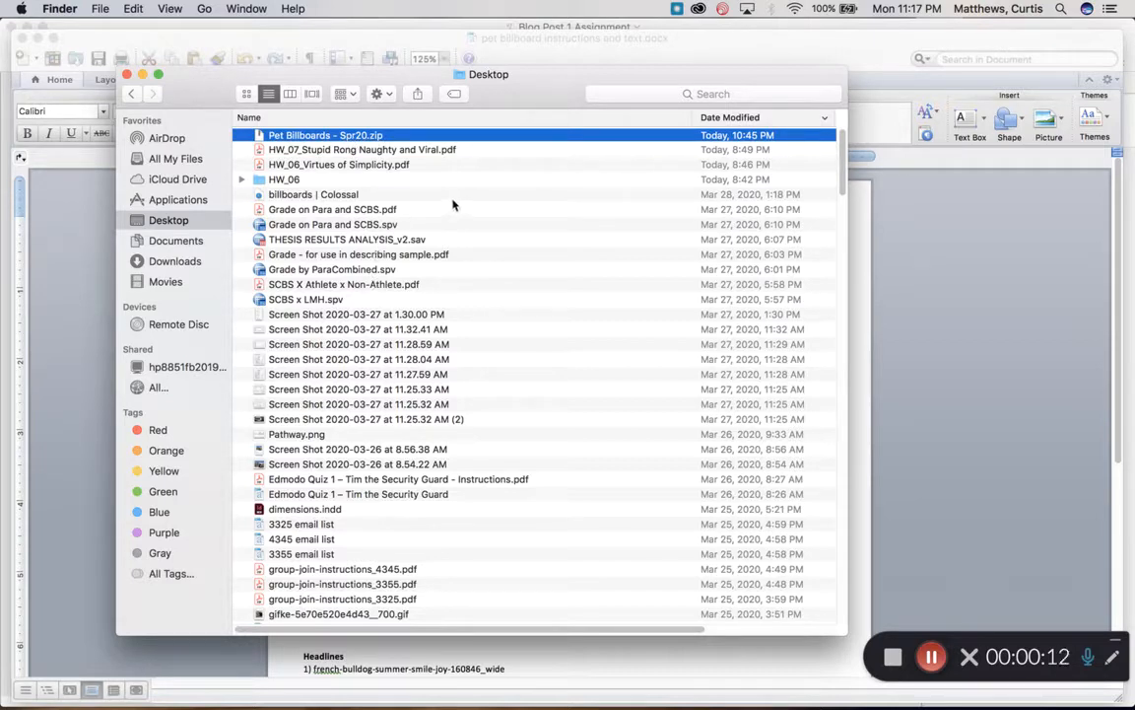
# - Extract Pet Billboards - Spr20.zip on the desktop and open the extracted folder with its Oswald font subfolder collapsed
pyautogui.doubleClick(333, 141)
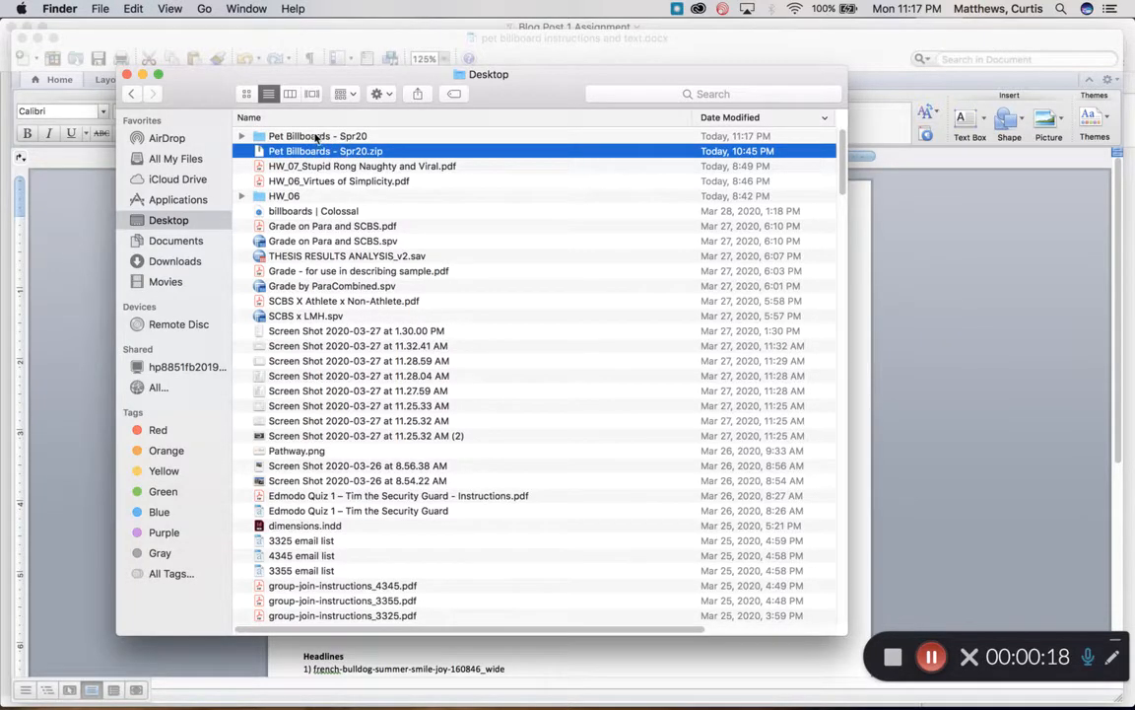
pyautogui.doubleClick(316, 138)
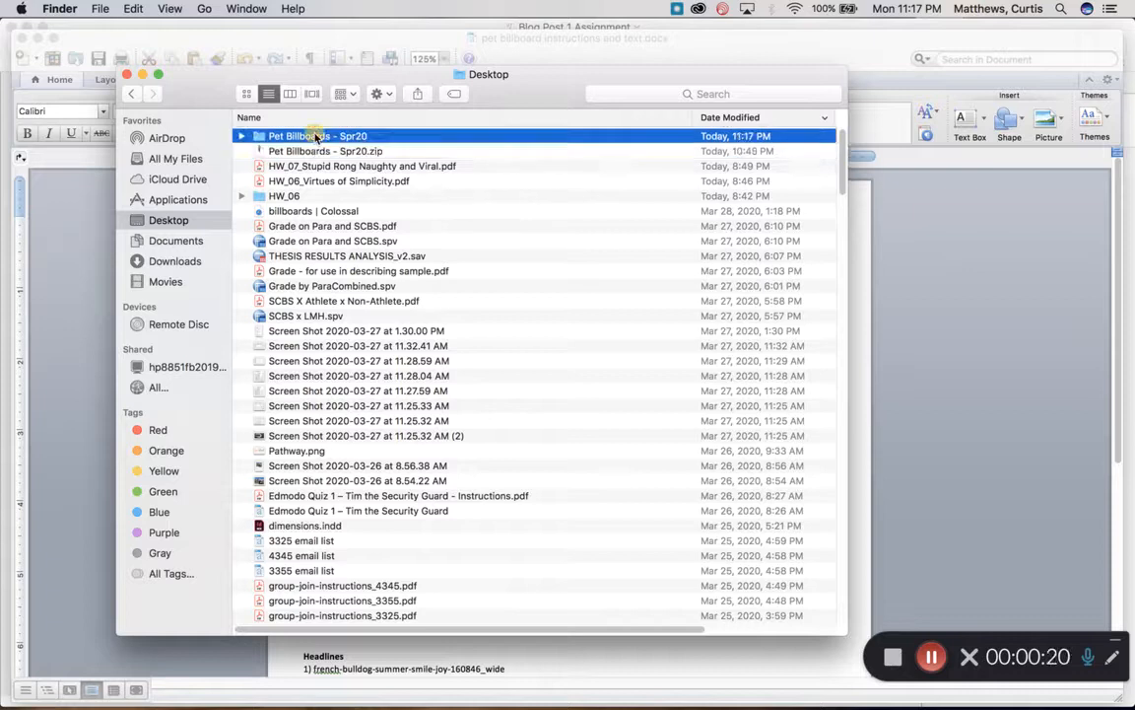
pyautogui.click(242, 136)
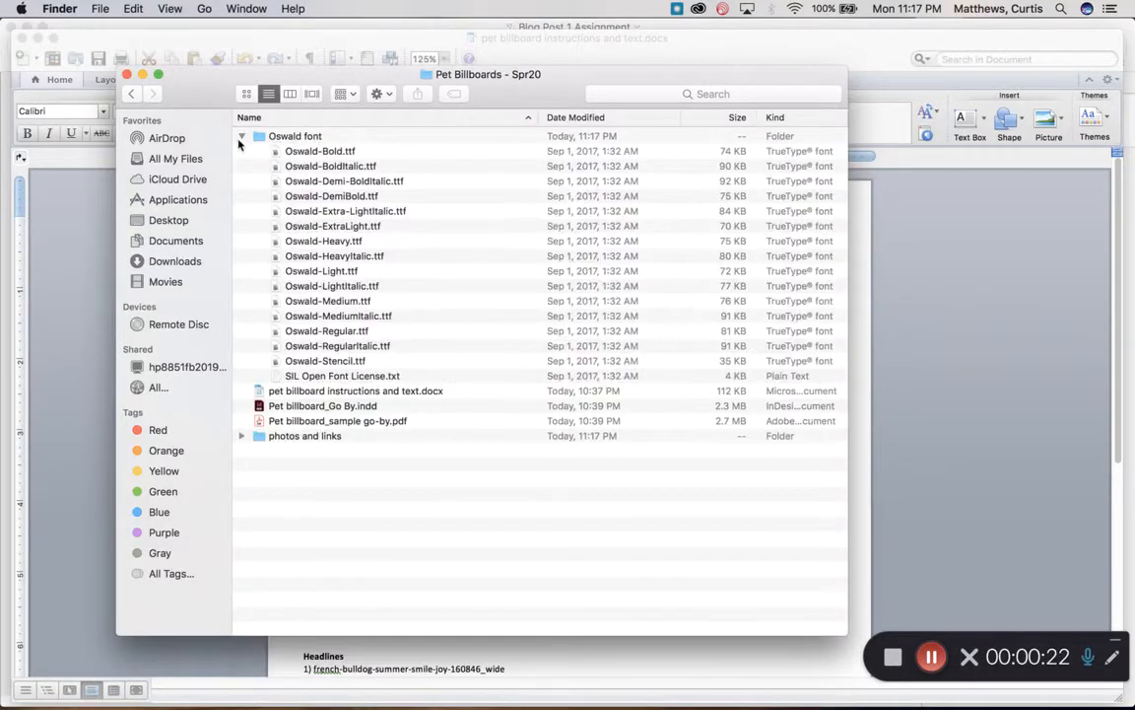
pyautogui.click(241, 137)
# - Open Pet billboard_sample go-by.pdf, review the dog and cat billboard layouts on its two pages, and minimize the document
pyautogui.click(318, 182)
pyautogui.doubleClick(318, 182)
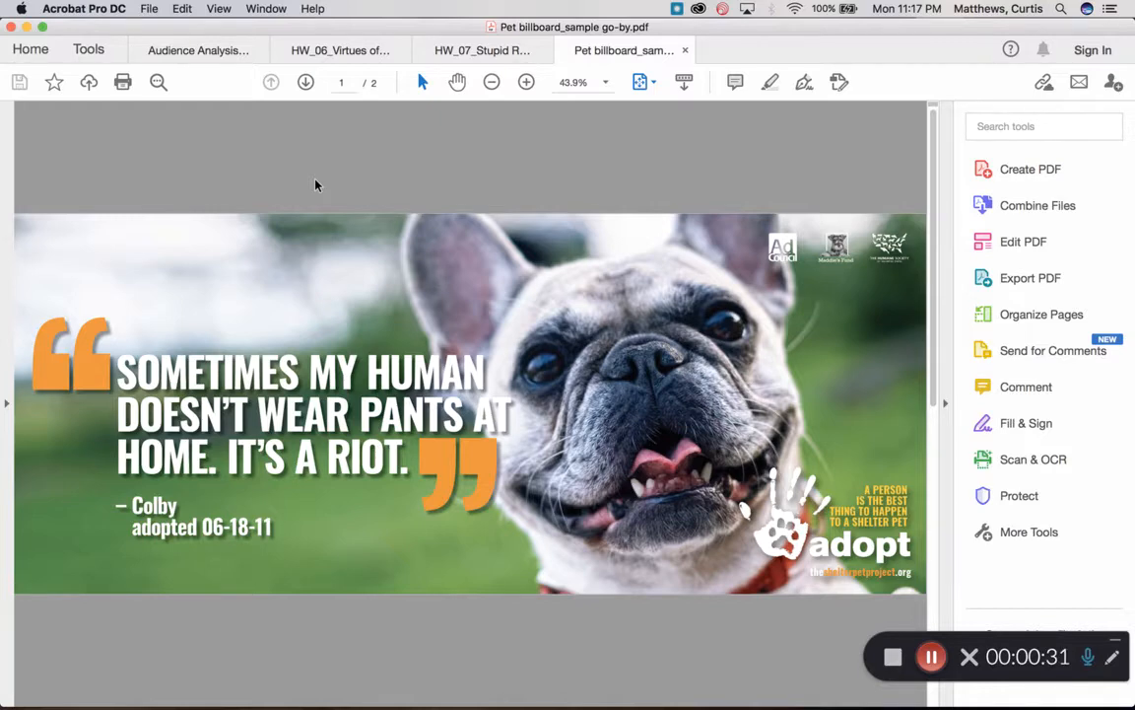
pyautogui.scroll(-1, 315, 185)
pyautogui.scroll(1, 316, 184)
pyautogui.scroll(-1, 316, 184)
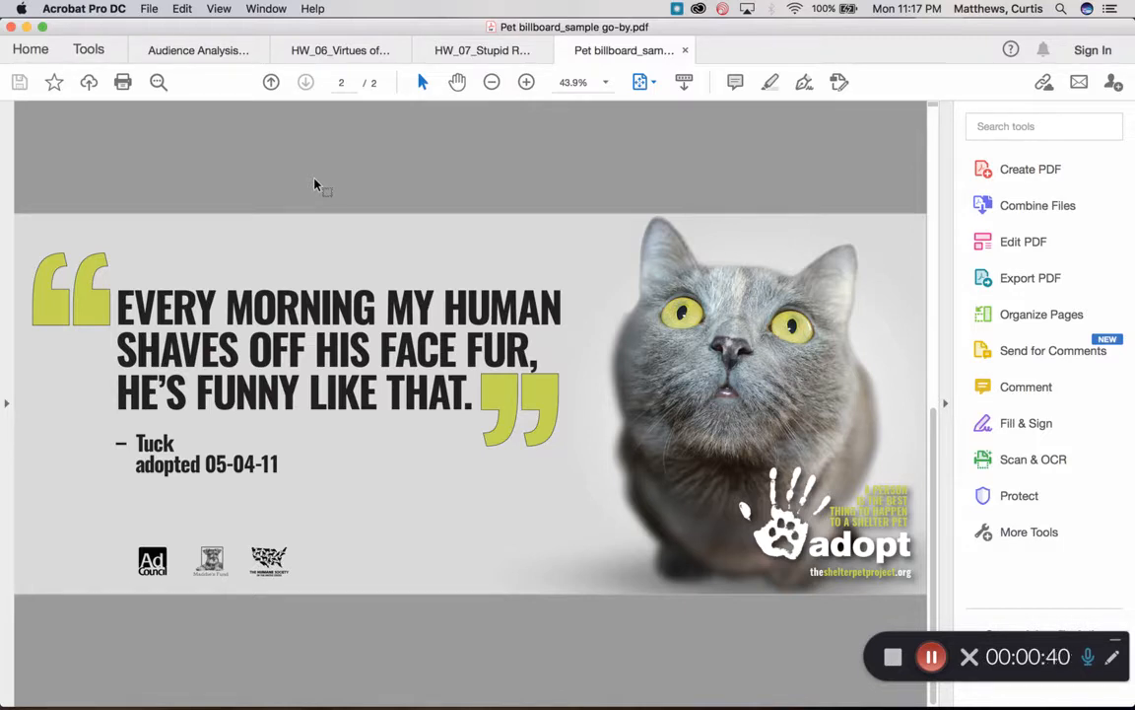
pyautogui.press('Left')
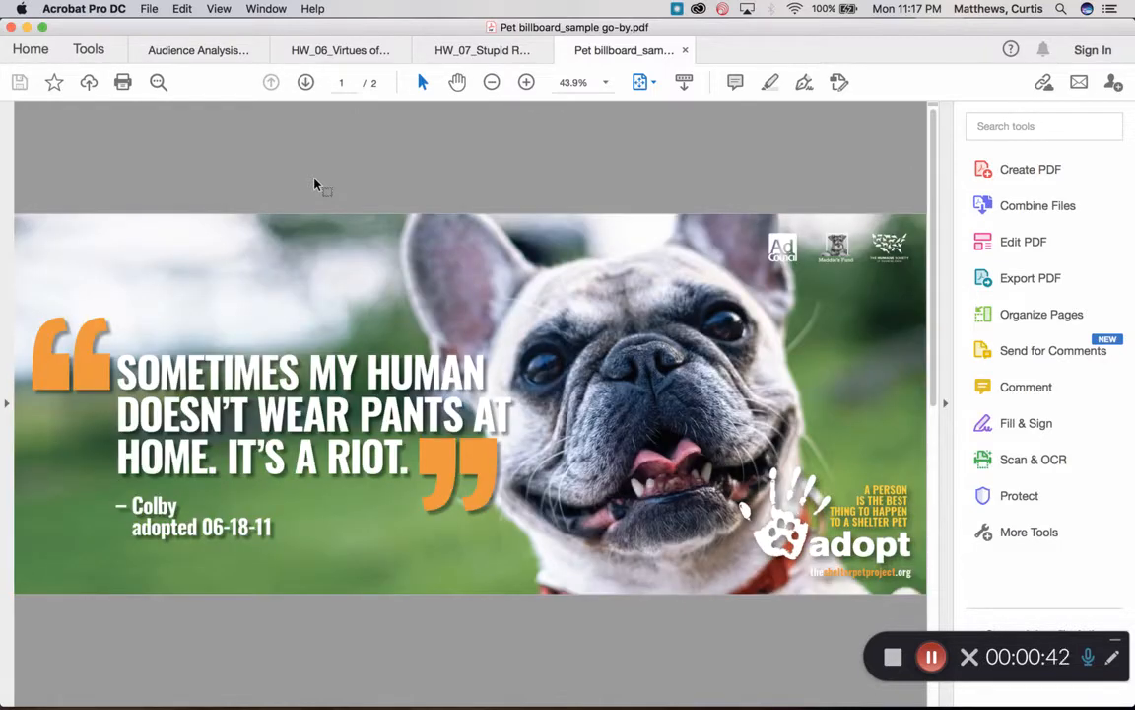
pyautogui.press('Right')
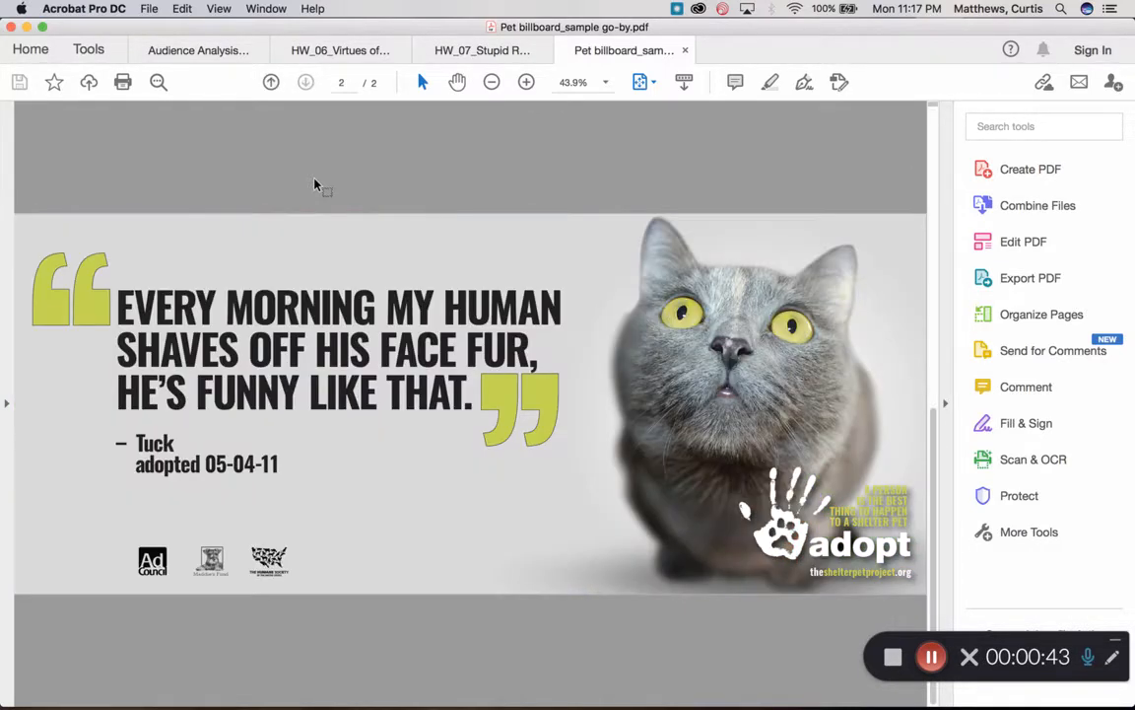
pyautogui.press('Left')
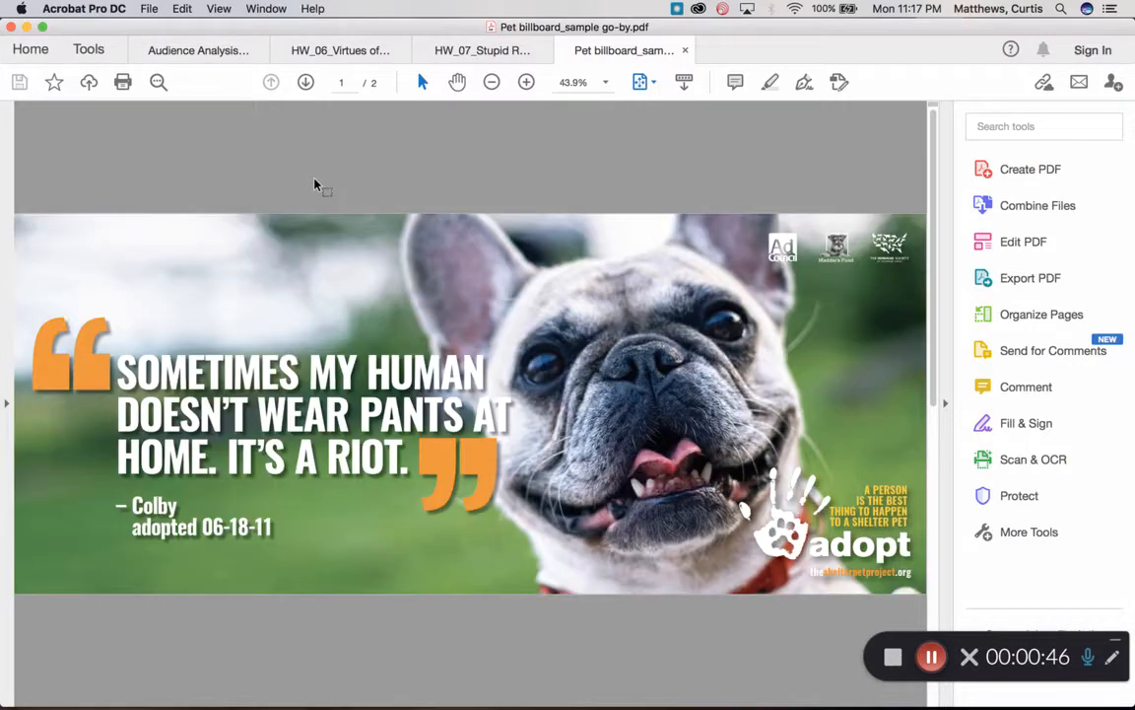
pyautogui.click(26, 27)
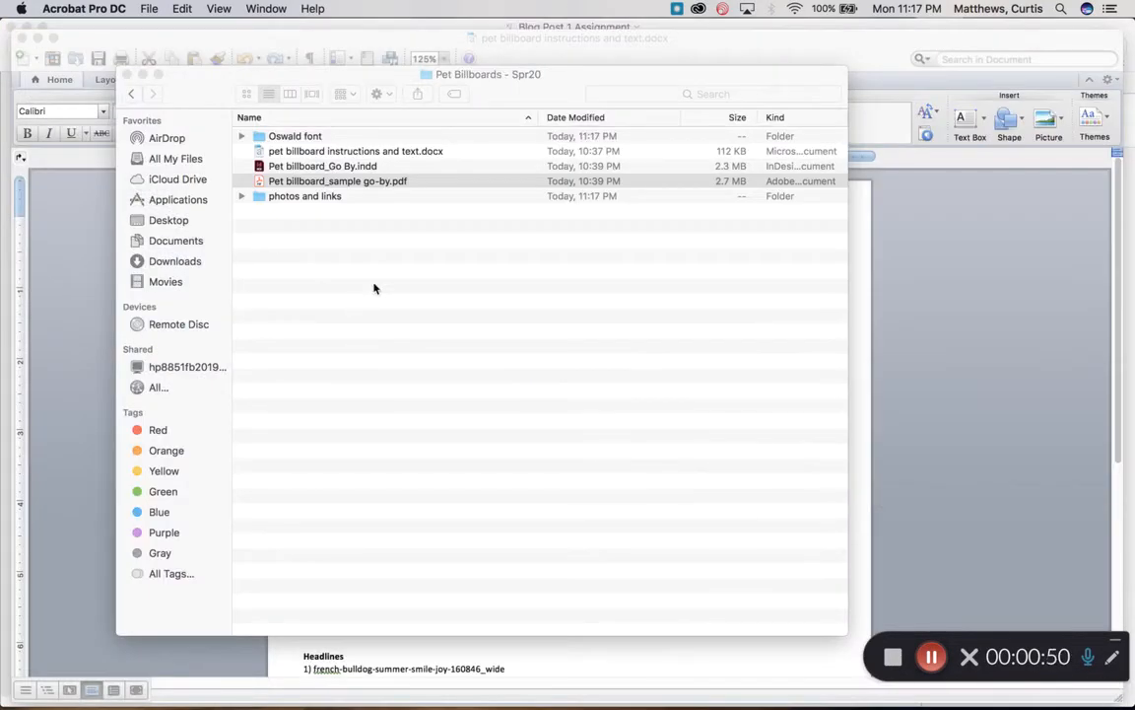
# - Install the Oswald-Bold.ttf font from the Oswald font folder, and close Font Book
pyautogui.click(357, 241)
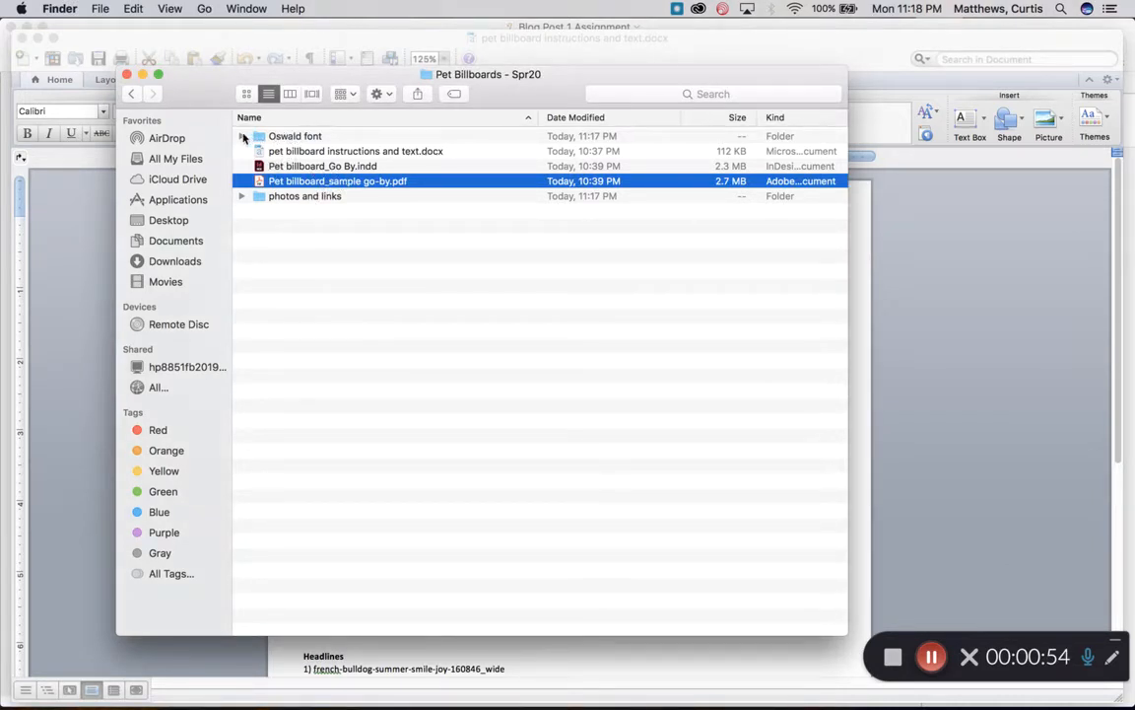
pyautogui.click(242, 137)
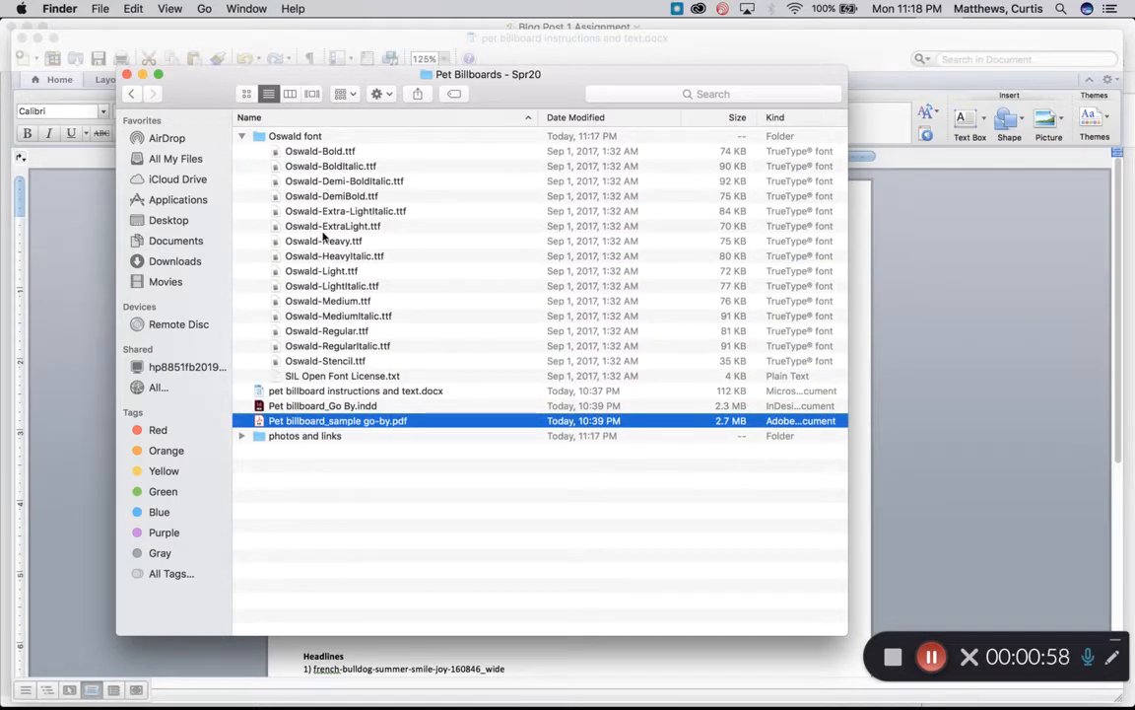
pyautogui.doubleClick(313, 151)
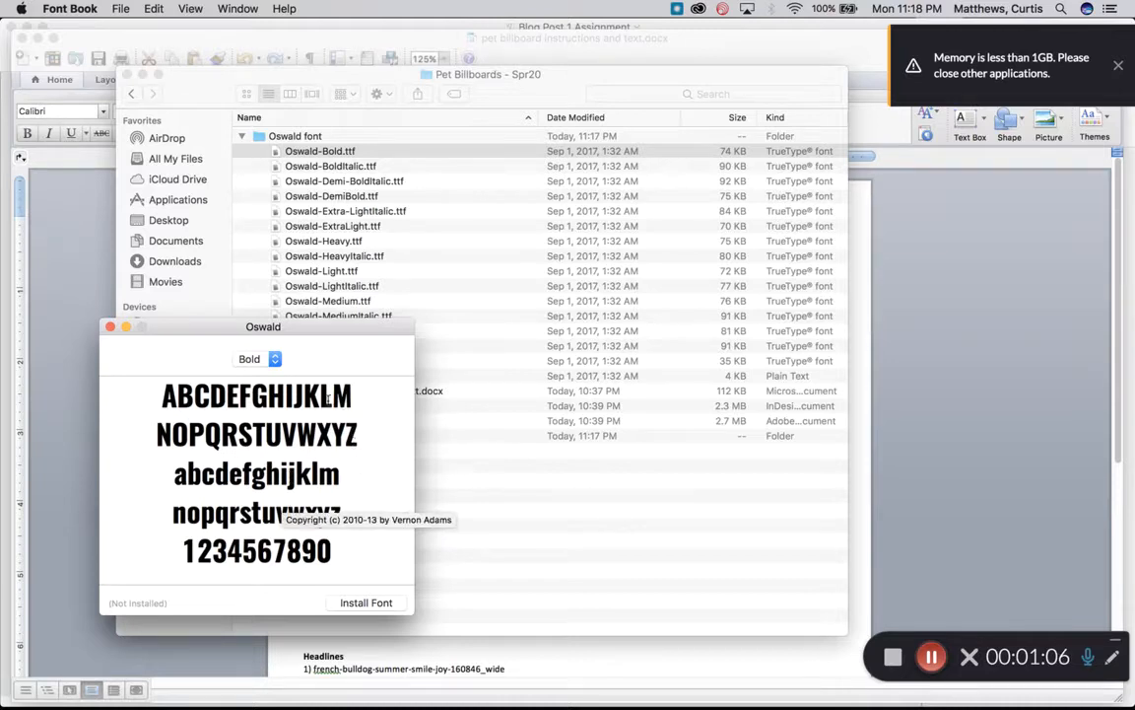
pyautogui.click(363, 602)
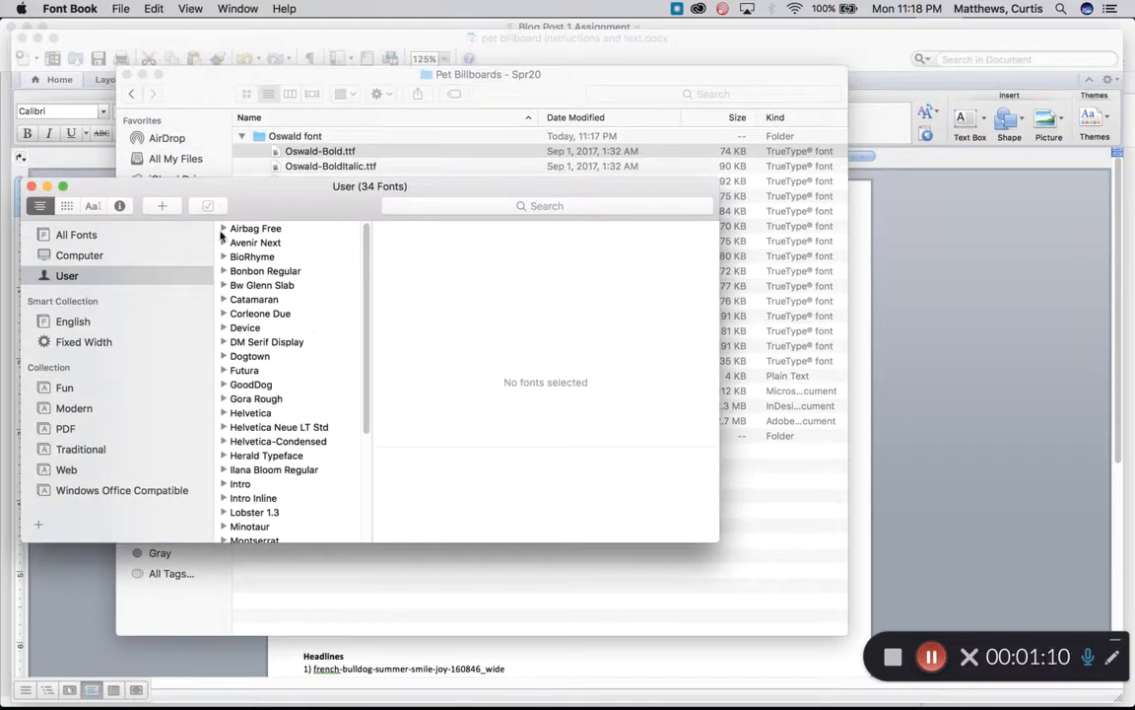
pyautogui.click(32, 186)
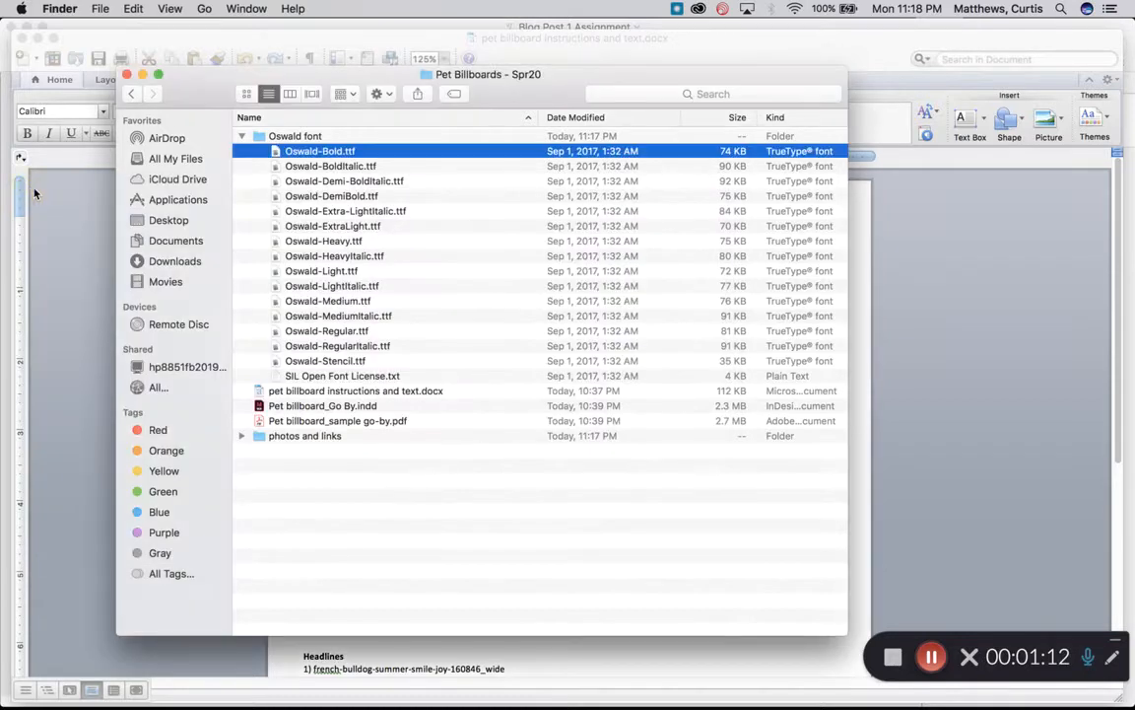
pyautogui.click(424, 225)
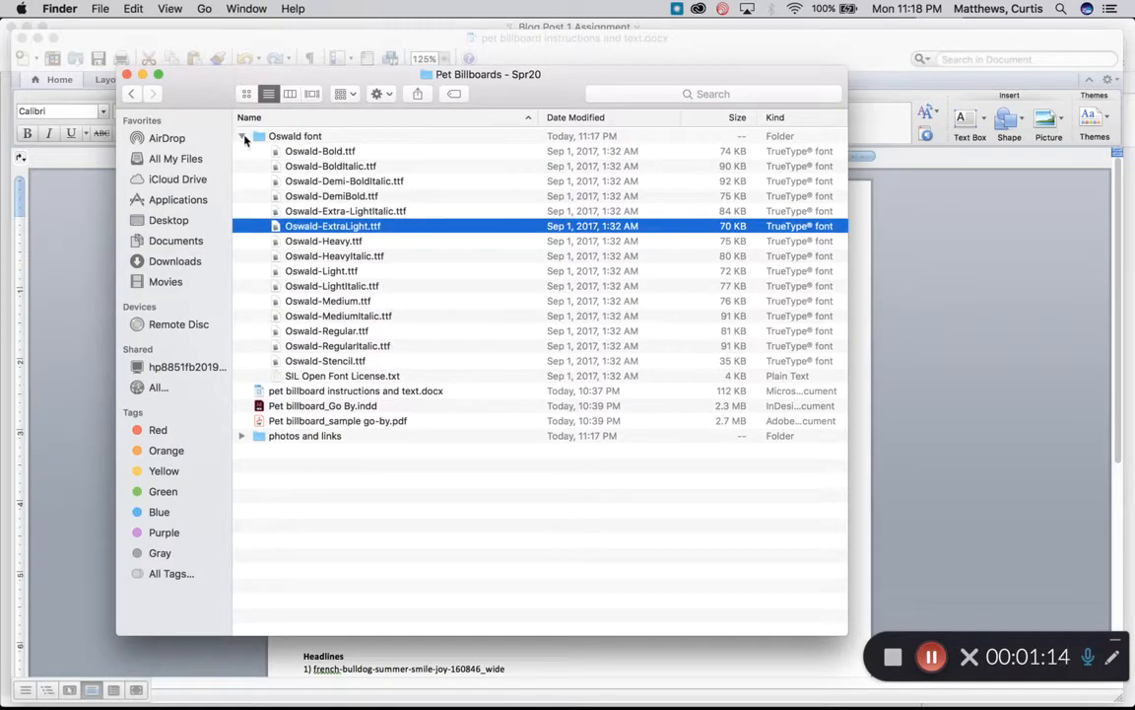
pyautogui.click(242, 137)
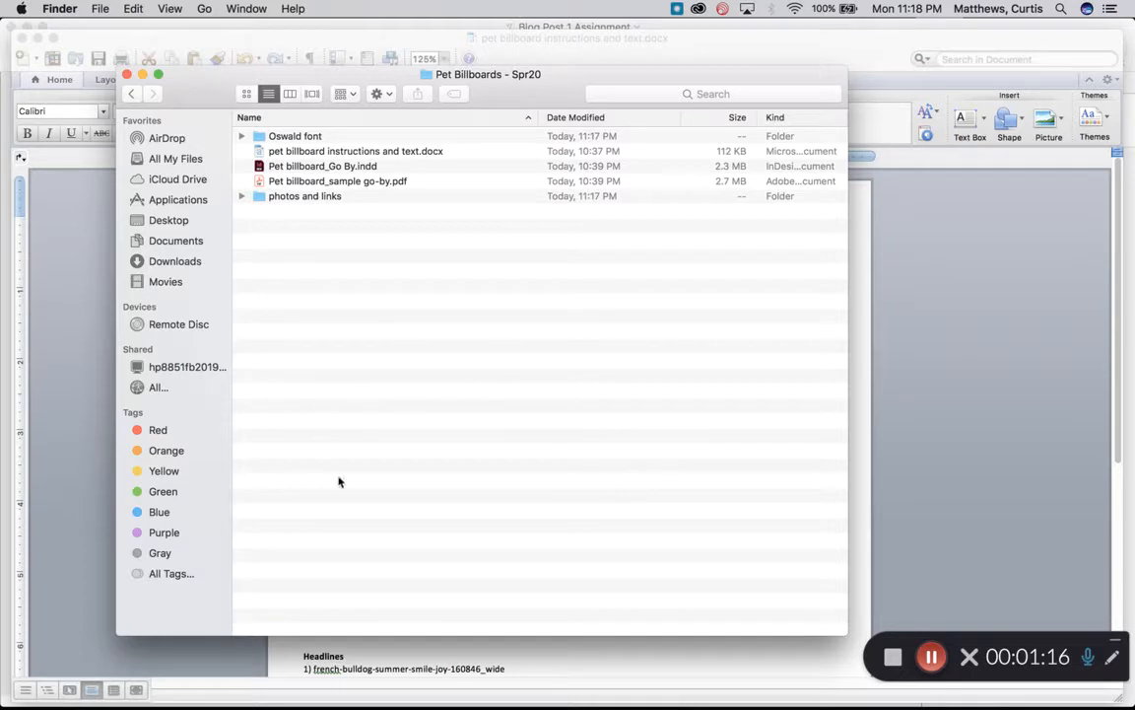
# - Switch to InDesign and start a new document setup with the units set to inches
pyautogui.click(286, 700)
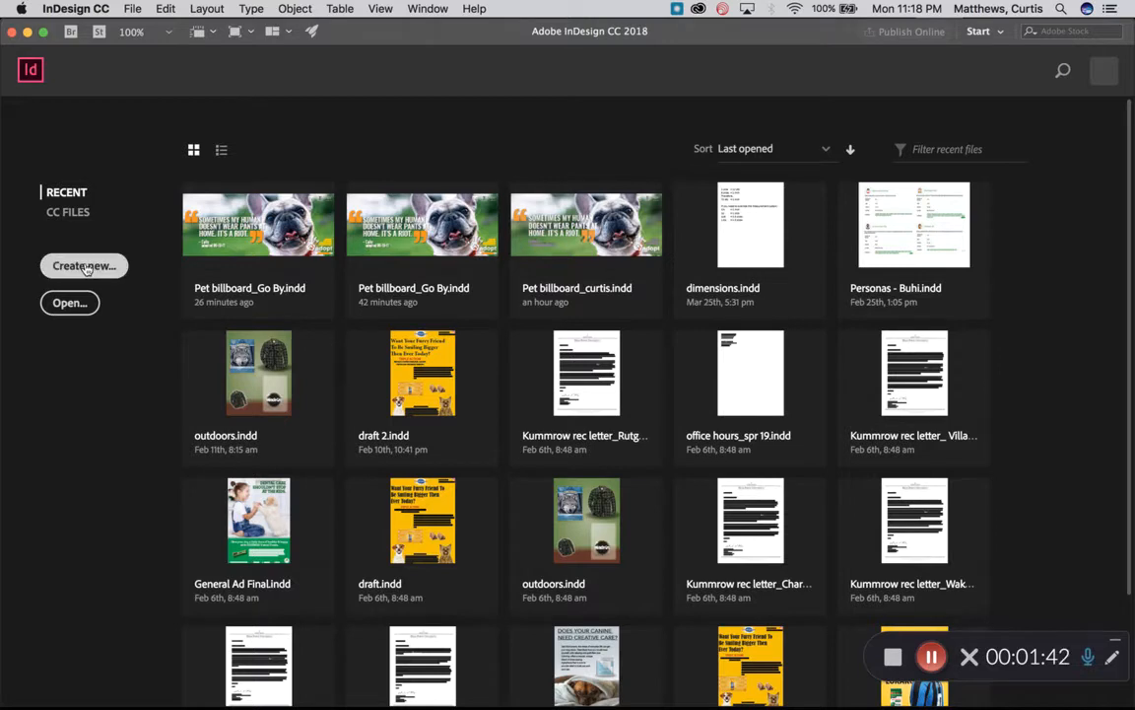
pyautogui.click(132, 8)
pyautogui.moveTo(132, 28)
pyautogui.click(340, 32)
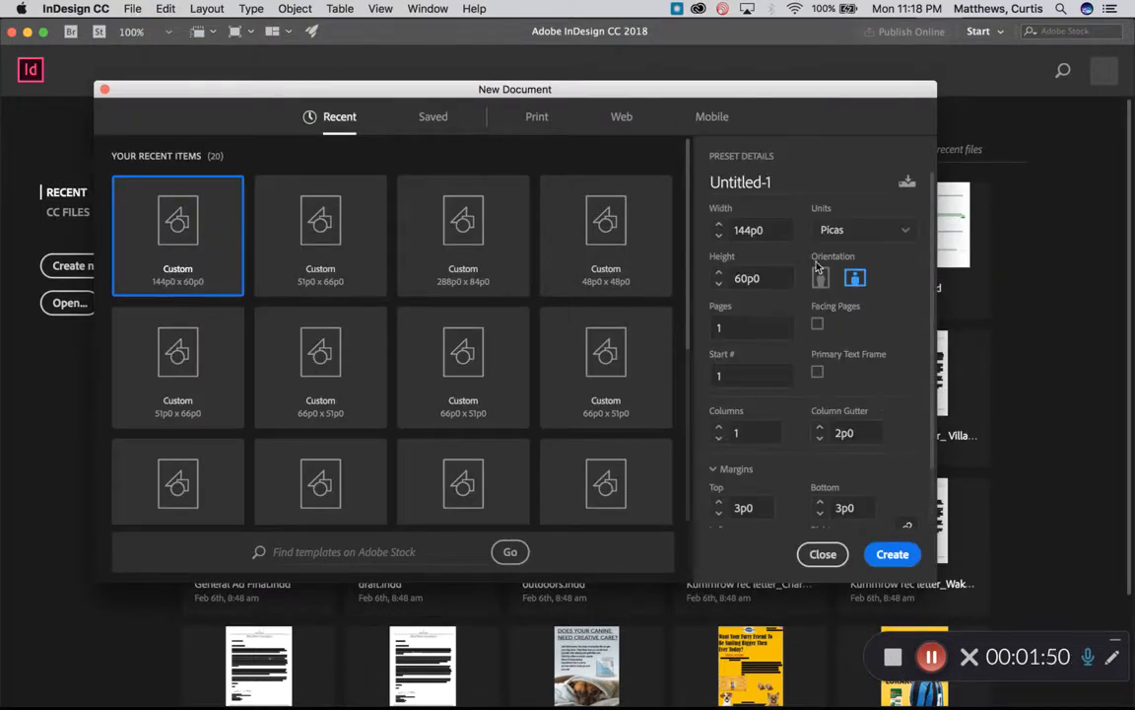
pyautogui.click(874, 231)
pyautogui.click(837, 311)
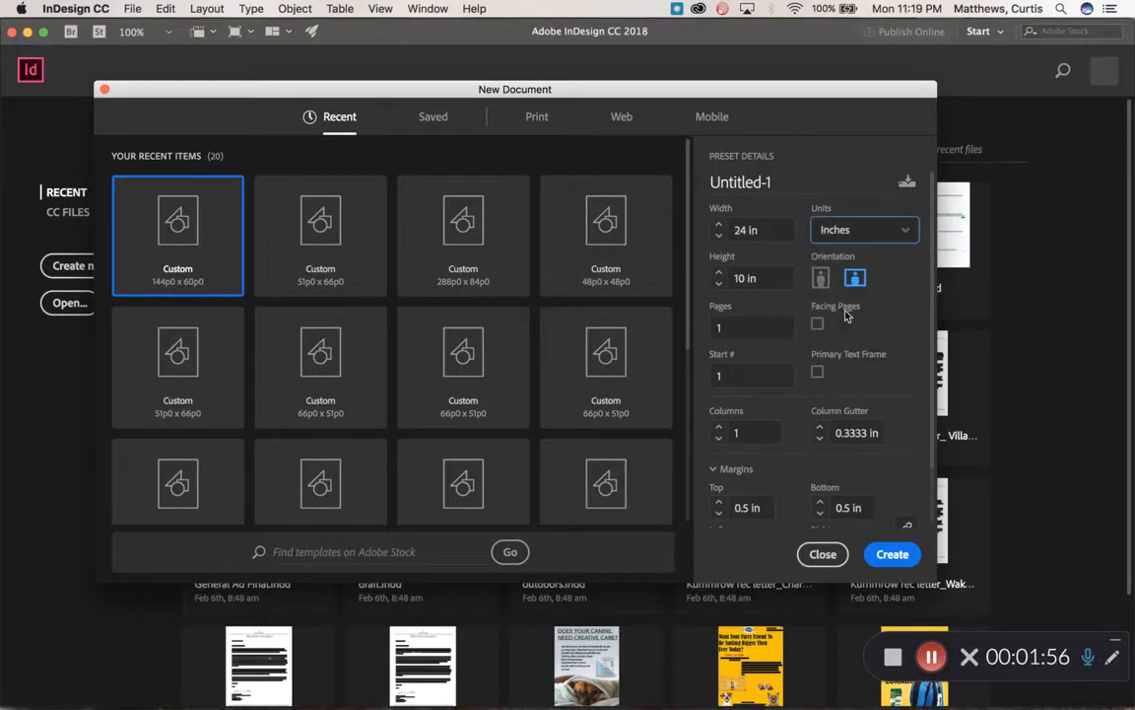
# - Create a one-page landscape document 24 in wide and 10 in high, with facing pages off and 0.5 in margins
pyautogui.click(757, 228)
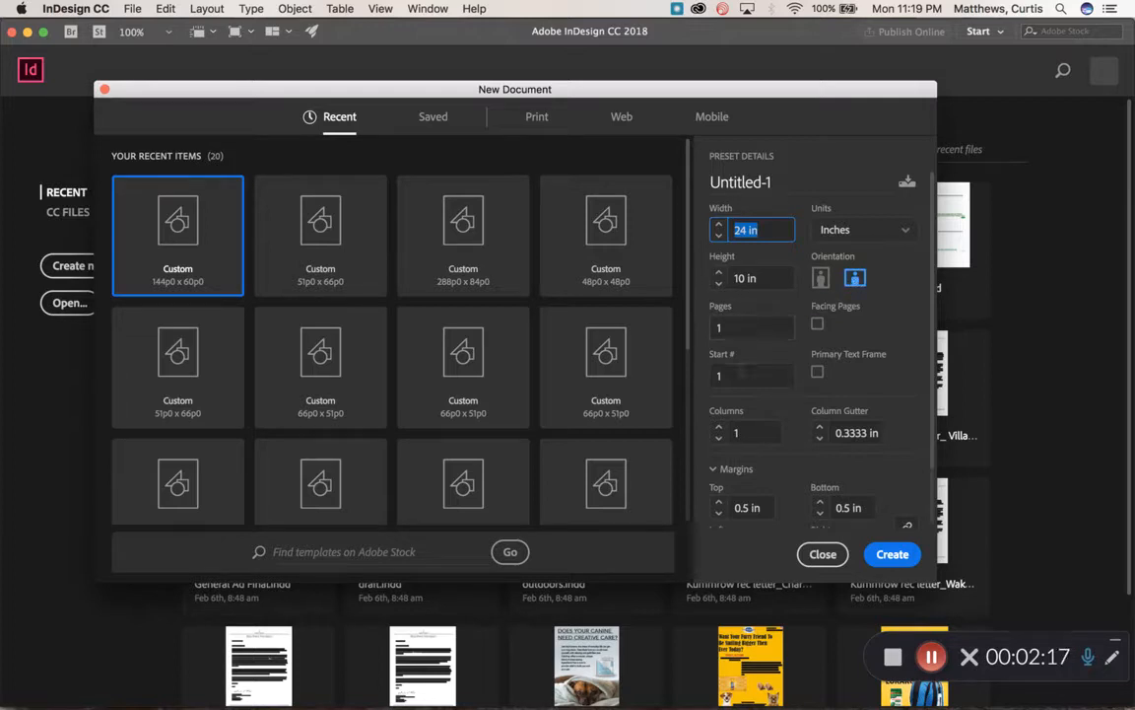
pyautogui.click(817, 324)
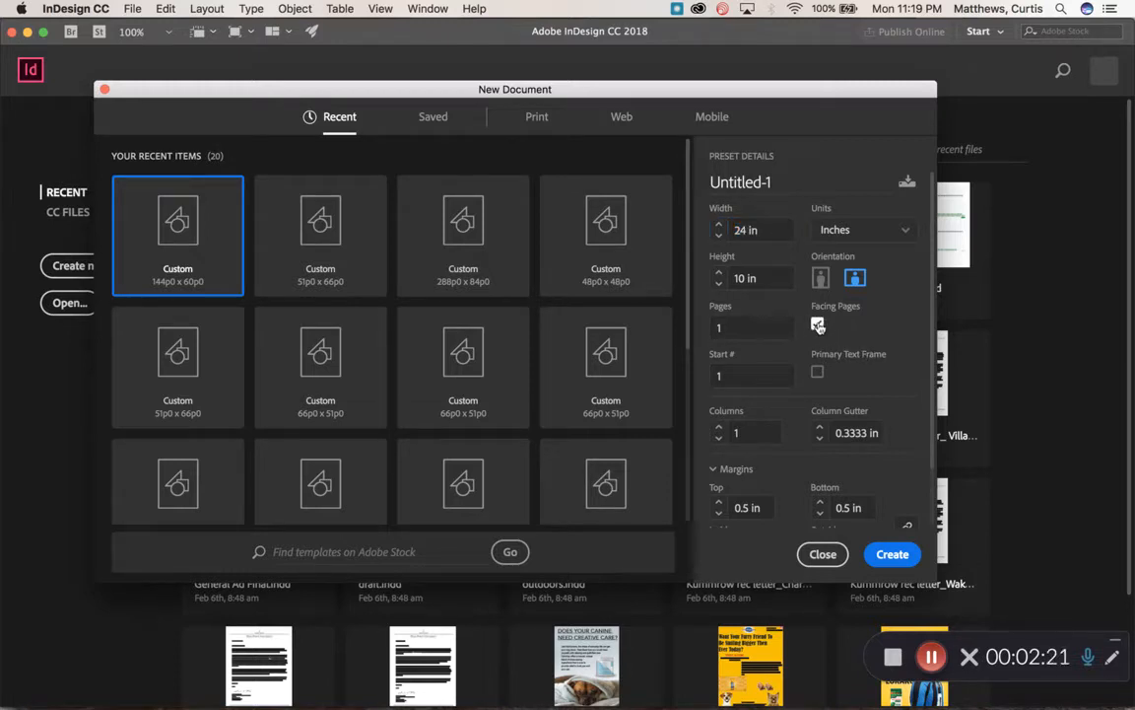
pyautogui.click(817, 326)
pyautogui.scroll(-3, 785, 404)
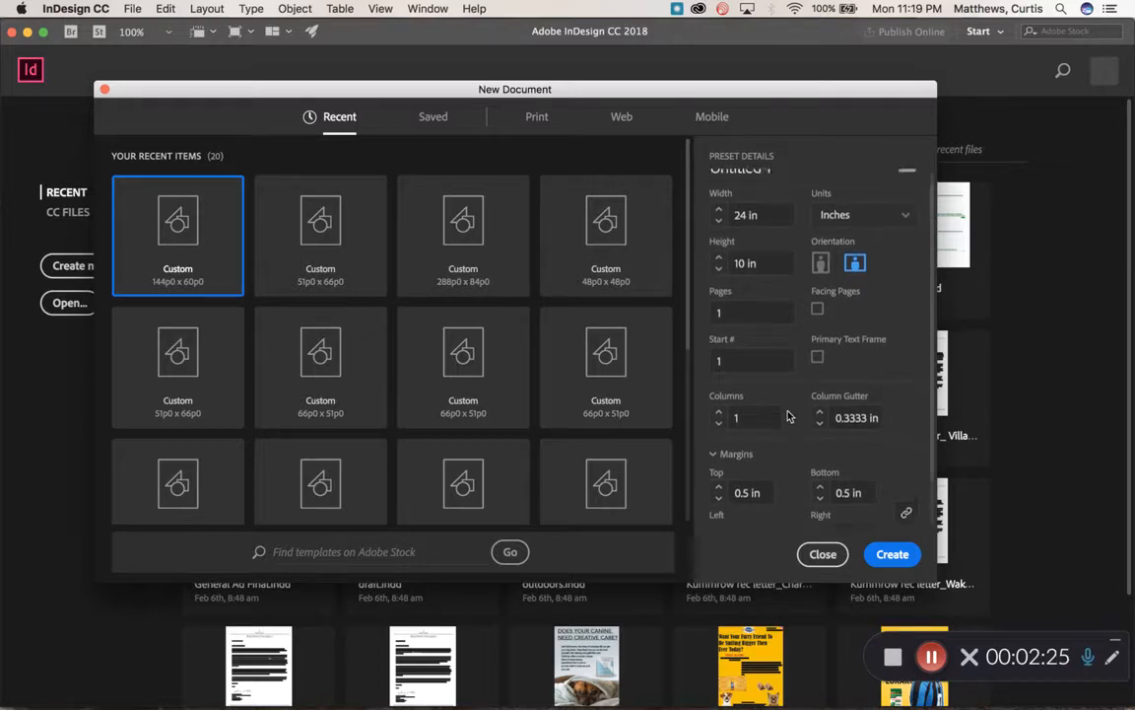
pyautogui.scroll(-1, 786, 415)
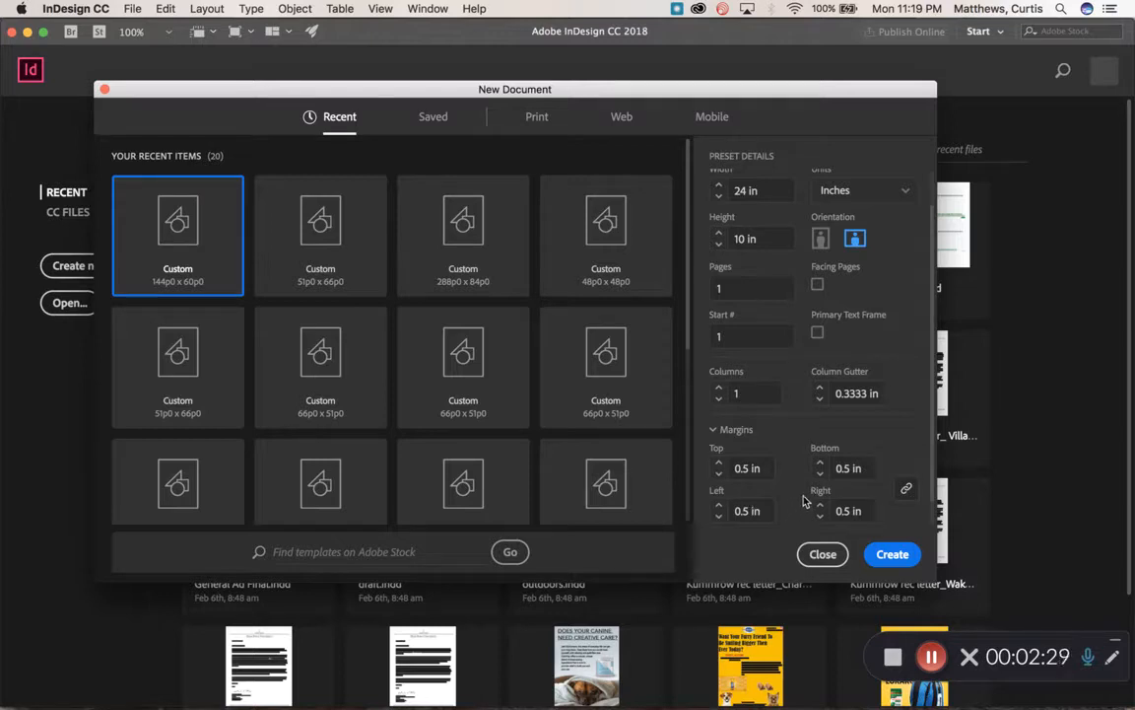
pyautogui.scroll(1, 757, 370)
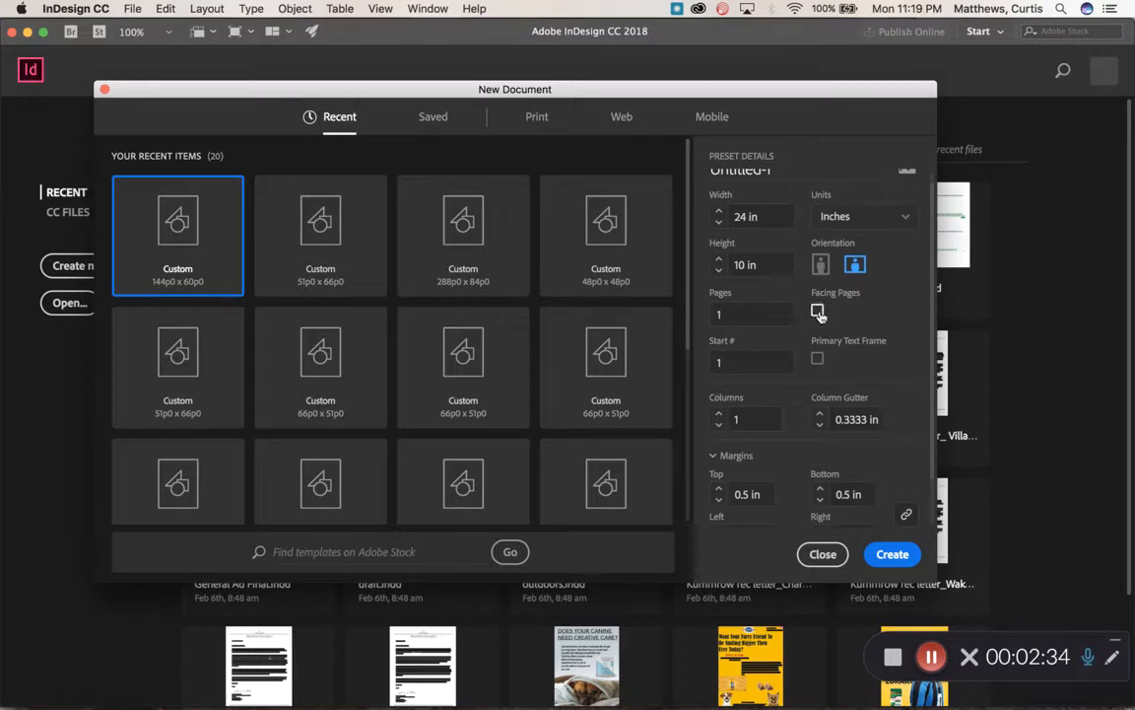
pyautogui.scroll(-1, 730, 375)
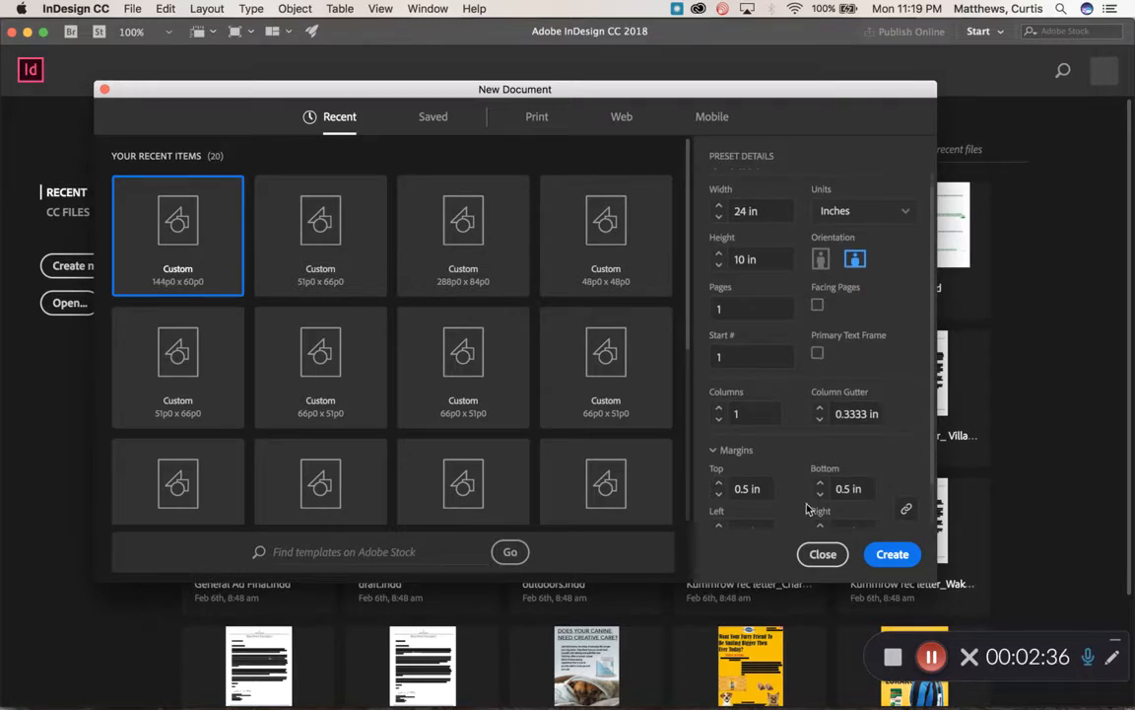
pyautogui.click(886, 555)
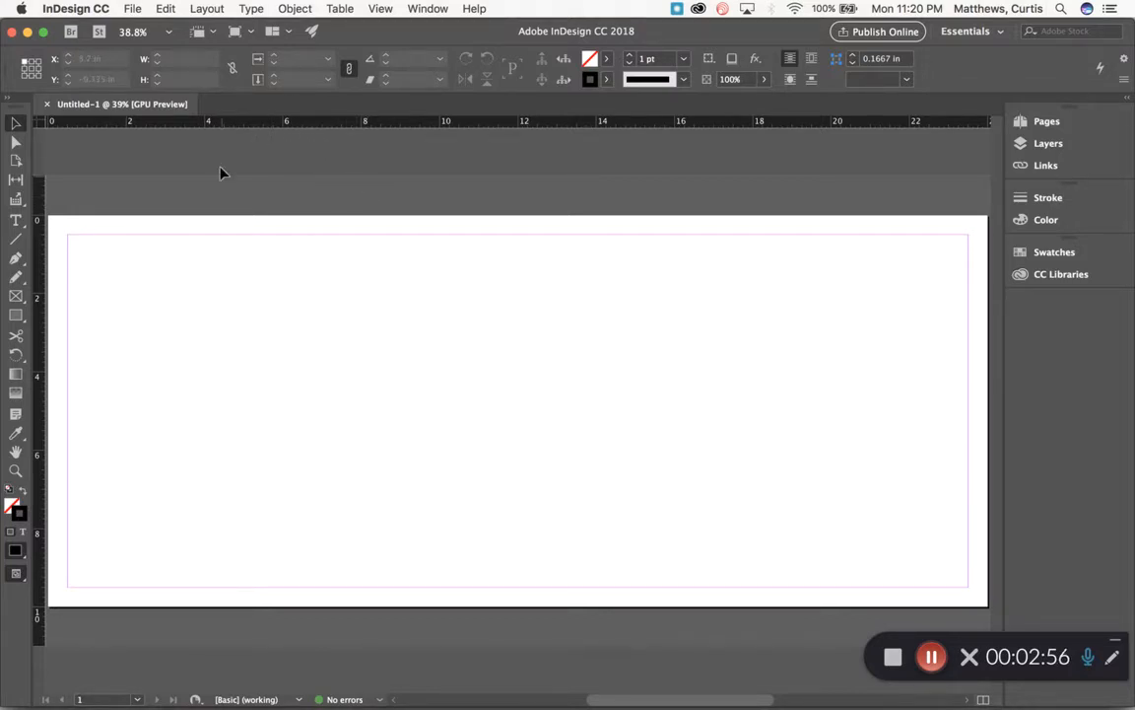
# - Place french-bulldog-summer-smile-joy-160846_wide.jpg from the desktop's Pet Billboards - Spr20 photos and links folder at about X 1.65 in, Y 1.1 in
pyautogui.click(132, 10)
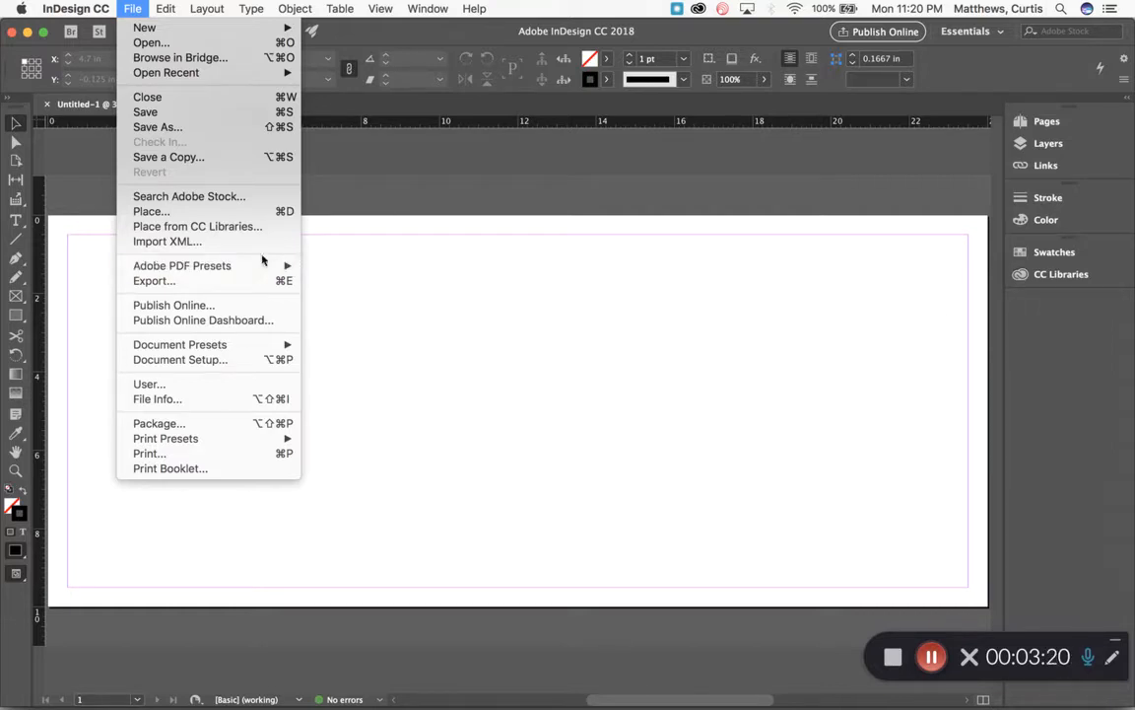
pyautogui.click(223, 212)
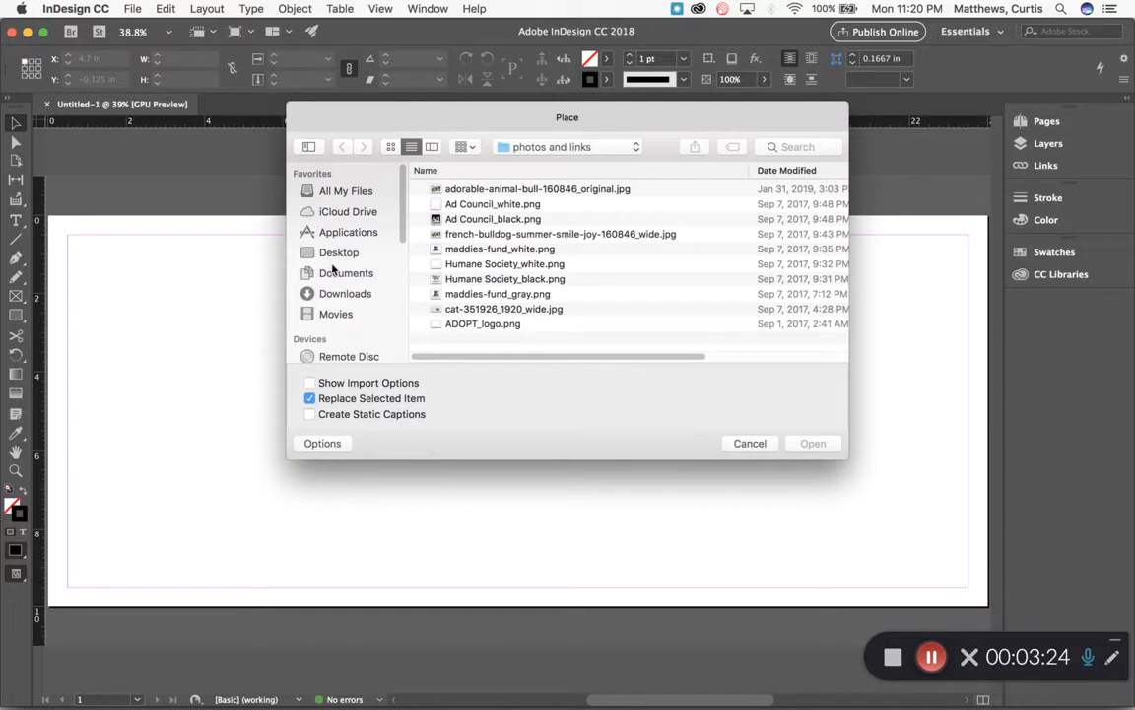
pyautogui.click(335, 254)
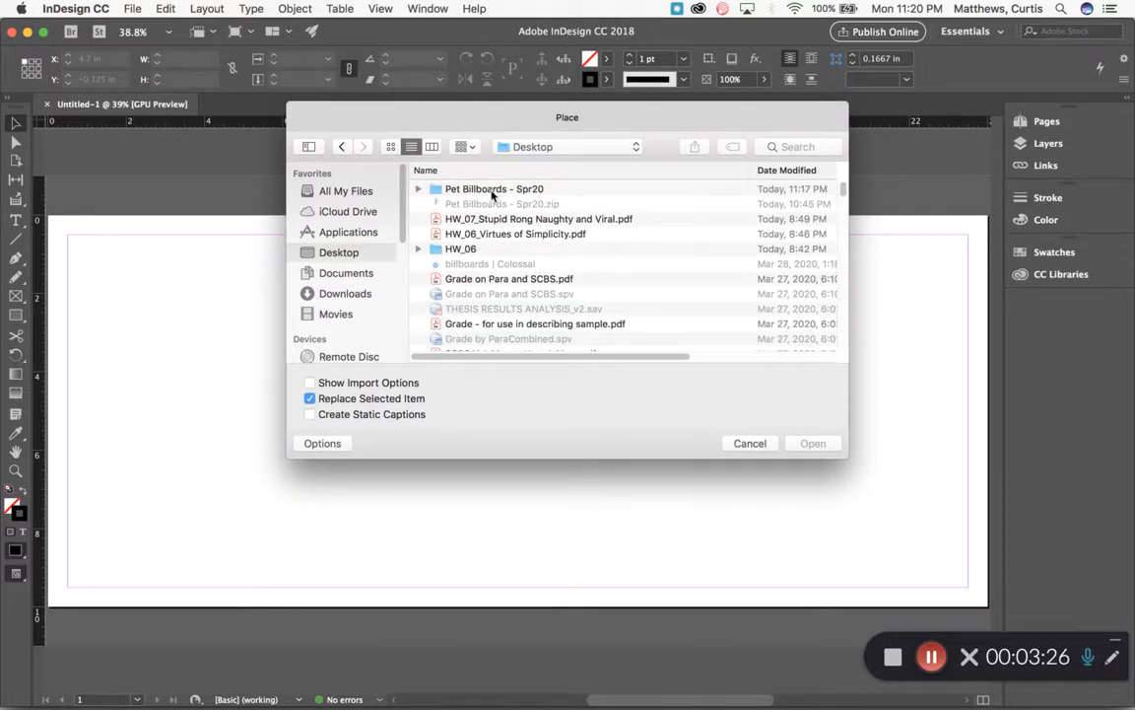
pyautogui.doubleClick(492, 190)
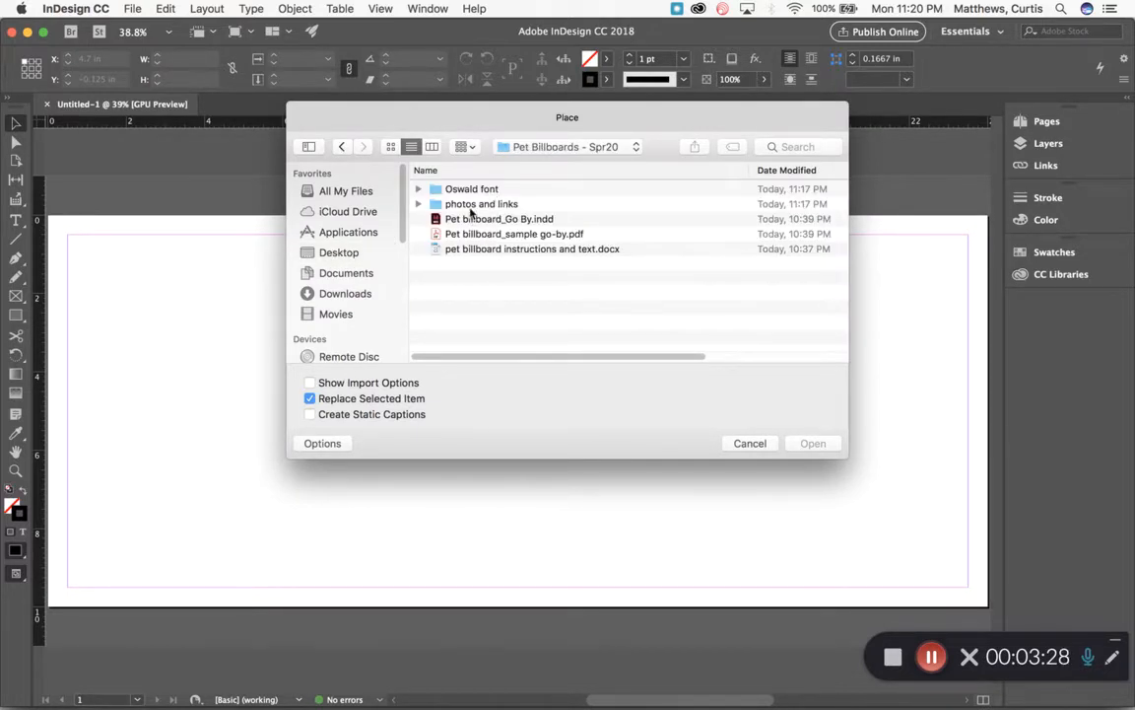
pyautogui.click(471, 205)
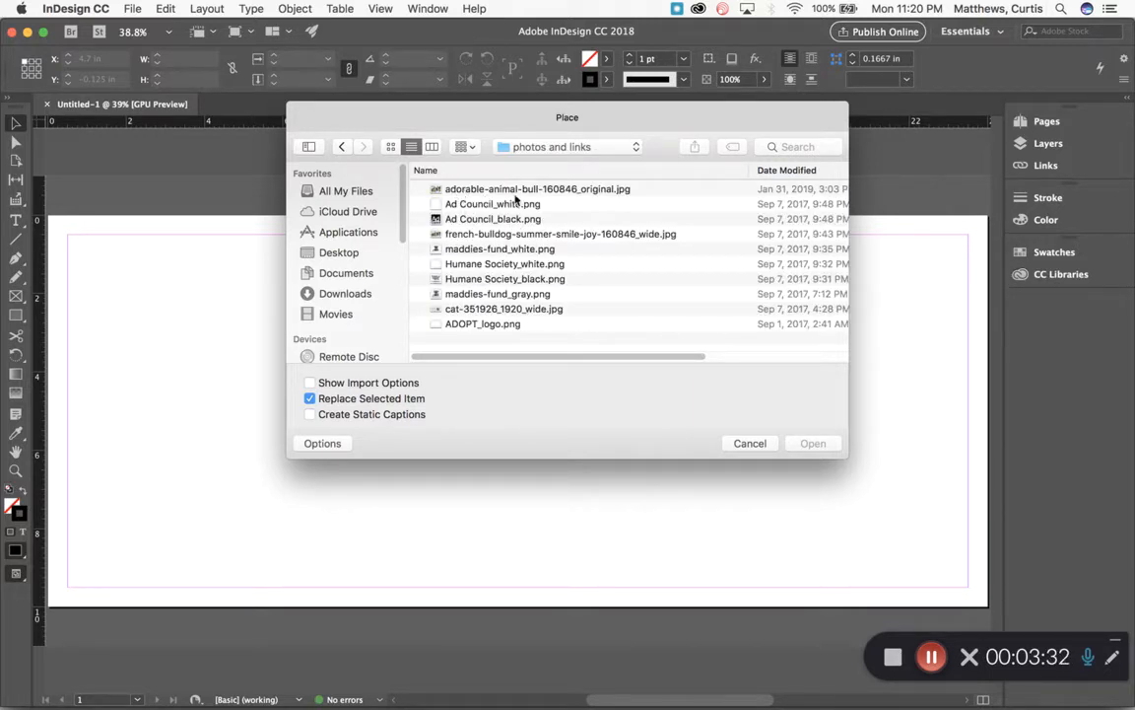
pyautogui.click(591, 235)
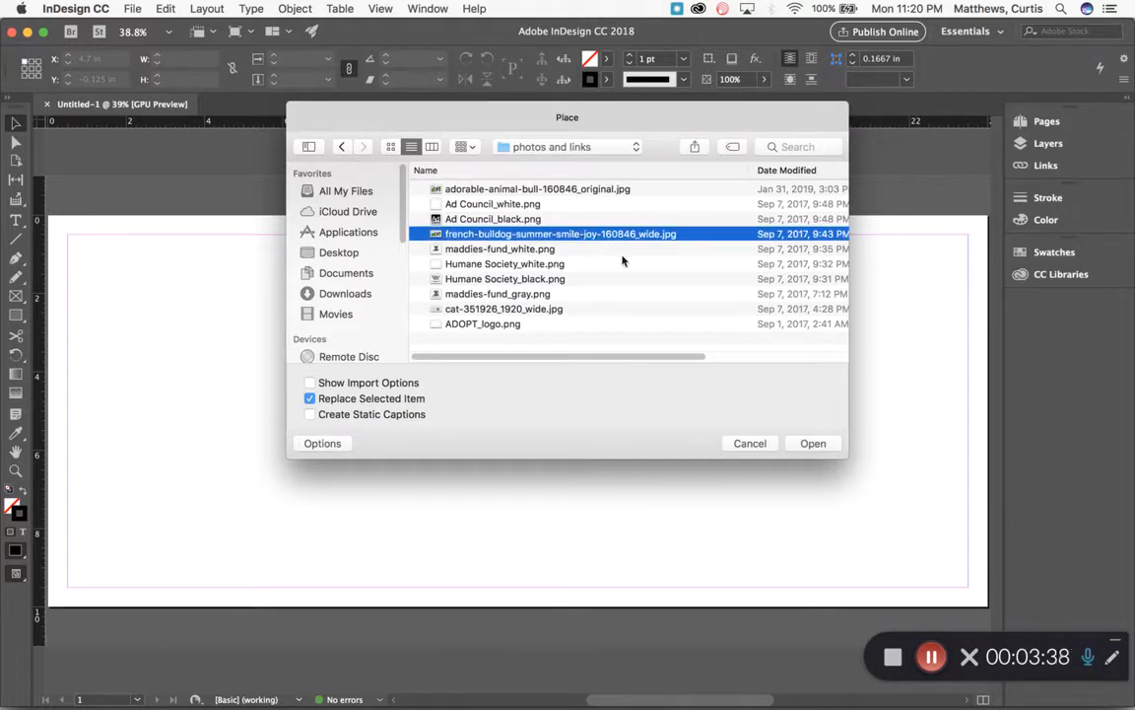
pyautogui.click(810, 444)
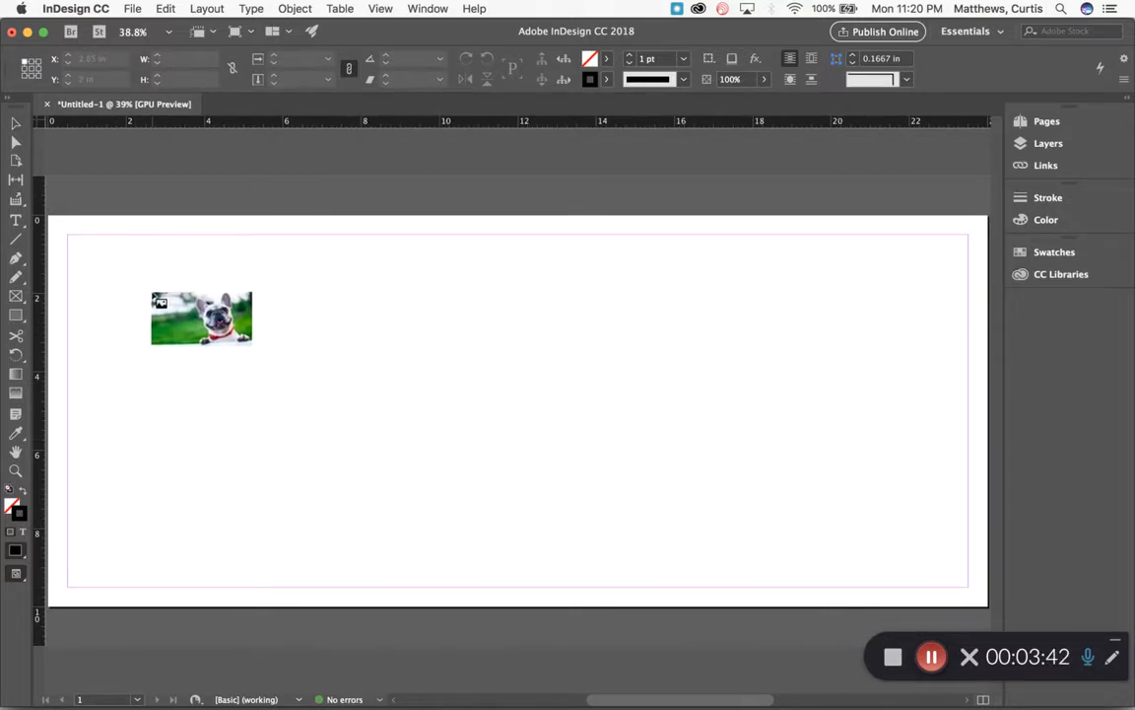
pyautogui.click(110, 257)
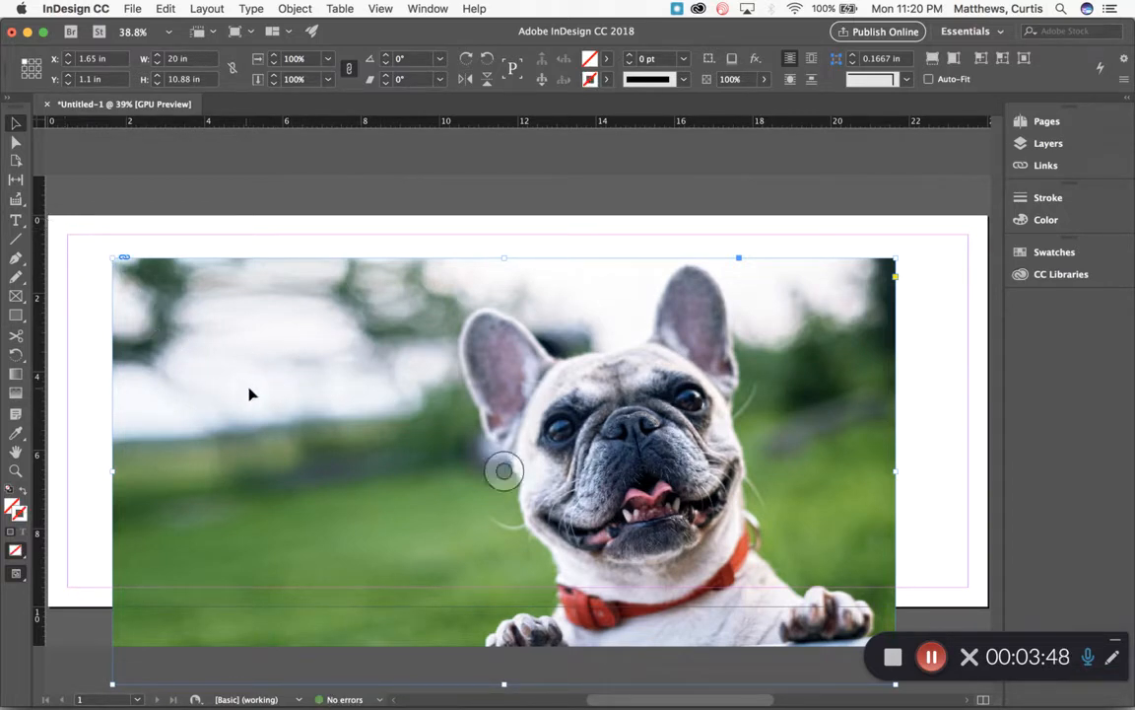
# - Move the placed bulldog photo about 0.5 in left and 0.4 in up on the page, and deselect it
pyautogui.click(368, 391)
pyautogui.moveTo(368, 392); pyautogui.dragTo(347, 375)
pyautogui.click(387, 229)
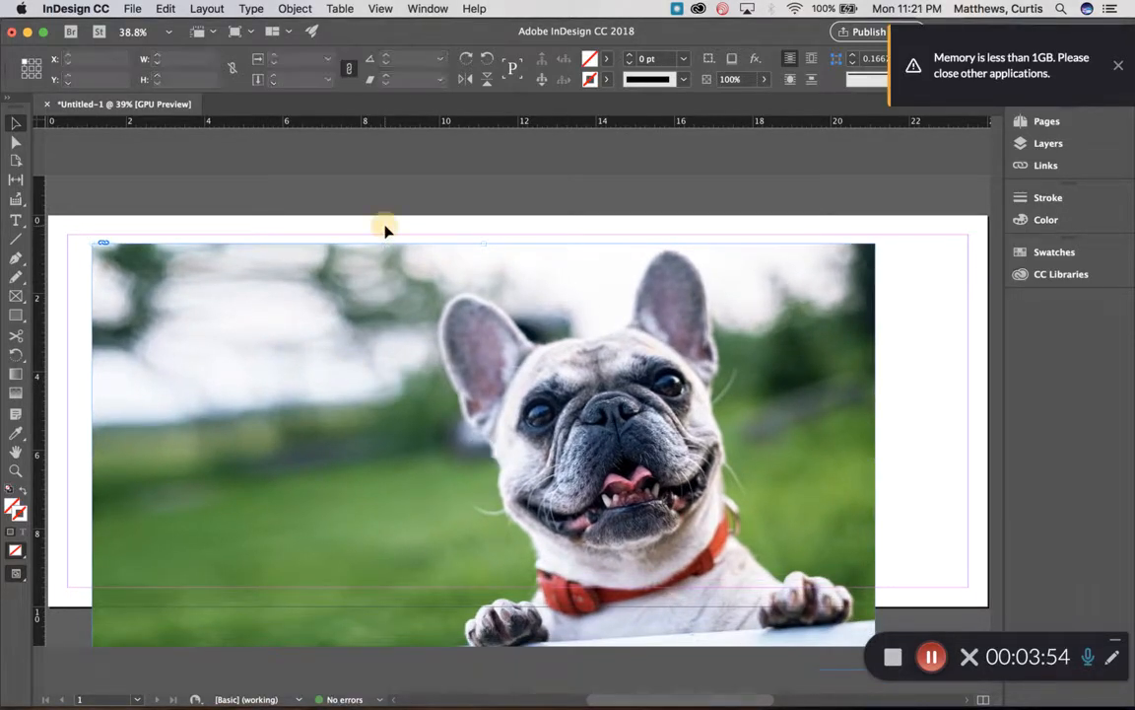
# - Move the bulldog photo so its upper-left corner sits on the page corner at X 0 in, Y 0 in
pyautogui.moveTo(320, 409); pyautogui.dragTo(435, 421)
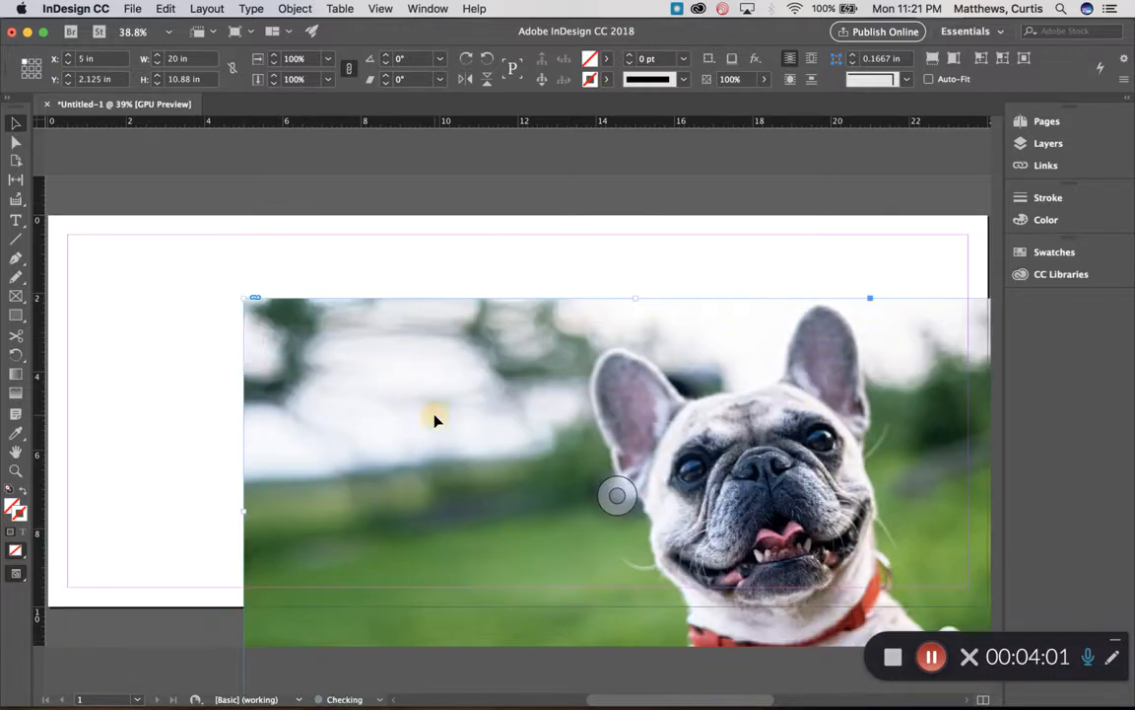
pyautogui.click(412, 201)
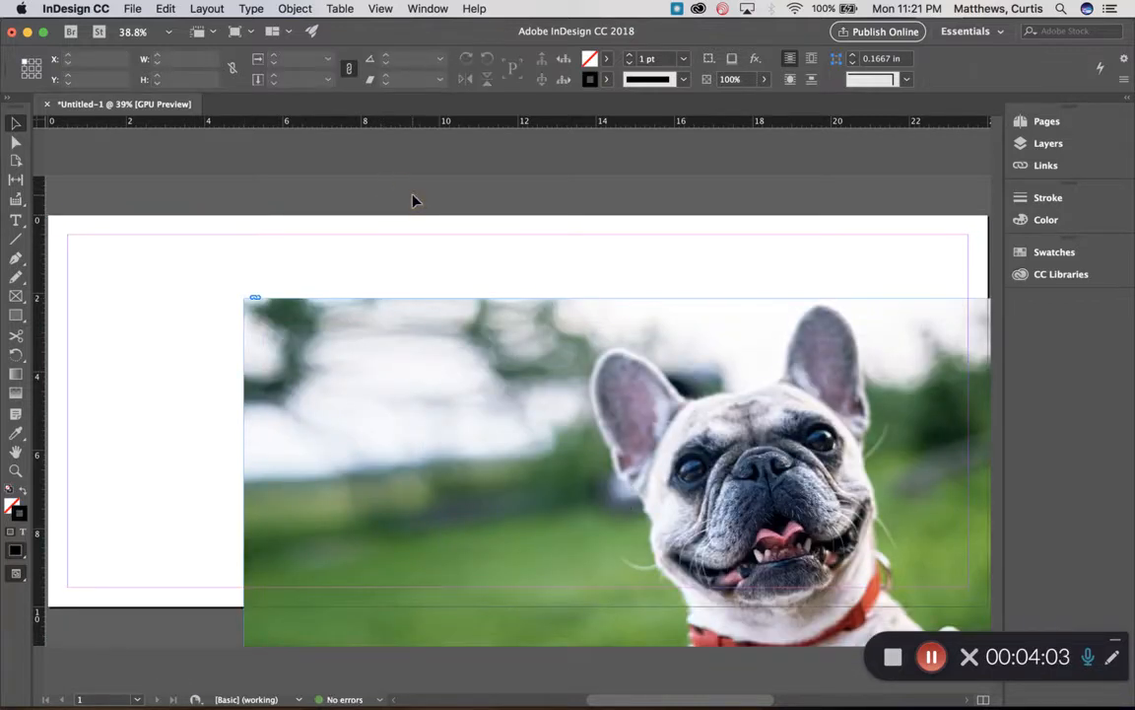
pyautogui.click(399, 375)
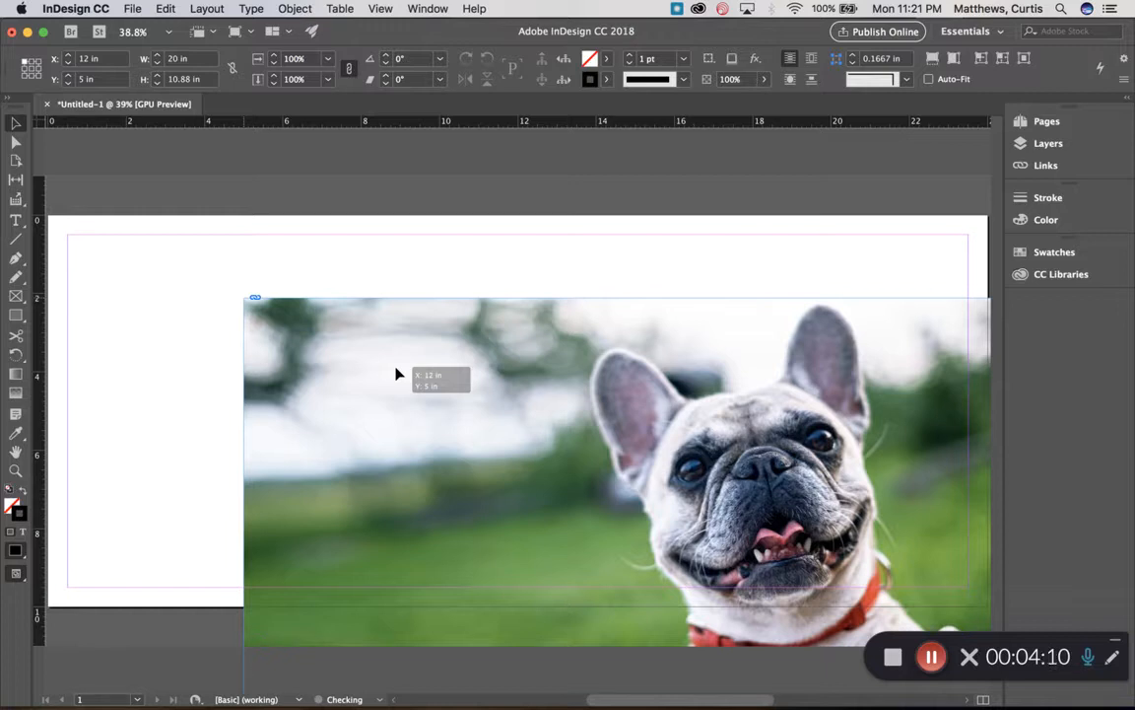
pyautogui.moveTo(398, 374); pyautogui.dragTo(203, 294)
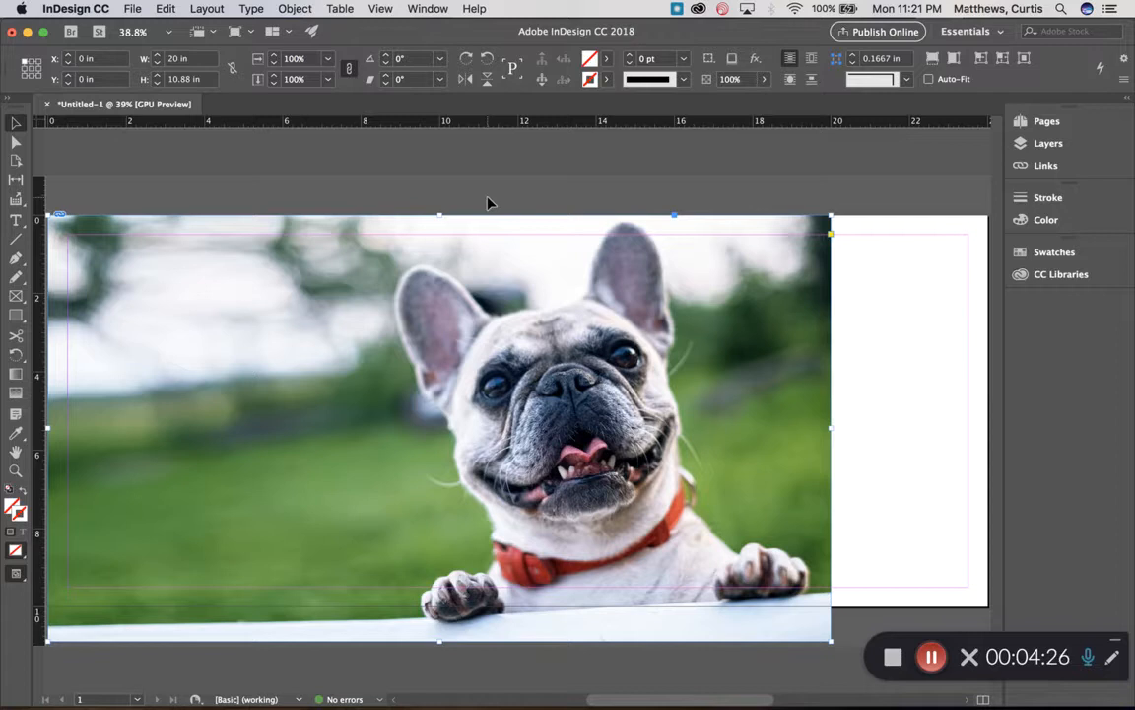
# - Switch to Acrobat to examine the photo's size and cropping in the sample billboard PDF, and return to InDesign
pyautogui.press('super+Tab')
pyautogui.press('super+Tab')
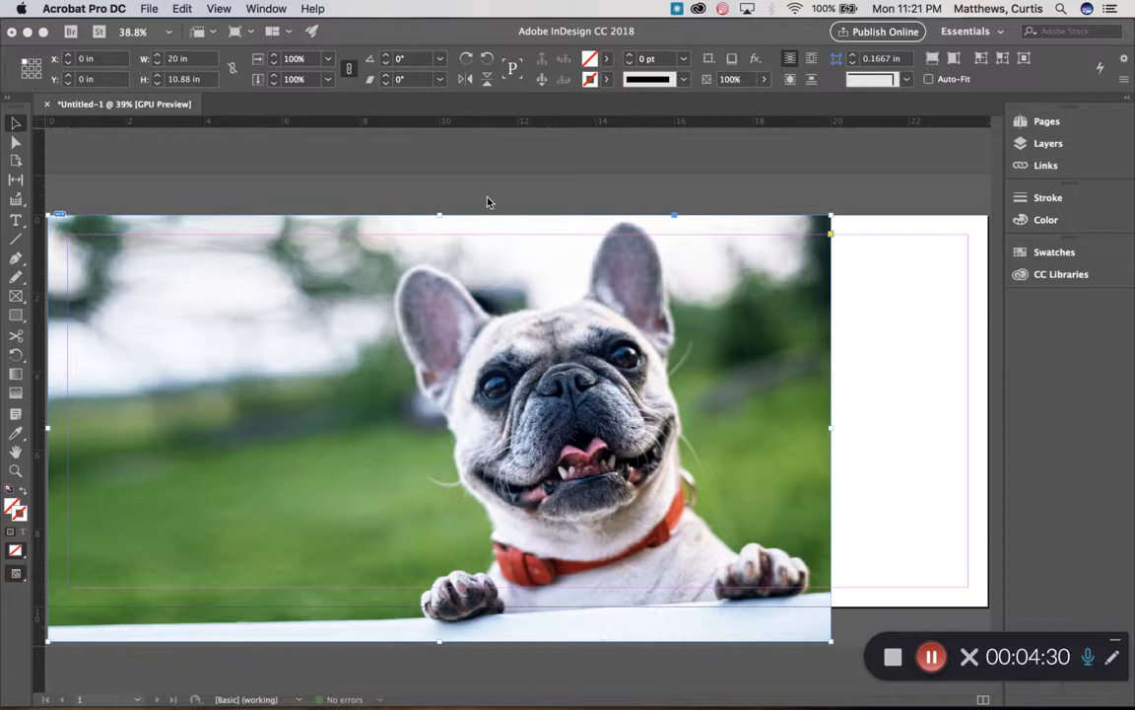
pyautogui.press('super+Tab')
pyautogui.press('super+Tab')
pyautogui.press('super+Tab')
pyautogui.press('super+Tab')
pyautogui.press('super+Tab')
pyautogui.press('super+Tab')
pyautogui.press('super+Tab')
pyautogui.press('super+Tab')
pyautogui.moveTo(1112, 703)
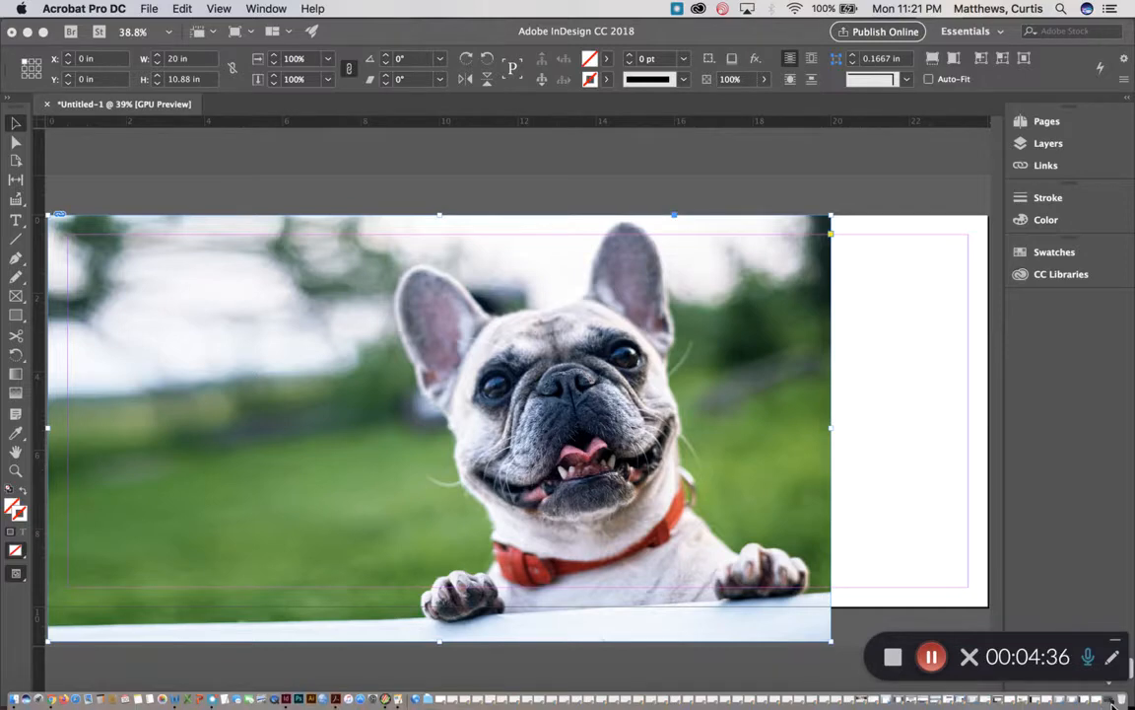
pyautogui.click(1112, 702)
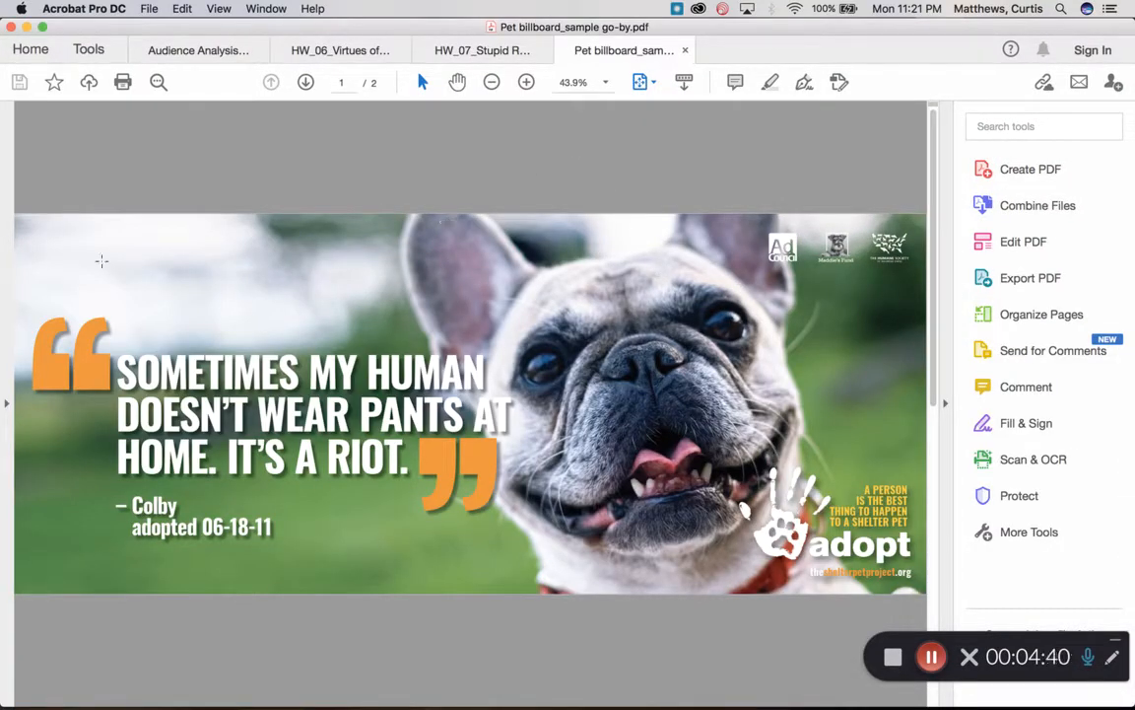
pyautogui.press('super+Tab')
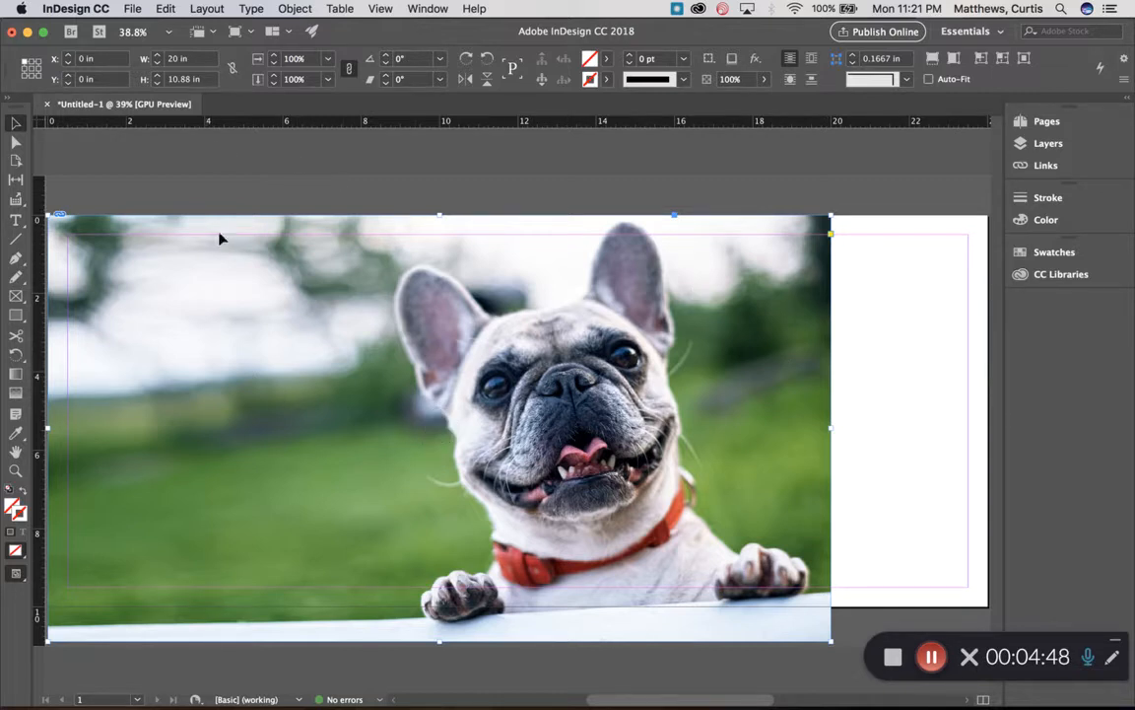
# - Scale the bulldog photo and its frame proportionally to about 24.02 in wide and 13.07 in high to span the page, and deselect it
pyautogui.moveTo(832, 427); pyautogui.dragTo(908, 431)
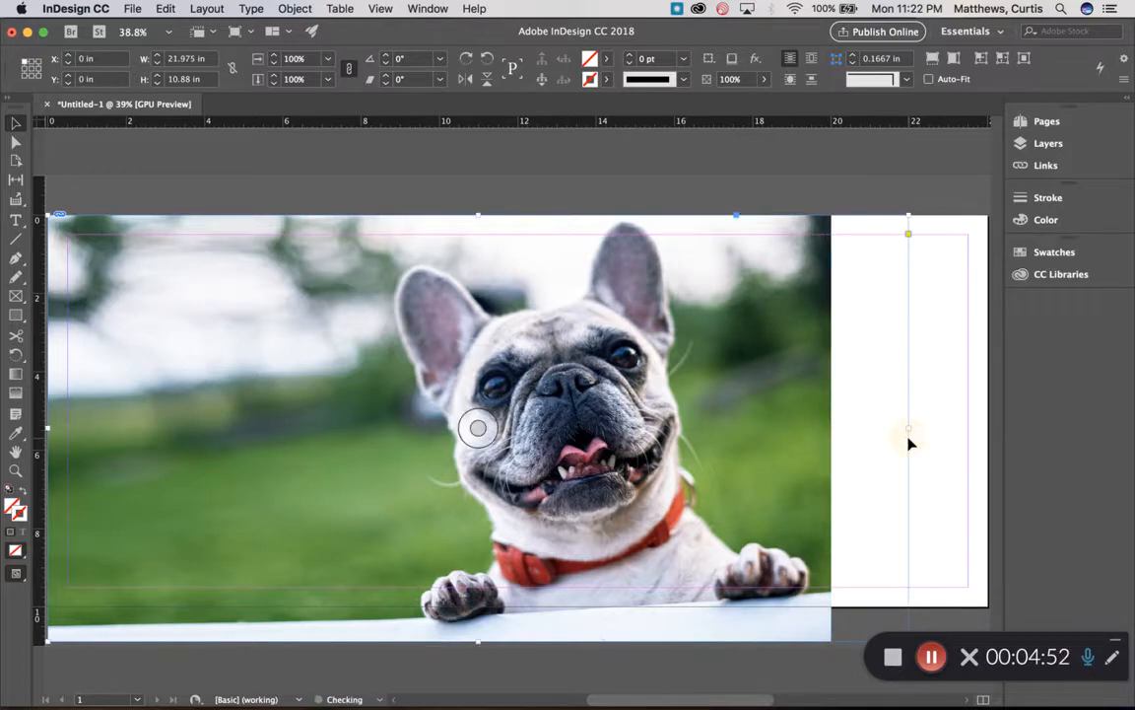
pyautogui.press('super+z')
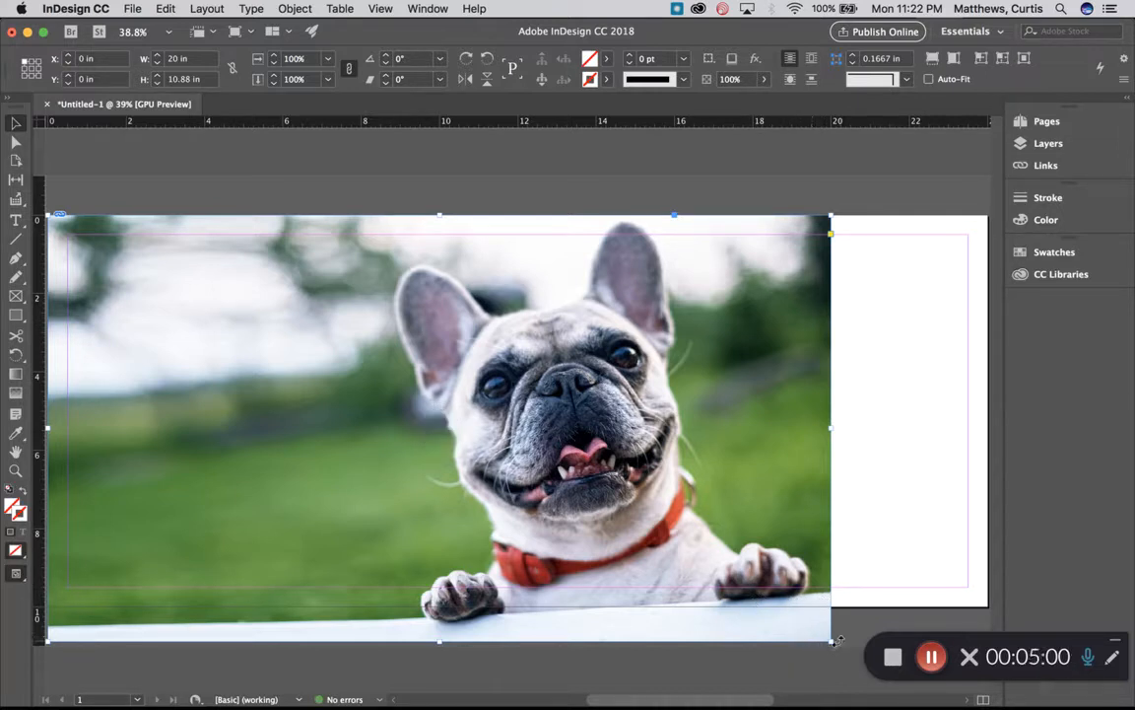
pyautogui.moveTo(831, 642); pyautogui.dragTo(769, 565)
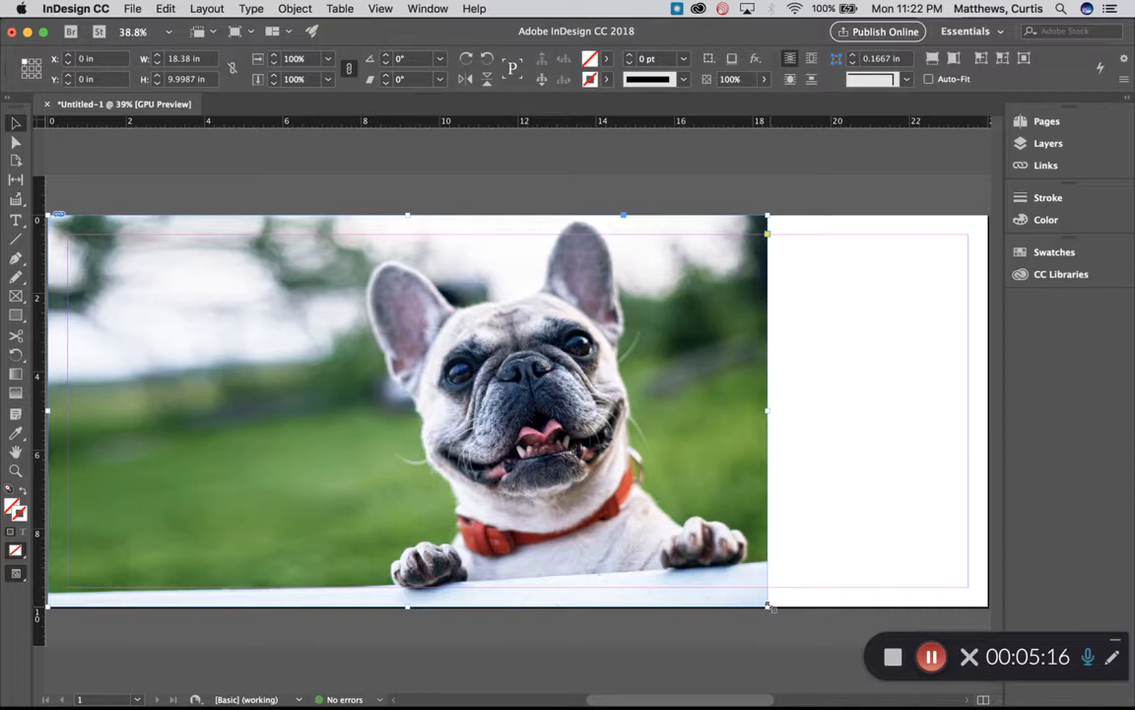
pyautogui.moveTo(769, 606); pyautogui.dragTo(990, 708)
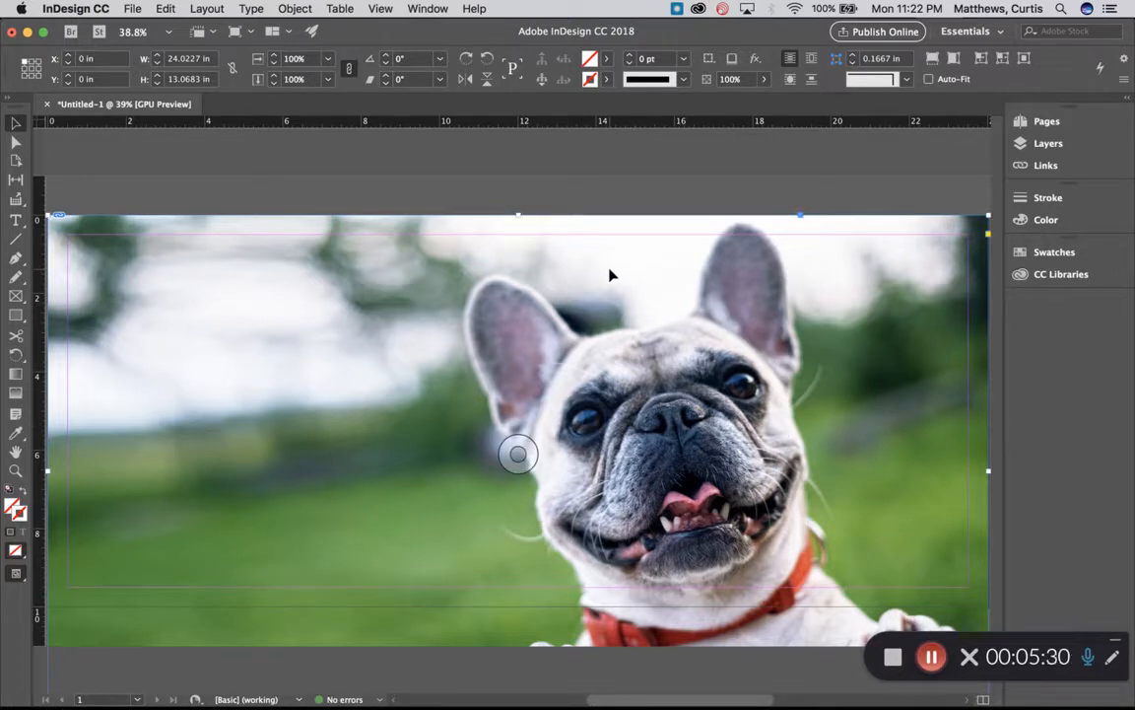
pyautogui.click(296, 613)
pyautogui.click(394, 201)
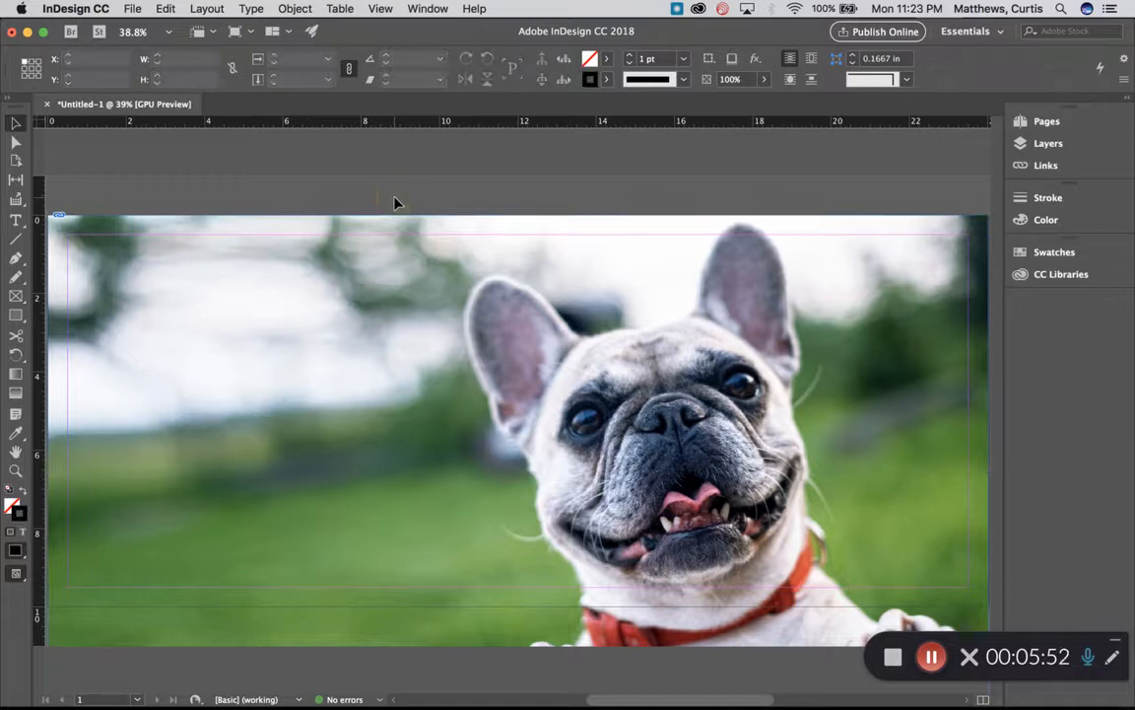
# - Shift the bulldog photo vertically to about Y -1.25 in, using the sample PDF as a guide, and deselect it
pyautogui.click(501, 629)
pyautogui.moveTo(524, 603); pyautogui.dragTo(504, 535)
pyautogui.press('super+Tab')
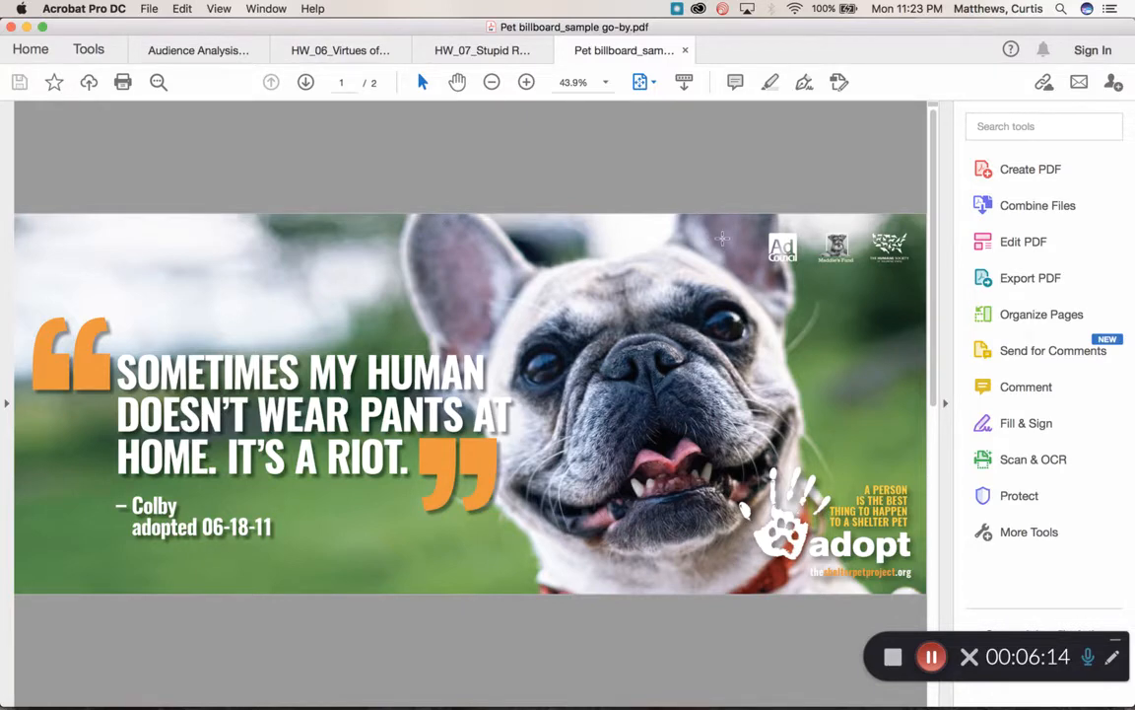
pyautogui.press('super+Tab')
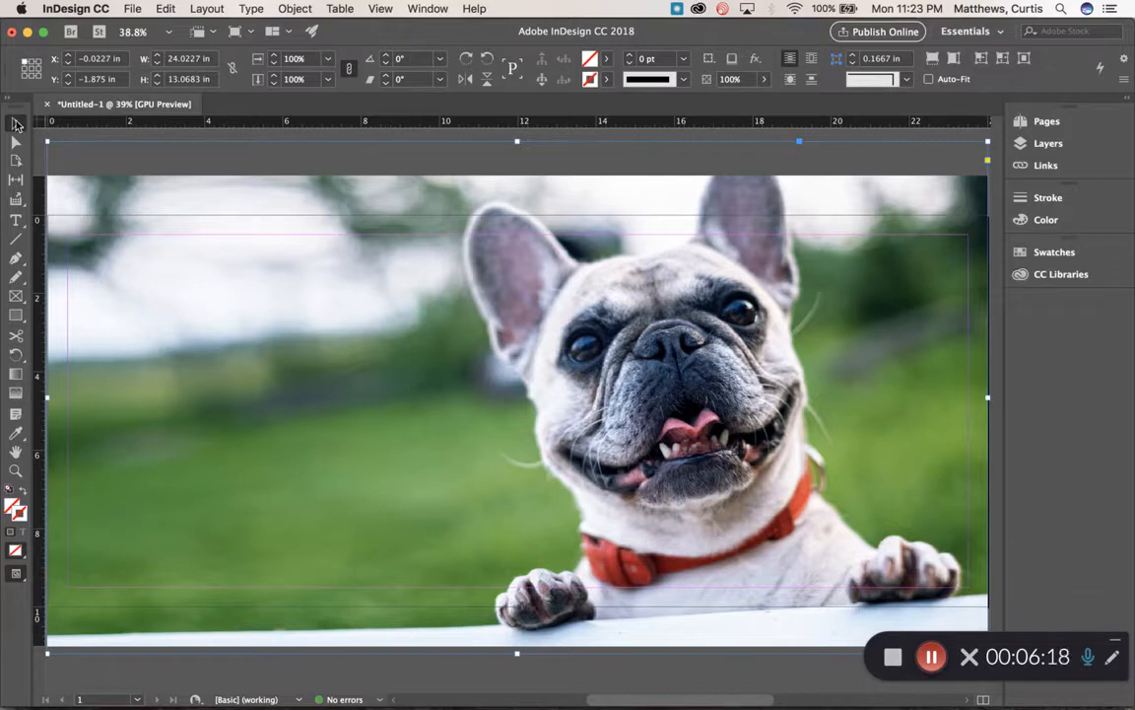
pyautogui.click(499, 384)
pyautogui.moveTo(499, 385); pyautogui.dragTo(499, 410)
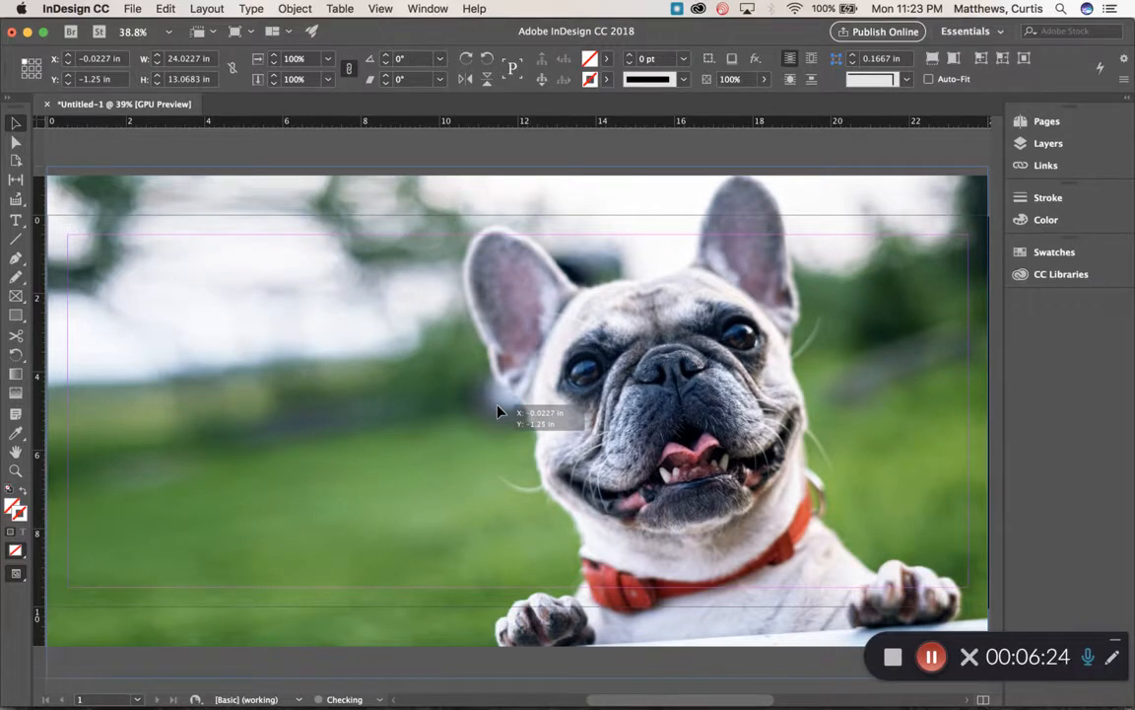
pyautogui.moveTo(499, 412); pyautogui.dragTo(499, 412)
pyautogui.click(380, 135)
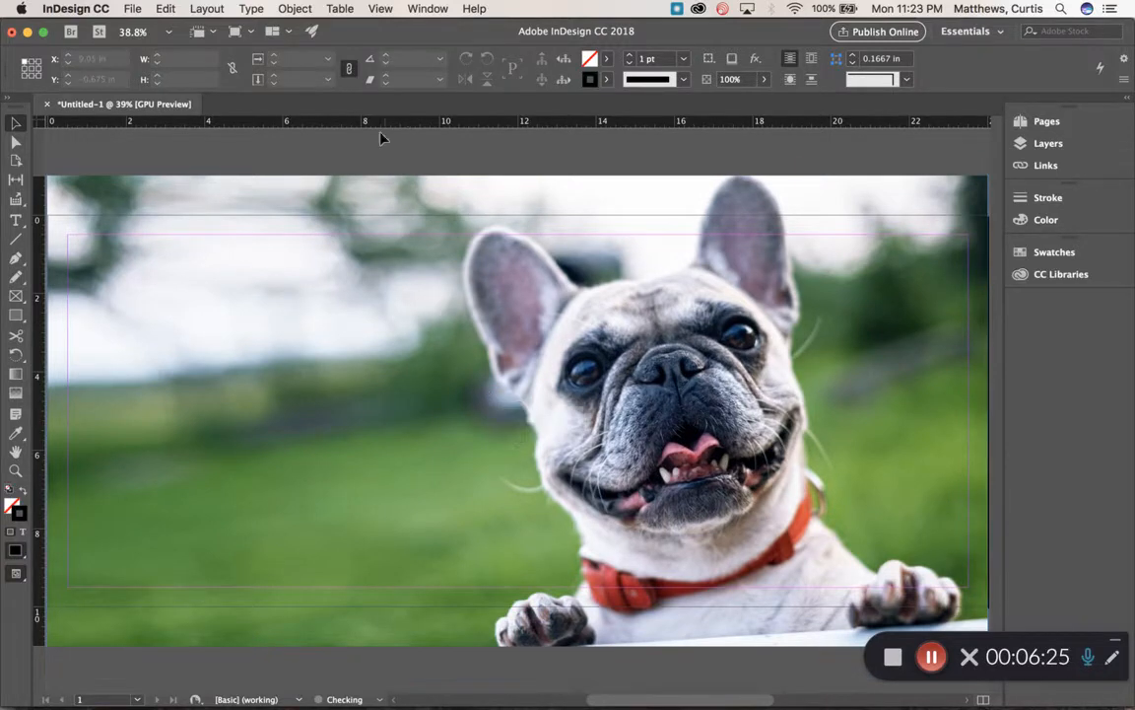
# - Crop the photo frame's upper and lower edges to the page edges for a 10 in height, and compare it with the sample PDF
pyautogui.click(490, 215)
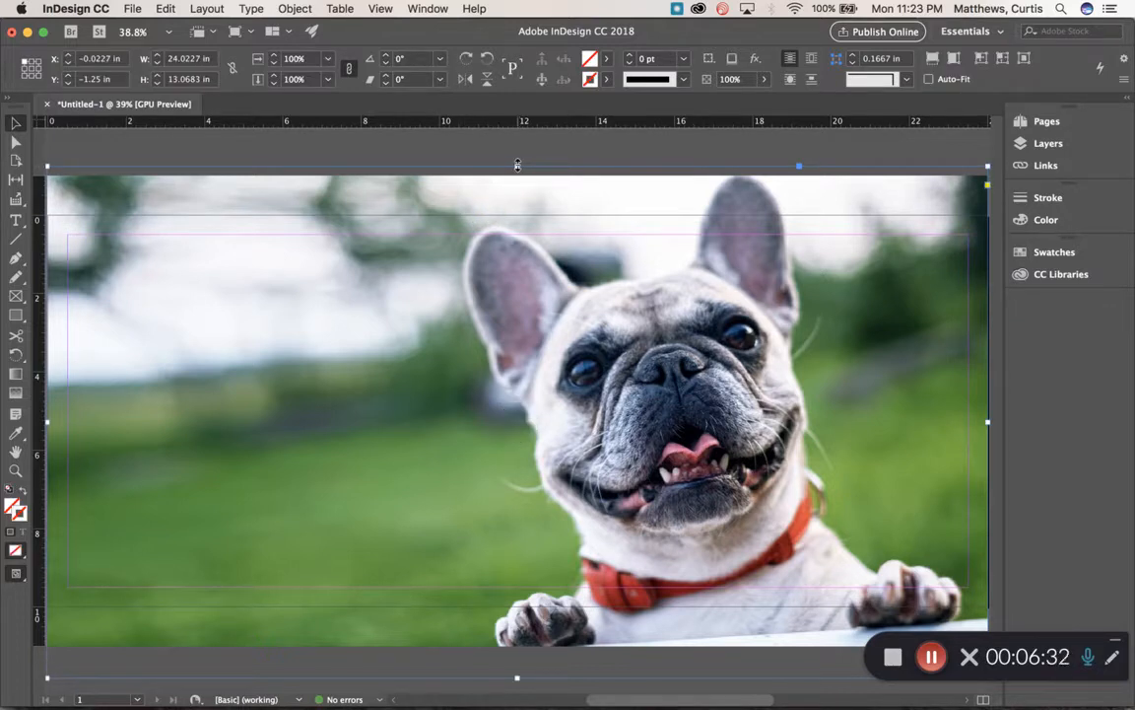
pyautogui.moveTo(517, 165); pyautogui.dragTo(517, 214)
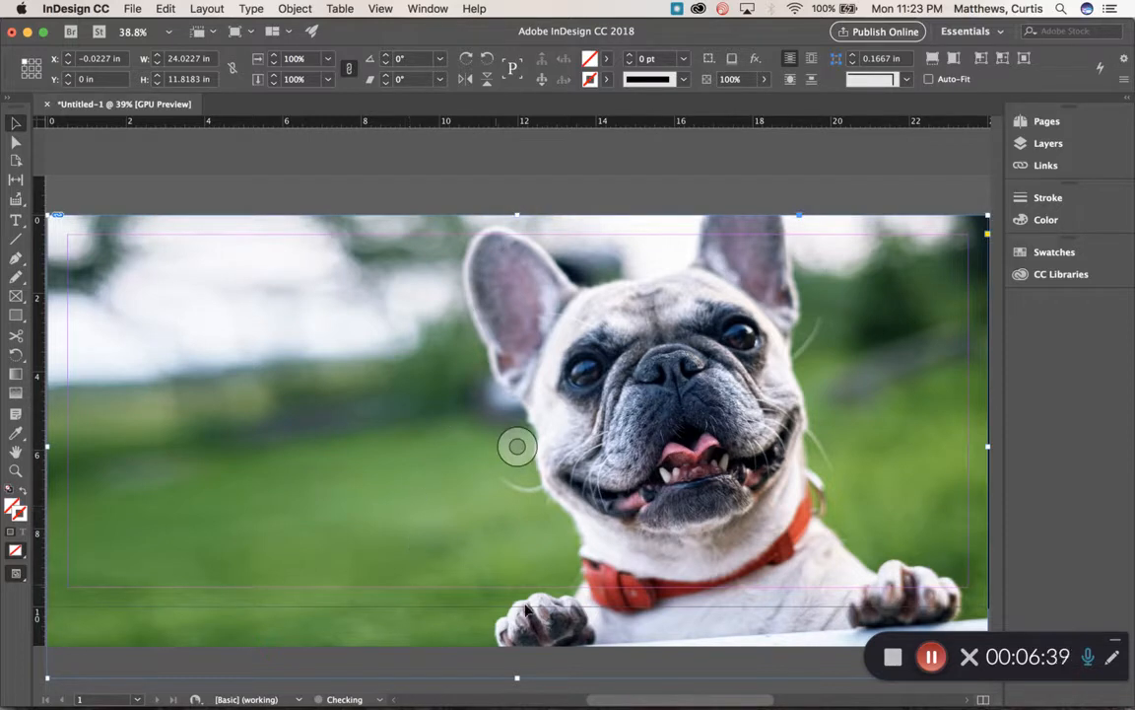
pyautogui.moveTo(517, 678); pyautogui.dragTo(510, 606)
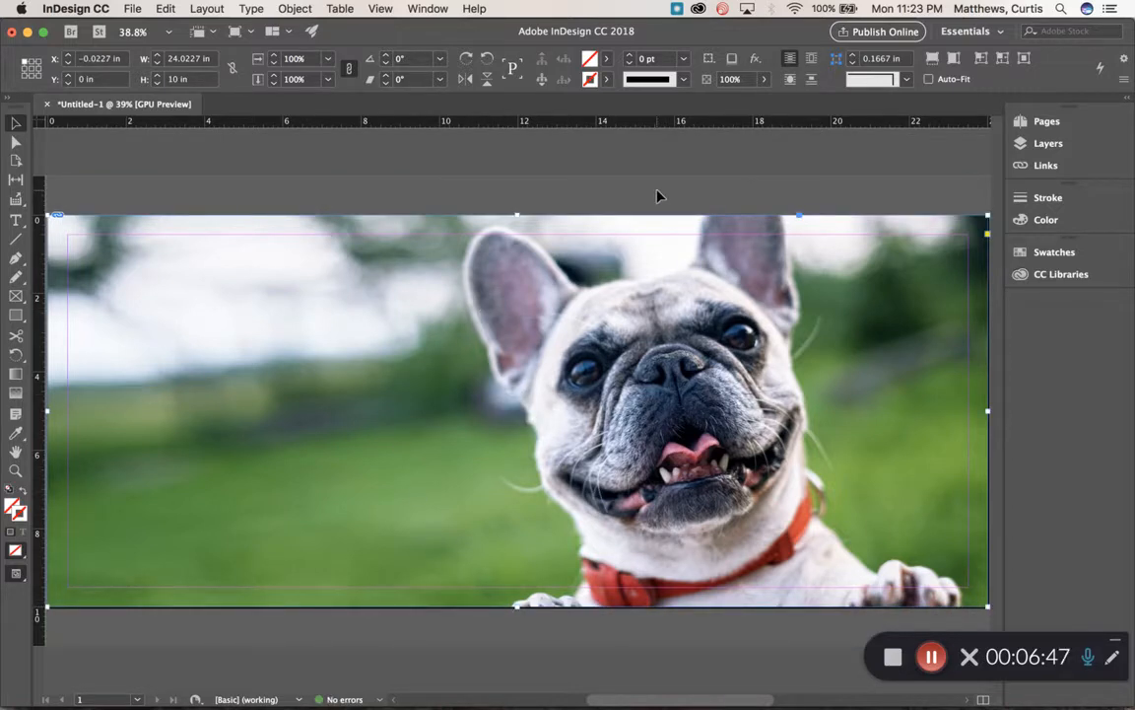
pyautogui.press('super+Tab')
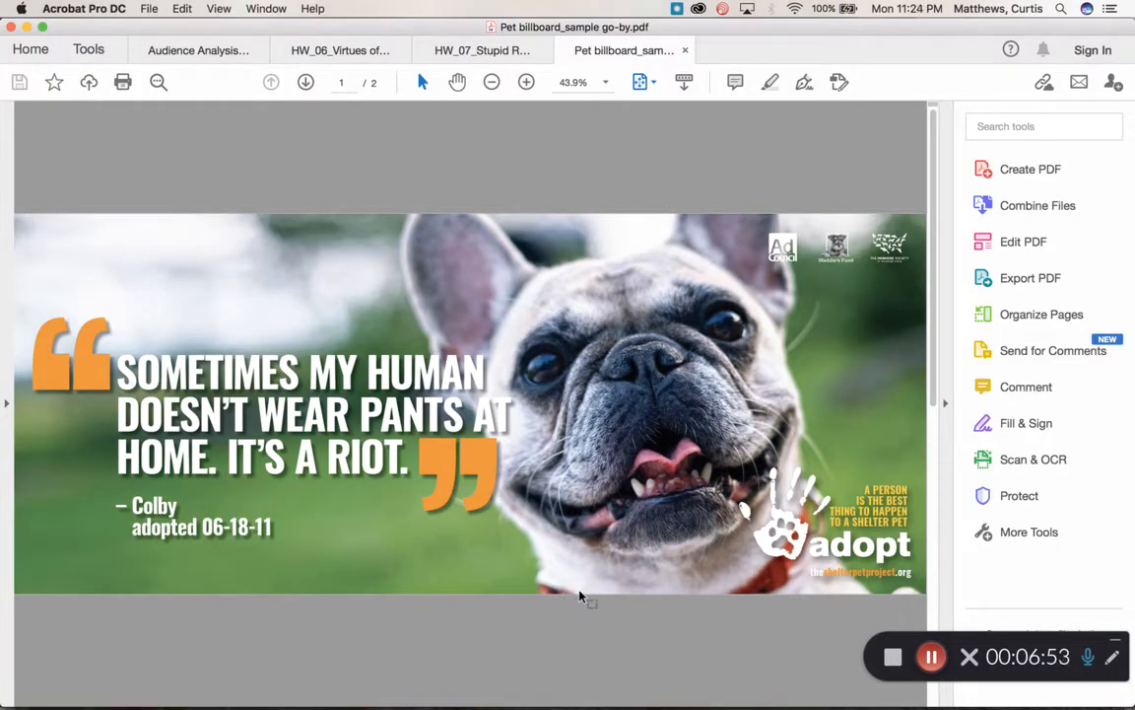
pyautogui.press('super+Tab')
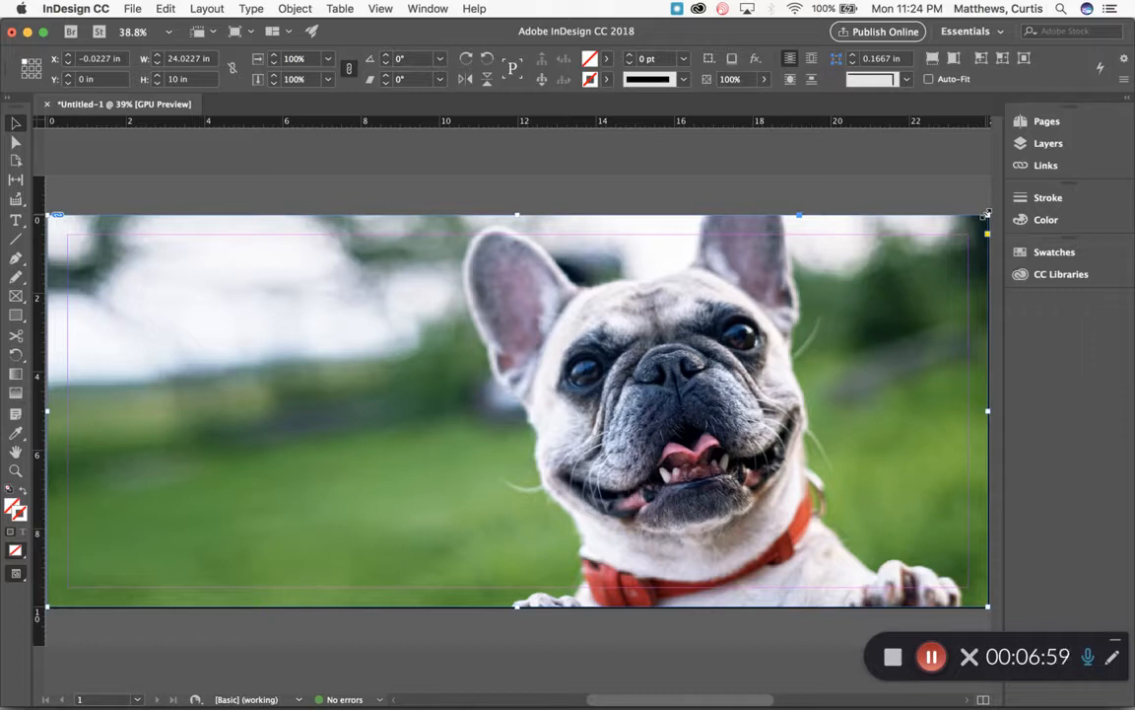
# - Enlarge the bulldog photo proportionally to about 27.63 x 11.5 in and crop its upper edge to the page's upper edge
pyautogui.moveTo(987, 212); pyautogui.dragTo(887, 288)
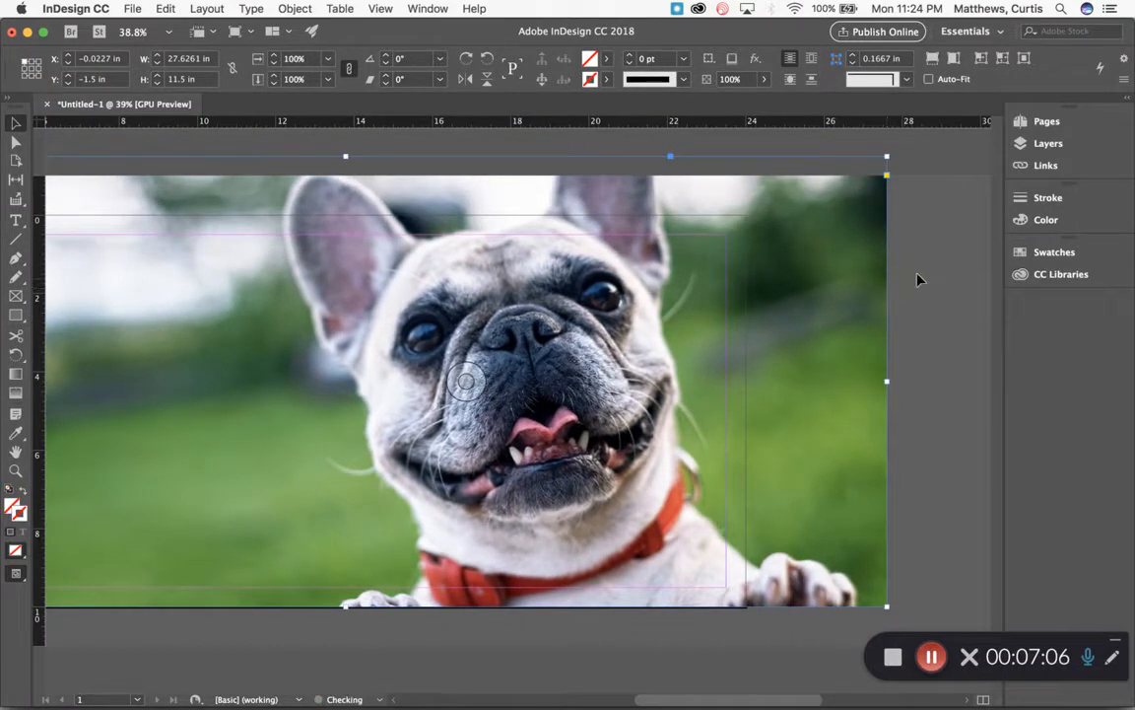
pyautogui.click(950, 254)
pyautogui.click(340, 242)
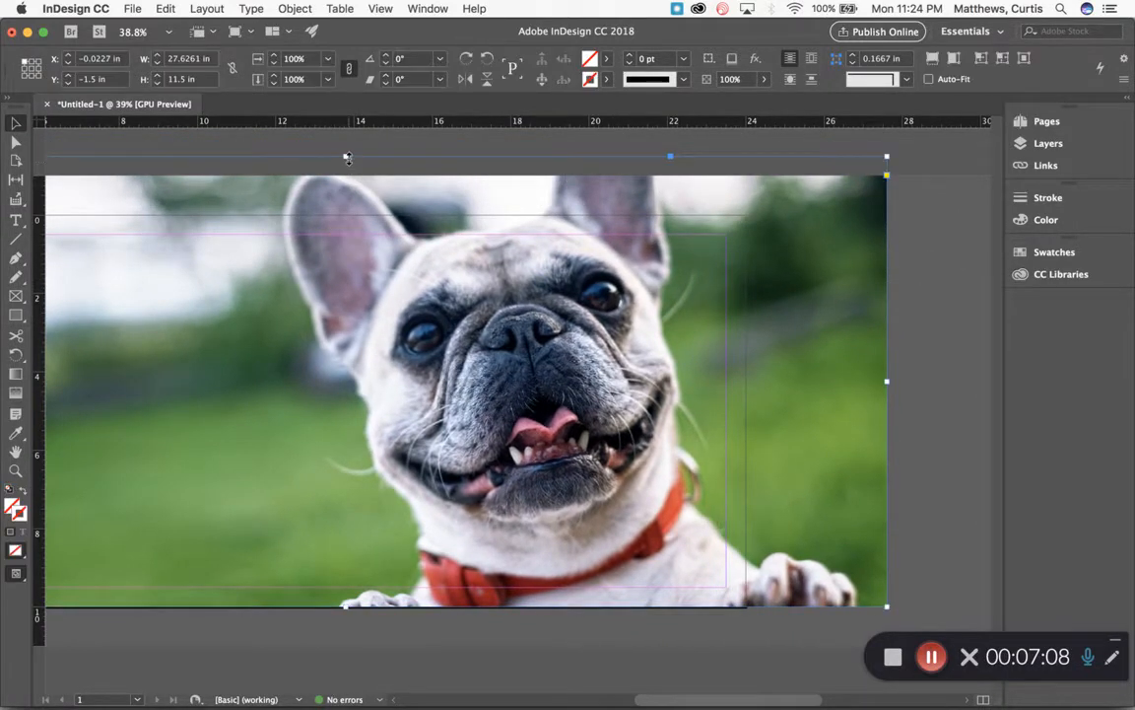
pyautogui.moveTo(346, 155); pyautogui.dragTo(346, 155)
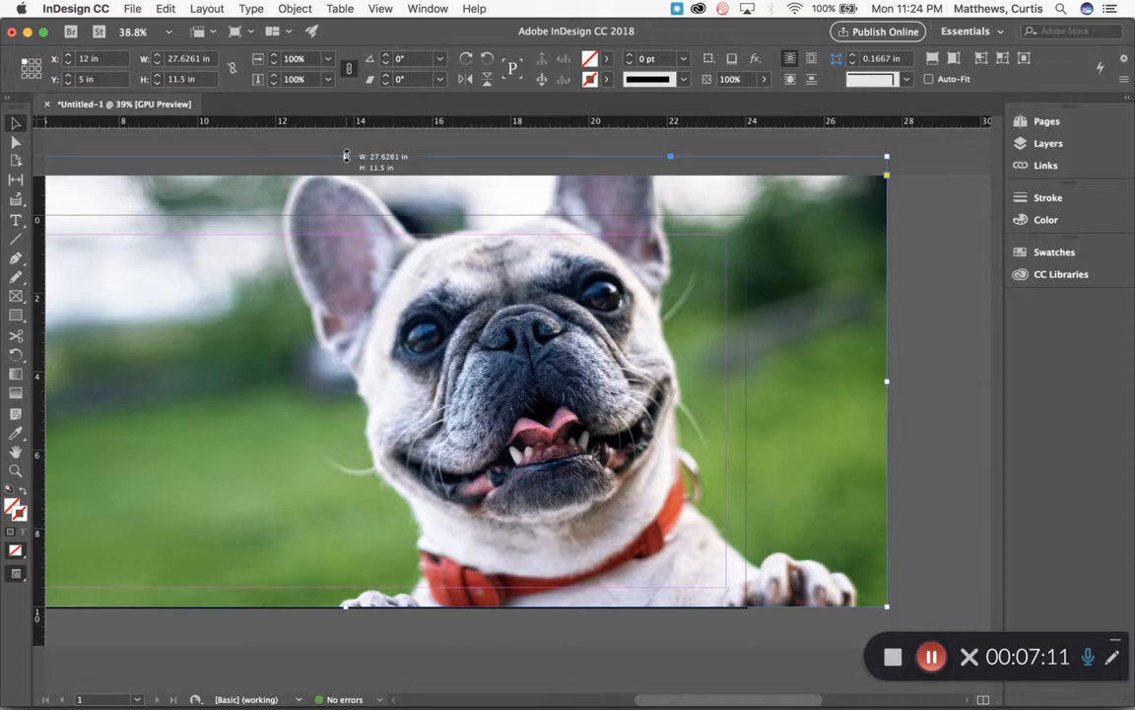
pyautogui.moveTo(346, 155); pyautogui.dragTo(345, 215)
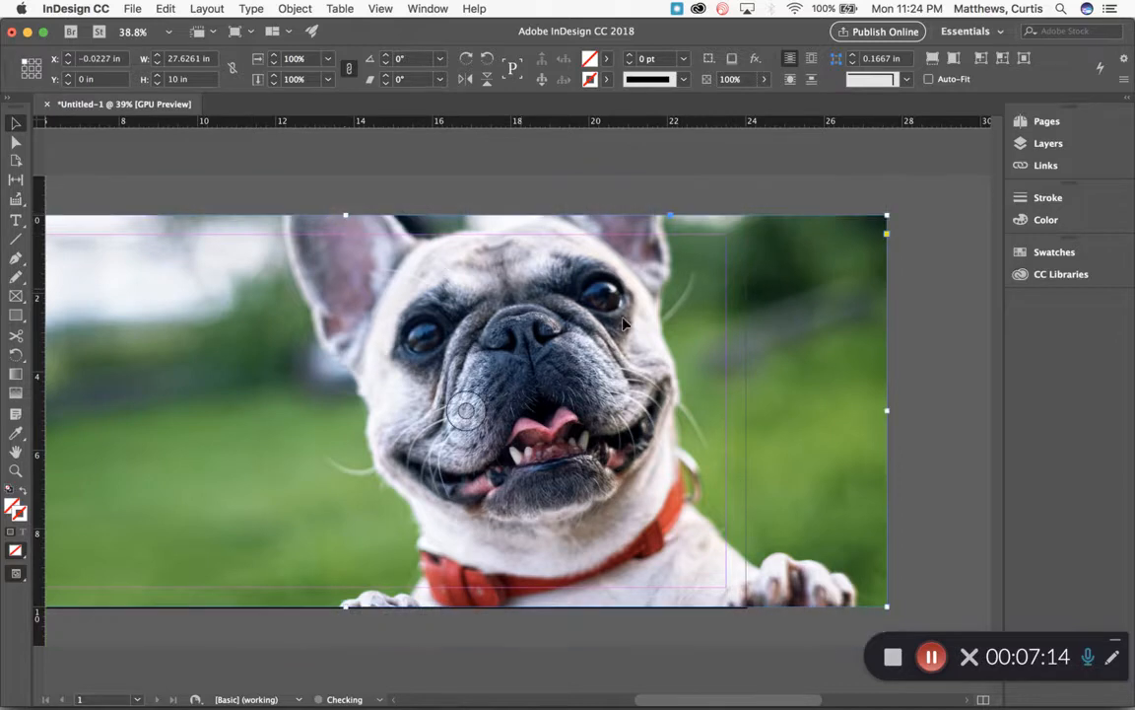
# - Enlarge the photo again to about 29.84 x 10.8 in and crop its lower edge to the page for a 10 in height
pyautogui.click(901, 304)
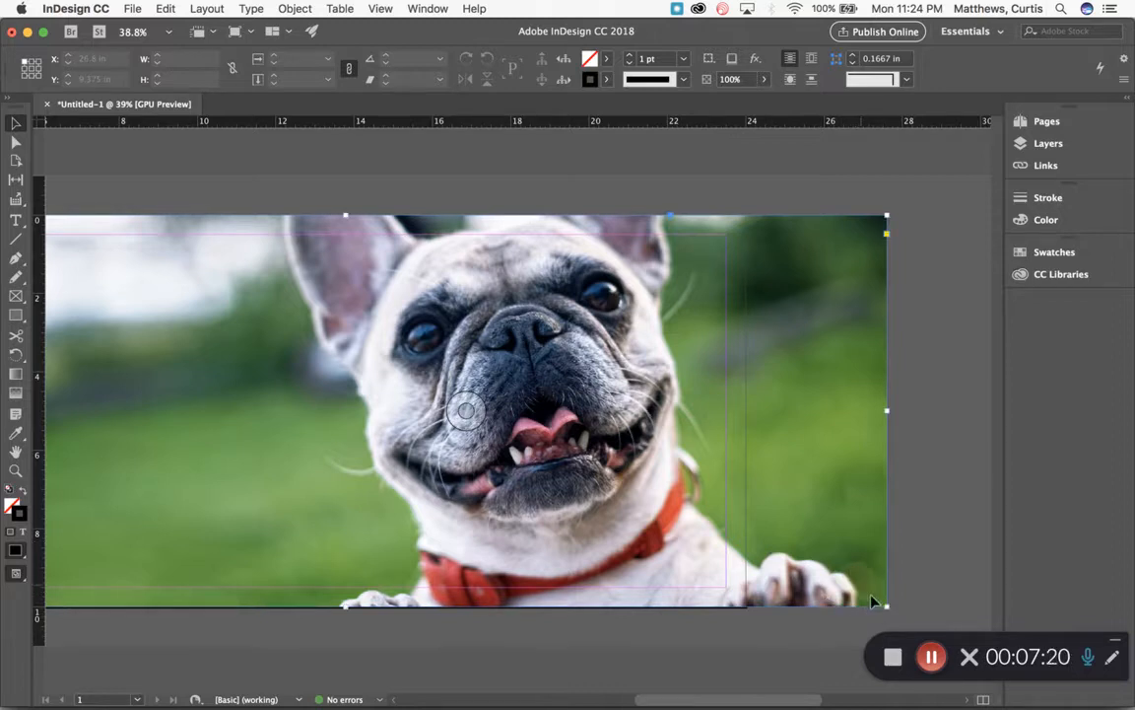
pyautogui.click(872, 601)
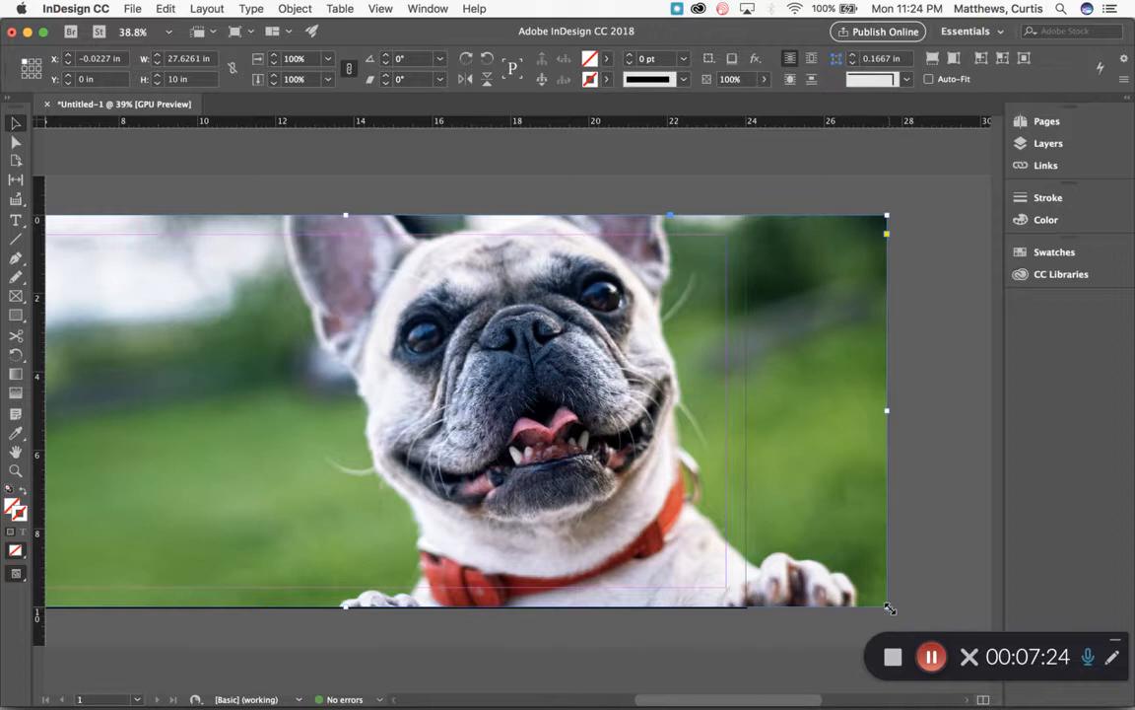
pyautogui.moveTo(890, 608); pyautogui.dragTo(917, 642)
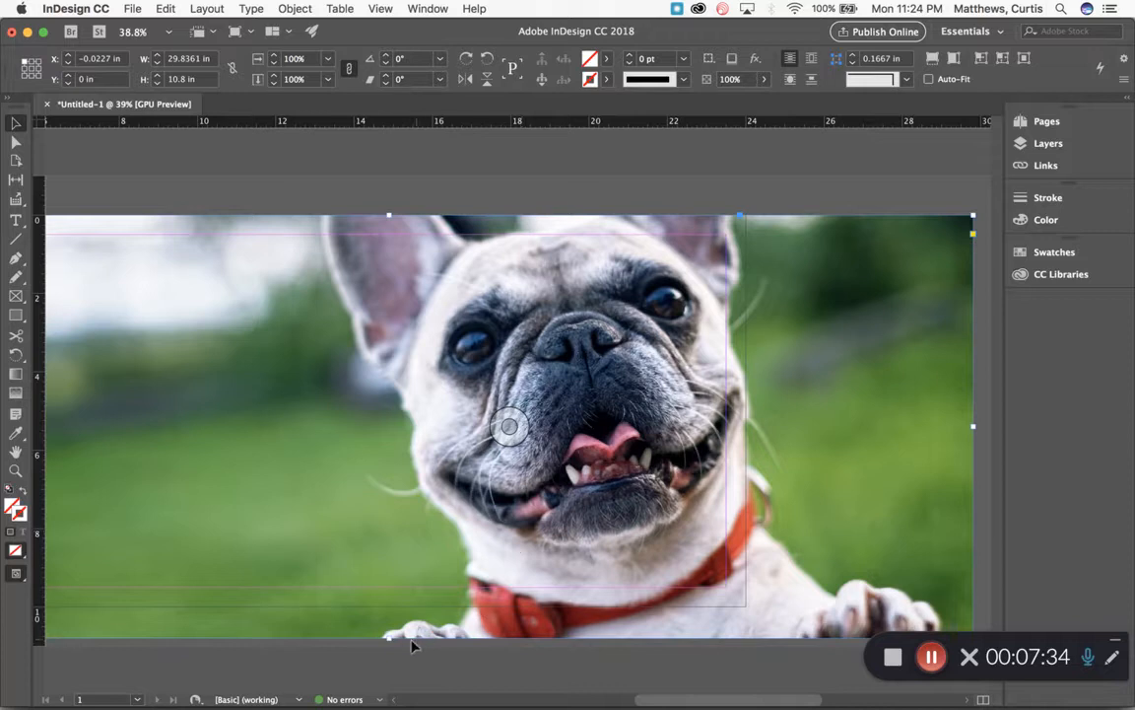
pyautogui.moveTo(389, 638); pyautogui.dragTo(389, 607)
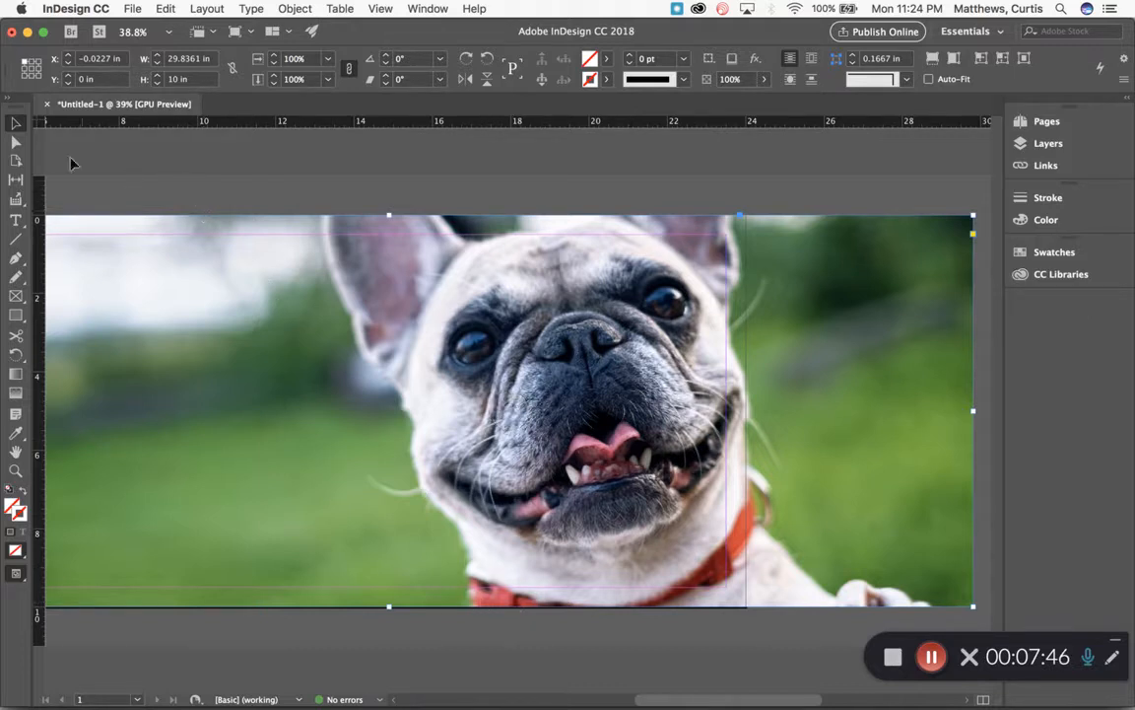
# - Reposition the bulldog image inside its frame to about X -1.19 in, Y -2.7 in using the Direct Selection tool
pyautogui.click(16, 142)
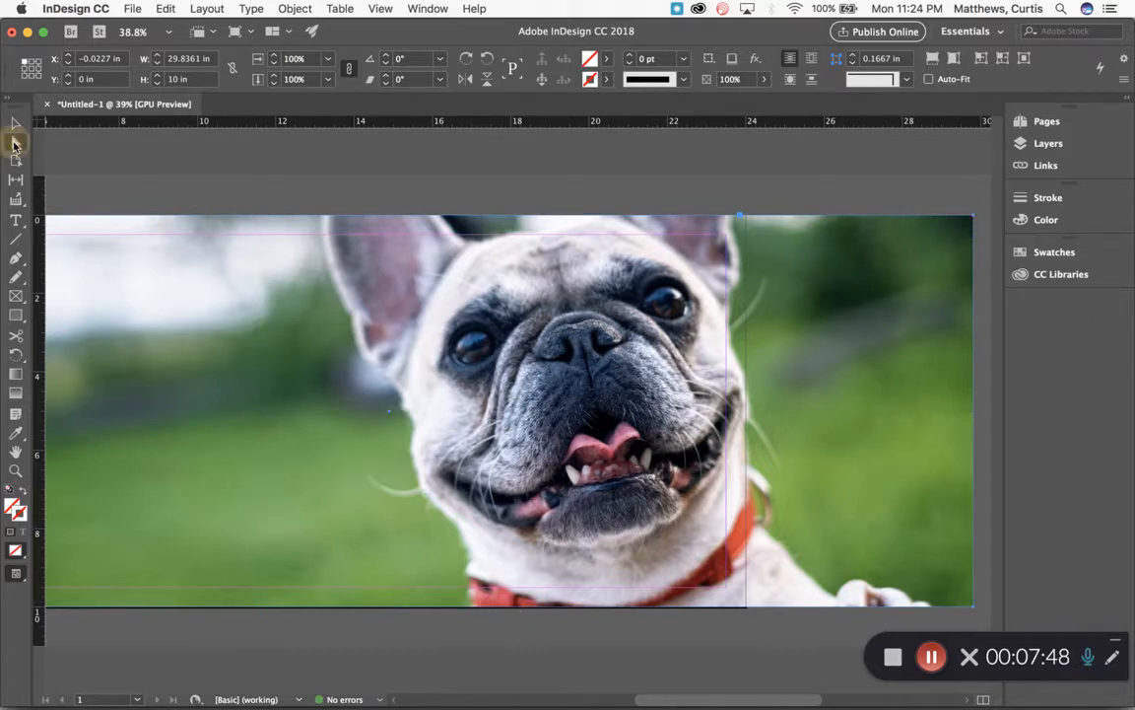
pyautogui.click(367, 399)
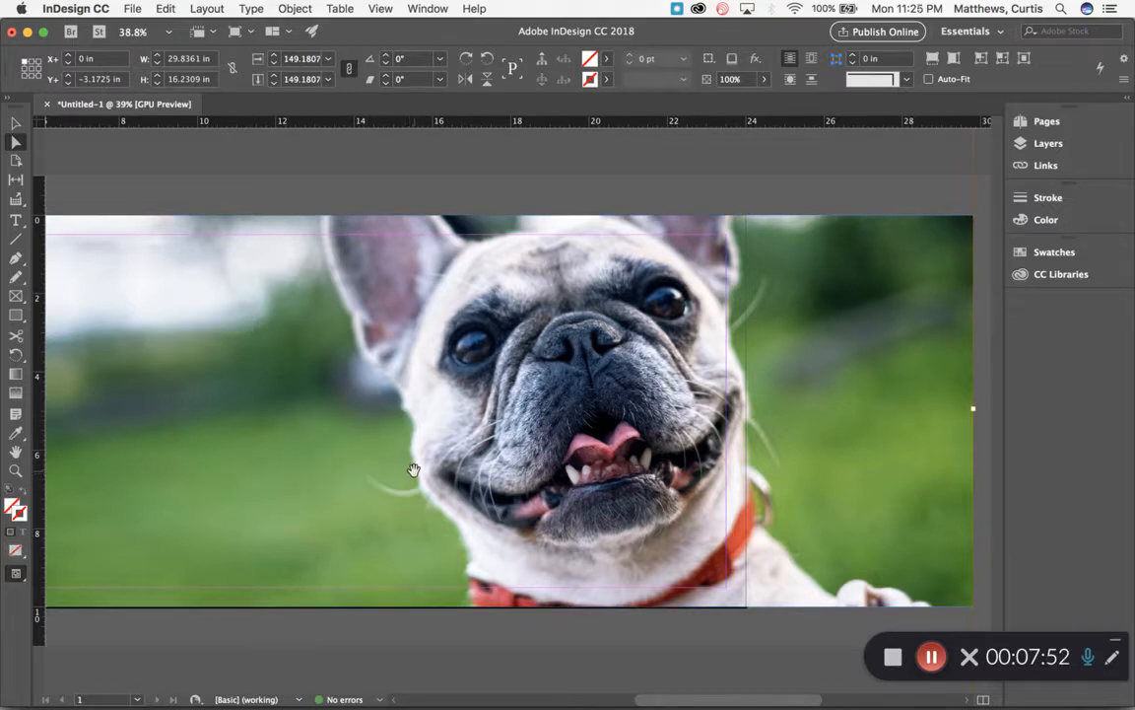
pyautogui.moveTo(414, 471); pyautogui.dragTo(368, 495)
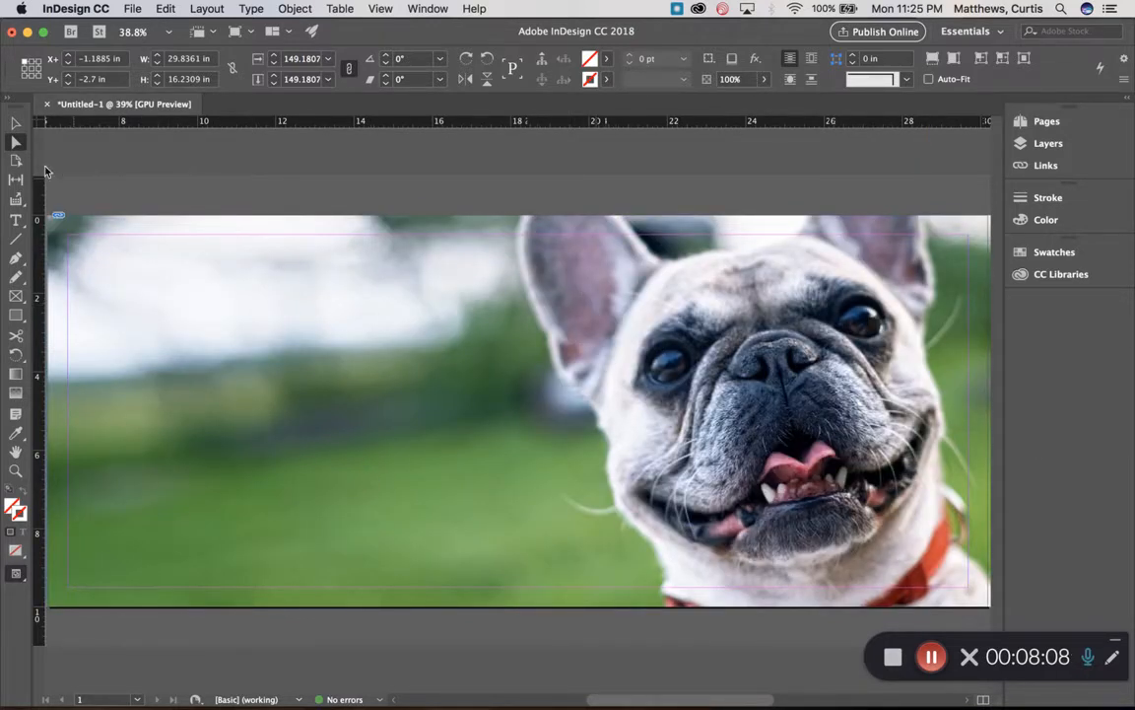
# - Crop the bulldog photo frame's right edge to the page's right edge at 24 in, using the Selection tool
pyautogui.click(16, 122)
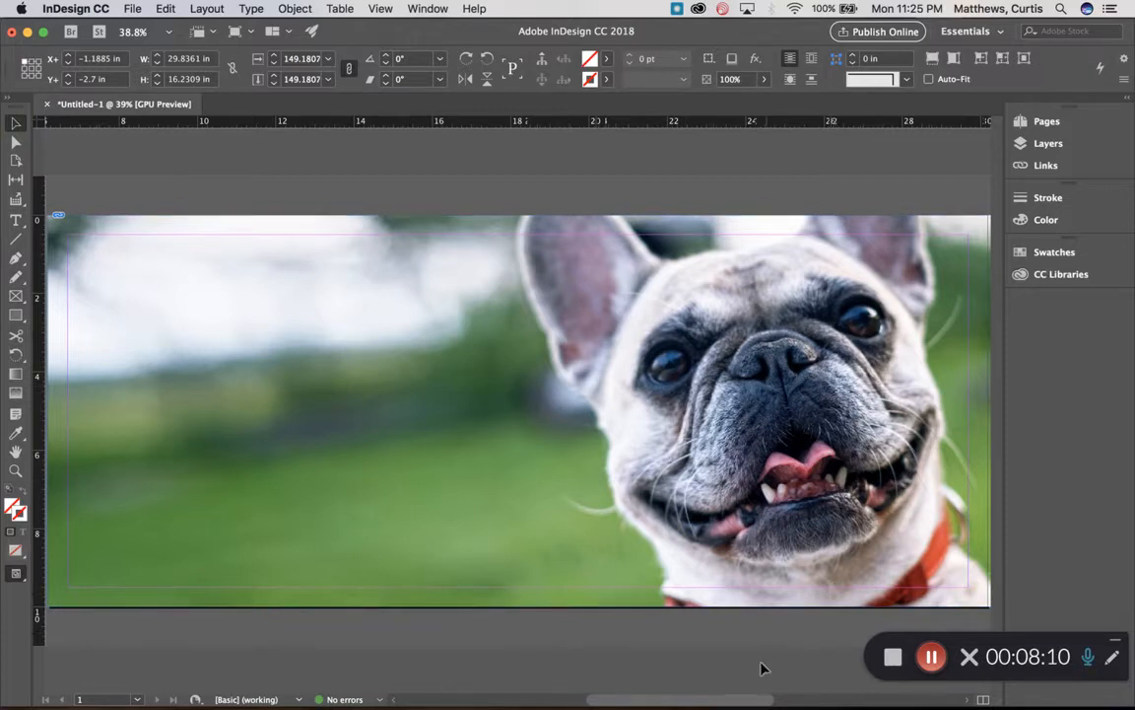
pyautogui.moveTo(732, 701); pyautogui.dragTo(783, 701)
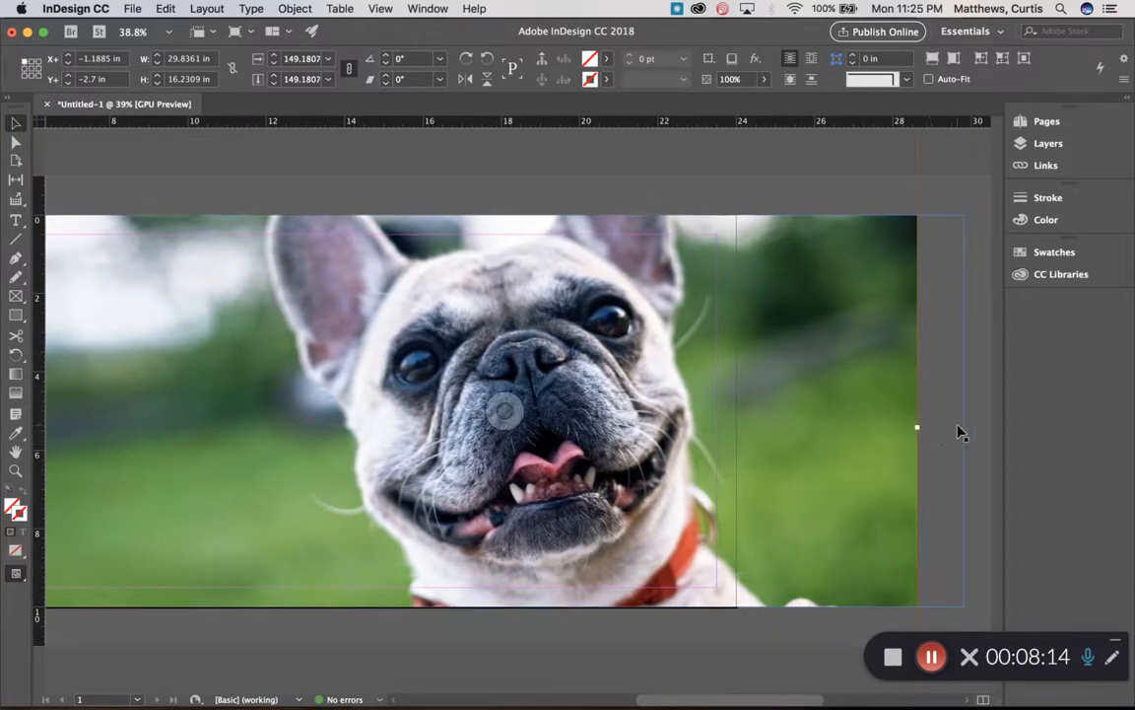
pyautogui.moveTo(918, 430); pyautogui.dragTo(739, 423)
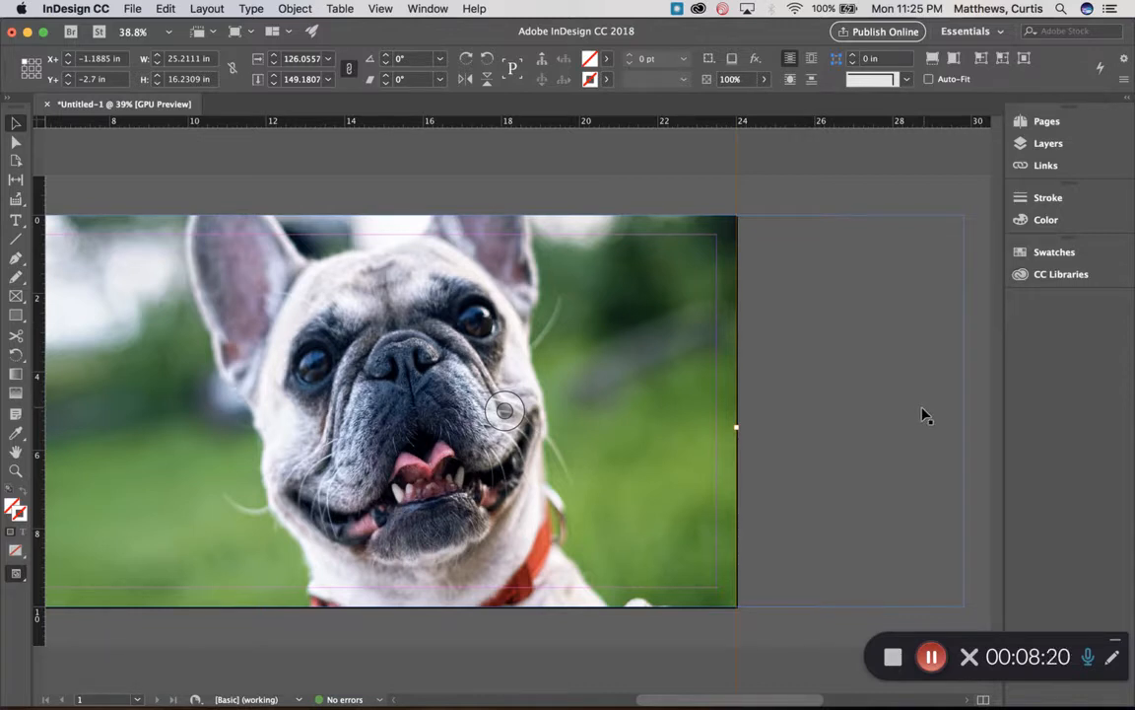
pyautogui.press('super+z')
pyautogui.click(965, 406)
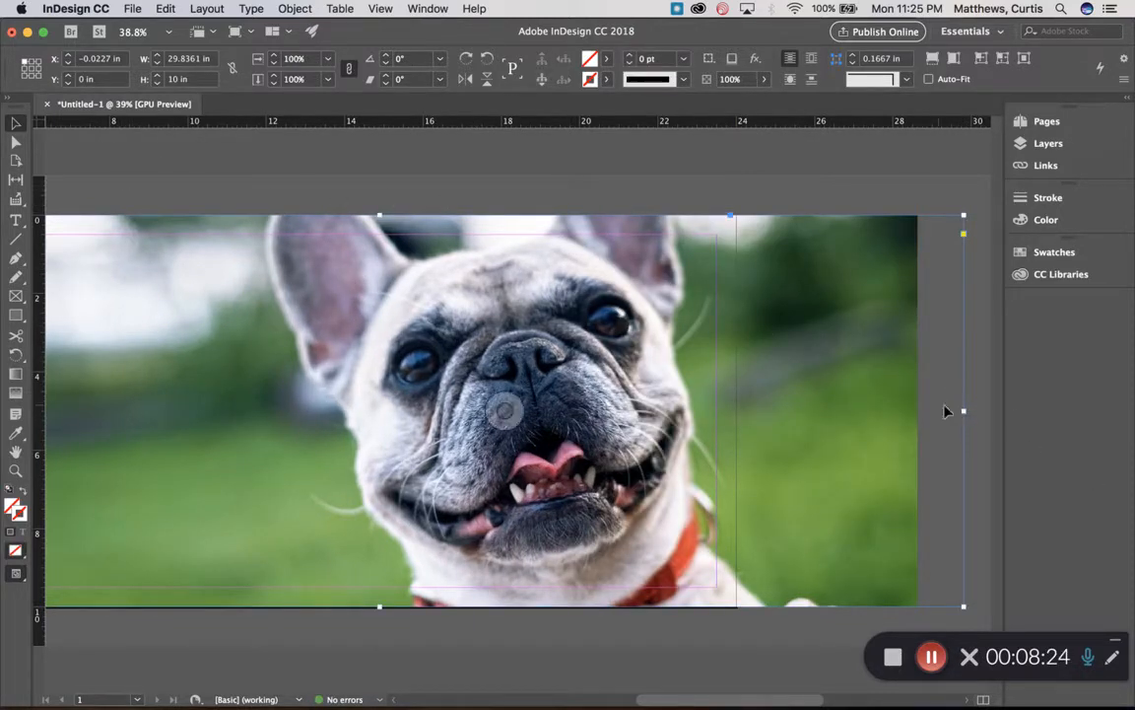
pyautogui.moveTo(965, 413); pyautogui.dragTo(740, 410)
pyautogui.click(827, 431)
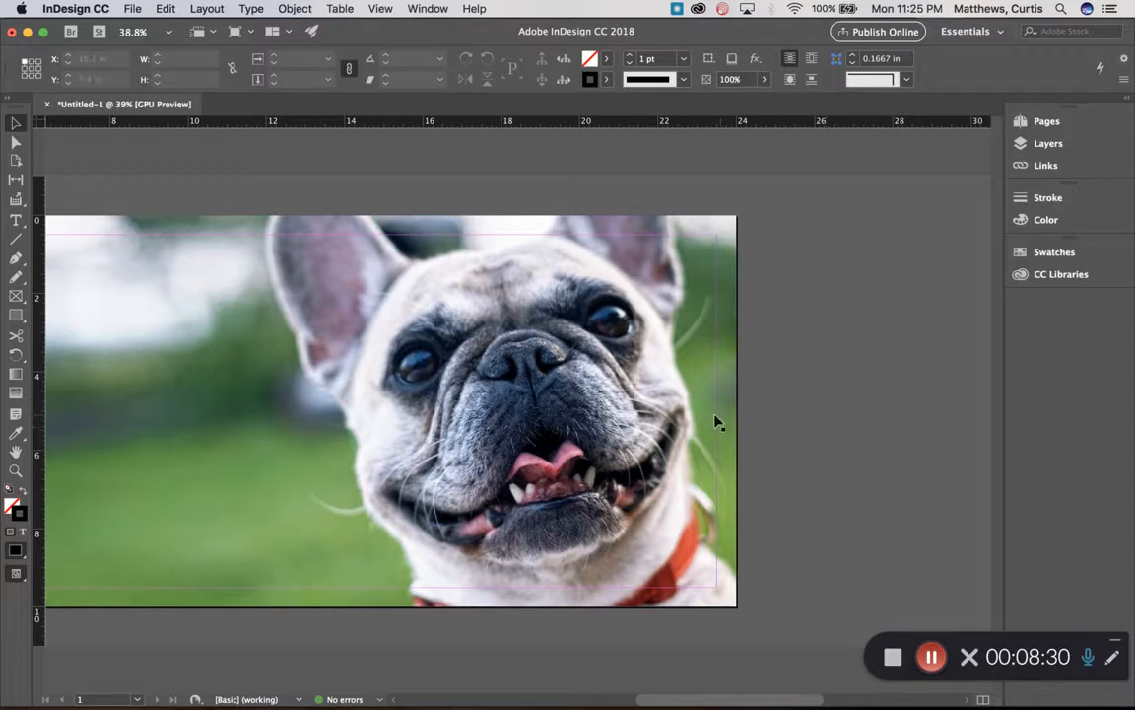
pyautogui.moveTo(704, 703); pyautogui.dragTo(570, 684)
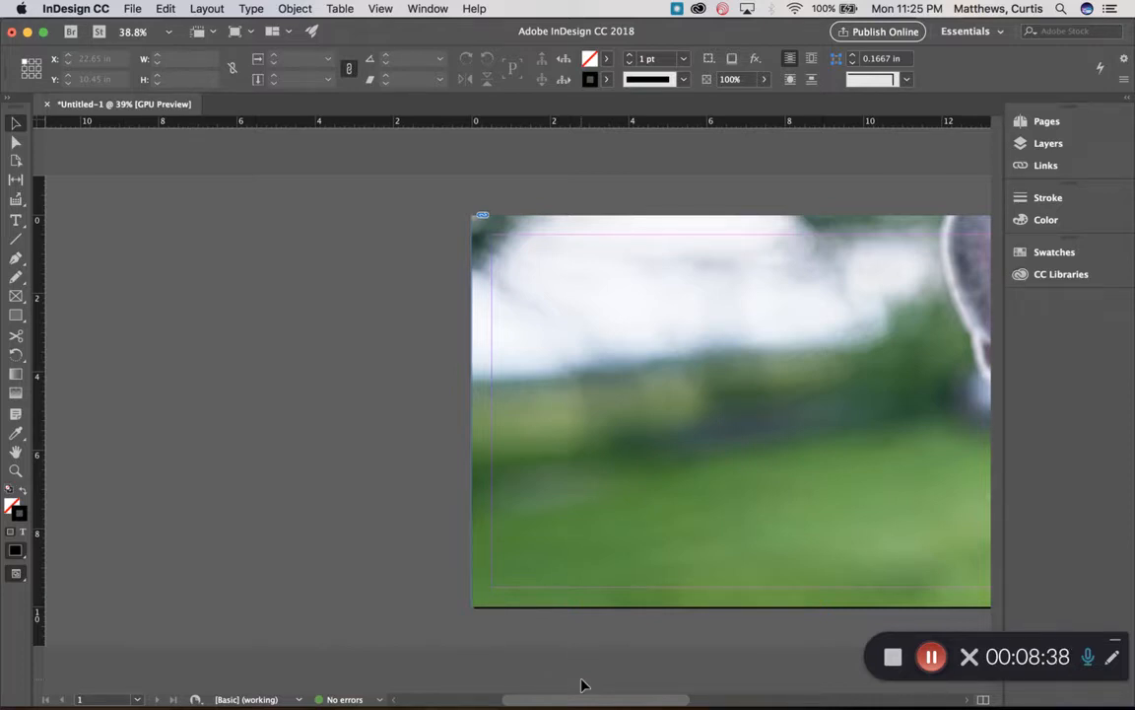
pyautogui.press('super+0')
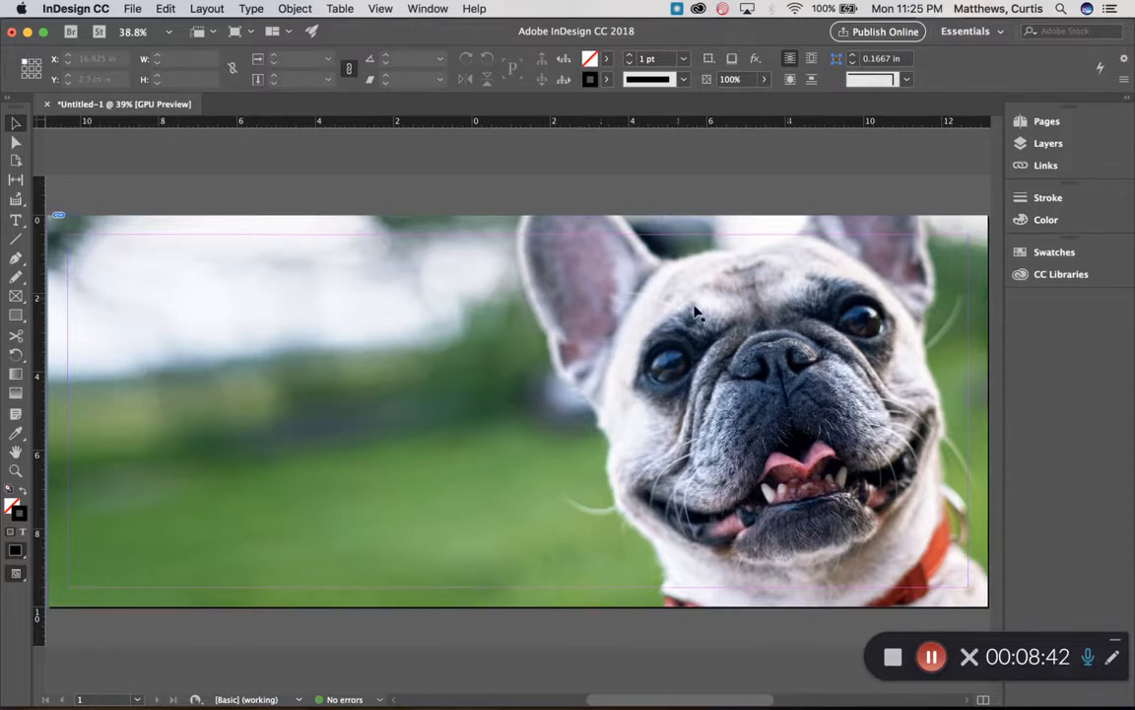
# - Compare with the sample PDF and shift the bulldog image left inside its frame to about X -3.13 in, Y -2.7 in
pyautogui.press('super+Tab')
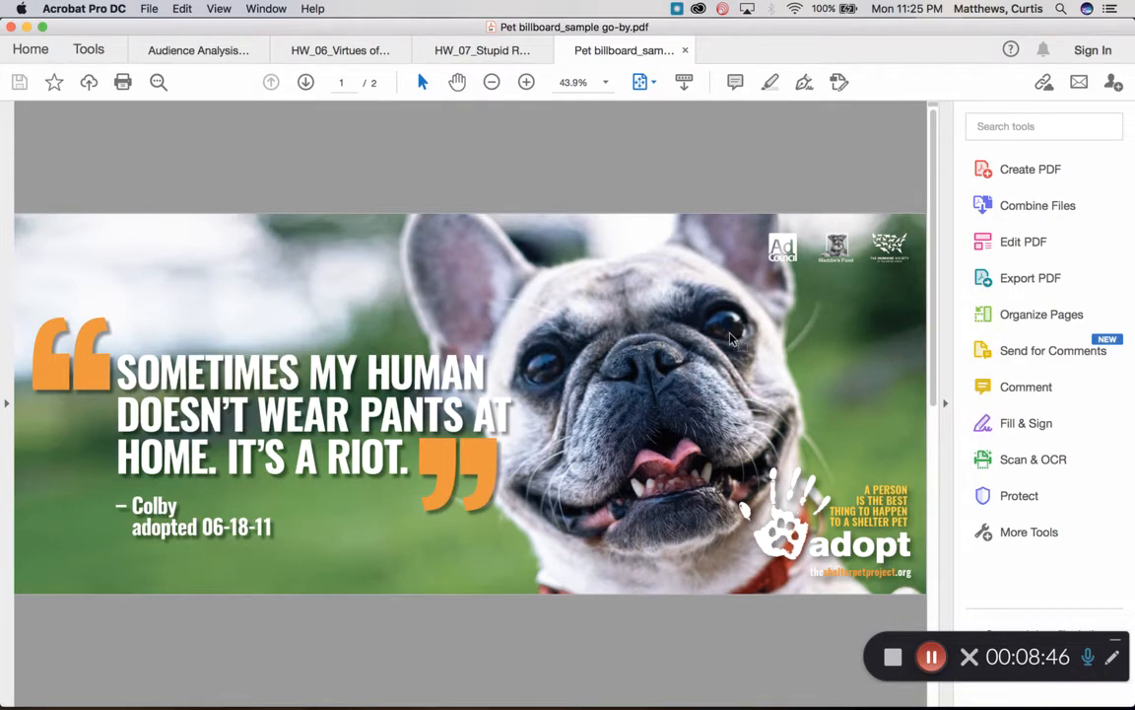
pyautogui.press('super+Tab')
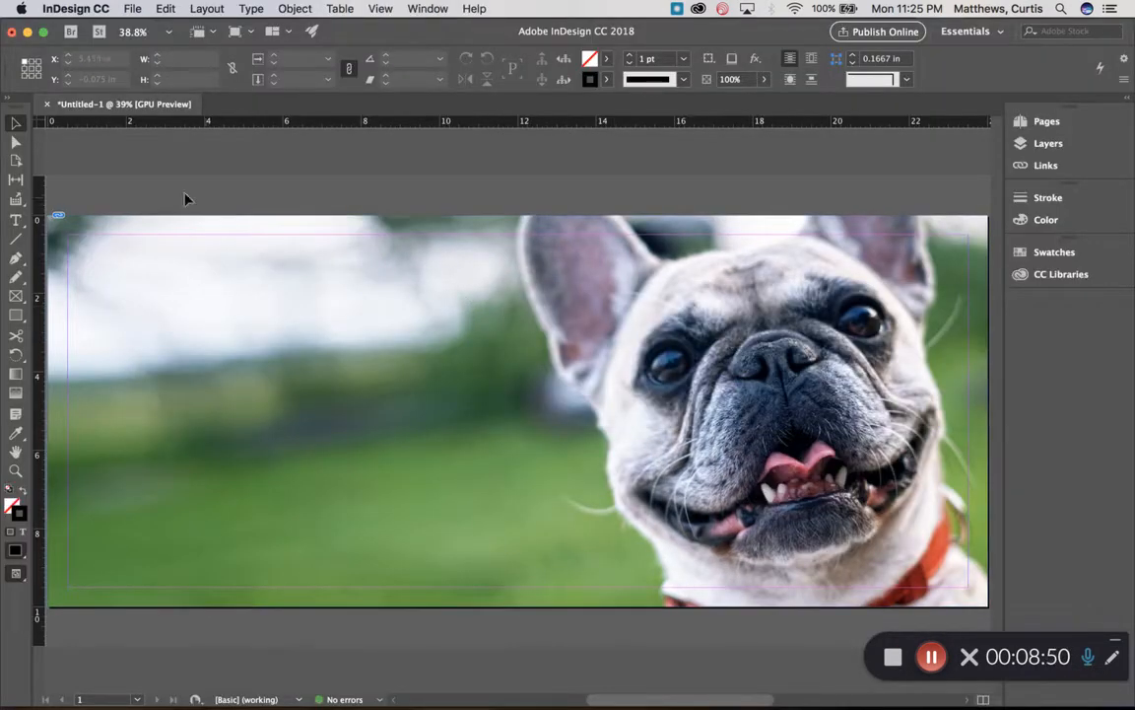
pyautogui.click(14, 144)
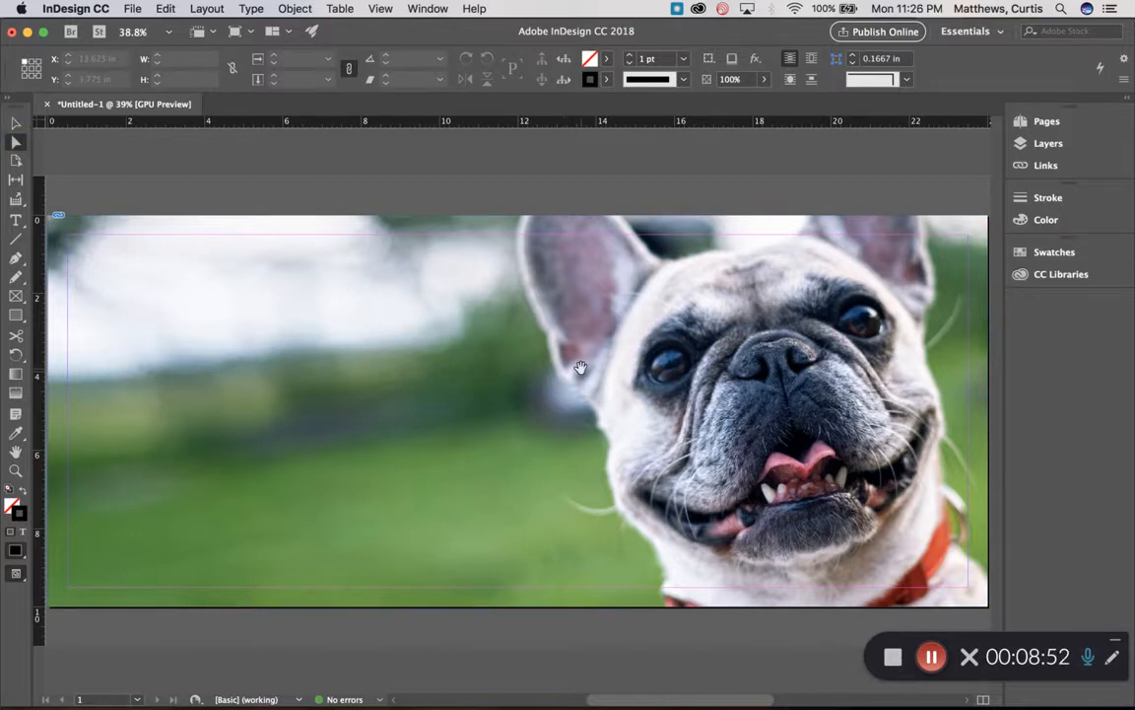
pyautogui.moveTo(581, 367); pyautogui.dragTo(506, 355)
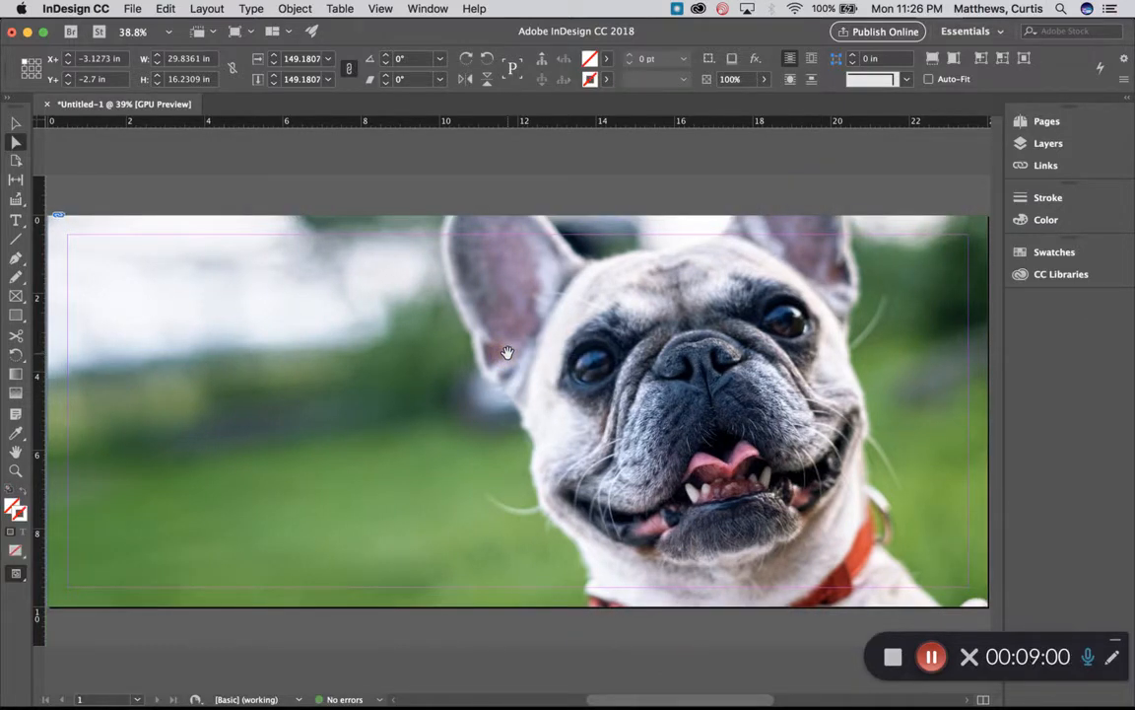
pyautogui.press('super+Tab')
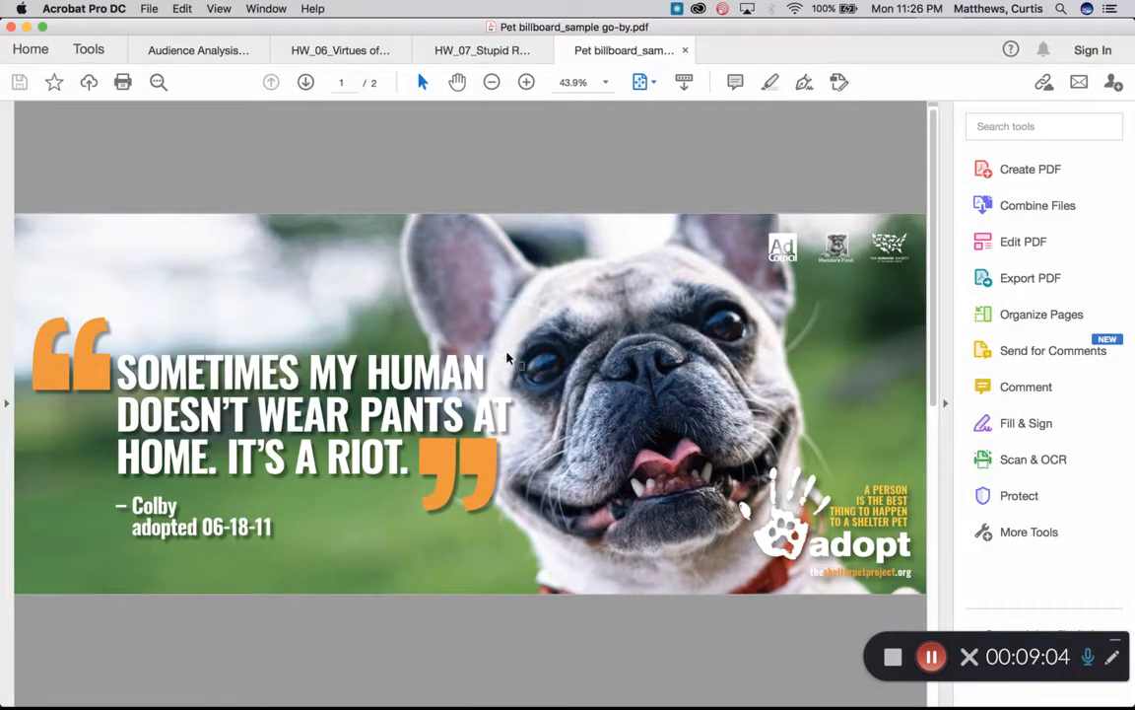
pyautogui.press('super+Tab')
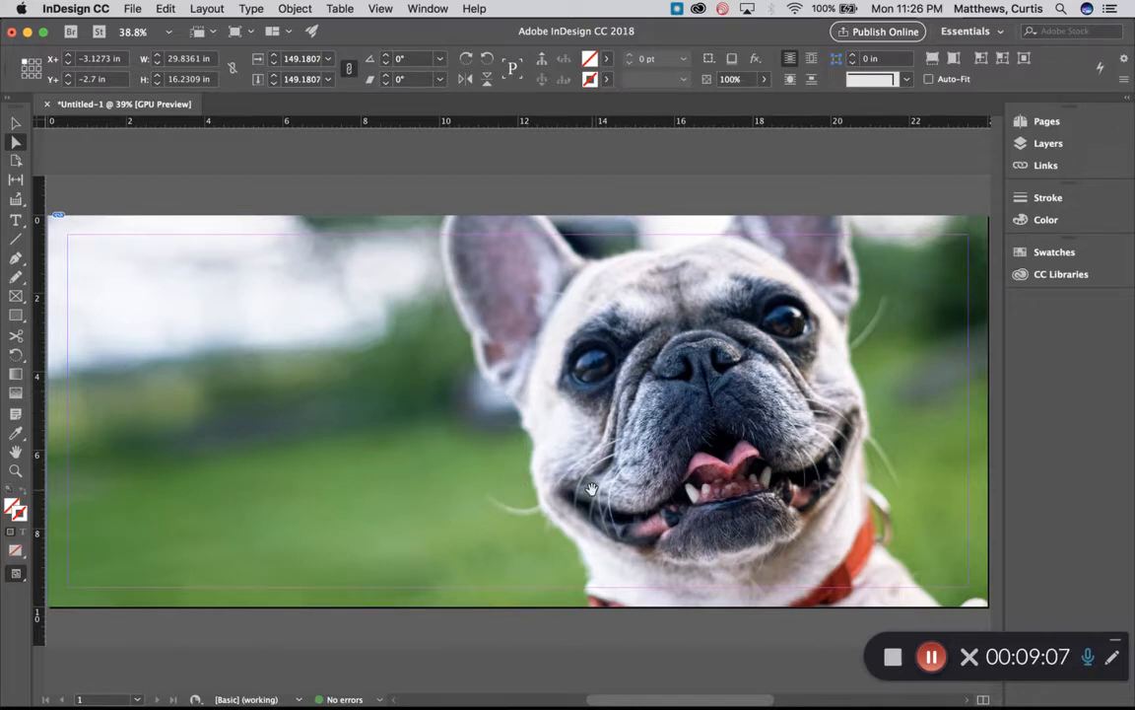
pyautogui.click(16, 123)
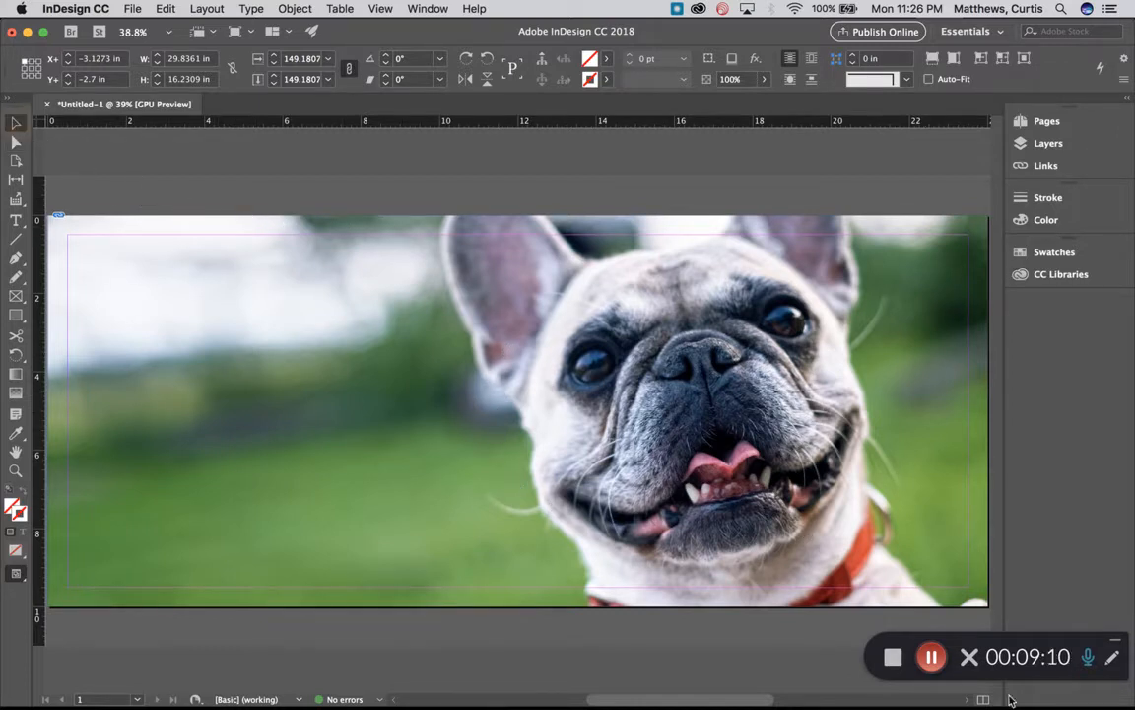
pyautogui.click(893, 658)
pyautogui.click(932, 659)
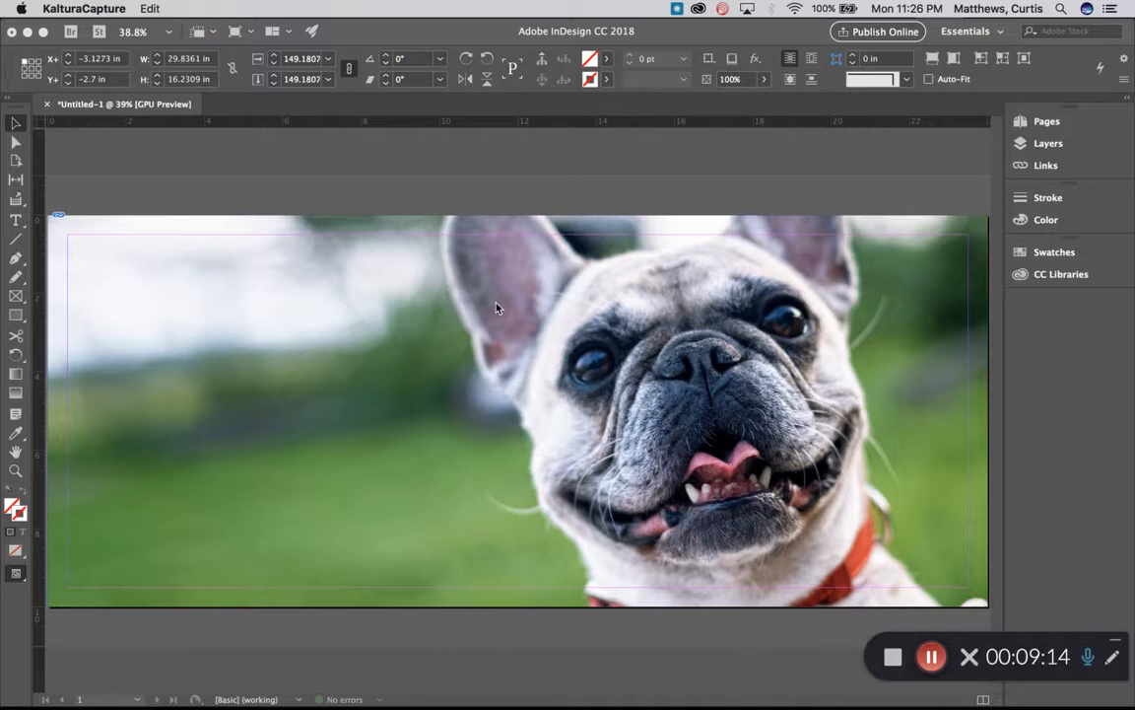
# - Open pet billboard instructions and text.docx from the Pet Billboards folder and copy the bulldog headline with its name and adoption lines
pyautogui.press('super+Tab')
pyautogui.press('super+Tab')
pyautogui.press('super+Tab')
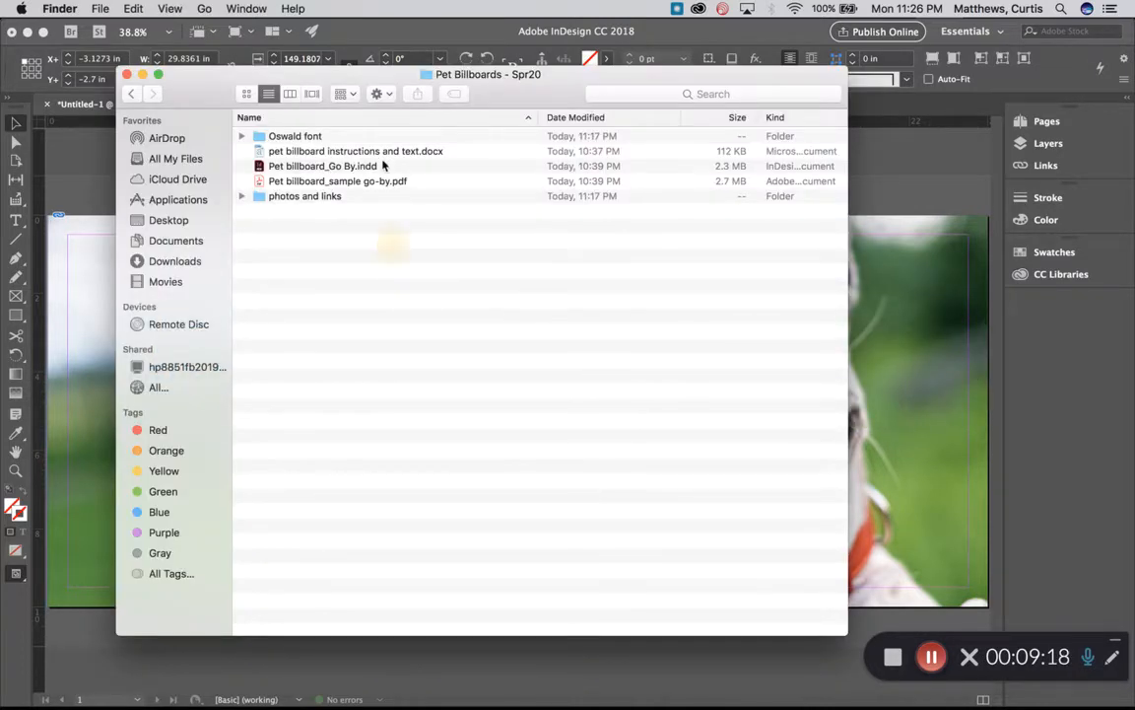
pyautogui.doubleClick(385, 151)
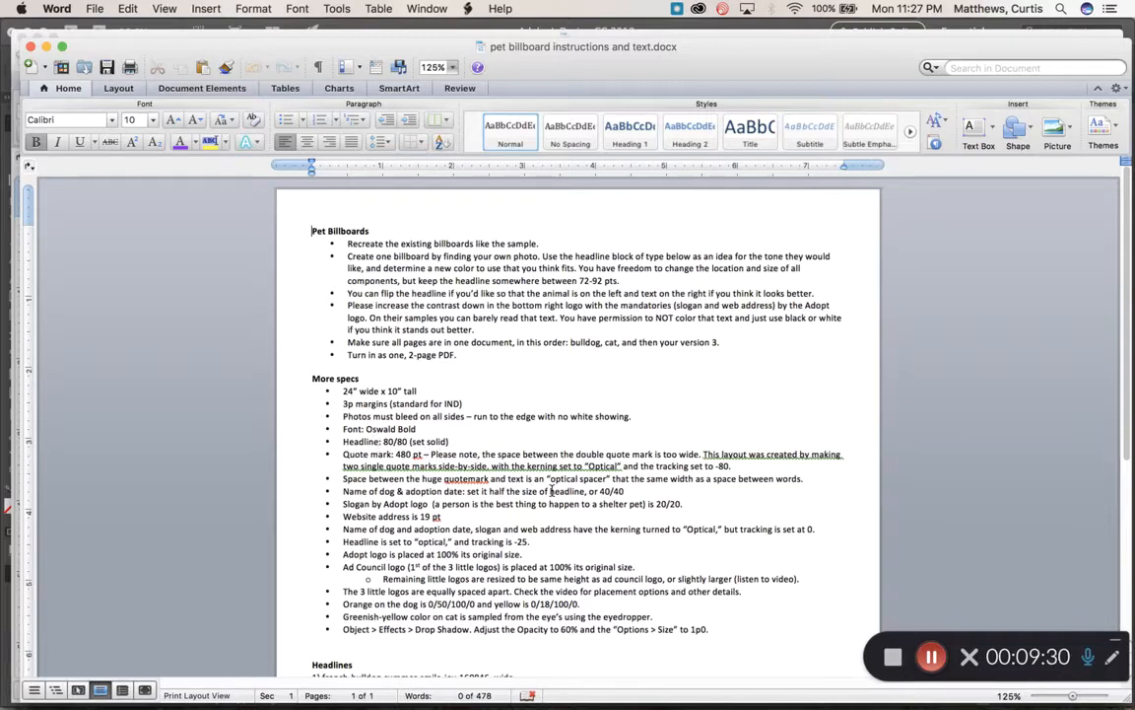
pyautogui.scroll(-5, 552, 491)
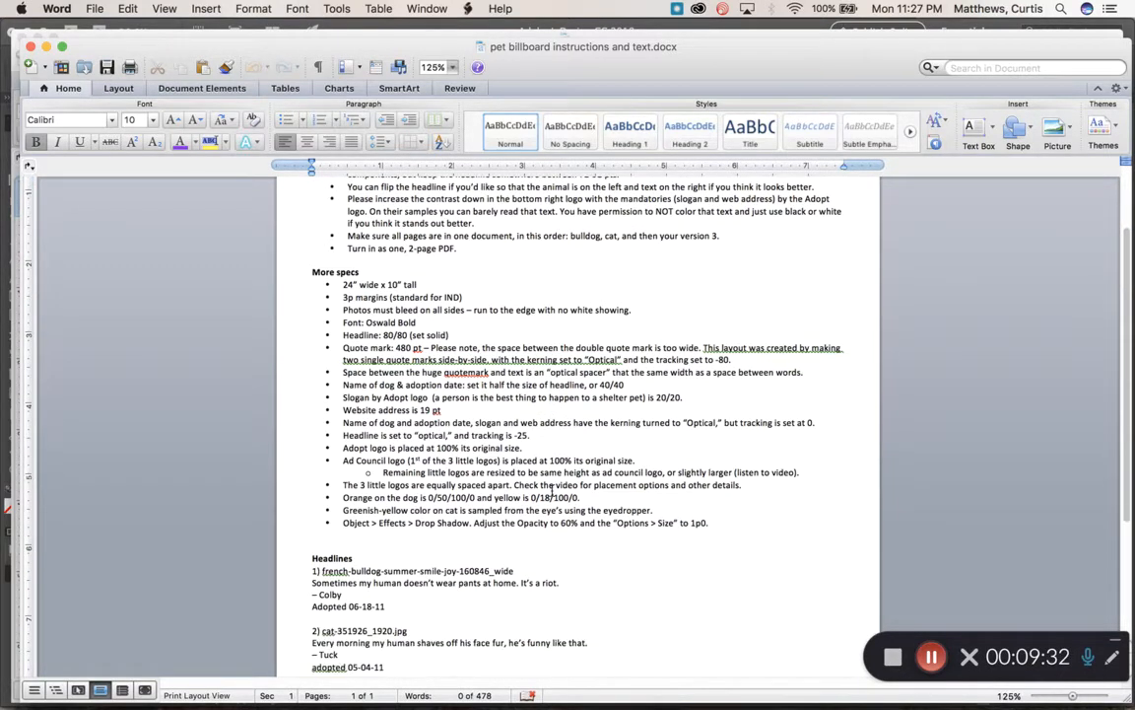
pyautogui.scroll(-1, 552, 490)
pyautogui.moveTo(313, 559); pyautogui.dragTo(392, 583)
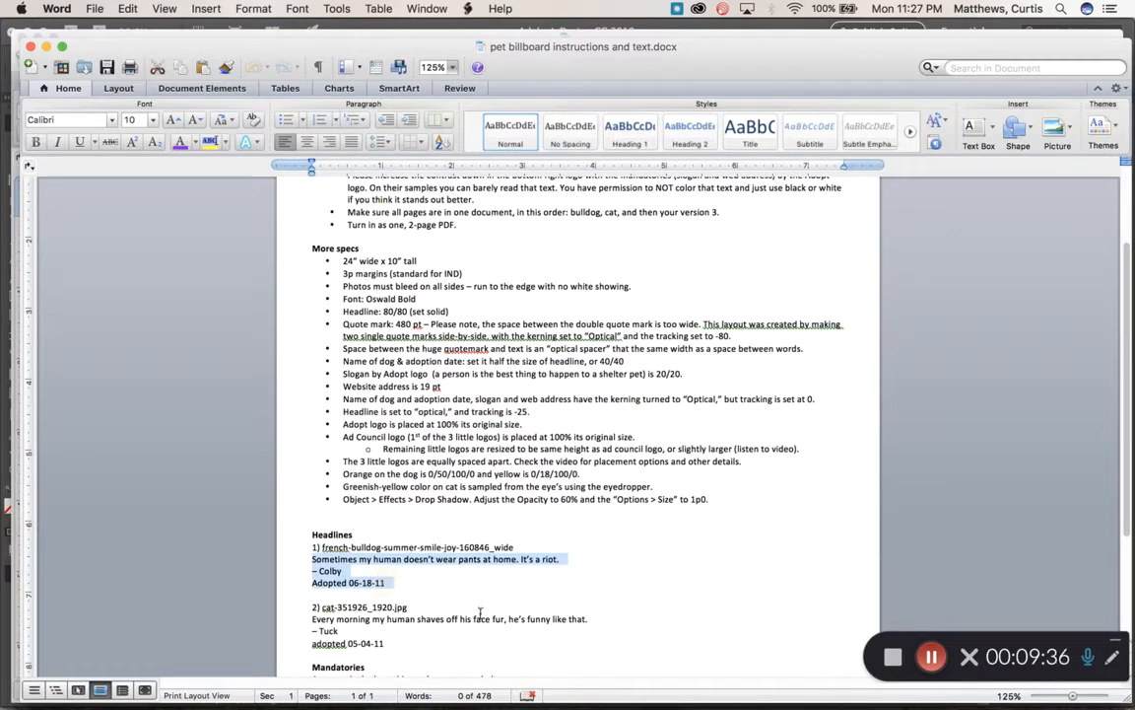
# - Switch back to InDesign, draw a large text frame over the blurred background beside the dog, and paste the copied headline text
pyautogui.press('super+Tab')
pyautogui.press('super+Tab')
pyautogui.press('super+Tab')
pyautogui.press('super+Tab')
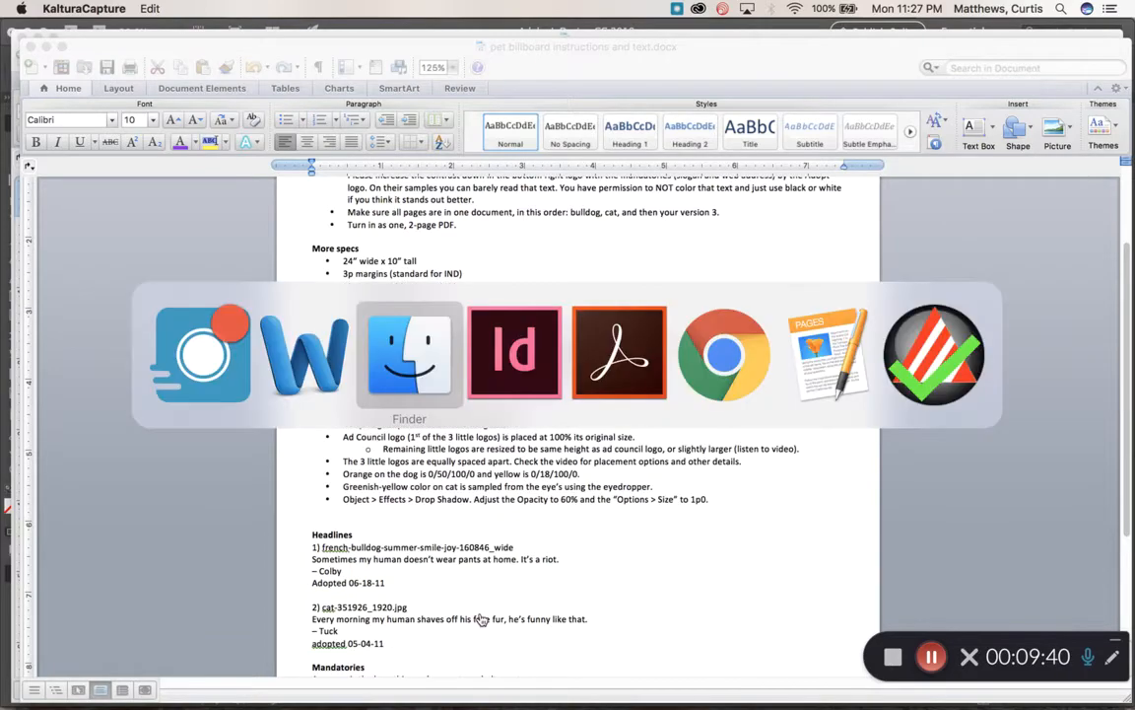
pyautogui.press('super+Tab')
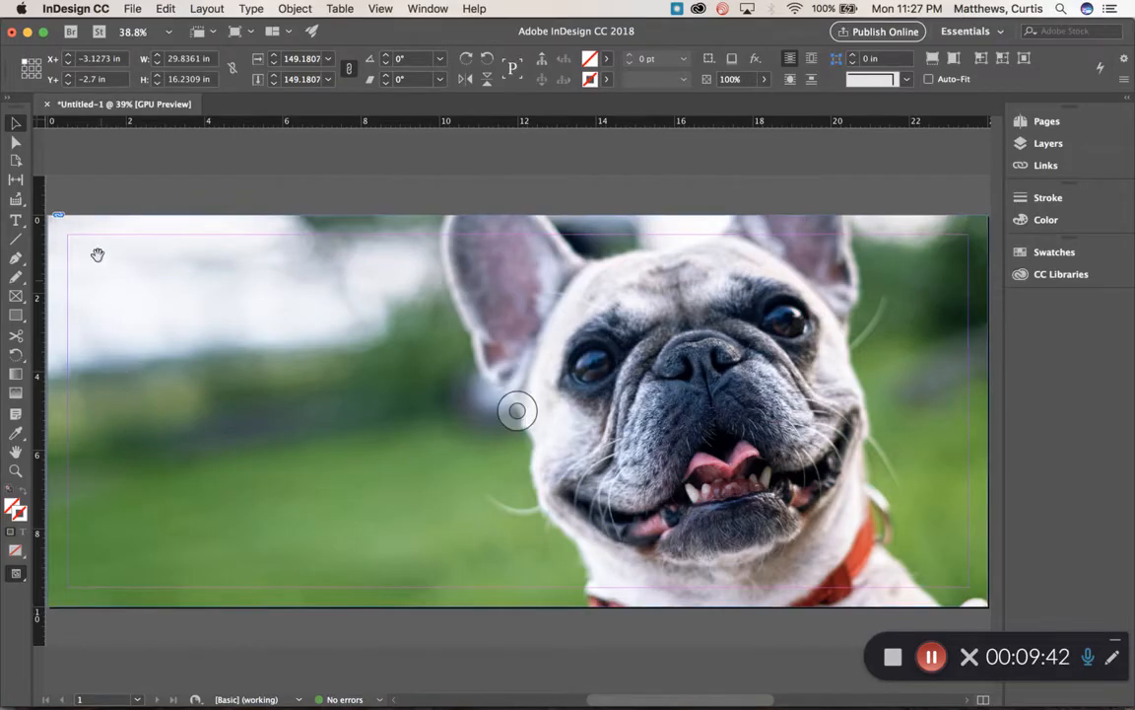
pyautogui.click(16, 219)
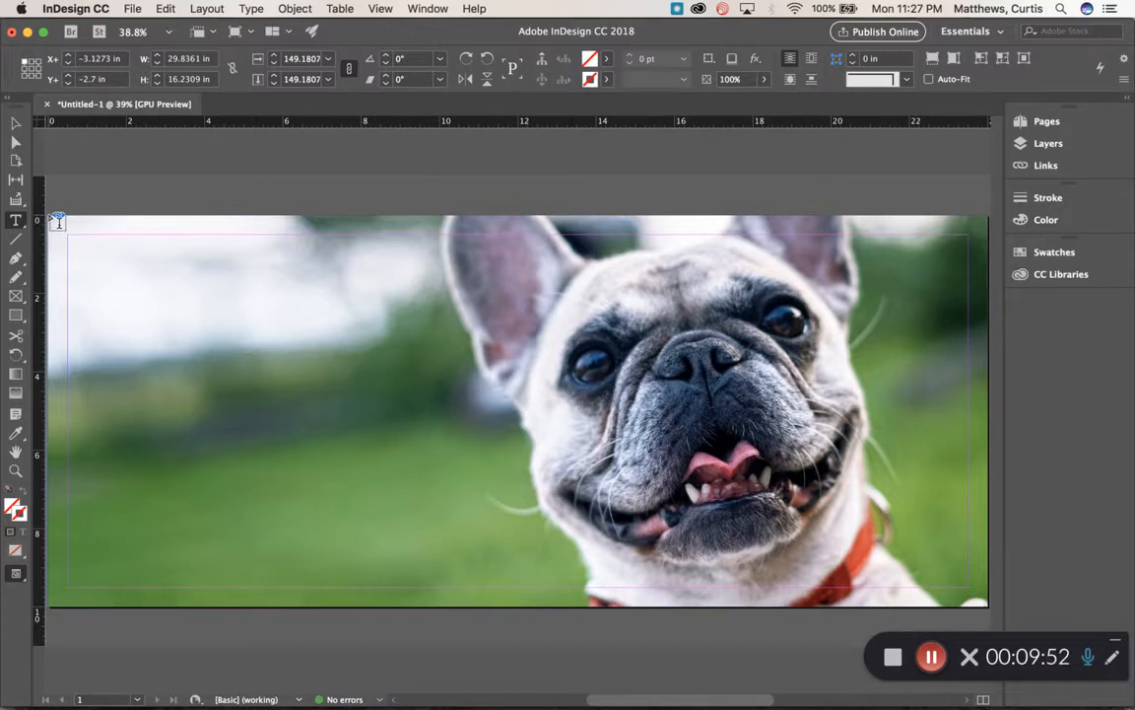
pyautogui.moveTo(90, 271); pyautogui.dragTo(557, 538)
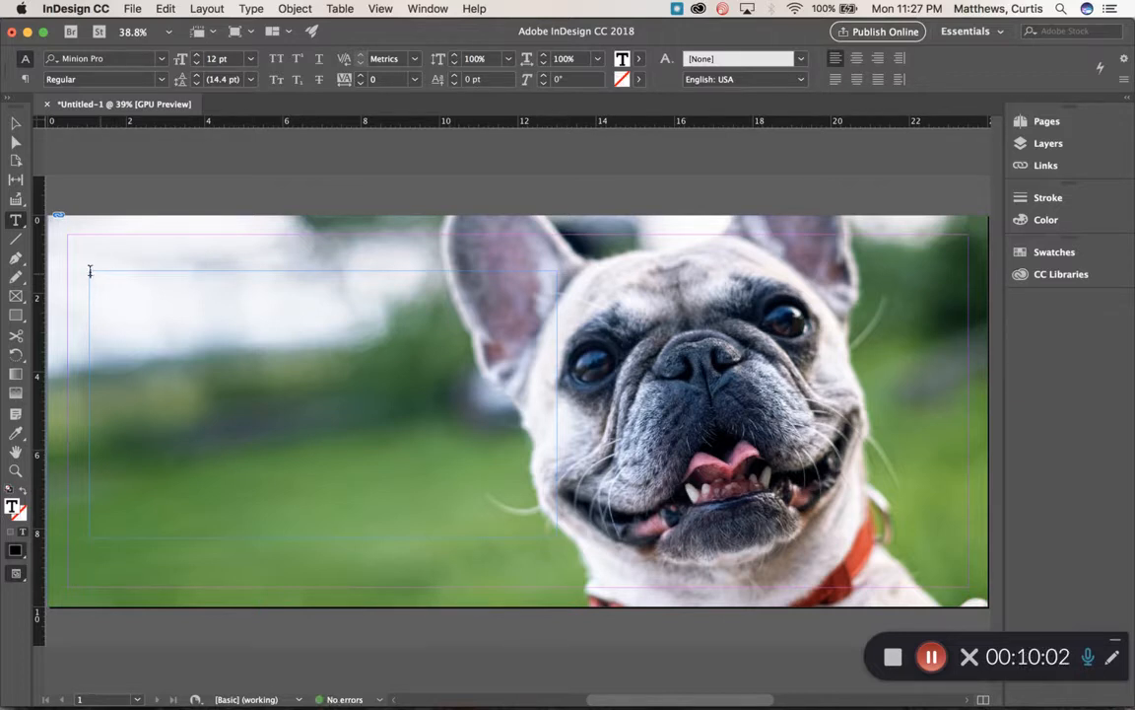
pyautogui.click(166, 9)
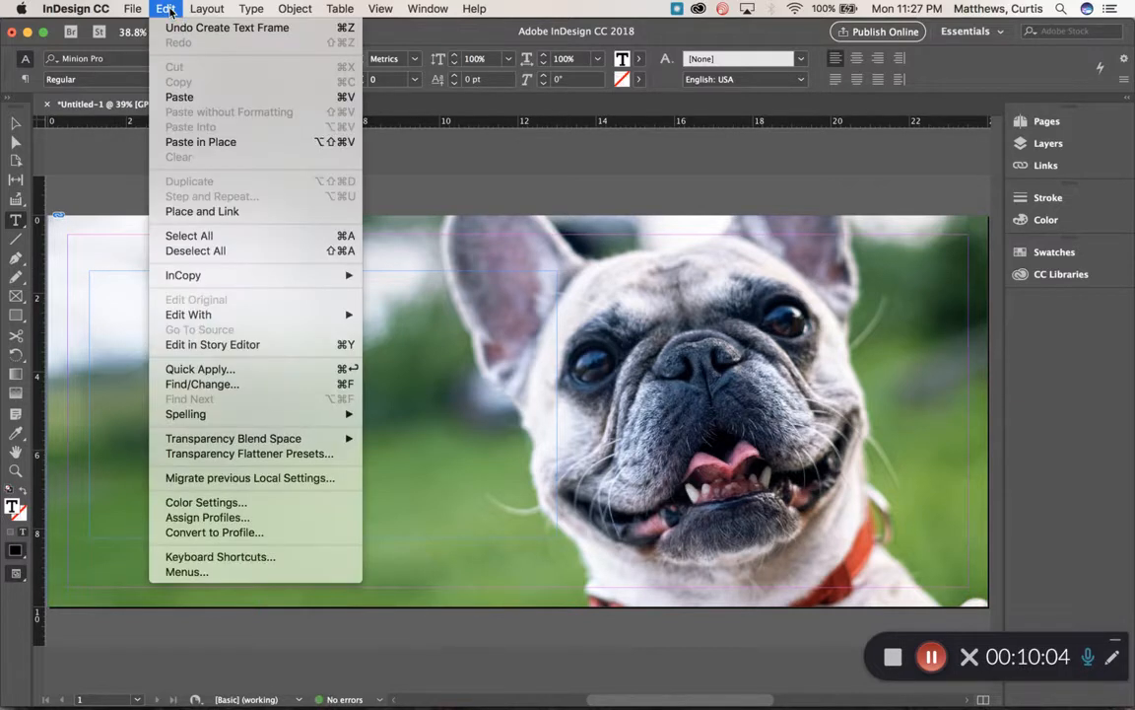
pyautogui.click(181, 97)
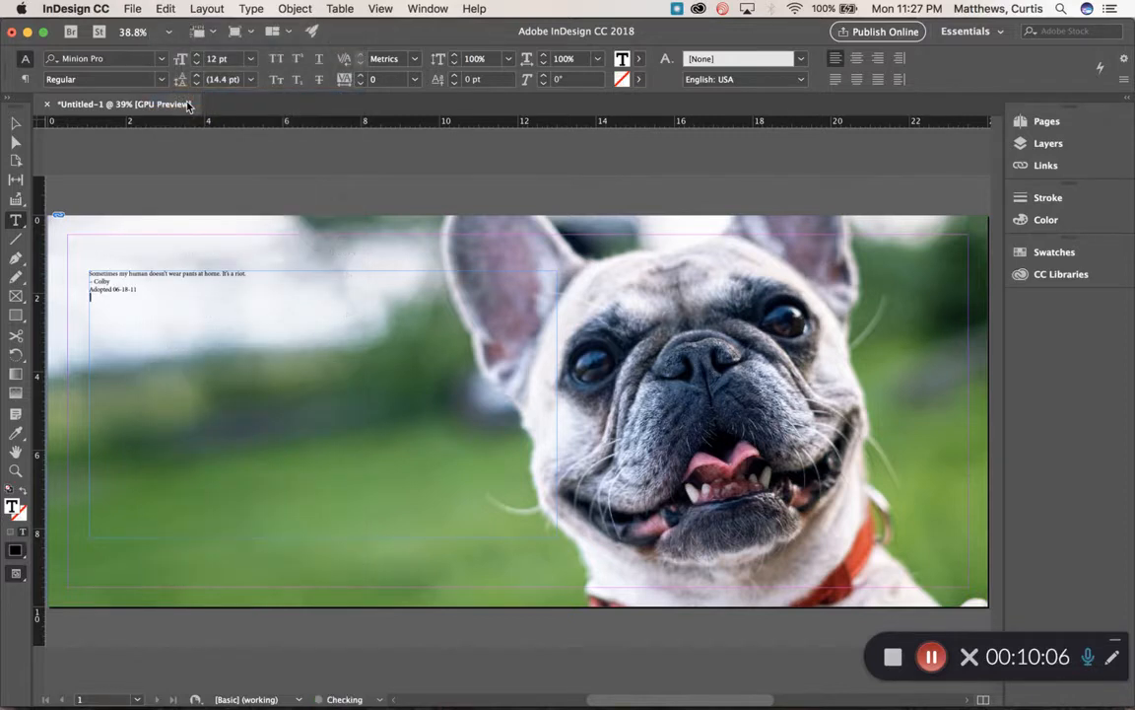
# - Set the font of all the pasted text to Oswald Bold
pyautogui.press('super+a')
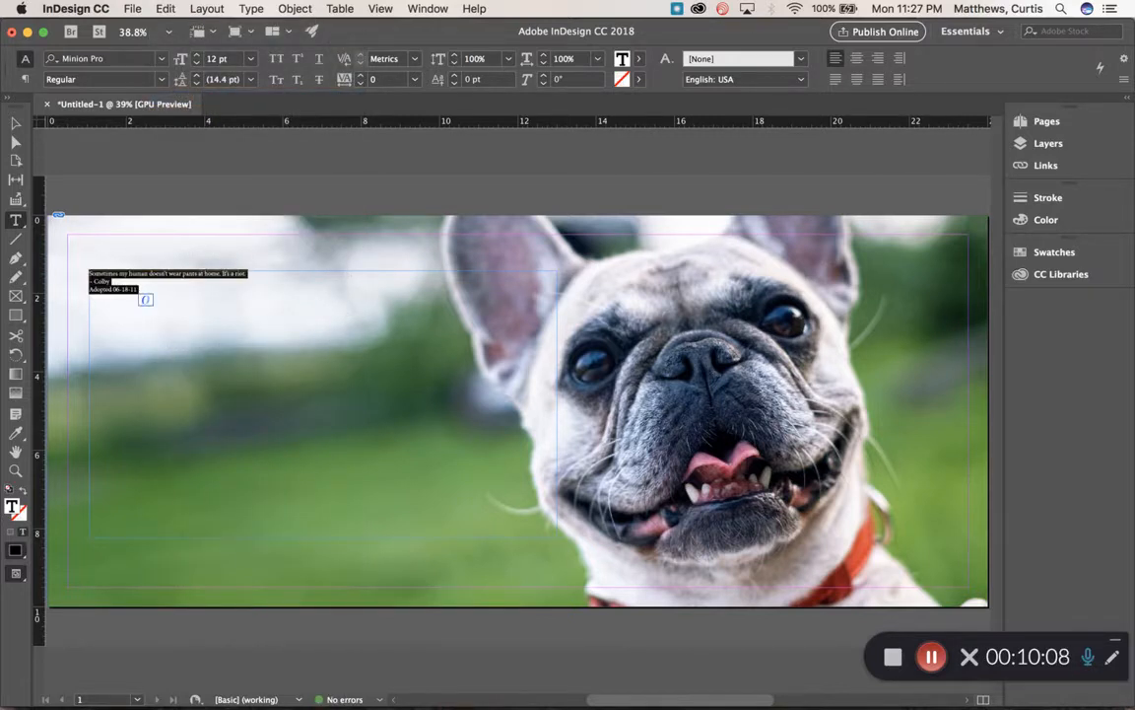
pyautogui.click(152, 285)
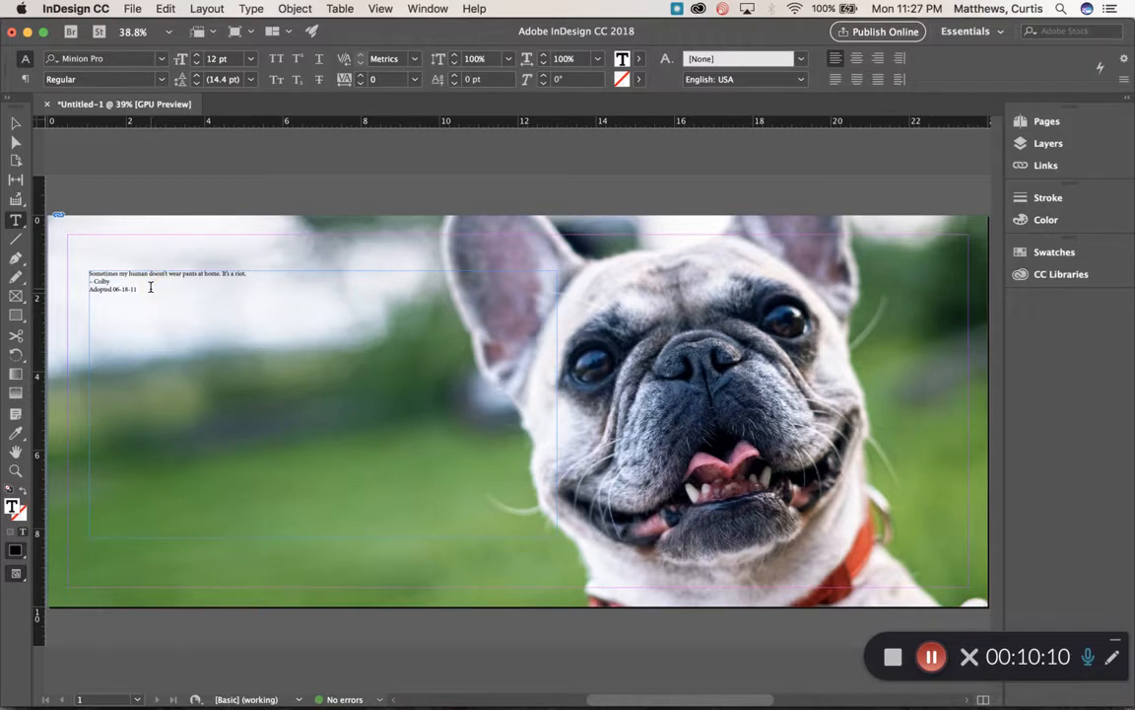
pyautogui.moveTo(152, 286); pyautogui.dragTo(88, 266)
pyautogui.click(106, 59)
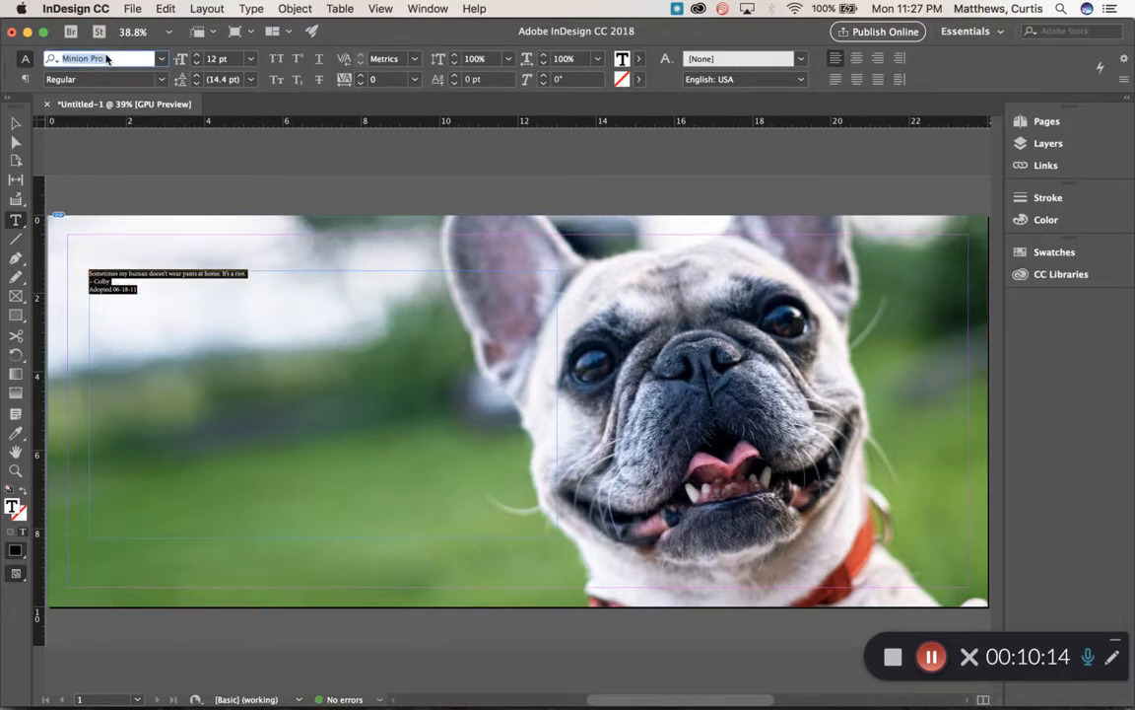
pyautogui.write('Oswald')
pyautogui.press('Return')
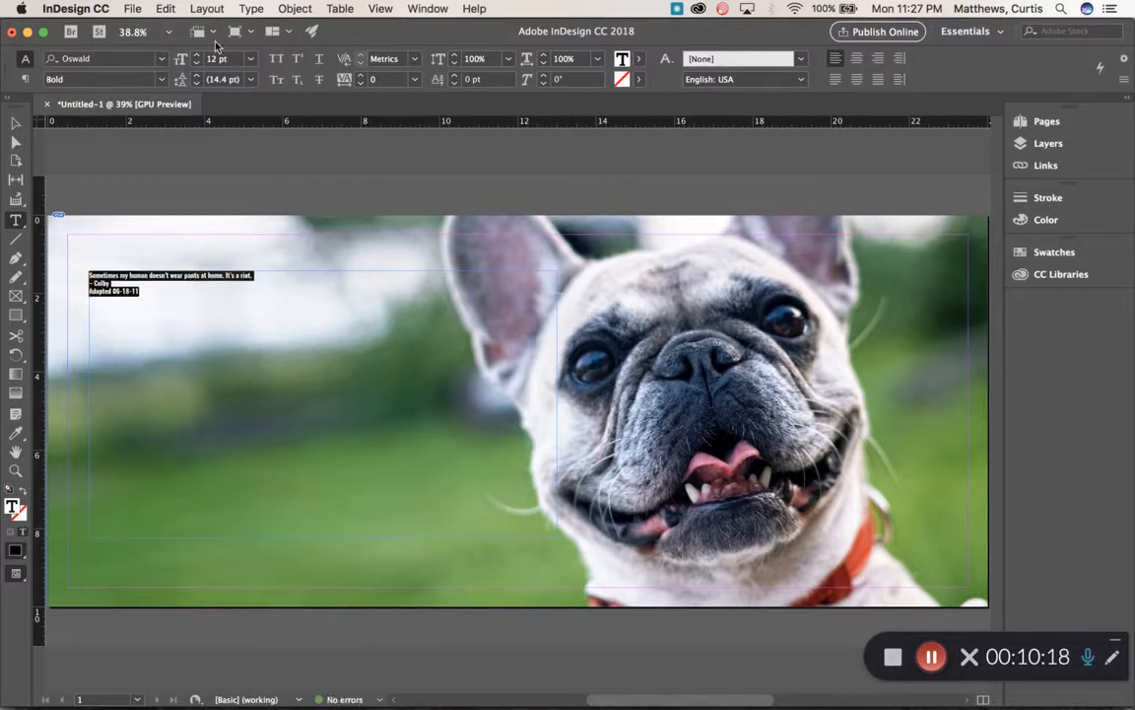
# - Set the selected text's font size to 80 pt and its leading to 80 pt
pyautogui.click(215, 58)
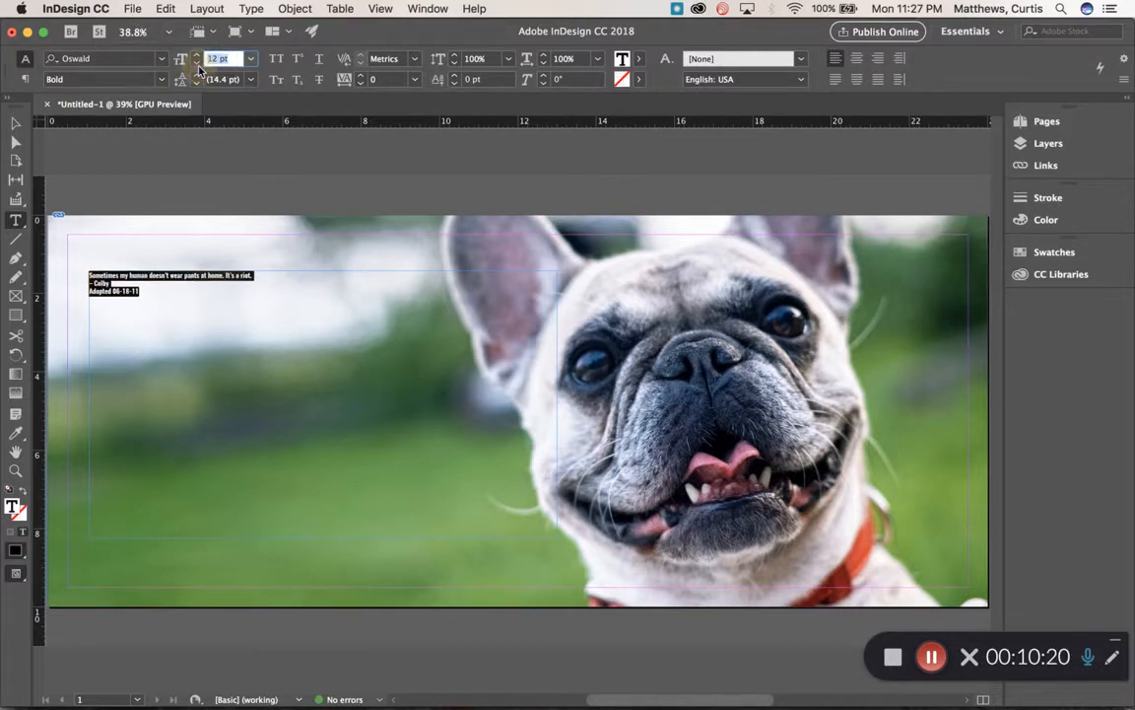
pyautogui.write('80')
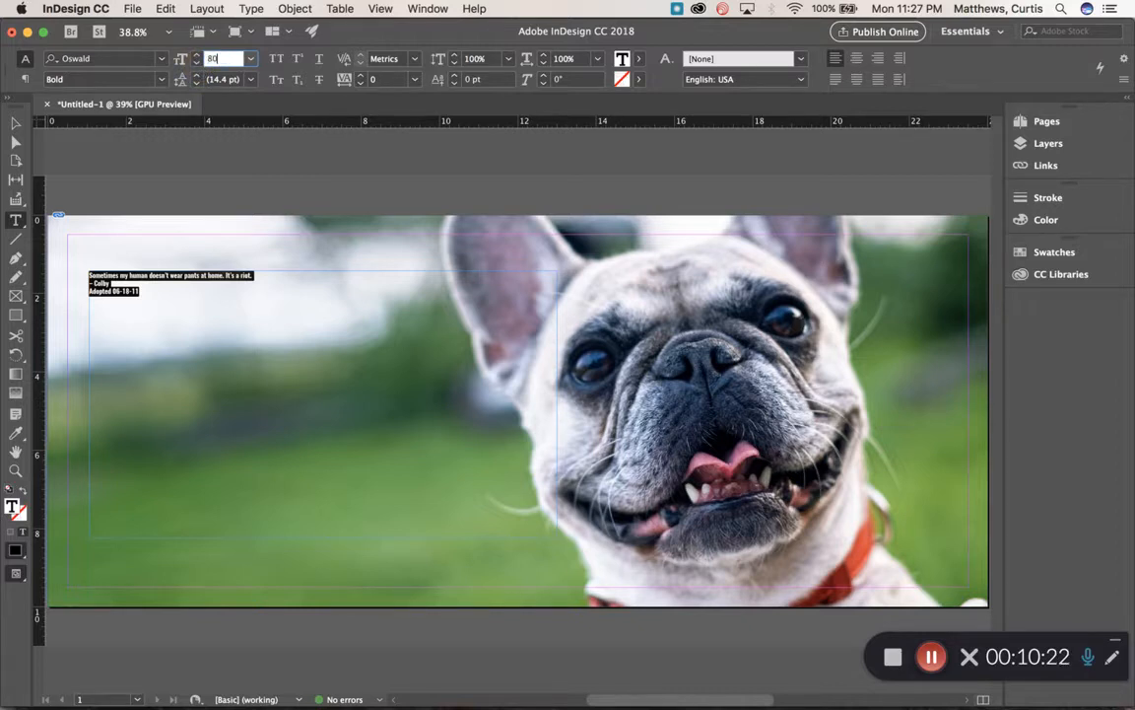
pyautogui.press('Tab')
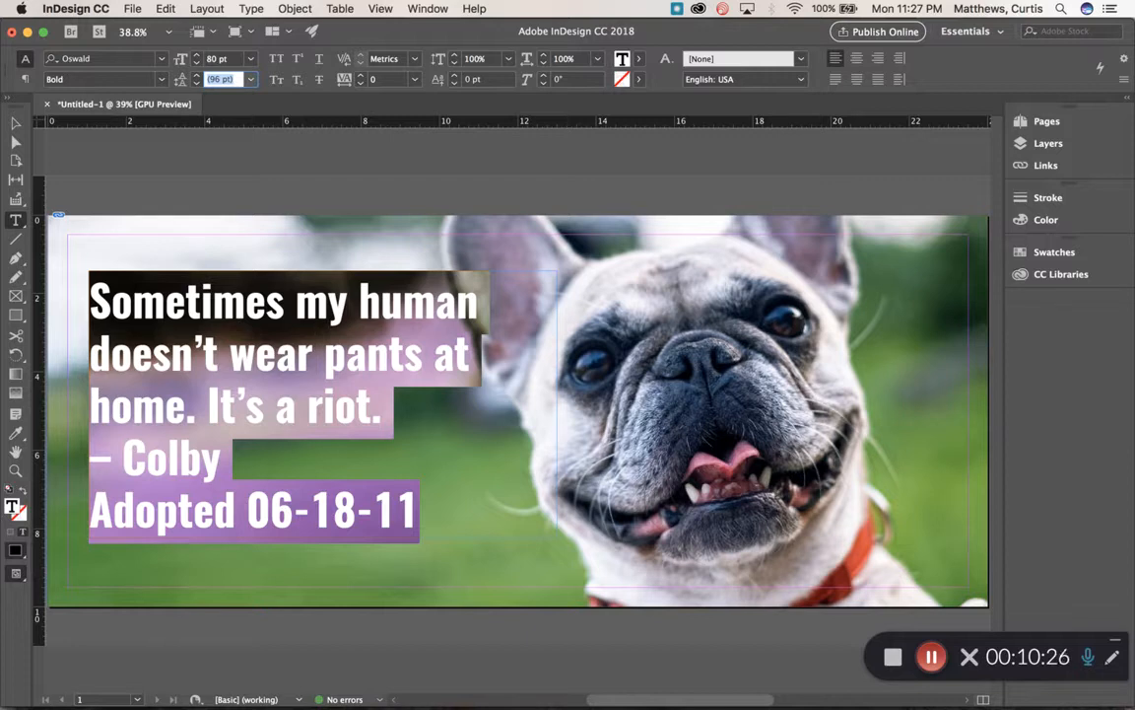
pyautogui.write('80')
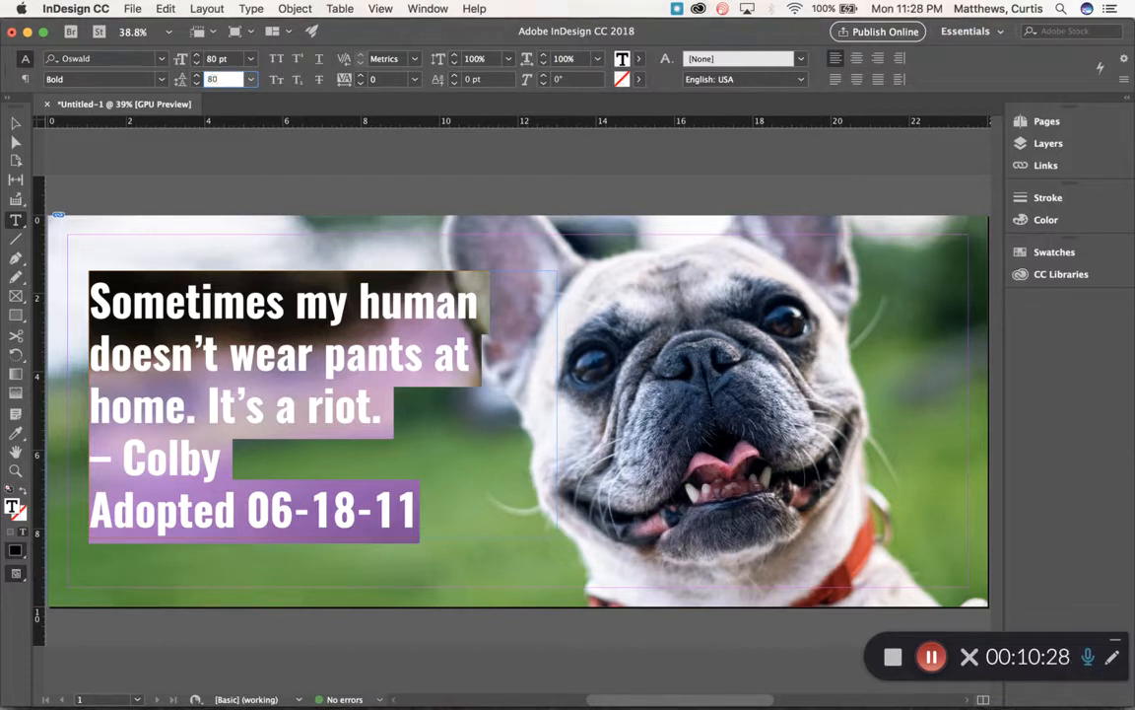
pyautogui.press('Tab')
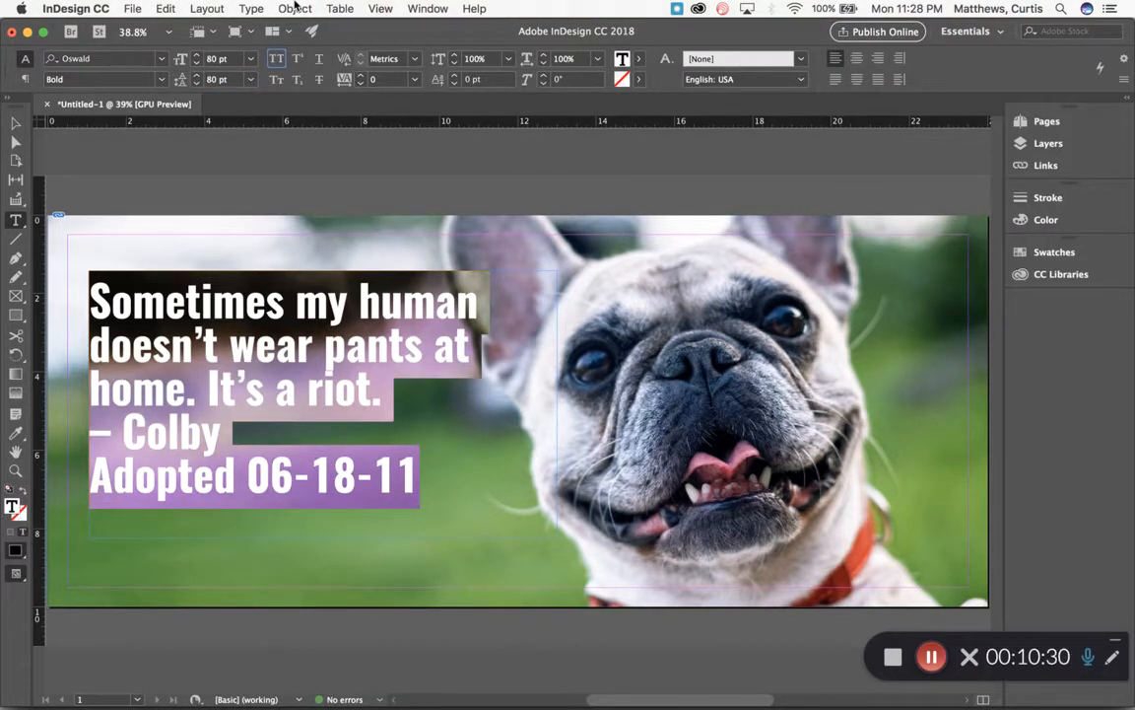
# - Set the kerning of all the selected billboard text to Optical
pyautogui.click(416, 61)
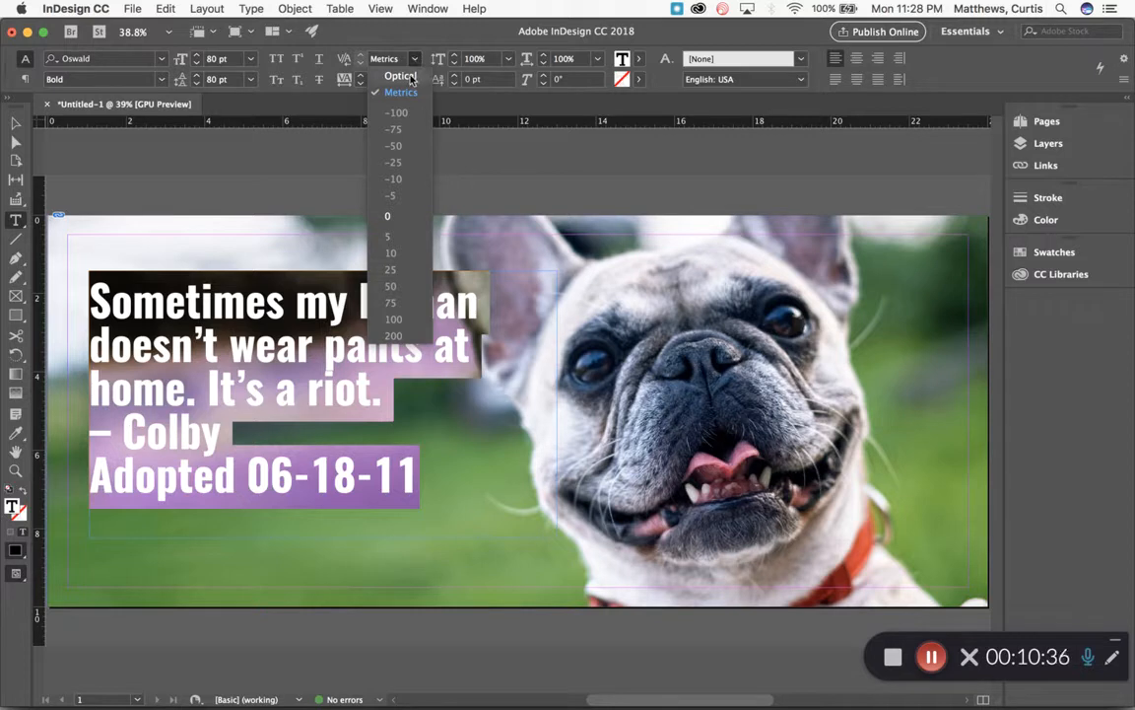
pyautogui.click(400, 76)
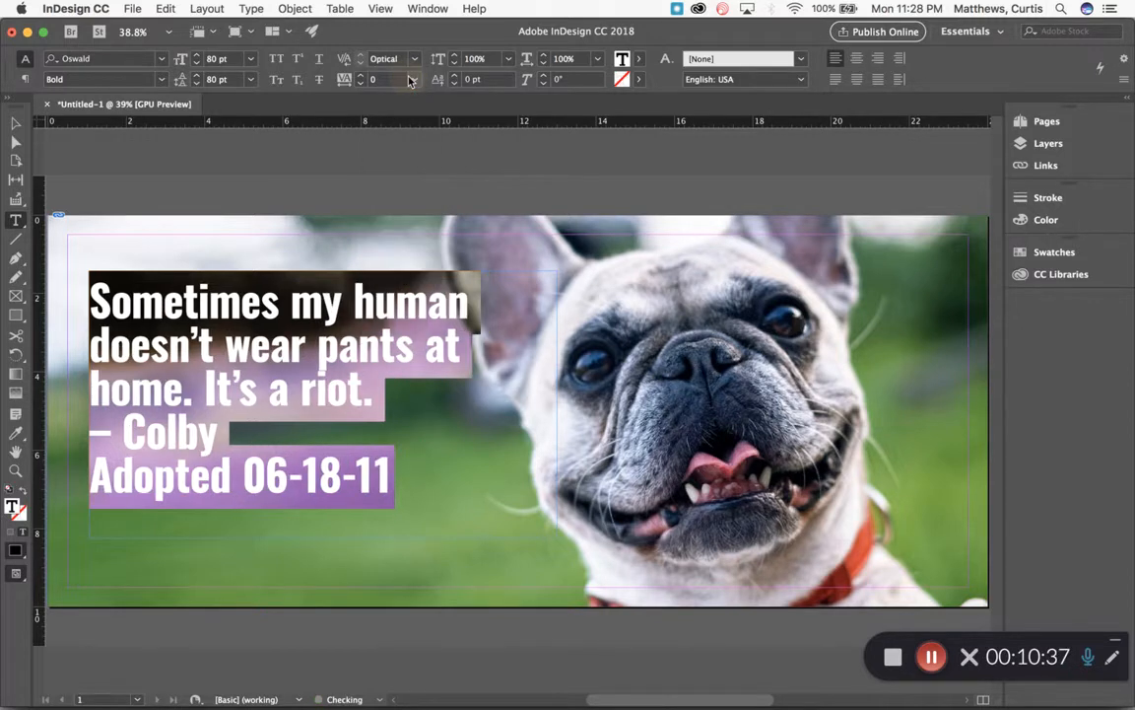
pyautogui.click(426, 421)
# - Apply All Caps to the three headline quote lines, leaving out the dog's name and adoption lines
pyautogui.moveTo(376, 389); pyautogui.dragTo(64, 264)
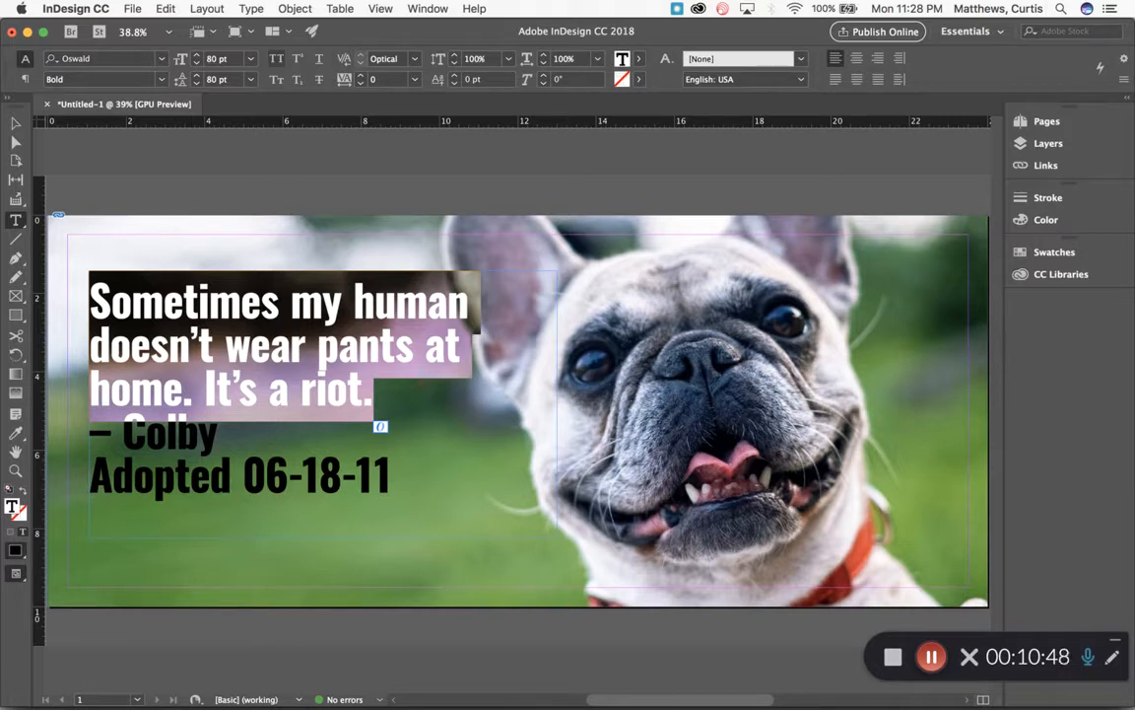
pyautogui.press('super+shift+k')
pyautogui.press('super+shift+k')
pyautogui.press('super+shift+k')
# - Set the name and adoption lines to 40 pt with 40 pt leading, and insert a blank line between them and the headline
pyautogui.moveTo(390, 479); pyautogui.dragTo(85, 425)
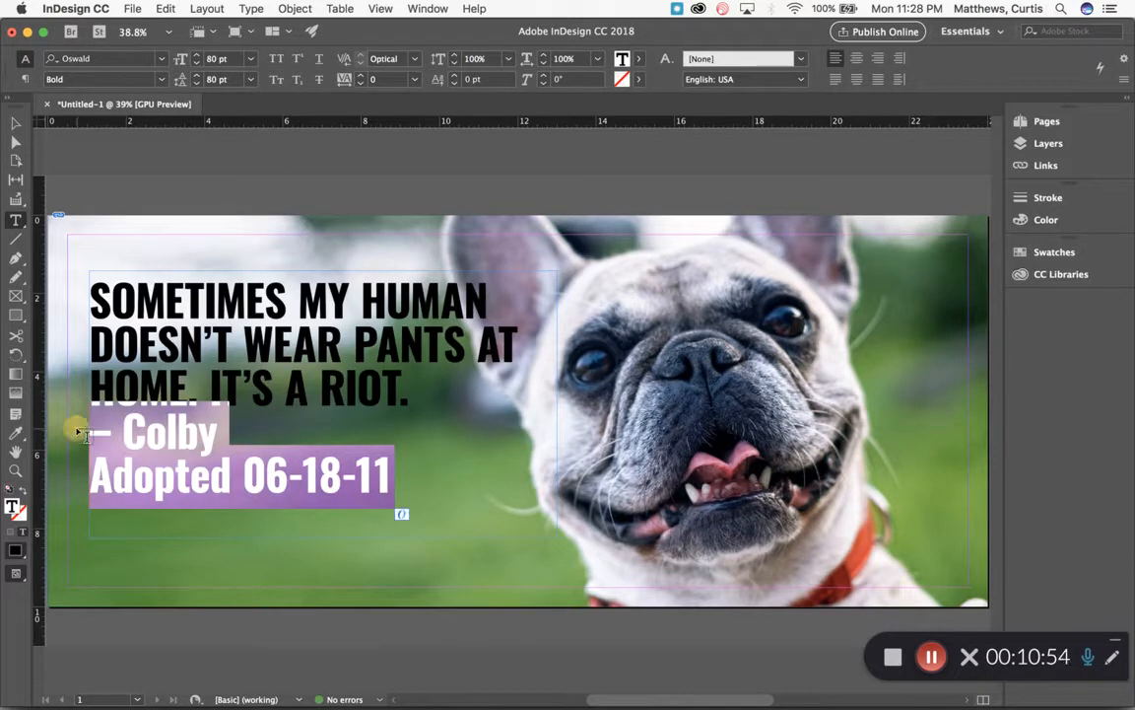
pyautogui.doubleClick(211, 60)
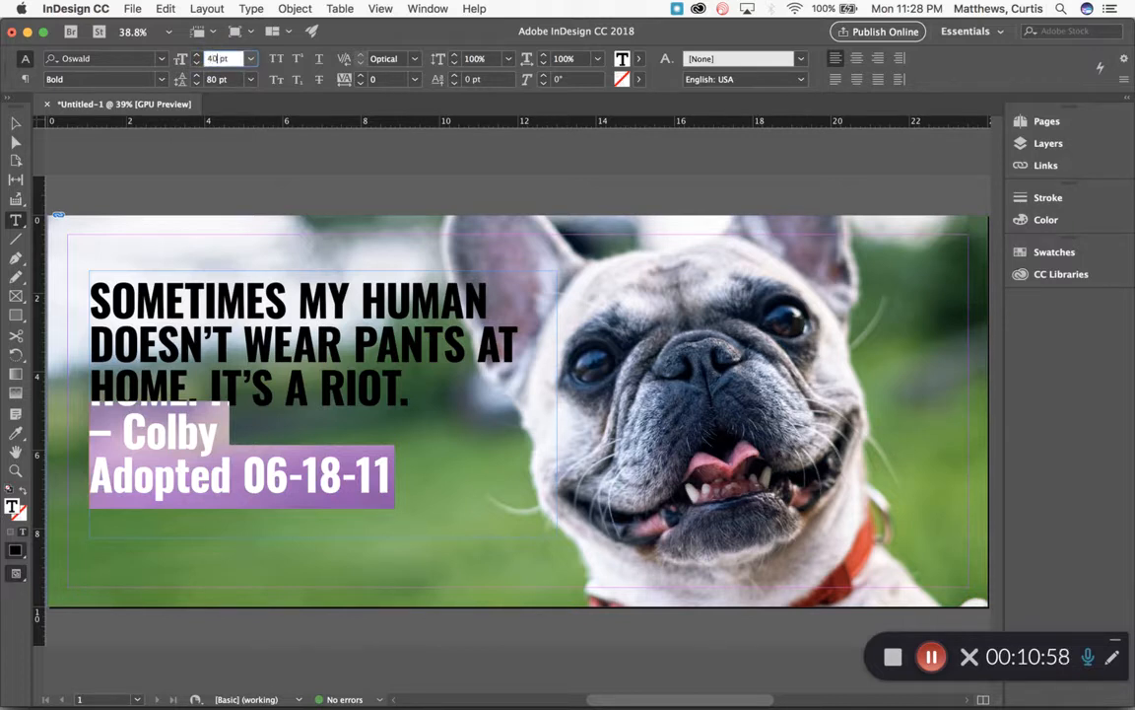
pyautogui.write('40')
pyautogui.press('Tab')
pyautogui.write('40')
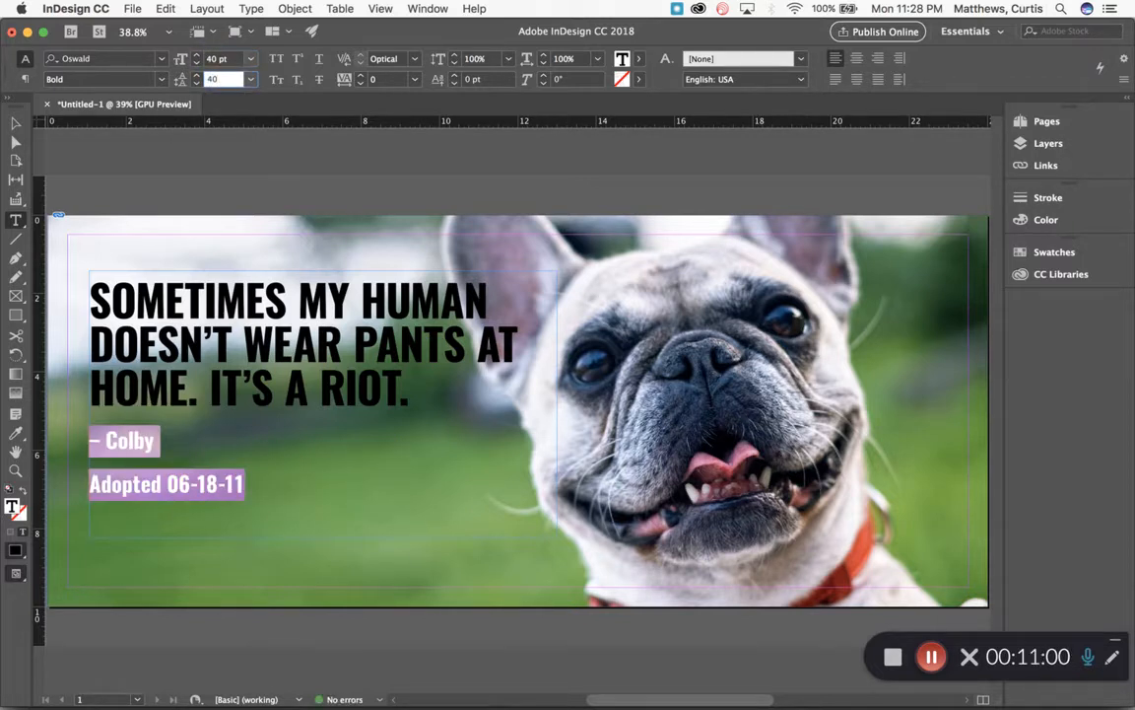
pyautogui.press('Return')
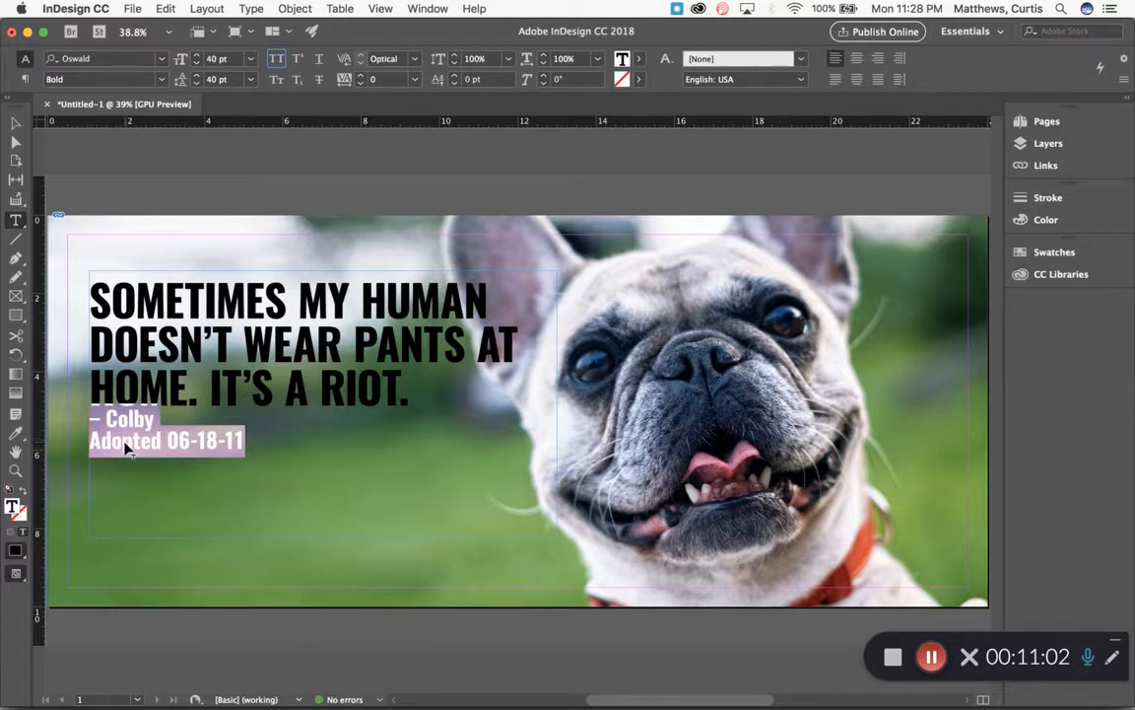
pyautogui.click(92, 421)
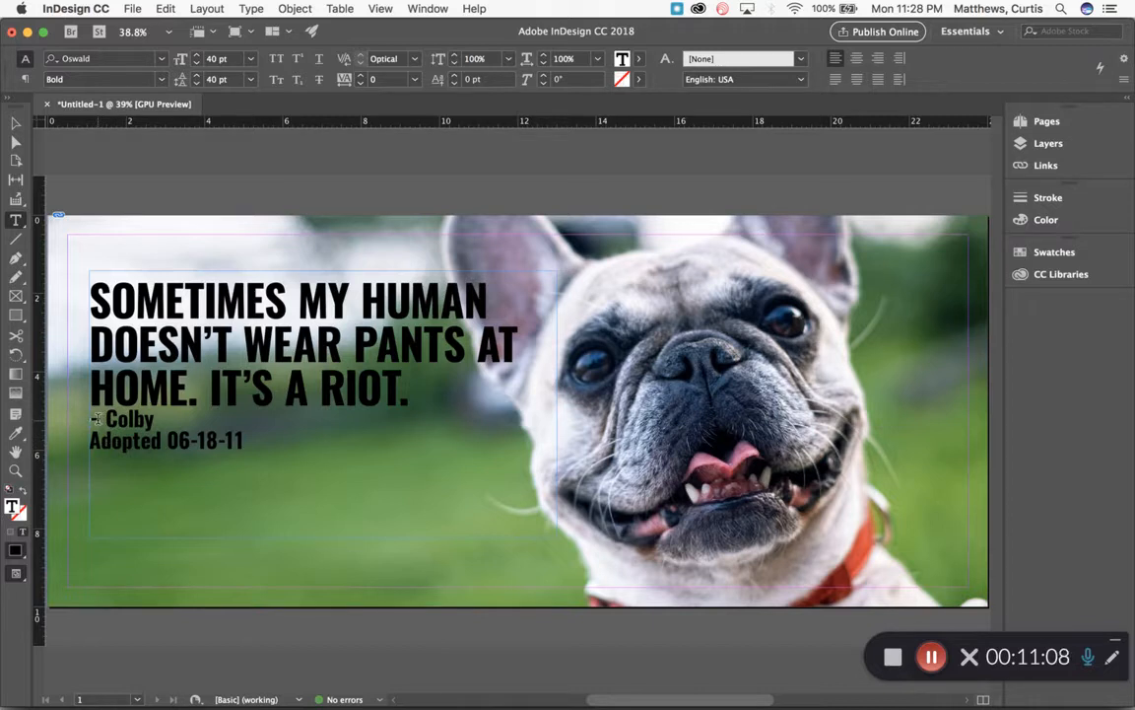
pyautogui.press('Return')
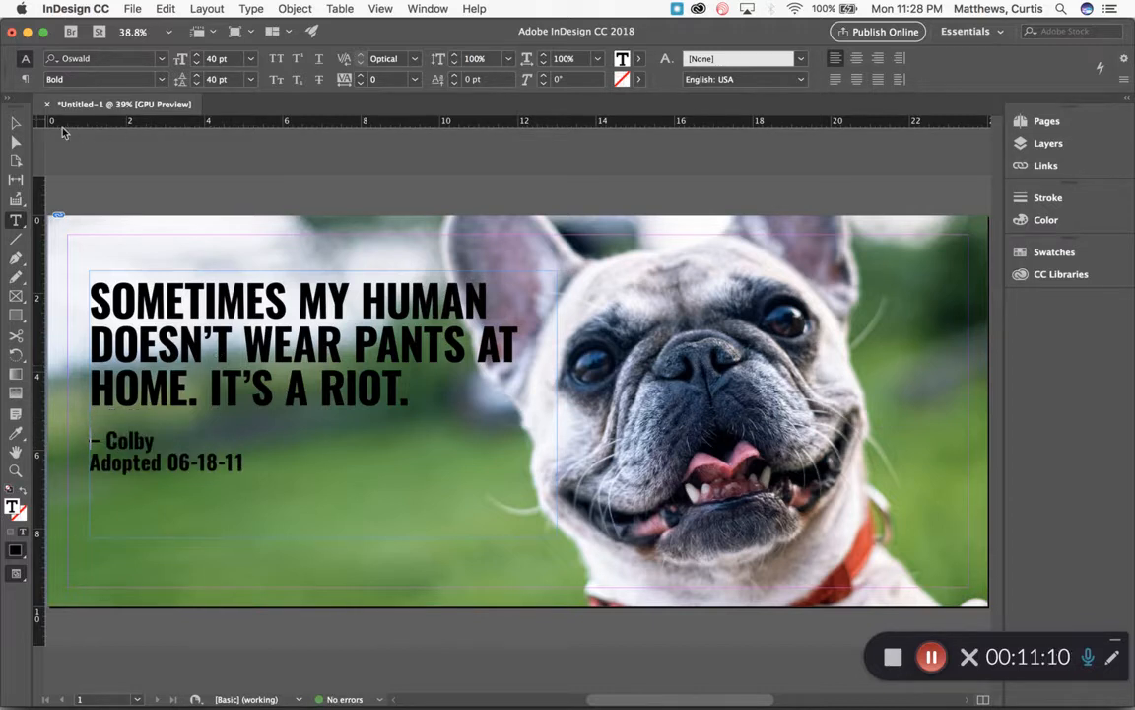
# - Switch to the sample billboard PDF in Acrobat to compare its headline styling and colour, and return to InDesign
pyautogui.click(15, 122)
pyautogui.press('super+Tab')
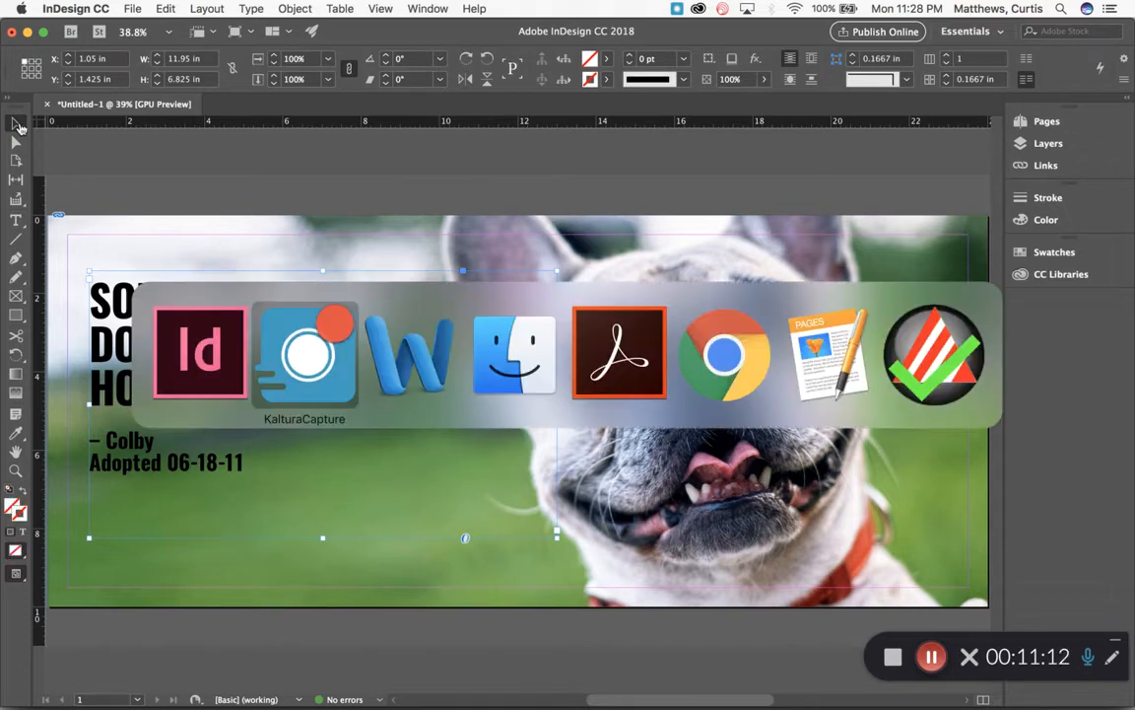
pyautogui.press('super+Tab')
pyautogui.press('super+Tab')
pyautogui.press('super+Tab')
pyautogui.press('super+Tab')
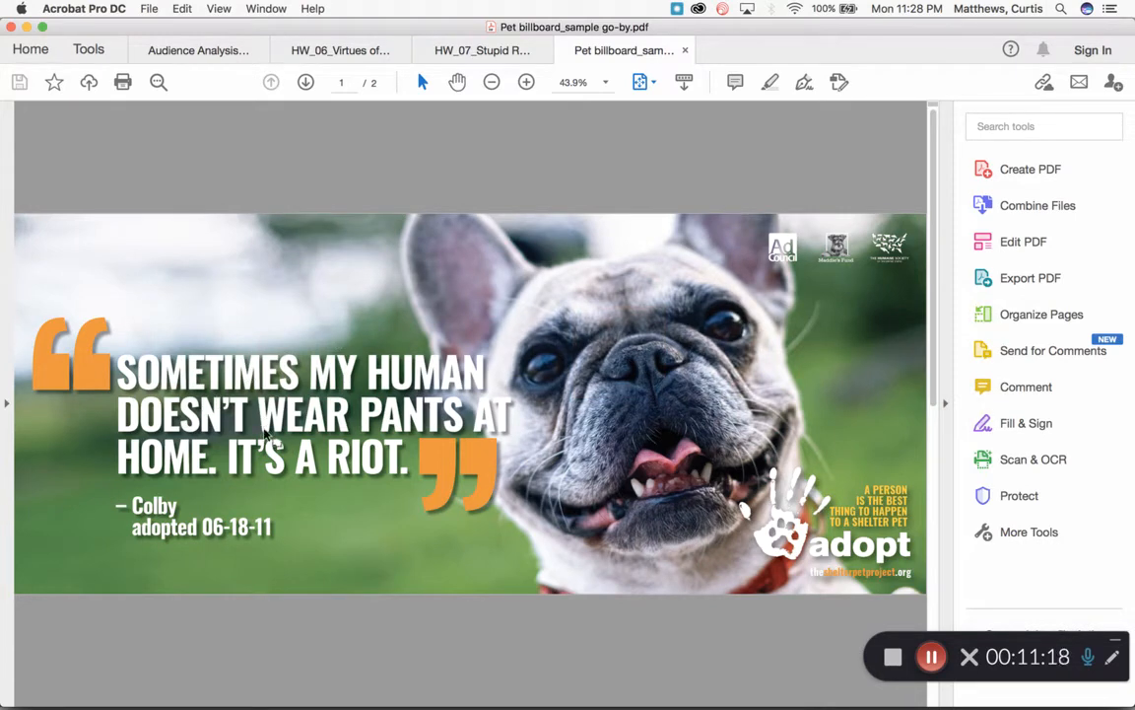
pyautogui.press('super+Tab')
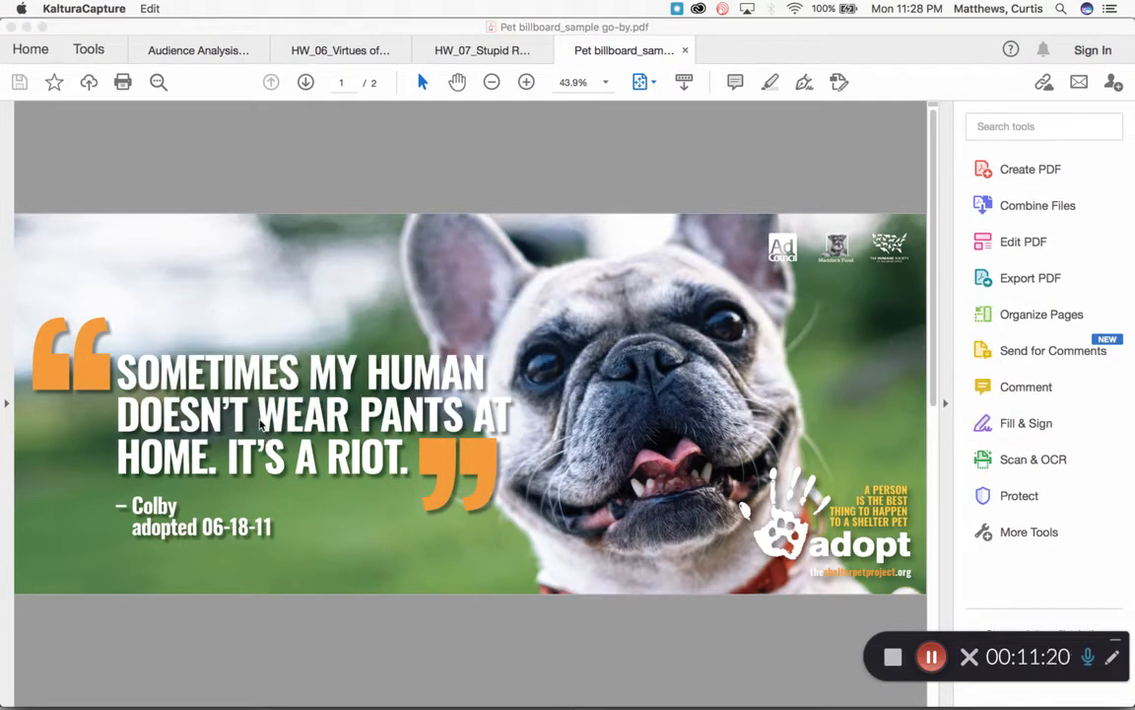
pyautogui.press('super+Tab')
pyautogui.press('super+Tab')
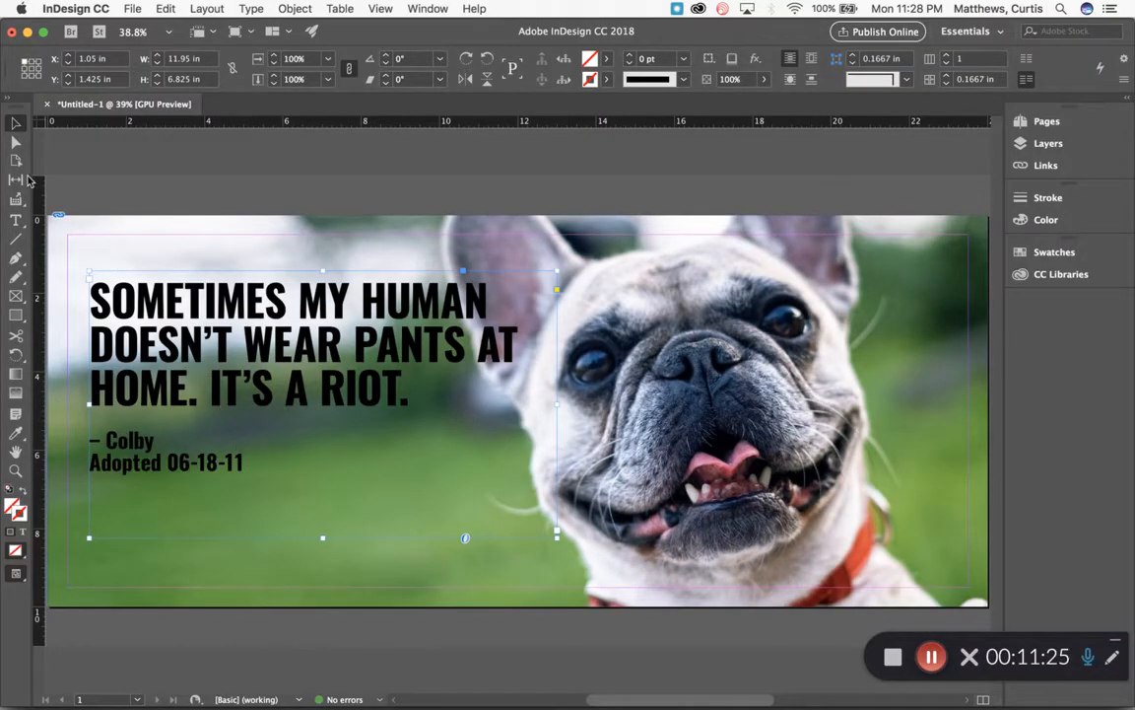
# - Select all the text in the headline frame and change its fill colour to the Paper swatch
pyautogui.click(16, 222)
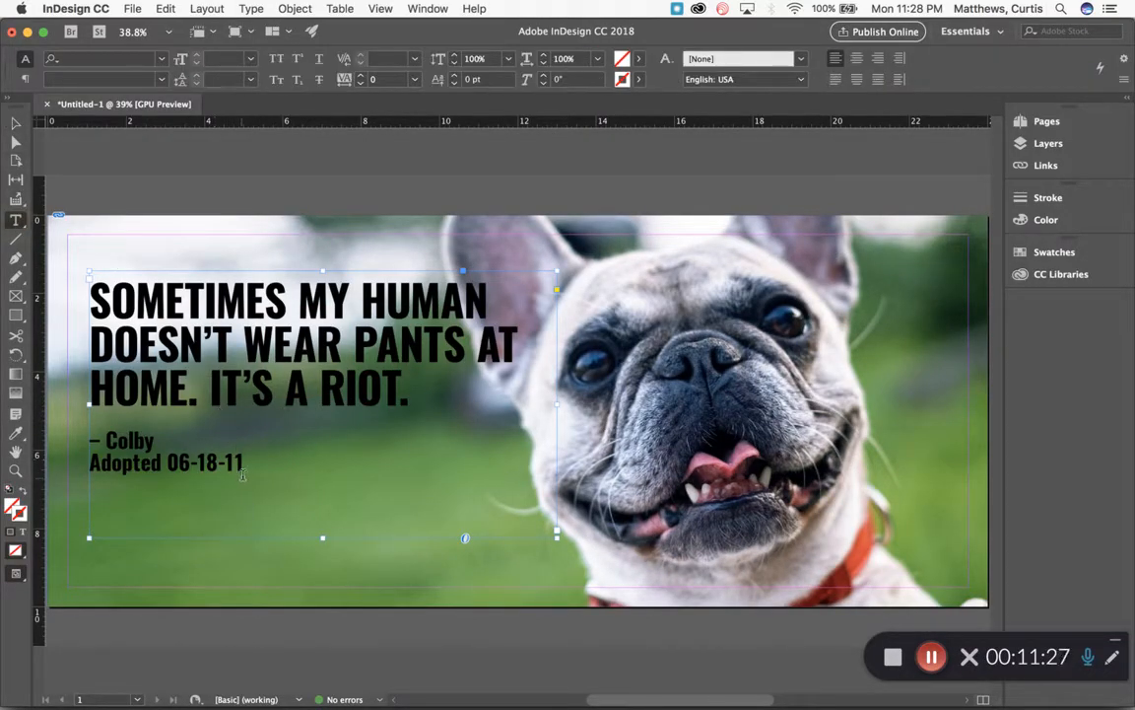
pyautogui.moveTo(248, 466); pyautogui.dragTo(87, 286)
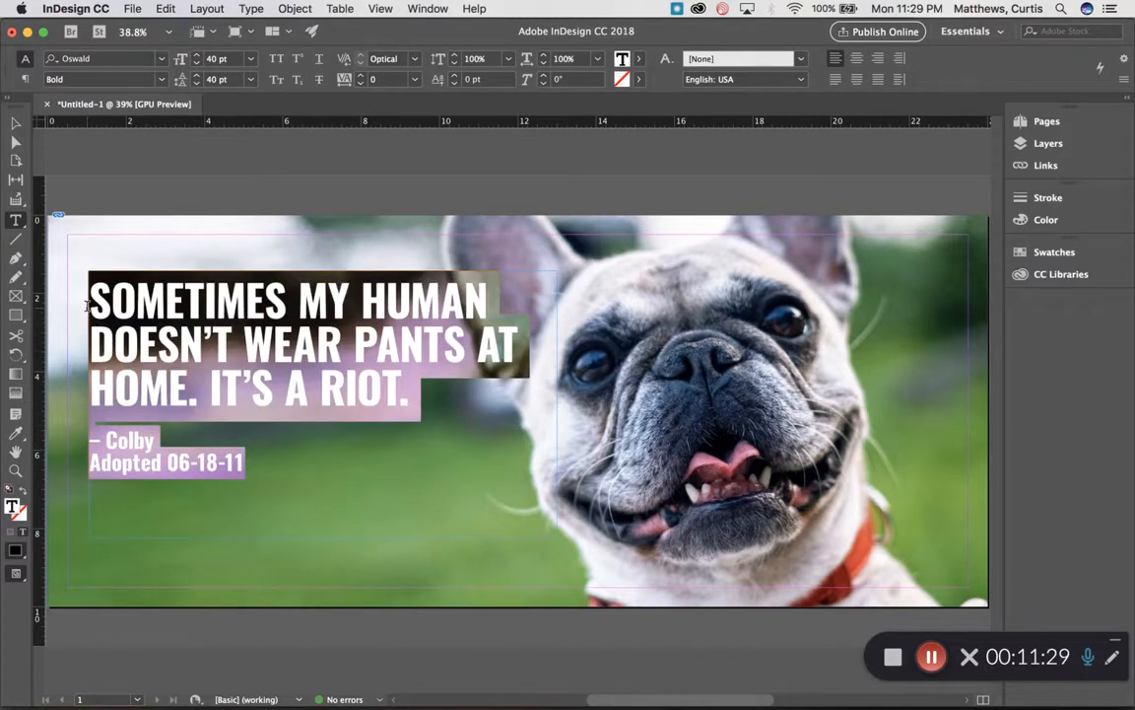
pyautogui.click(160, 321)
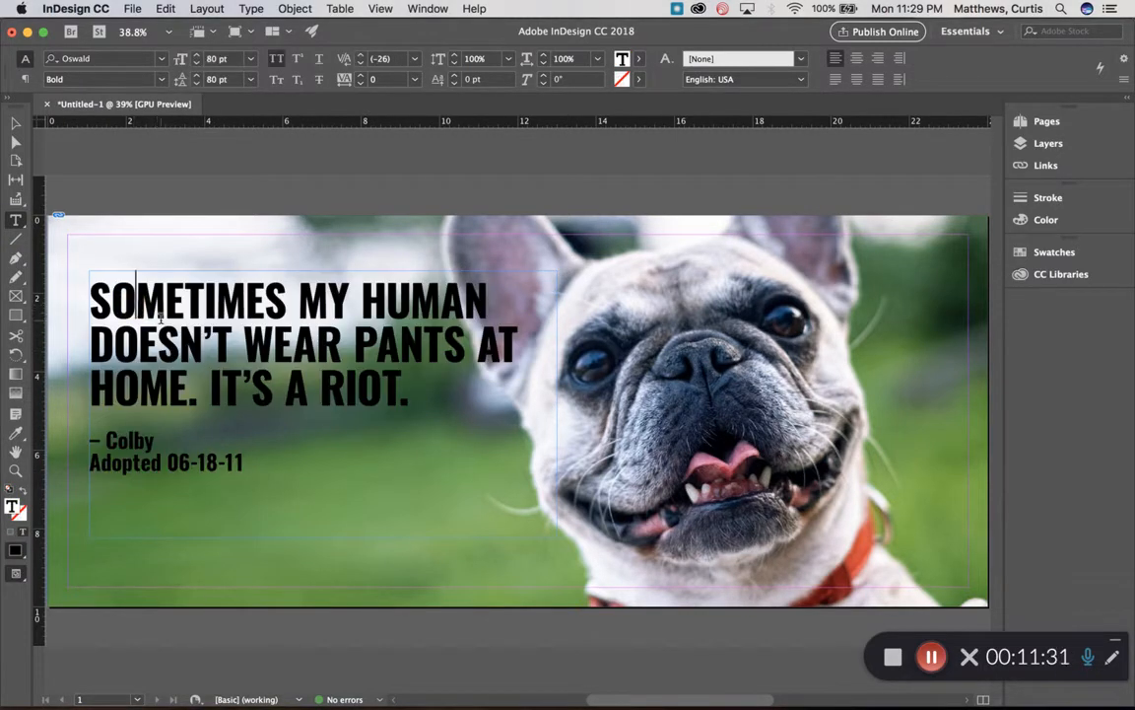
pyautogui.press('super+a')
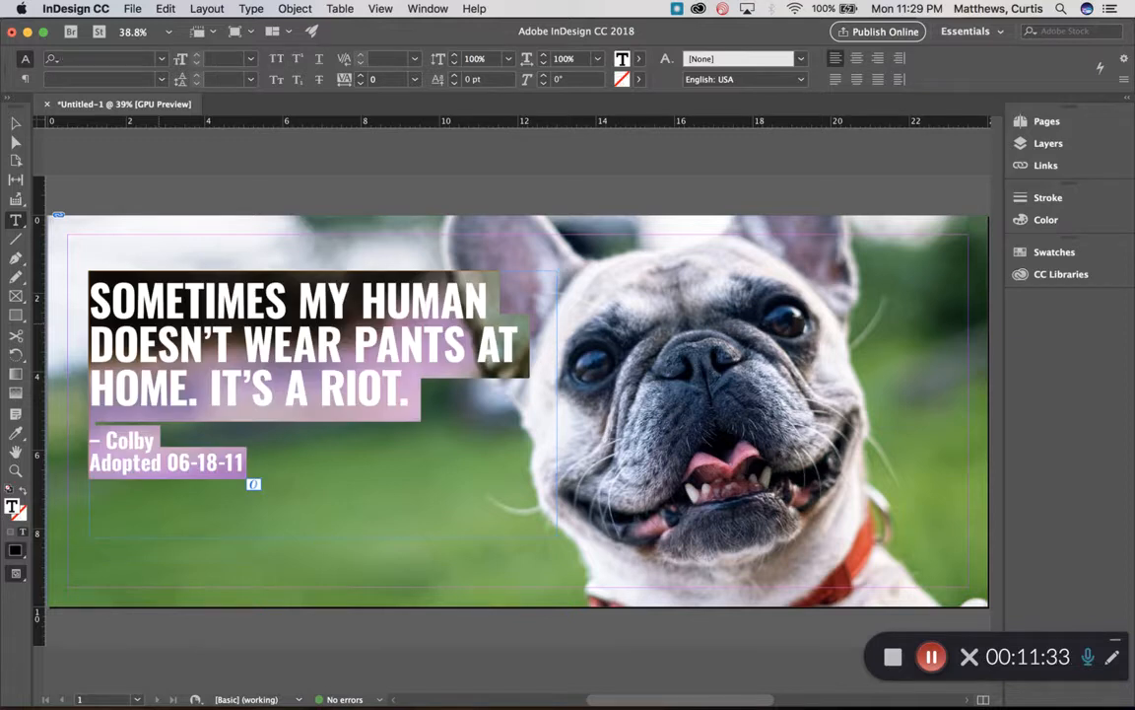
pyautogui.click(1052, 253)
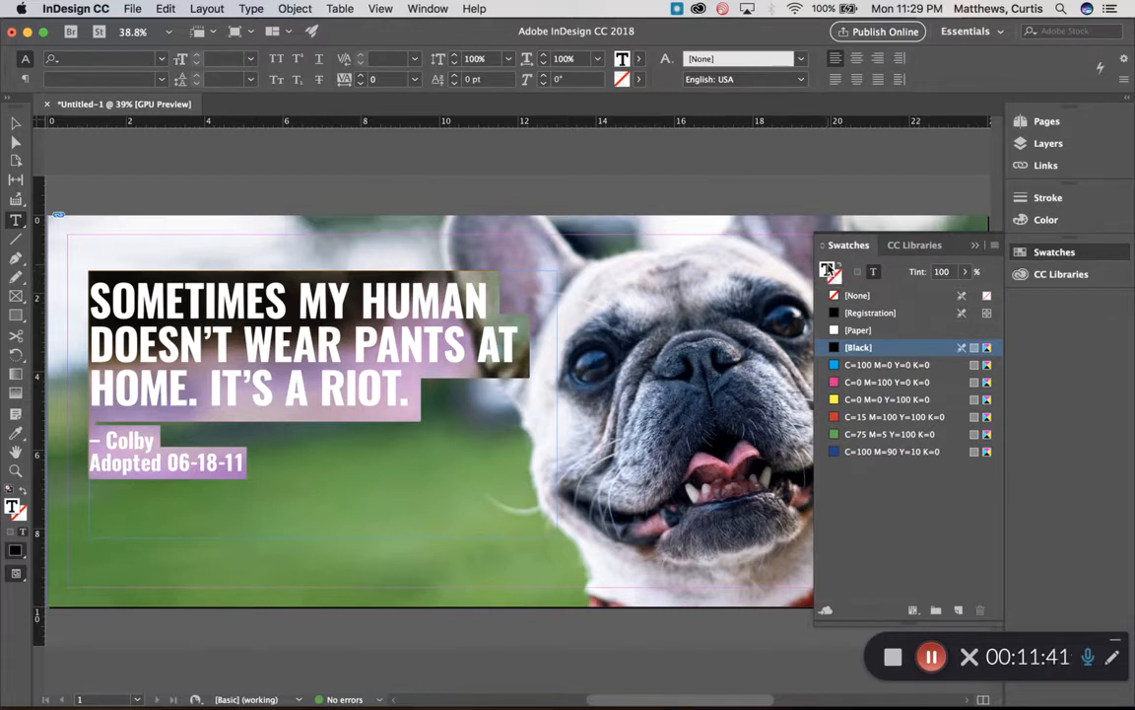
pyautogui.click(828, 272)
pyautogui.click(867, 330)
pyautogui.click(314, 330)
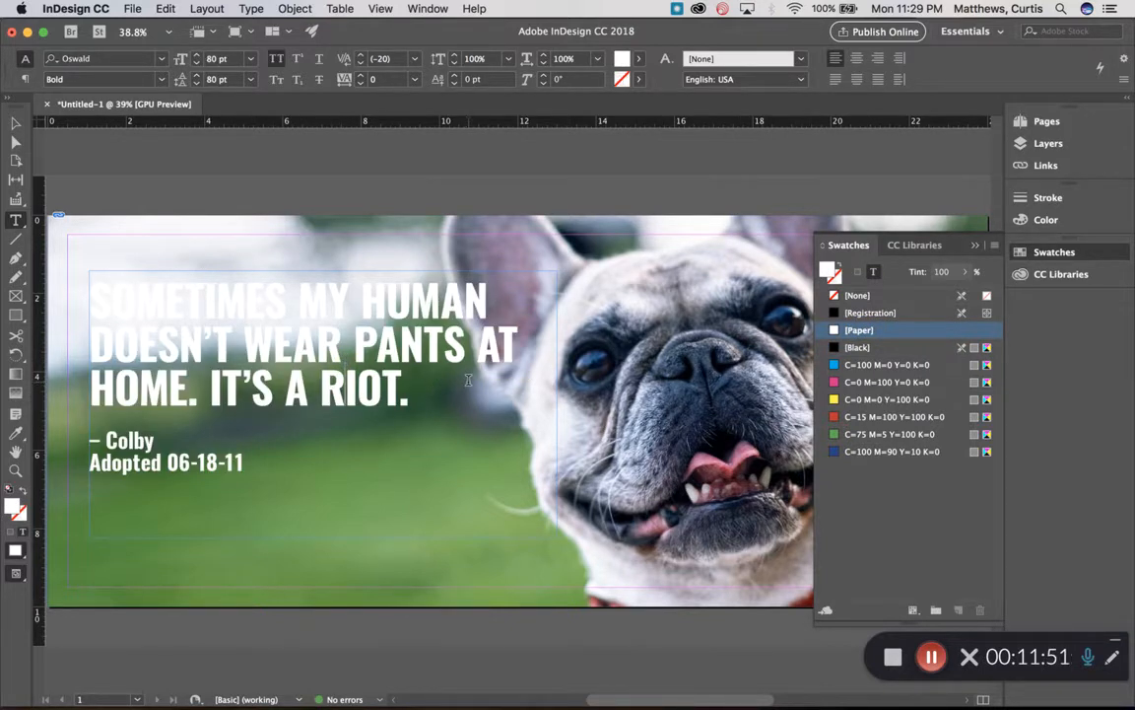
# - Check the large quotation marks around the headline in the sample PDF in Acrobat, and return to InDesign
pyautogui.click(15, 122)
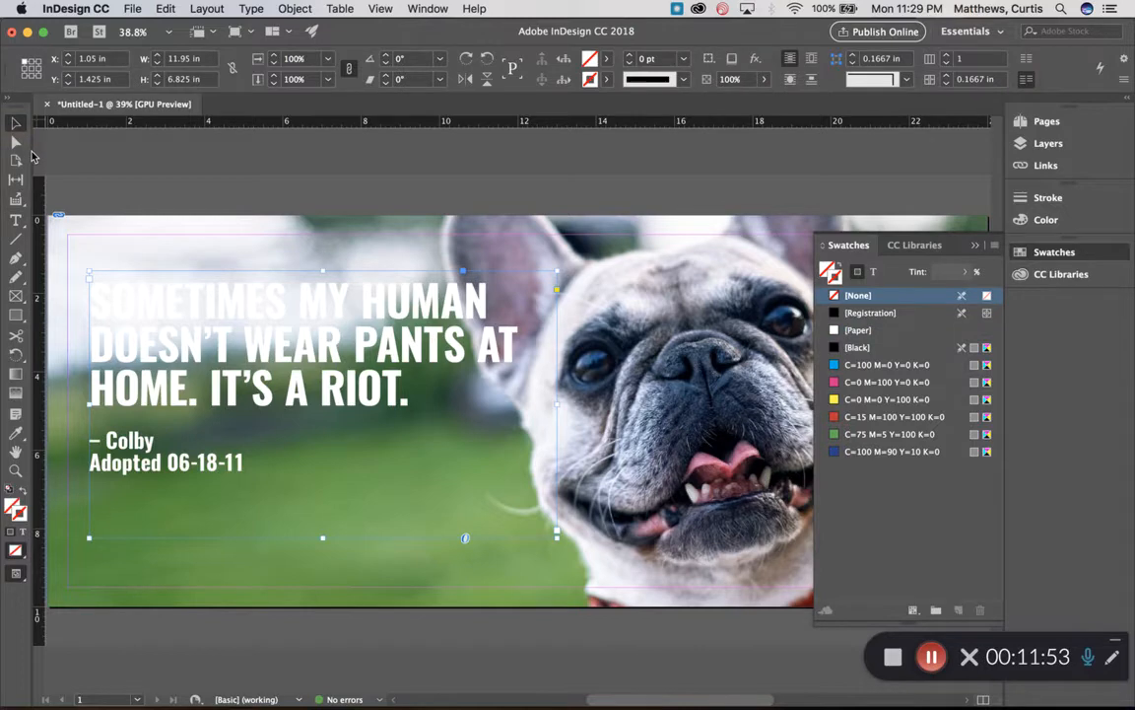
pyautogui.press('super+Tab')
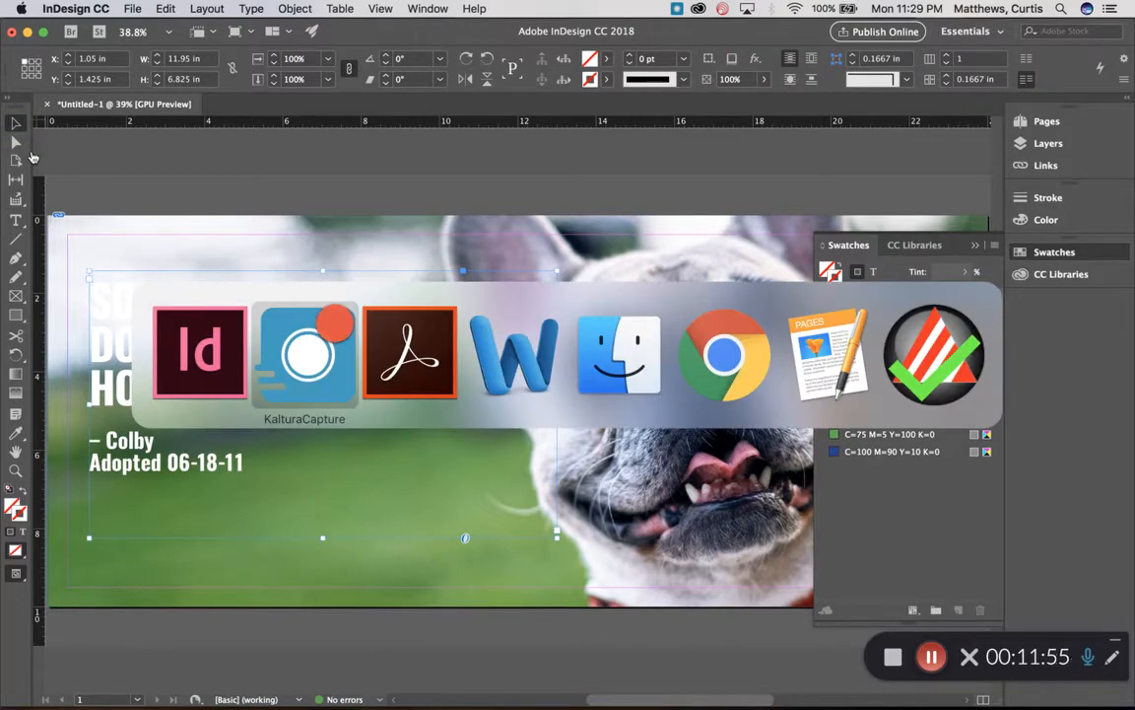
pyautogui.press('super+Tab')
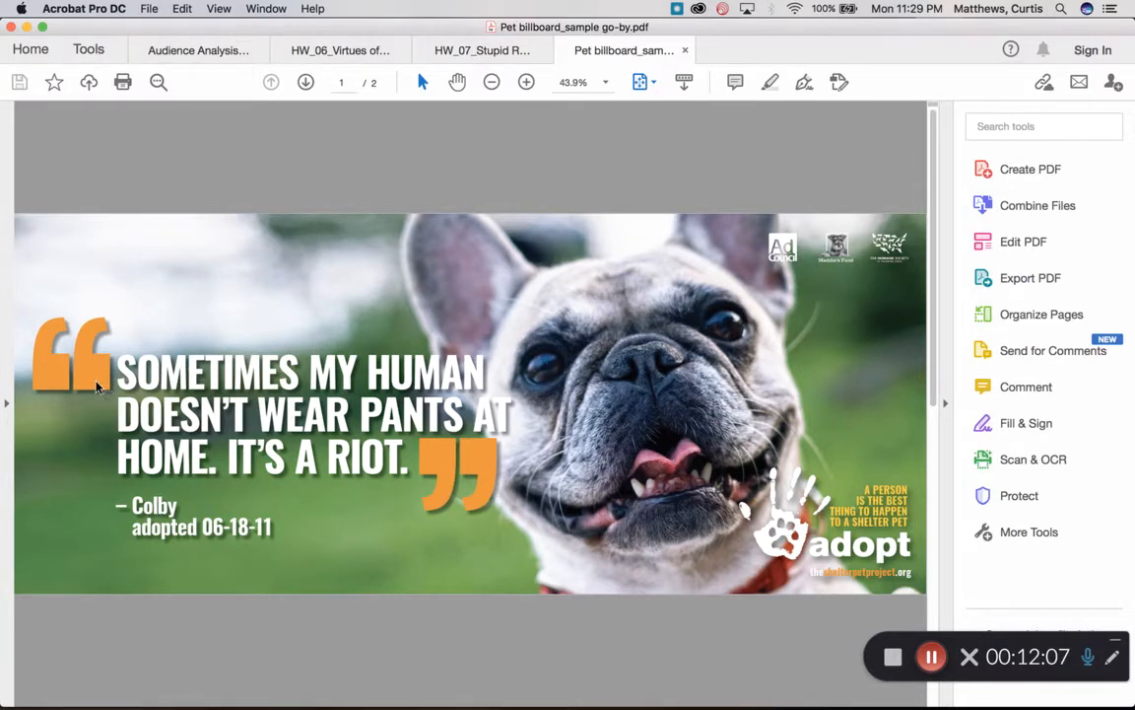
pyautogui.press('super+Tab')
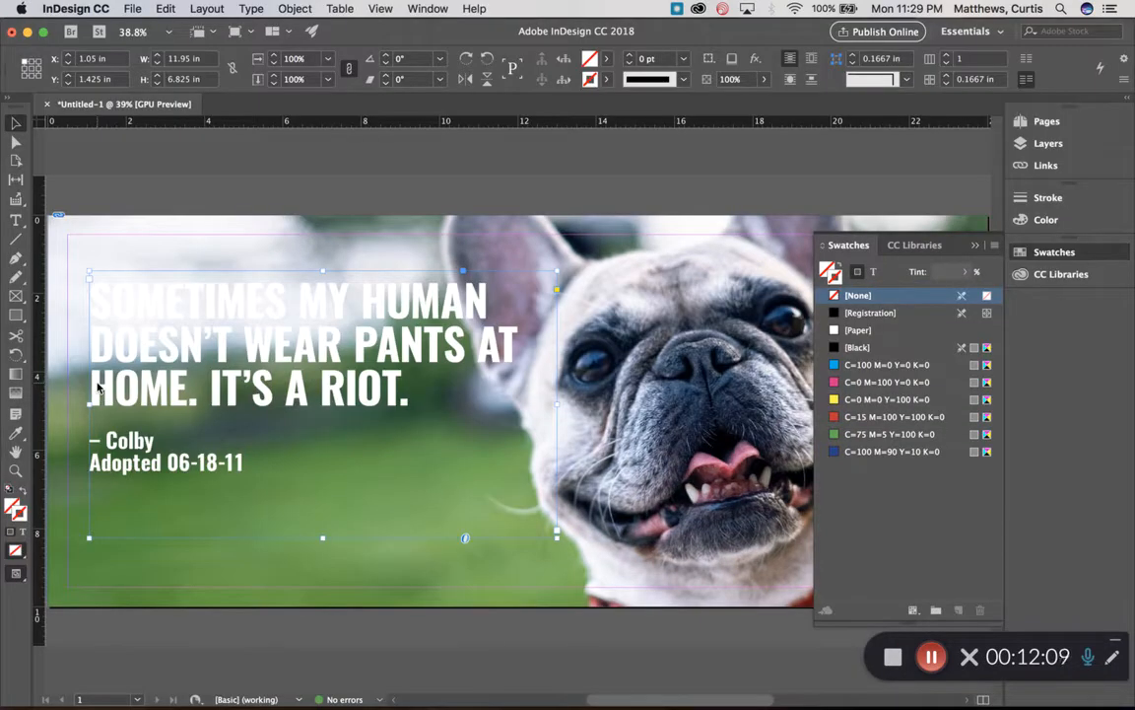
# - Try an opening quotation mark directly before the headline's first word, and remove it
pyautogui.click(15, 221)
pyautogui.click(91, 311)
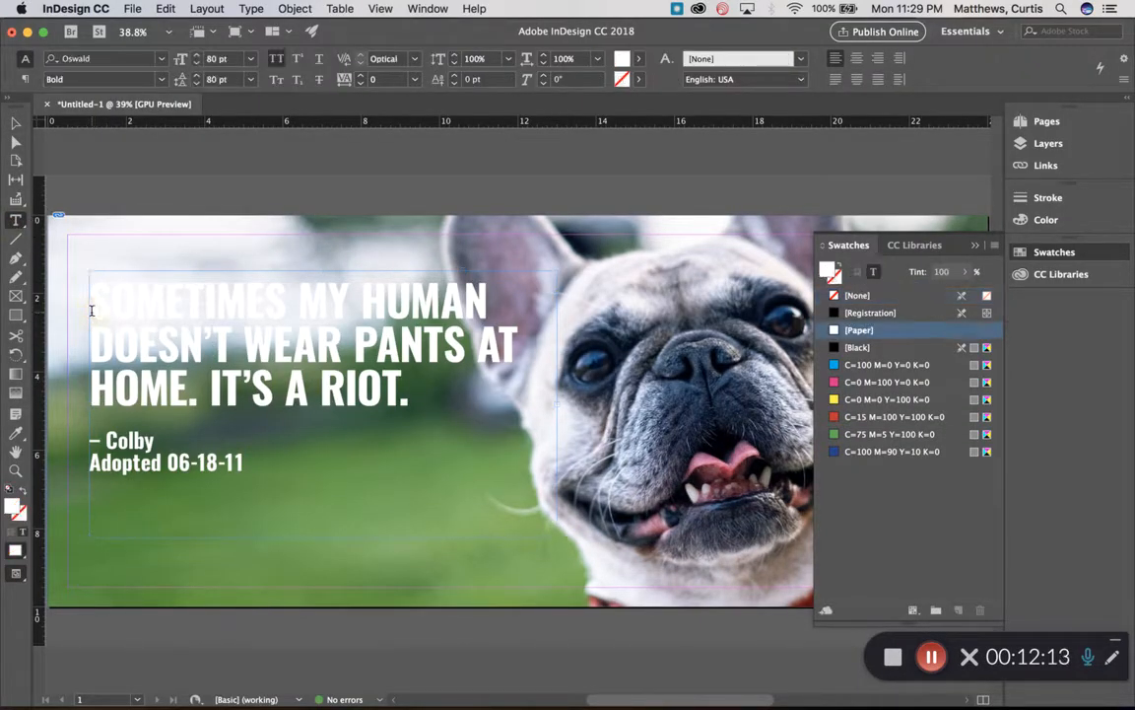
pyautogui.press('Tab')
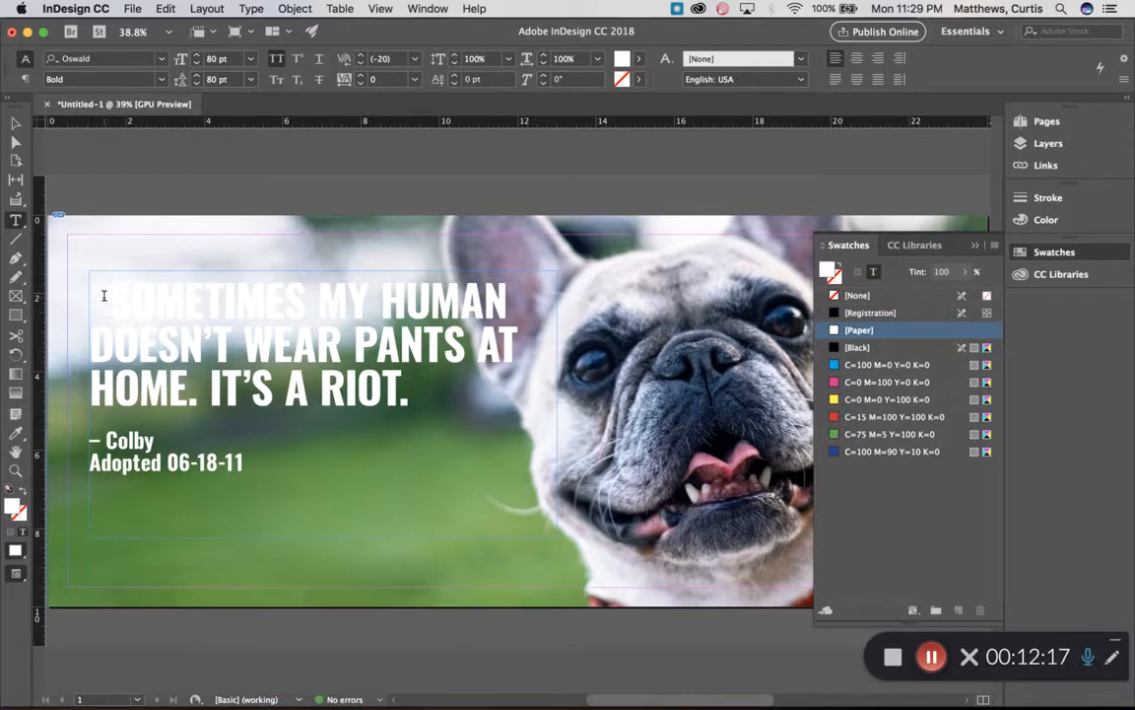
pyautogui.press('BackSpace')
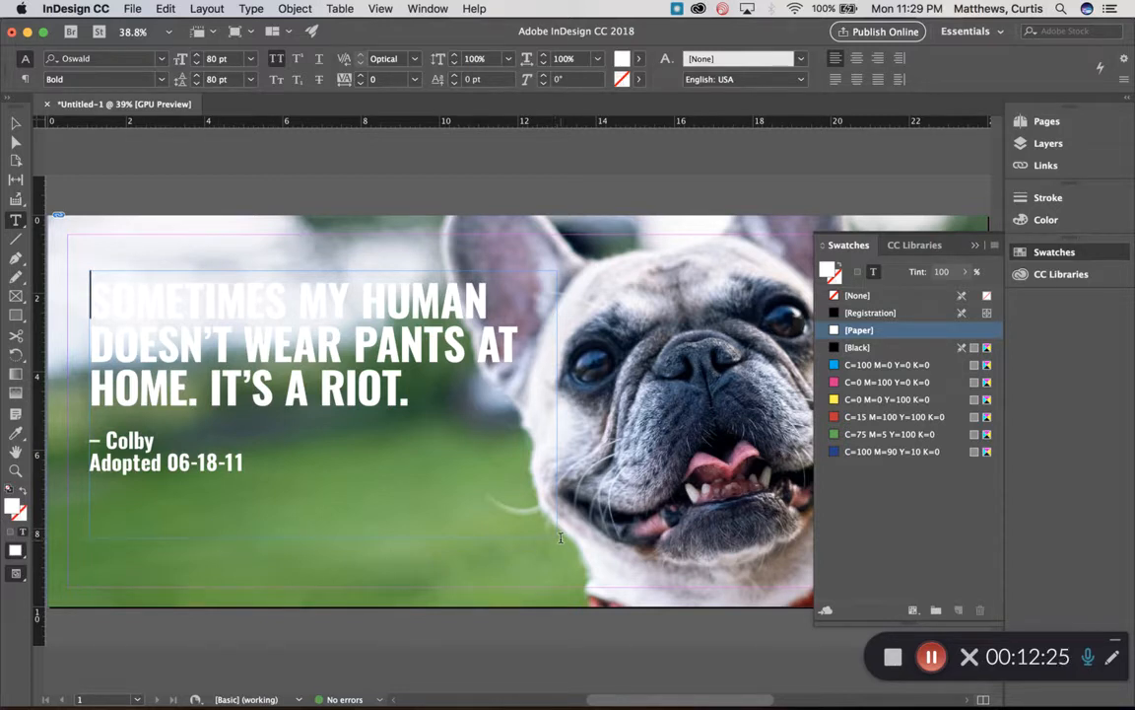
pyautogui.press('Escape')
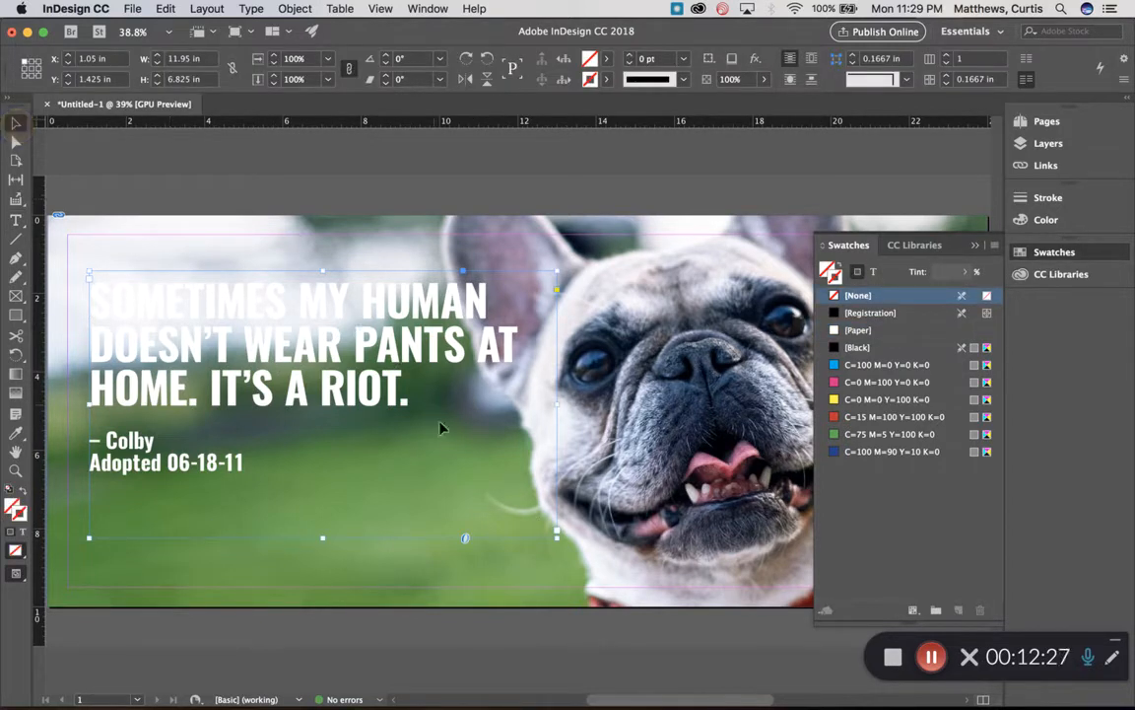
# - Shrink the headline text frame to about 11.375 x 5.5 in so it fits closely around the text, and deselect it
pyautogui.click(177, 199)
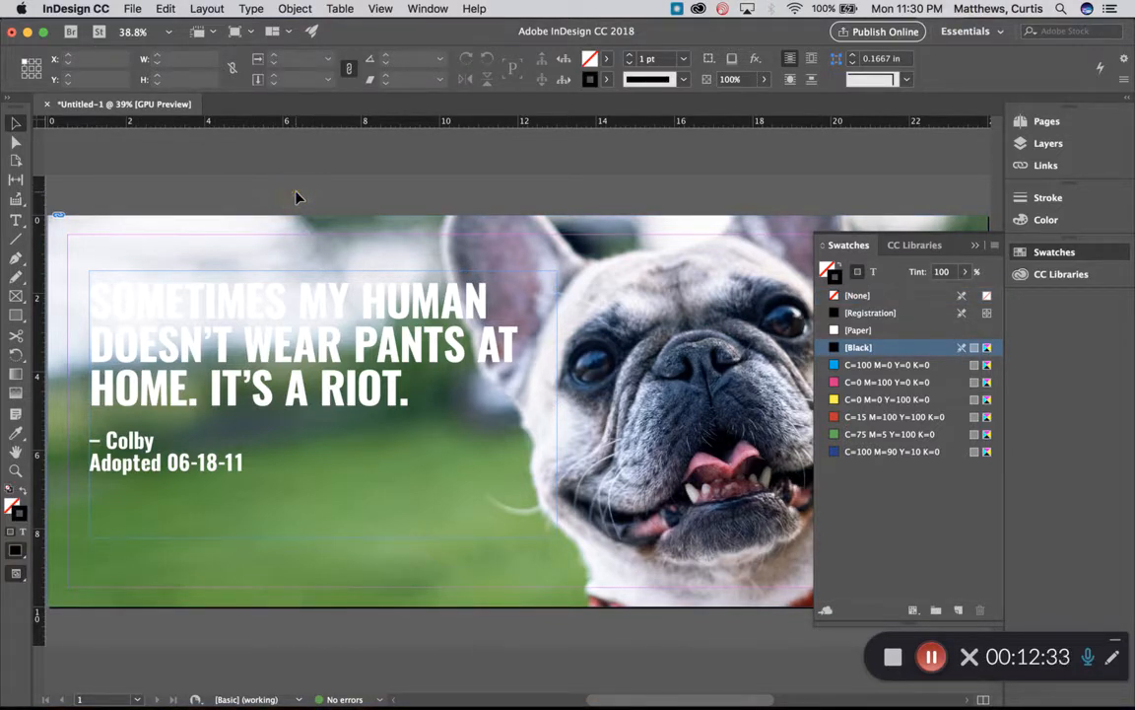
pyautogui.click(180, 313)
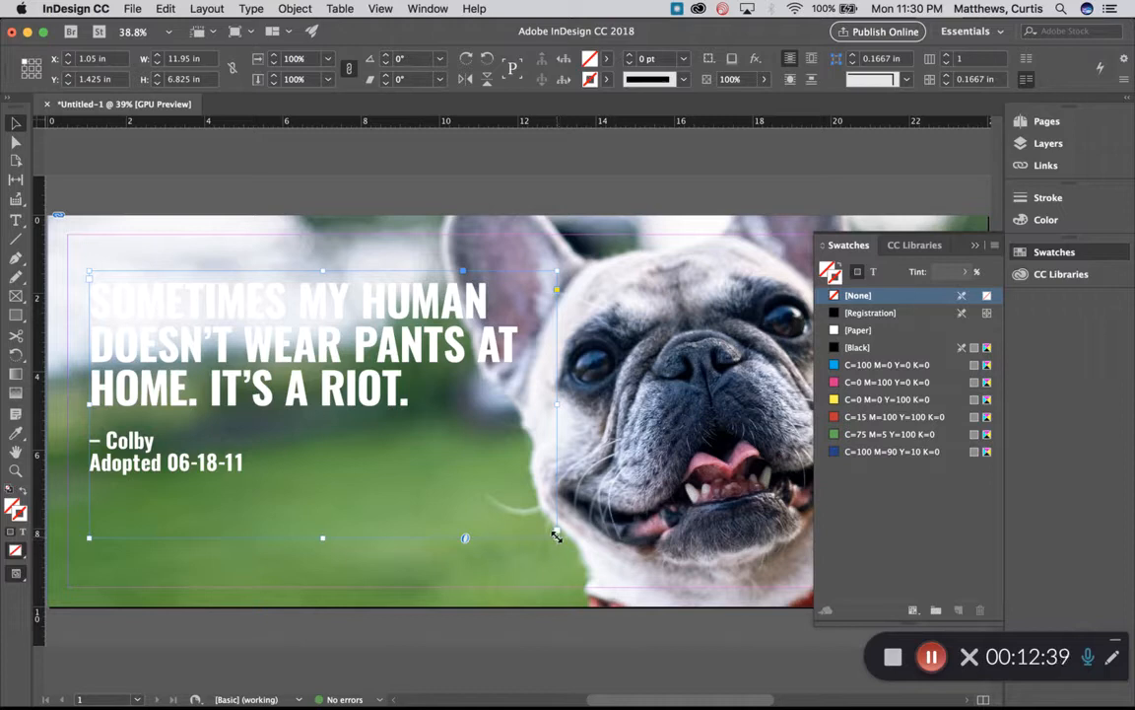
pyautogui.moveTo(556, 535); pyautogui.dragTo(534, 487)
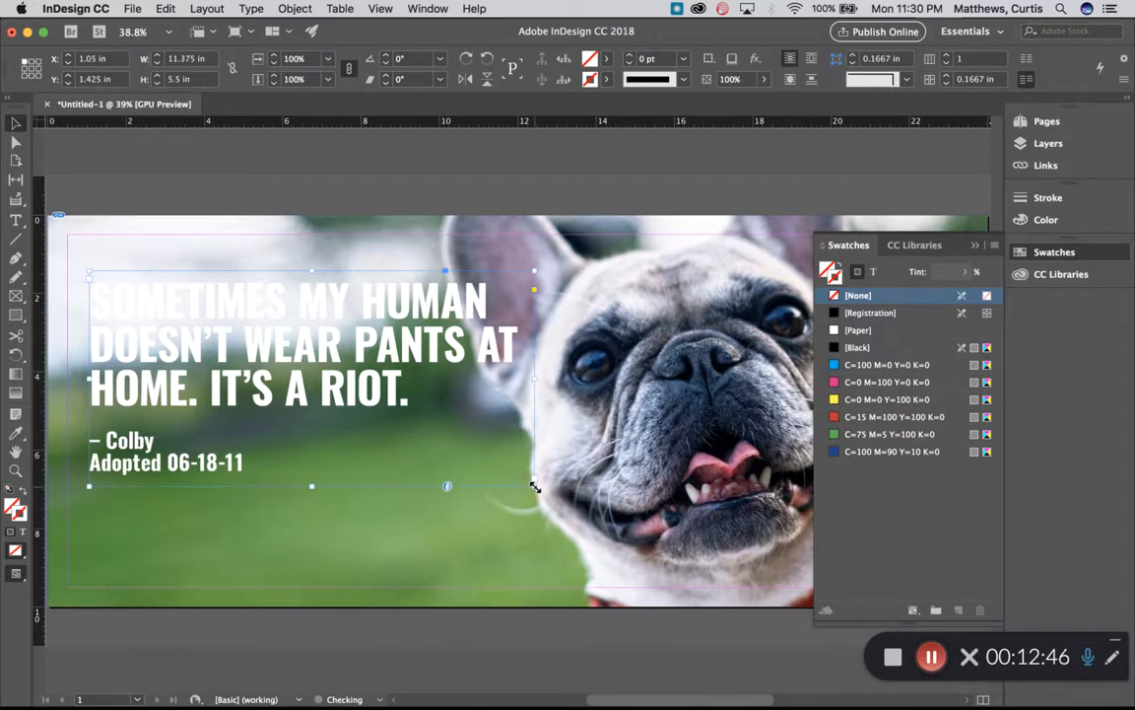
pyautogui.click(282, 197)
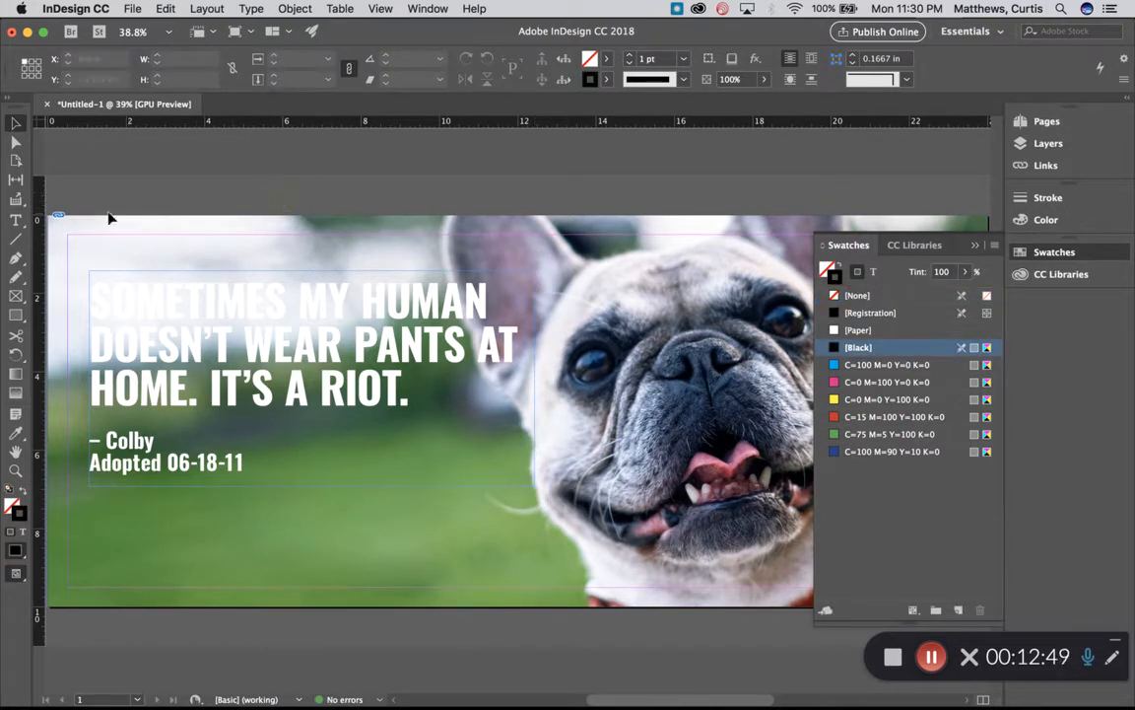
# - Draw a separate tall text frame over the dog's face and enter a single quotation mark in it
pyautogui.click(16, 221)
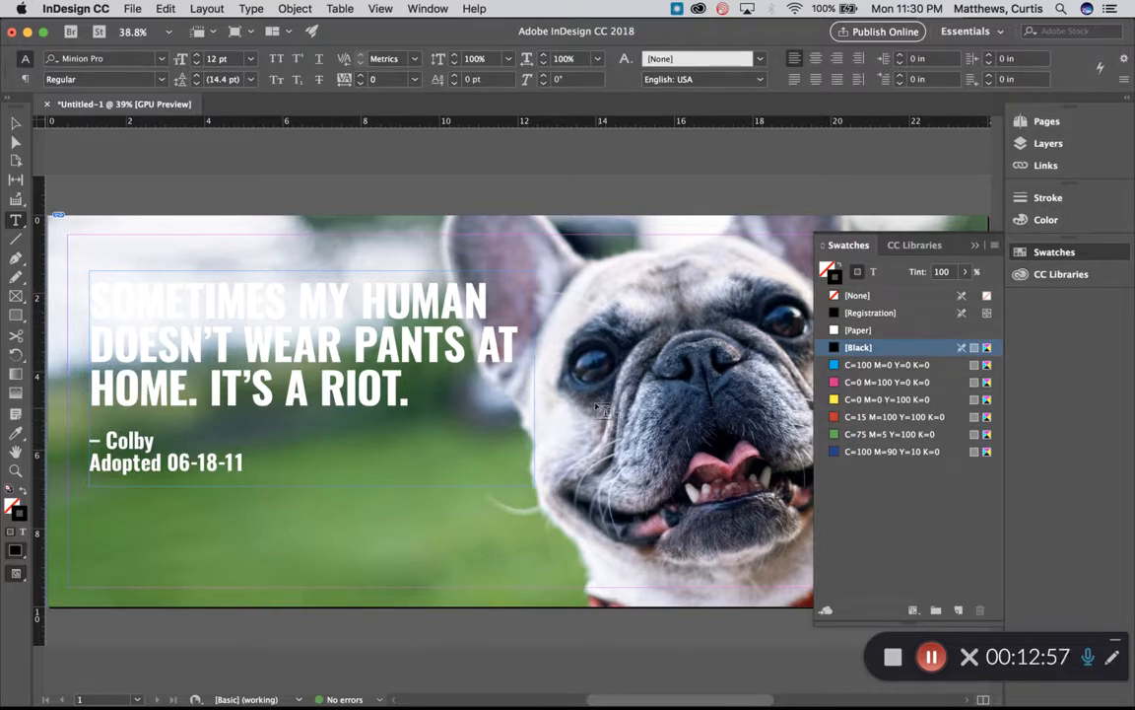
pyautogui.moveTo(571, 293); pyautogui.dragTo(791, 603)
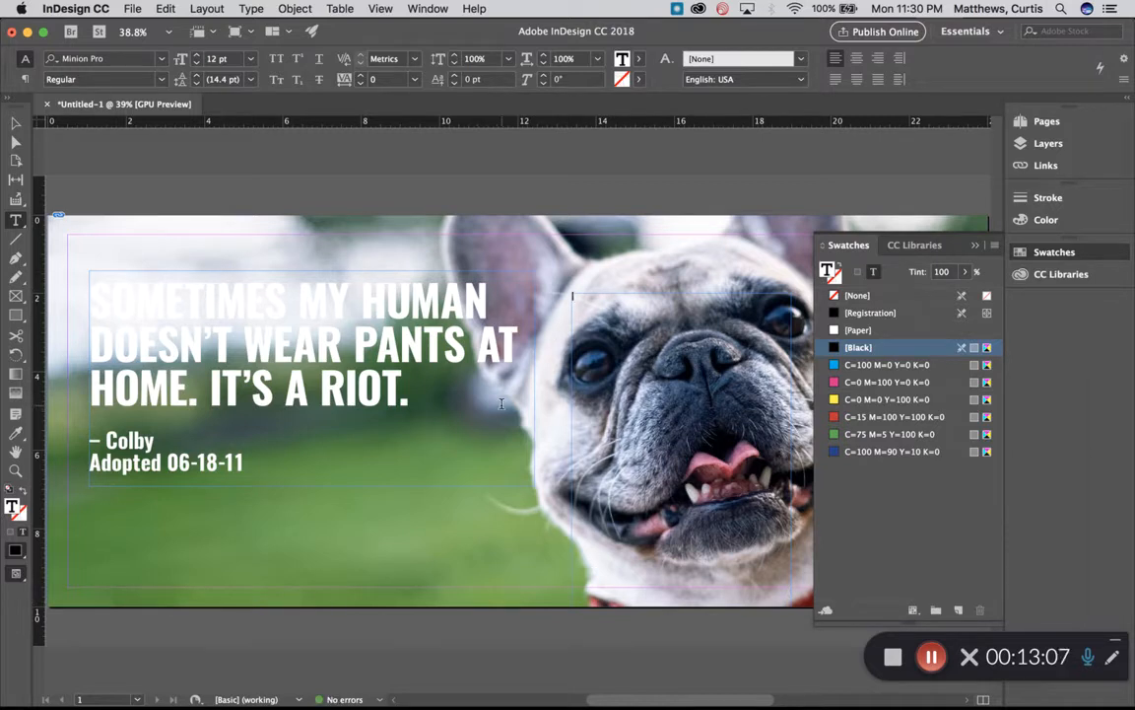
pyautogui.write('"')
# - Set the font of the quotation mark in the new frame to Oswald Bold
pyautogui.press('super+a')
pyautogui.click(59, 58)
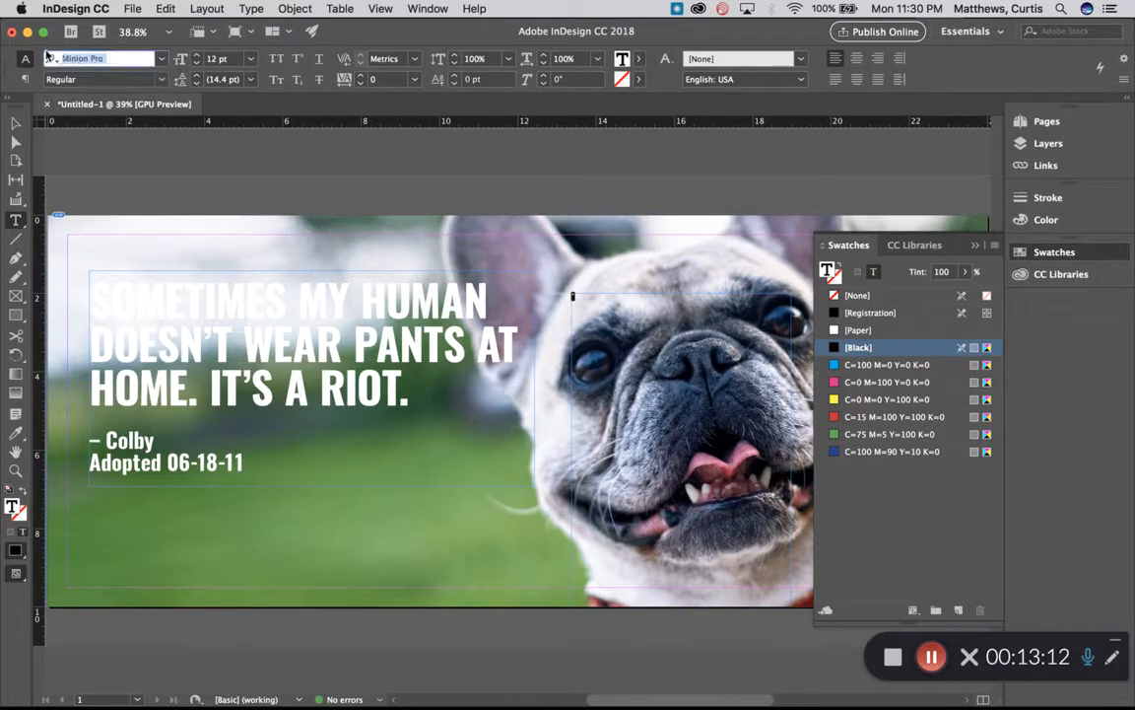
pyautogui.write('Oswald')
pyautogui.press('Tab')
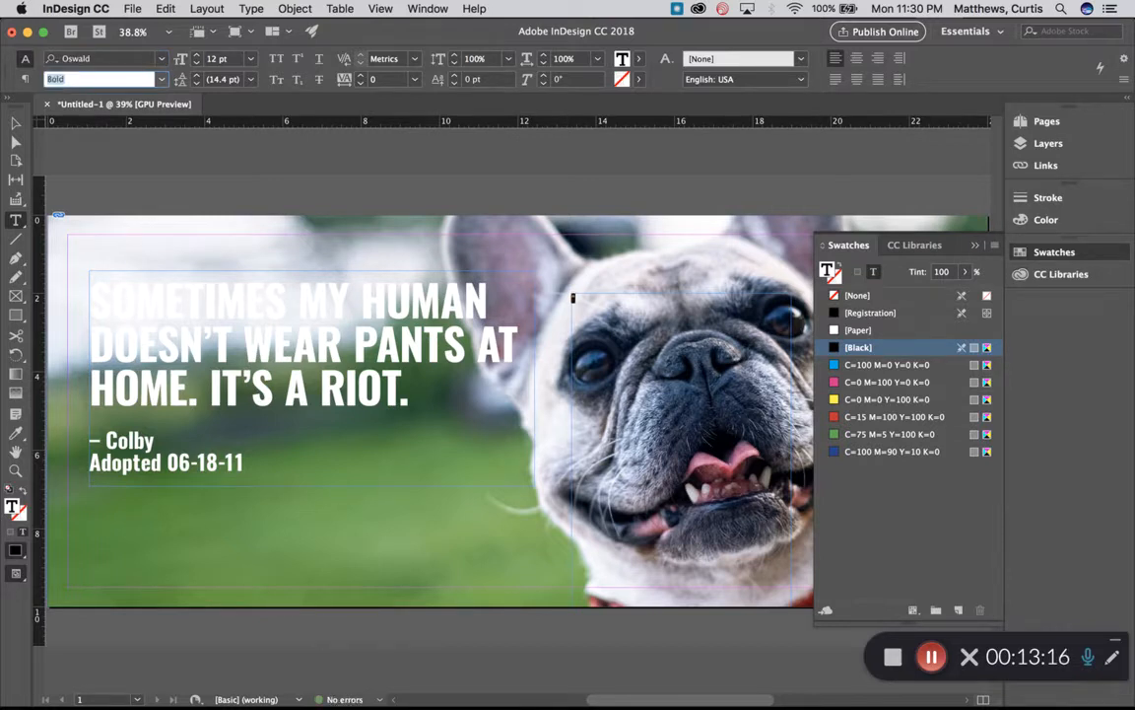
# - Set the quotation mark's size to 480 pt and move its frame off the dog's face to about X 9.775 in, Y 3.45 in
pyautogui.click(215, 60)
pyautogui.write('48')
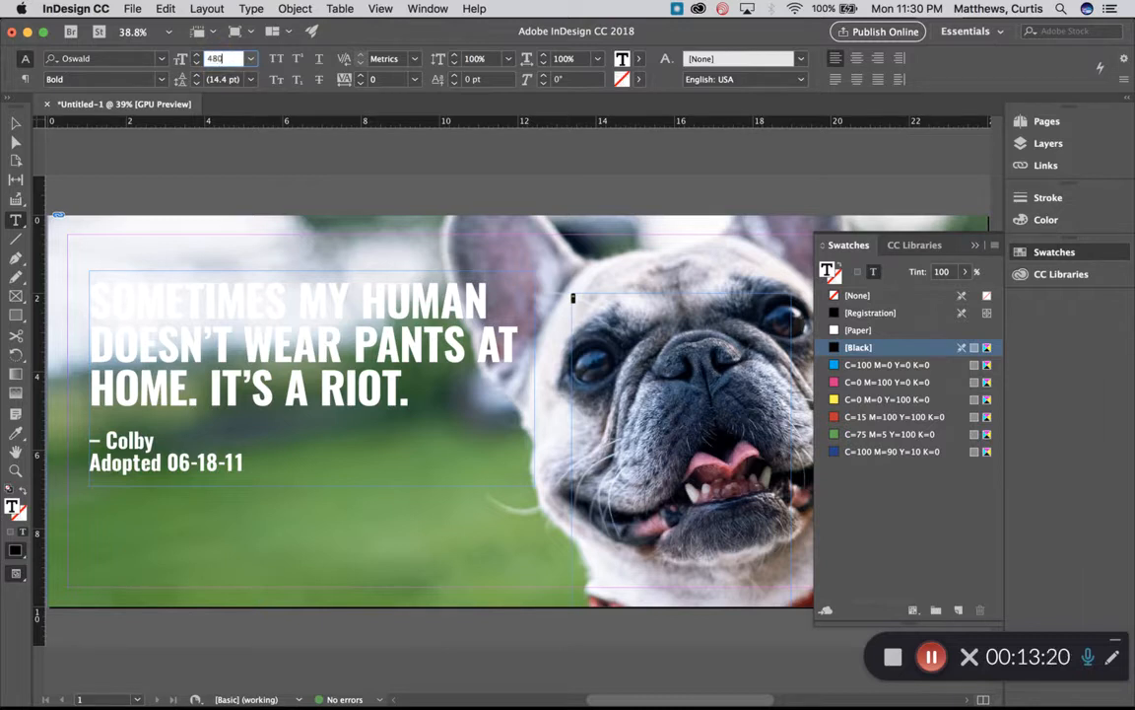
pyautogui.write('0')
pyautogui.press('Tab')
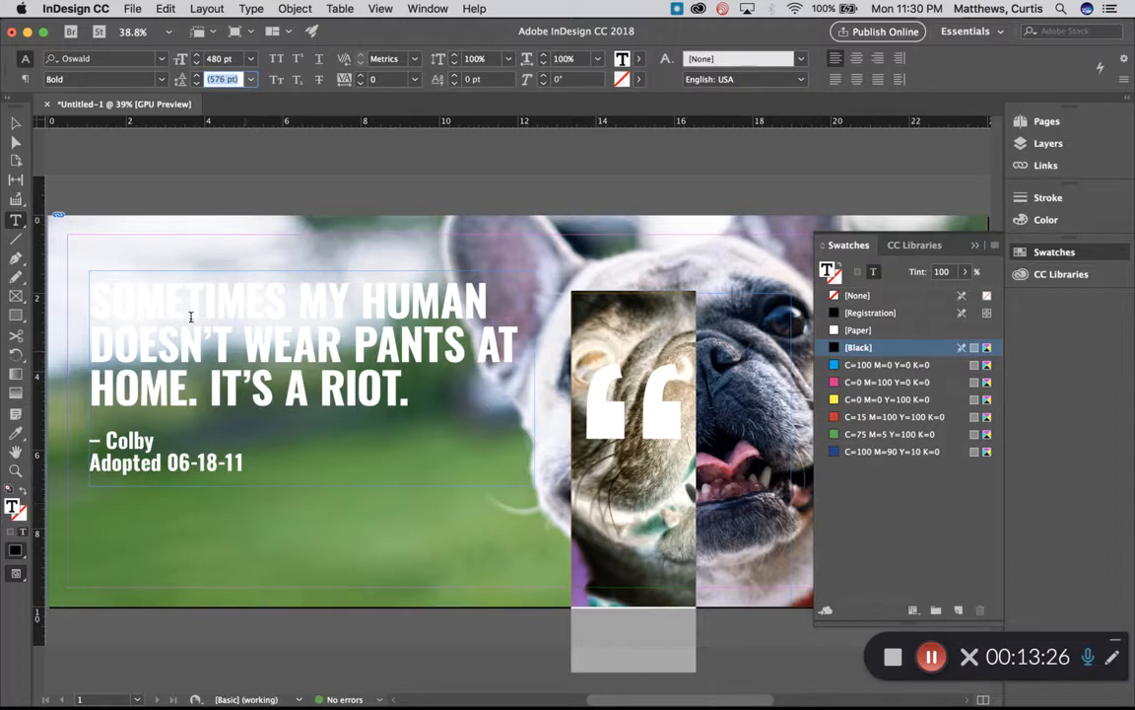
pyautogui.moveTo(643, 427); pyautogui.dragTo(503, 484)
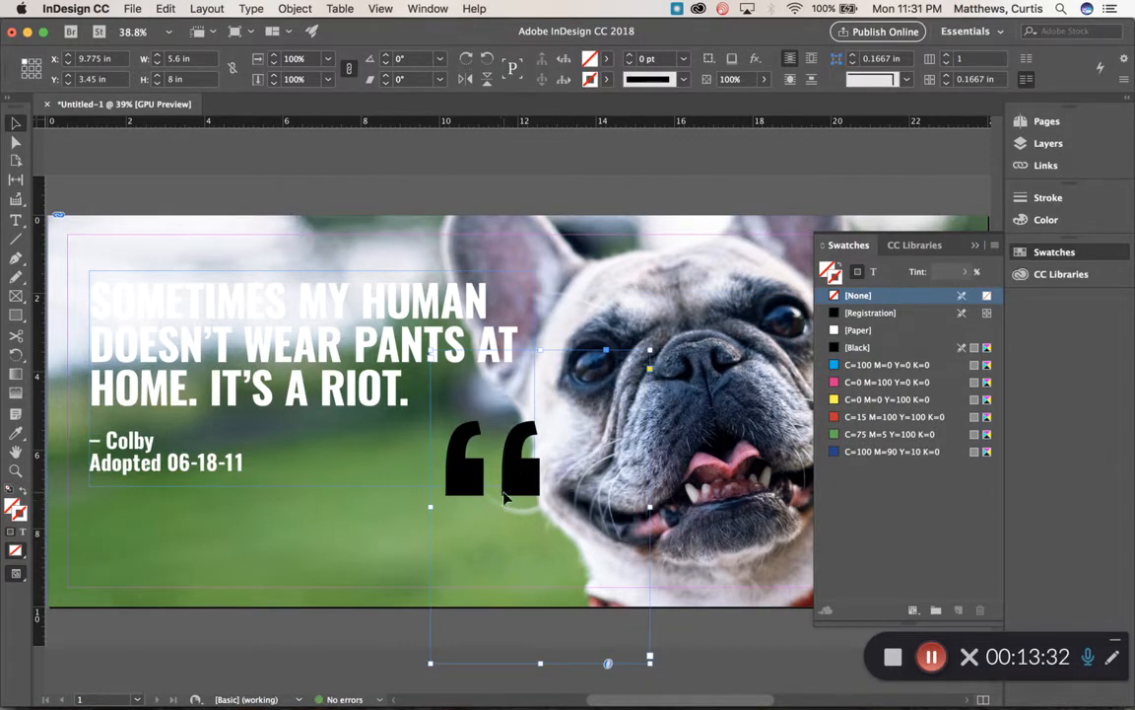
# - Check the sample PDF in Adobe Acrobat, return to InDesign, and replace the large double quotation mark with two single quotation marks
pyautogui.press('super+Tab')
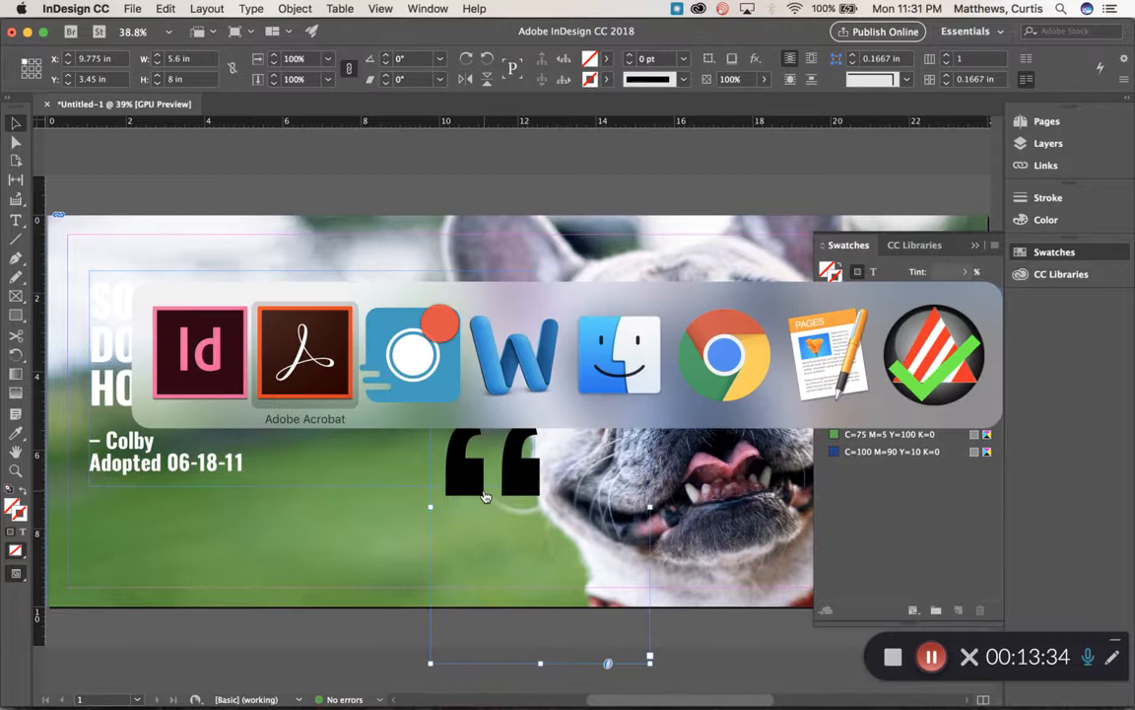
pyautogui.press('super+Tab')
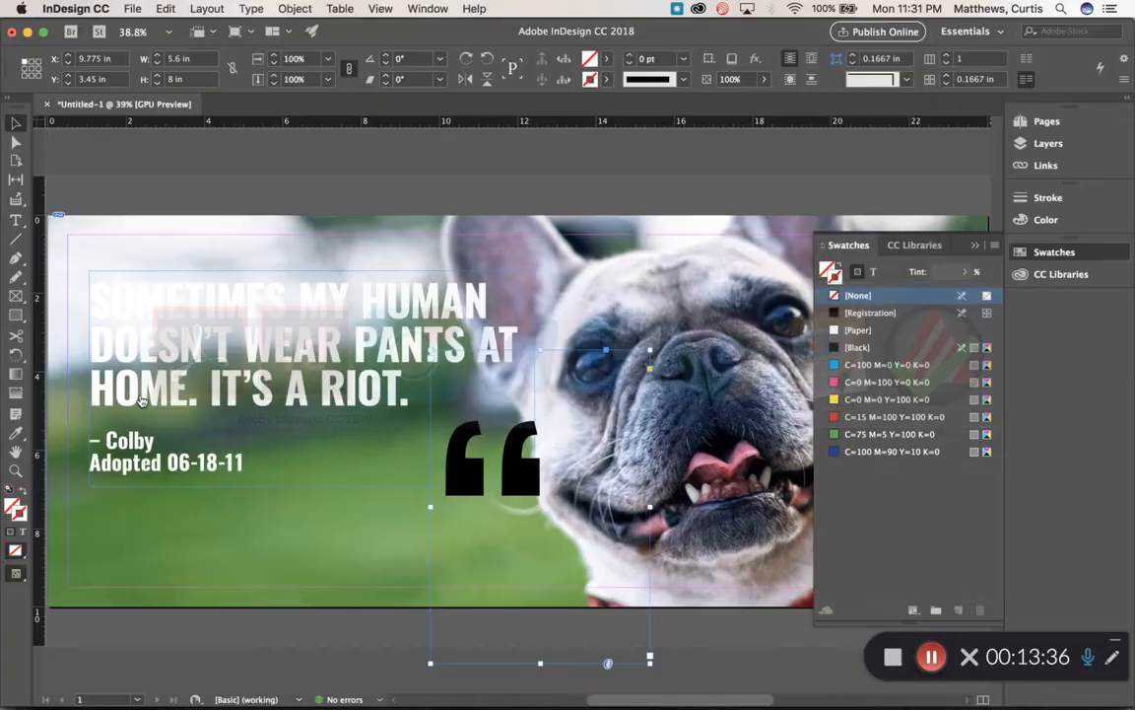
pyautogui.press('t')
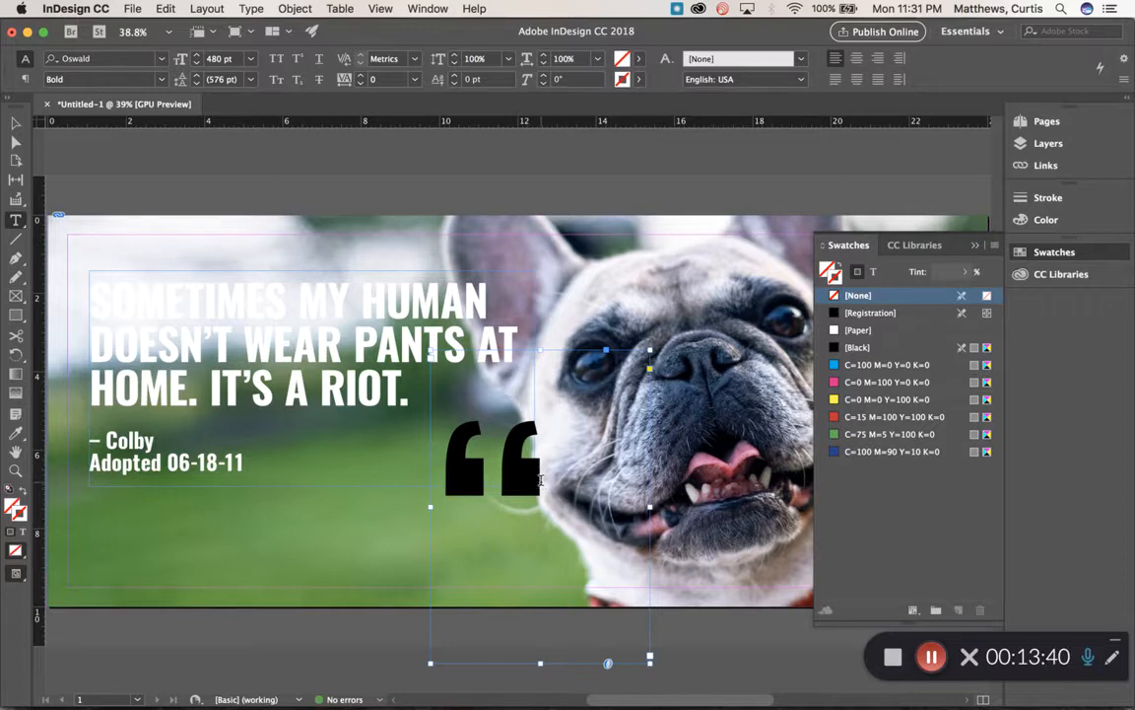
pyautogui.moveTo(540, 480); pyautogui.dragTo(481, 473)
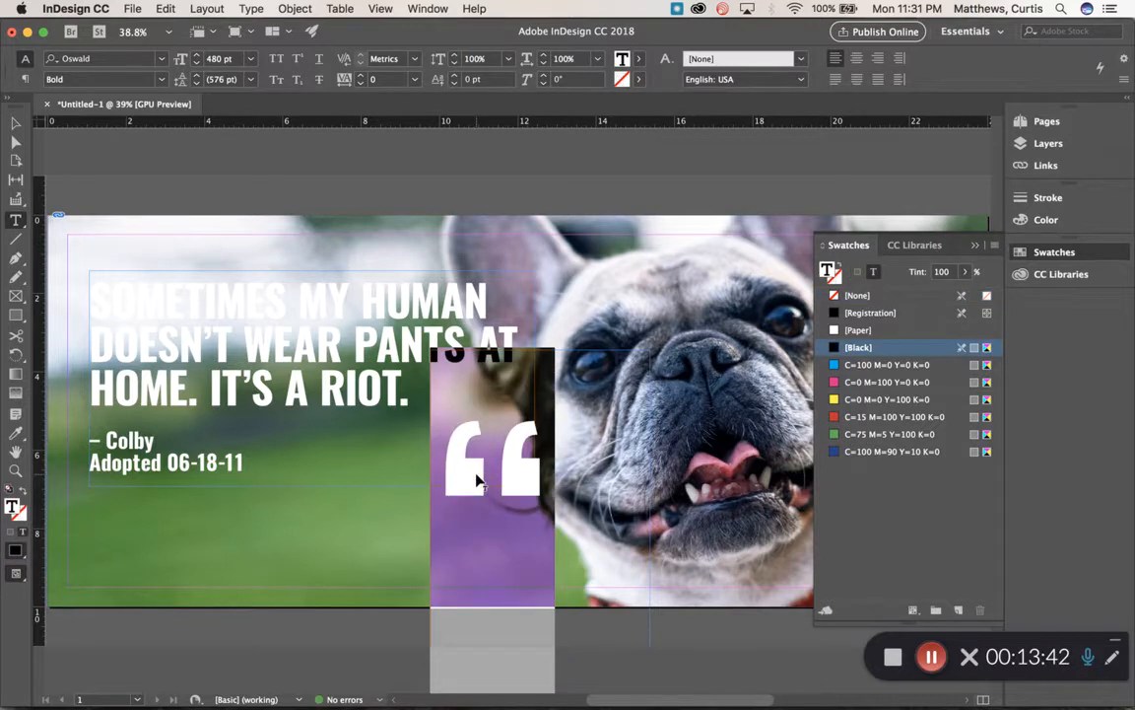
pyautogui.press('BackSpace')
pyautogui.write("''")
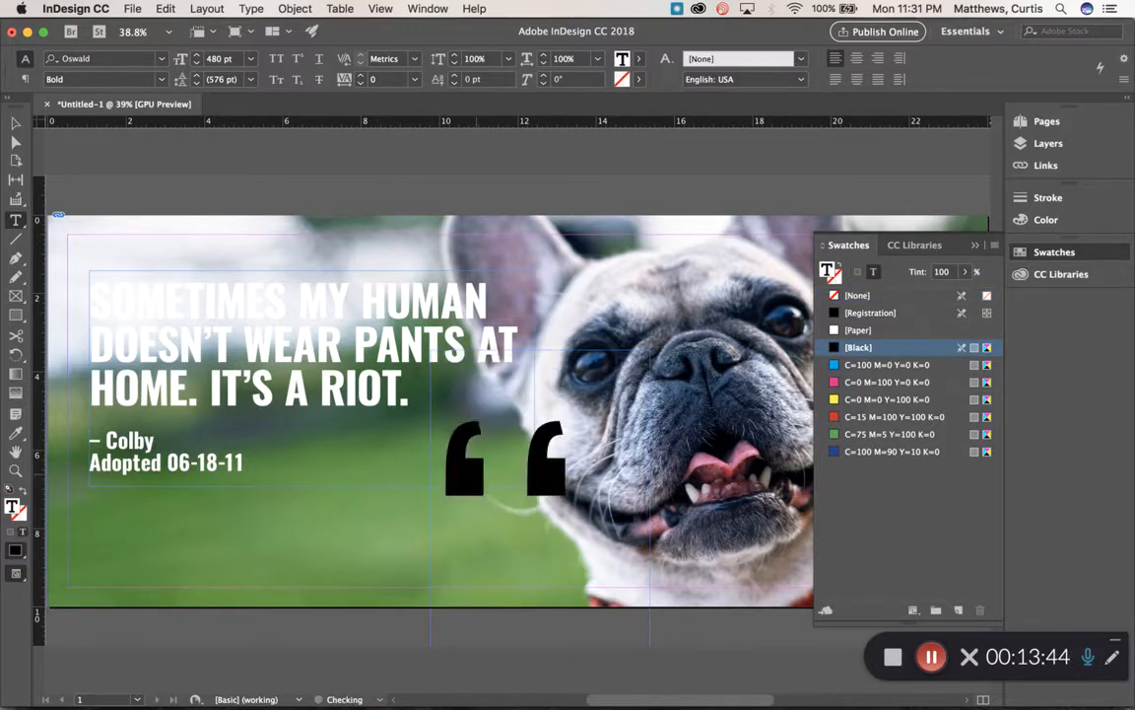
pyautogui.press('Escape')
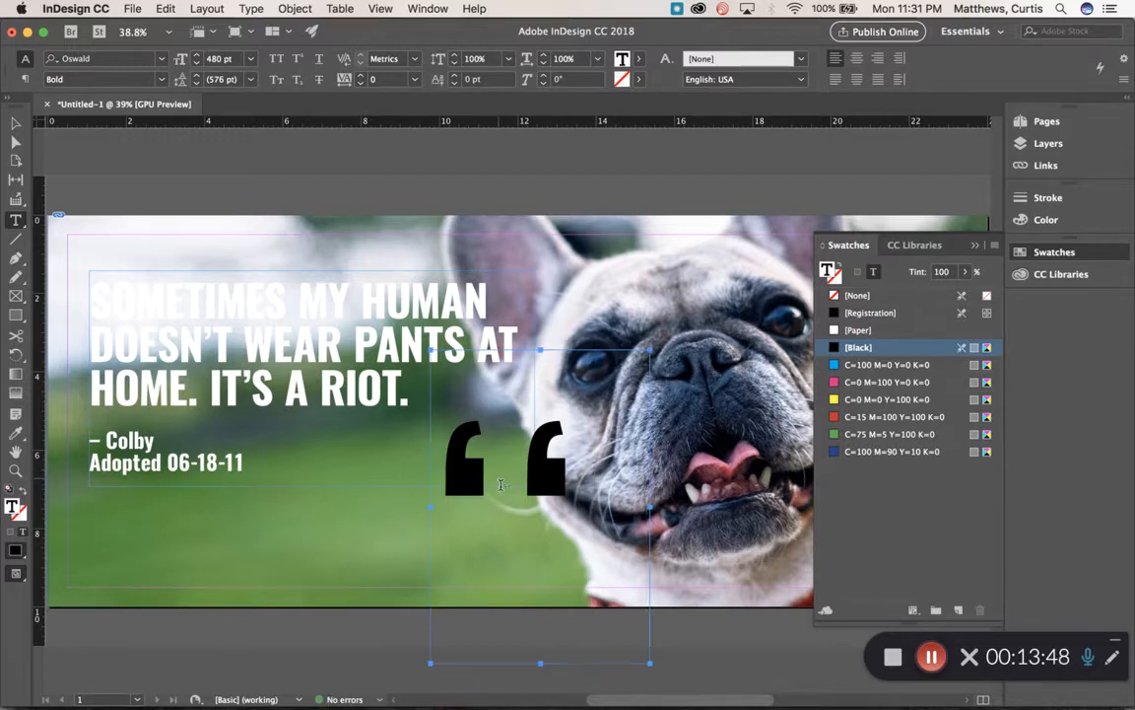
# - Set the two large single quotation marks to Optical kerning and -100 tracking
pyautogui.press('super+a')
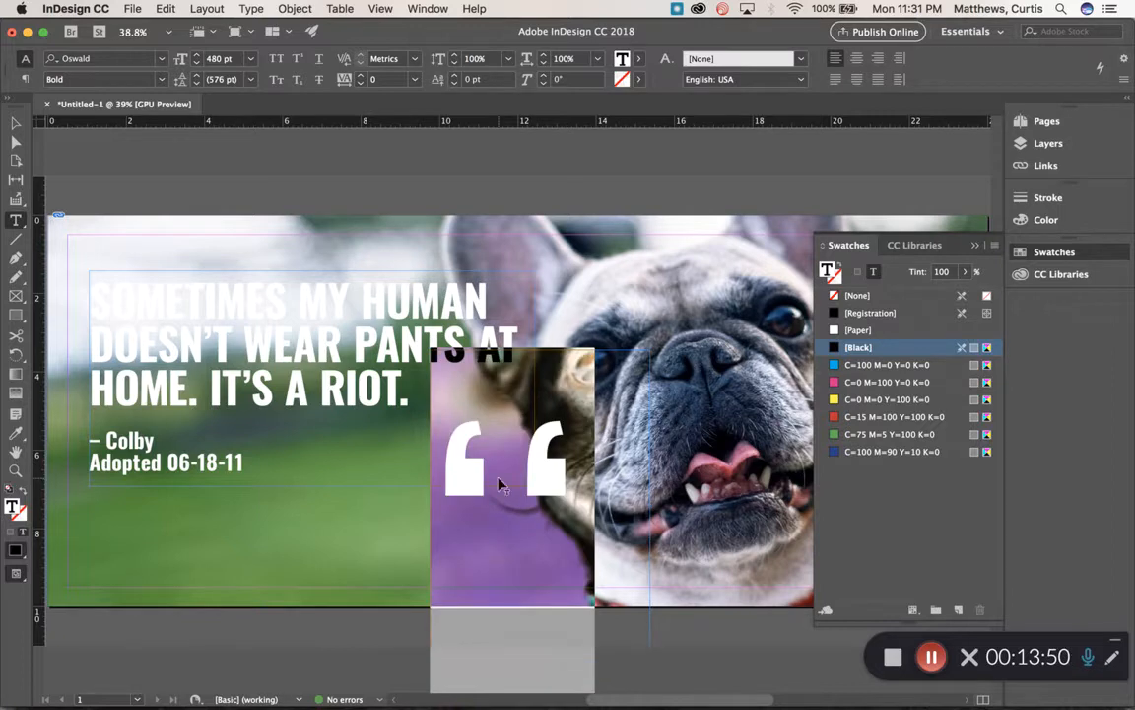
pyautogui.click(415, 59)
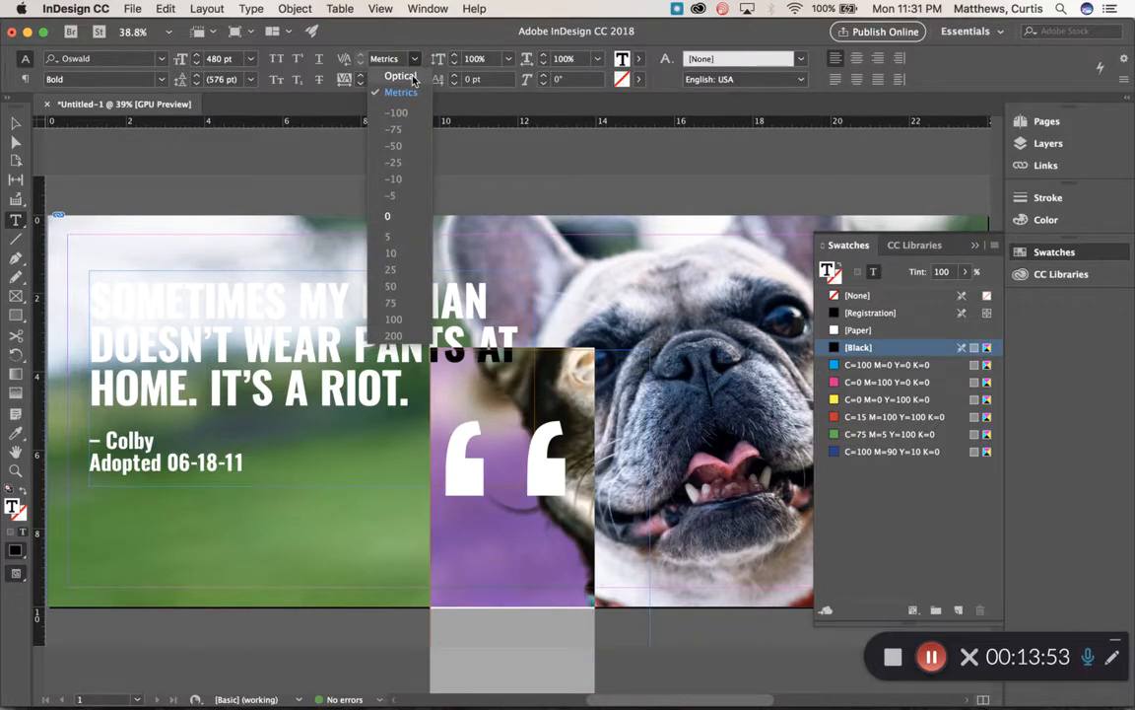
pyautogui.click(411, 76)
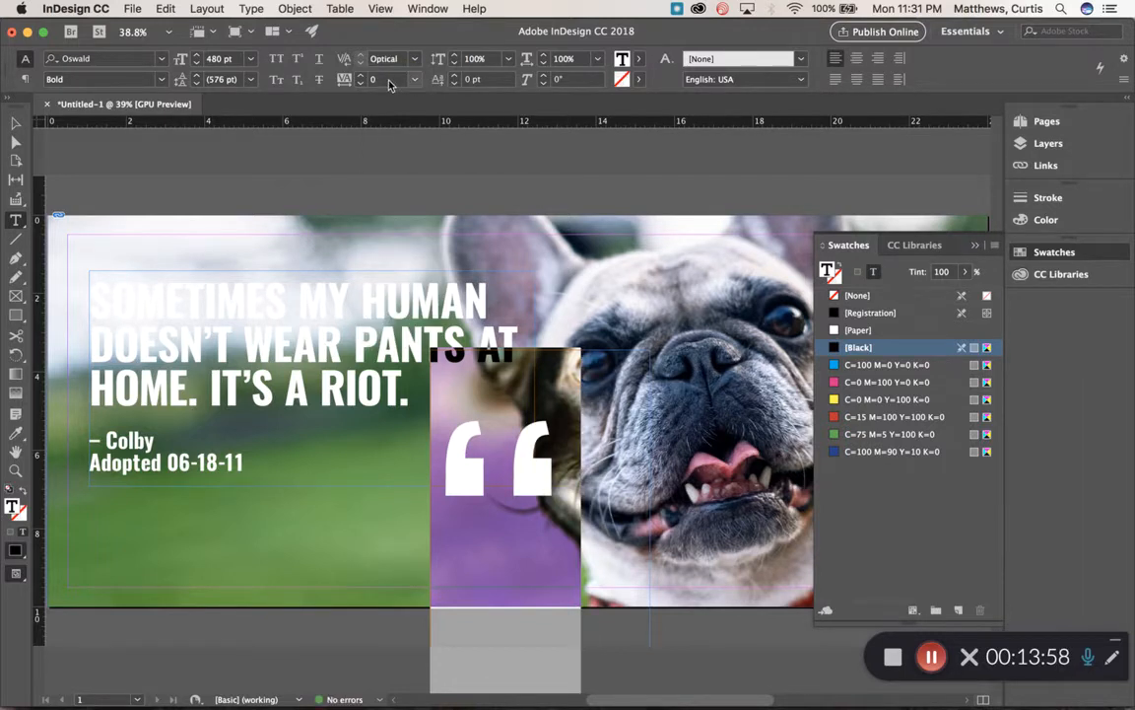
pyautogui.click(415, 78)
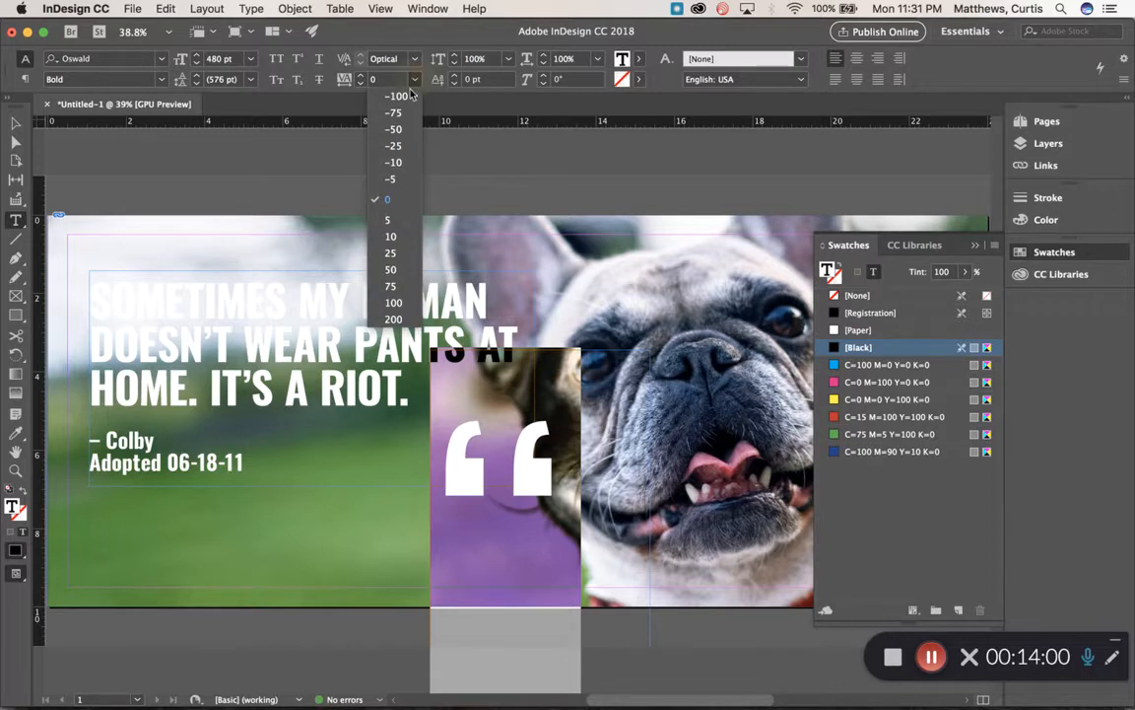
pyautogui.click(400, 96)
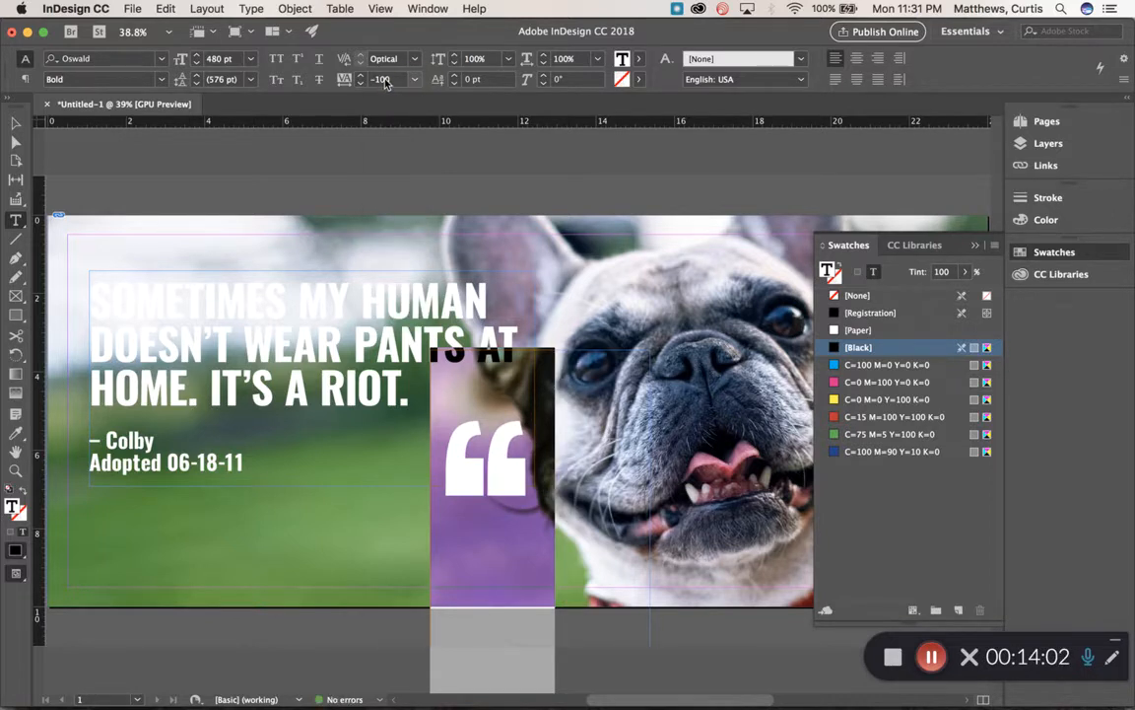
# - Move the quotation mark frame to about X 9.125 in, Y 3 in, and convert its text to outlines
pyautogui.click(15, 125)
pyautogui.press('/')
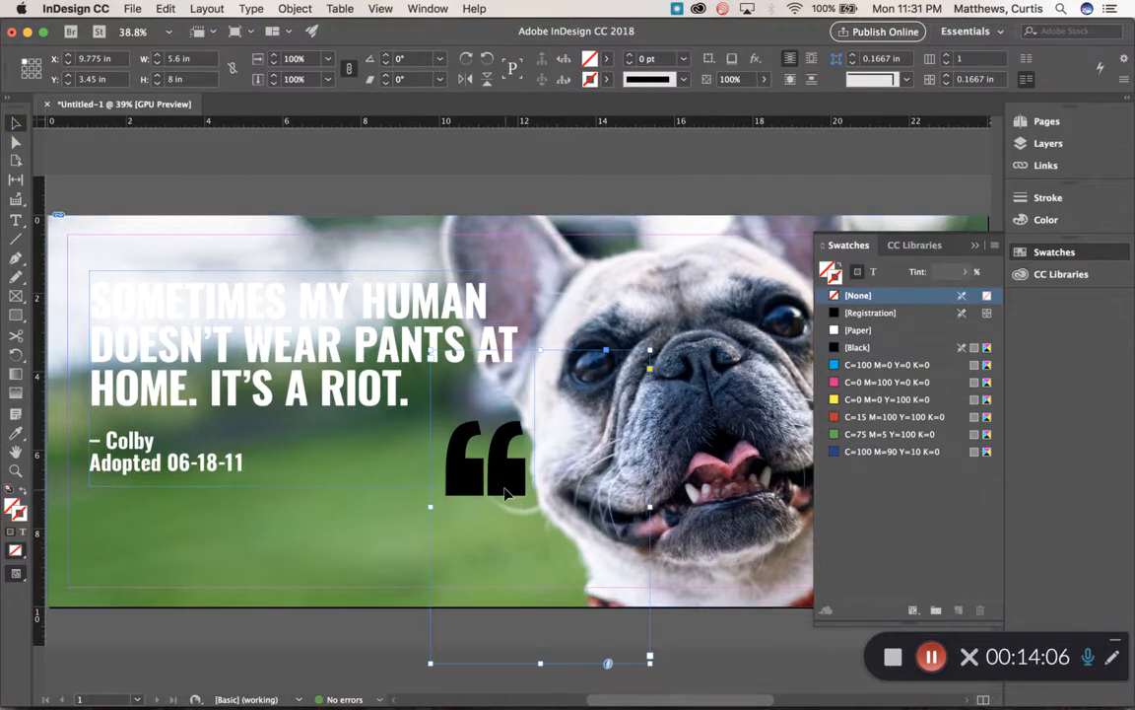
pyautogui.moveTo(503, 485); pyautogui.dragTo(501, 484)
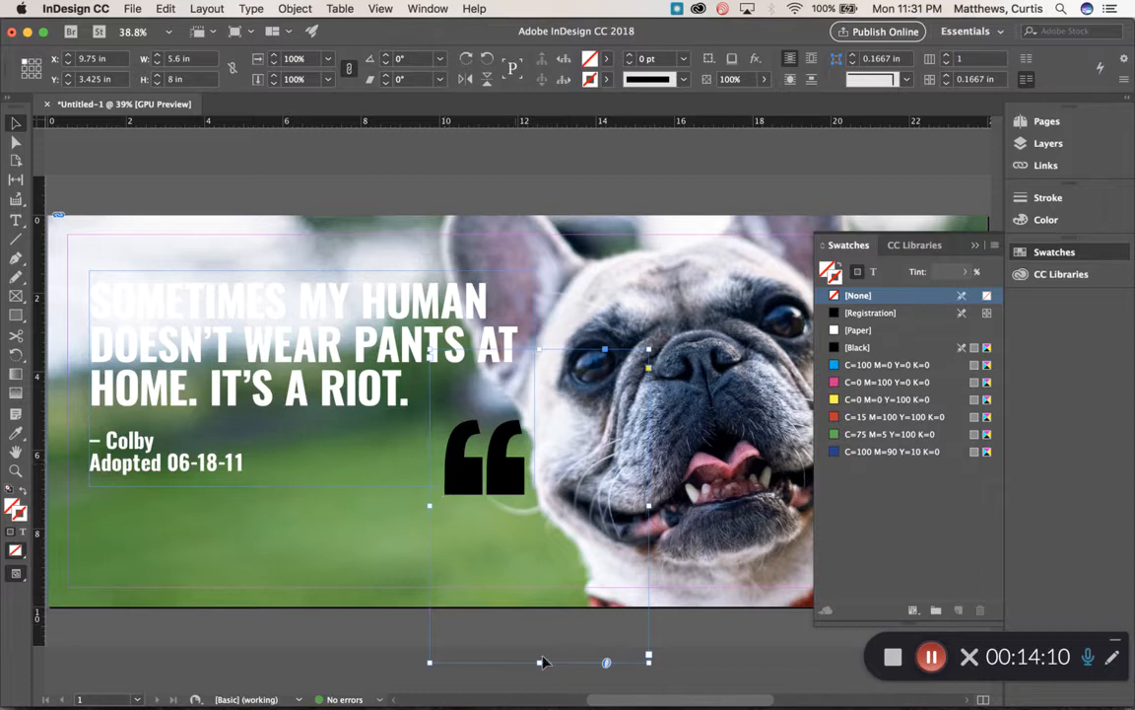
pyautogui.moveTo(509, 480); pyautogui.dragTo(485, 463)
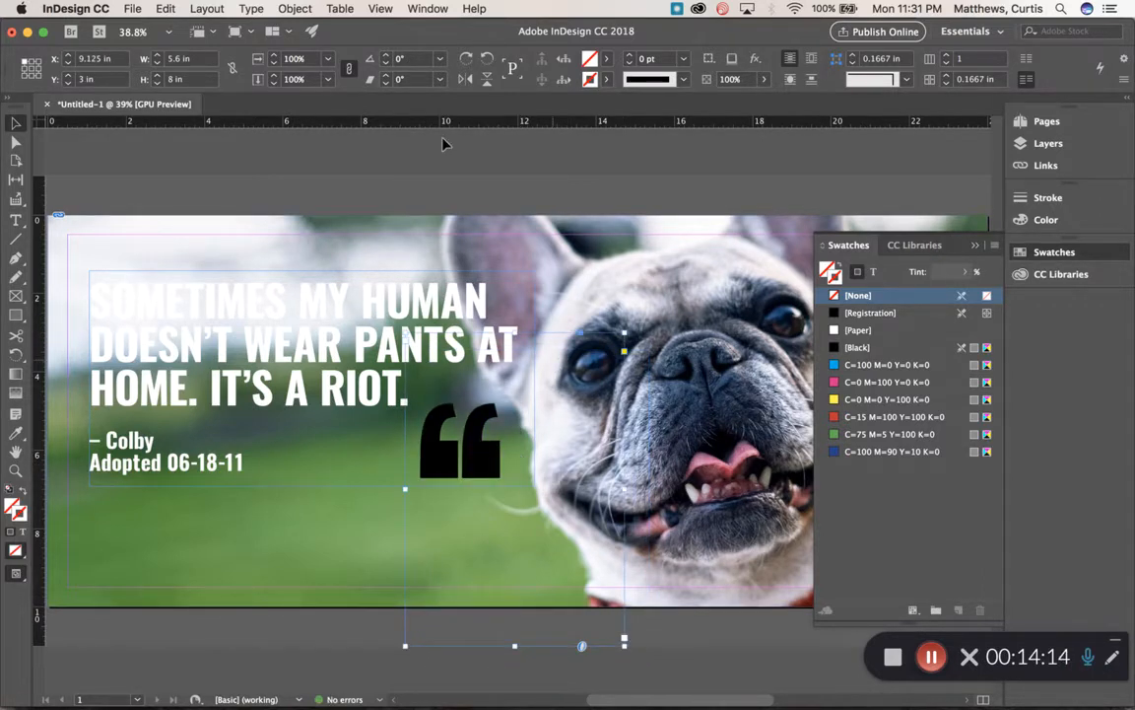
pyautogui.click(251, 9)
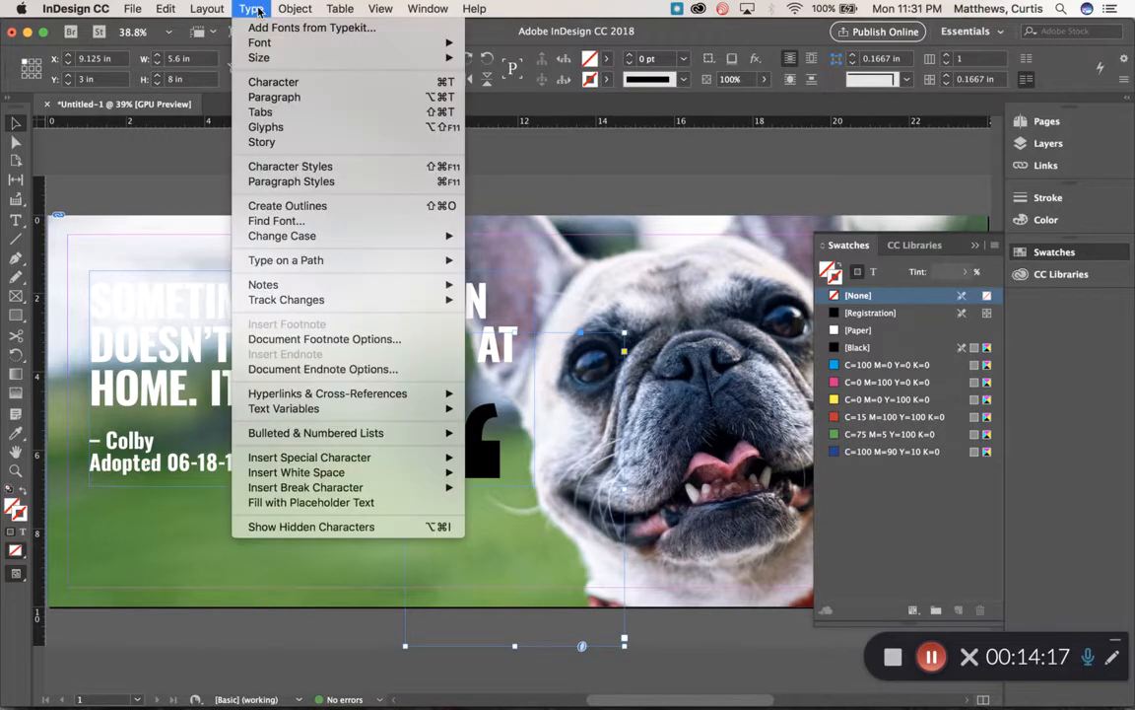
pyautogui.click(303, 206)
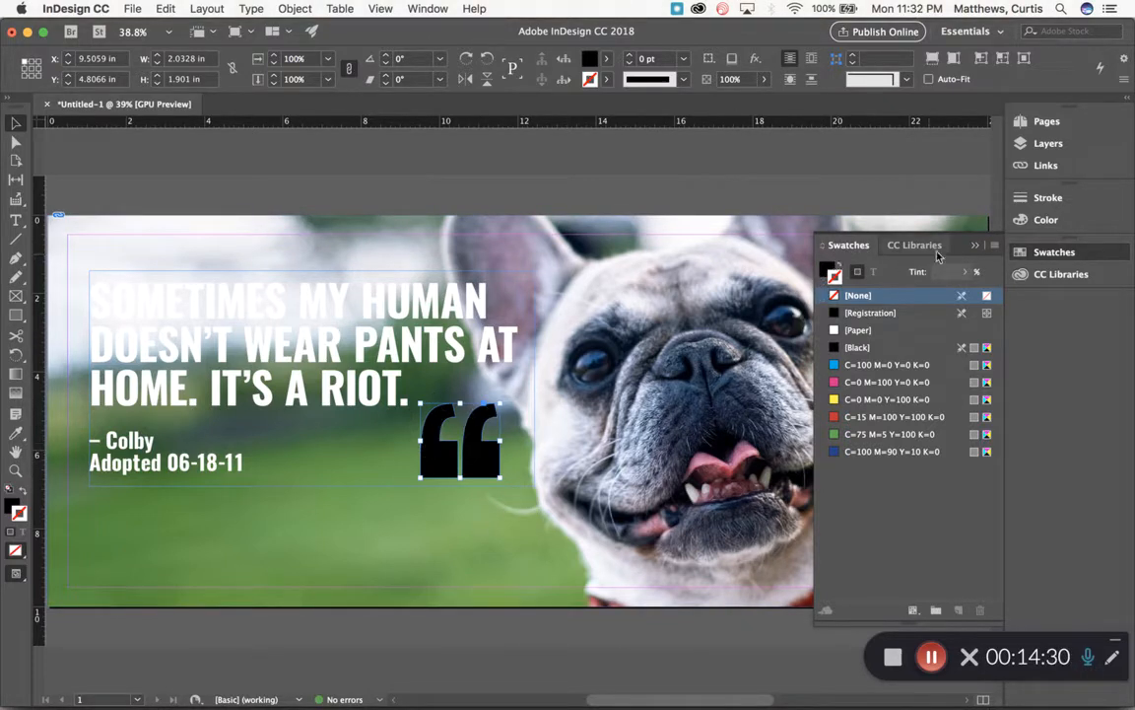
# - Create an orange process swatch with C=0 M=50 Y=100 K=0 and apply it as the outlined quotation marks' fill
pyautogui.click(1052, 254)
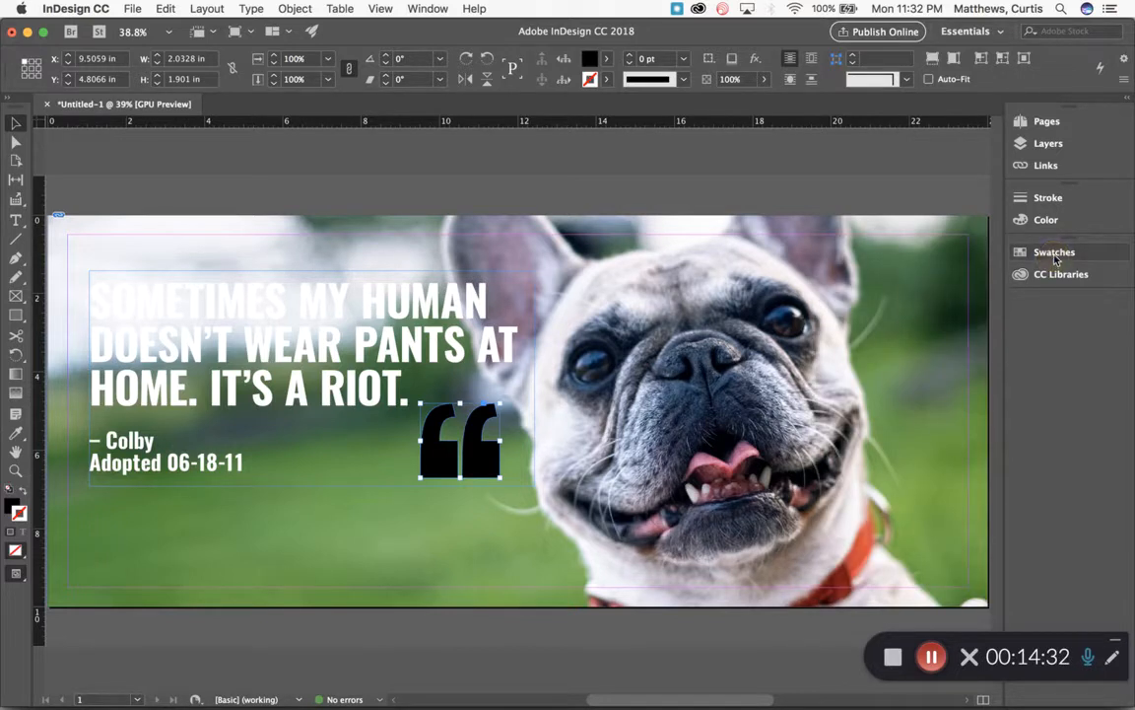
pyautogui.click(1052, 255)
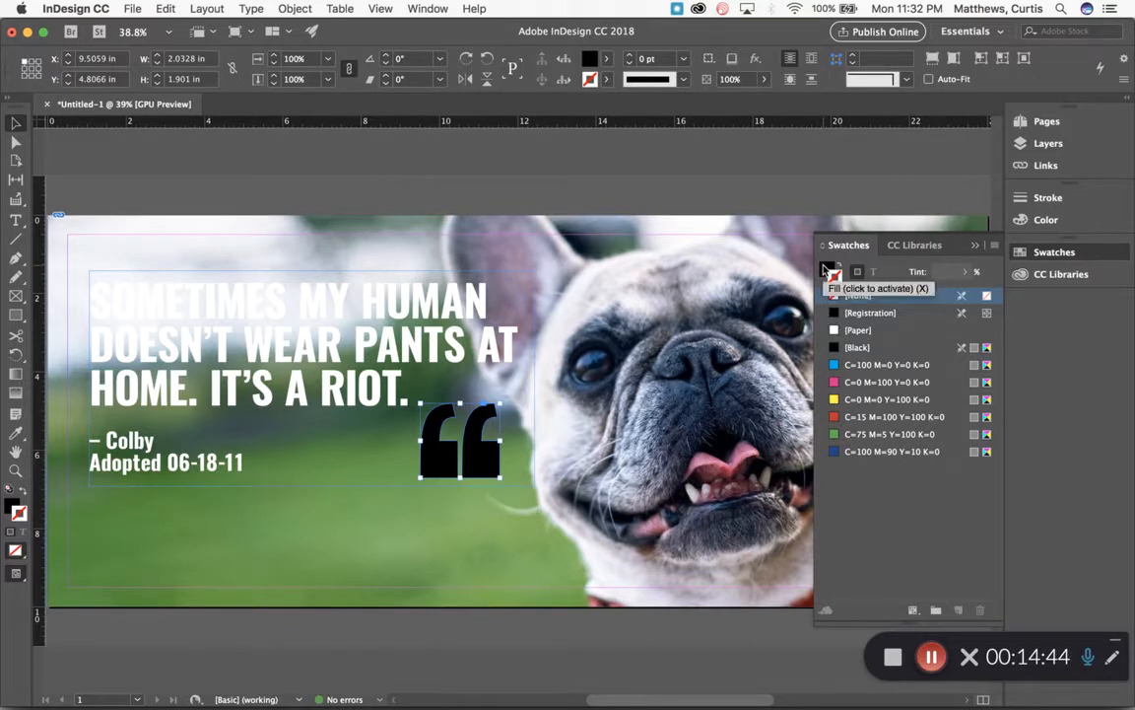
pyautogui.click(825, 269)
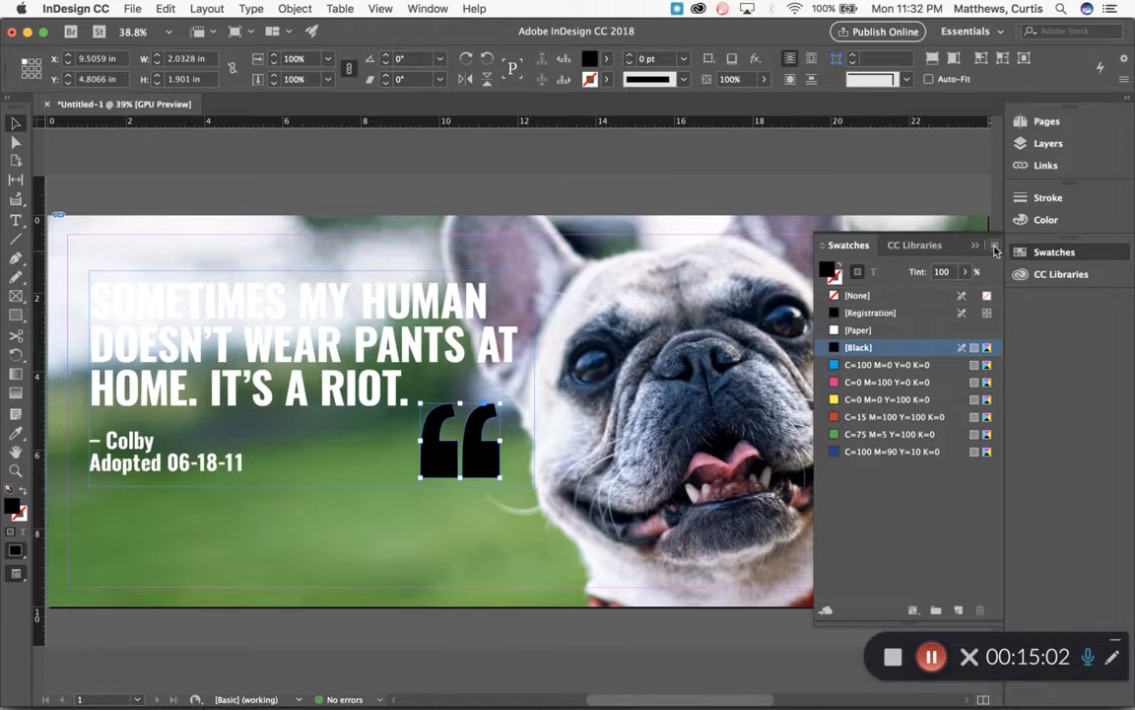
pyautogui.click(995, 247)
pyautogui.click(954, 255)
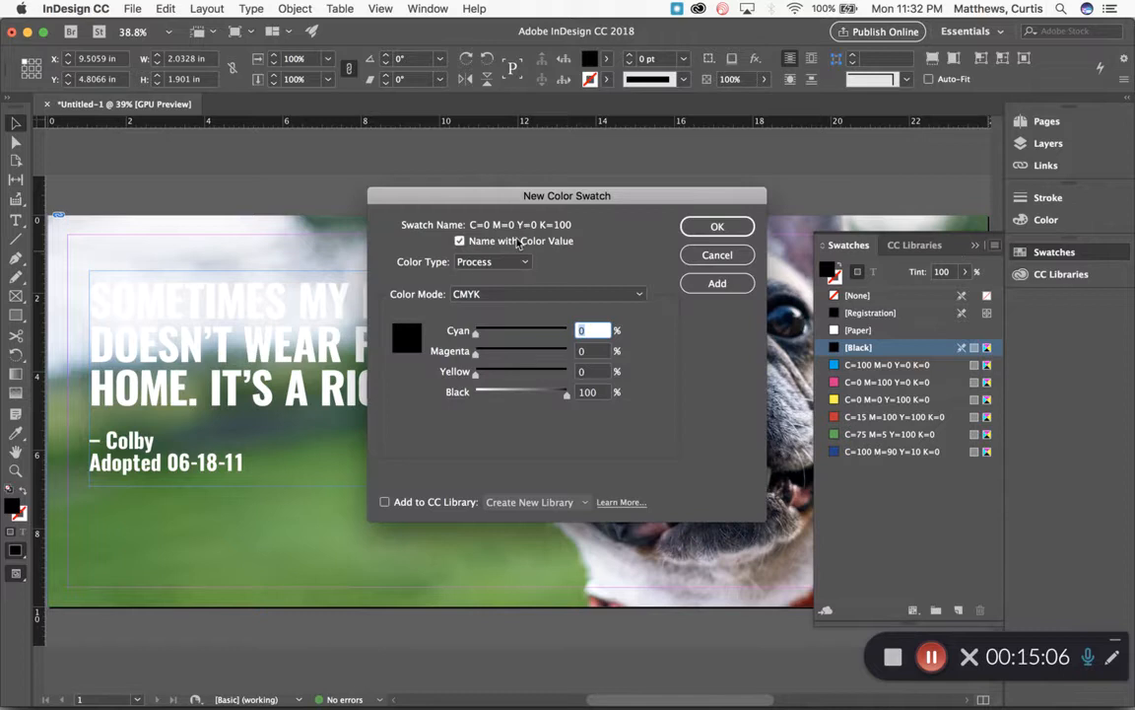
pyautogui.click(596, 351)
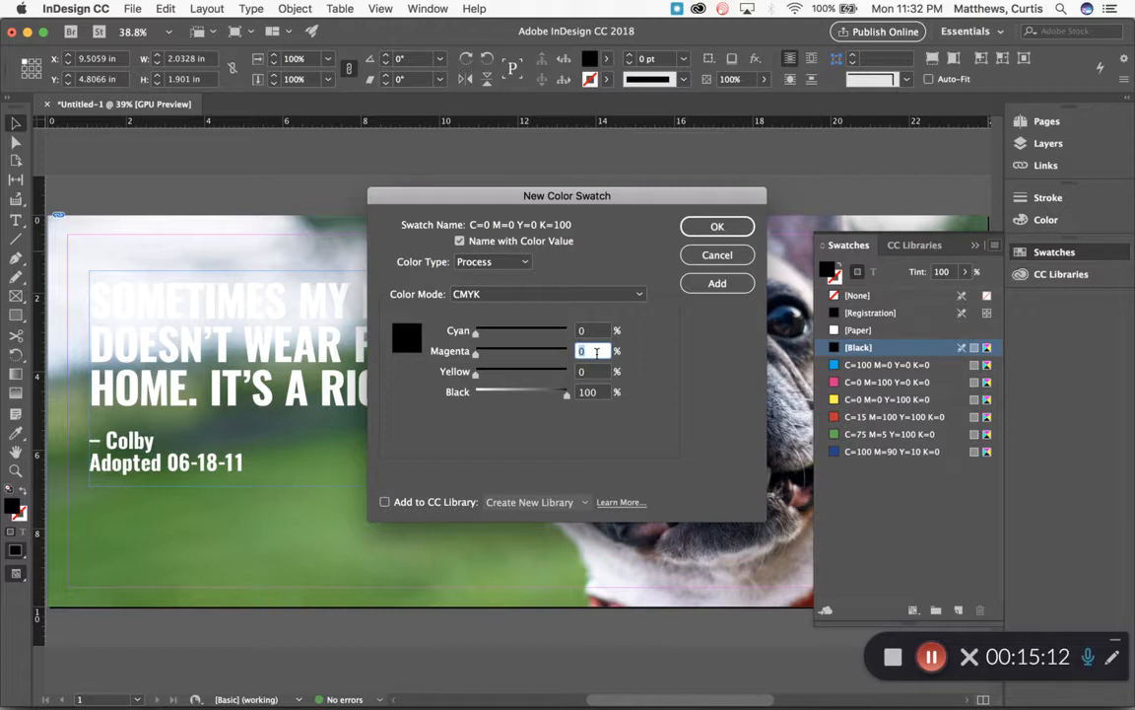
pyautogui.write('50')
pyautogui.press('Tab')
pyautogui.write('100')
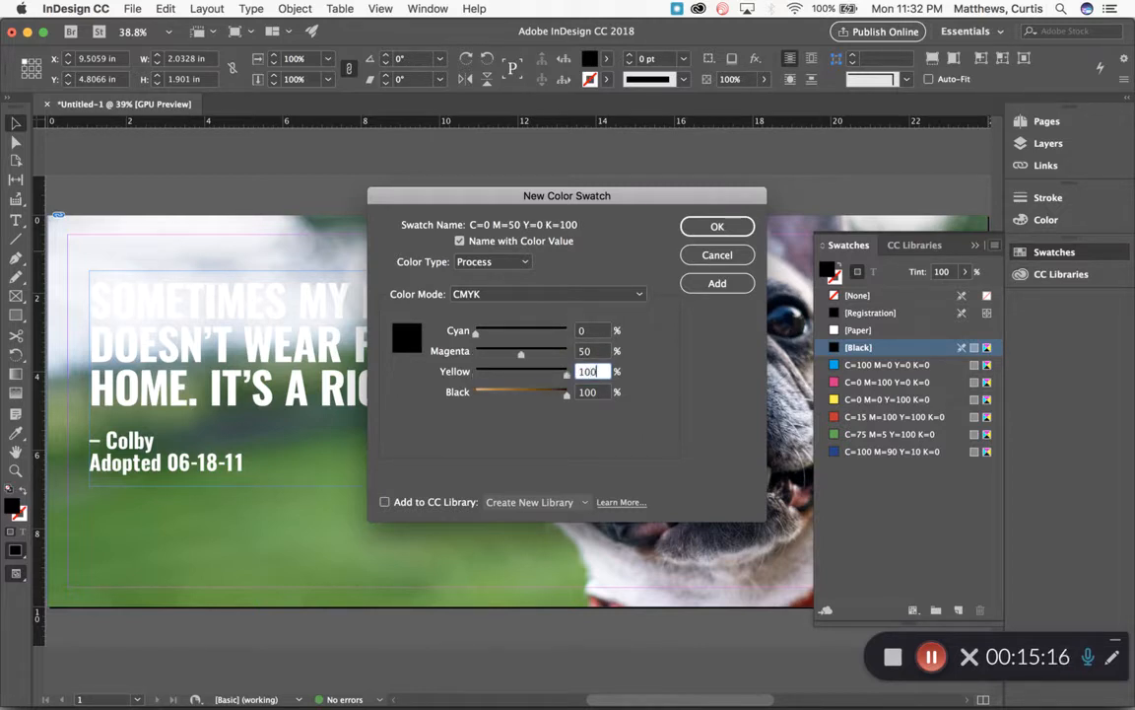
pyautogui.press('Tab')
pyautogui.write('0')
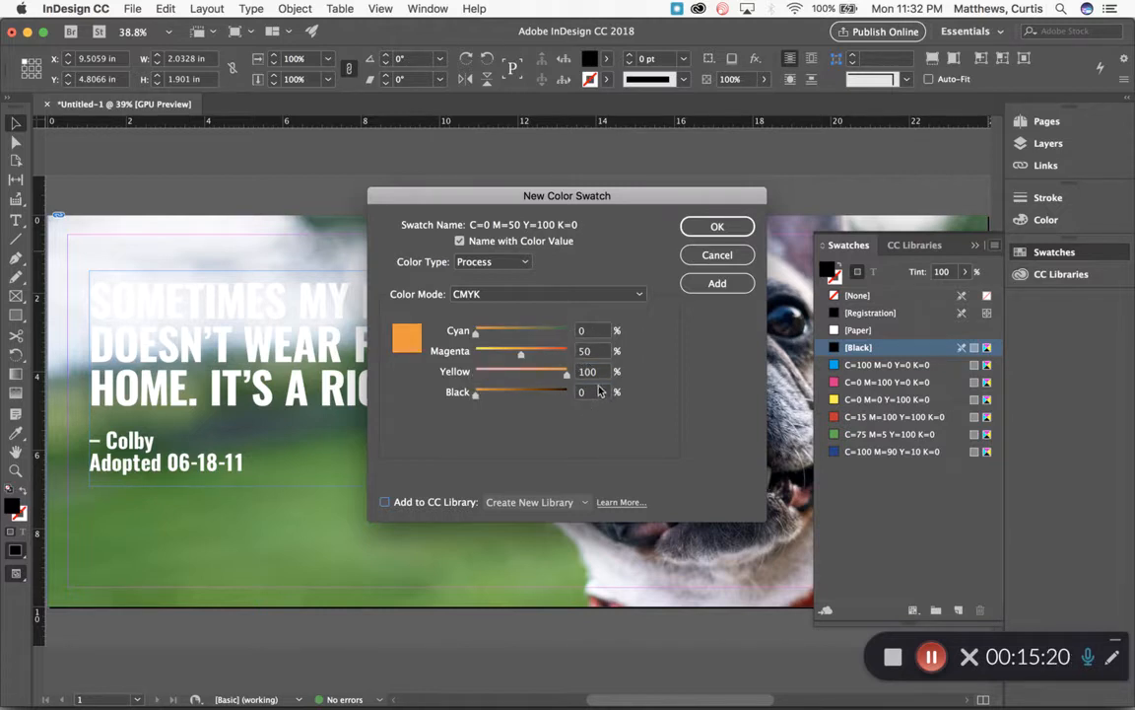
pyautogui.click(709, 227)
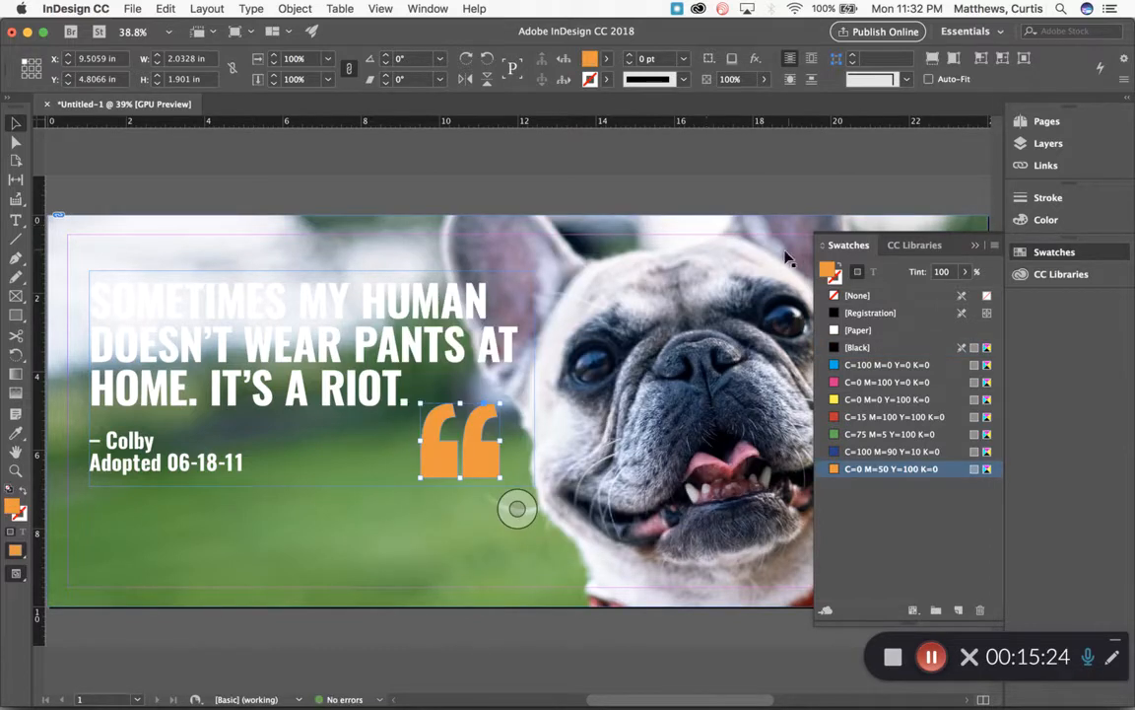
# - Add a yellow CMYK swatch with C=0 M=20 Y=100 K=0, applying it to the outlined quotation marks' fill
pyautogui.click(993, 246)
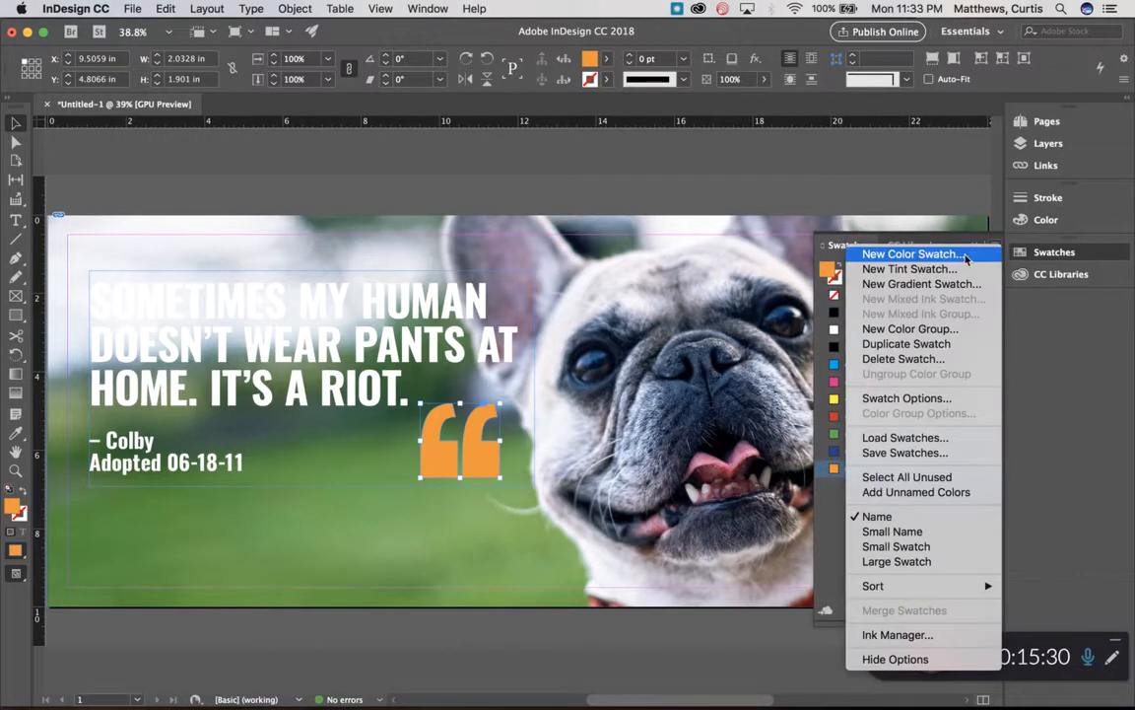
pyautogui.click(961, 259)
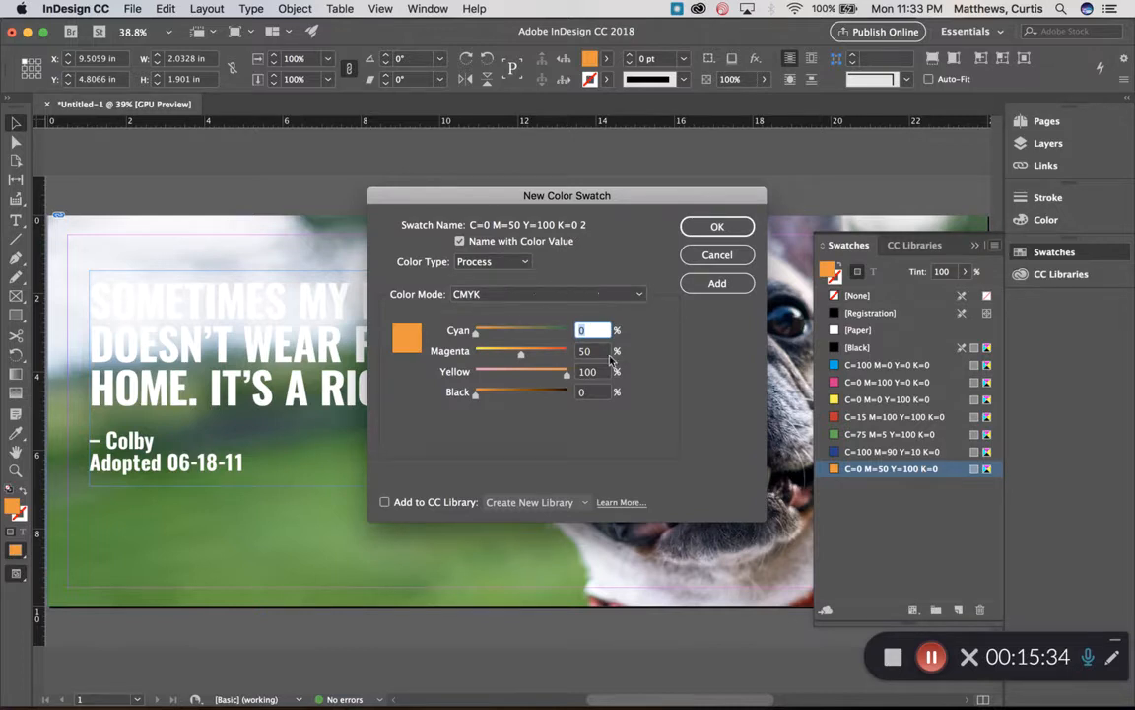
pyautogui.click(599, 350)
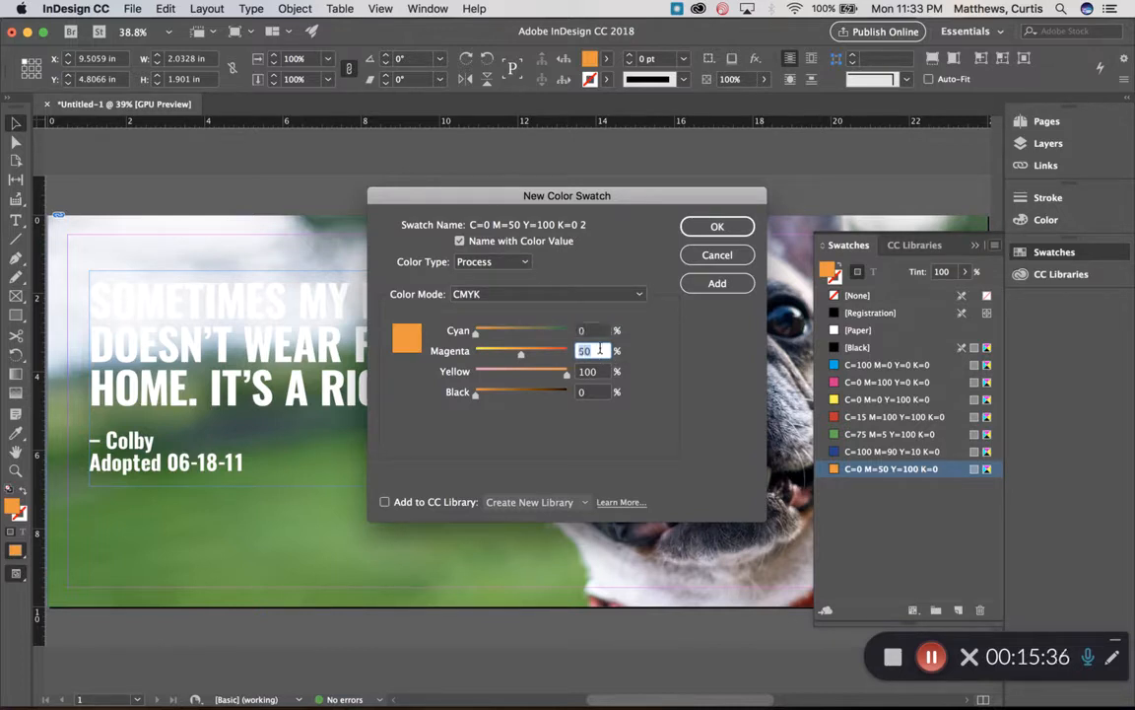
pyautogui.write('20')
pyautogui.press('Tab')
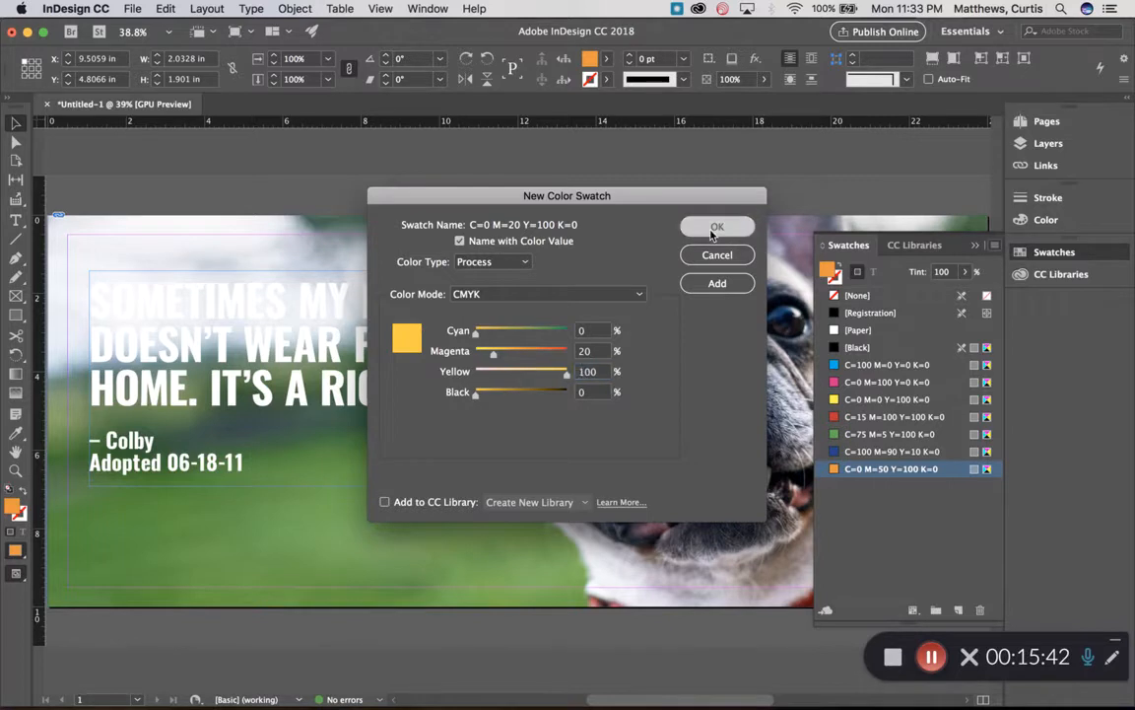
pyautogui.click(716, 230)
# - Add a lime green CMYK swatch with C=30 M=0 Y=100 K=0 as the fill of the outlined quotation marks
pyautogui.click(994, 245)
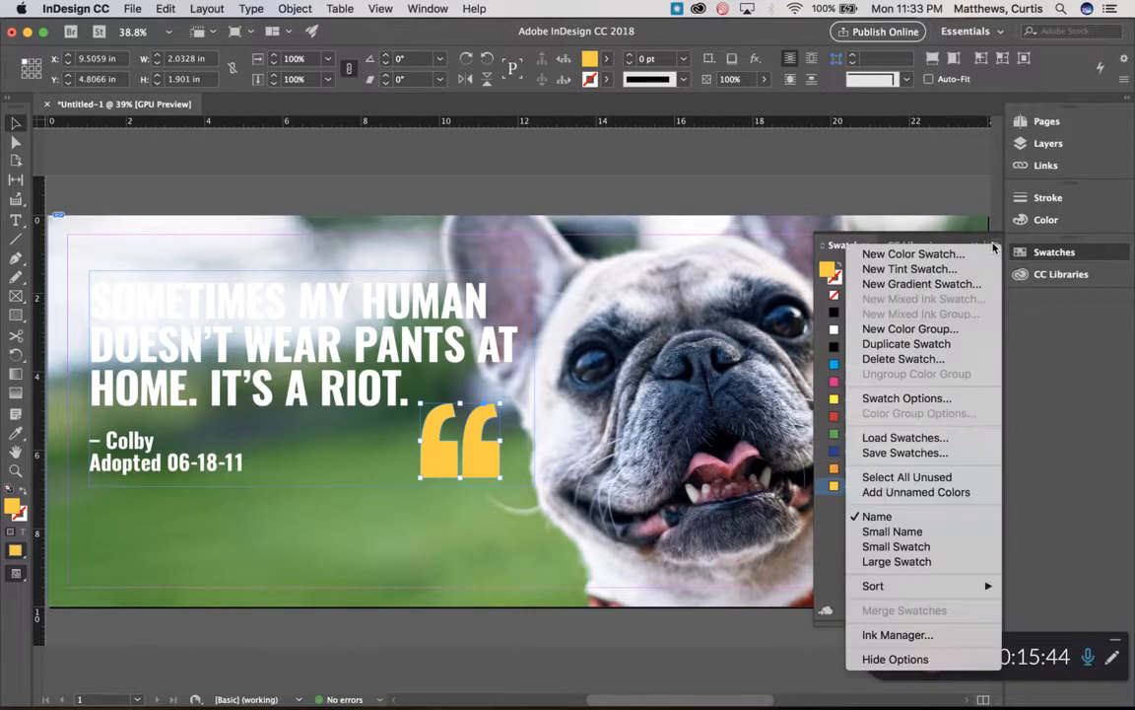
pyautogui.click(963, 253)
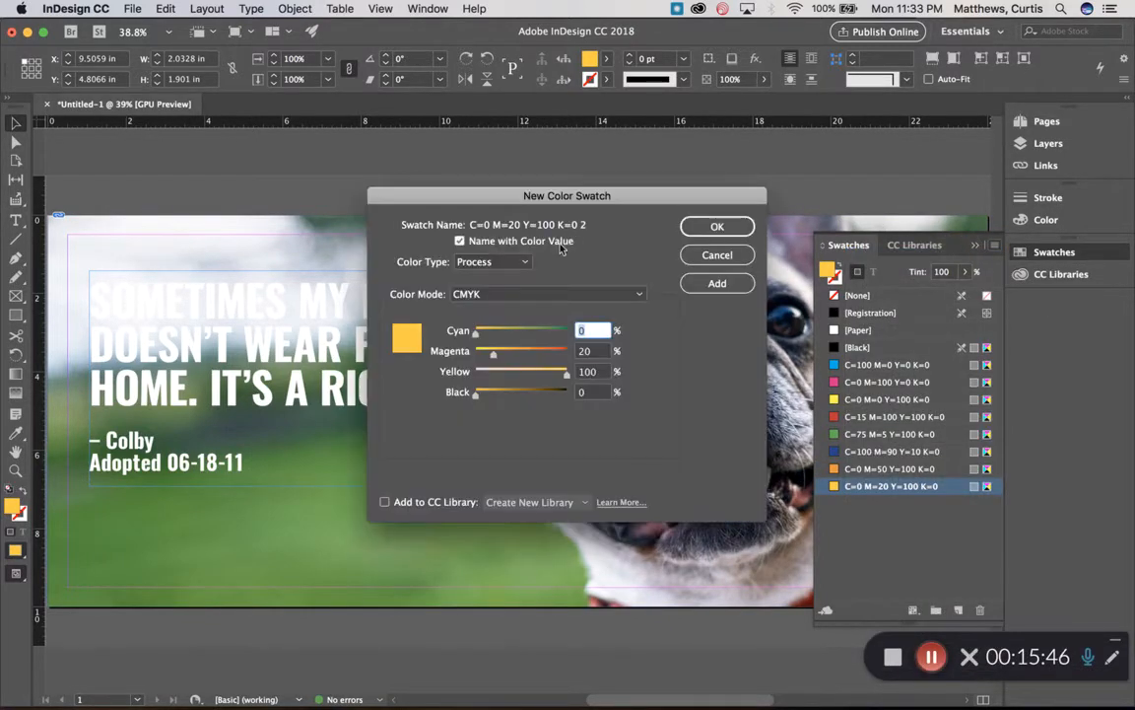
pyautogui.write('30')
pyautogui.press('Tab')
pyautogui.write('0')
pyautogui.press('Tab')
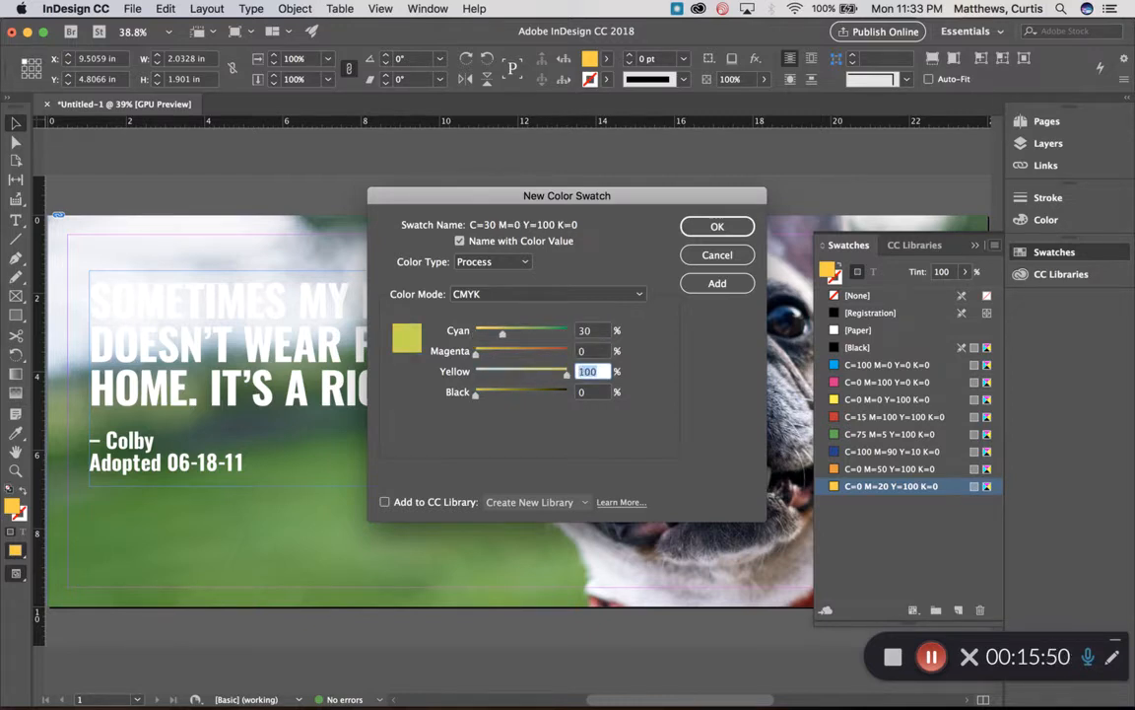
pyautogui.click(717, 227)
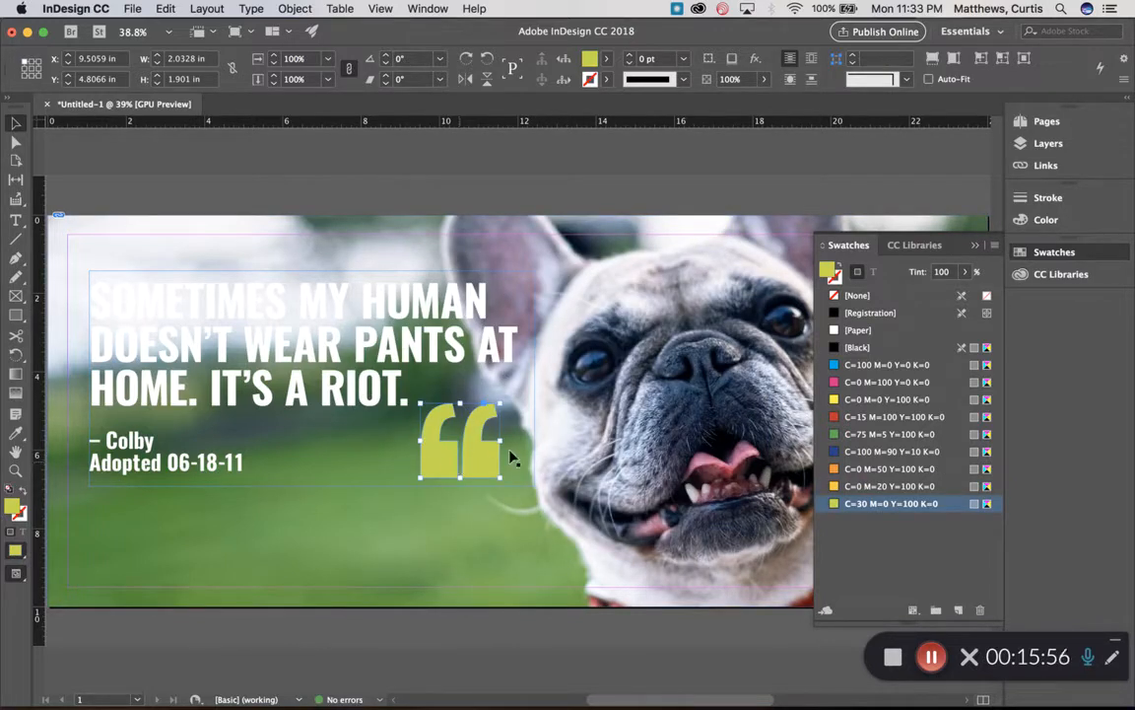
# - Fill the outlined quotation marks with the orange C=0 M=50 Y=100 K=0 swatch and move them to X 0.5 in, Y 1.875 in
pyautogui.click(836, 473)
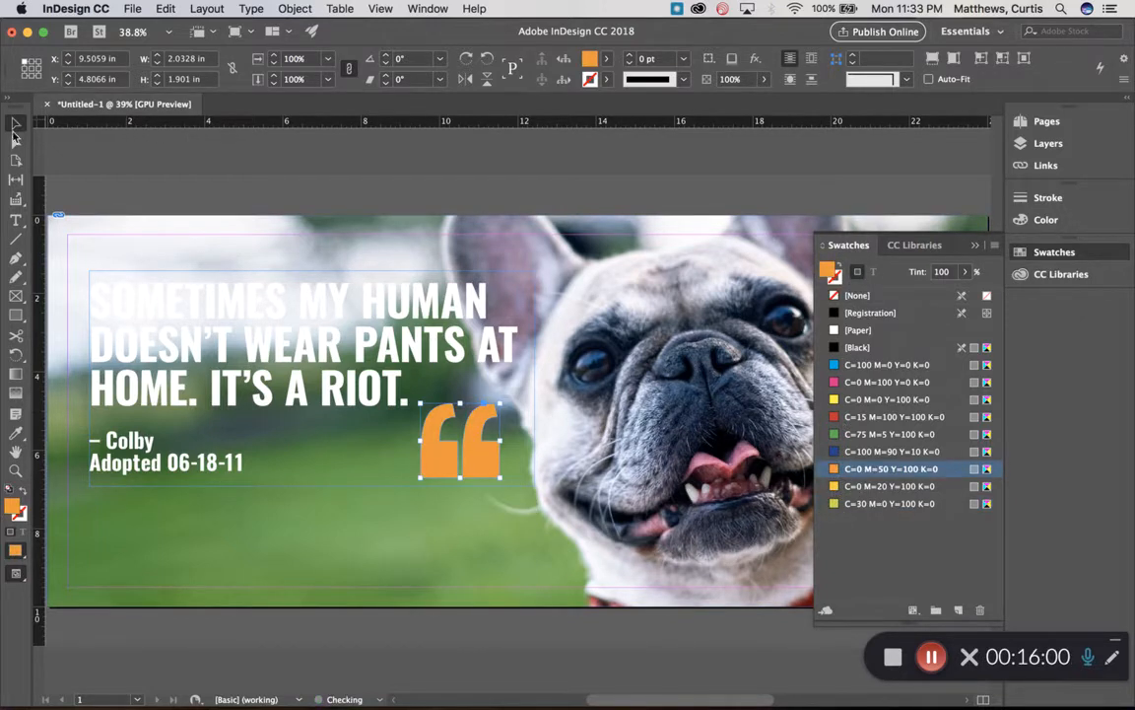
pyautogui.click(135, 156)
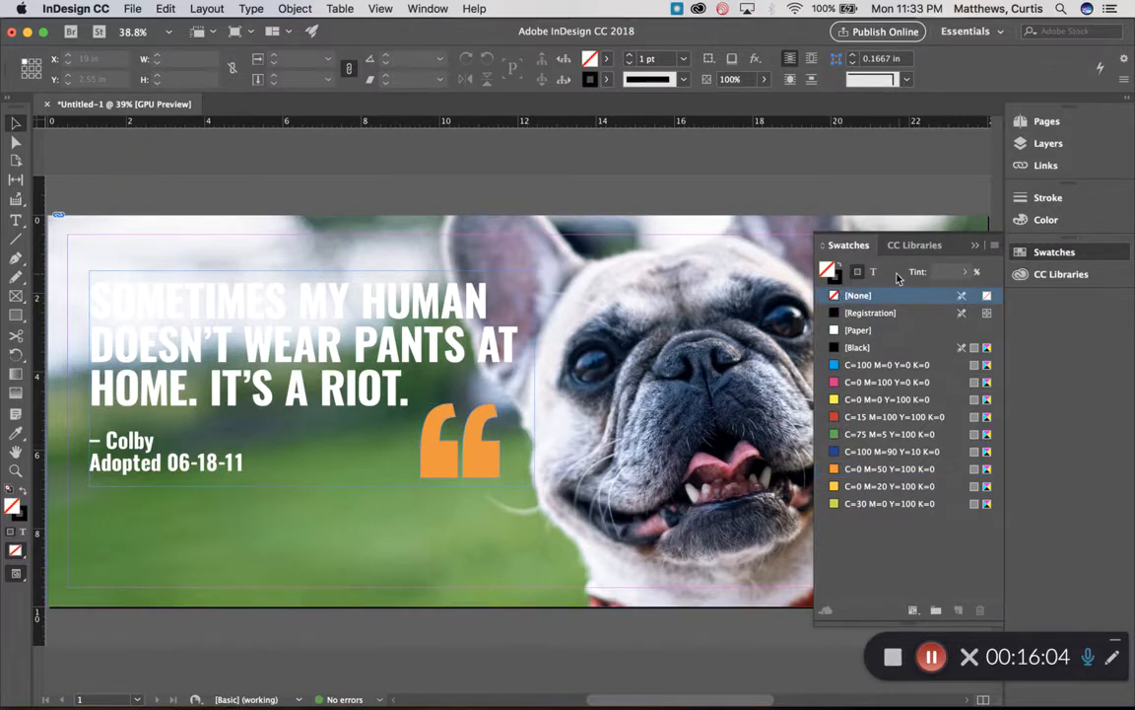
pyautogui.click(1049, 253)
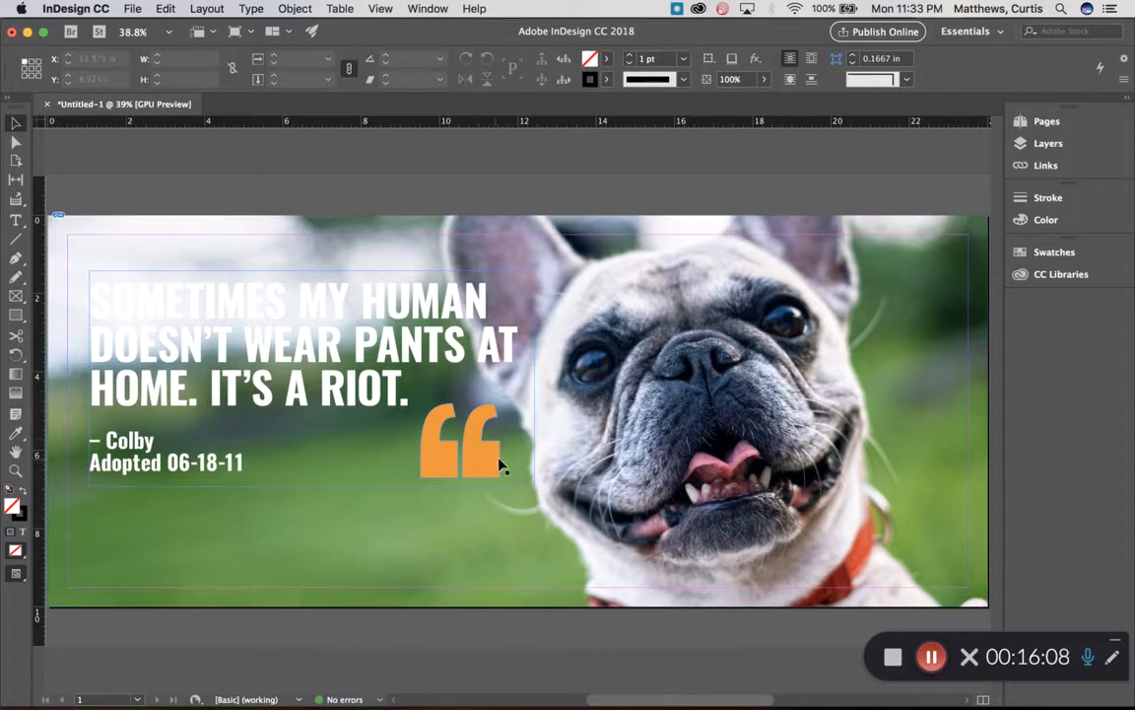
pyautogui.moveTo(473, 466); pyautogui.dragTo(121, 351)
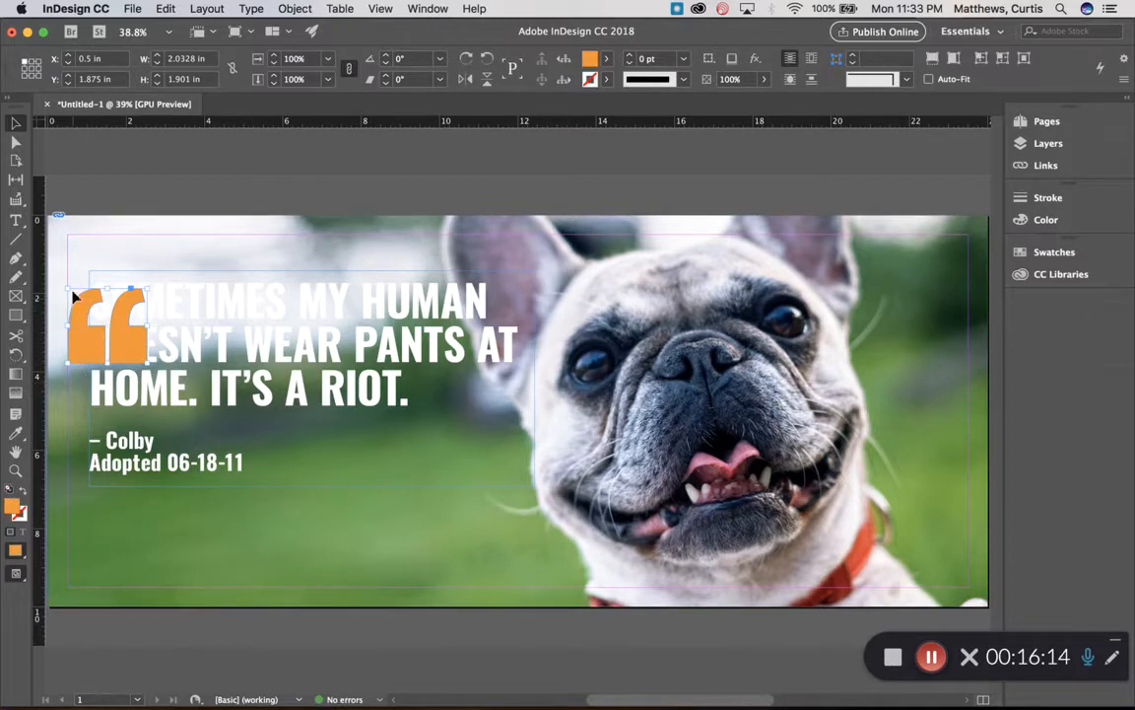
pyautogui.click(258, 187)
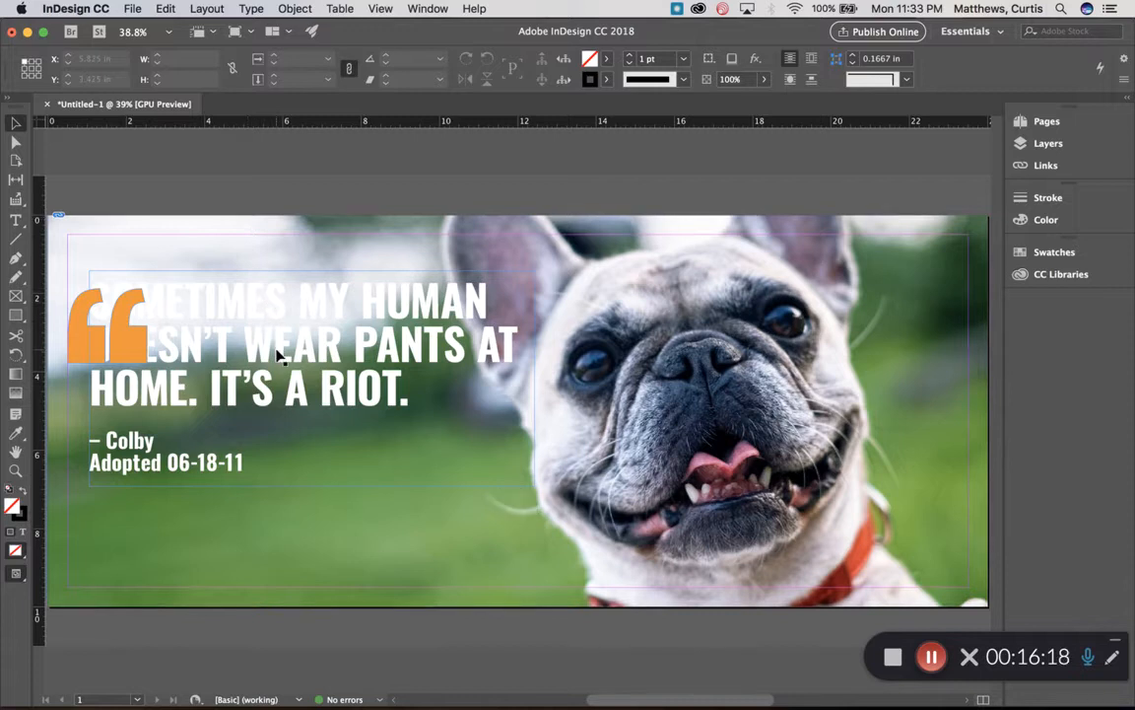
# - Move the headline text frame just beside the opening quotation marks, at X 2.7167 in, Y 2.55 in
pyautogui.moveTo(278, 357); pyautogui.dragTo(340, 394)
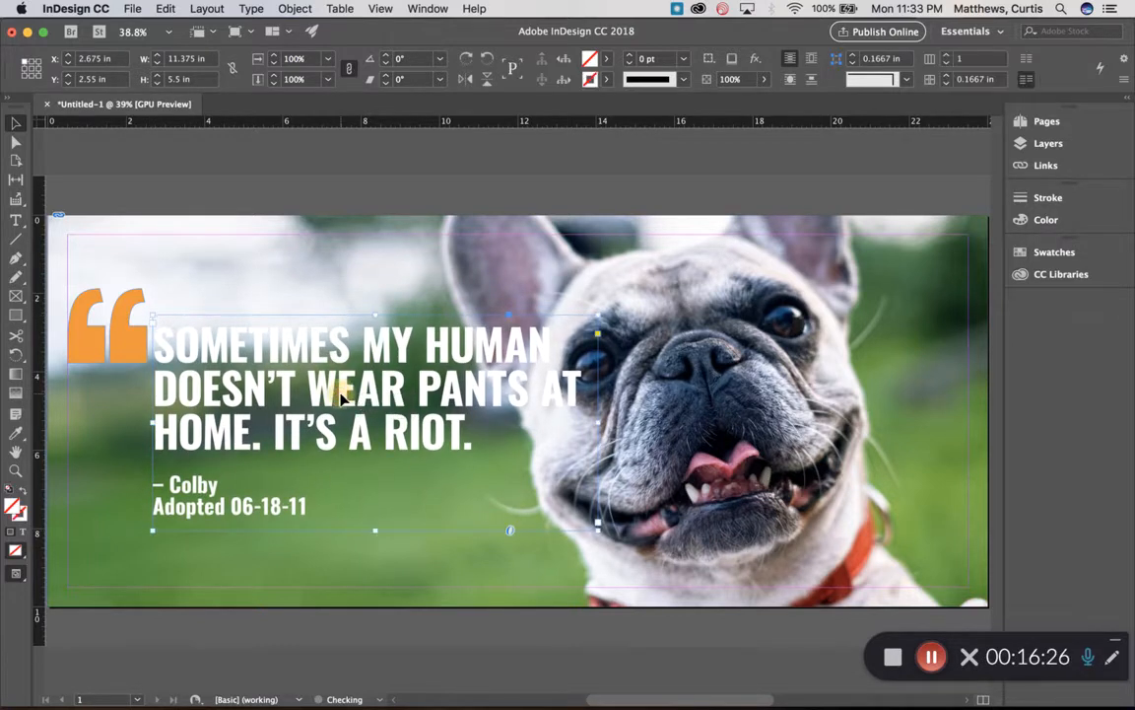
pyautogui.click(244, 185)
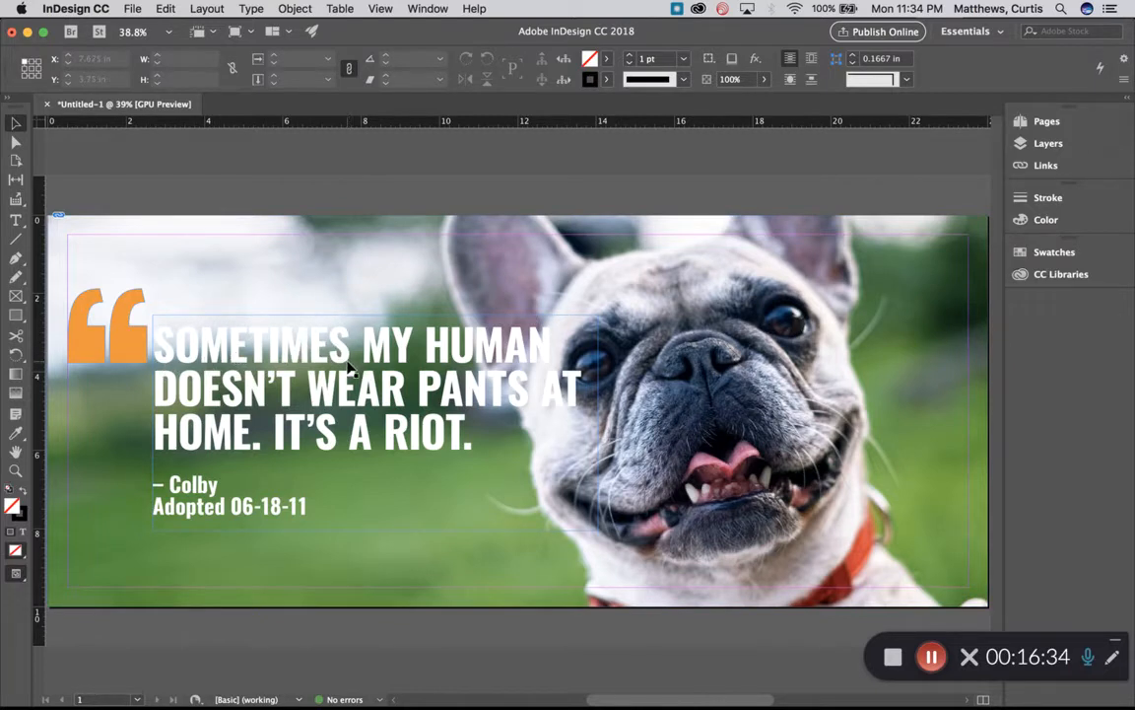
pyautogui.click(274, 359)
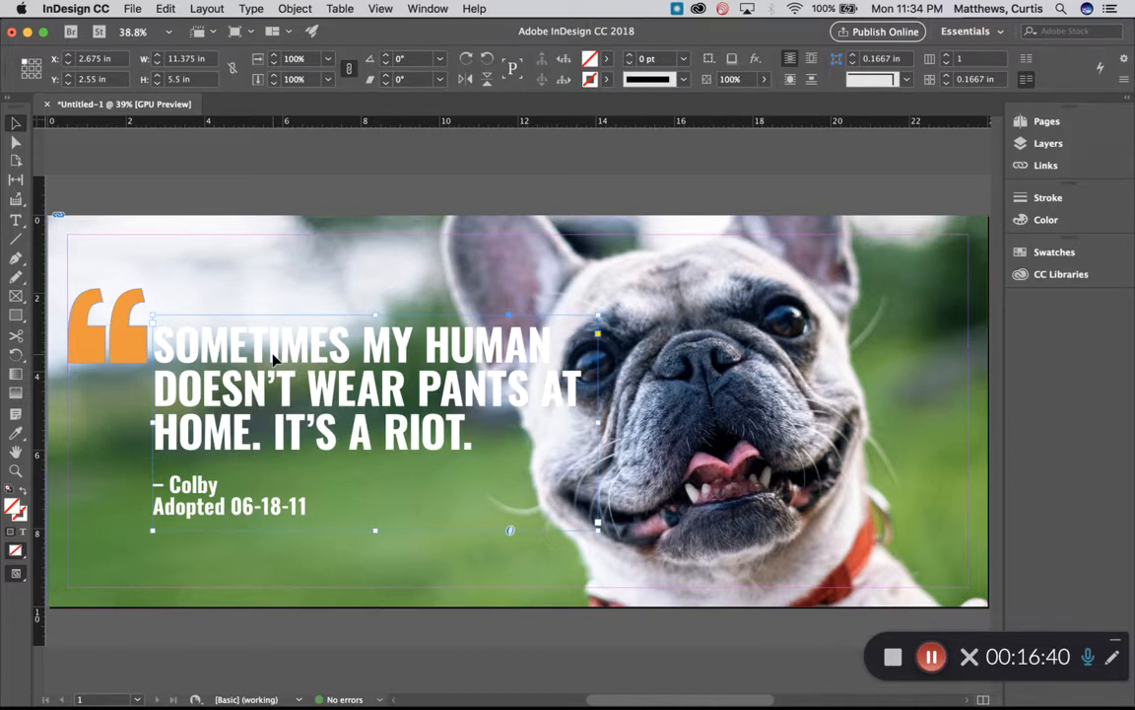
pyautogui.press('Right')
pyautogui.press('Right')
pyautogui.press('Right')
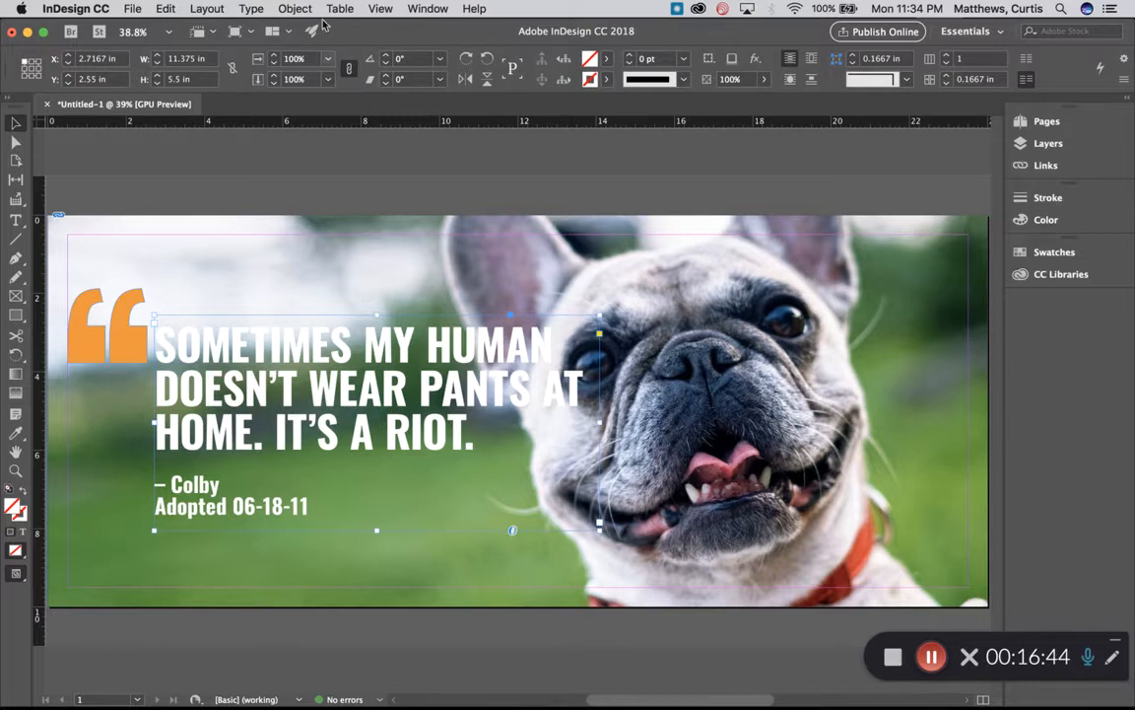
pyautogui.click(339, 202)
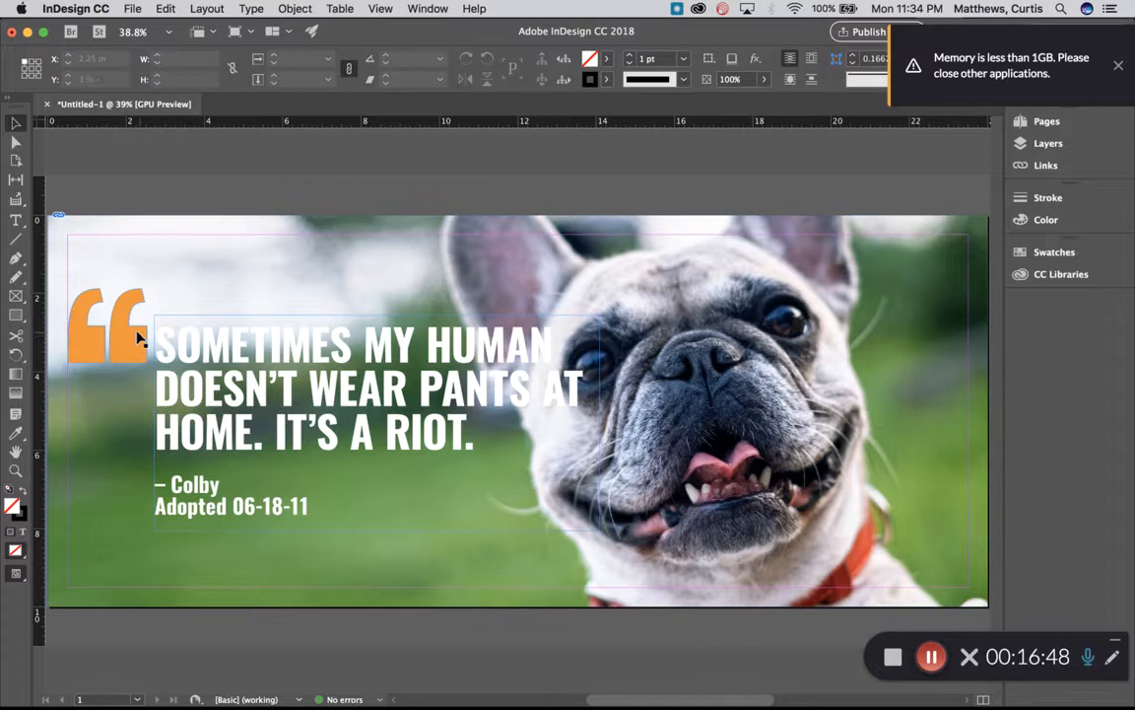
pyautogui.click(1119, 68)
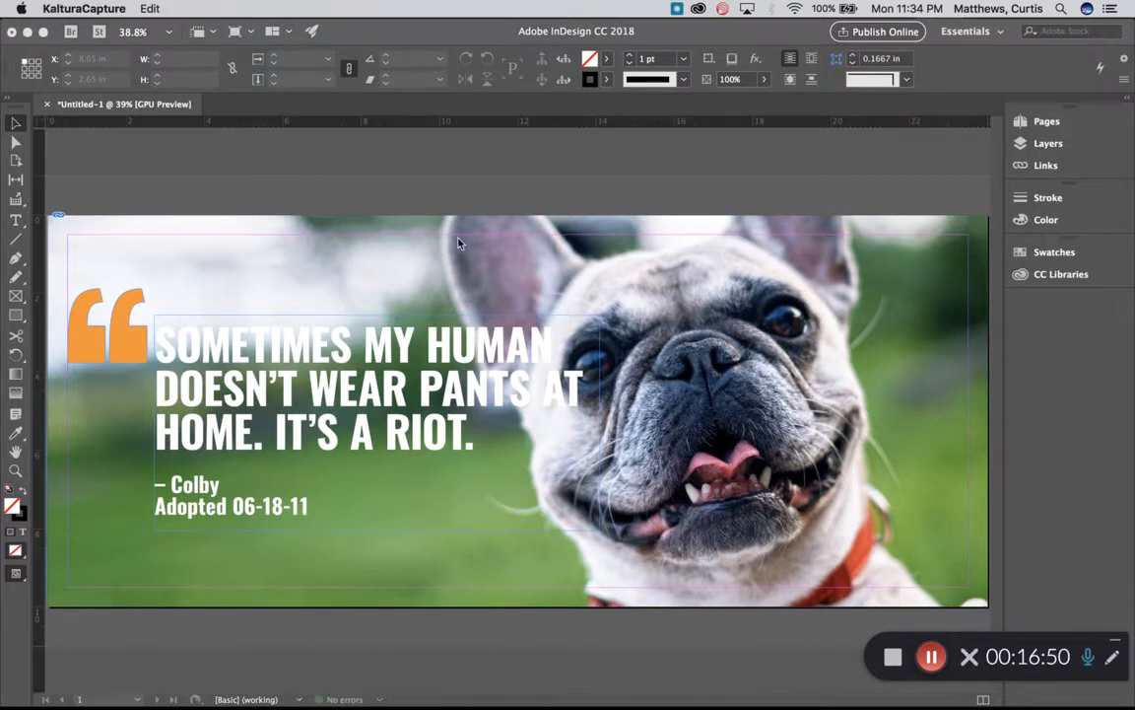
# - Copy the orange opening quotation marks and paste a duplicate onto the page
pyautogui.click(118, 350)
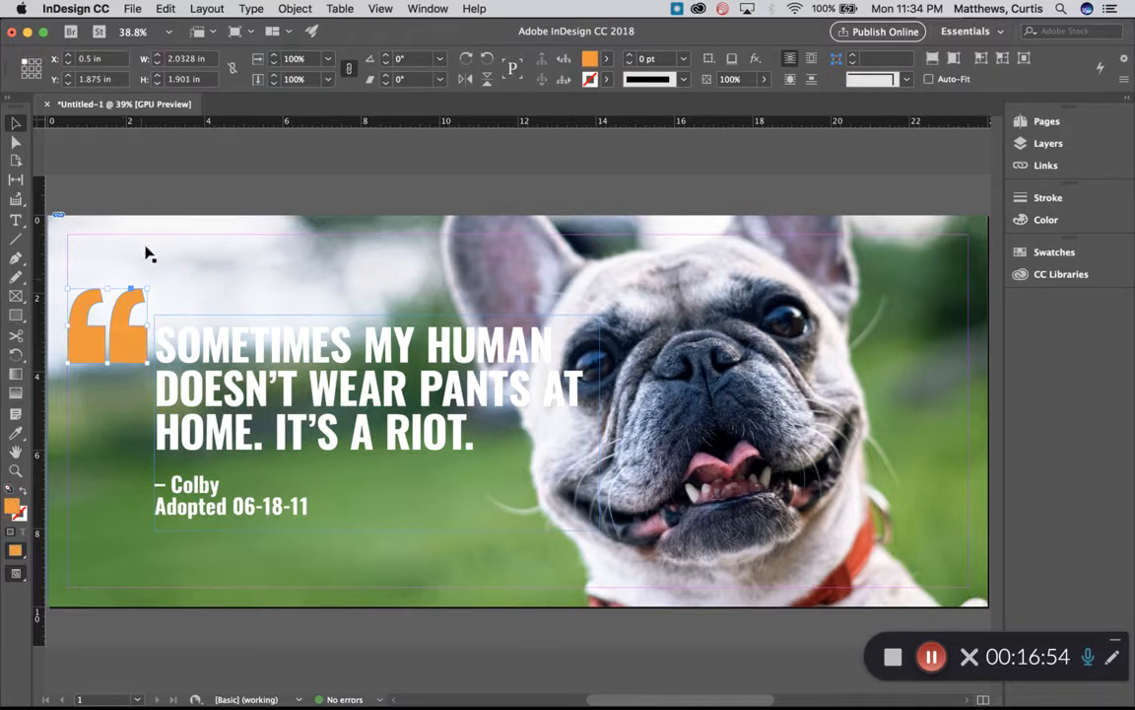
pyautogui.click(166, 9)
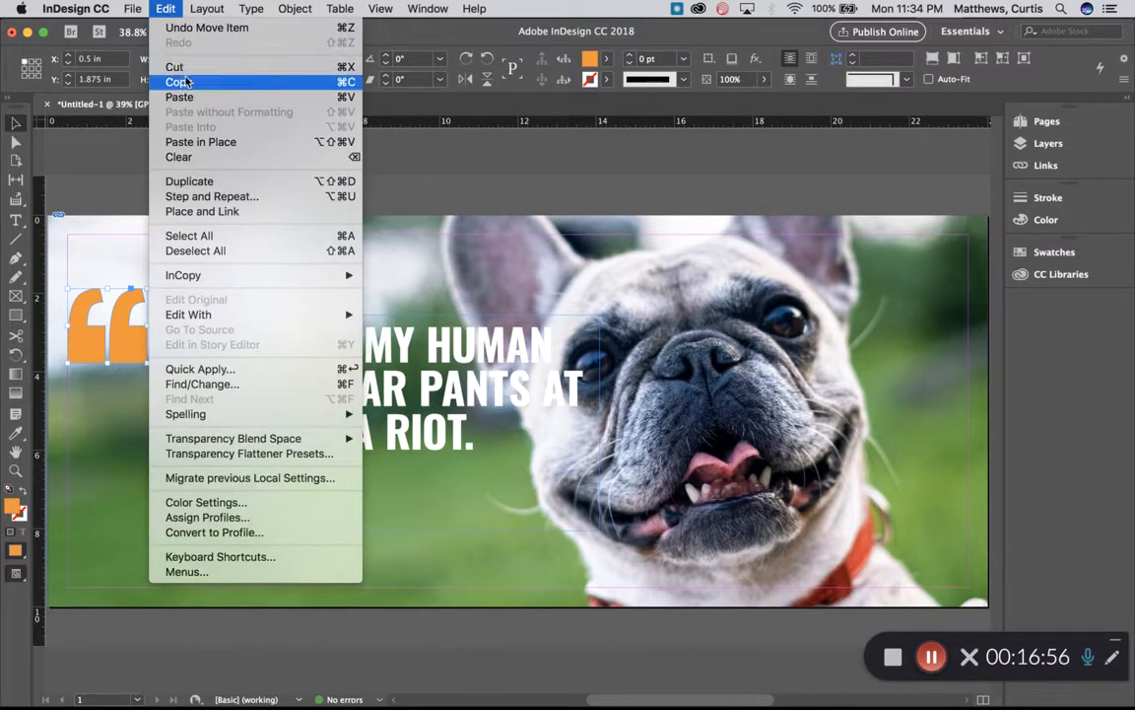
pyautogui.click(165, 9)
pyautogui.click(165, 9)
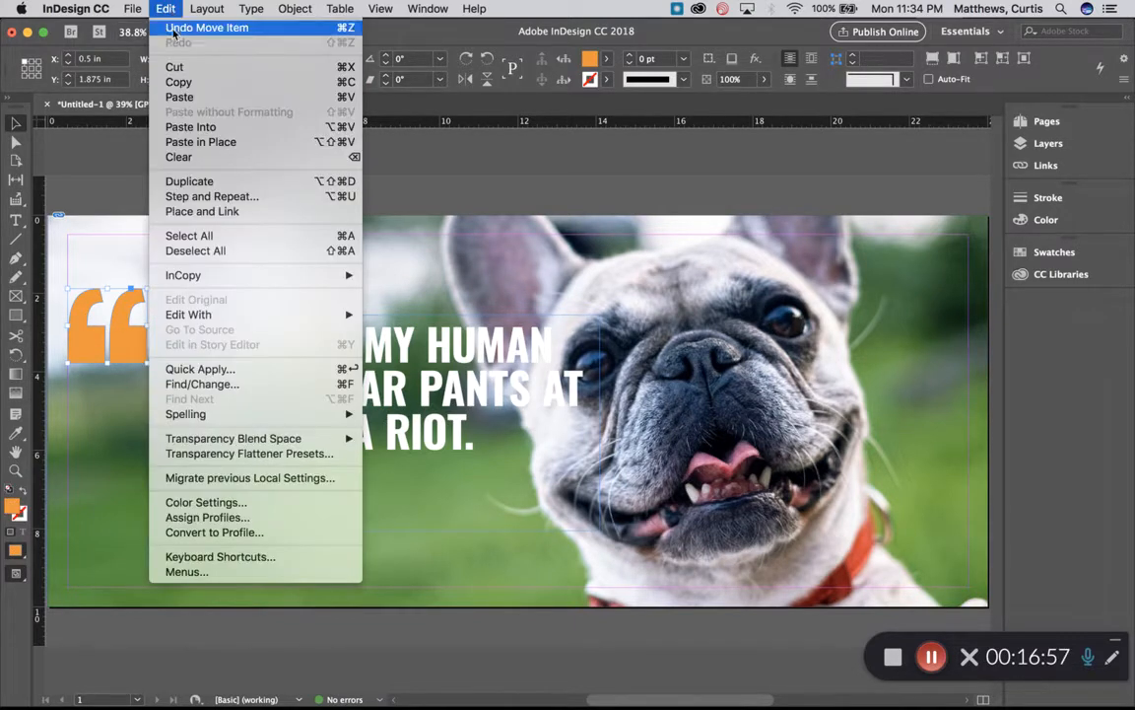
pyautogui.click(179, 96)
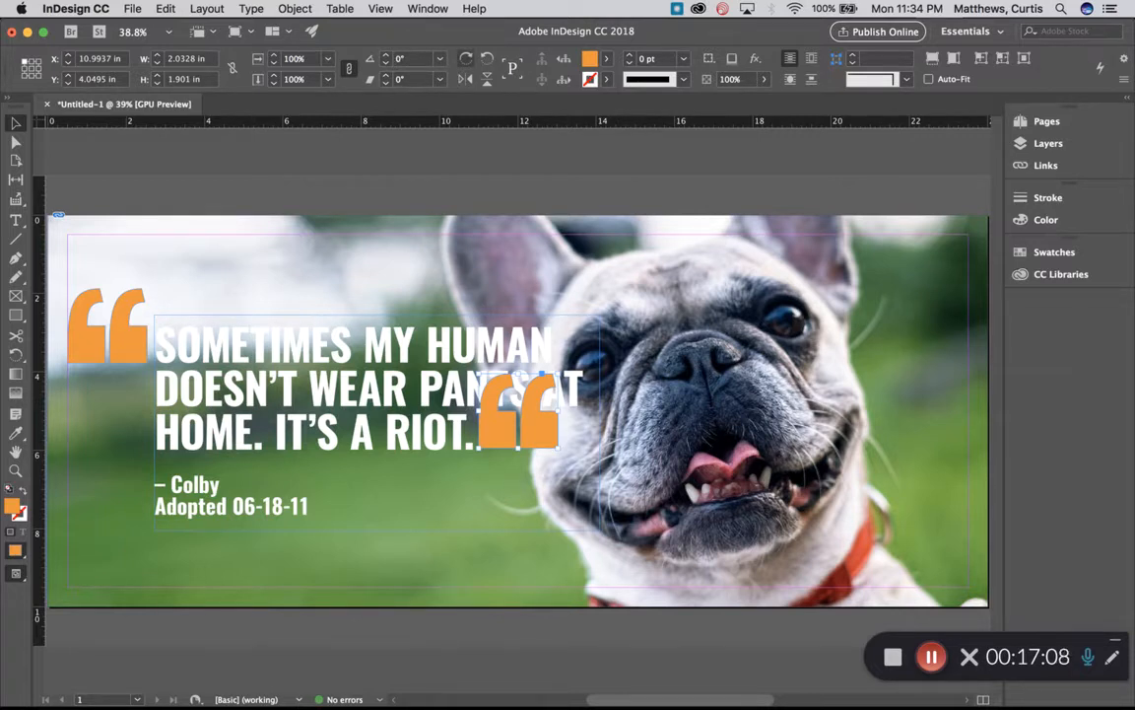
# - Rotate the pasted quotation marks 180° and place them as closing marks just after "RIOT." in the headline
pyautogui.click(466, 59)
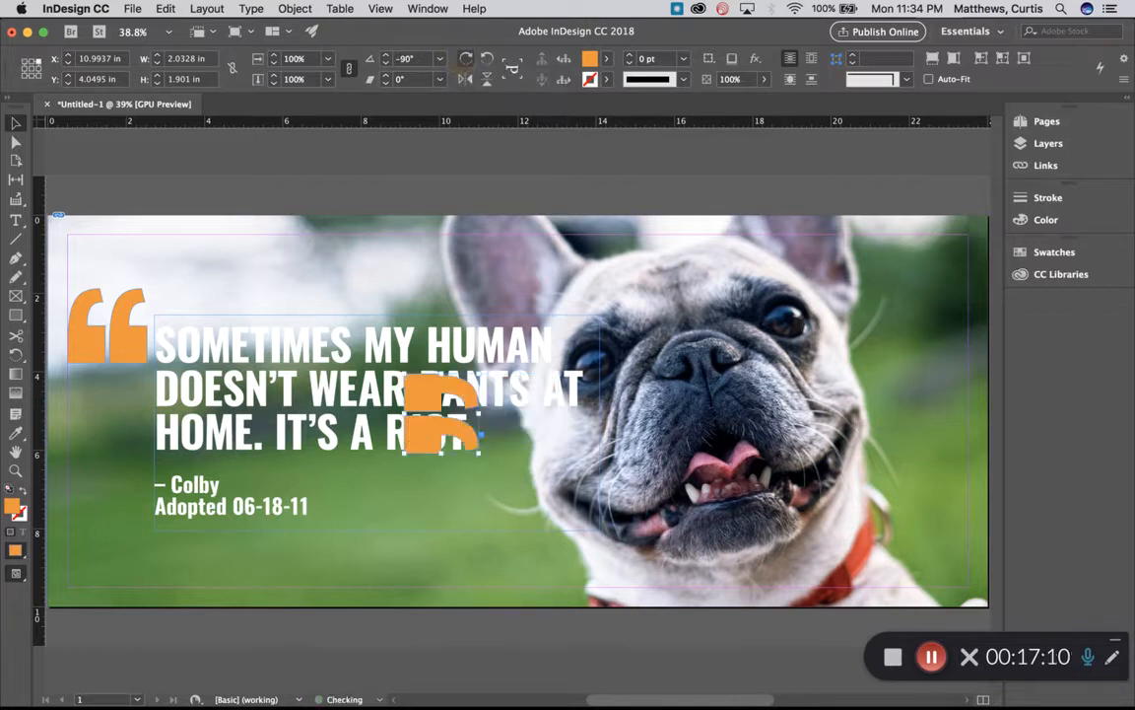
pyautogui.click(465, 59)
pyautogui.moveTo(414, 318); pyautogui.dragTo(502, 434)
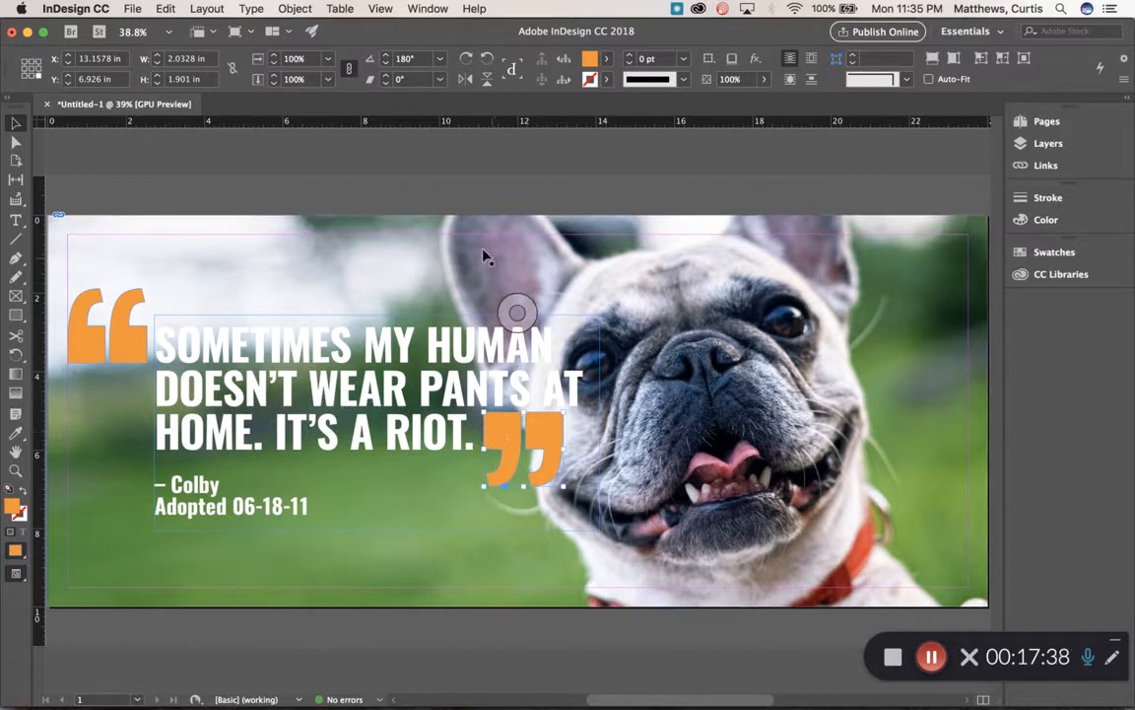
pyautogui.click(363, 198)
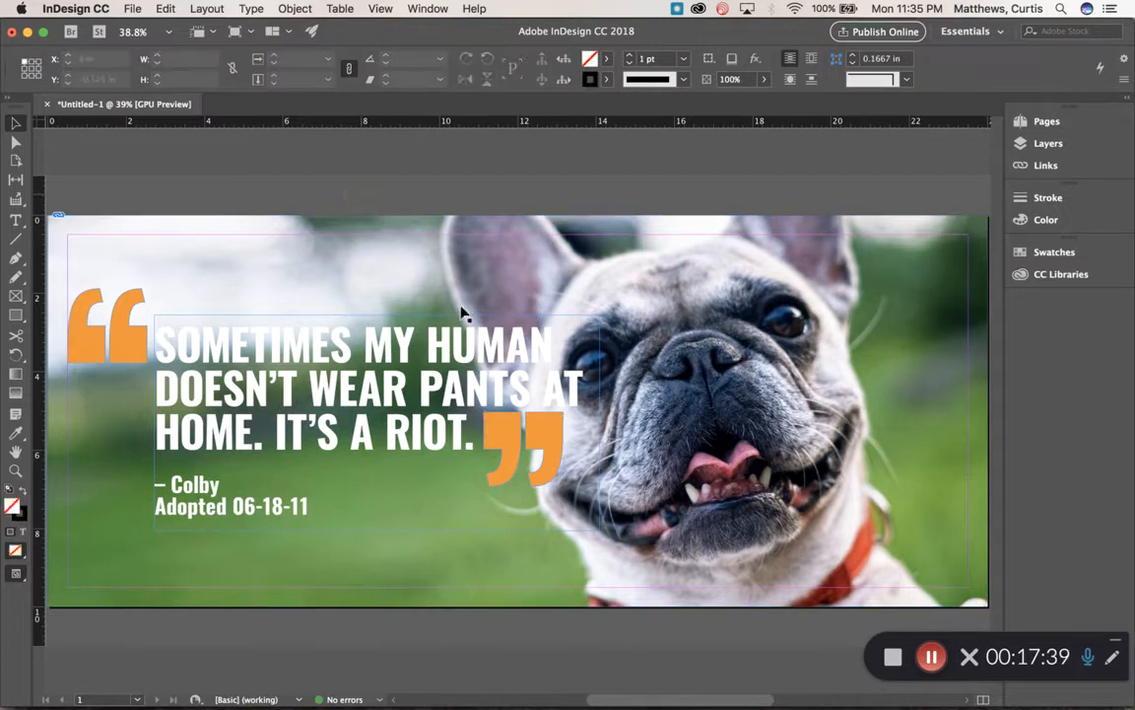
# - Group the opening quotation marks, closing quotation marks and headline text frame
pyautogui.click(505, 433)
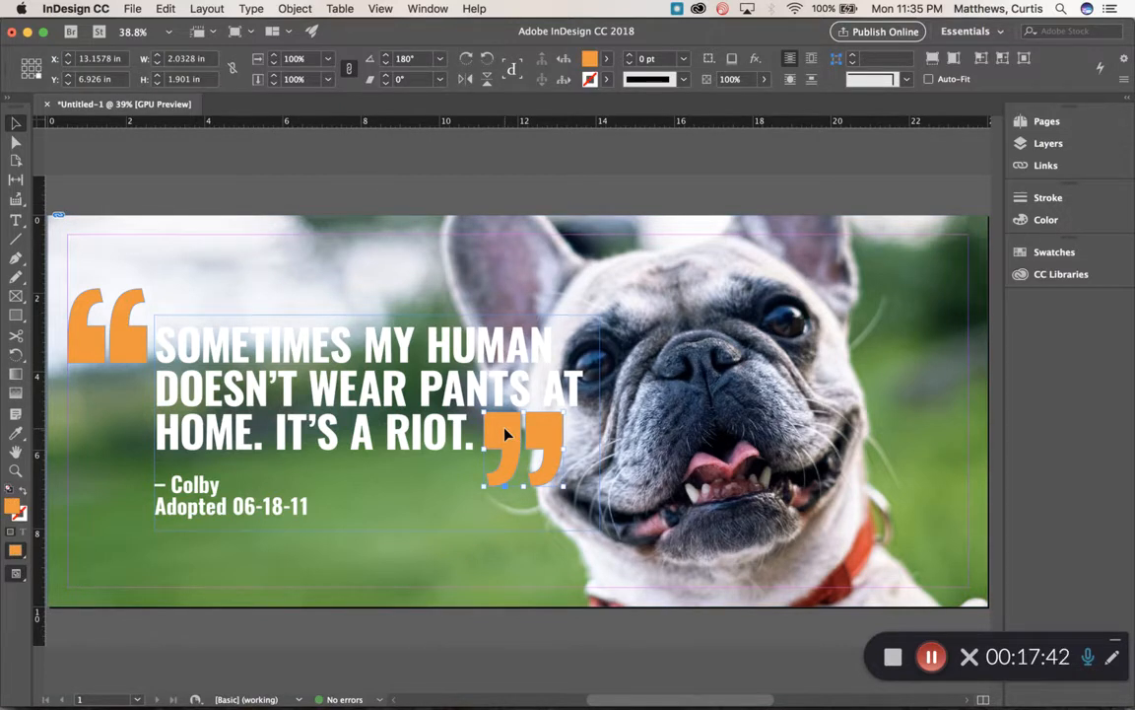
pyautogui.click(126, 347)
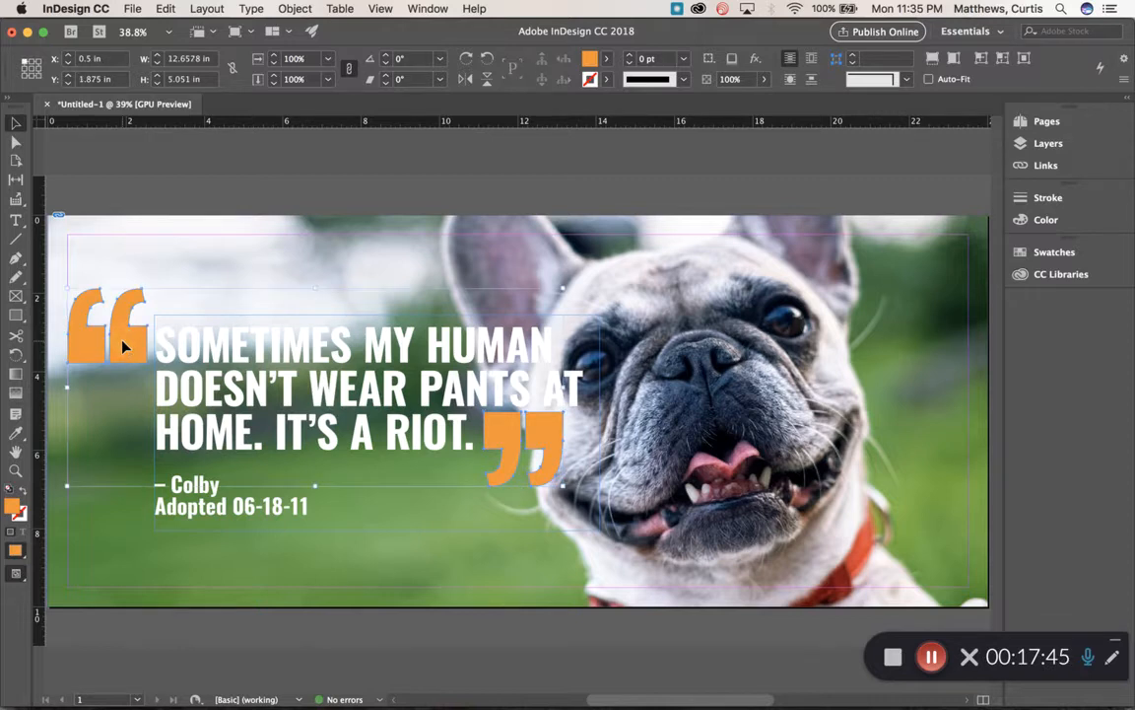
pyautogui.keyDown('shift'); pyautogui.click(178, 345); pyautogui.keyUp('shift')
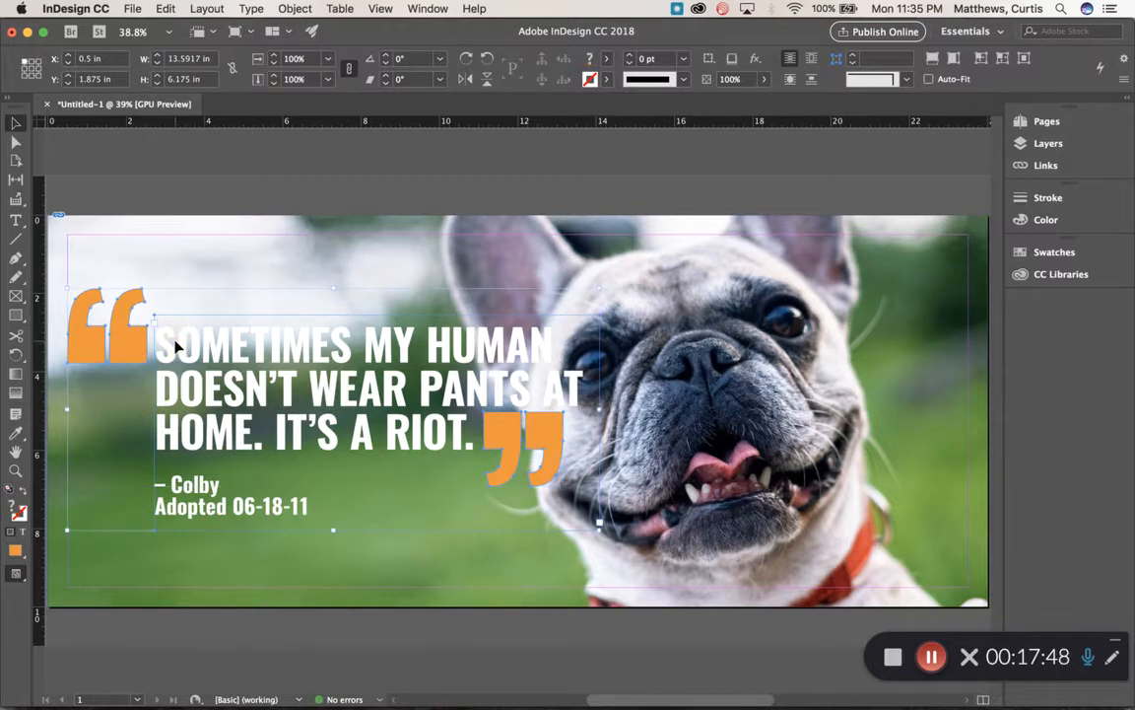
pyautogui.click(295, 9)
pyautogui.click(285, 95)
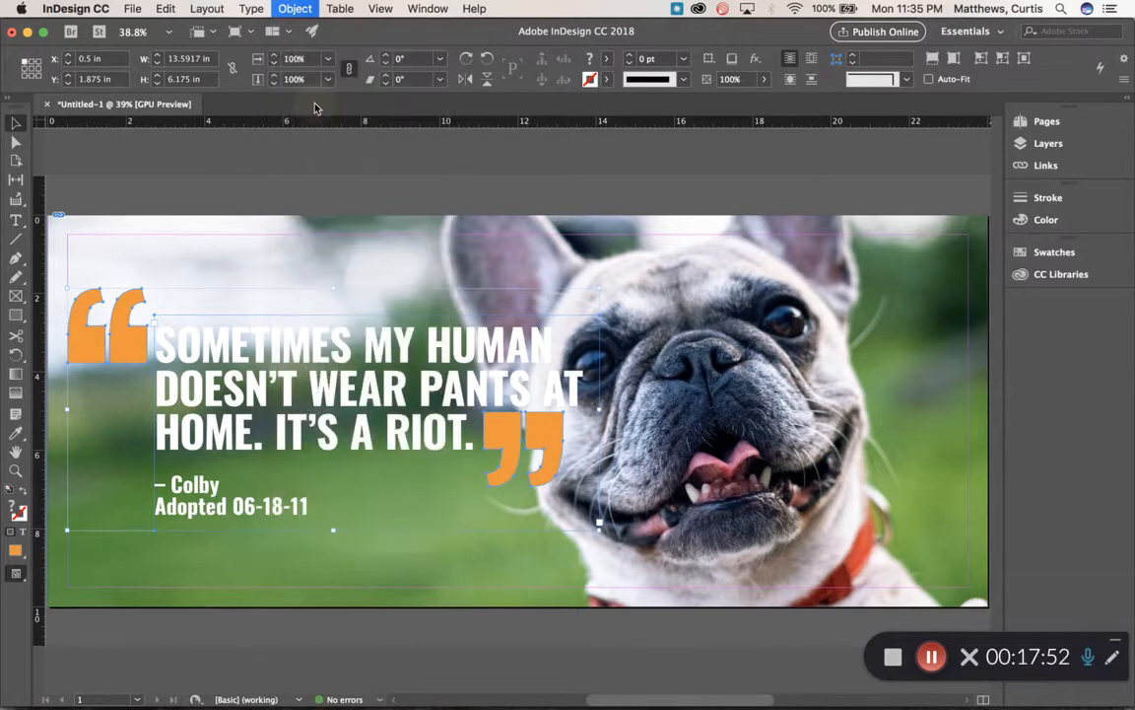
# - Move the grouped quote straight down the billboard to X 0.5 in, Y 2.4167 in
pyautogui.moveTo(325, 380); pyautogui.dragTo(332, 404)
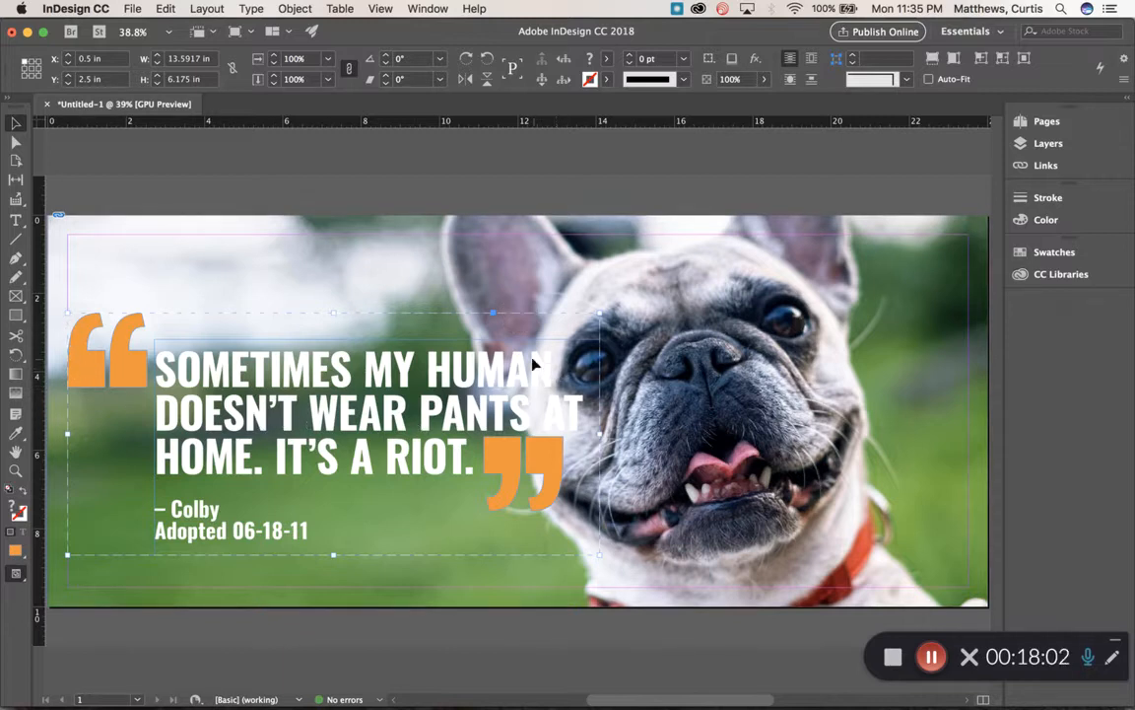
pyautogui.press('Up')
pyautogui.press('Up')
pyautogui.press('Up')
pyautogui.press('Up')
pyautogui.press('Up')
pyautogui.press('Up')
pyautogui.press('Up')
pyautogui.press('Up')
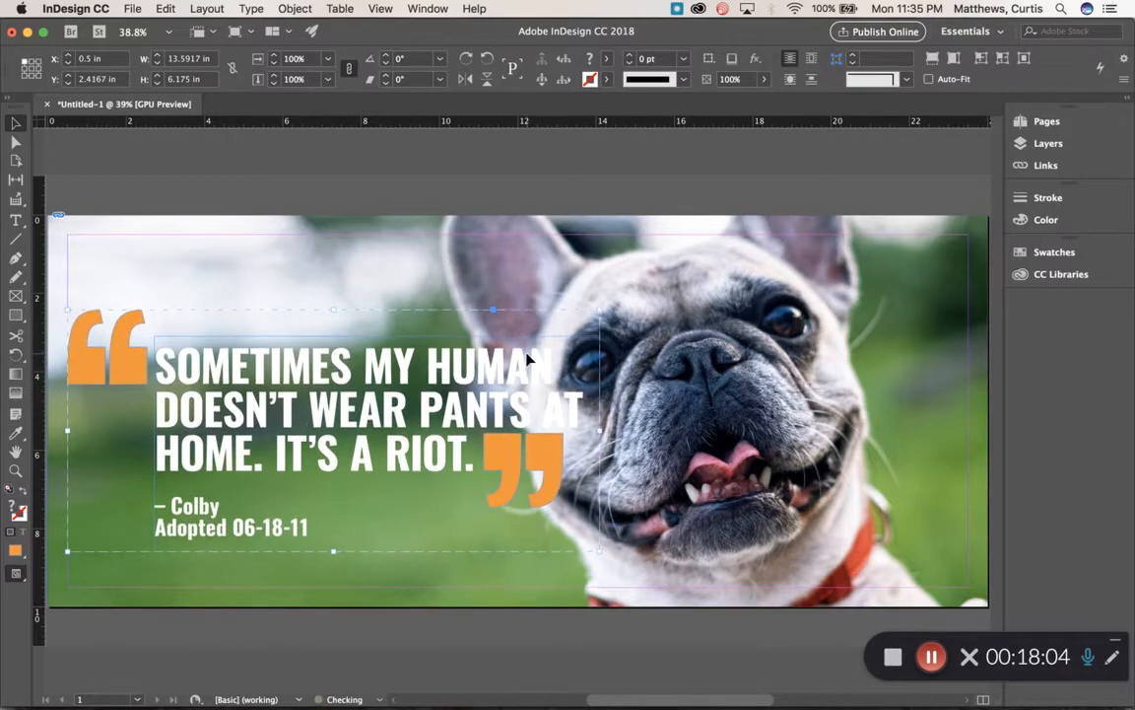
pyautogui.press('Down')
pyautogui.press('Down')
# - Switch to Acrobat to compare the quote layout with the sample billboard PDF, and return to InDesign
pyautogui.press('super+Tab')
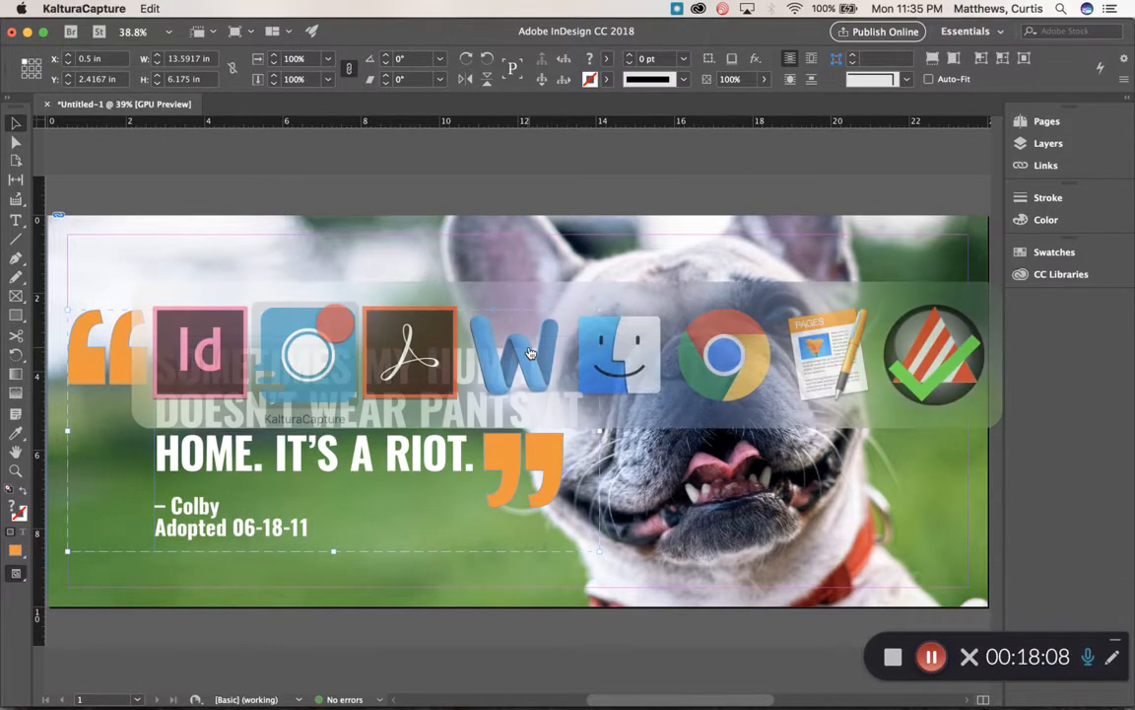
pyautogui.press('super+Tab')
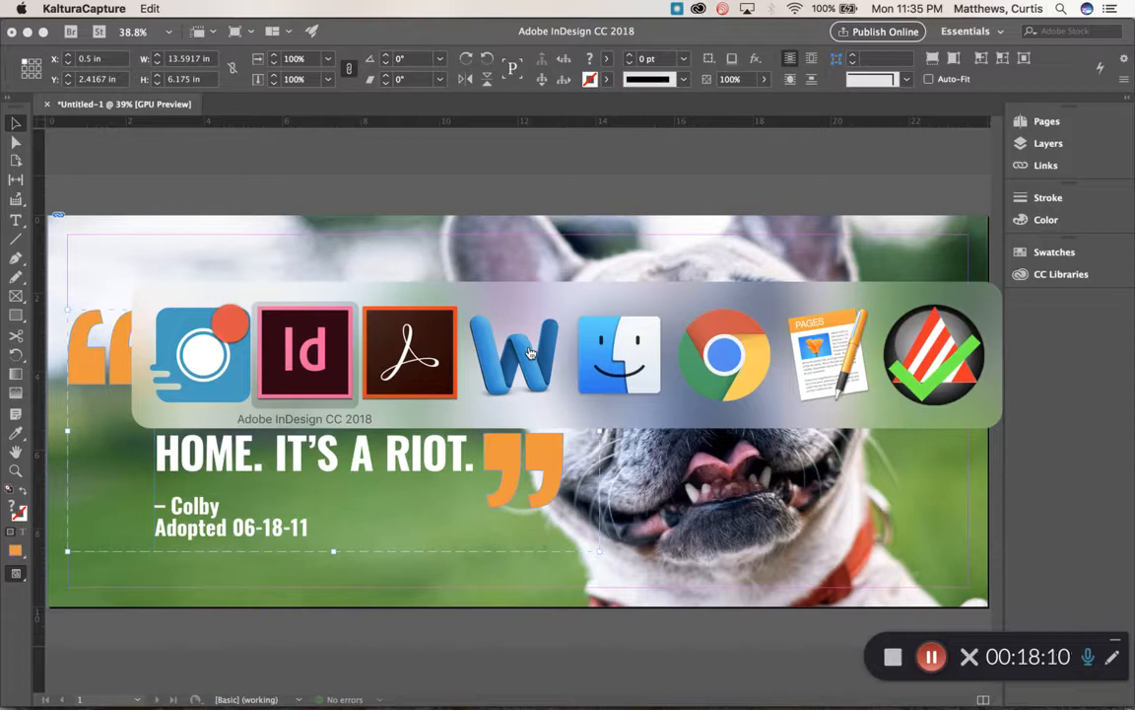
pyautogui.press('super+Tab')
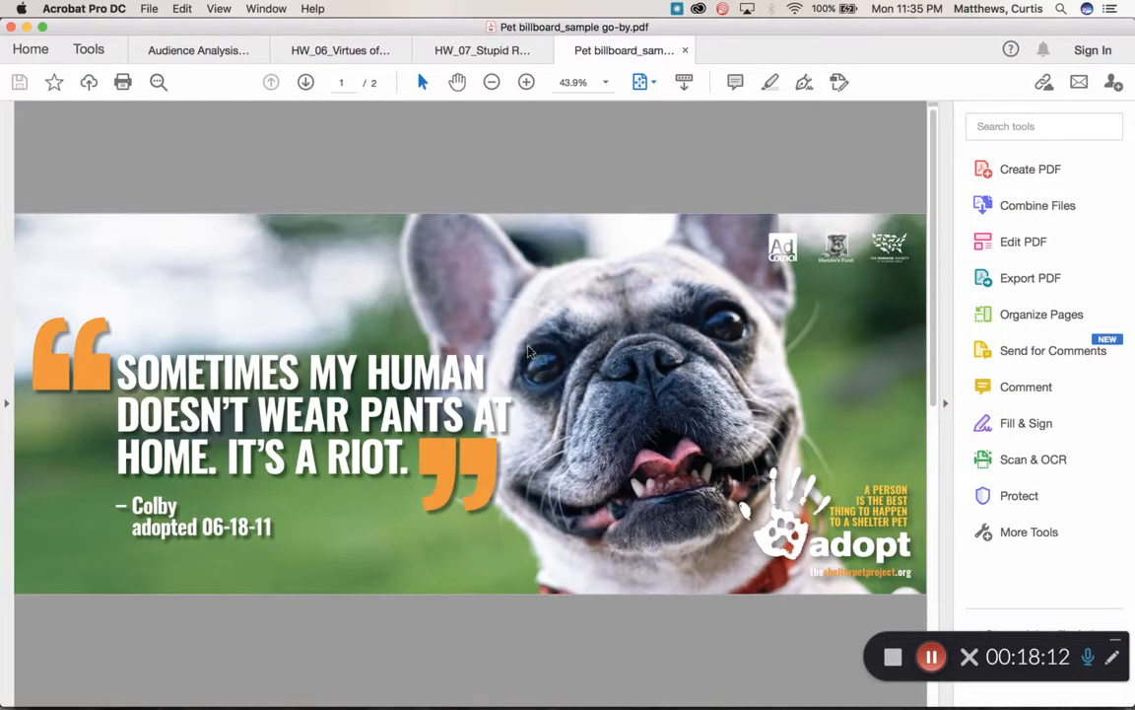
pyautogui.press('super+Tab')
pyautogui.press('super+Tab')
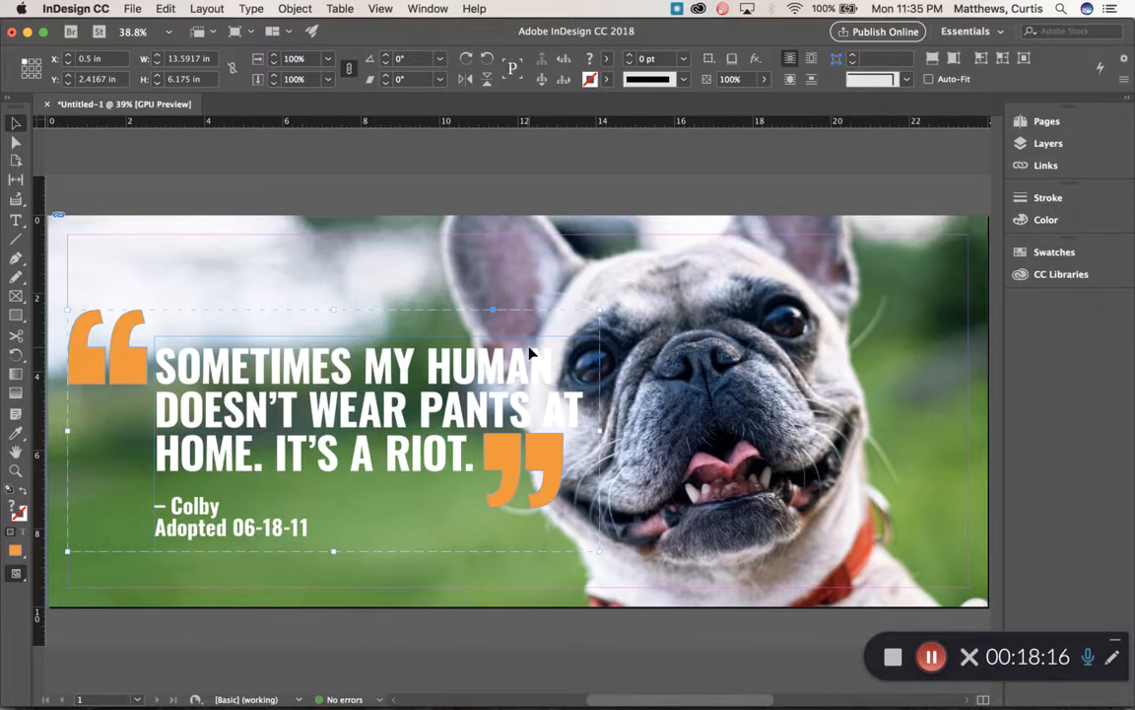
# - Check that the headline text inside the group can still be selected for editing, and reselect the whole group
pyautogui.click(151, 197)
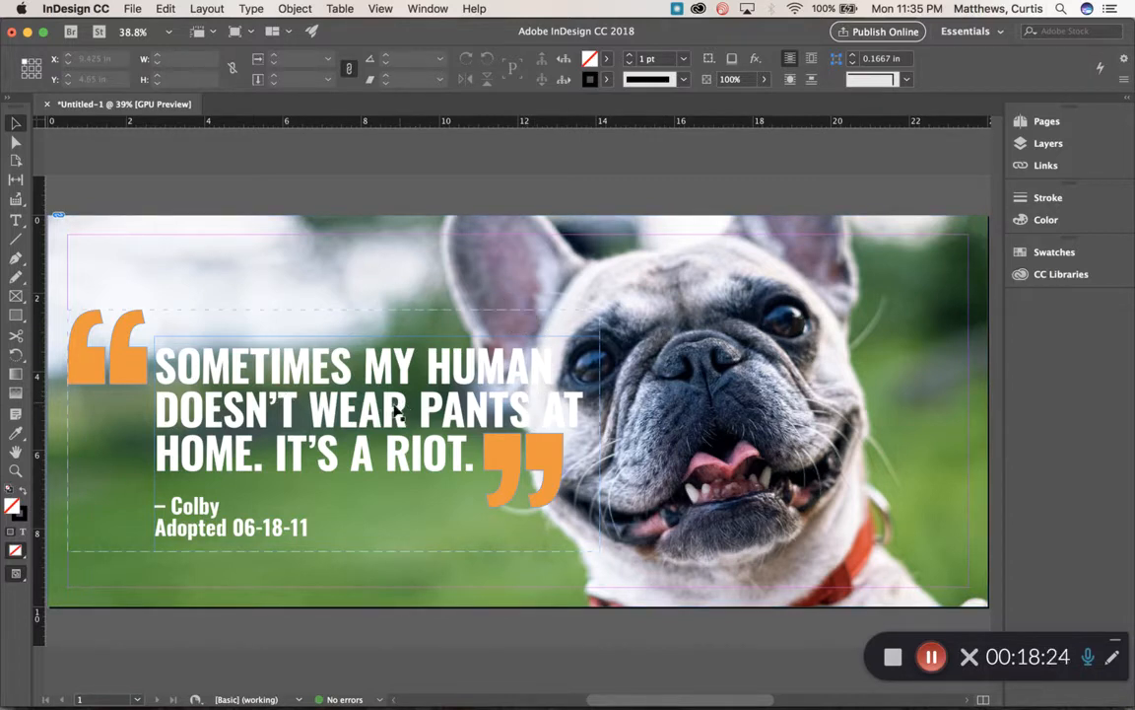
pyautogui.click(318, 426)
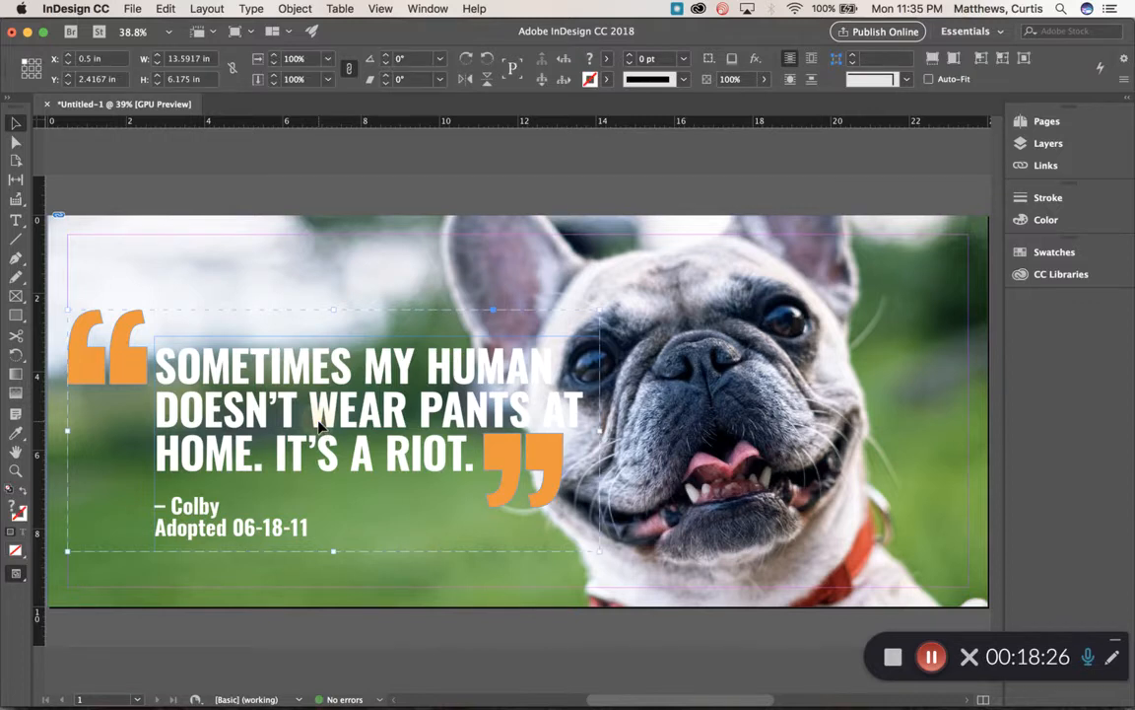
pyautogui.click(16, 219)
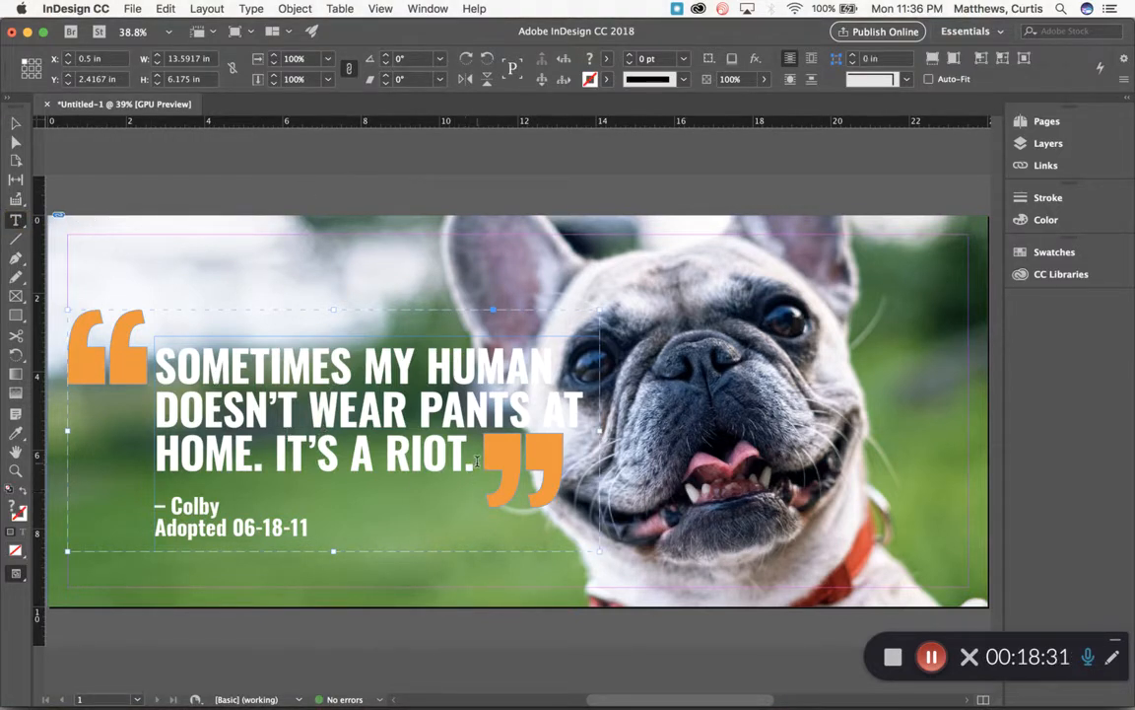
pyautogui.moveTo(473, 473); pyautogui.dragTo(153, 364)
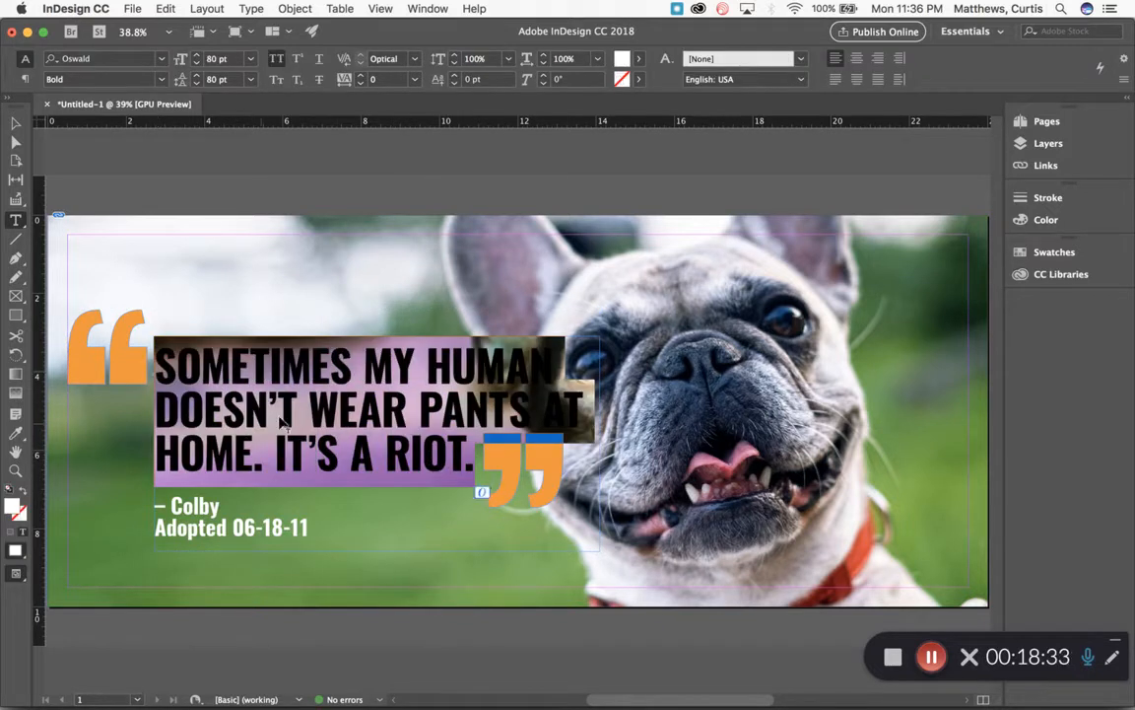
pyautogui.click(14, 124)
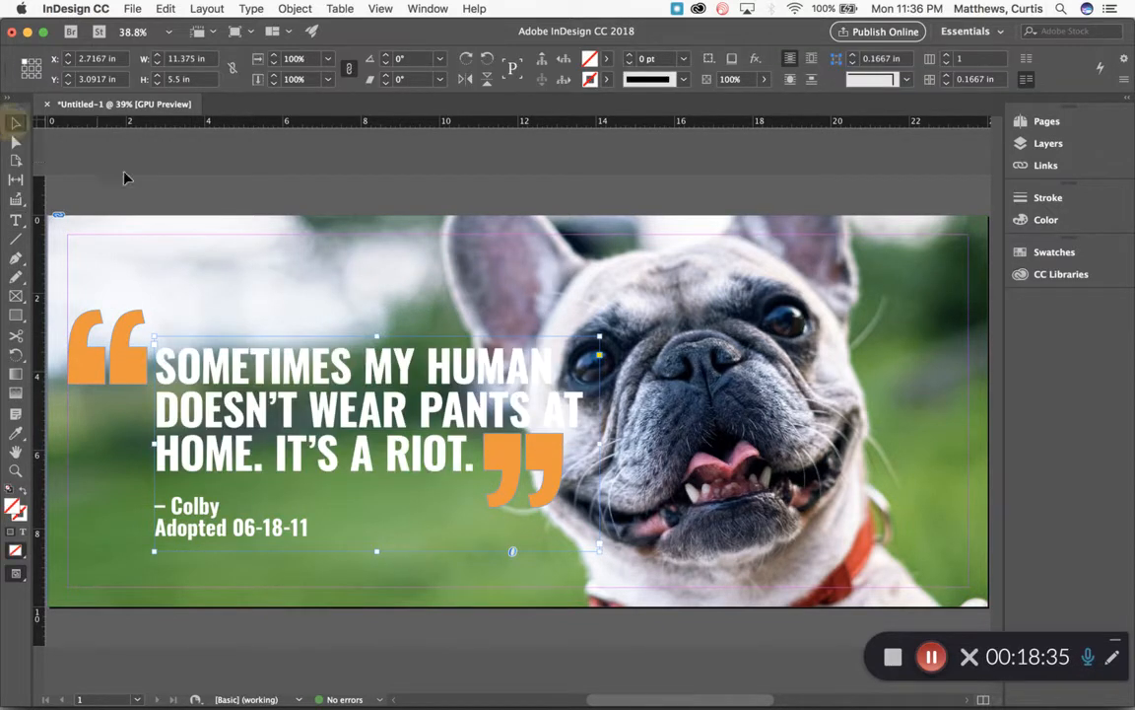
pyautogui.click(159, 187)
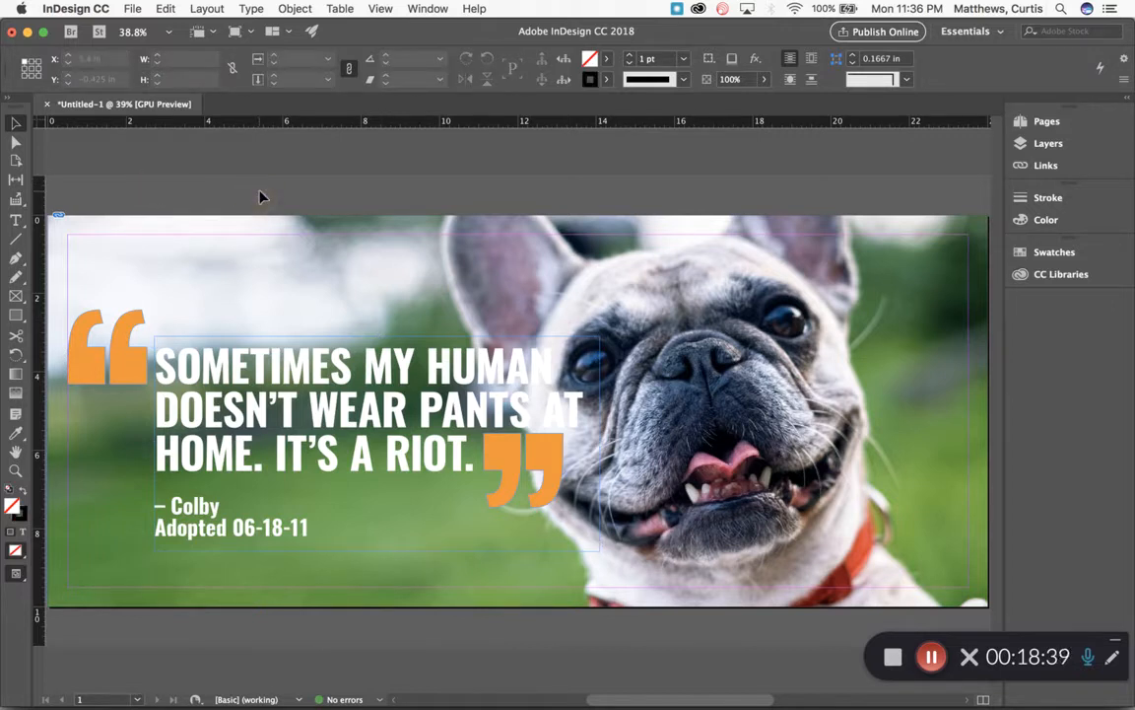
pyautogui.click(219, 353)
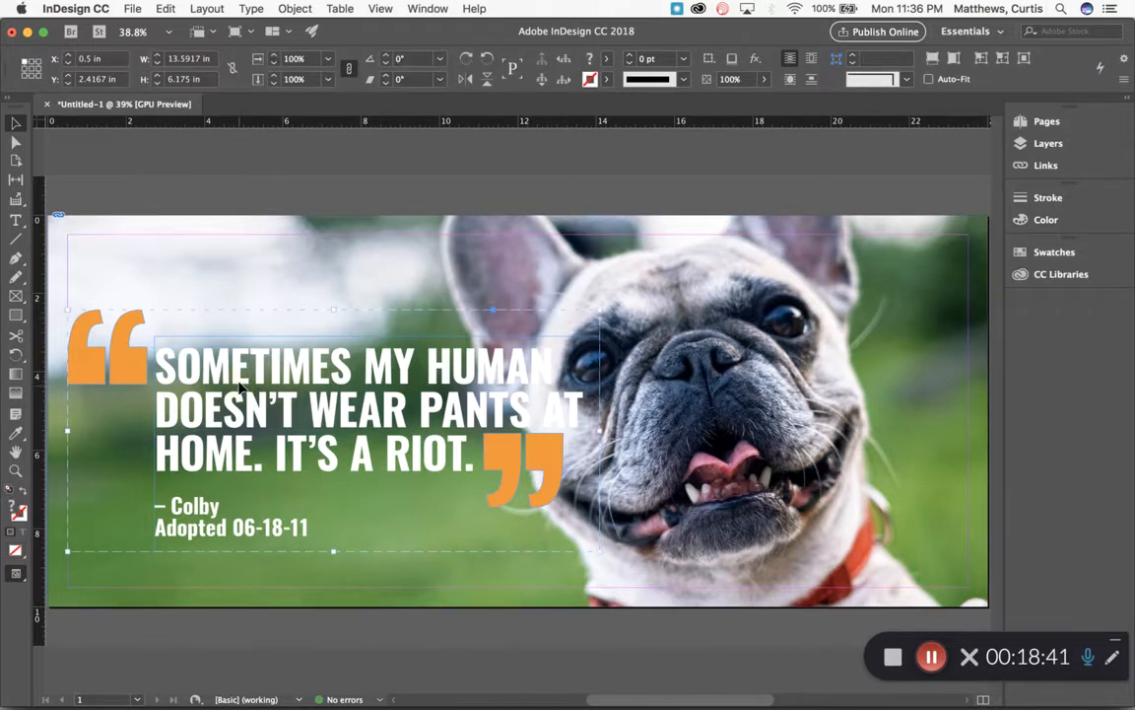
# - Apply a Multiply drop shadow at 50% opacity to the grouped headline and quotation marks, and deselect the group
pyautogui.click(294, 9)
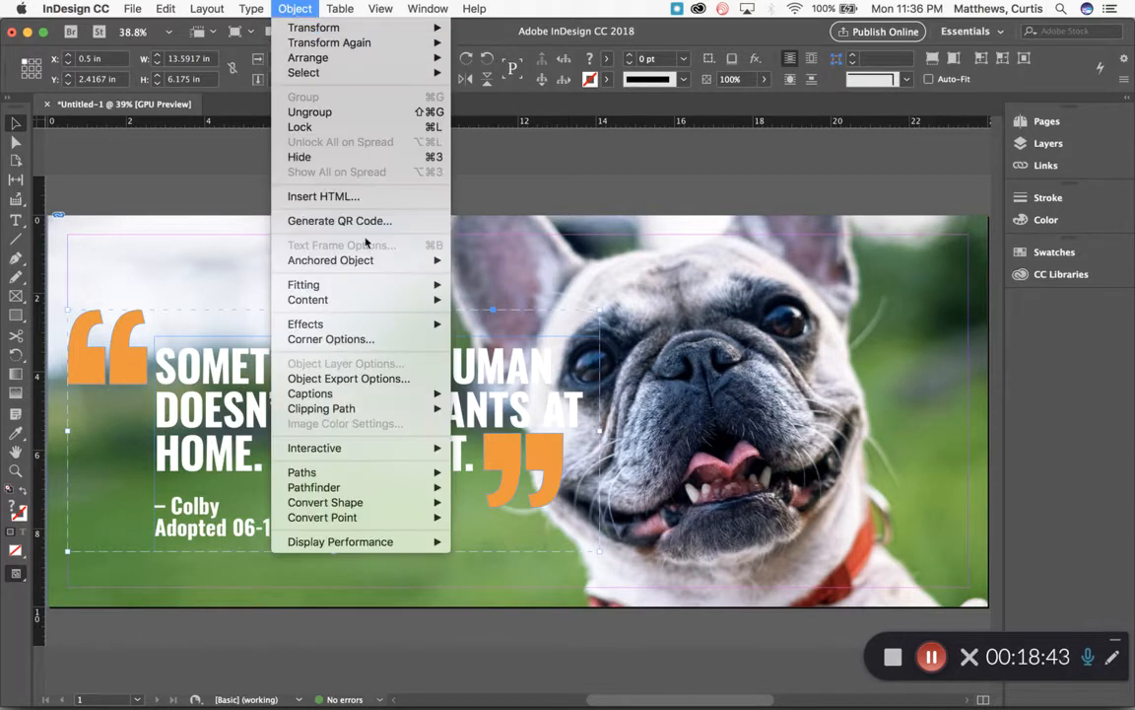
pyautogui.moveTo(345, 329)
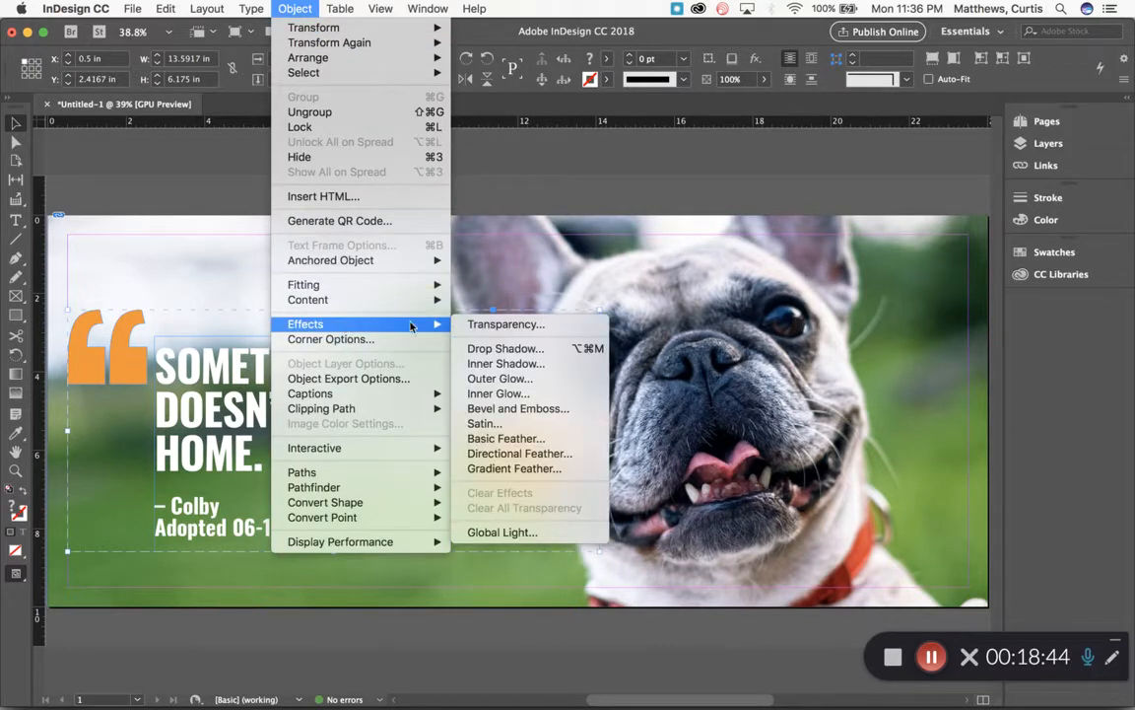
pyautogui.click(508, 350)
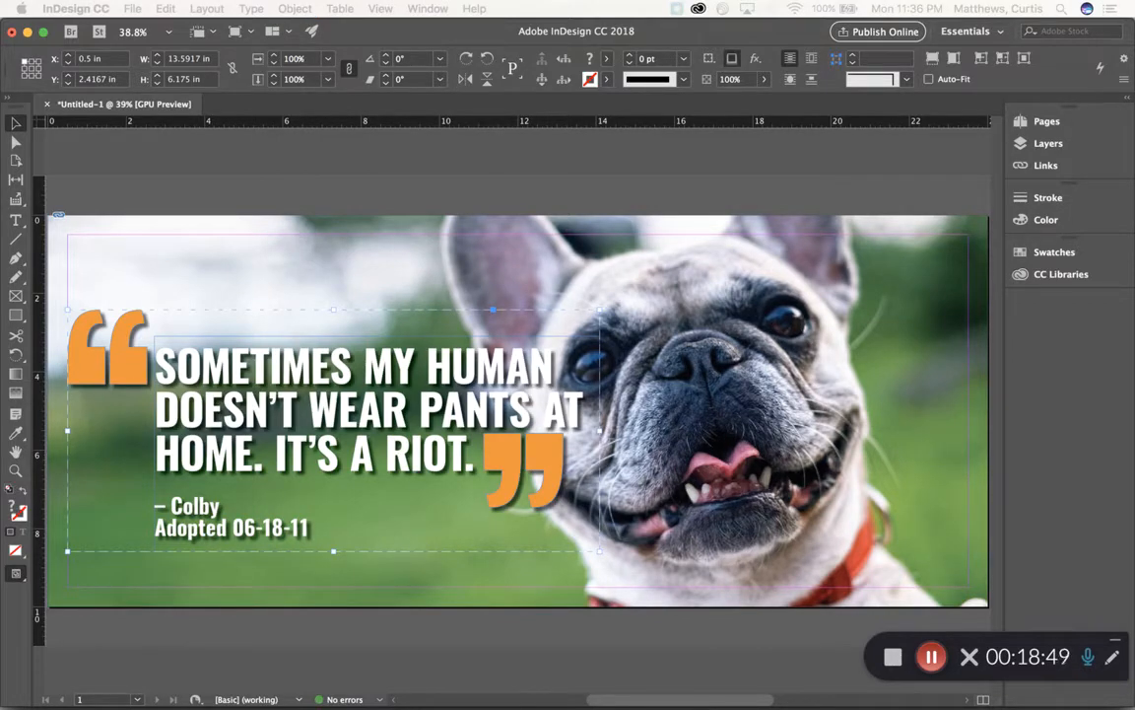
pyautogui.moveTo(376, 381); pyautogui.dragTo(842, 236)
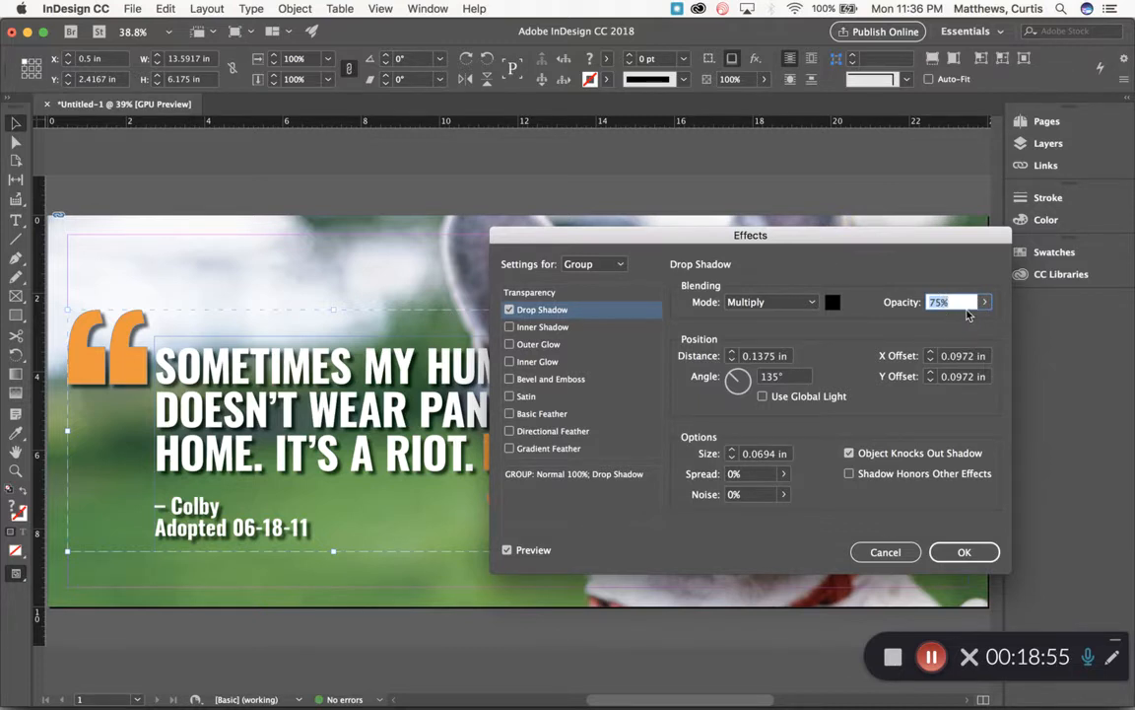
pyautogui.click(961, 356)
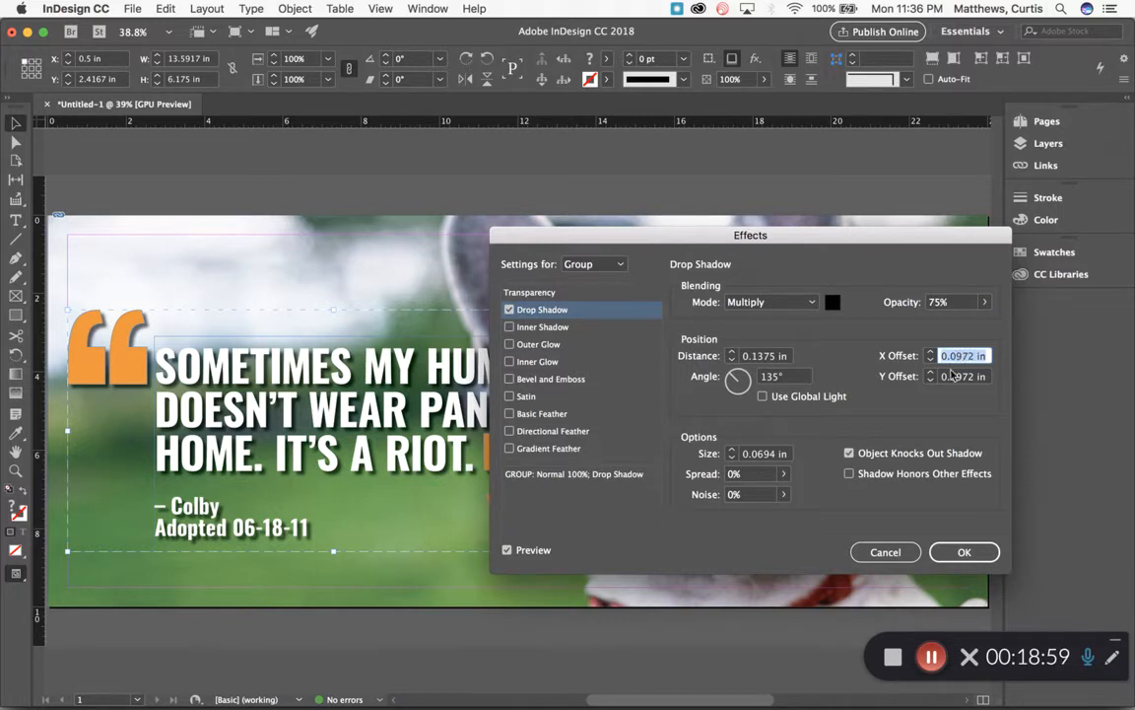
pyautogui.click(983, 302)
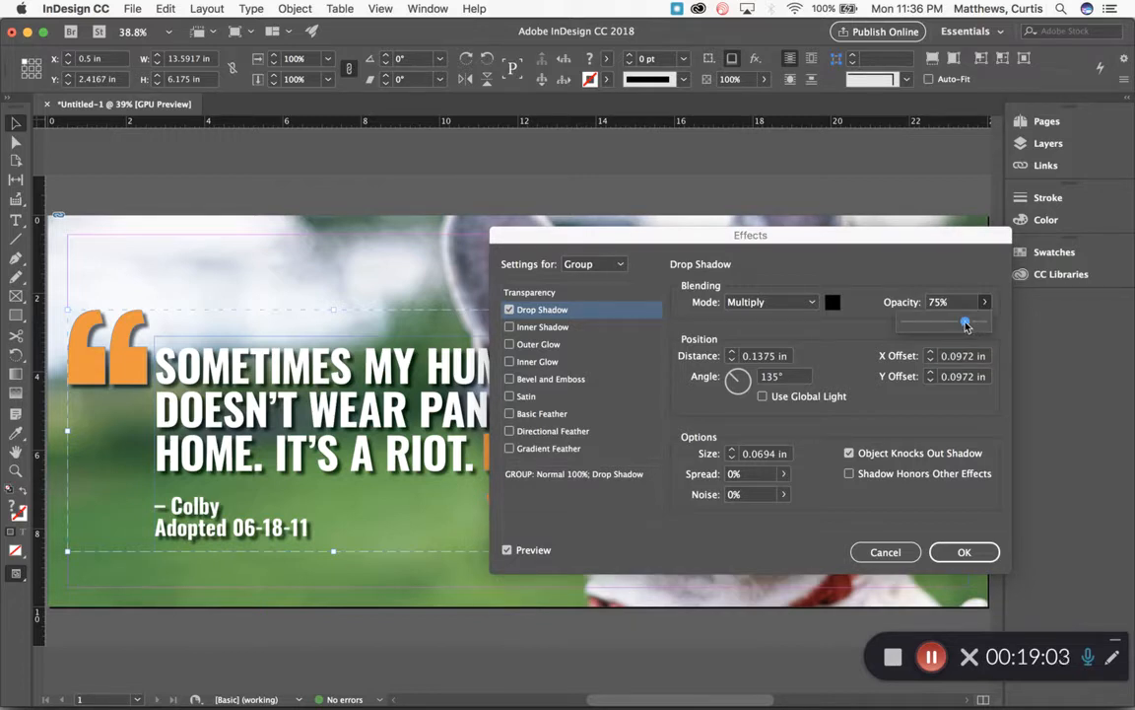
pyautogui.moveTo(966, 327); pyautogui.dragTo(943, 327)
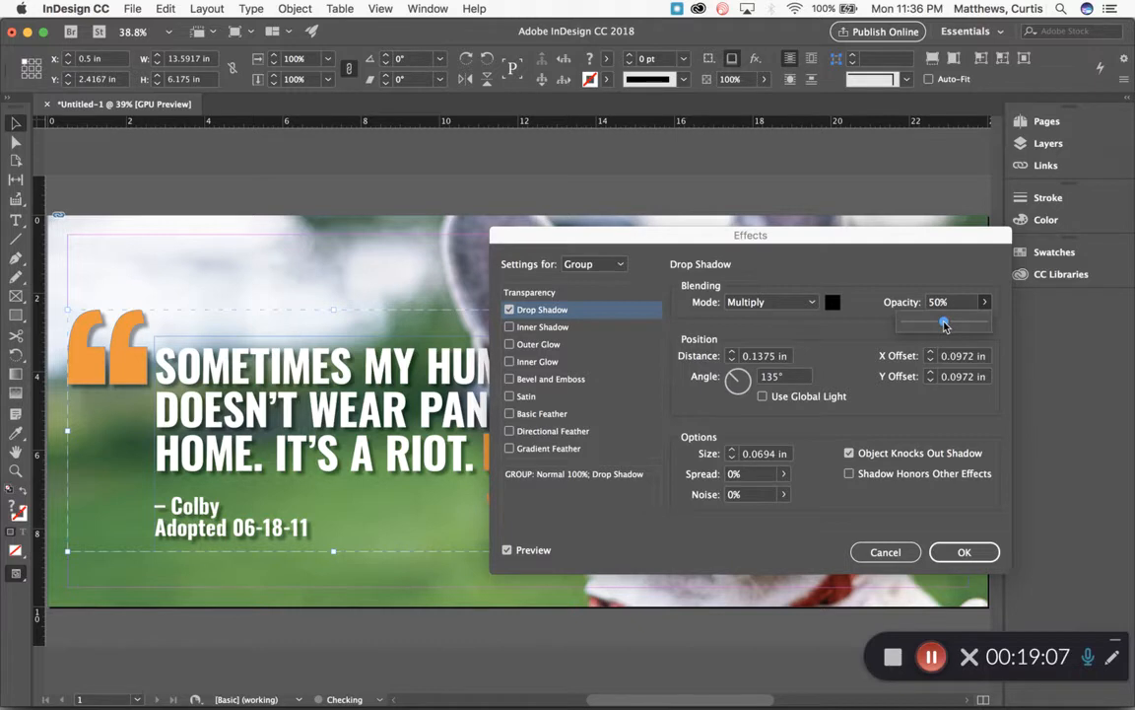
pyautogui.click(961, 552)
pyautogui.click(569, 173)
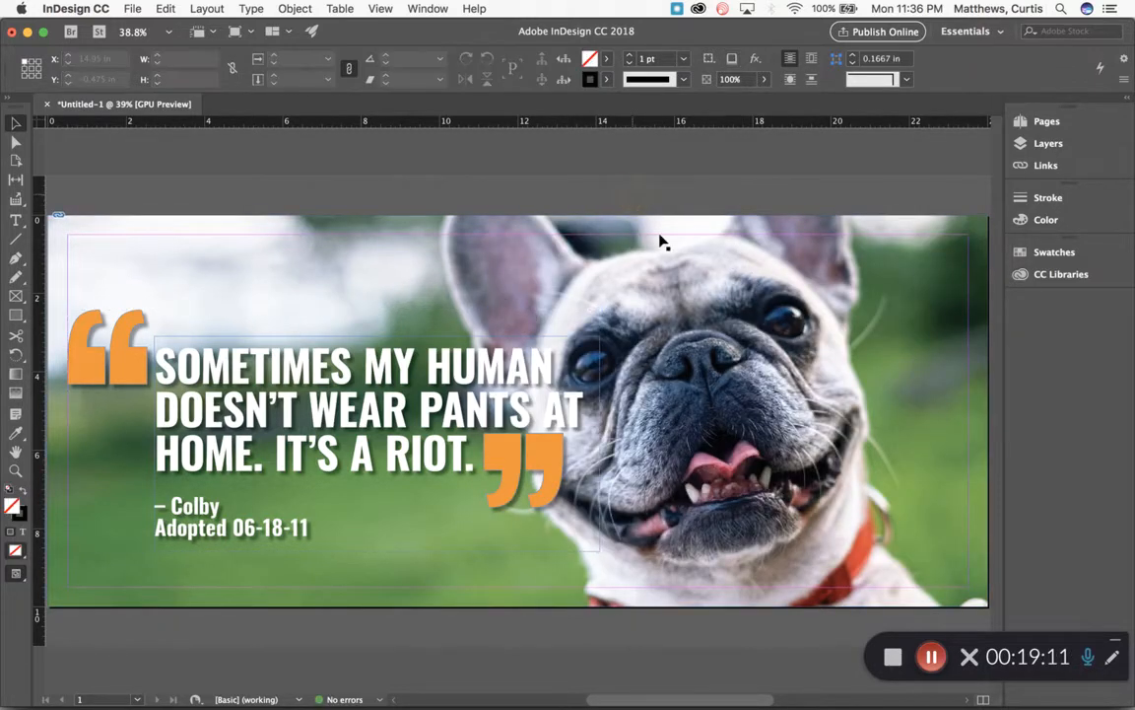
# - Switch to Acrobat to examine the logos and adopt artwork in the sample billboard PDF, and return to InDesign
pyautogui.click(931, 657)
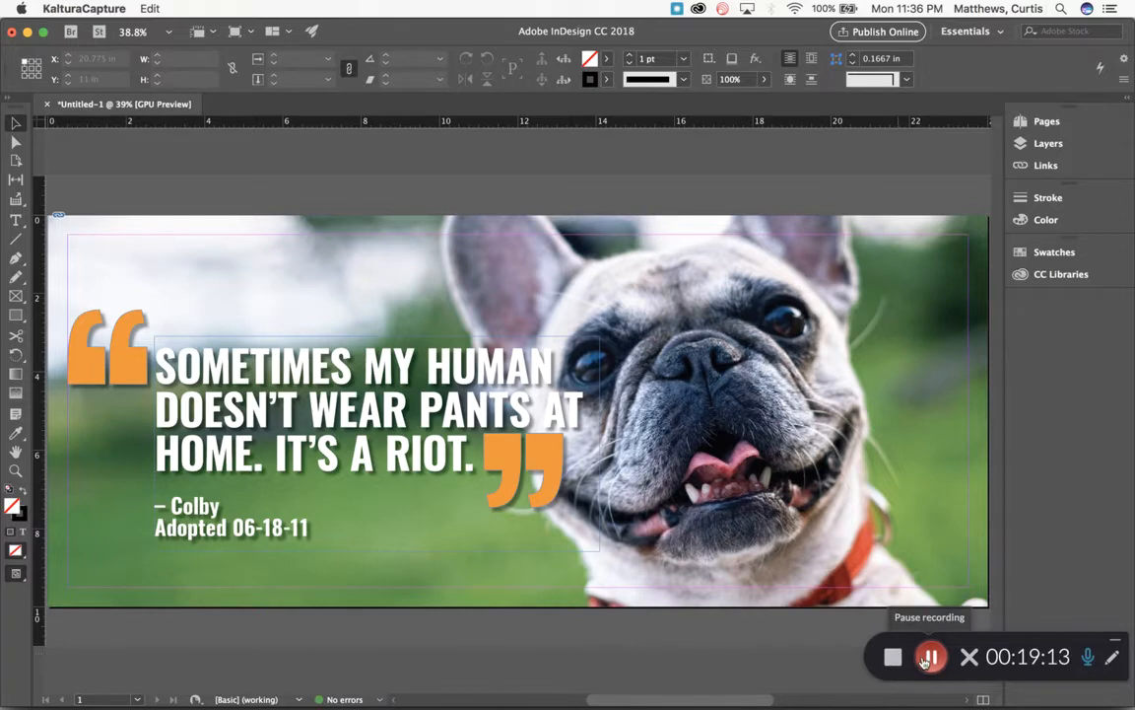
pyautogui.press('super+Tab')
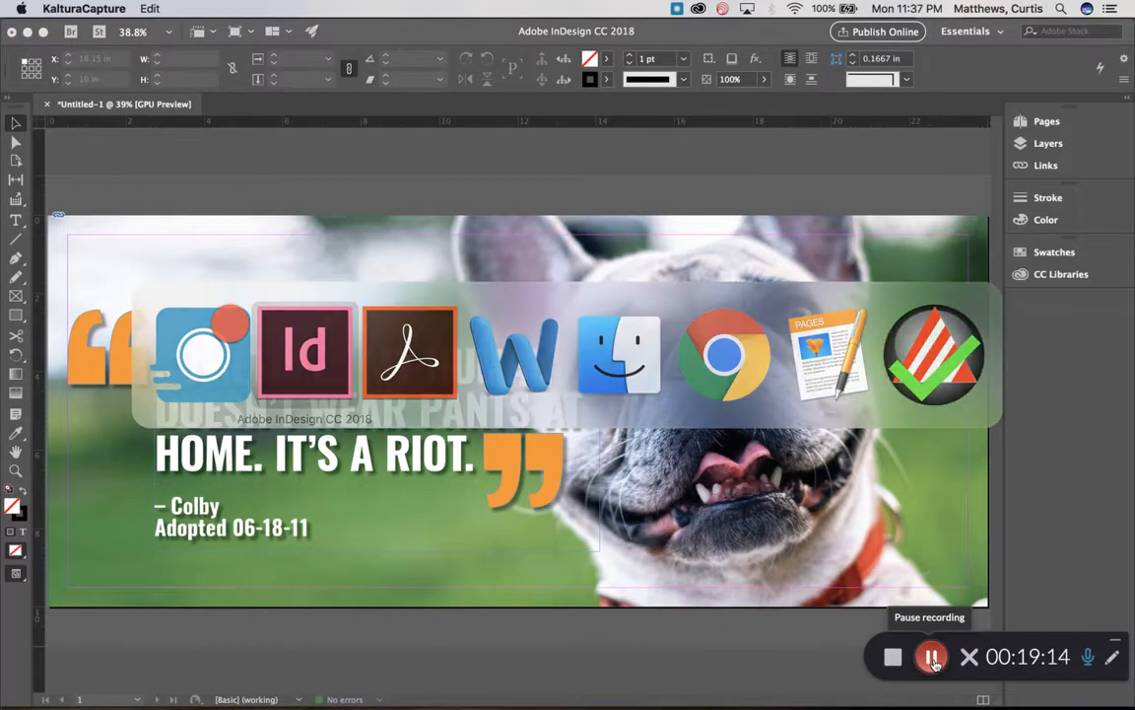
pyautogui.press('super+Tab')
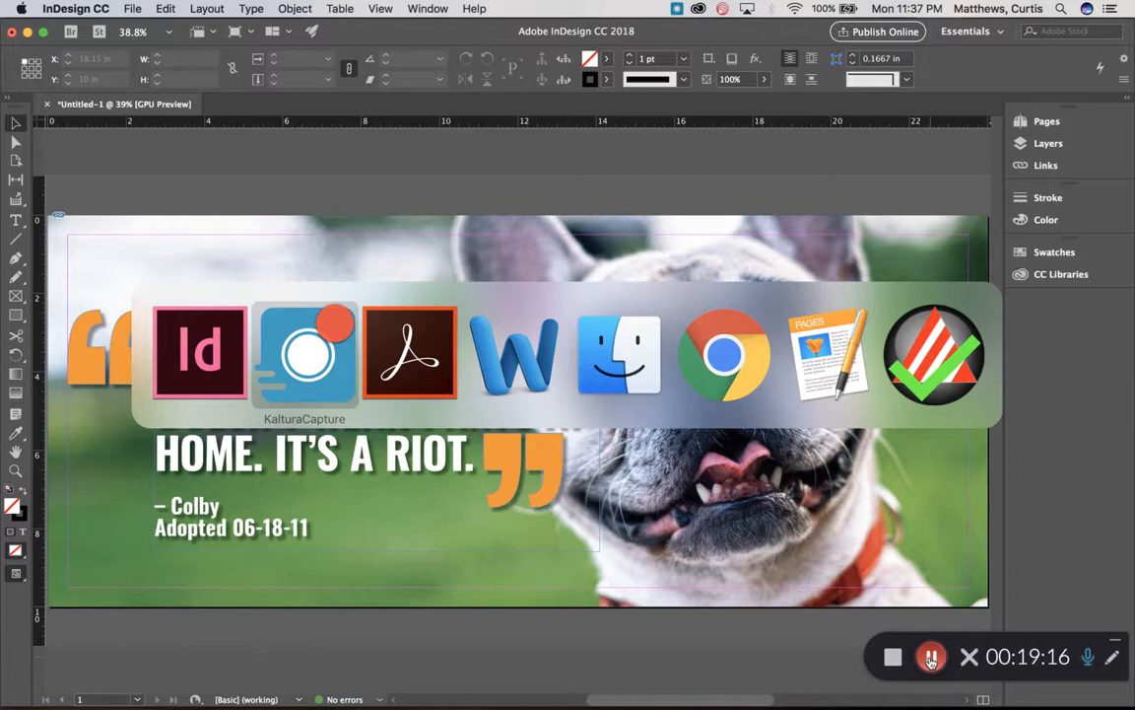
pyautogui.press('super+Tab')
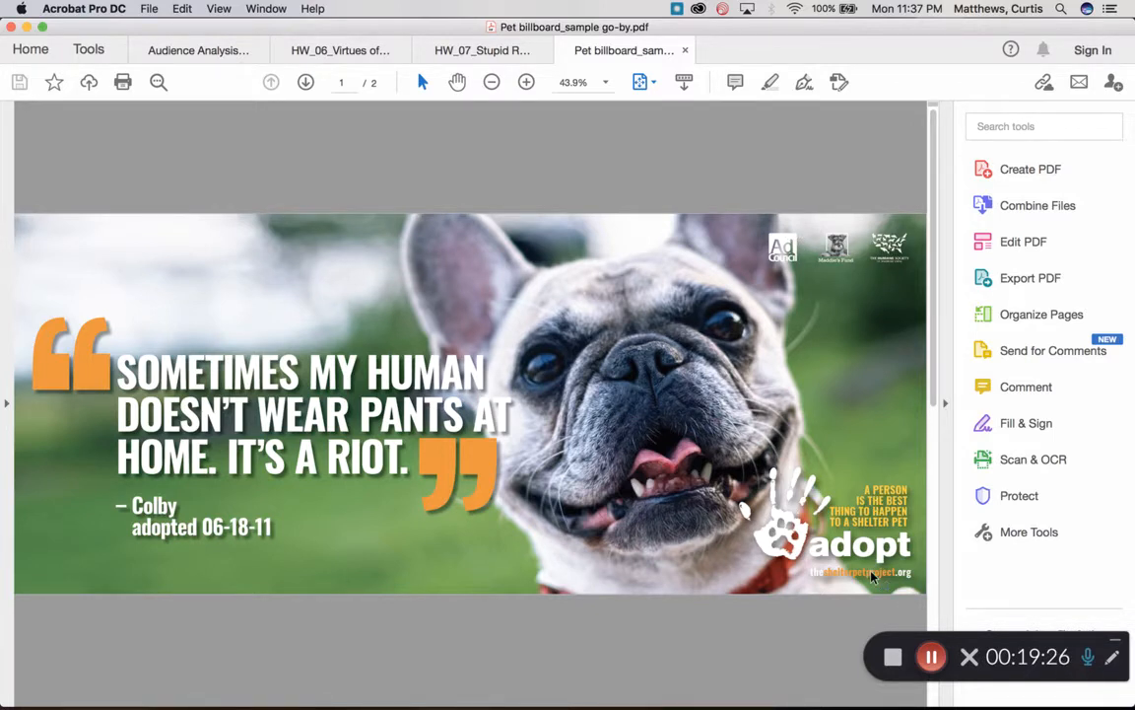
pyautogui.press('super+Tab')
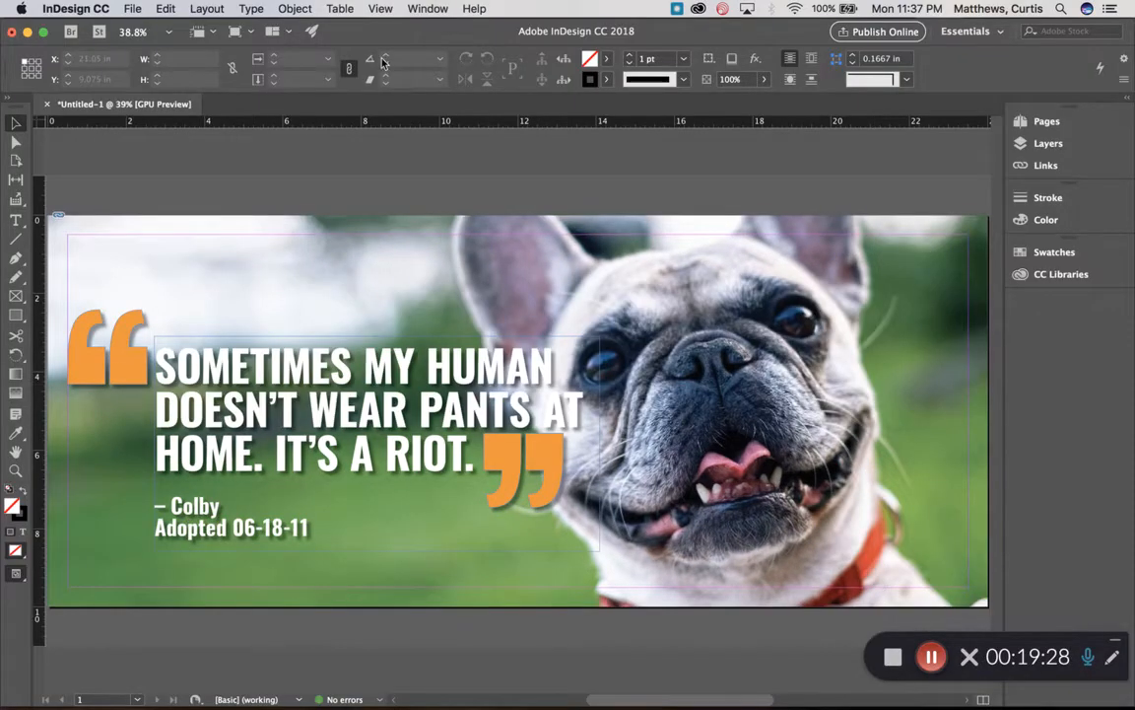
# - Place ADOPT_logo.png at full size over the dog's chin at about X 17.7 in, Y 5.3 in, and deselect it
pyautogui.click(16, 122)
pyautogui.click(124, 8)
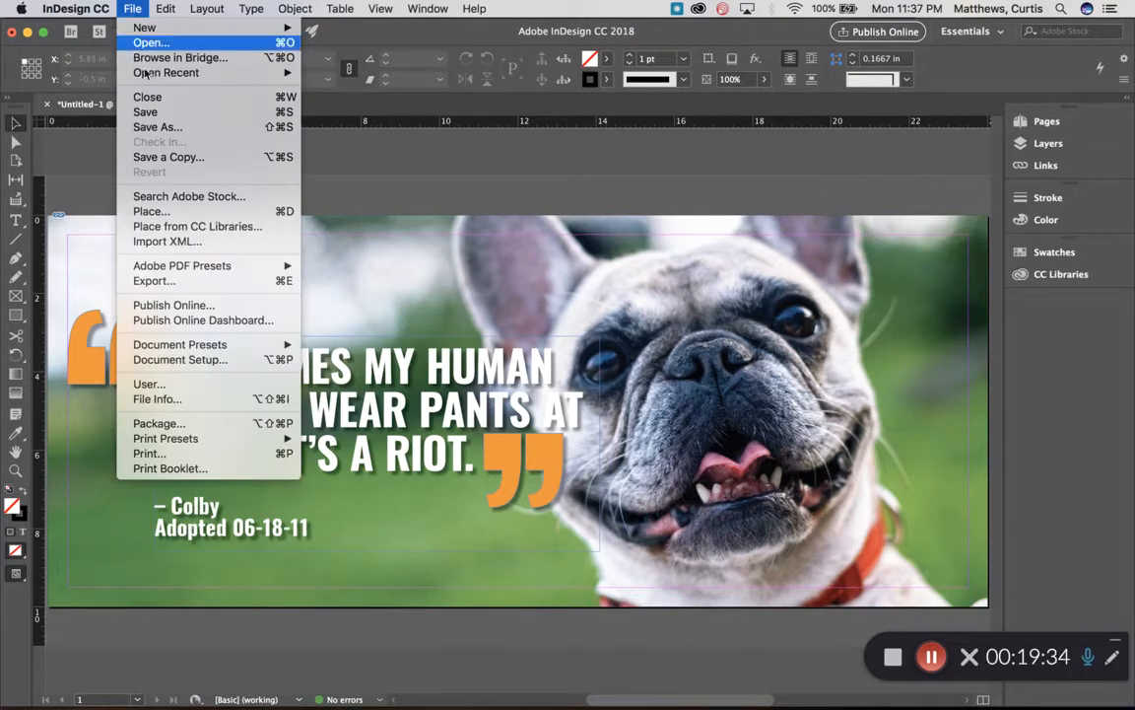
pyautogui.click(151, 211)
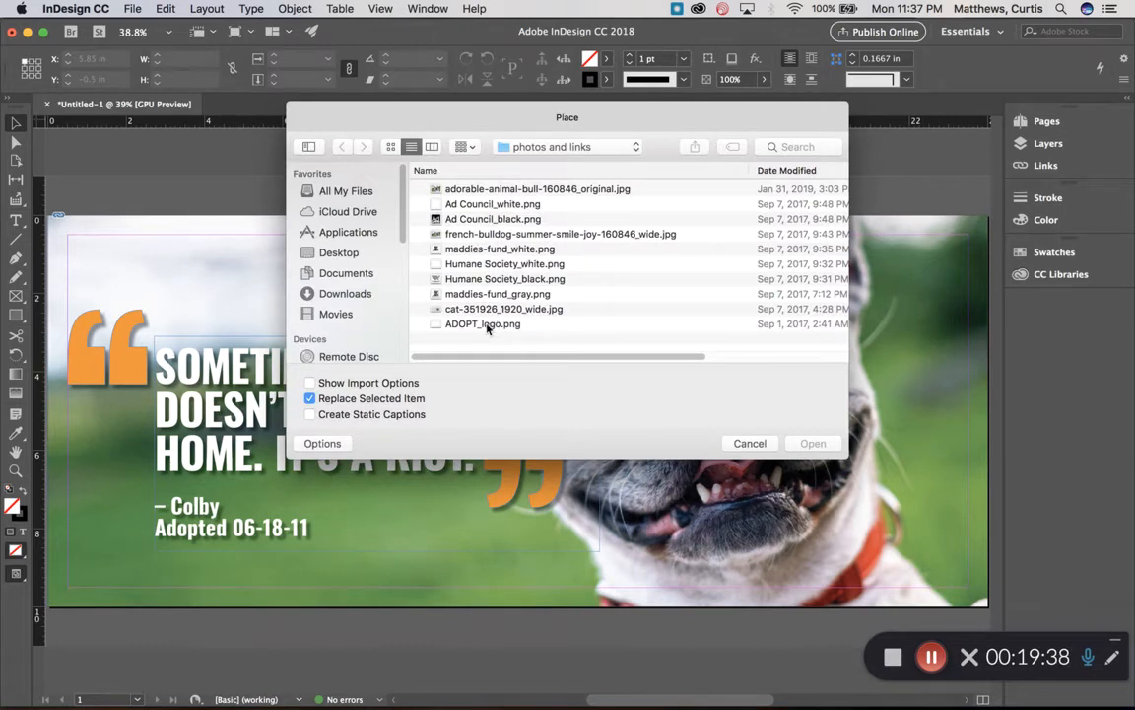
pyautogui.click(485, 323)
pyautogui.click(810, 443)
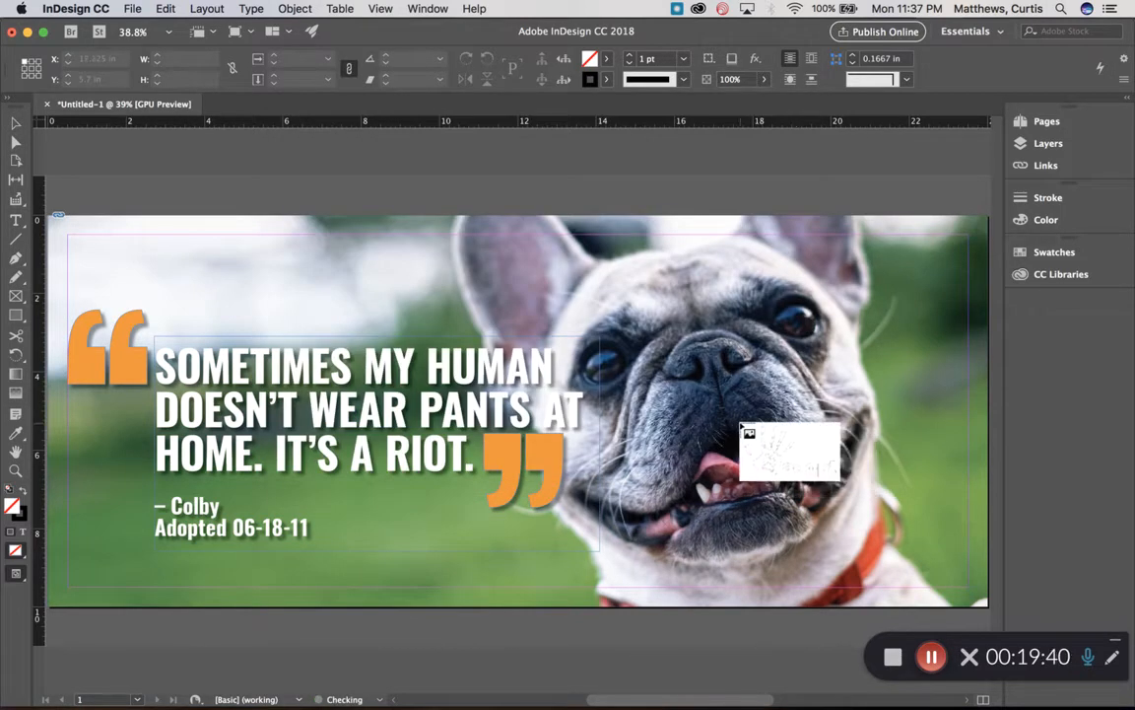
pyautogui.click(741, 422)
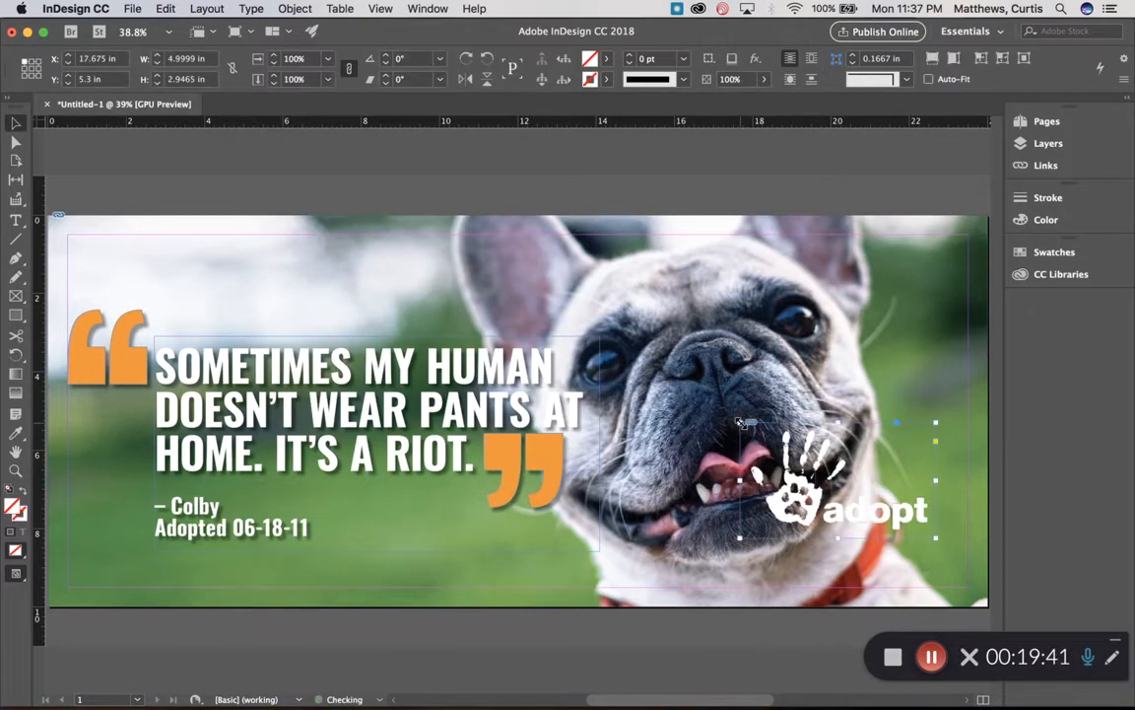
pyautogui.click(558, 199)
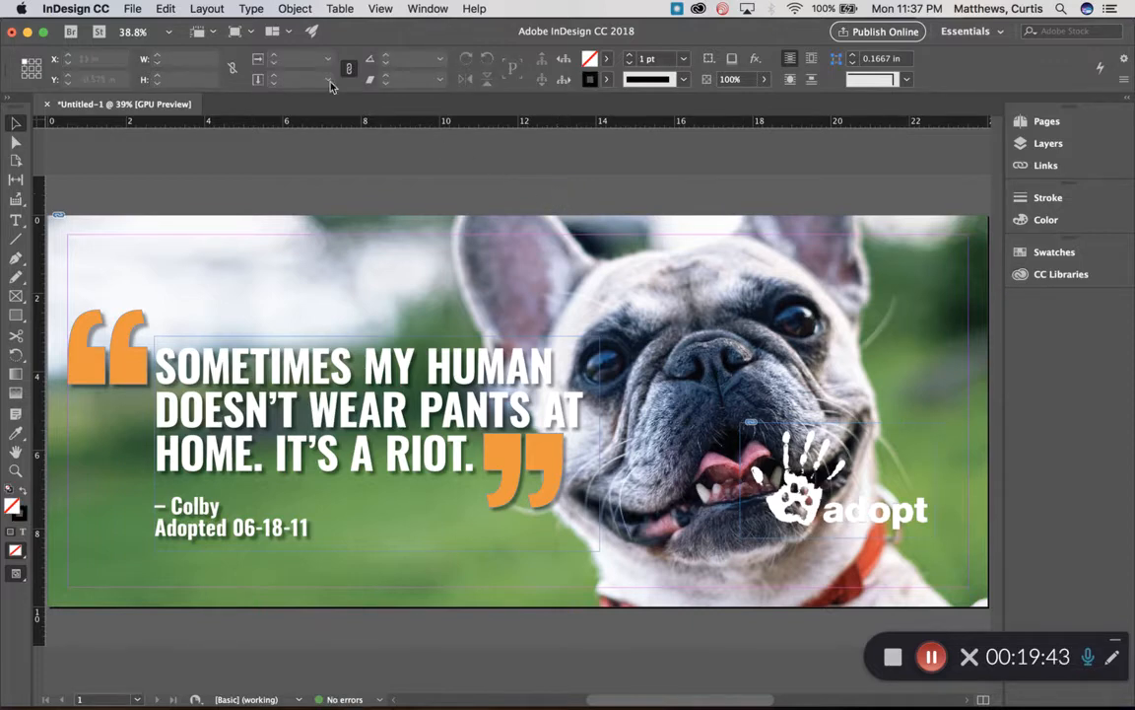
# - Place Ad Council_white.png on the dog's forehead at about X 16.7 in, Y 0.6 in, and deselect it
pyautogui.click(128, 9)
pyautogui.click(162, 215)
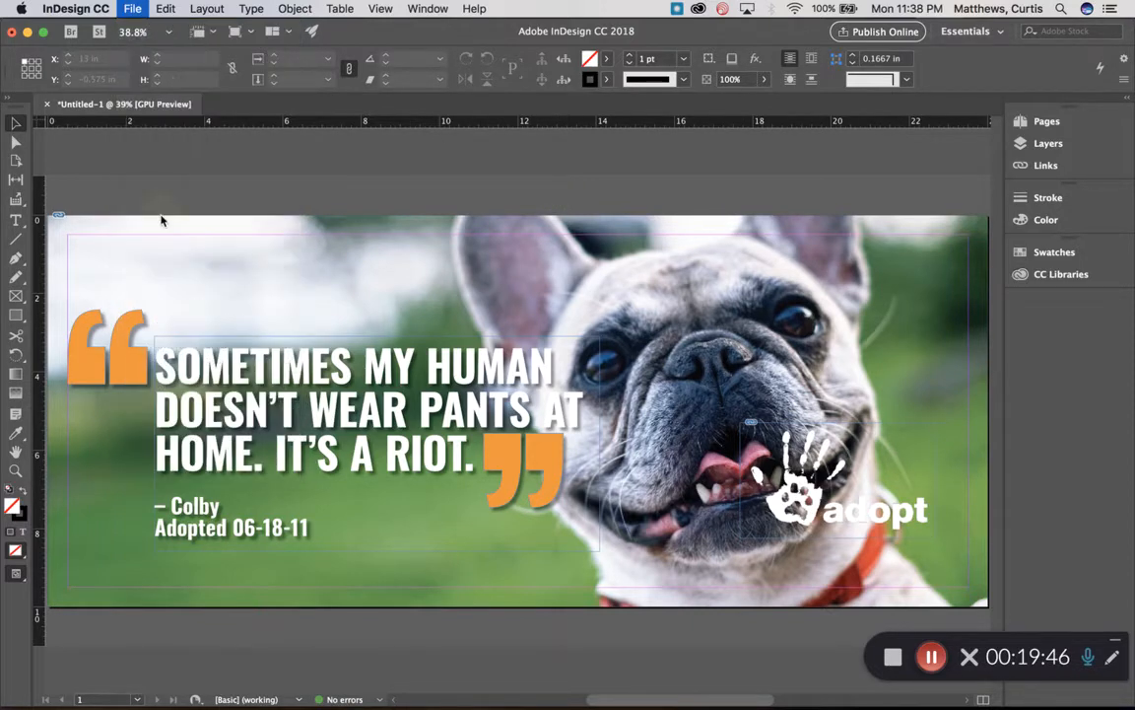
pyautogui.click(494, 205)
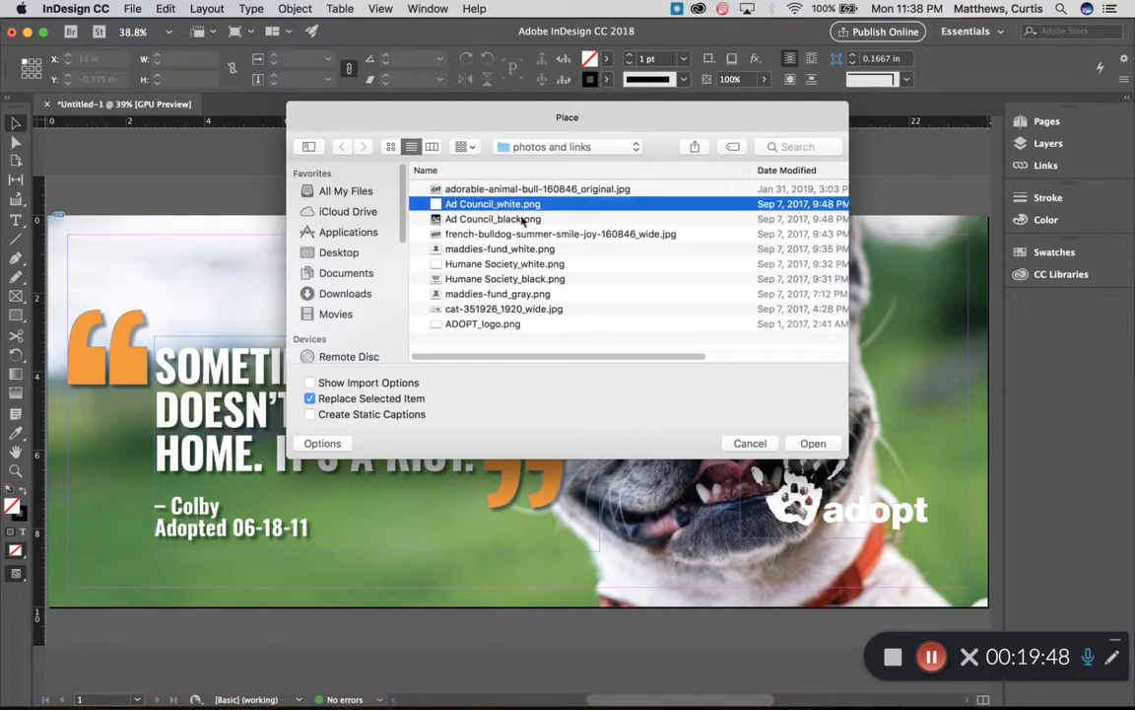
pyautogui.click(812, 444)
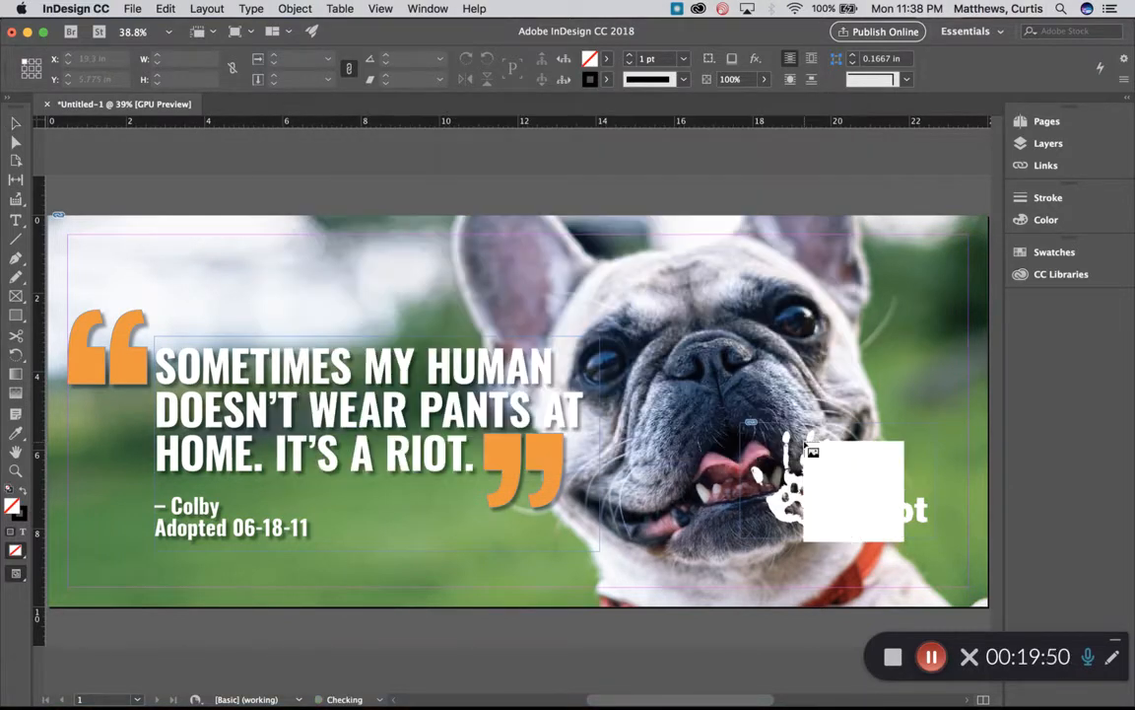
pyautogui.click(704, 242)
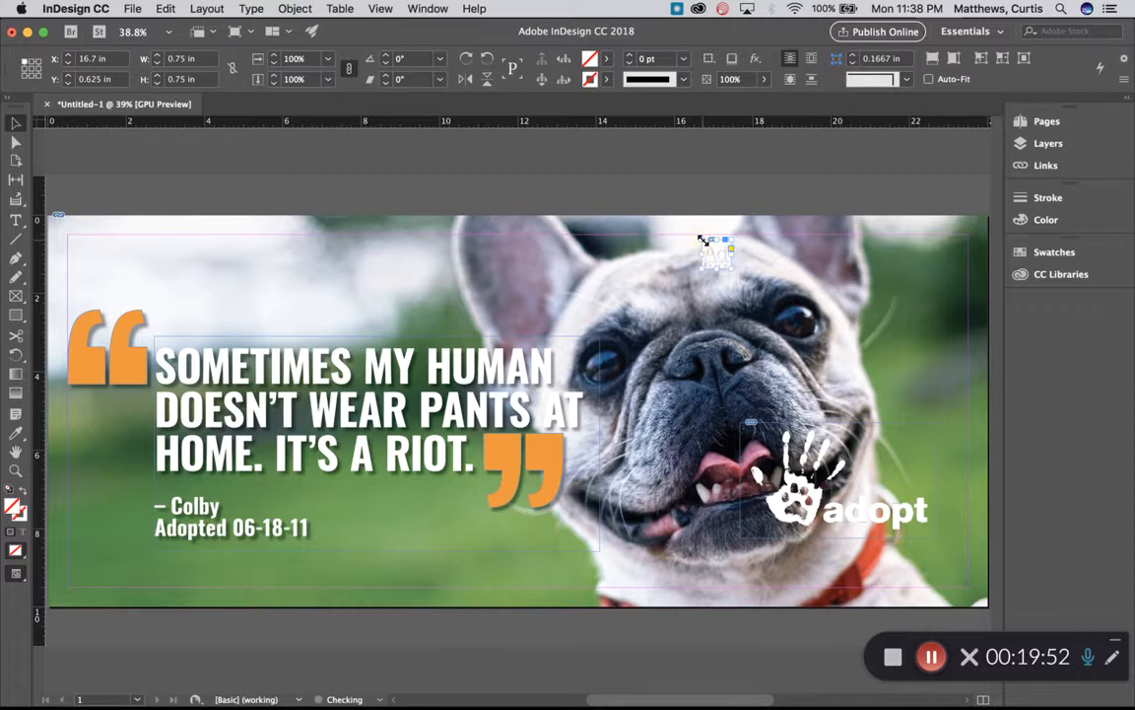
pyautogui.click(670, 193)
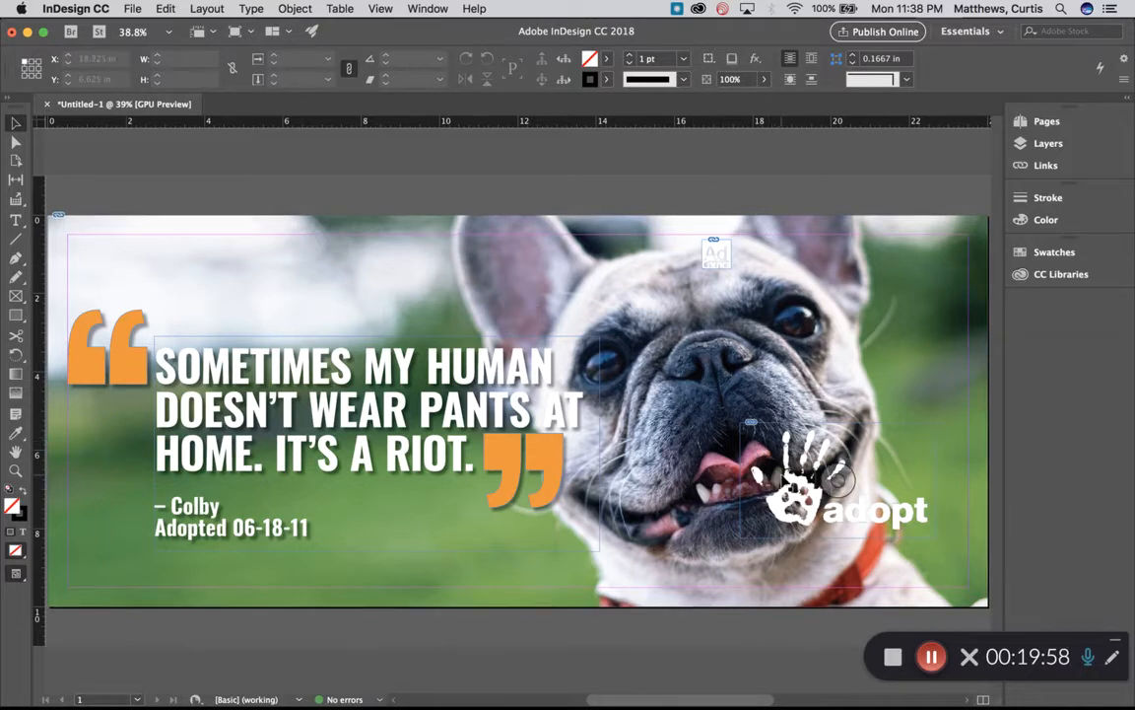
# - Try placing Ad Council_white.png while the adopt logo is selected, and undo the replacement
pyautogui.click(781, 473)
pyautogui.press('super+d')
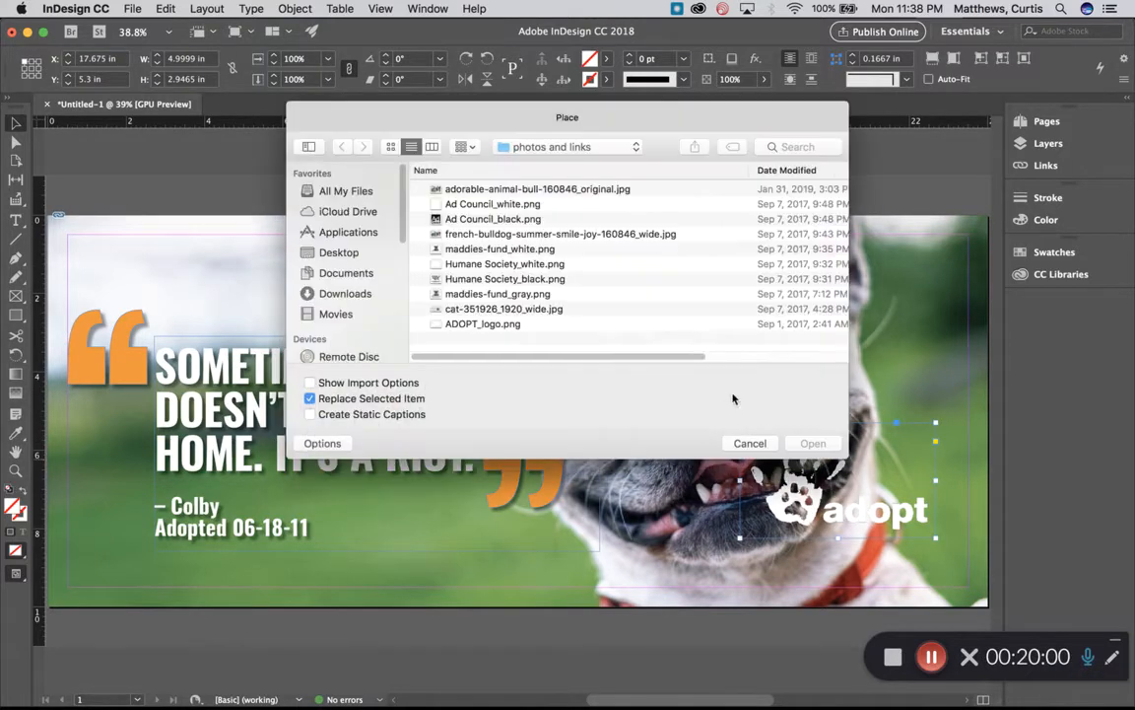
pyautogui.click(484, 207)
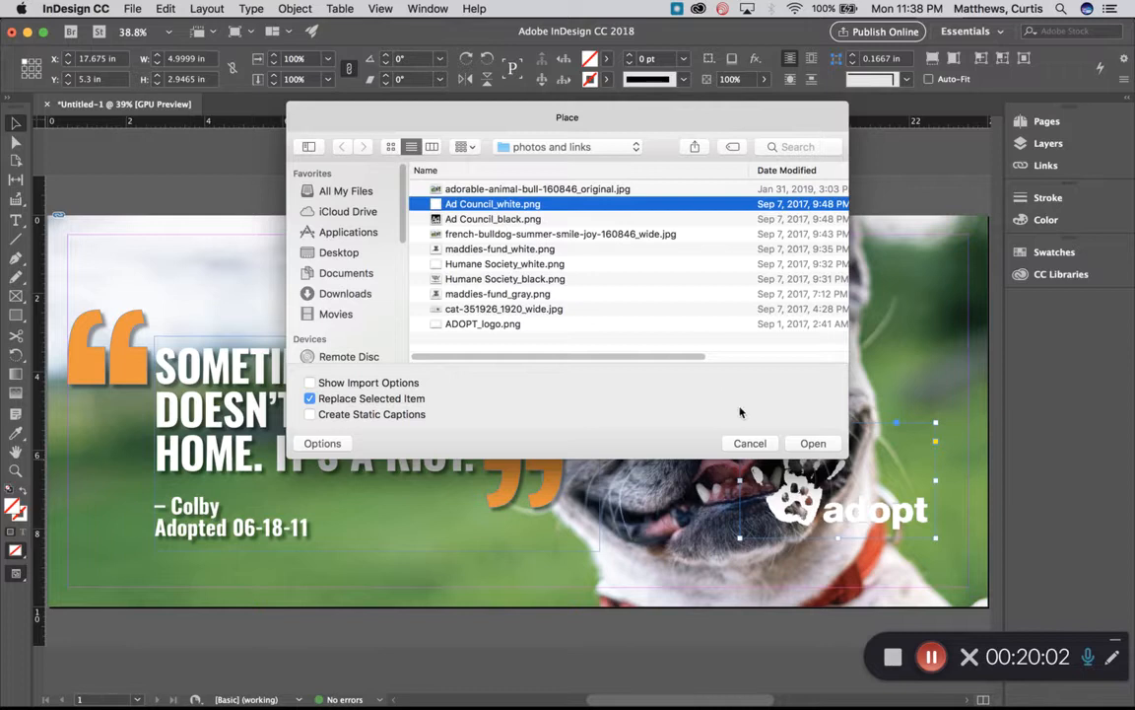
pyautogui.click(811, 443)
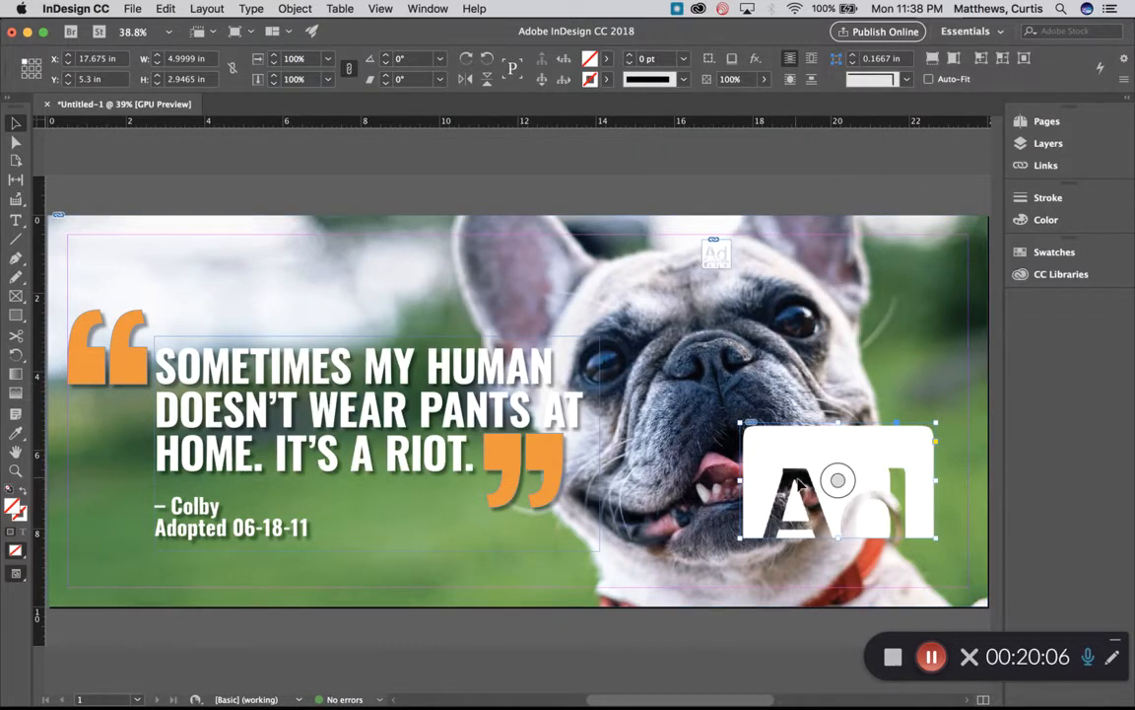
pyautogui.press('Escape')
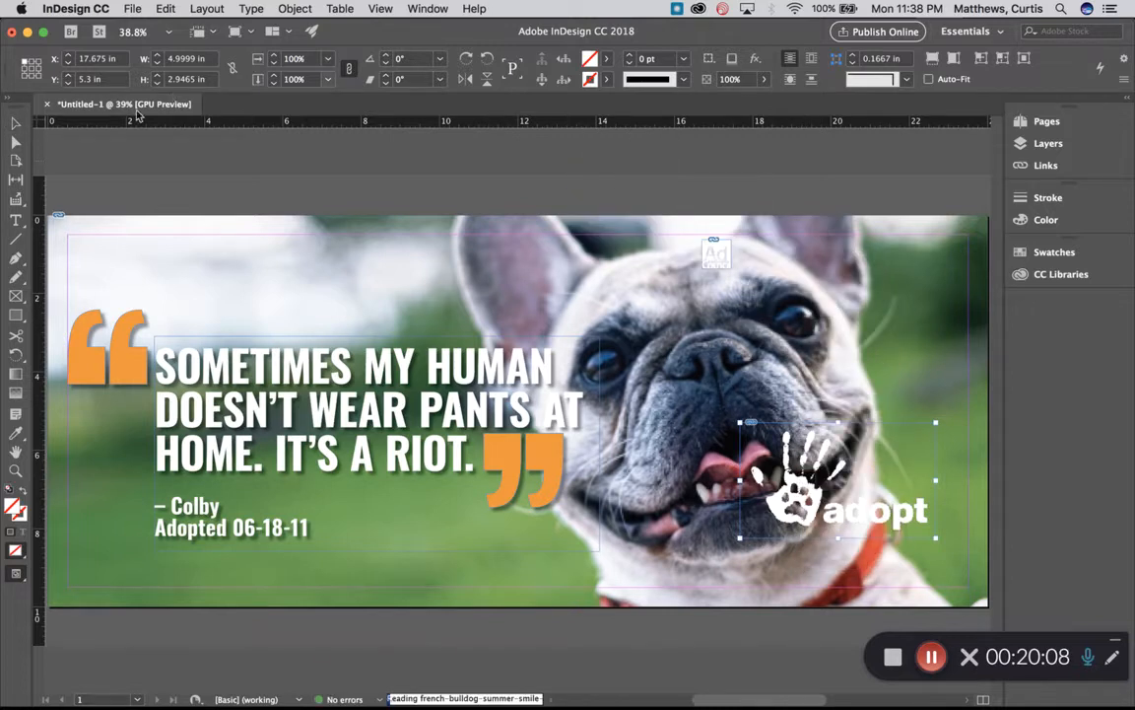
# - With nothing selected, place maddies-fund_white.png below and beside the Ad Council logo at about X 18.4 in, Y 1.2 in
pyautogui.click(204, 169)
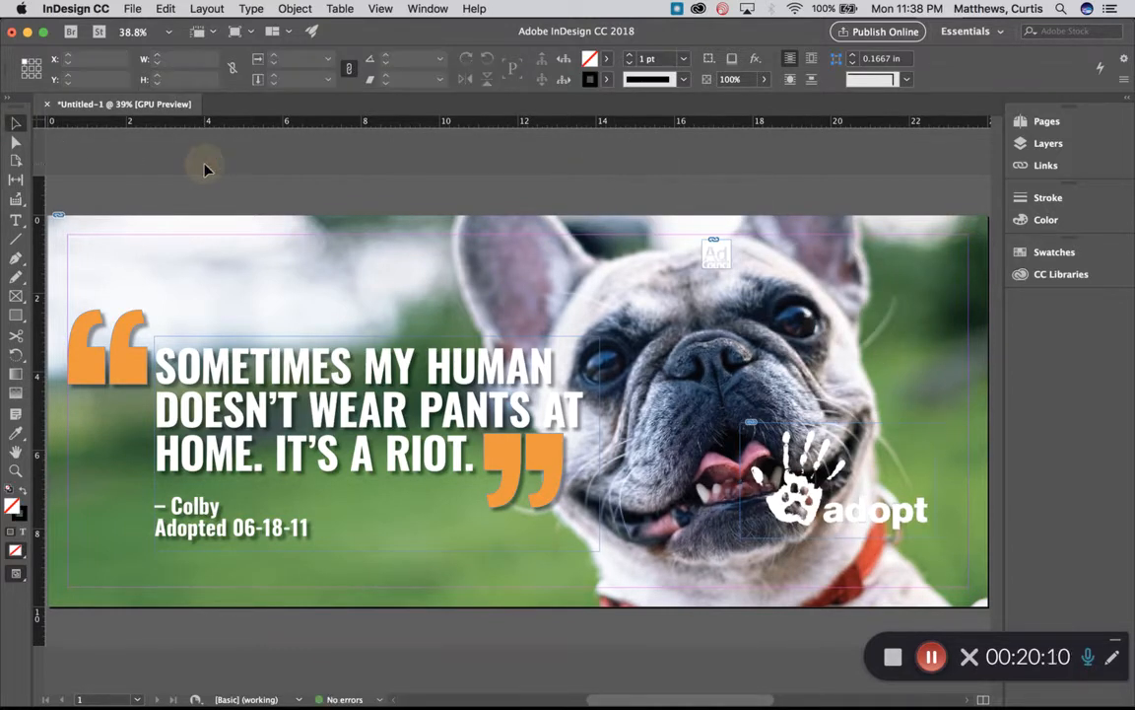
pyautogui.press('super+d')
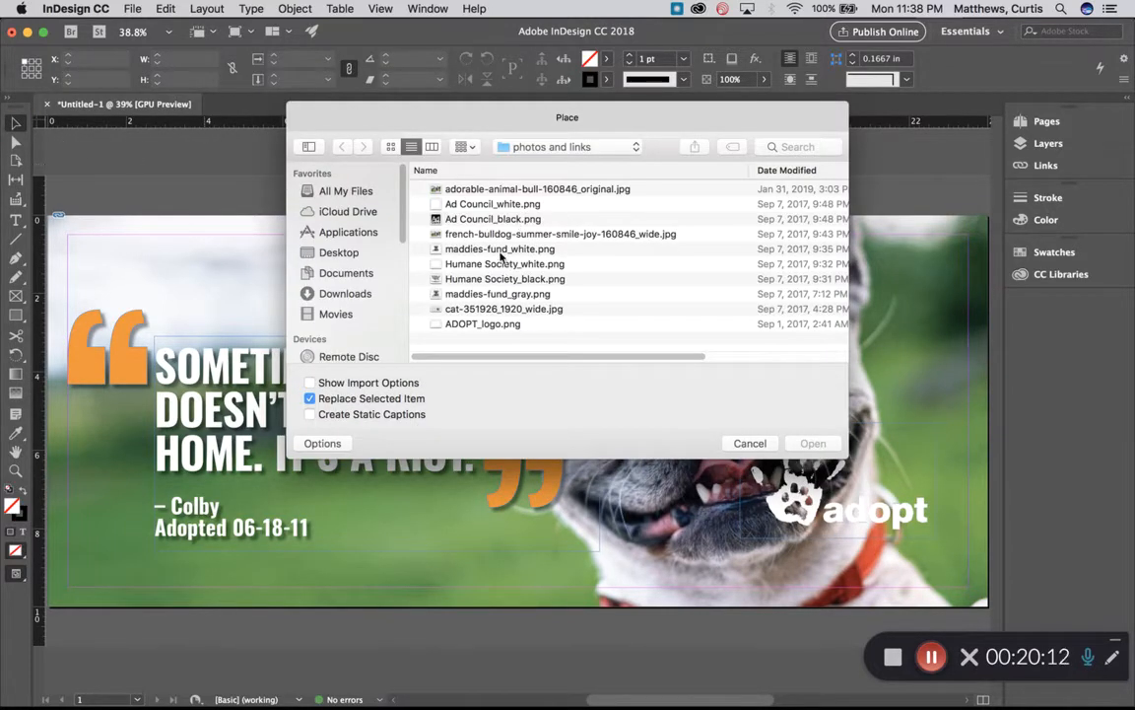
pyautogui.click(502, 250)
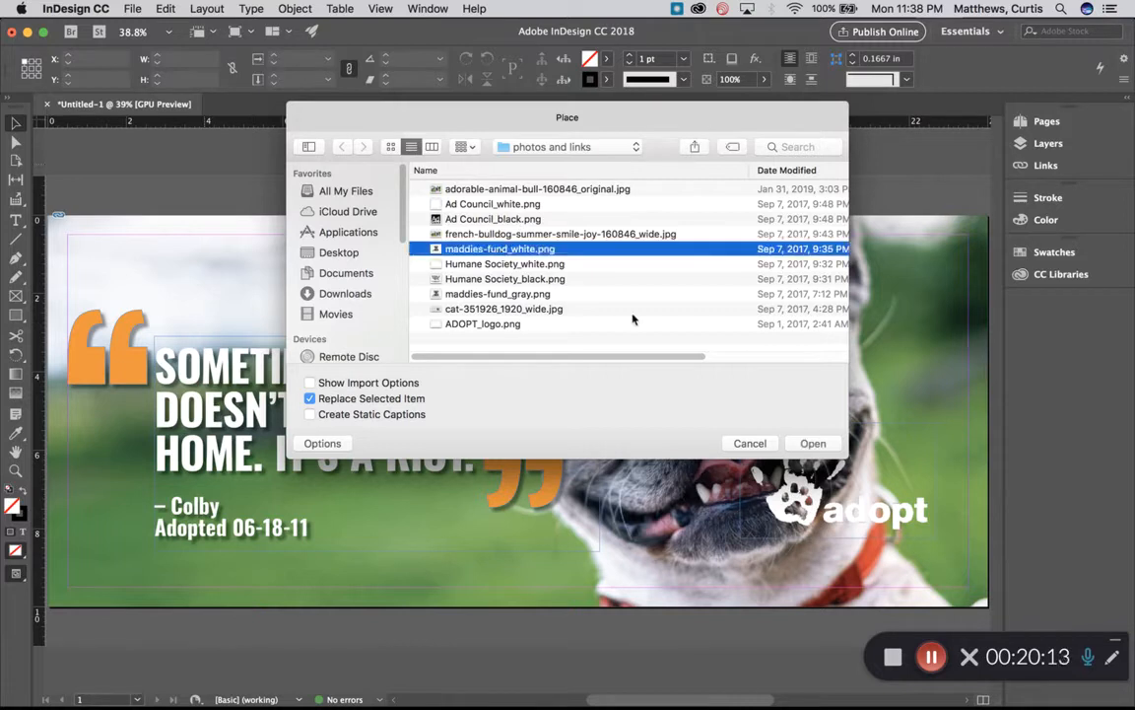
pyautogui.click(813, 444)
pyautogui.click(769, 262)
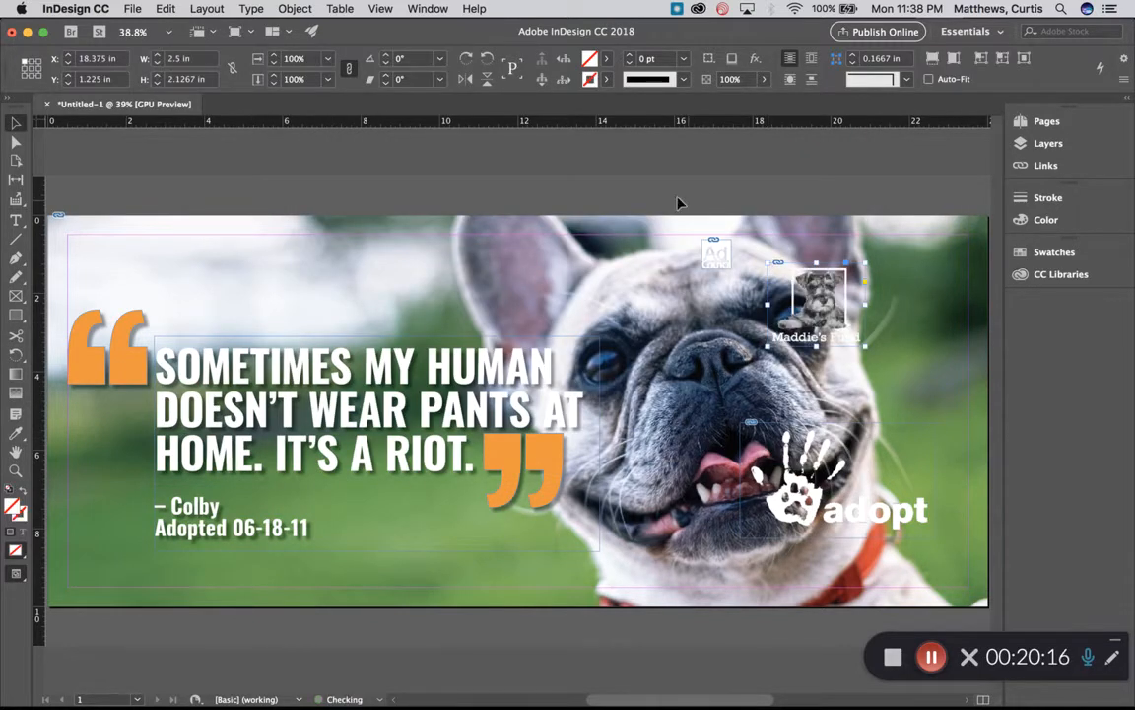
# - Place Humane Society_white.png beyond the Maddie's Fund logo at about X 21.3 in, Y 1.0 in, and deselect it
pyautogui.press('super+d')
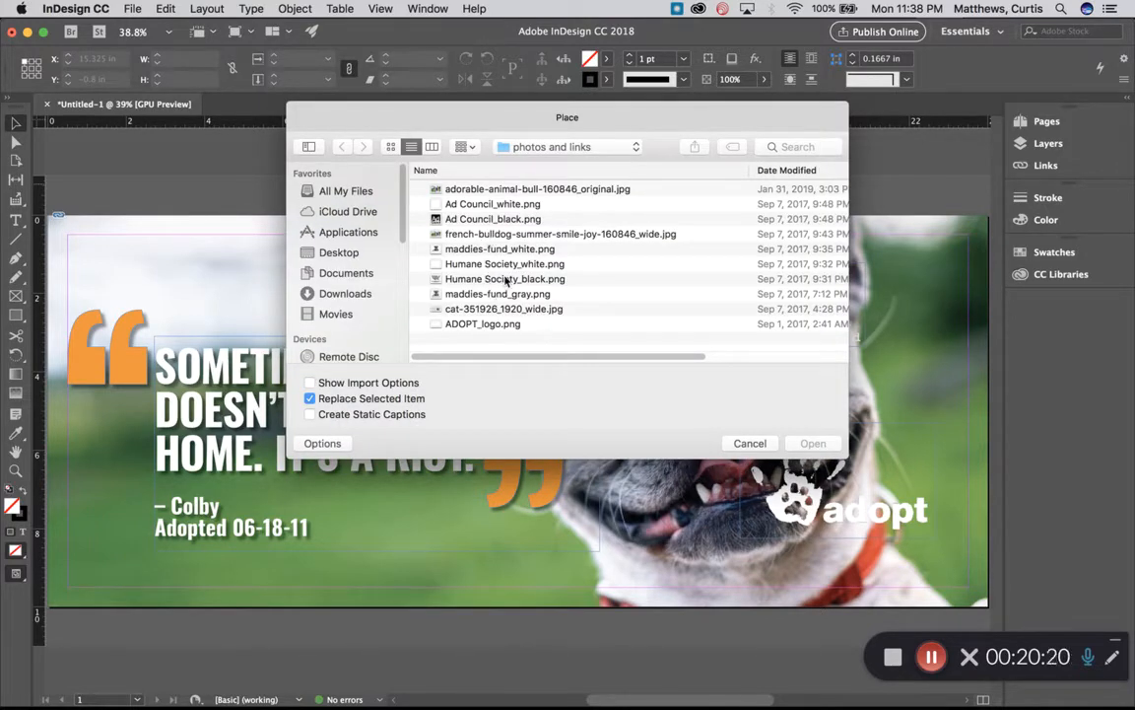
pyautogui.click(461, 262)
pyautogui.click(806, 444)
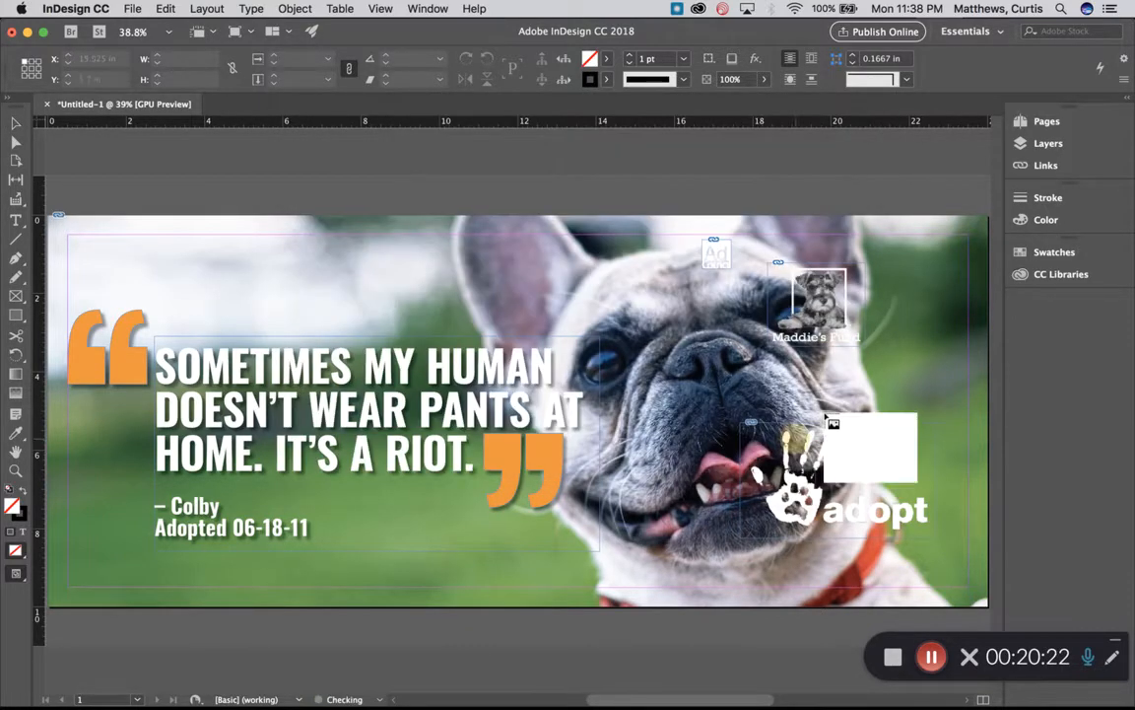
pyautogui.click(883, 254)
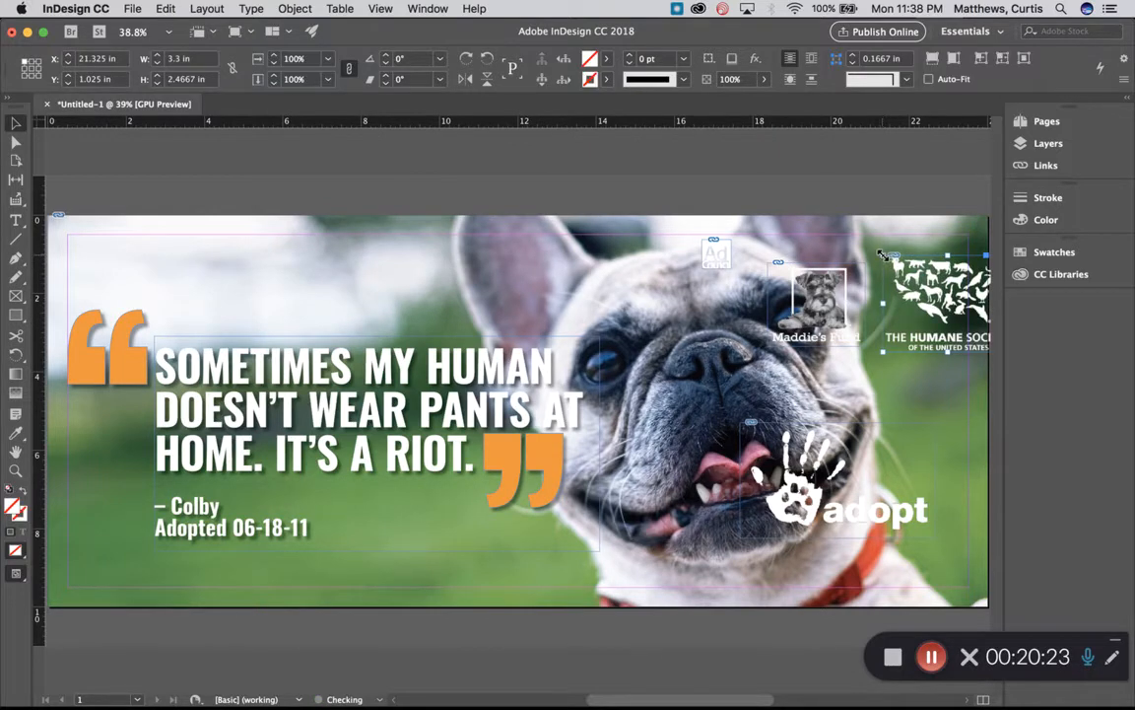
pyautogui.click(674, 187)
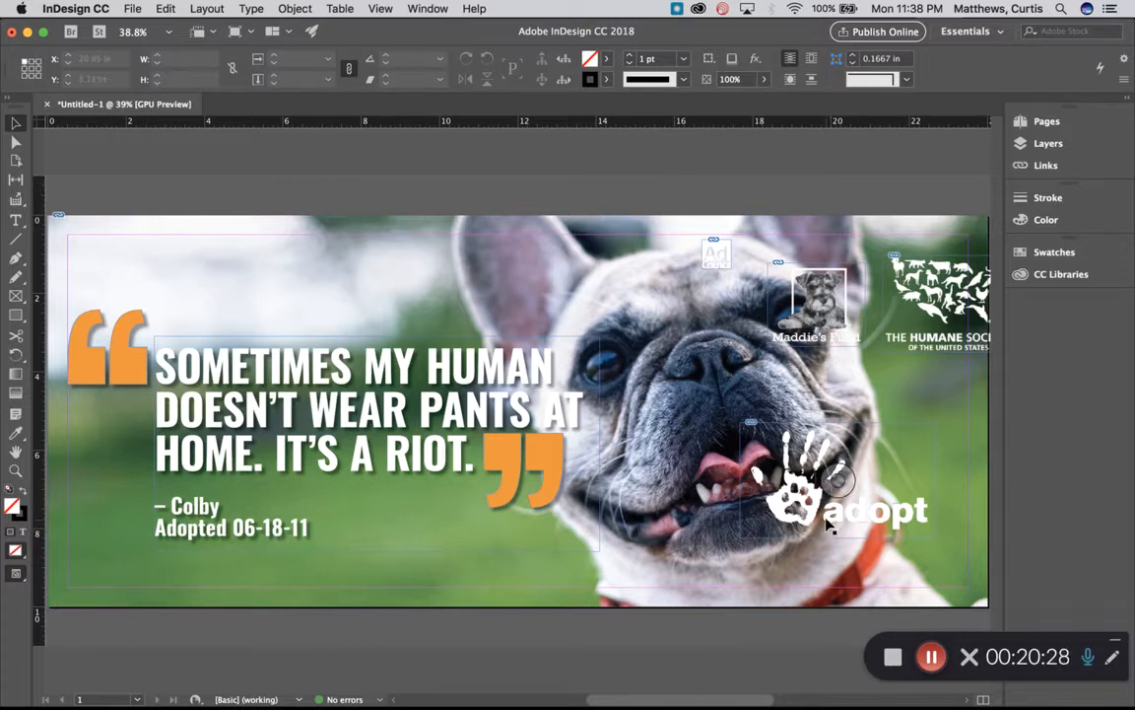
# - Move the adopt logo into the lower-right corner of the billboard, over the dog's collar, and deselect it
pyautogui.moveTo(828, 523); pyautogui.dragTo(872, 579)
pyautogui.click(648, 197)
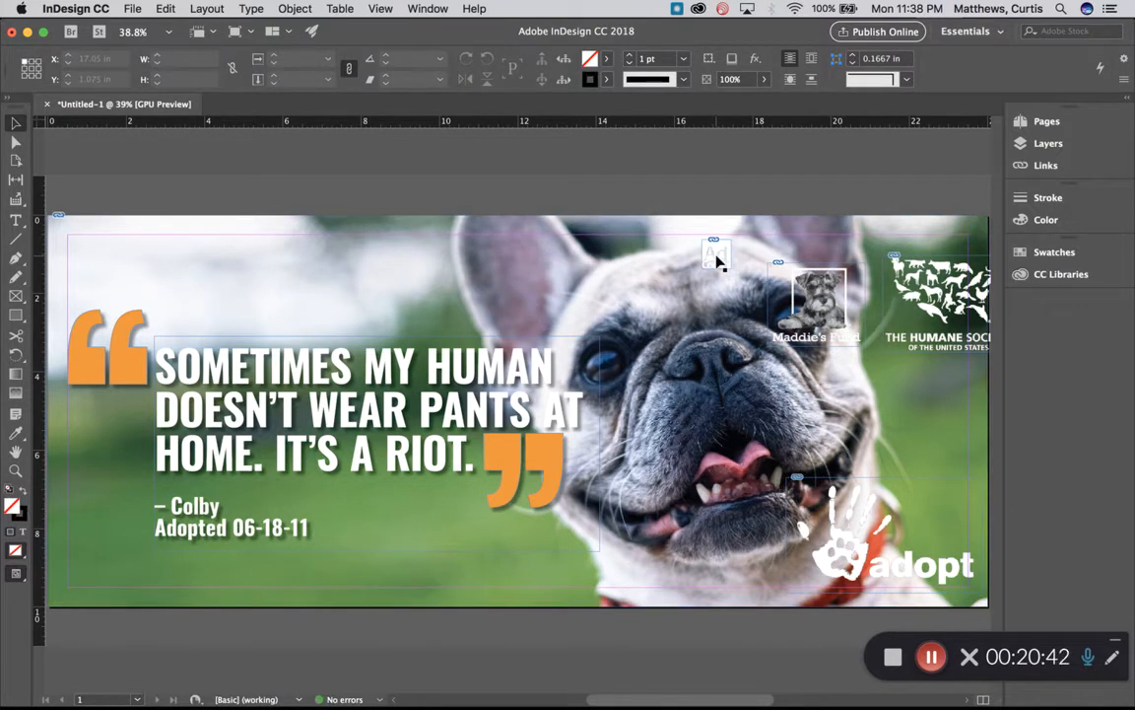
# - Move the Ad Council logo along the upper margin to about X 20.1 in, Y 0.5 in, checking the sample PDF in Acrobat, and deselect it
pyautogui.moveTo(717, 259); pyautogui.dragTo(751, 254)
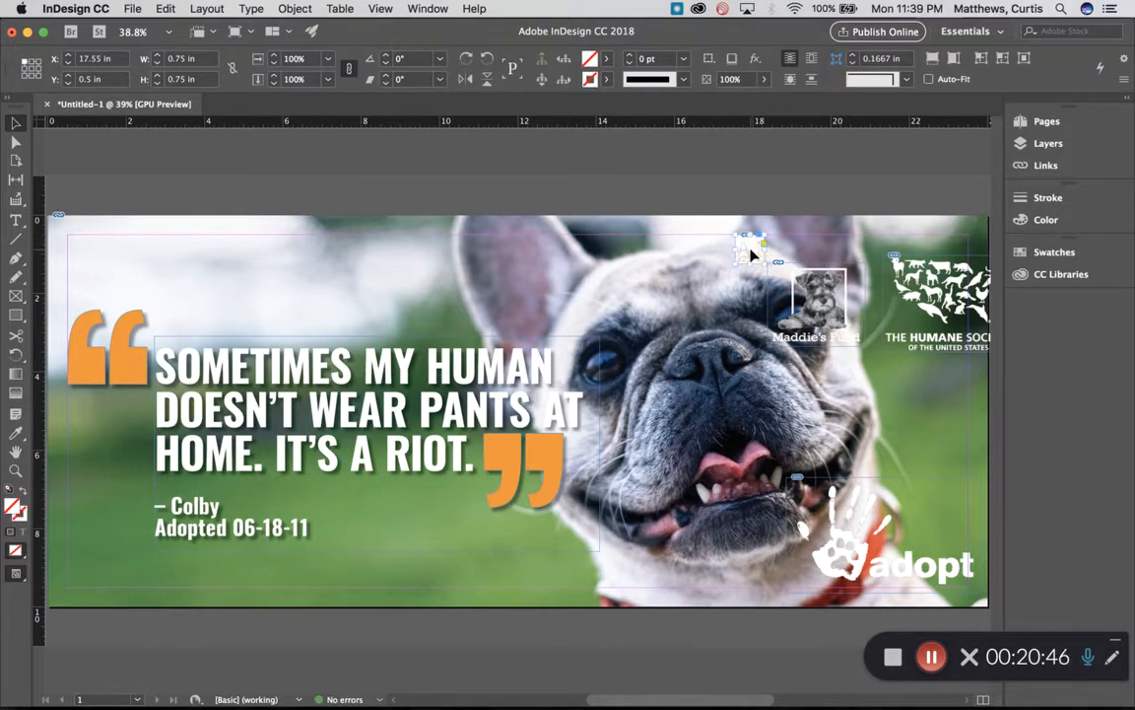
pyautogui.press('super+Tab')
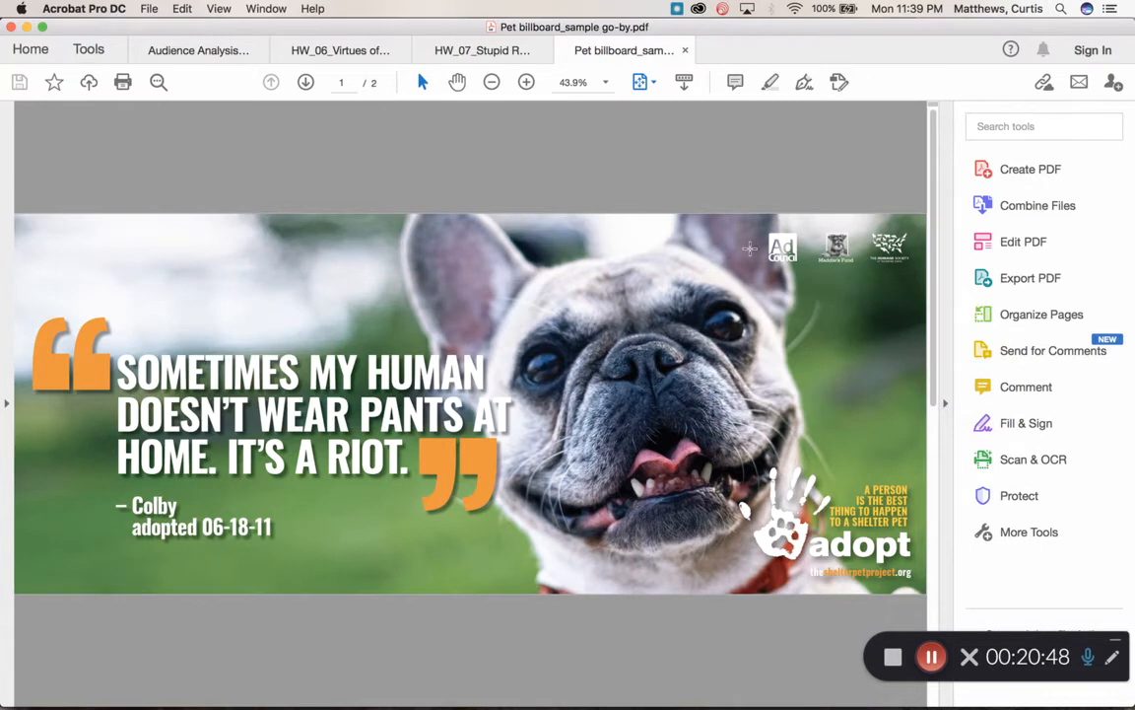
pyautogui.press('super+Tab')
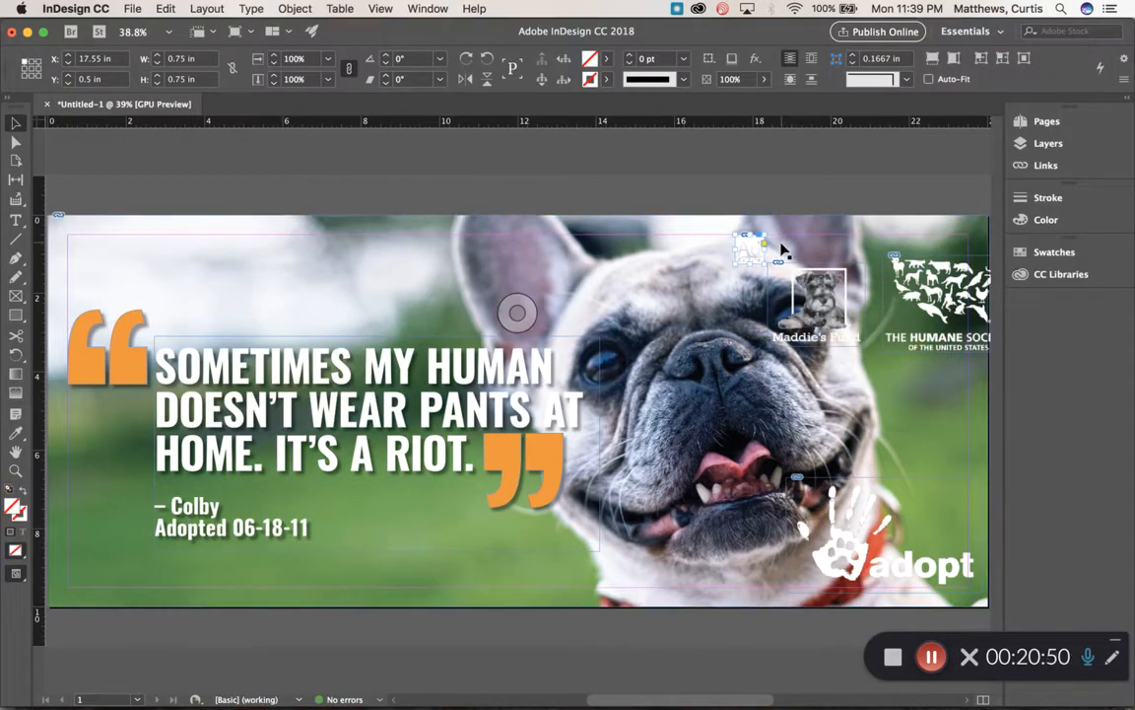
pyautogui.moveTo(747, 256); pyautogui.dragTo(849, 254)
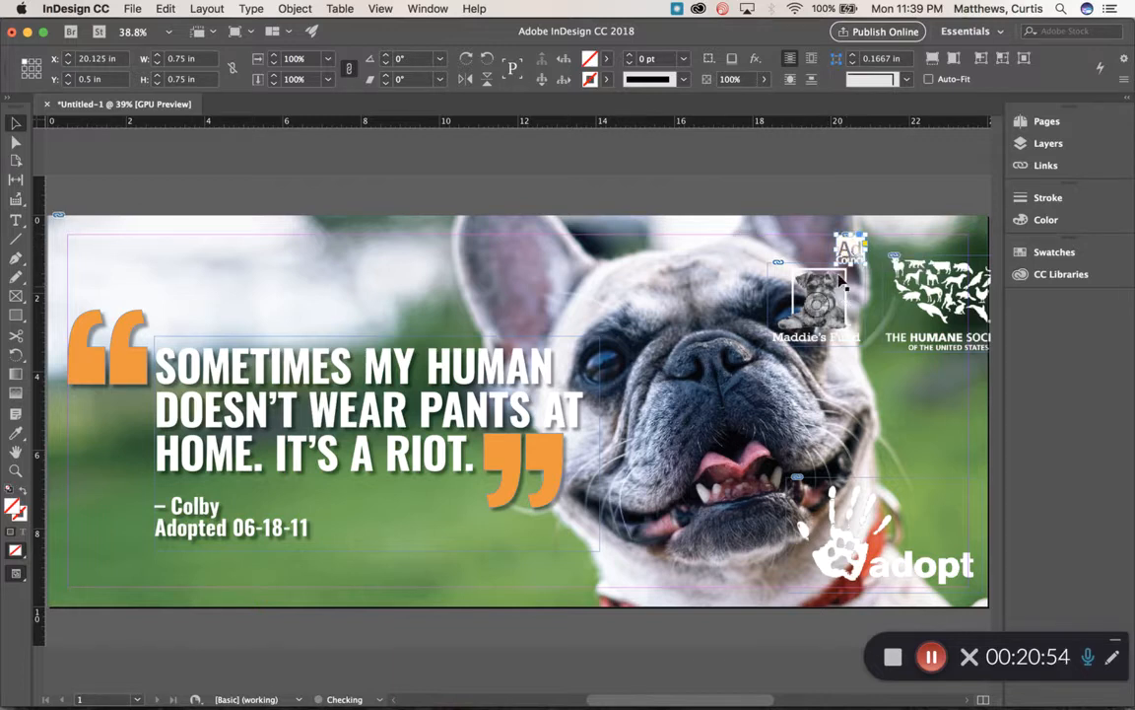
pyautogui.click(798, 198)
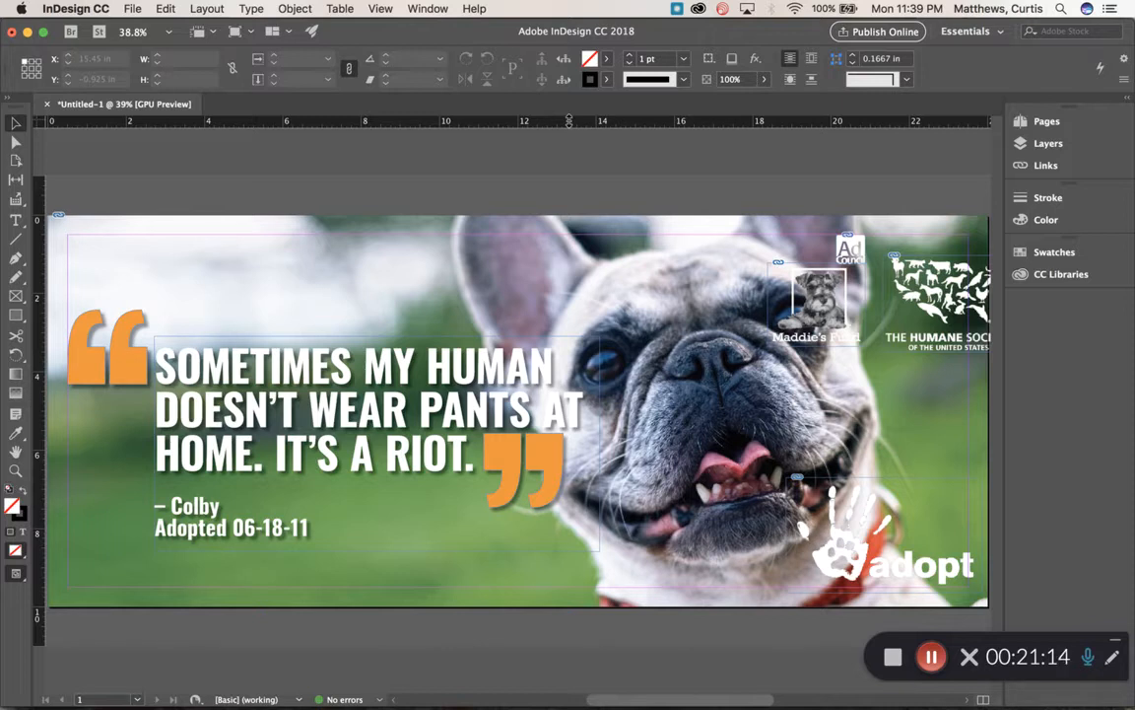
# - Add a horizontal ruler guide at about Y 1.225 in, along the lower edge of the Ad Council logo
pyautogui.click(569, 121)
pyautogui.moveTo(574, 120); pyautogui.dragTo(572, 264)
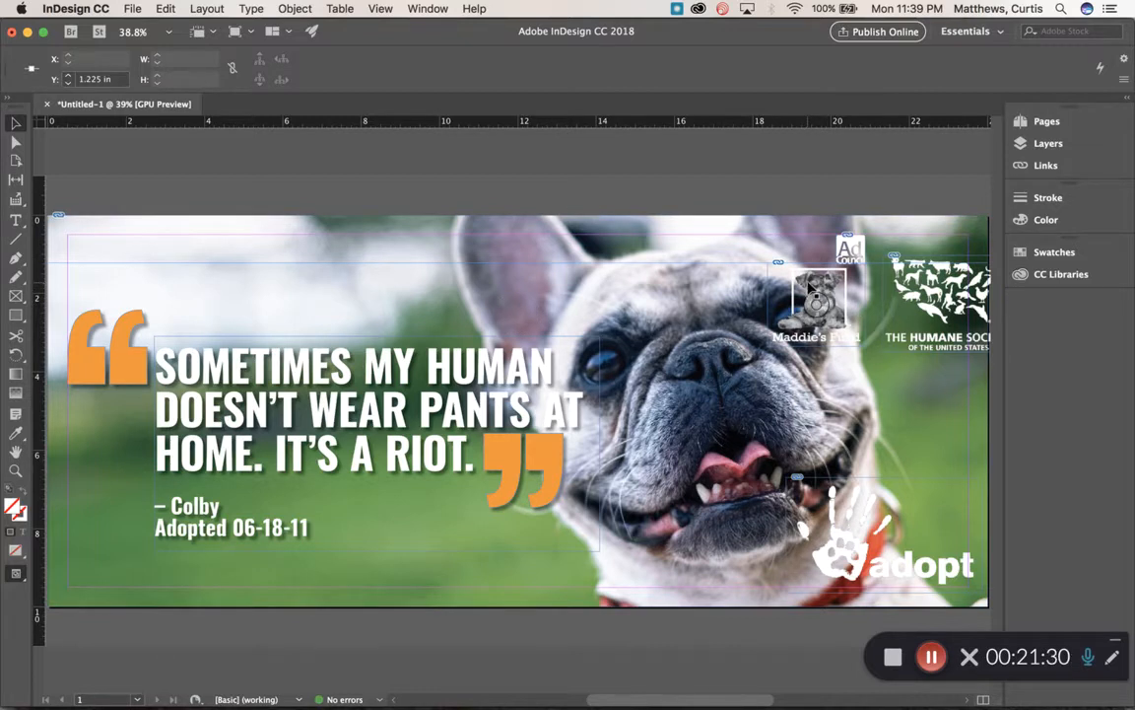
# - Scale the Maddie's Fund logo down proportionally to about 1.55 x 1.32 in, undoing any distorted resize
pyautogui.click(826, 294)
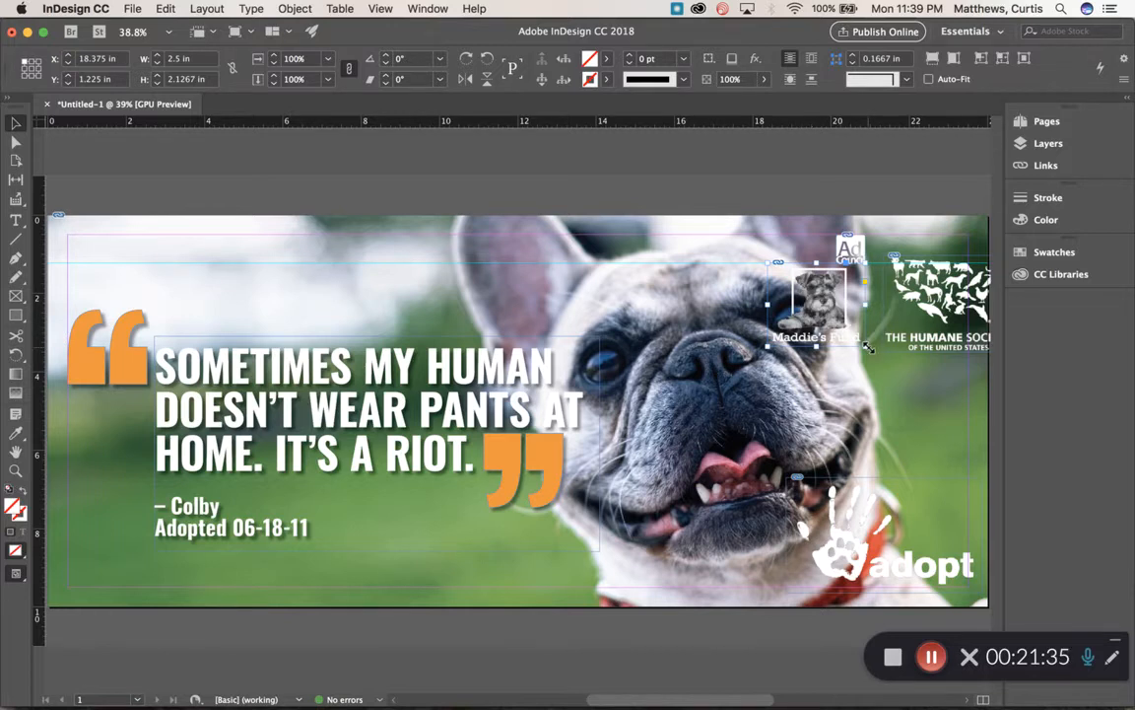
pyautogui.moveTo(865, 347); pyautogui.dragTo(807, 394)
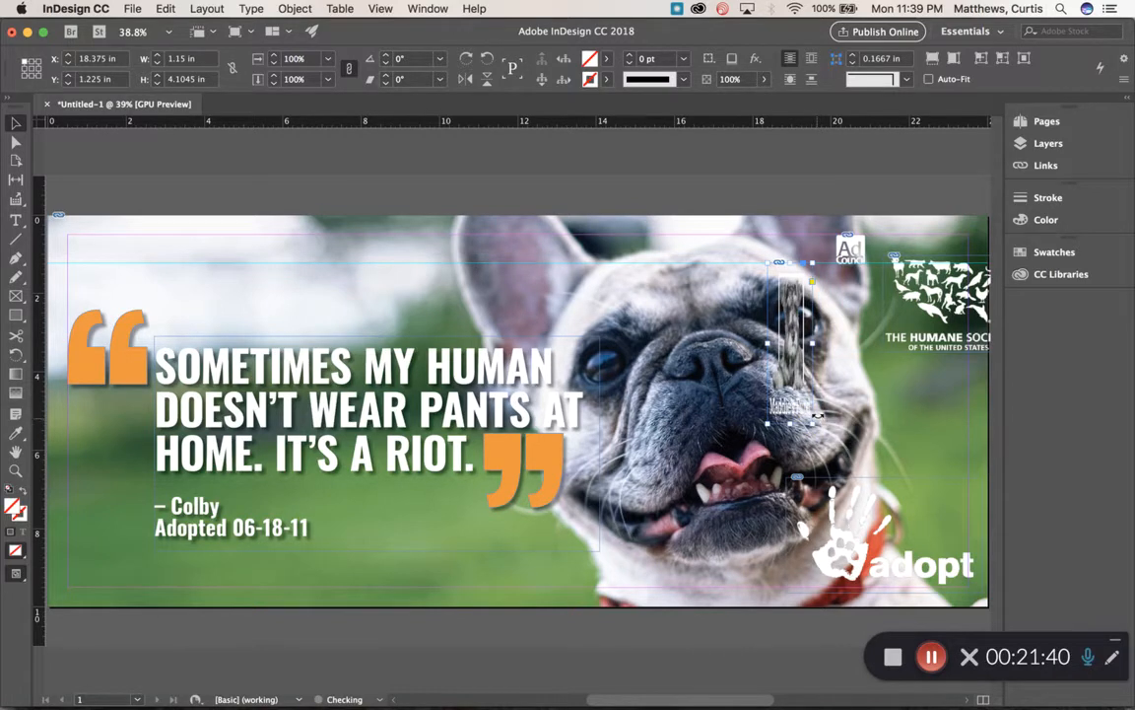
pyautogui.press('super+z')
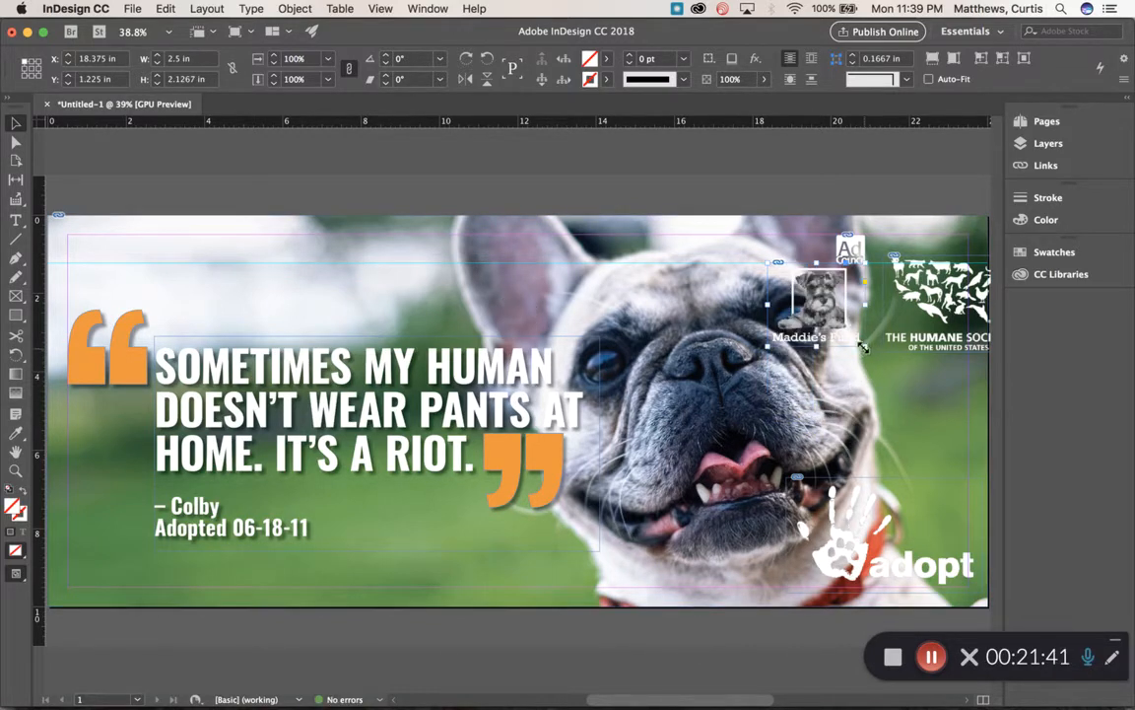
pyautogui.moveTo(863, 345); pyautogui.dragTo(829, 315)
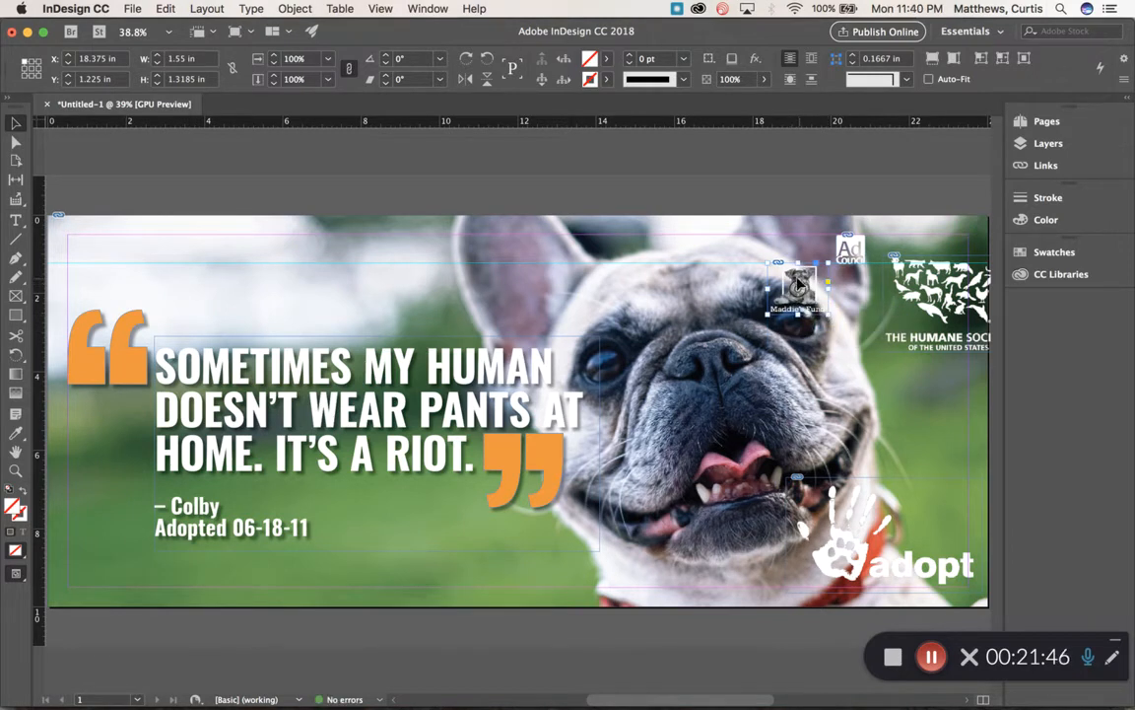
# - Move the Maddie's Fund logo beside the Ad Council logo and scale it down to about 0.975 × 0.829 in
pyautogui.moveTo(789, 280); pyautogui.dragTo(897, 254)
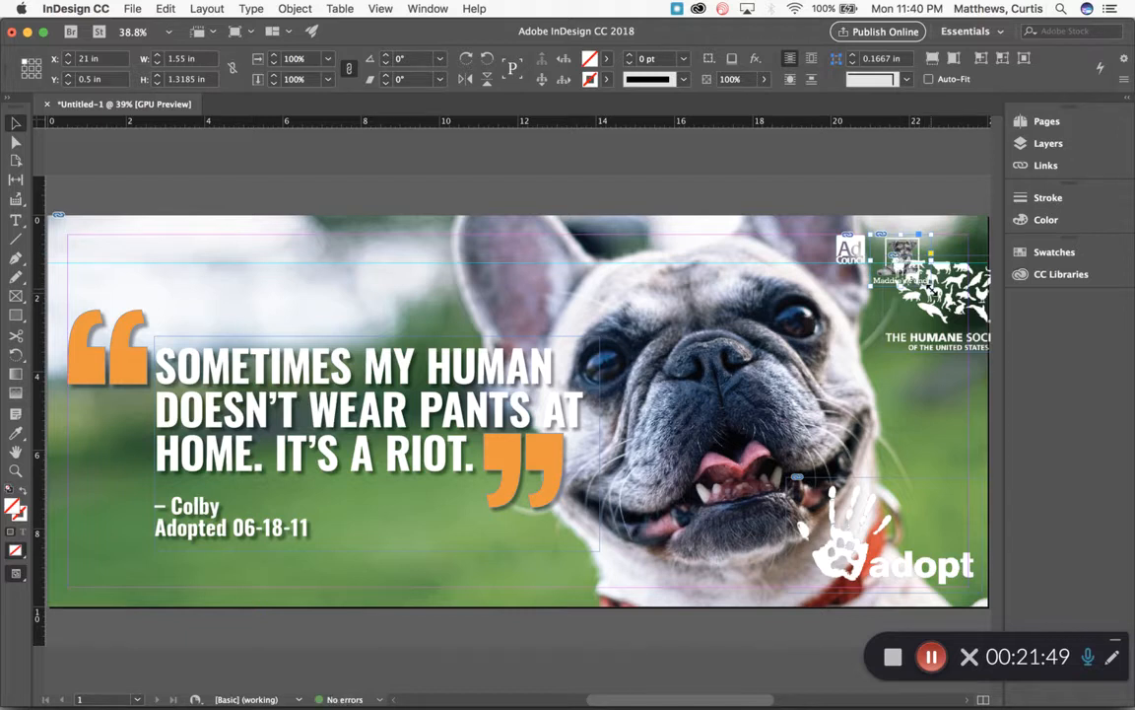
pyautogui.moveTo(937, 288); pyautogui.dragTo(909, 264)
pyautogui.press('Up')
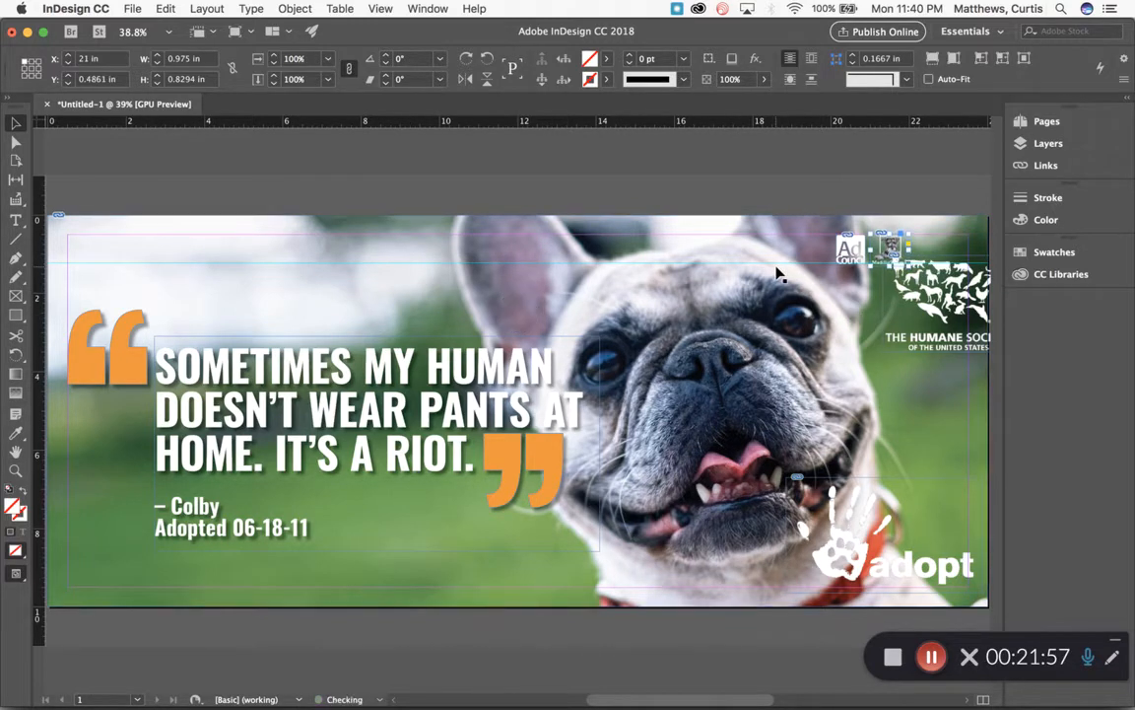
pyautogui.click(813, 182)
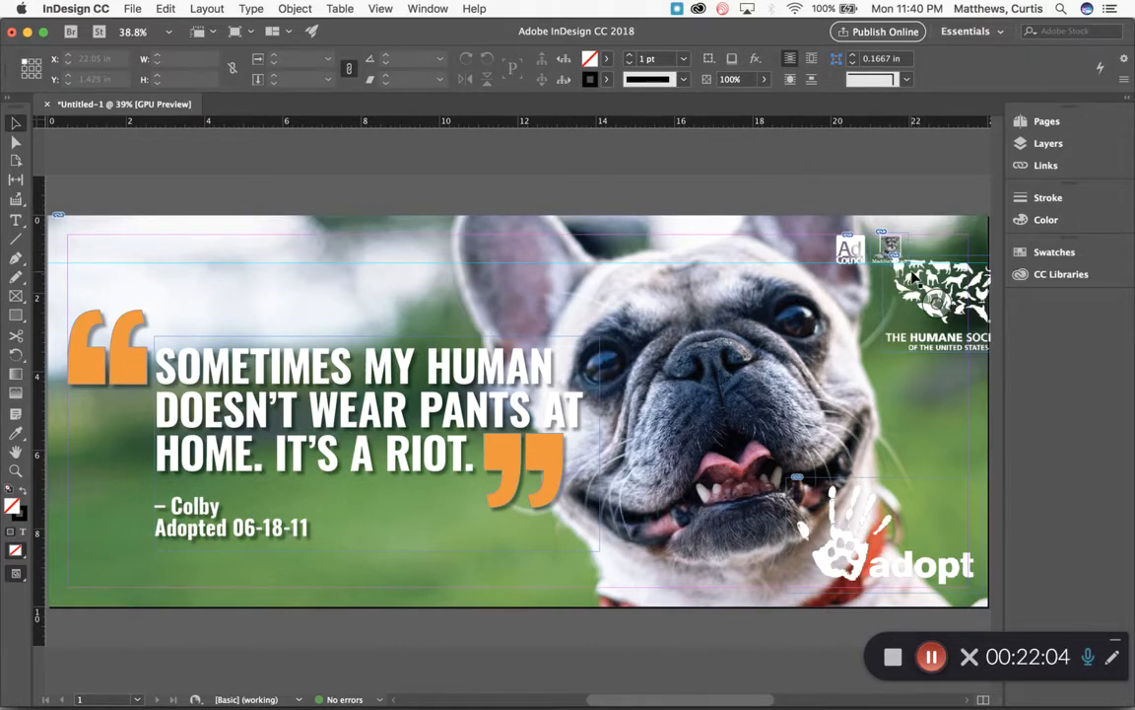
# - Move the Humane Society logo up to the right of the Maddie's Fund logo, at about X 21.7 in, Y 0.45 in
pyautogui.click(914, 279)
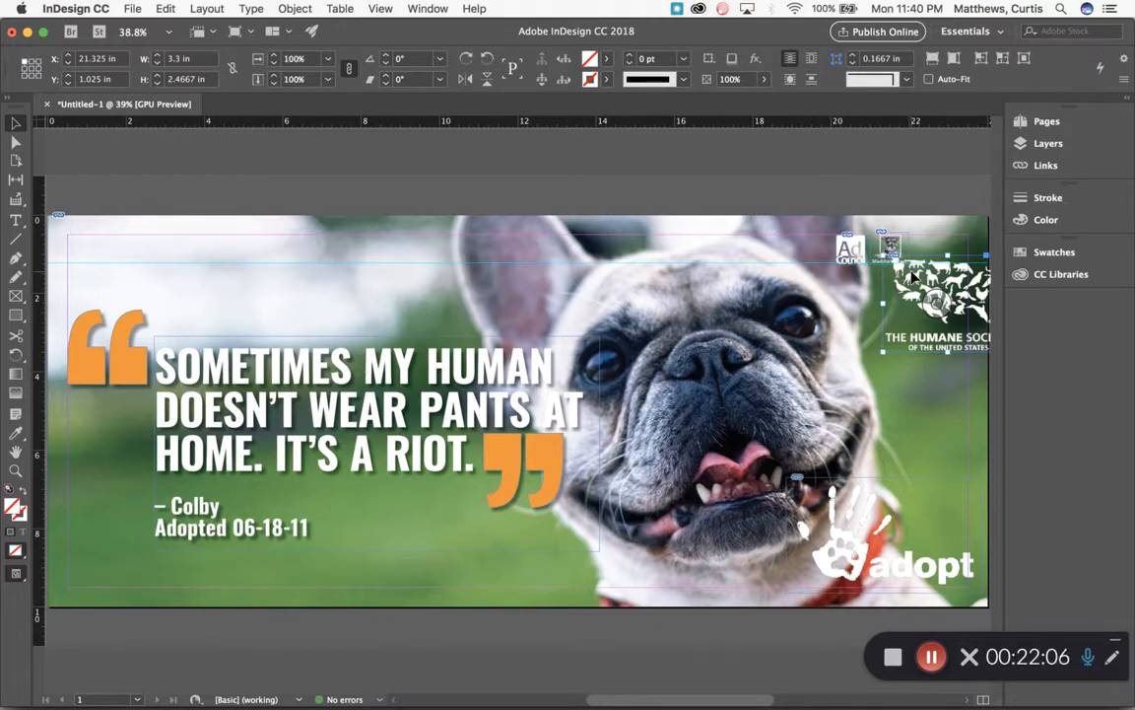
pyautogui.press('super+equal')
pyautogui.press('super+equal')
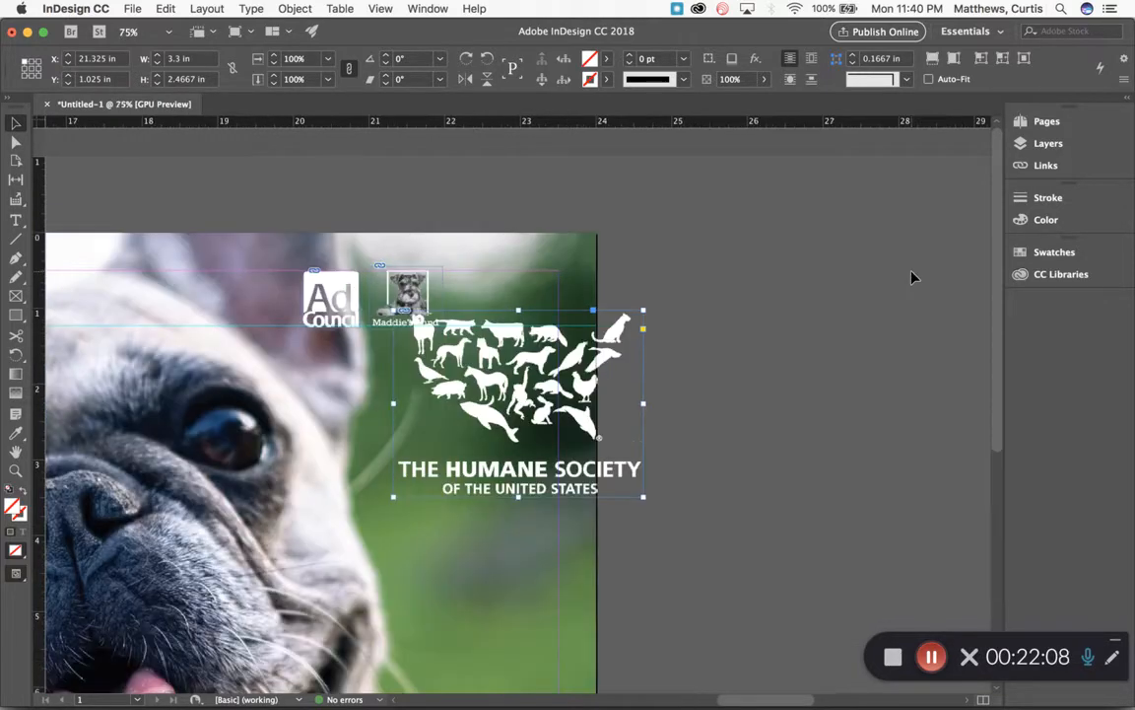
pyautogui.press('super+equal')
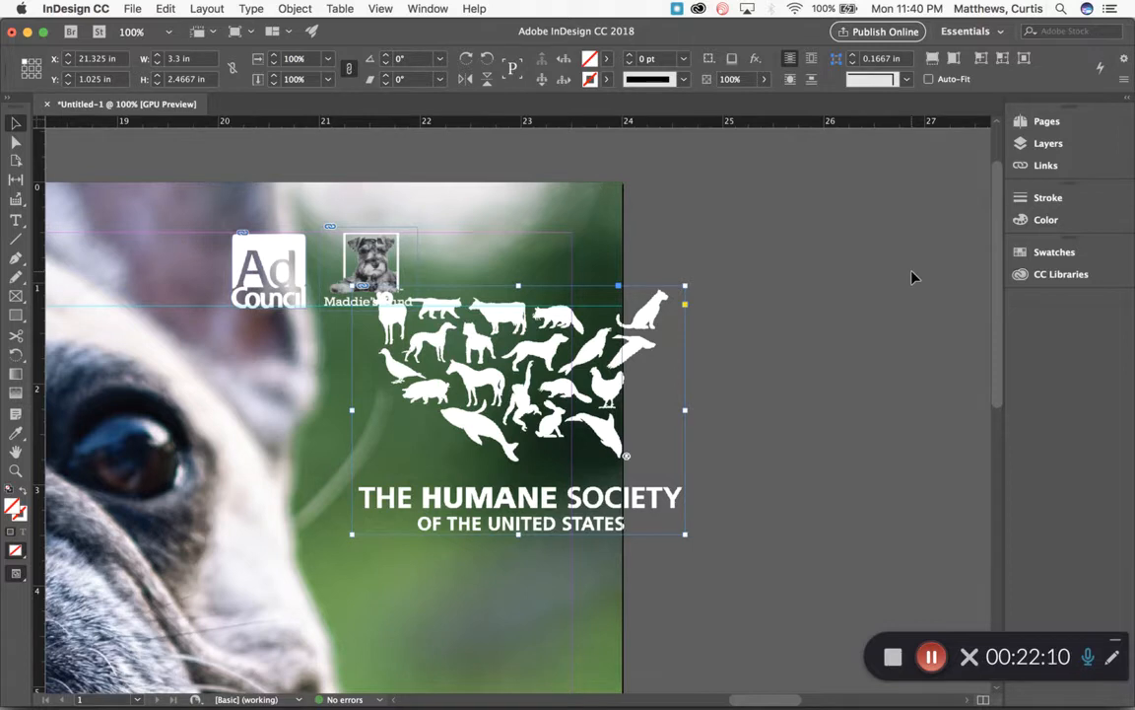
pyautogui.click(798, 262)
pyautogui.moveTo(548, 362); pyautogui.dragTo(586, 304)
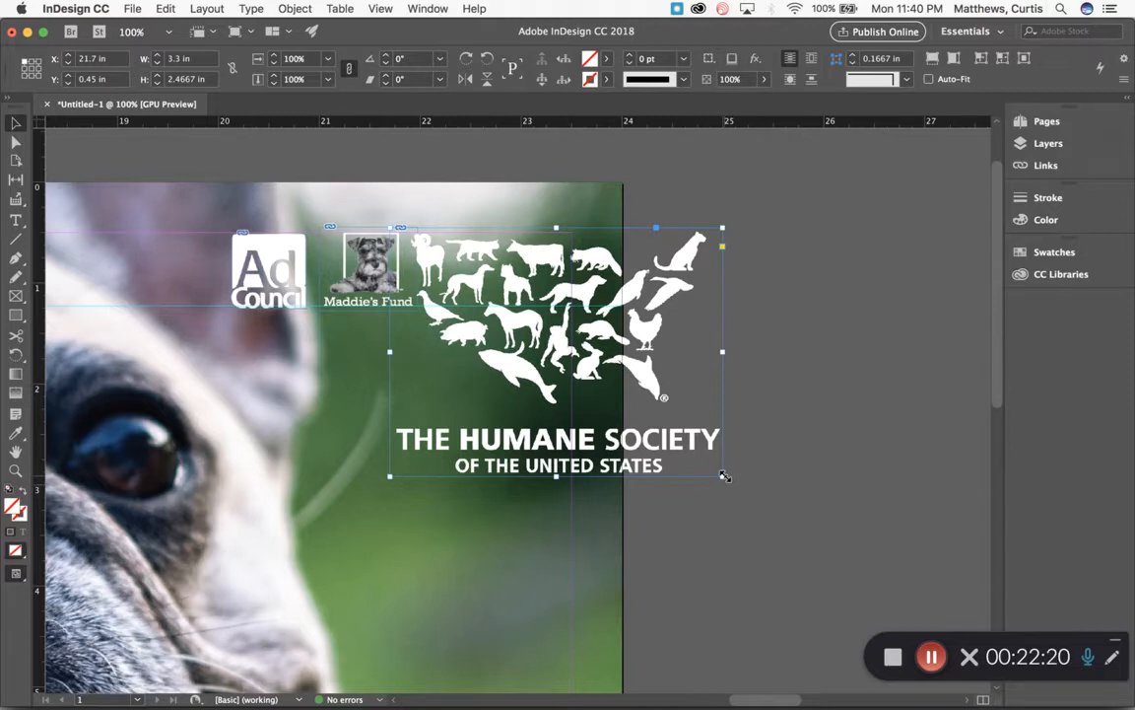
# - Scale the Humane Society logo to about 1.089 × 0.814 in and place it against the right margin at about X 22.425 in
pyautogui.moveTo(722, 476); pyautogui.dragTo(545, 268)
pyautogui.click(703, 306)
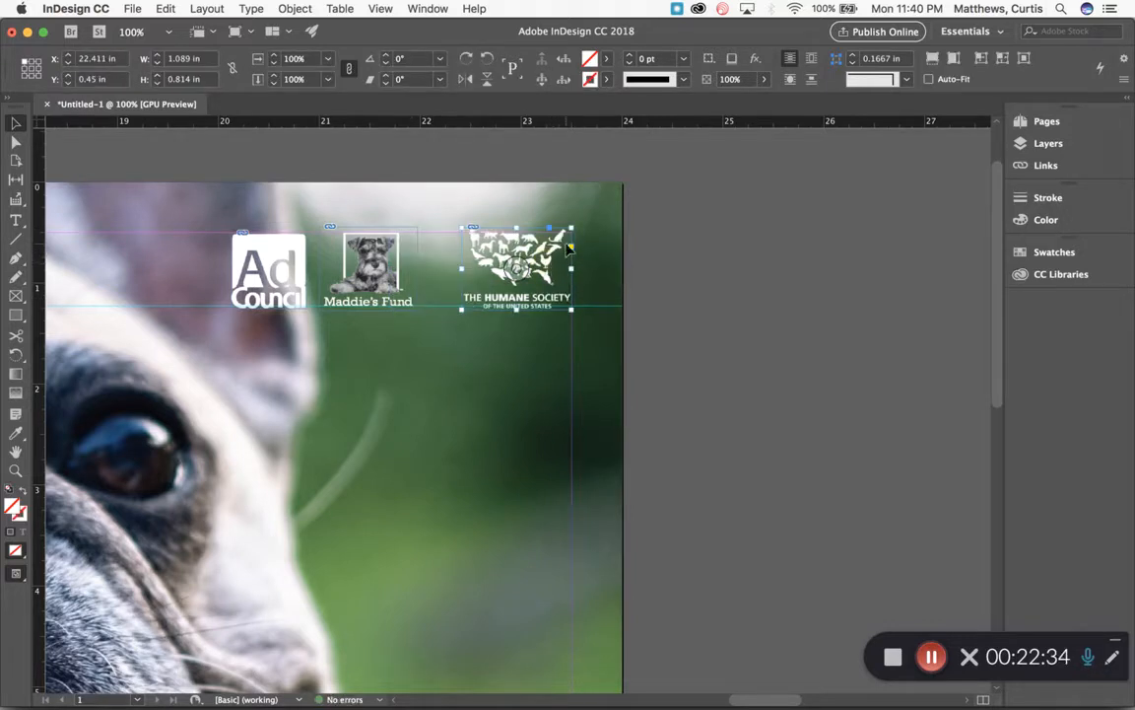
pyautogui.press('Down')
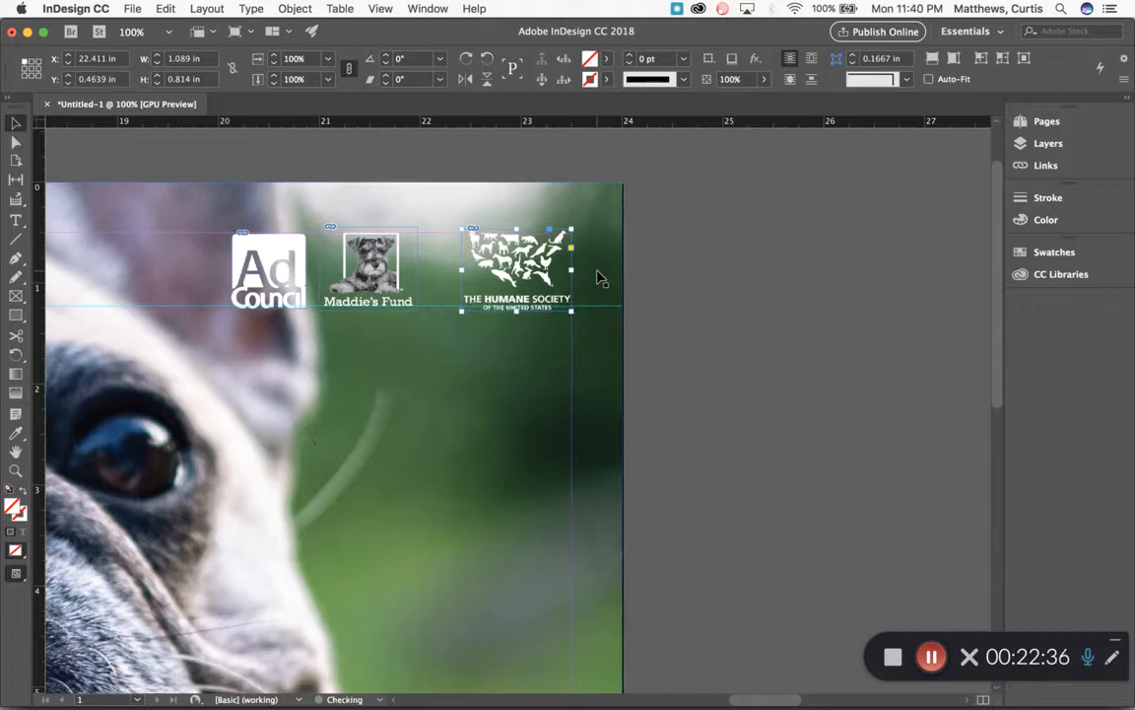
pyautogui.press('Up')
pyautogui.press('Right')
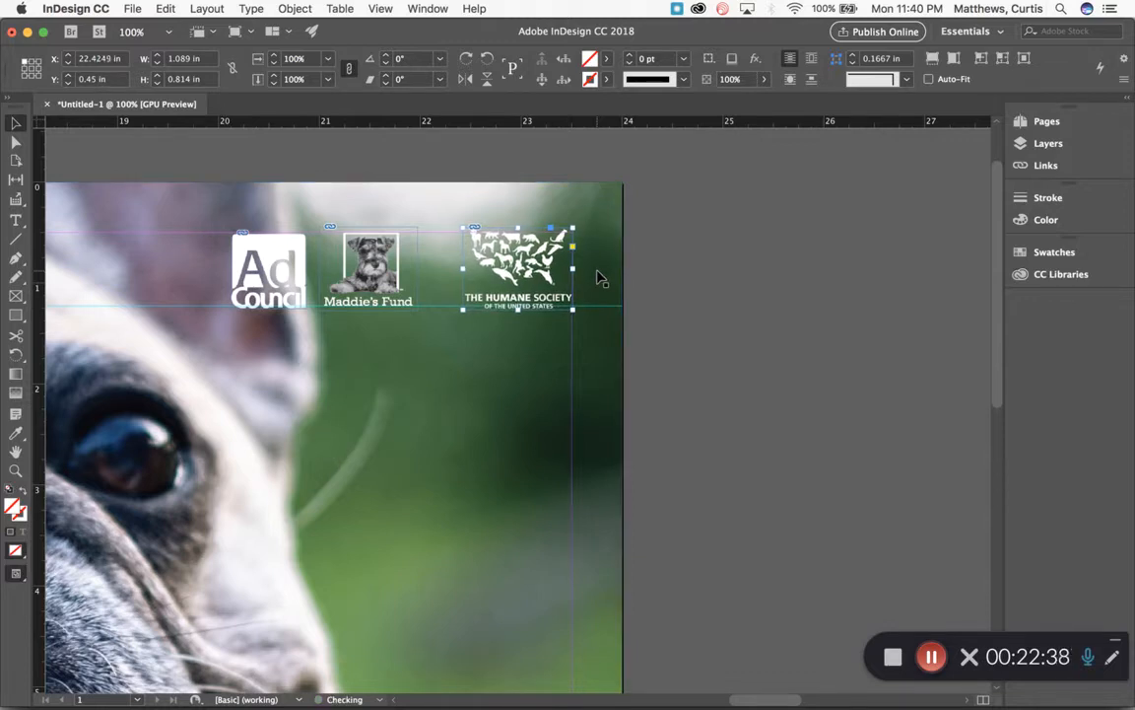
pyautogui.click(707, 261)
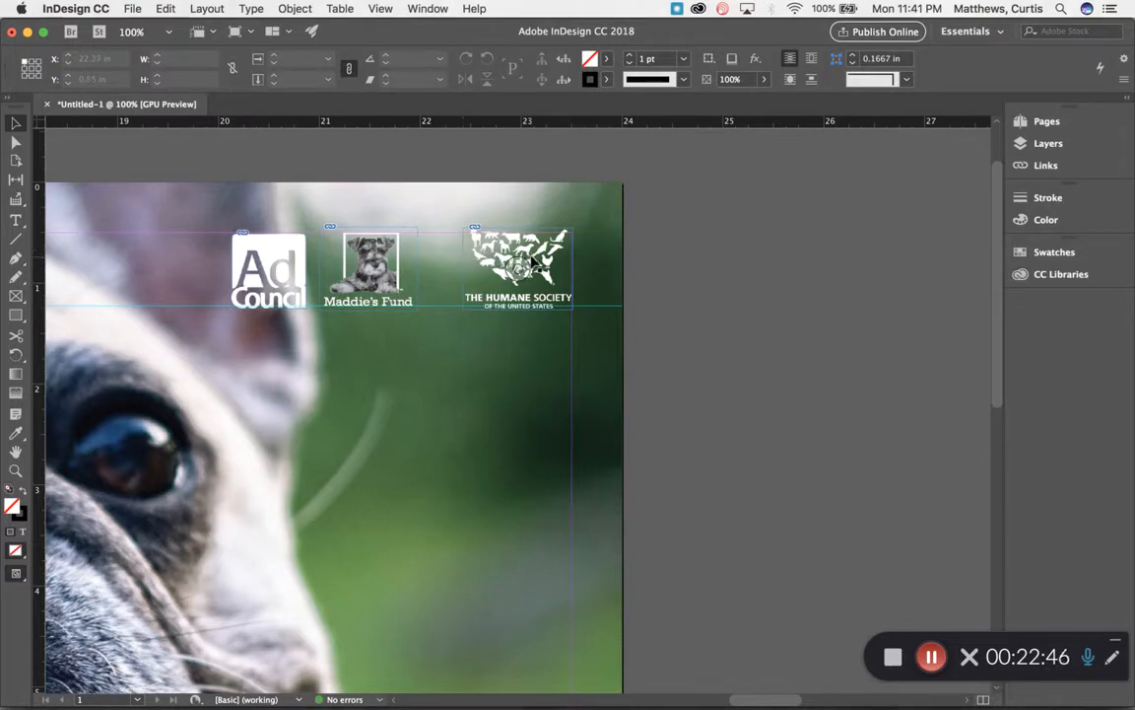
pyautogui.click(931, 658)
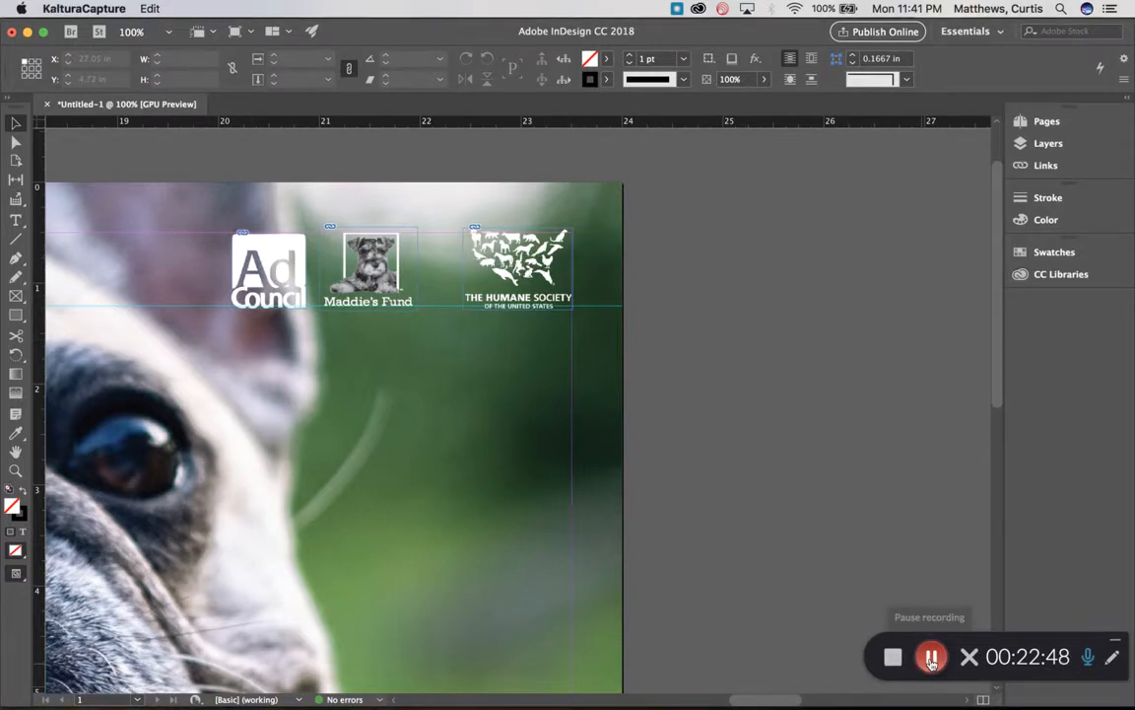
pyautogui.click(676, 283)
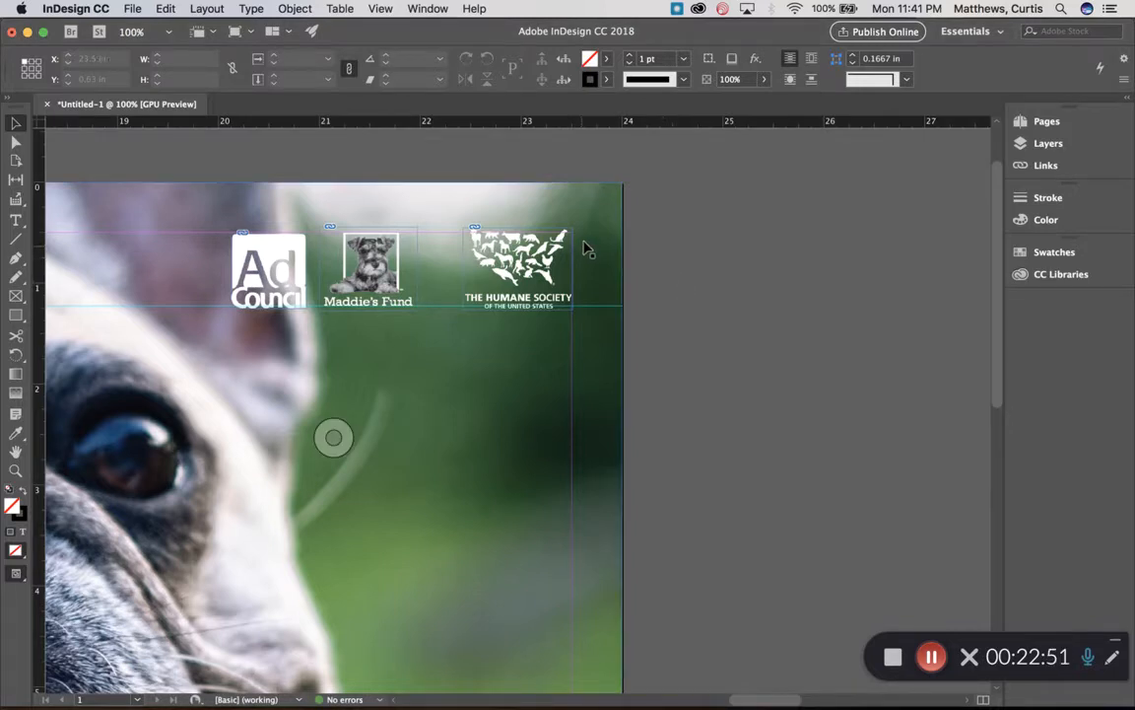
# - Distribute the Ad Council, Maddie's Fund and Humane Society logos evenly by their horizontal centers with Align
pyautogui.click(426, 8)
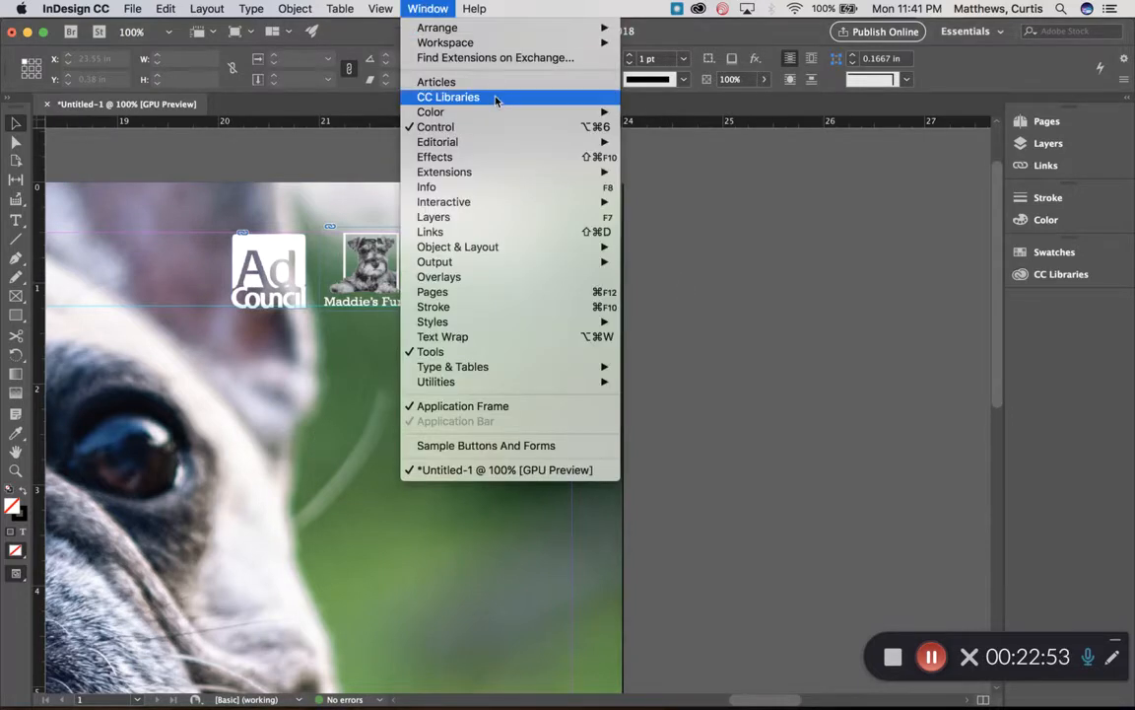
pyautogui.moveTo(518, 253)
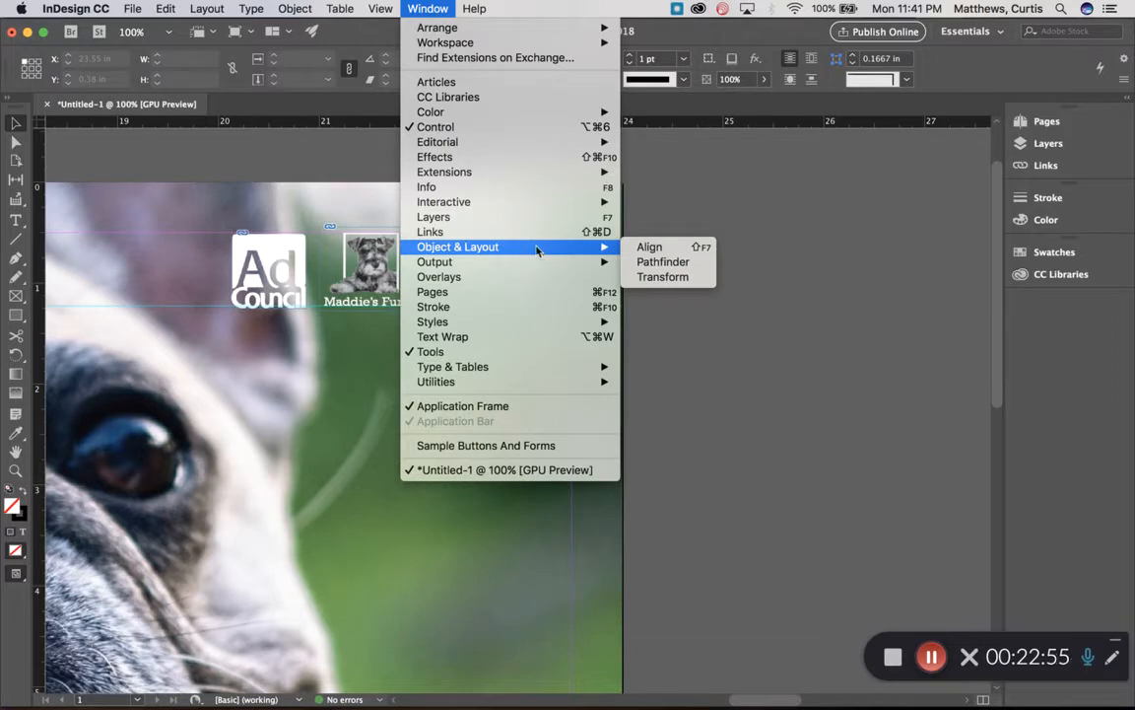
pyautogui.click(658, 253)
pyautogui.moveTo(593, 294); pyautogui.dragTo(748, 235)
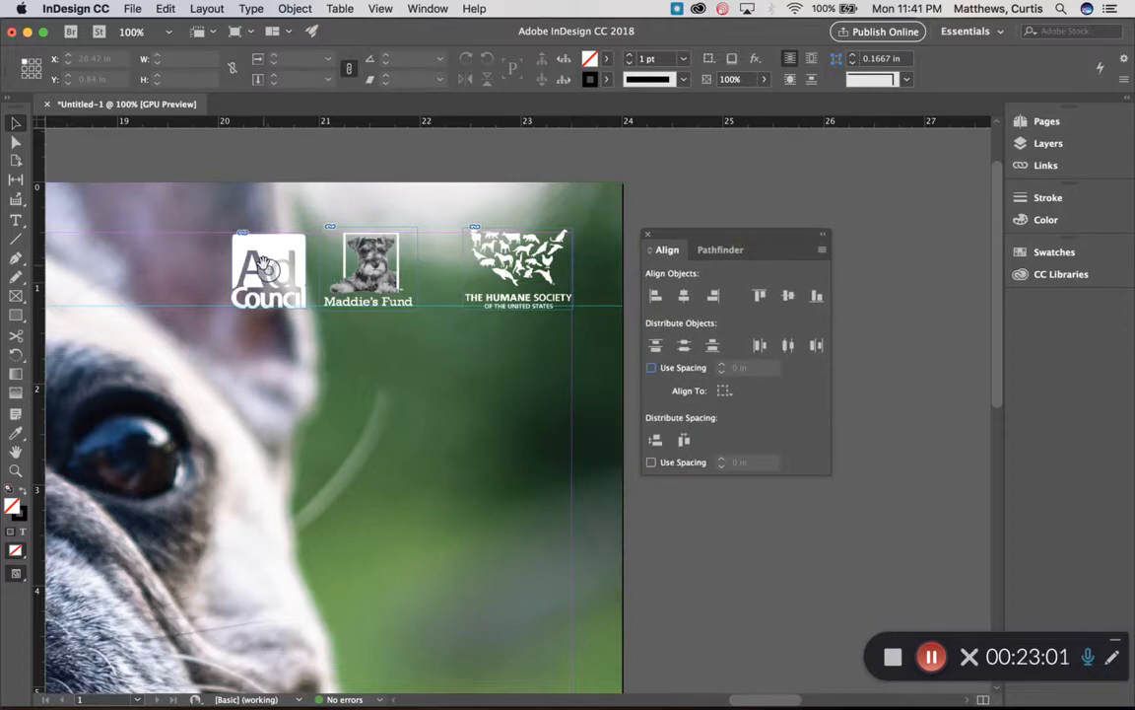
pyautogui.click(252, 256)
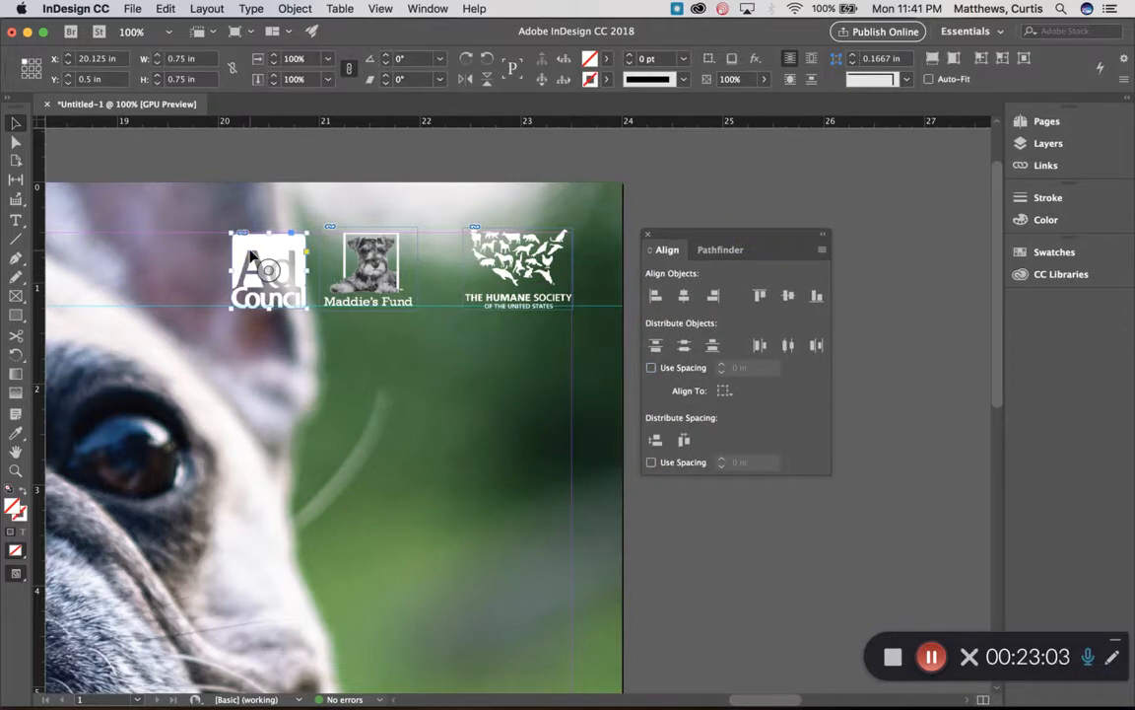
pyautogui.keyDown('shift'); pyautogui.click(357, 248); pyautogui.keyUp('shift')
pyautogui.keyDown('shift'); pyautogui.click(493, 256); pyautogui.keyUp('shift')
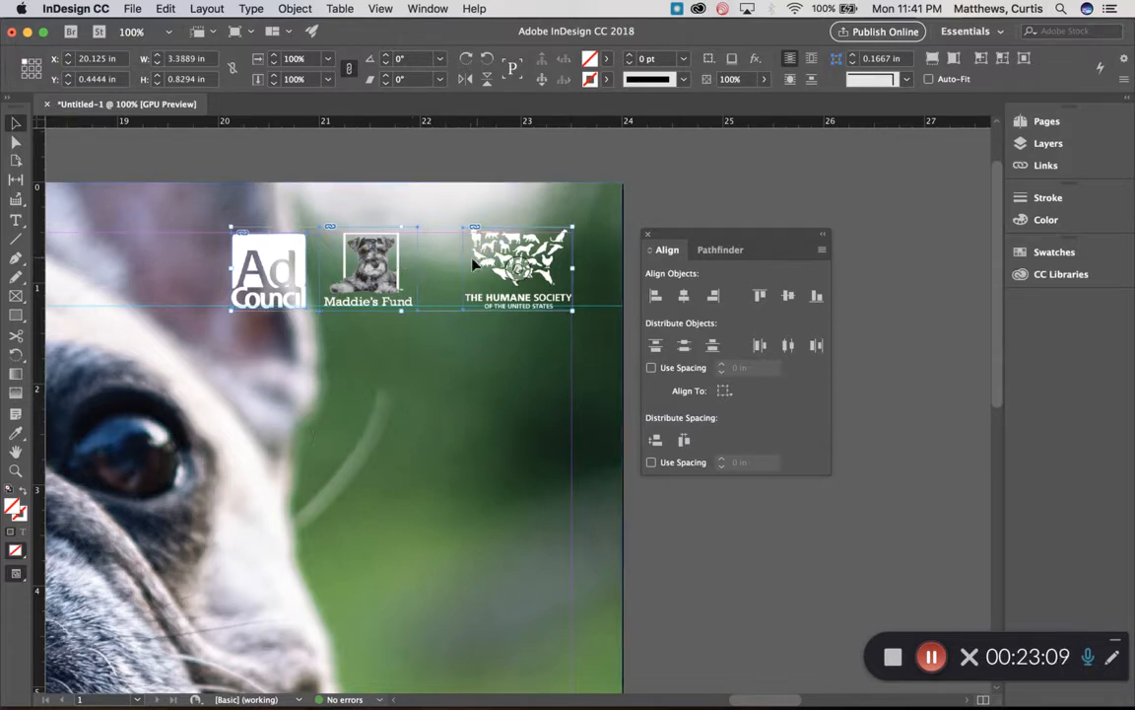
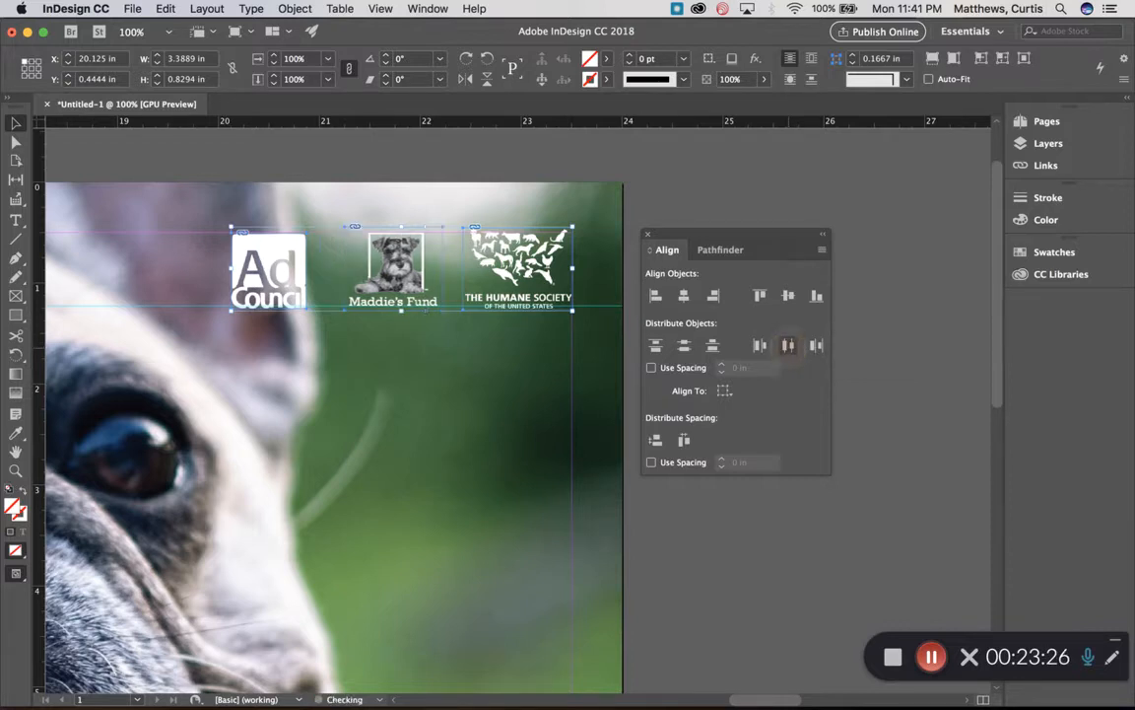
pyautogui.click(854, 305)
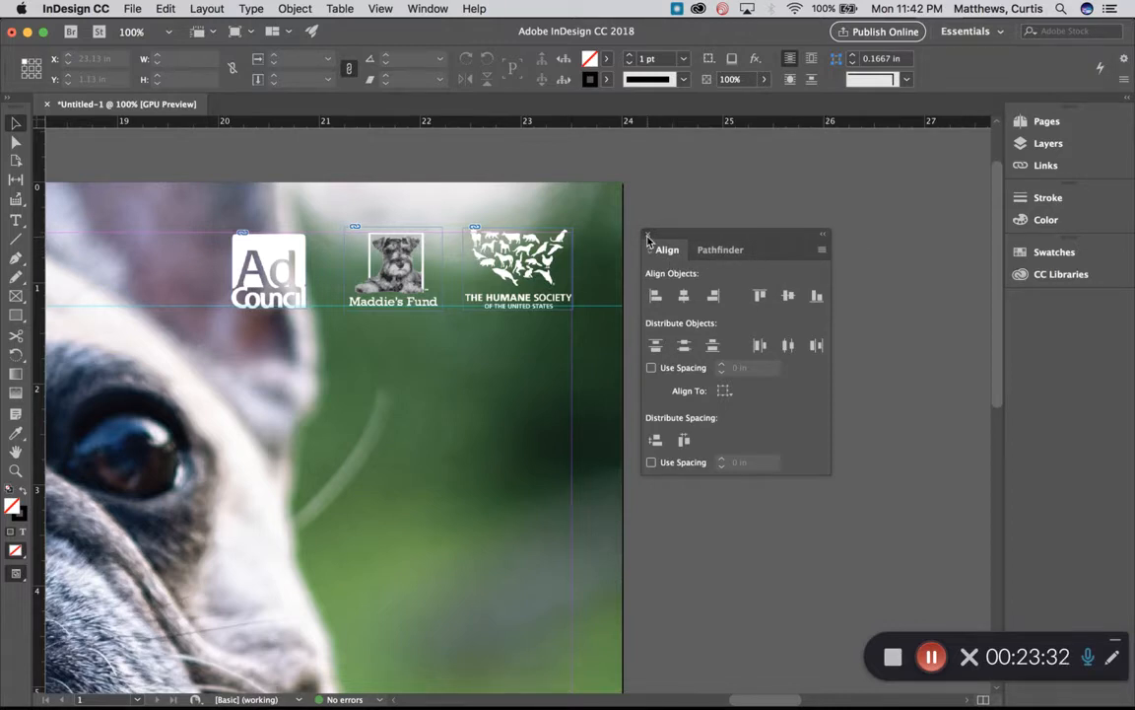
pyautogui.click(648, 239)
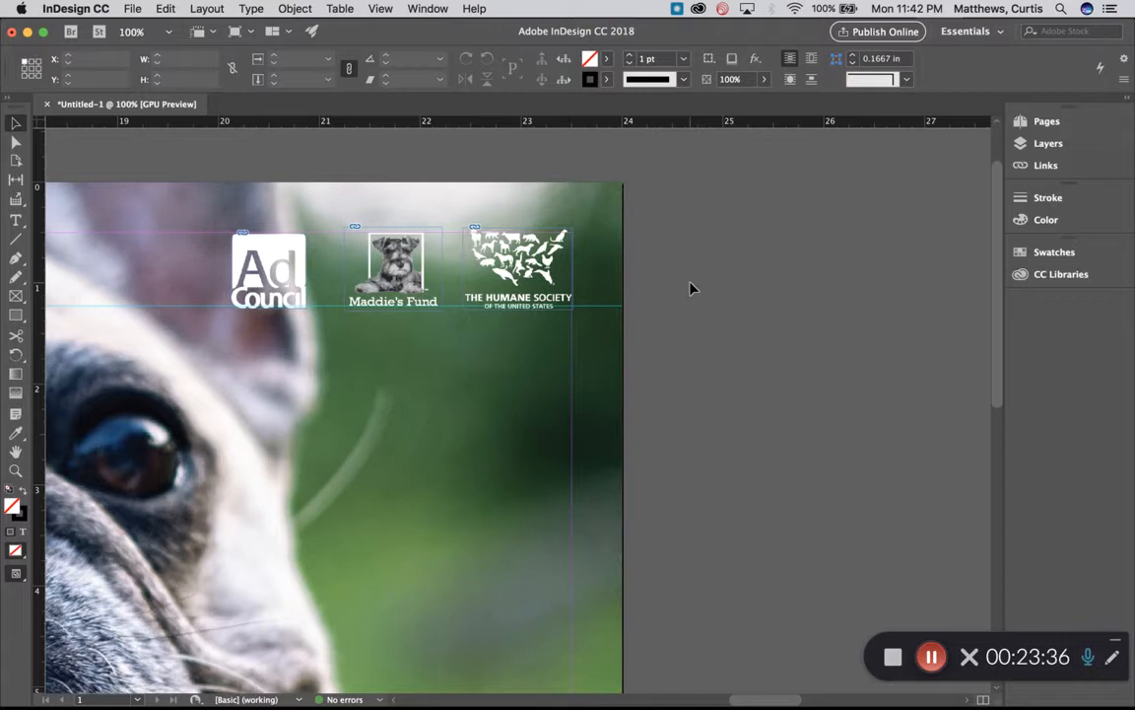
# - Examine the spacing of the three small logos up close and within the whole billboard layout
pyautogui.press('super+equal')
pyautogui.press('super+equal')
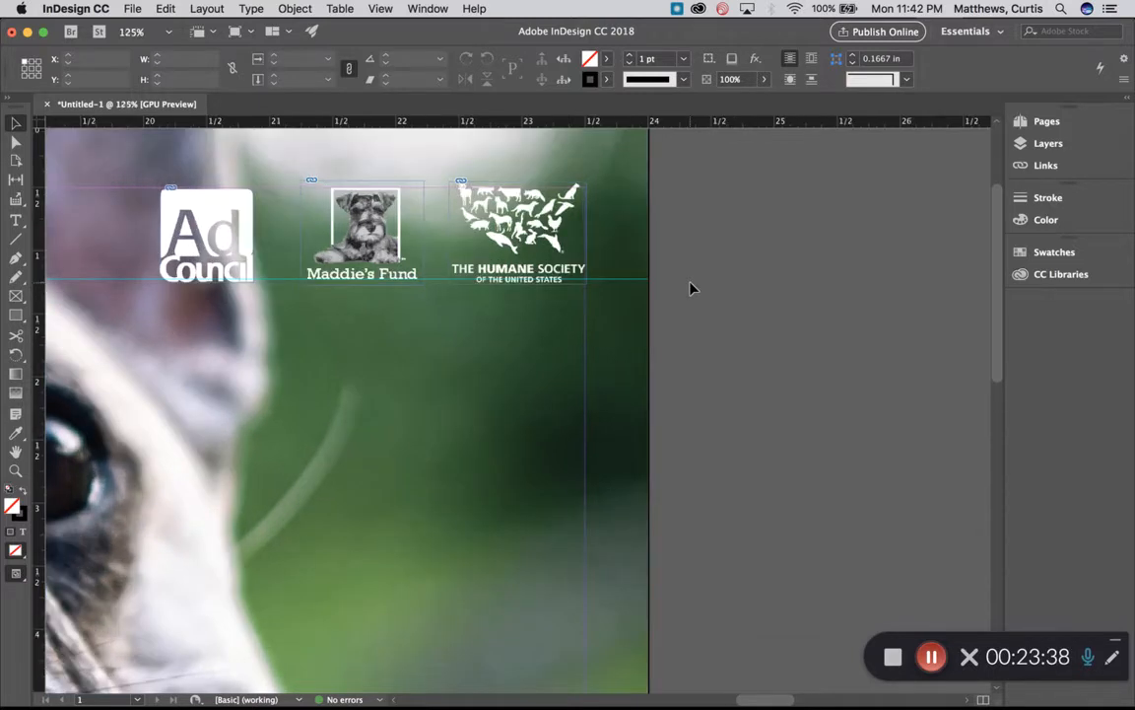
pyautogui.press('super+minus')
pyautogui.press('super+minus')
pyautogui.press('super+minus')
pyautogui.press('super+minus')
pyautogui.press('super+minus')
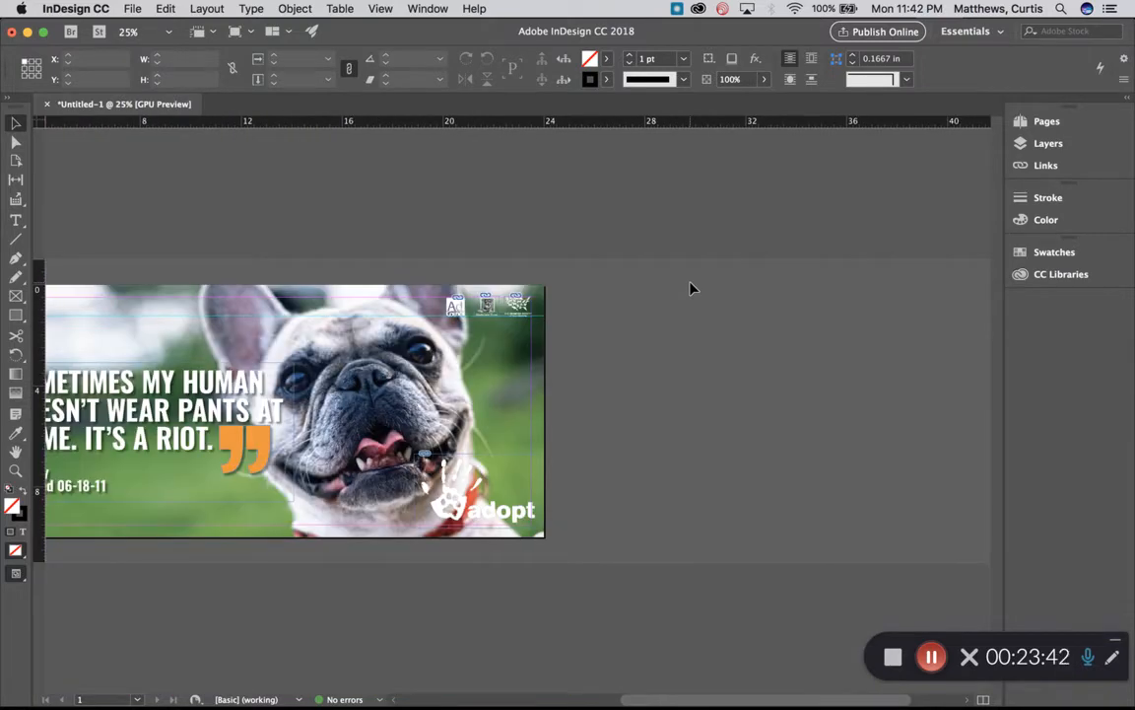
pyautogui.moveTo(700, 699); pyautogui.dragTo(631, 677)
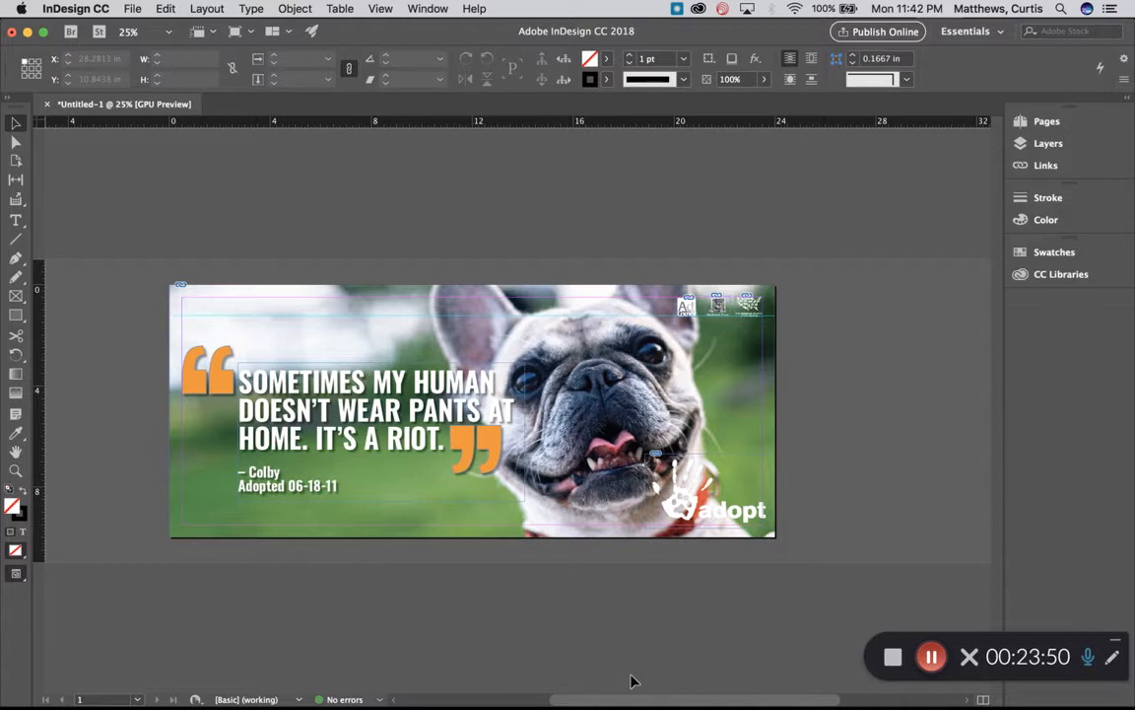
pyautogui.press('super+0')
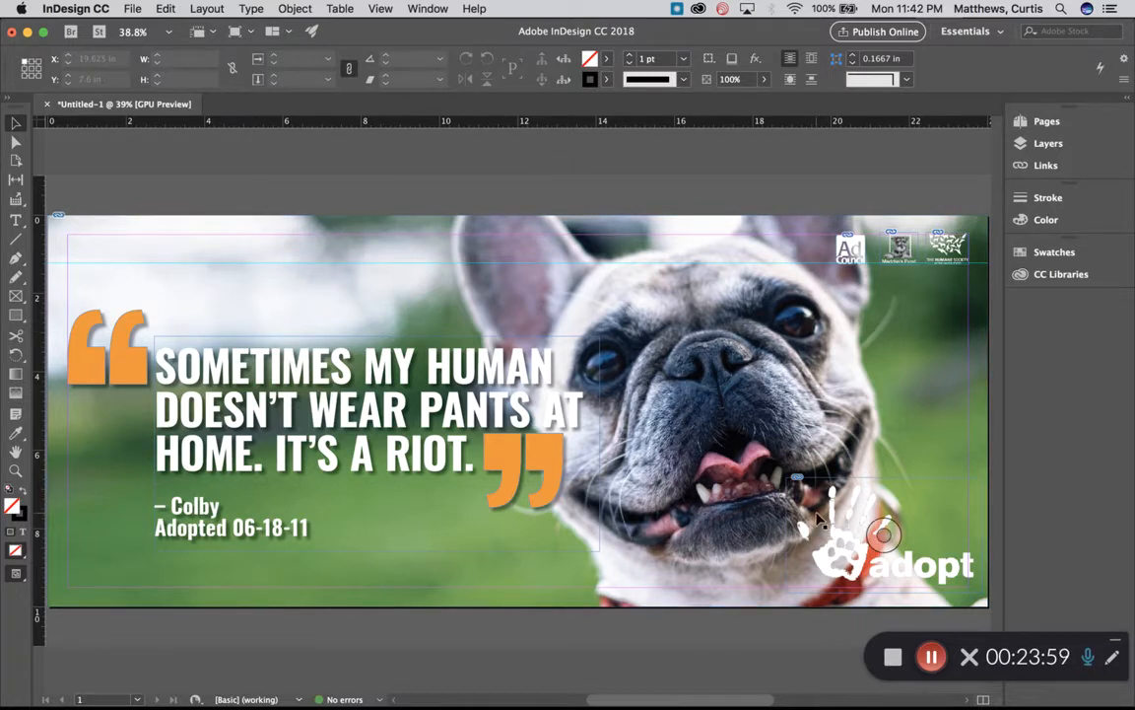
# - Check the sample billboard PDF in Acrobat and copy the slogan and web address from the Mandatories section of the Word instructions
pyautogui.press('super+Tab')
pyautogui.press('super+Tab')
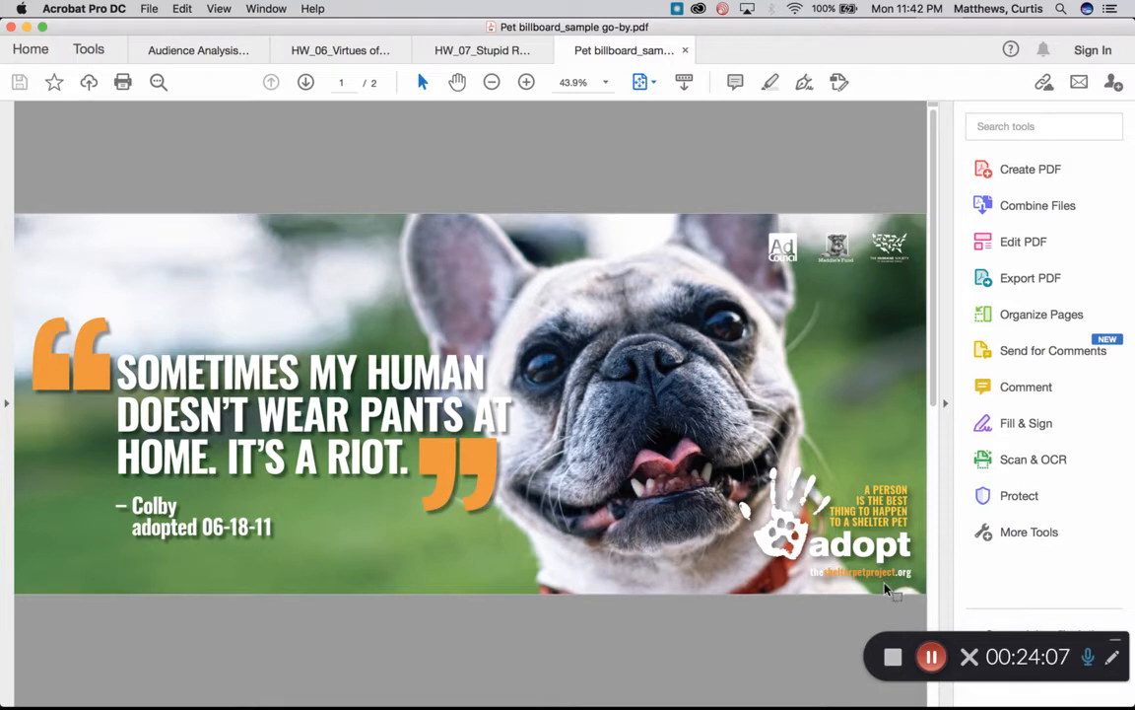
pyautogui.press('super+Tab')
pyautogui.press('super+Tab')
pyautogui.press('super+Tab')
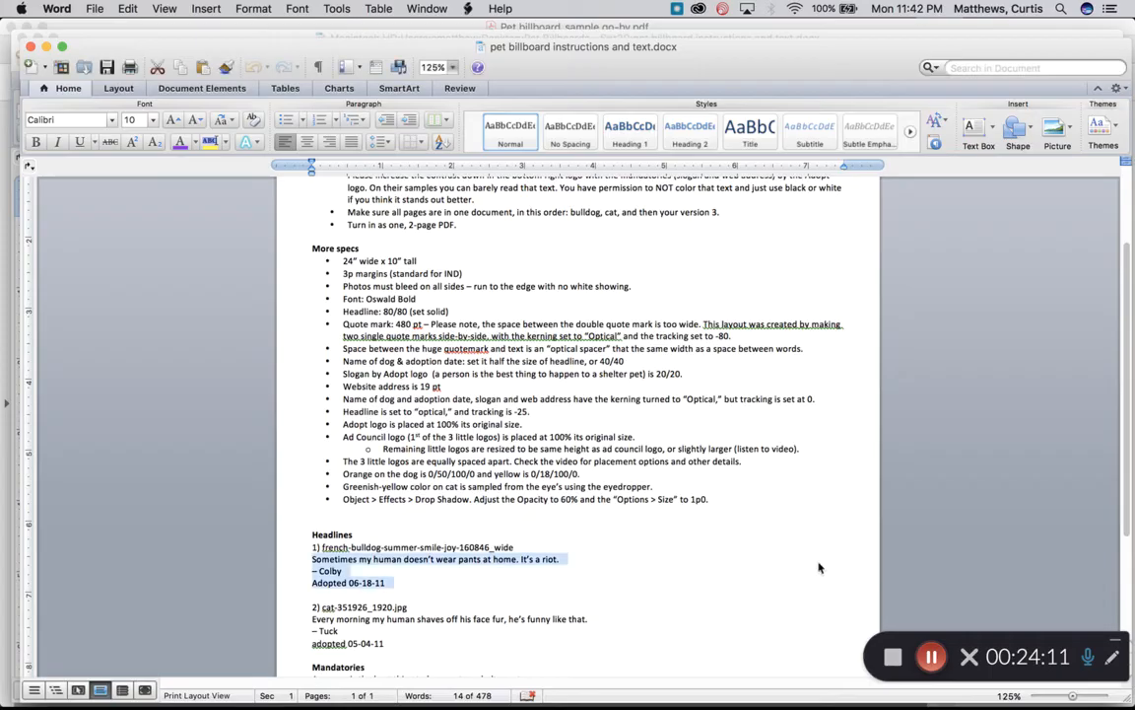
pyautogui.scroll(-3, 473, 631)
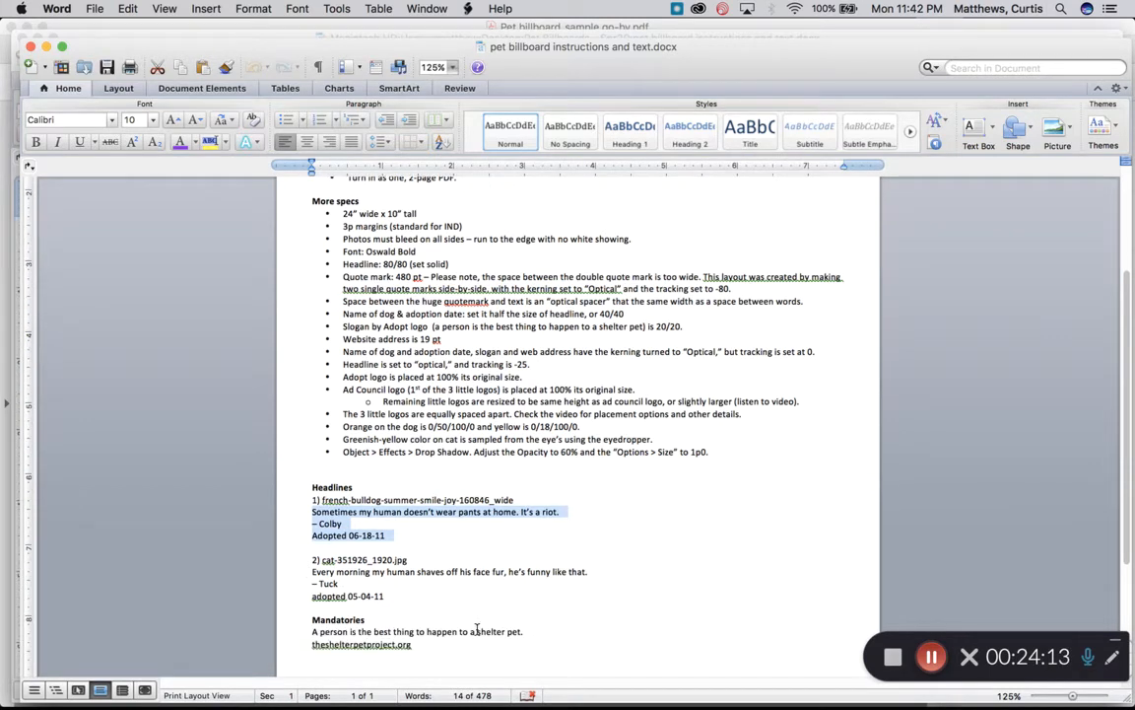
pyautogui.moveTo(428, 634); pyautogui.dragTo(306, 624)
pyautogui.press('super+c')
# - Switch back to InDesign and paste the copied slogan and web address into a new text frame above the adopt logo
pyautogui.press('super+Tab')
pyautogui.press('super+Tab')
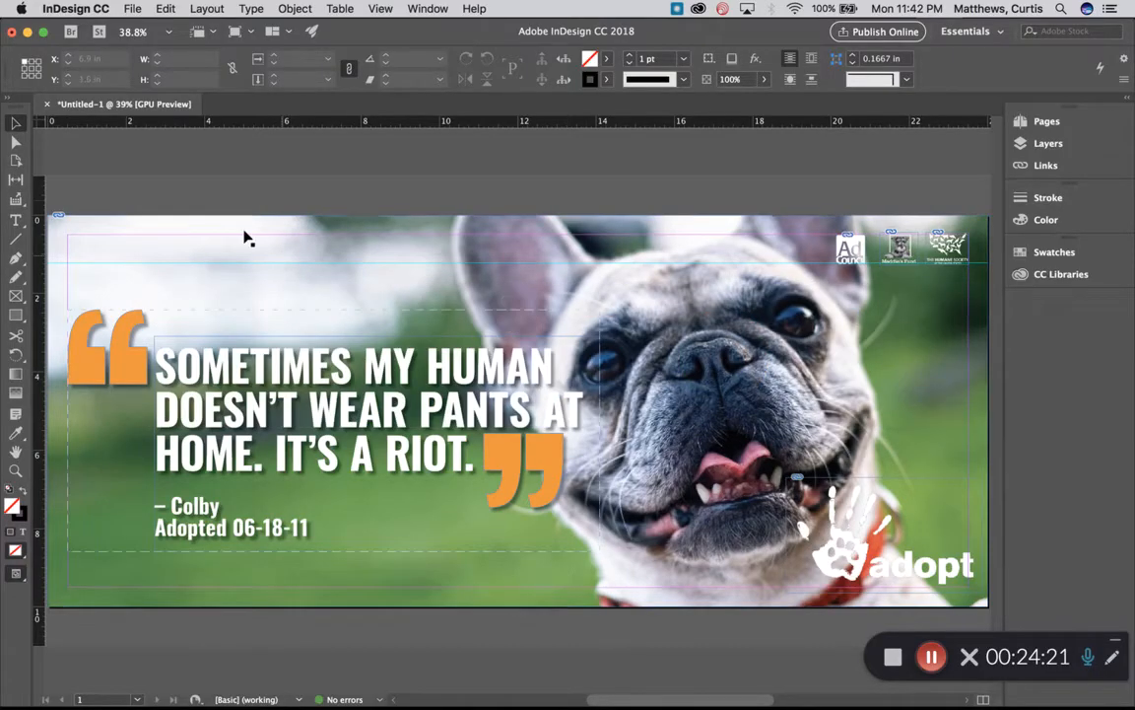
pyautogui.click(16, 220)
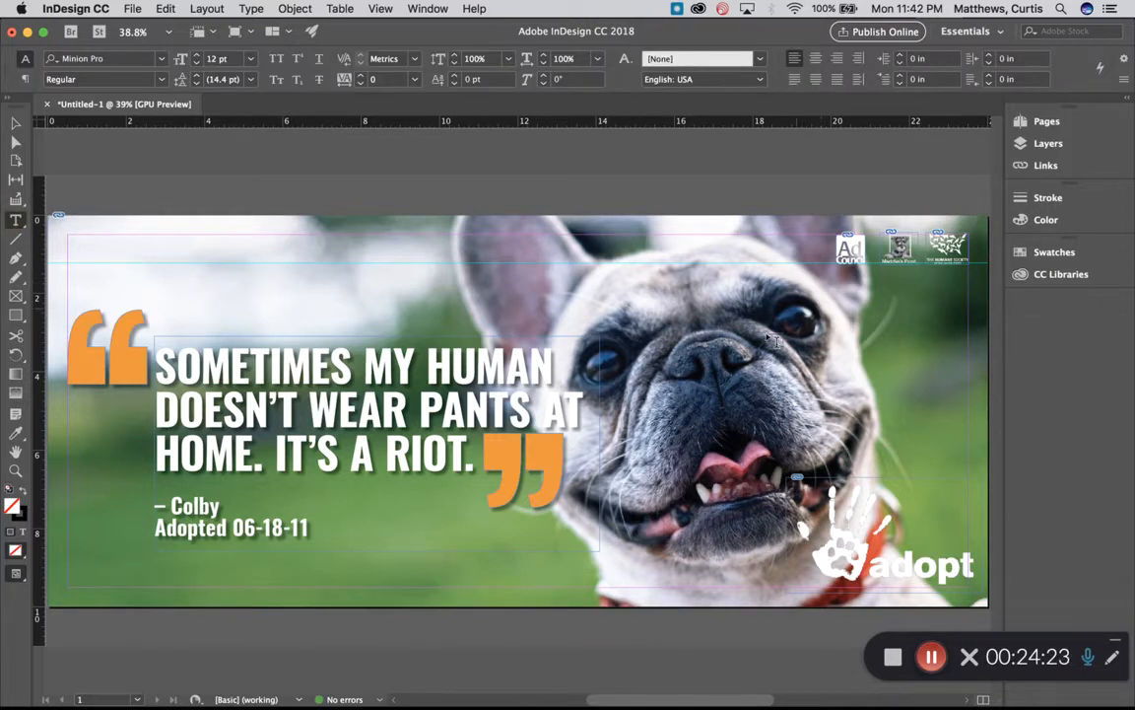
pyautogui.moveTo(741, 358); pyautogui.dragTo(921, 494)
pyautogui.press('super+v')
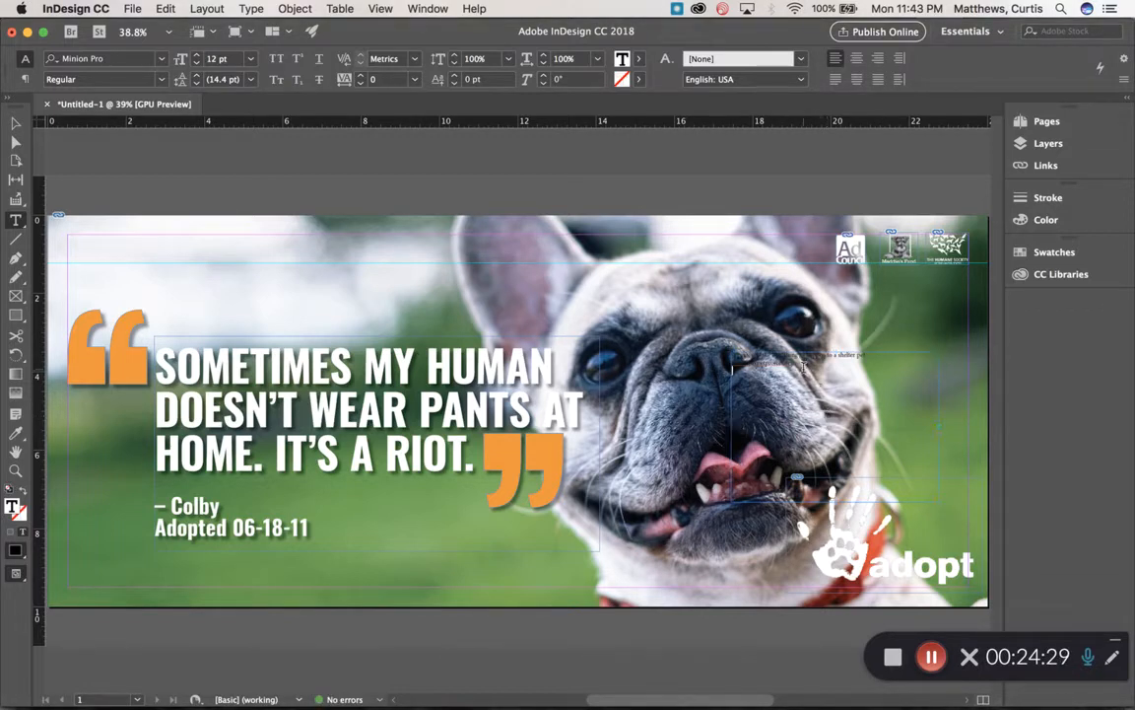
# - Set all the pasted slogan and web address text in Oswald Bold
pyautogui.press('super+a')
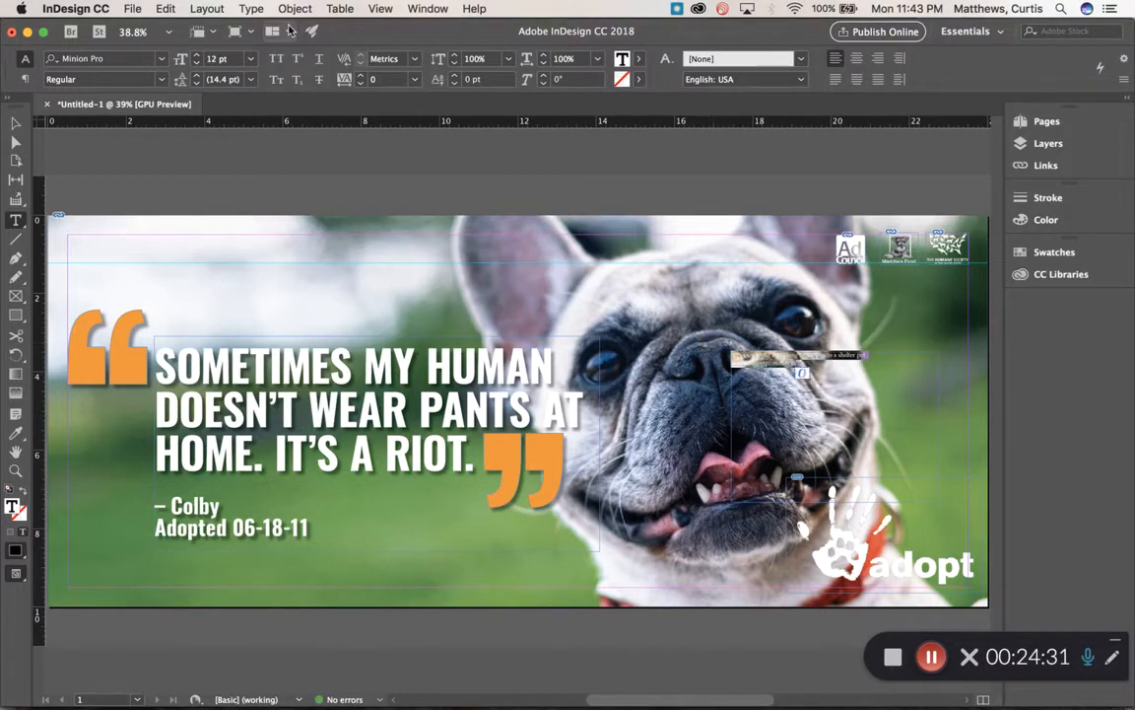
pyautogui.click(105, 57)
pyautogui.write('Oswald')
pyautogui.press('Tab')
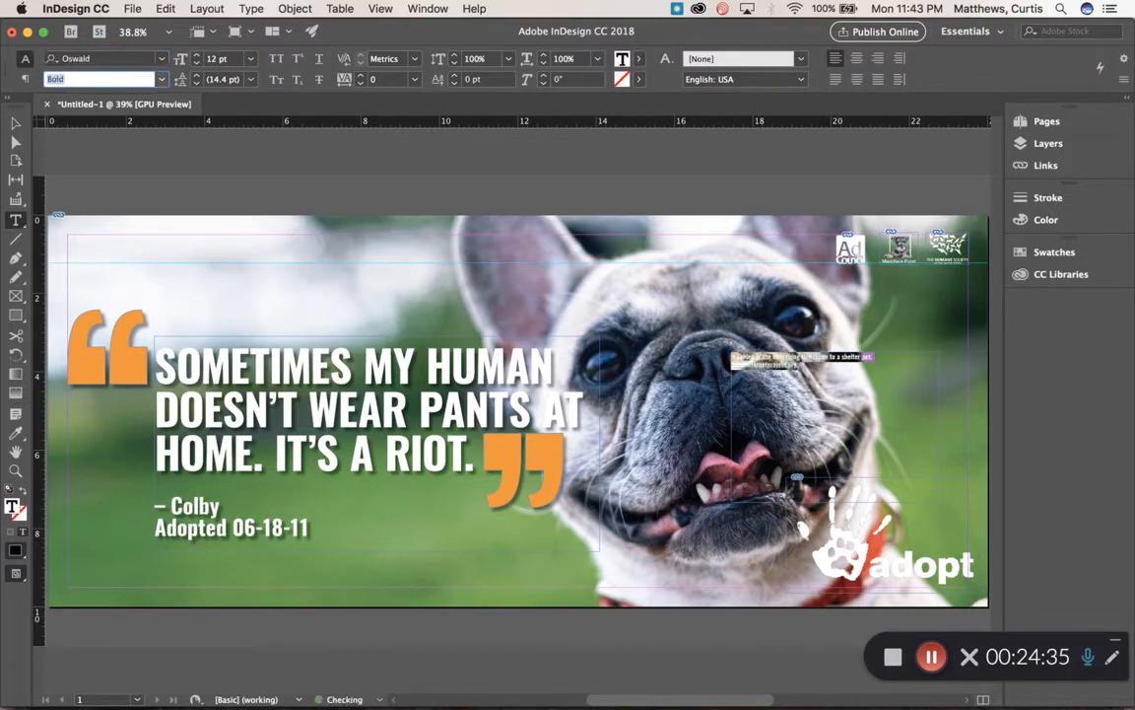
# - Set the slogan and web address text to 20 pt size with 20 pt leading
pyautogui.moveTo(236, 58); pyautogui.dragTo(211, 58)
pyautogui.click(211, 59)
pyautogui.doubleClick(211, 58)
pyautogui.write('20')
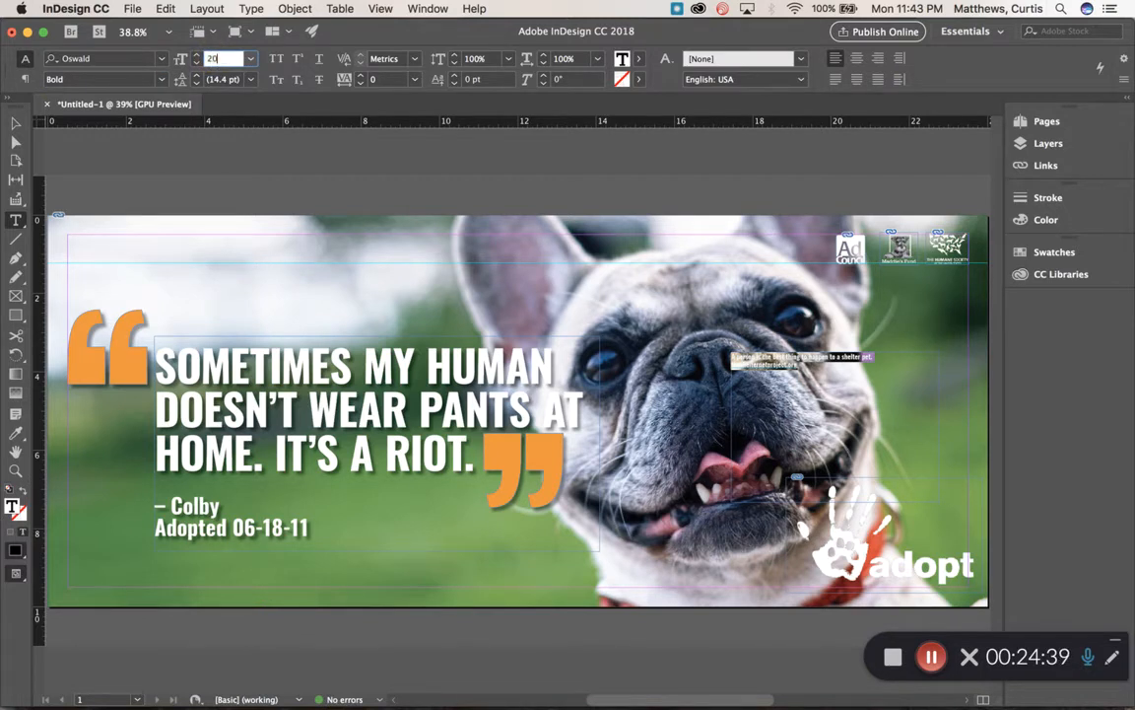
pyautogui.press('Tab')
pyautogui.write('20')
pyautogui.press('Tab')
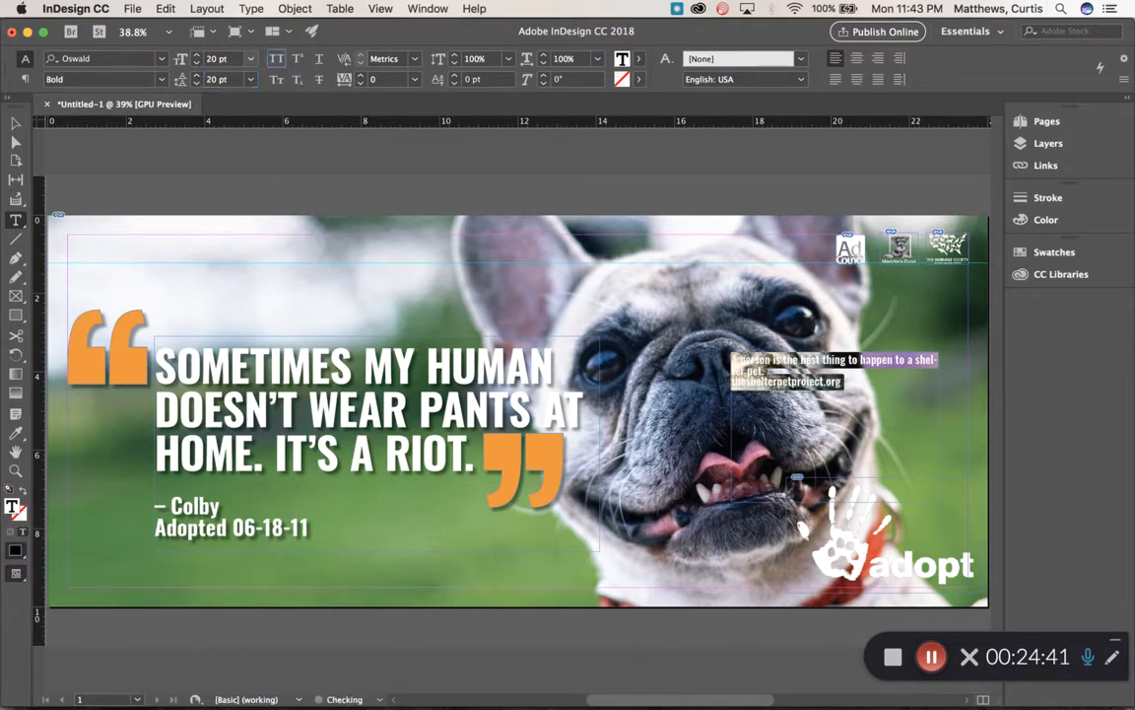
# - Set the kerning of the slogan and web address text to Optical
pyautogui.click(414, 59)
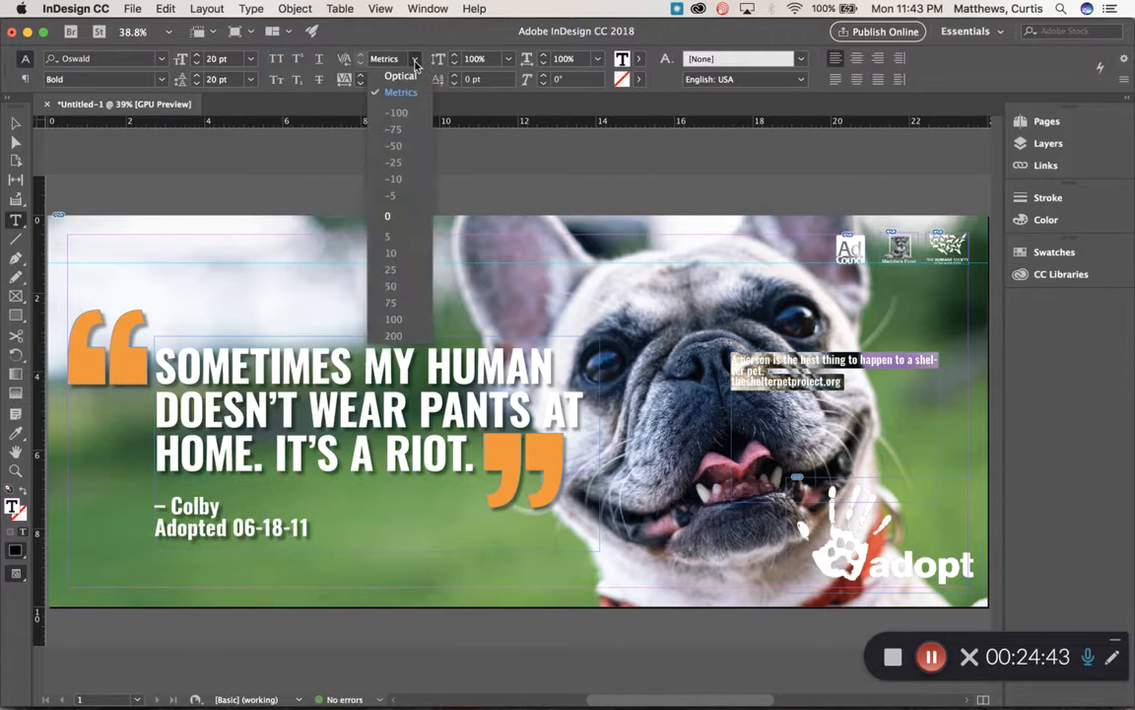
pyautogui.click(407, 77)
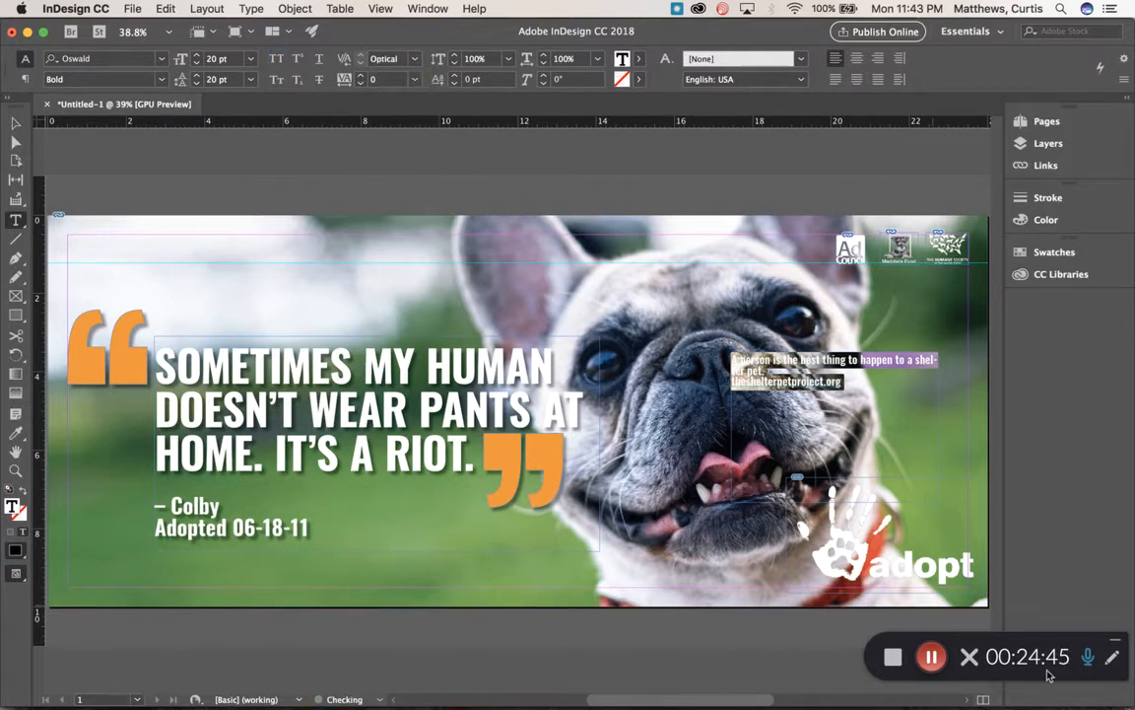
pyautogui.click(860, 379)
pyautogui.press('Escape')
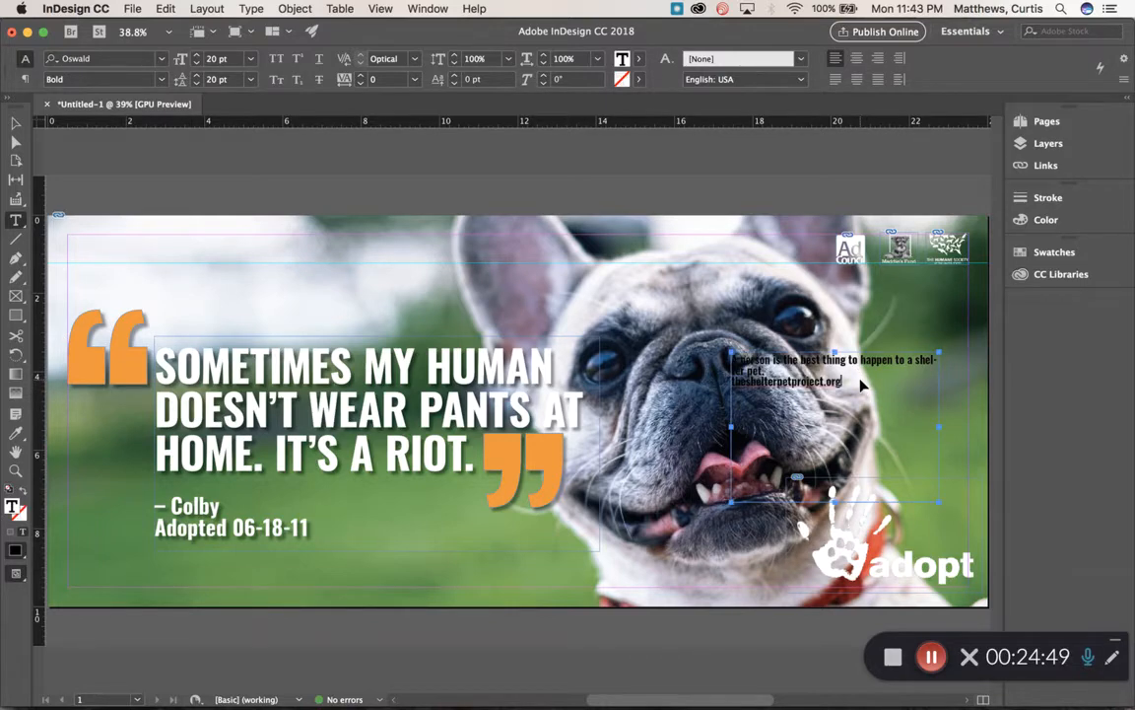
# - Check the text colours in the sample PDF in Acrobat, and colour all the slogan and web address text C=0 M=20 Y=100 K=0 in InDesign
pyautogui.press('super+Tab')
pyautogui.press('super+Tab')
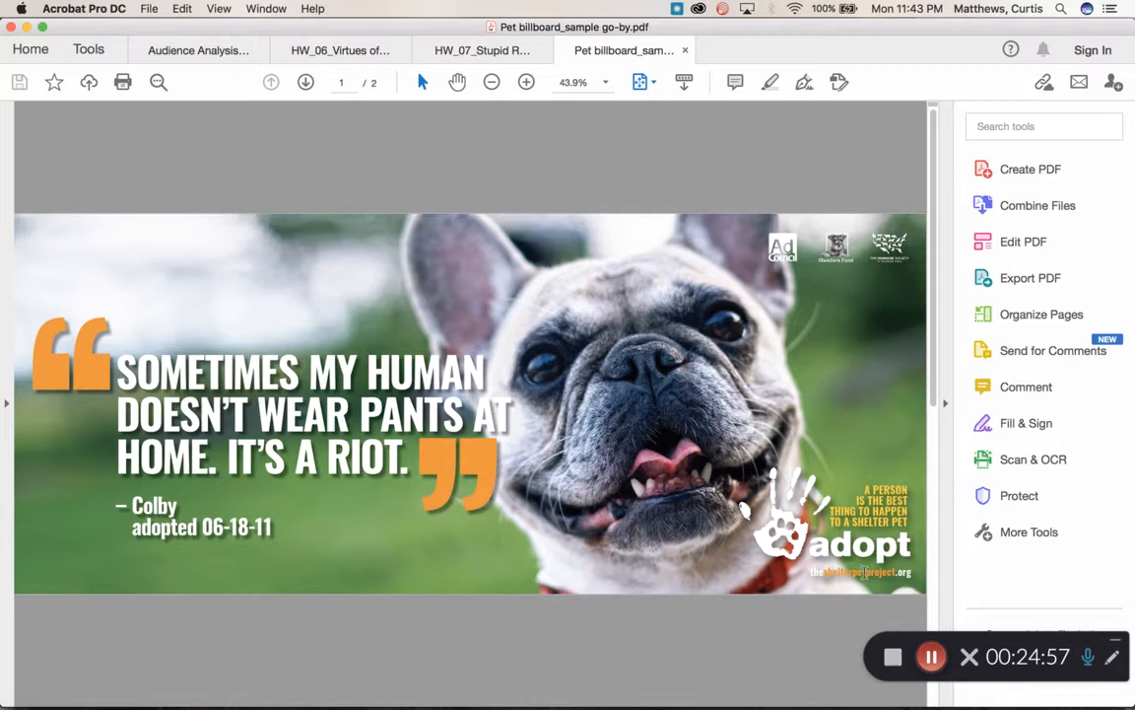
pyautogui.press('super+Tab')
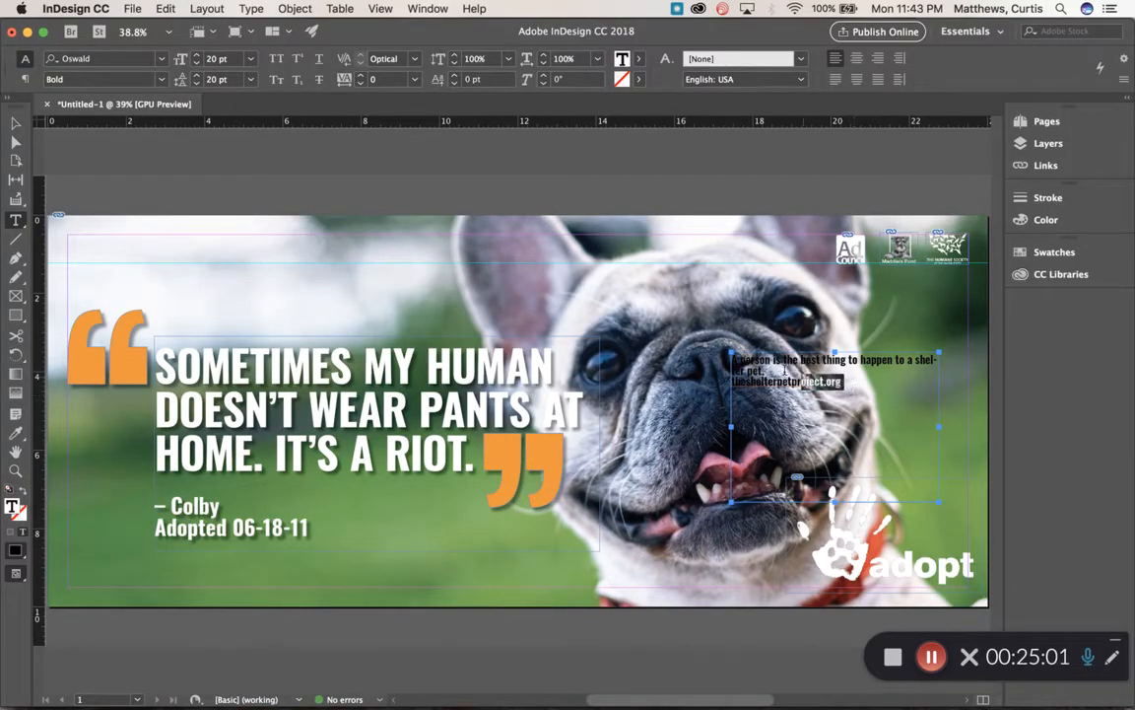
pyautogui.press('super+a')
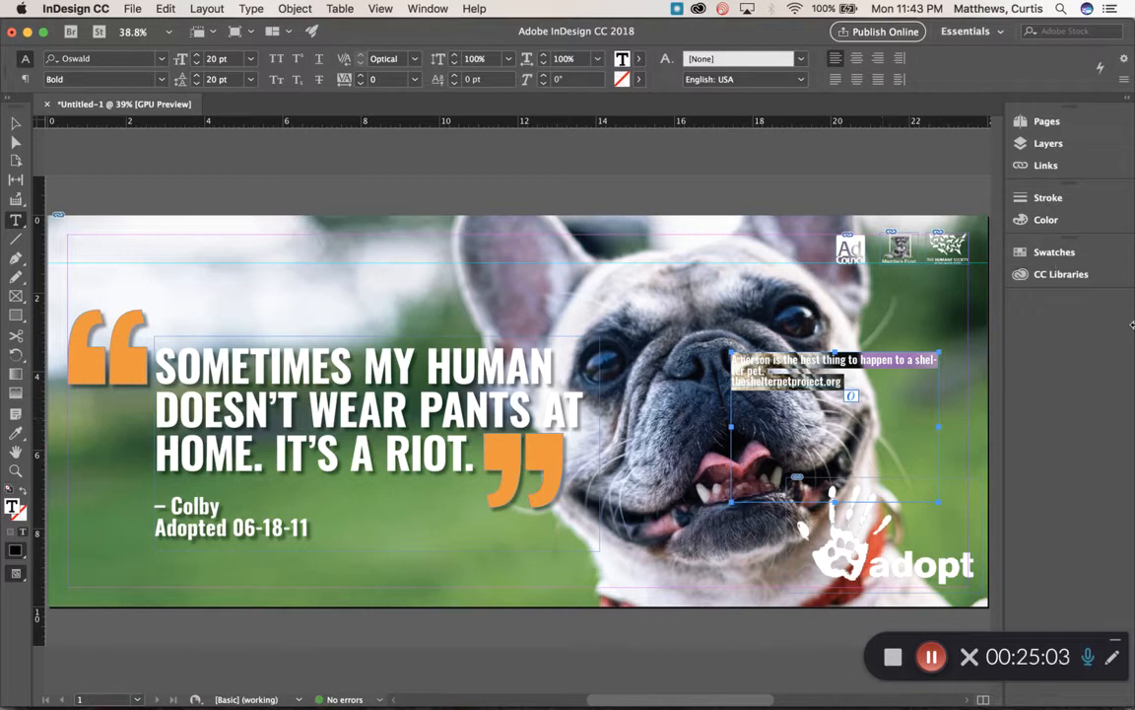
pyautogui.click(1051, 252)
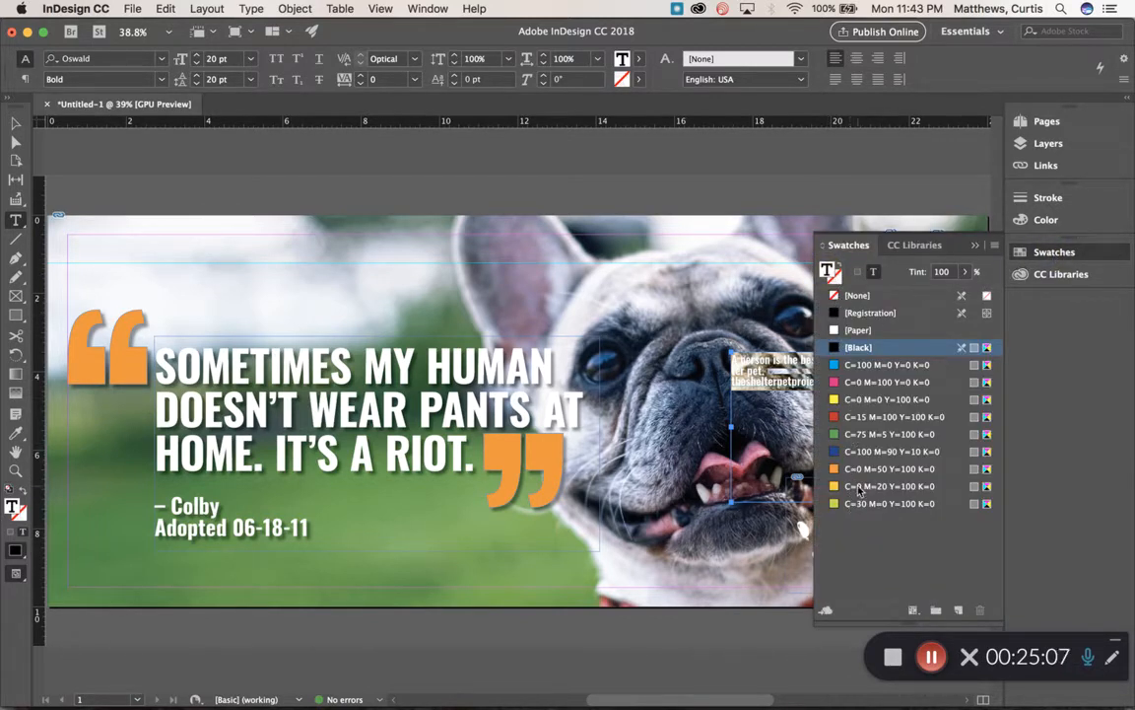
pyautogui.click(891, 486)
# - Colour the whole web address line white with the Paper swatch
pyautogui.click(788, 383)
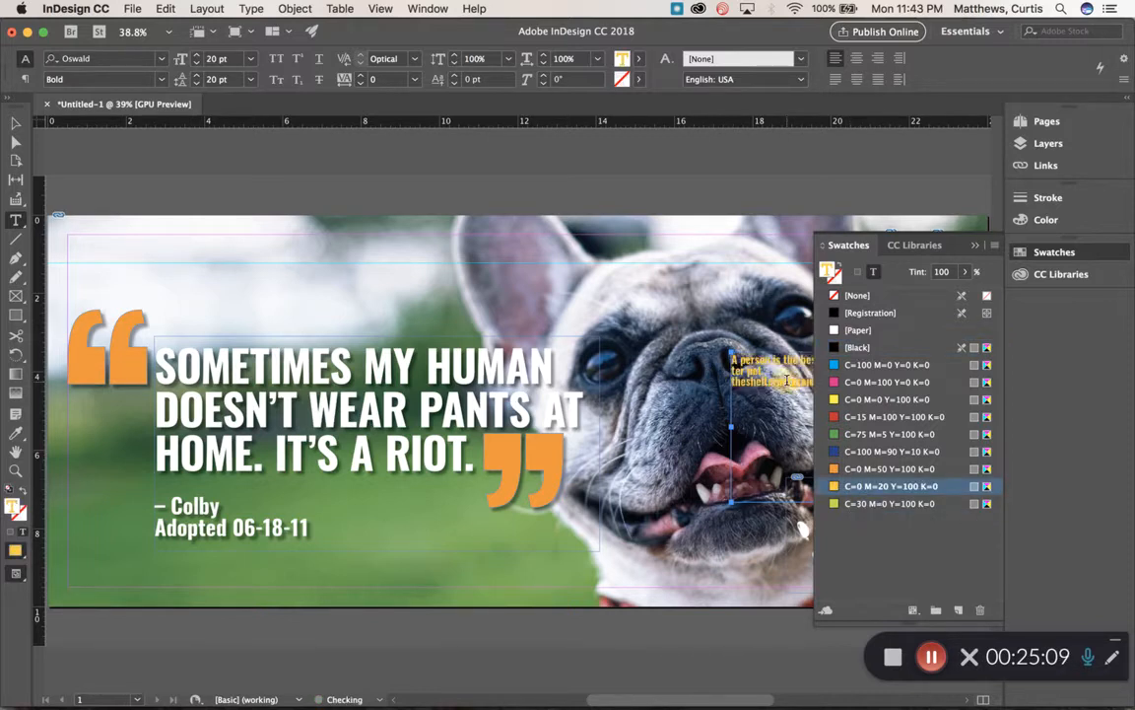
pyautogui.doubleClick(788, 382)
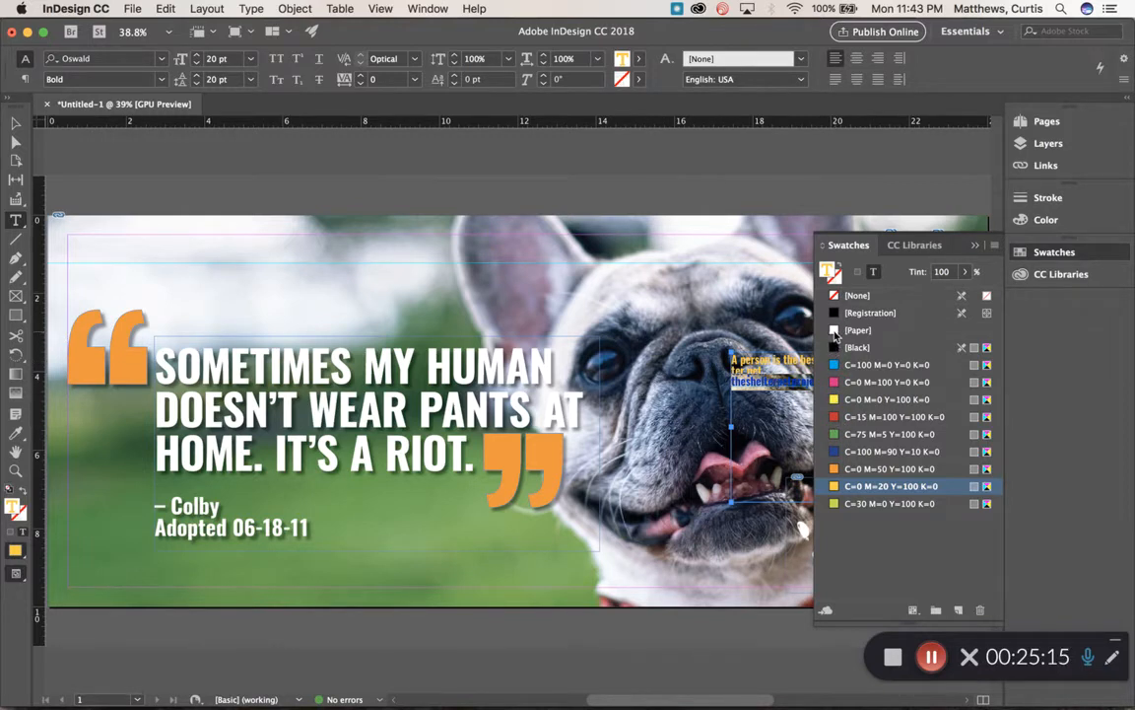
pyautogui.click(856, 330)
# - Colour only the "shelterpetproject" part of the web address orange, C=0 M=50 Y=100 K=0
pyautogui.click(753, 388)
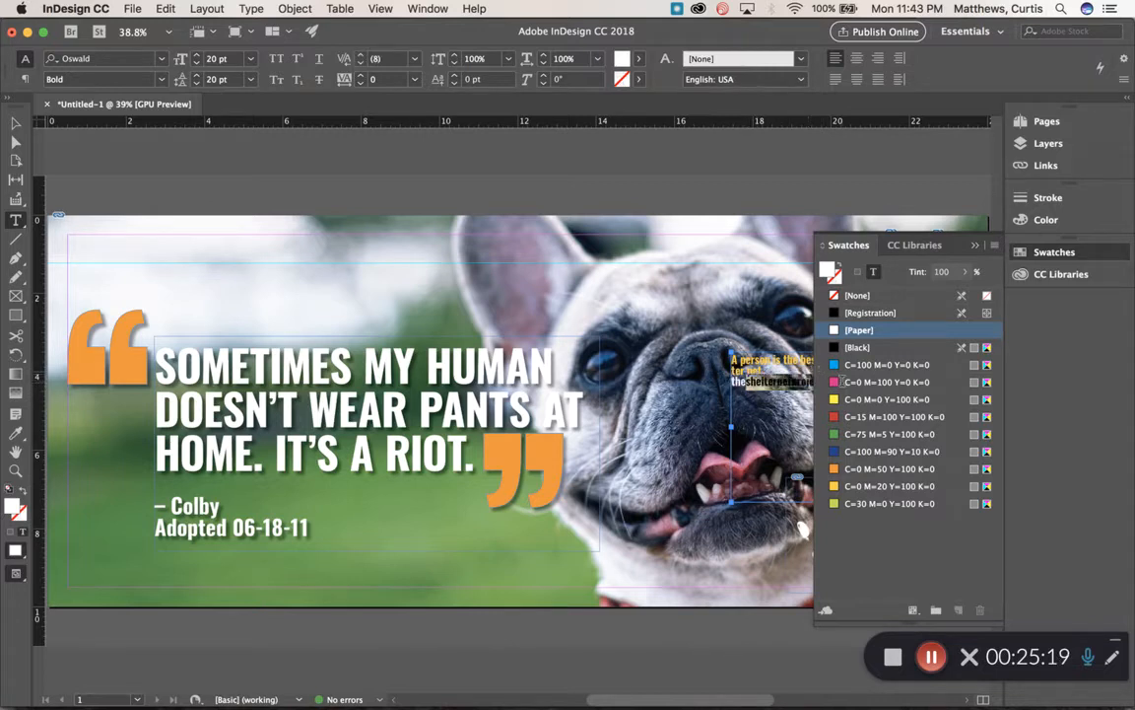
pyautogui.moveTo(746, 382); pyautogui.dragTo(863, 383)
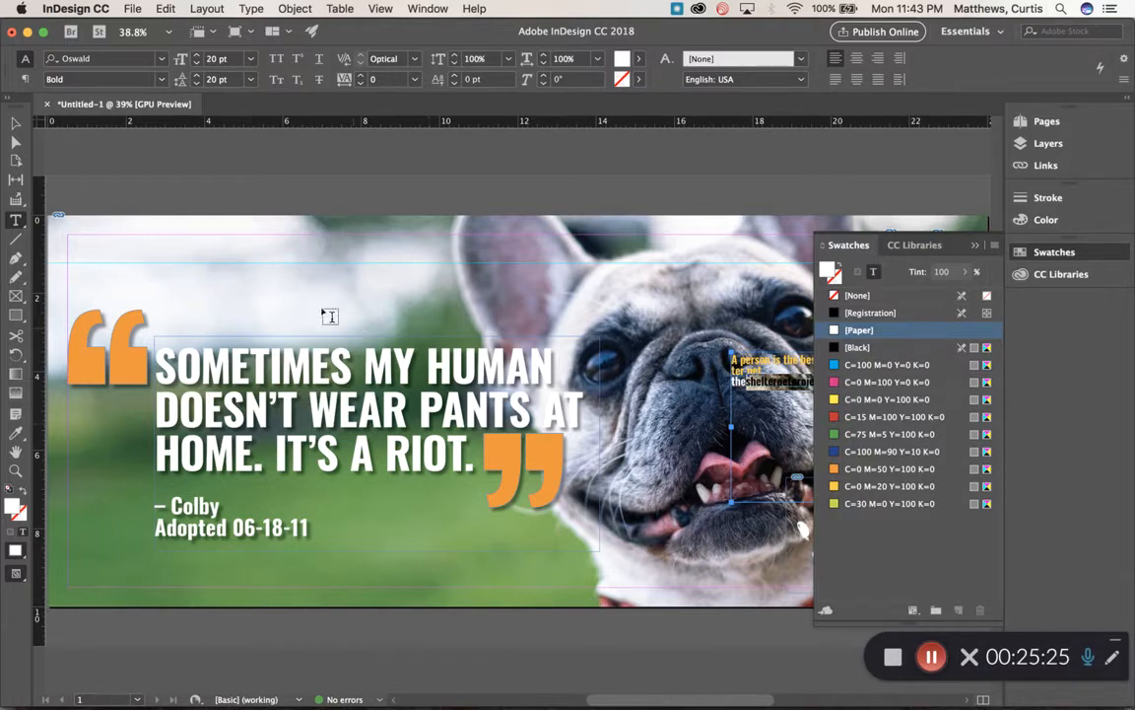
pyautogui.click(15, 126)
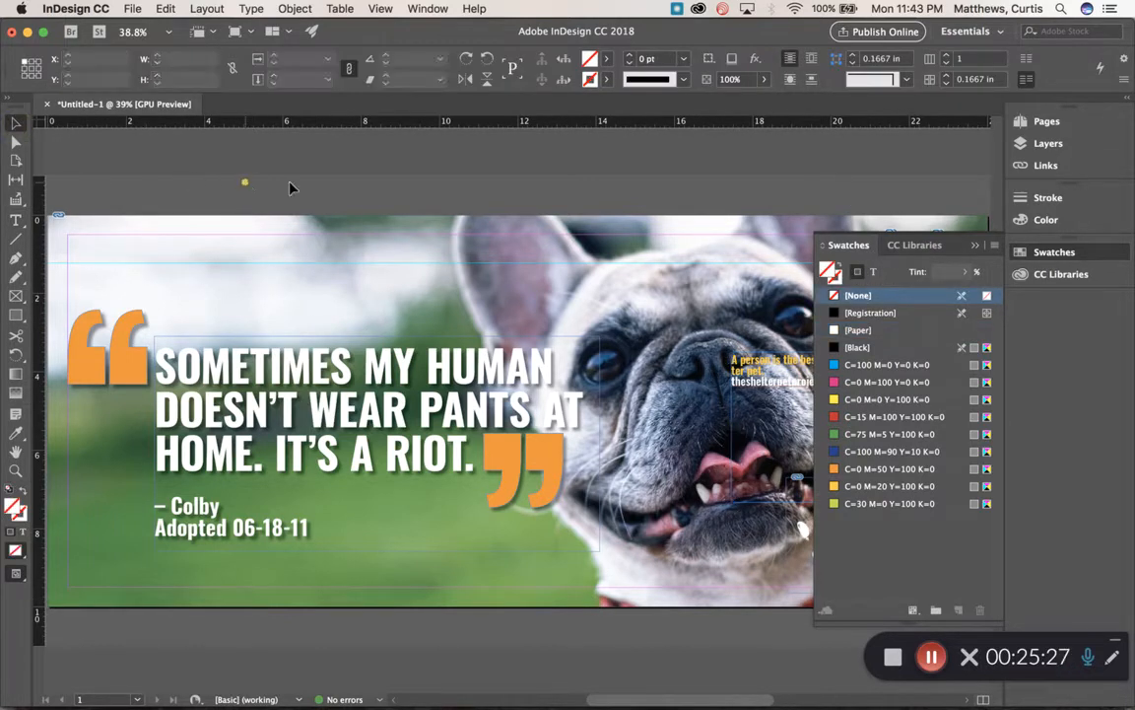
pyautogui.click(227, 164)
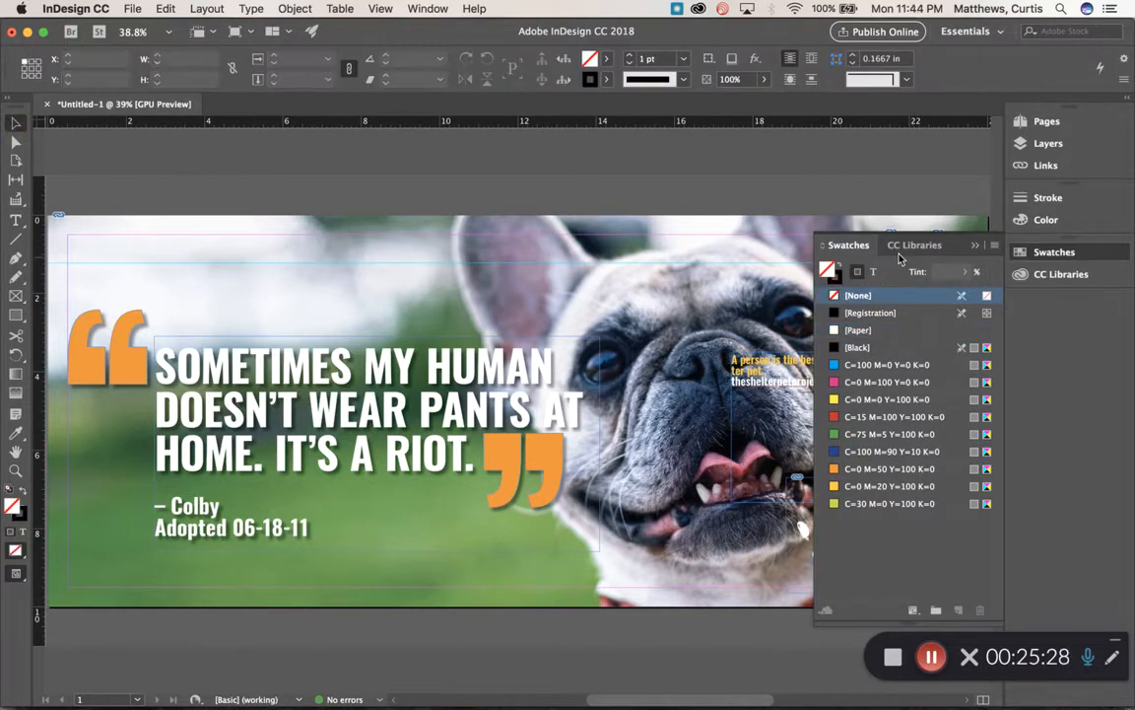
pyautogui.click(778, 380)
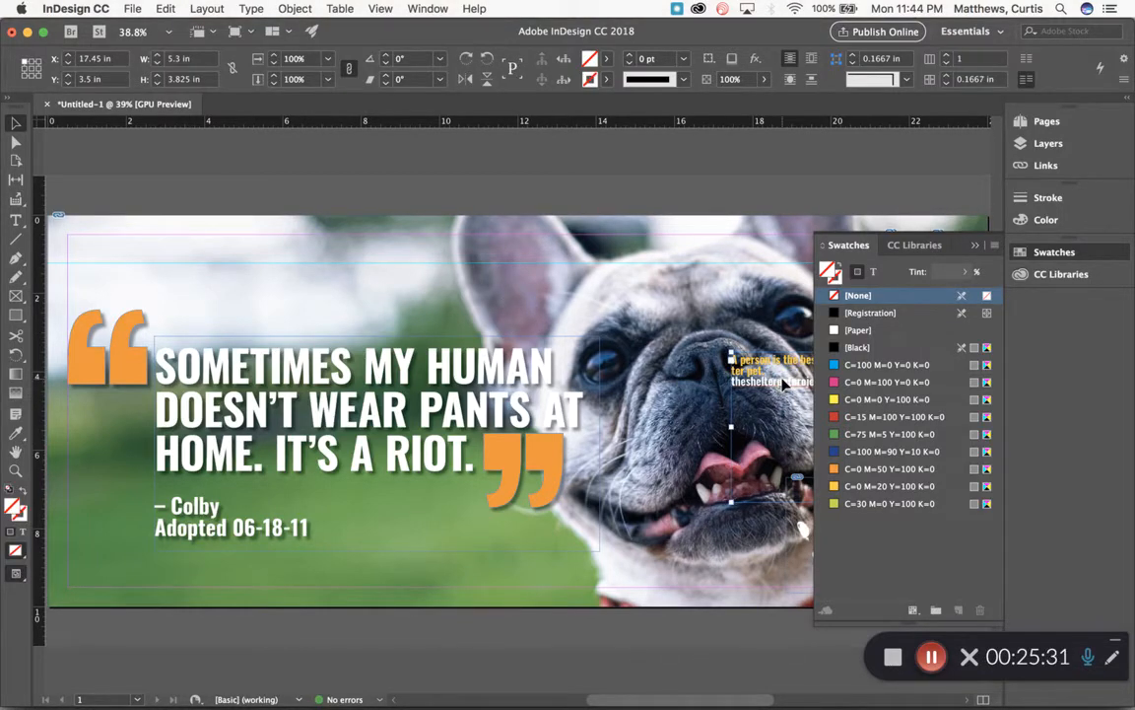
pyautogui.press('super+equal')
pyautogui.press('super+equal')
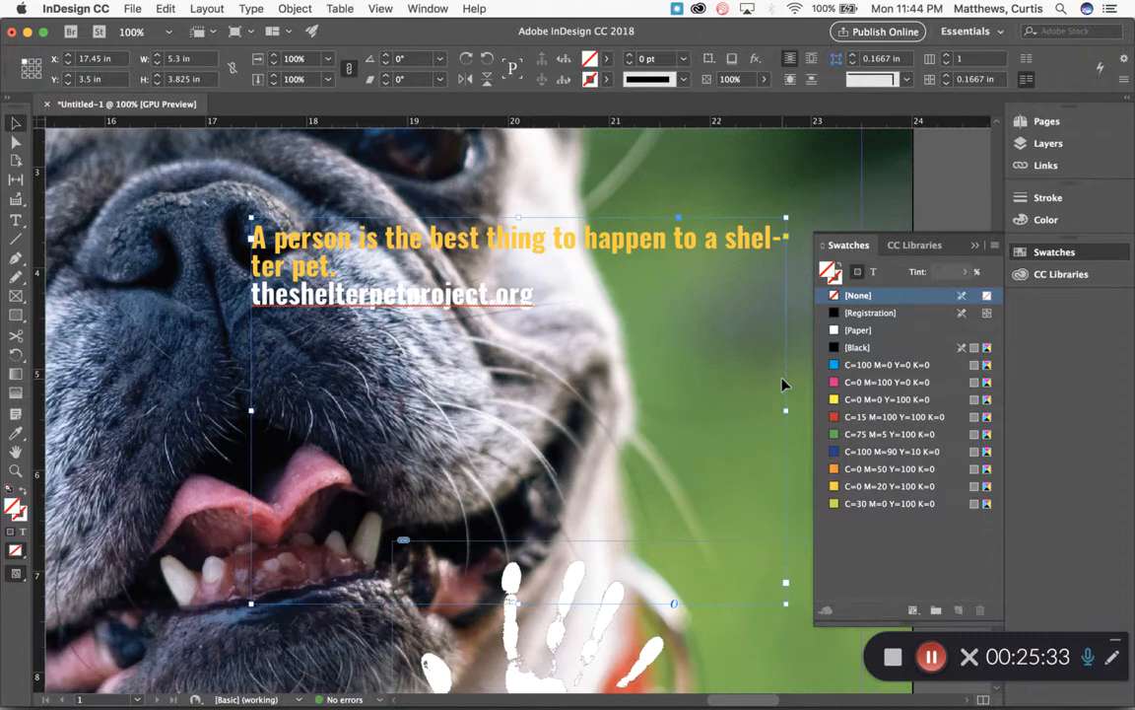
pyautogui.click(15, 221)
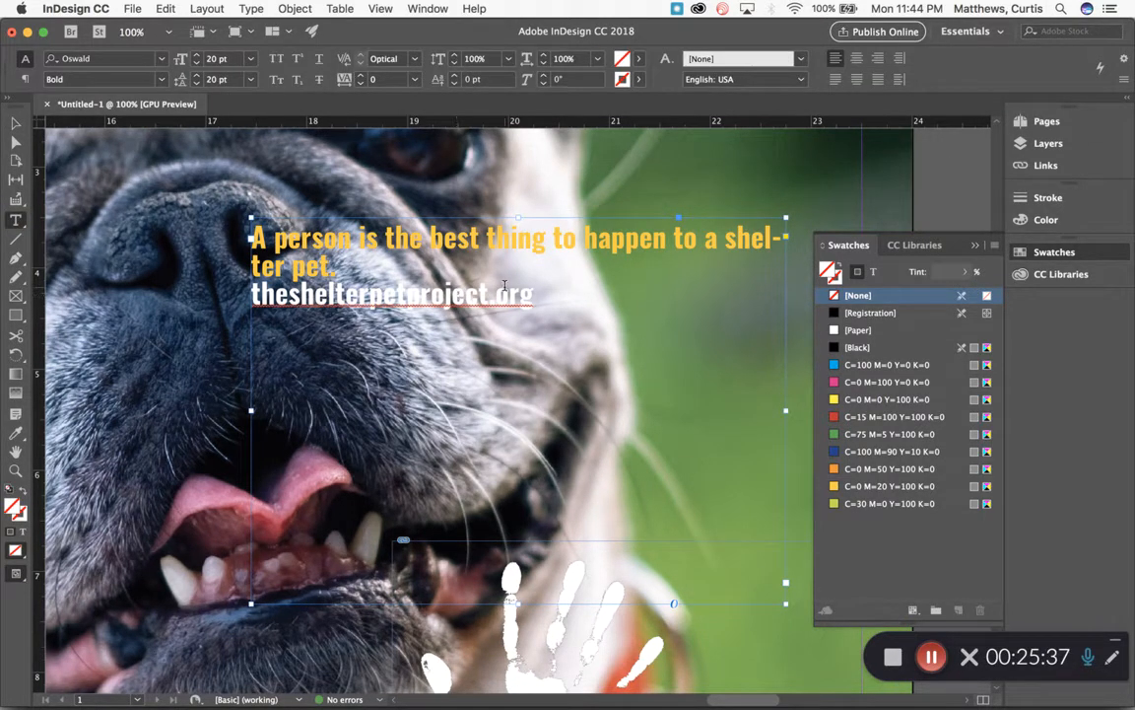
pyautogui.moveTo(487, 293); pyautogui.dragTo(290, 288)
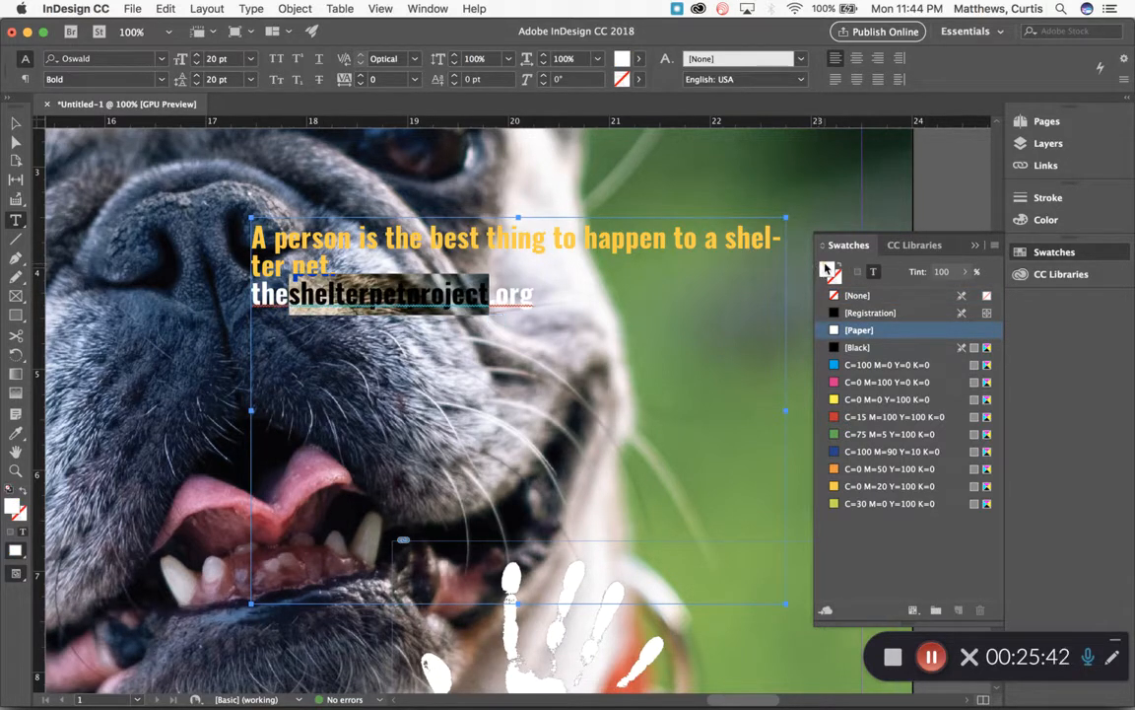
pyautogui.click(861, 470)
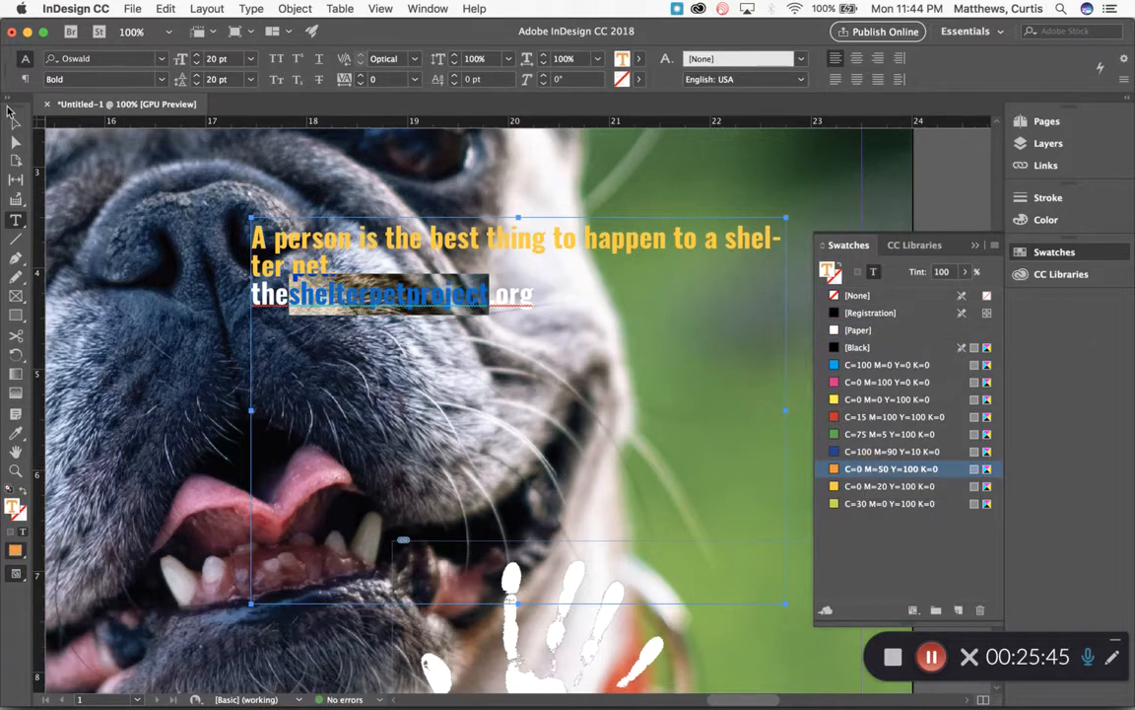
# - Set the slogan in all caps and narrow its text frame to about 3.39 in wide
pyautogui.moveTo(335, 265); pyautogui.dragTo(269, 222)
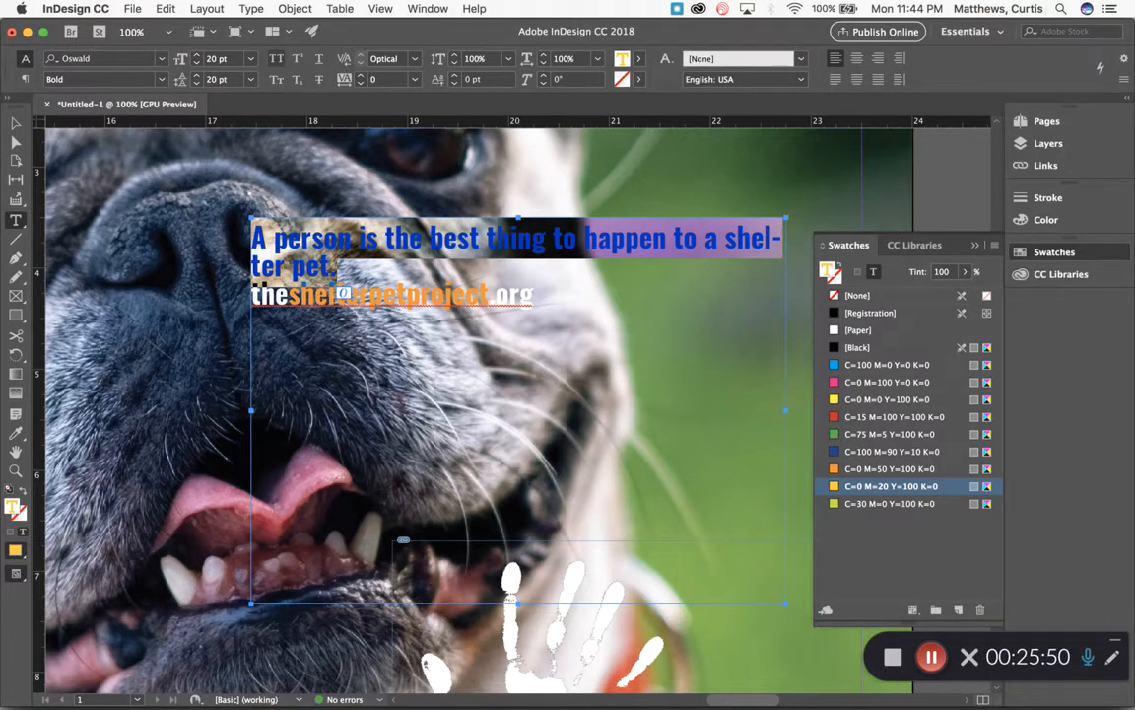
pyautogui.press('super+shift+k')
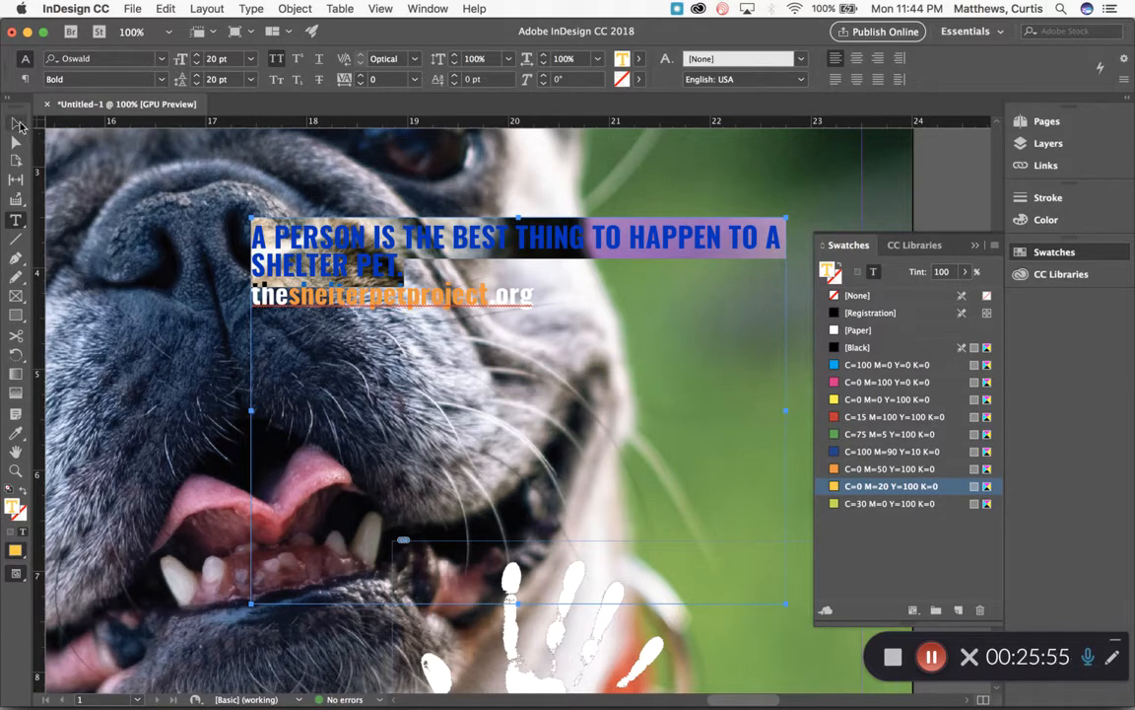
pyautogui.click(21, 122)
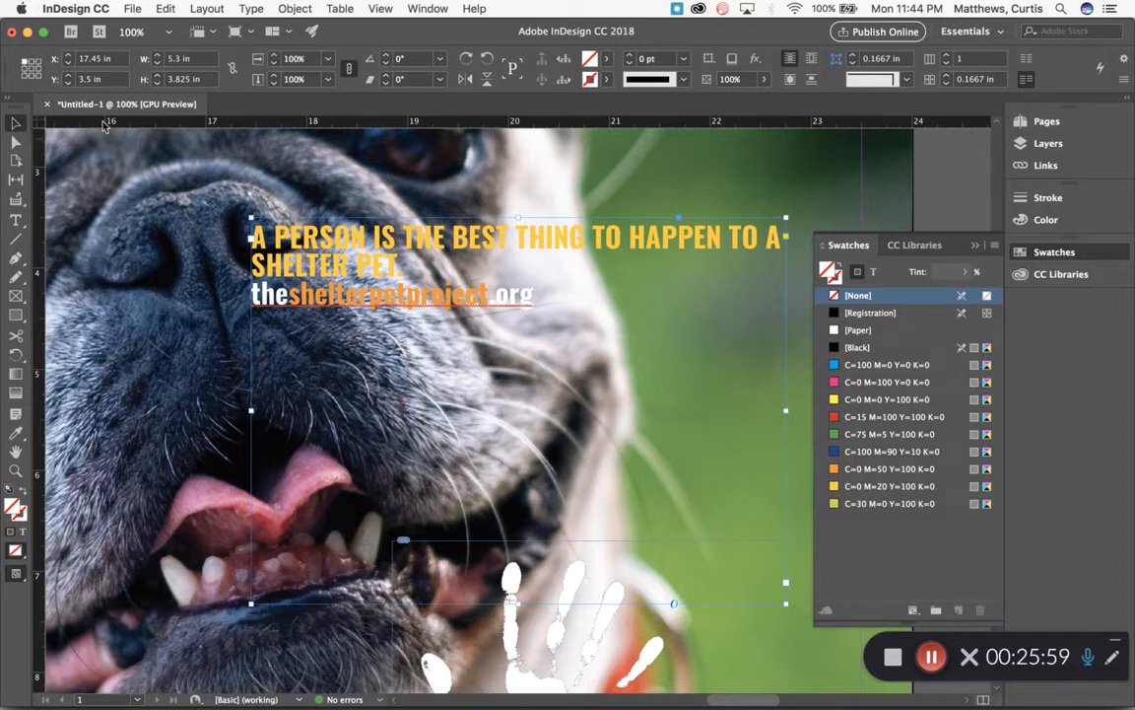
pyautogui.moveTo(786, 412); pyautogui.dragTo(593, 407)
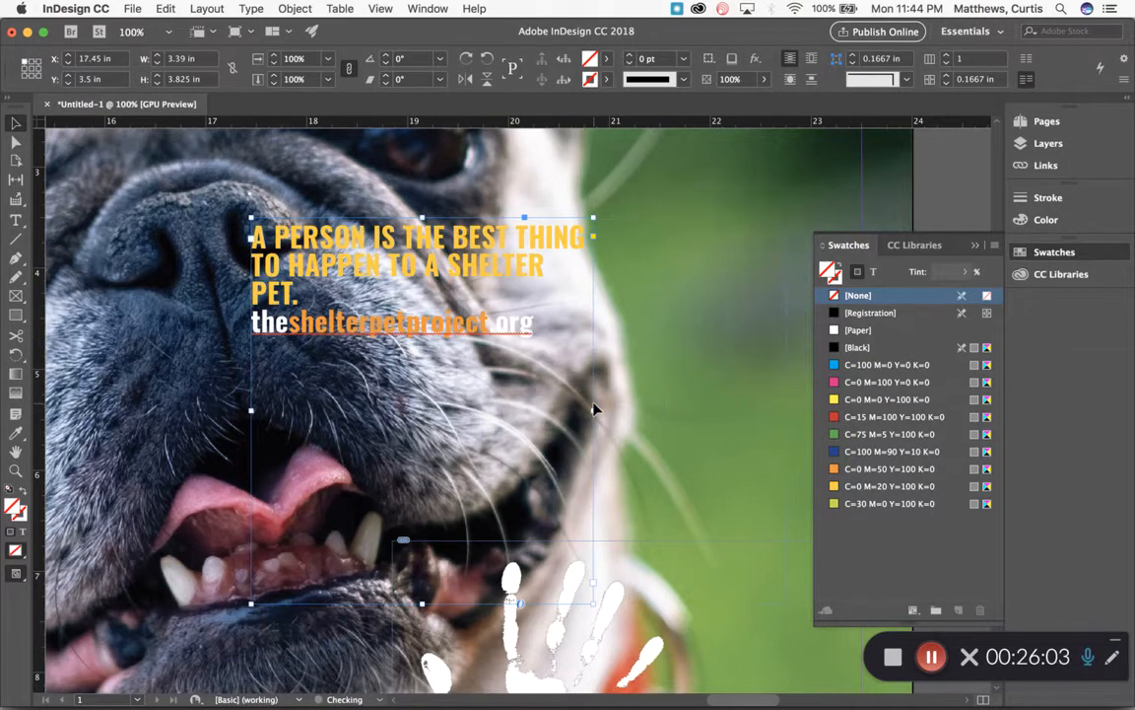
# - Check the sample PDF in Acrobat, and in InDesign break the slogan into lines after "A PERSON", "IS THE BEST" and "THING TO"
pyautogui.press('super+Tab')
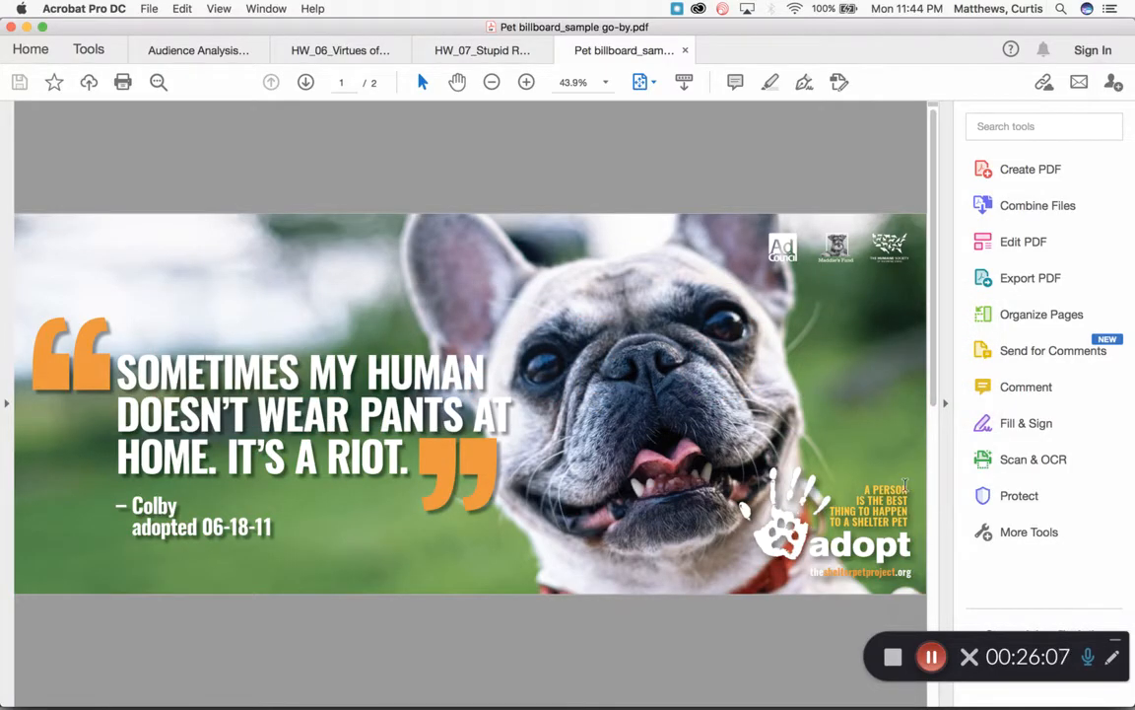
pyautogui.press('super+Tab')
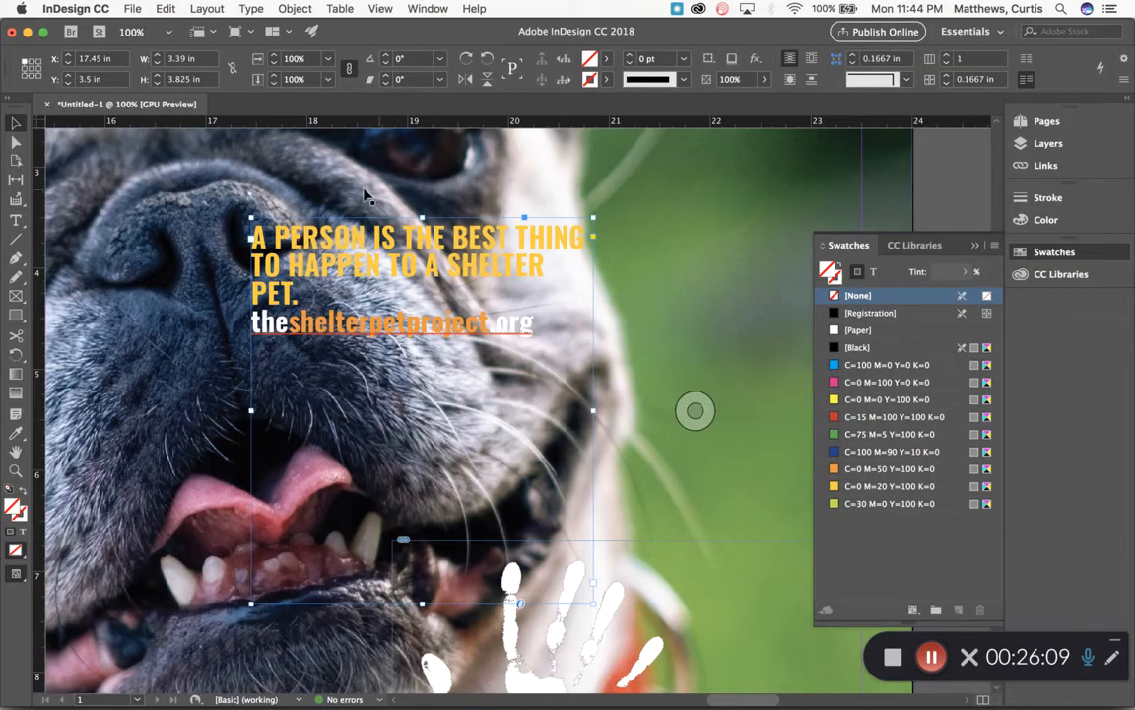
pyautogui.click(16, 217)
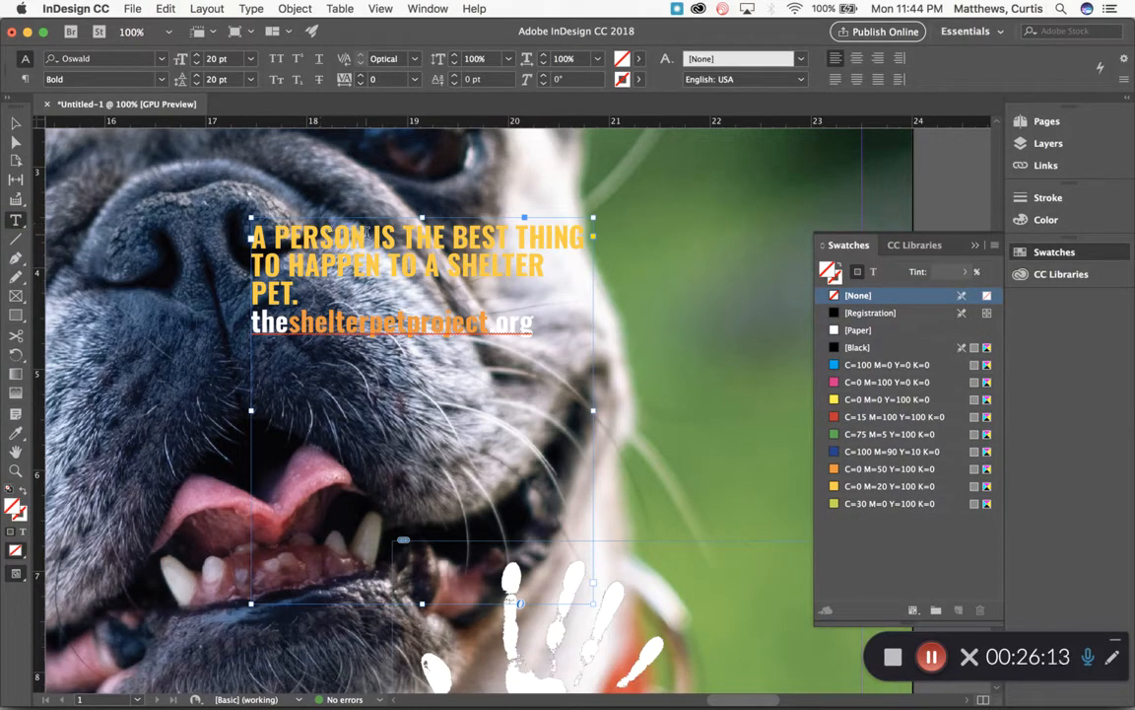
pyautogui.click(375, 237)
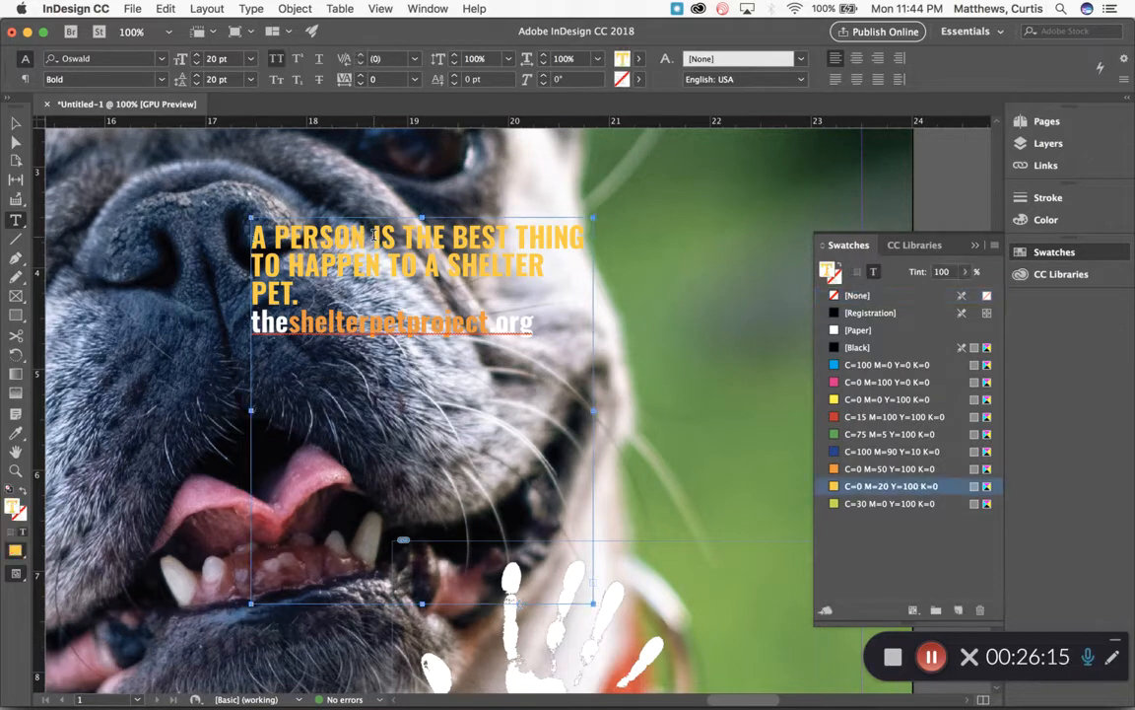
pyautogui.press('Return')
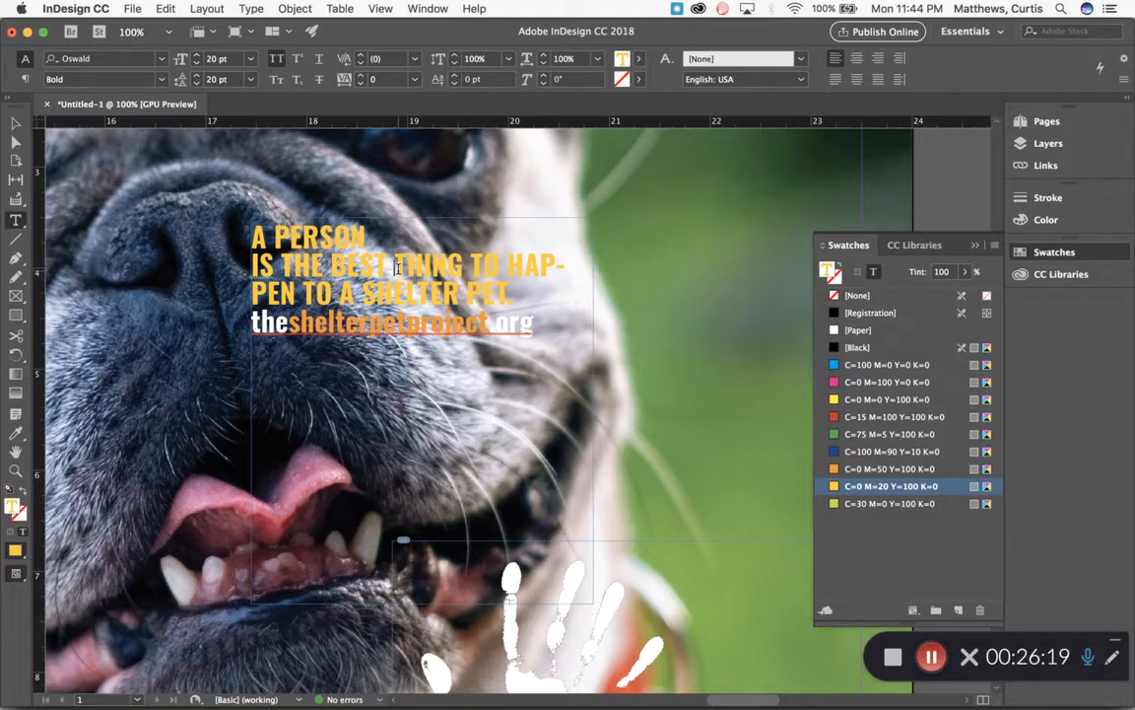
pyautogui.click(397, 266)
pyautogui.press('Return')
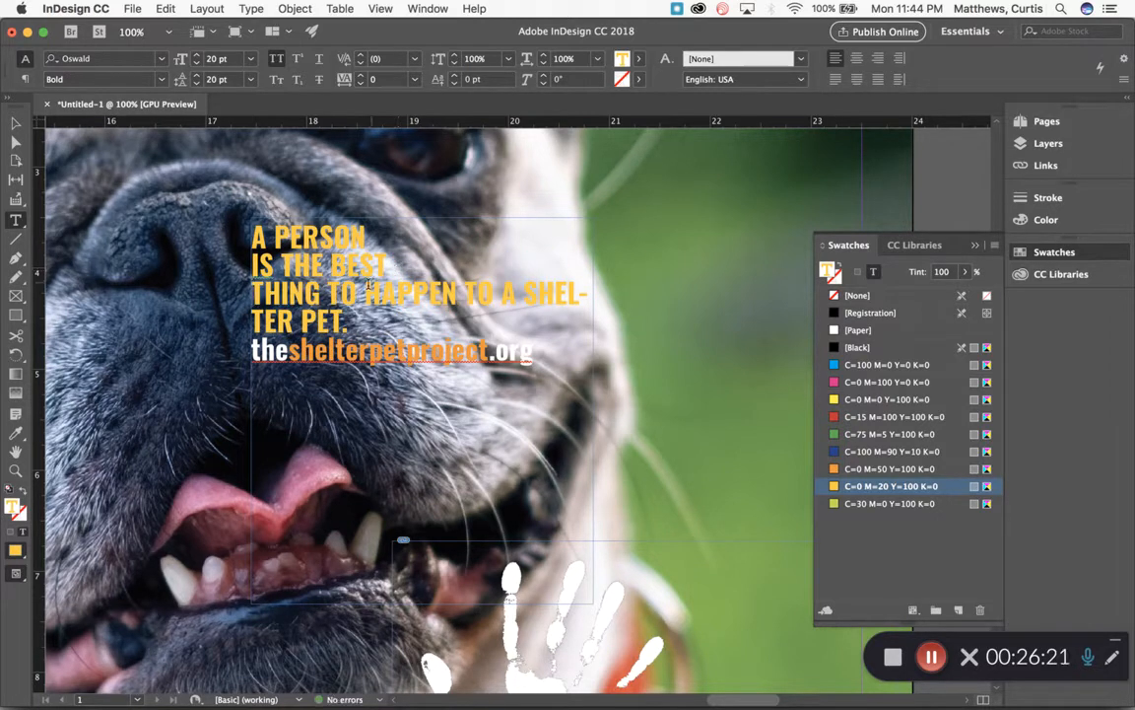
pyautogui.click(367, 291)
pyautogui.press('Return')
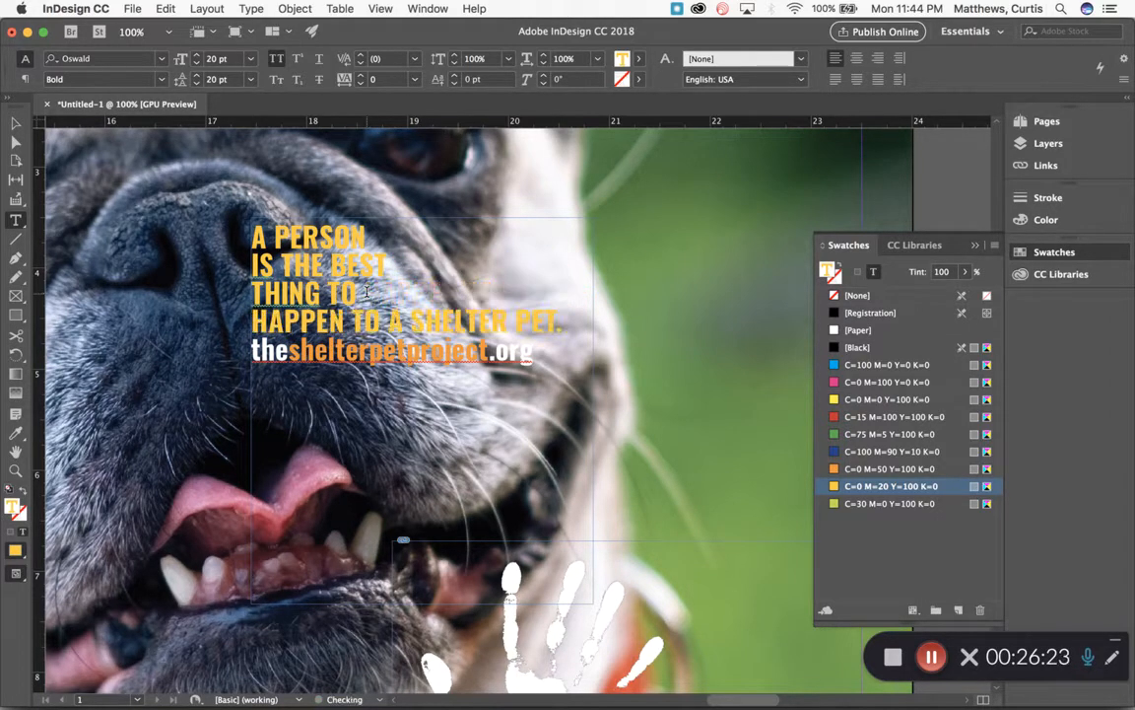
# - Recheck the sample PDF in Acrobat and move the slogan's third line break in InDesign so the lines read "THING TO HAPPEN" and "TO A SHELTER PET."
pyautogui.press('super+Tab')
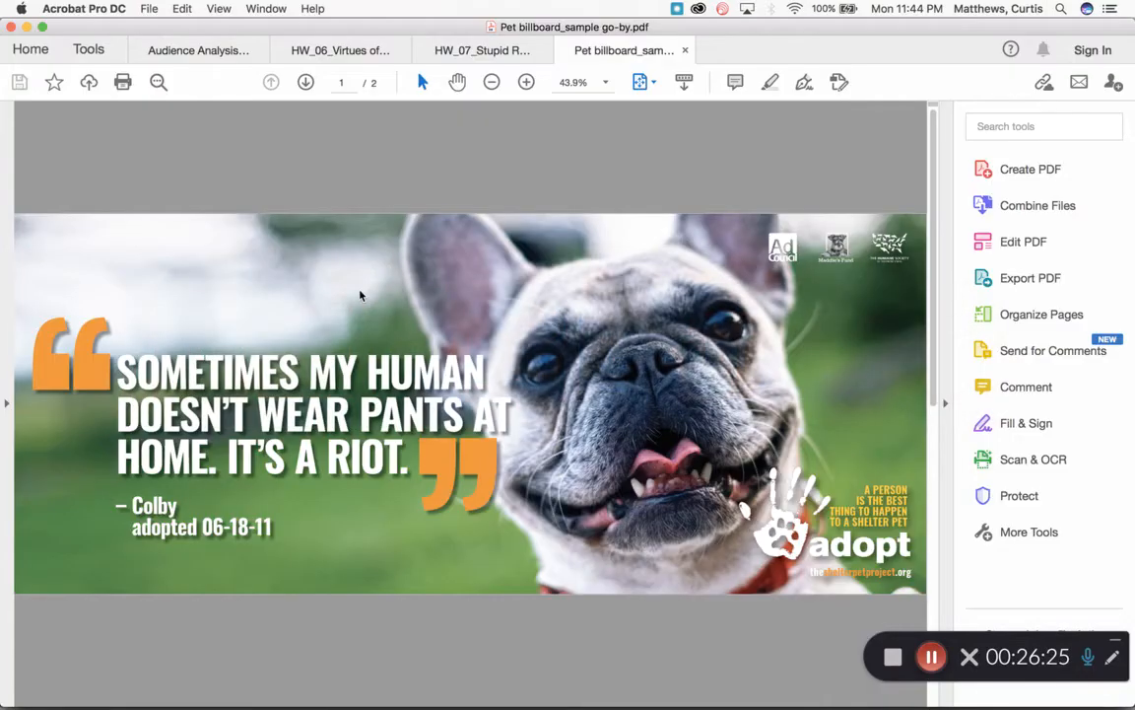
pyautogui.press('super+Tab')
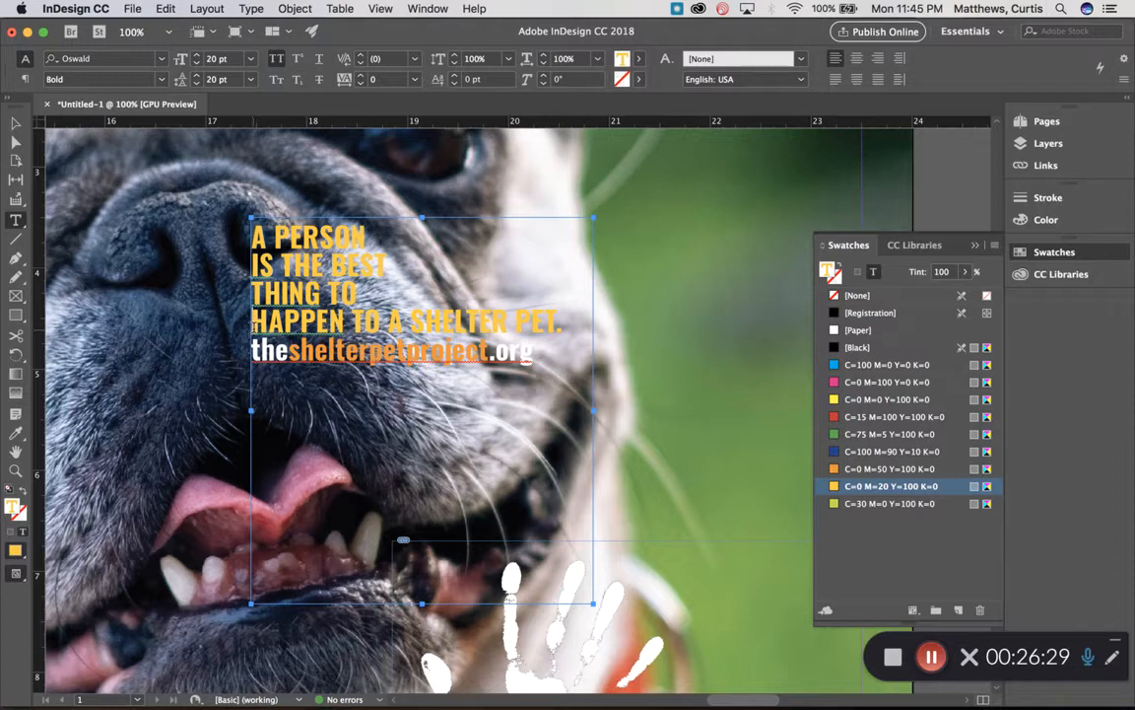
pyautogui.click(247, 321)
pyautogui.press('BackSpace')
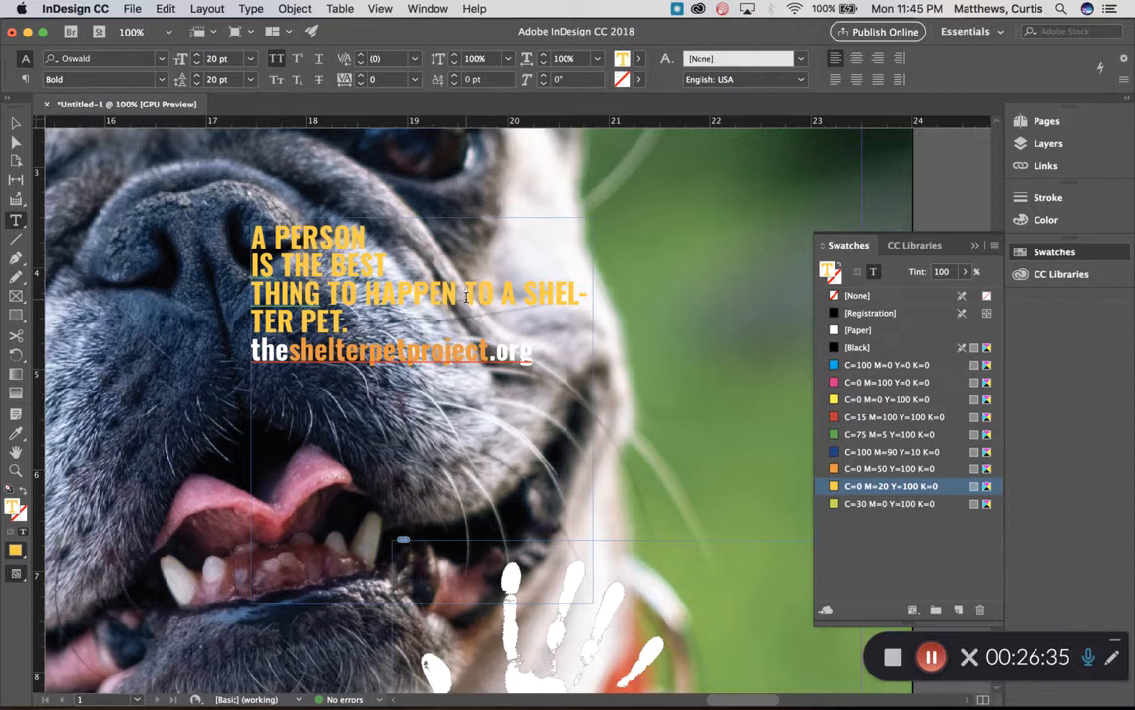
pyautogui.press('Return')
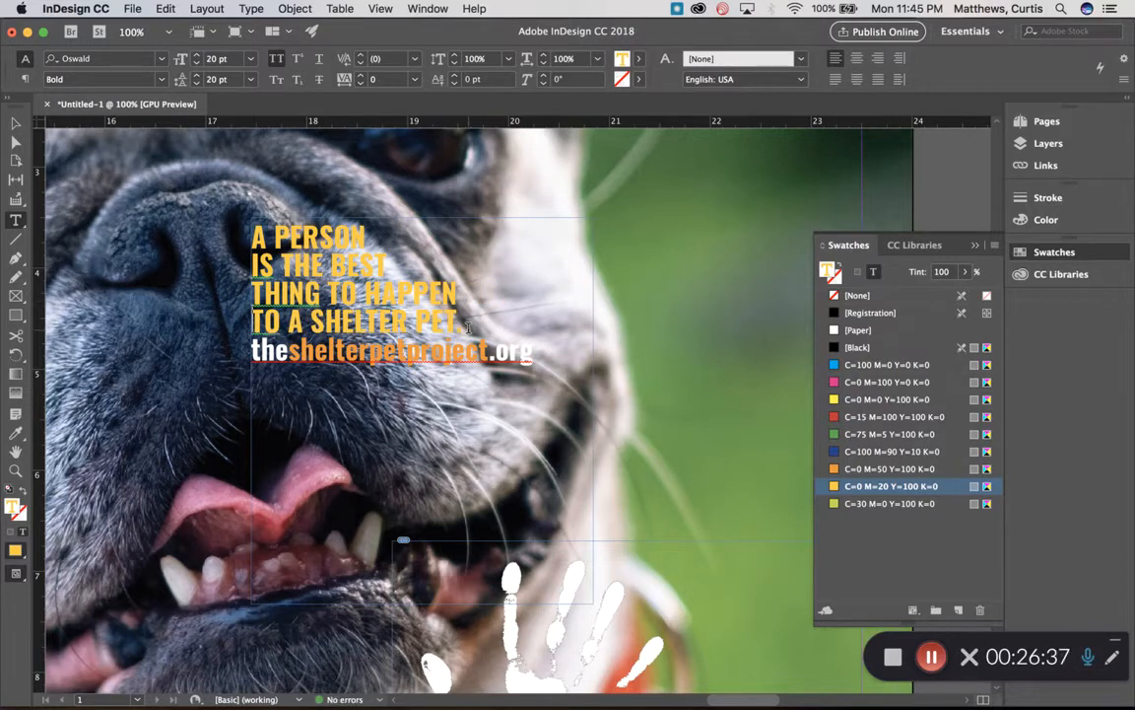
# - Right-align the four lines of the slogan
pyautogui.moveTo(483, 325); pyautogui.dragTo(225, 231)
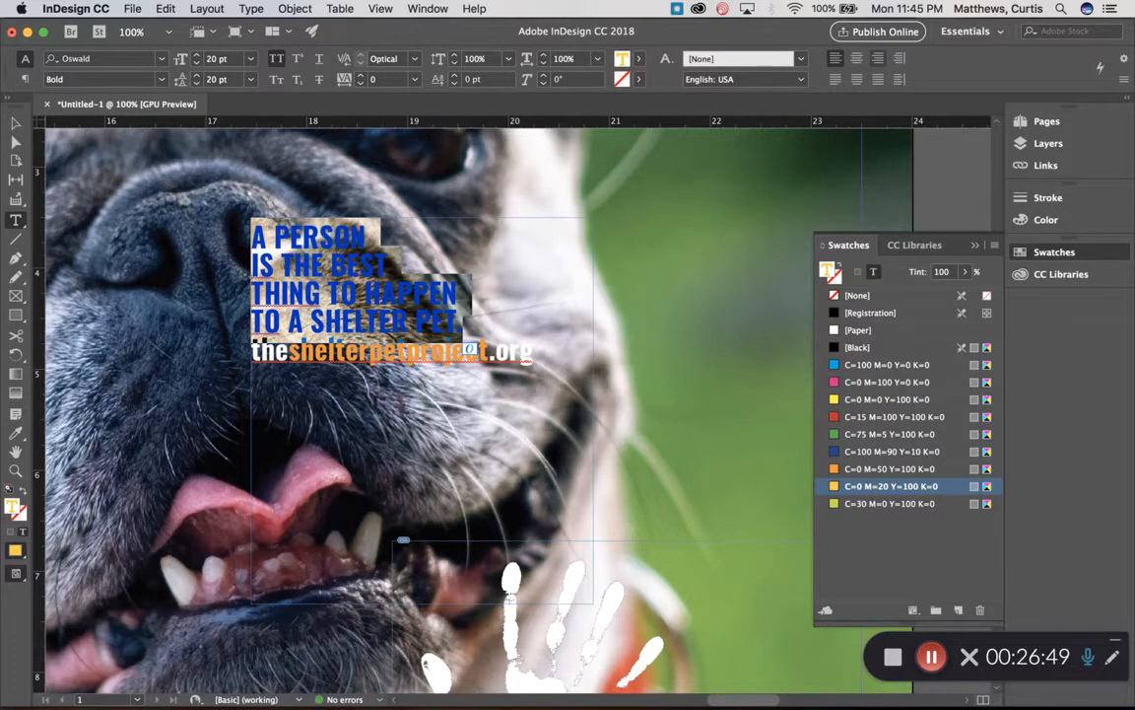
pyautogui.press('super+shift+r')
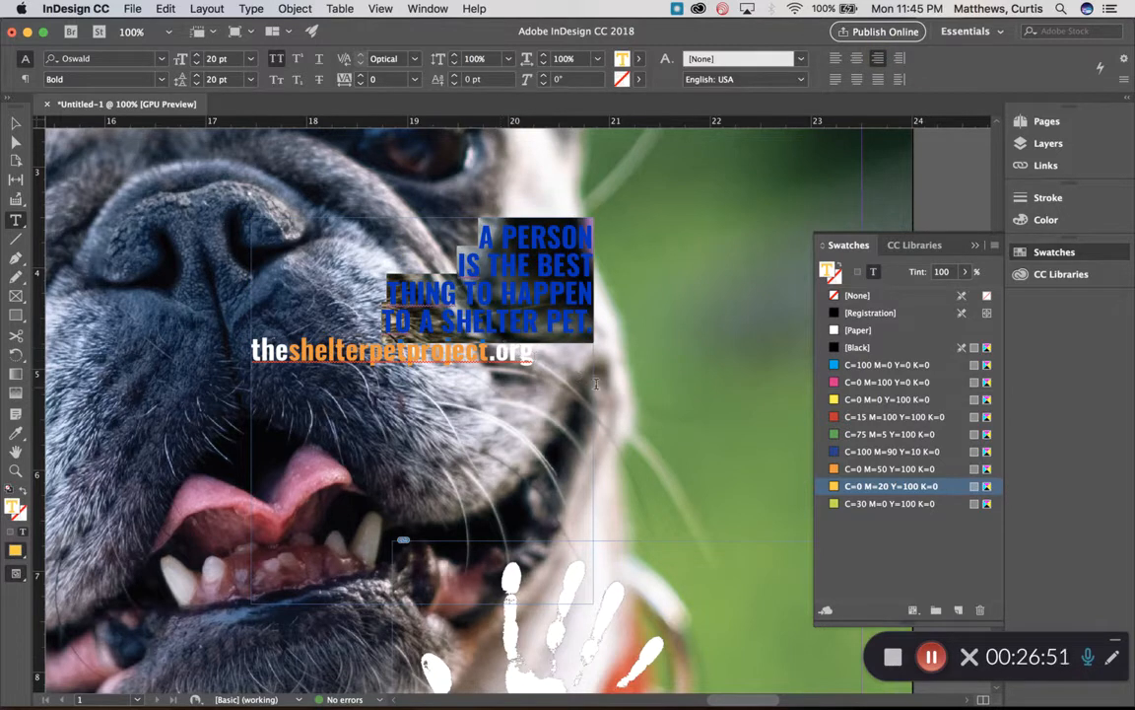
# - Cut the web address out of the slogan's text frame and shorten the frame to about 1.29 in high
pyautogui.moveTo(545, 358); pyautogui.dragTo(212, 354)
pyautogui.press('super+c')
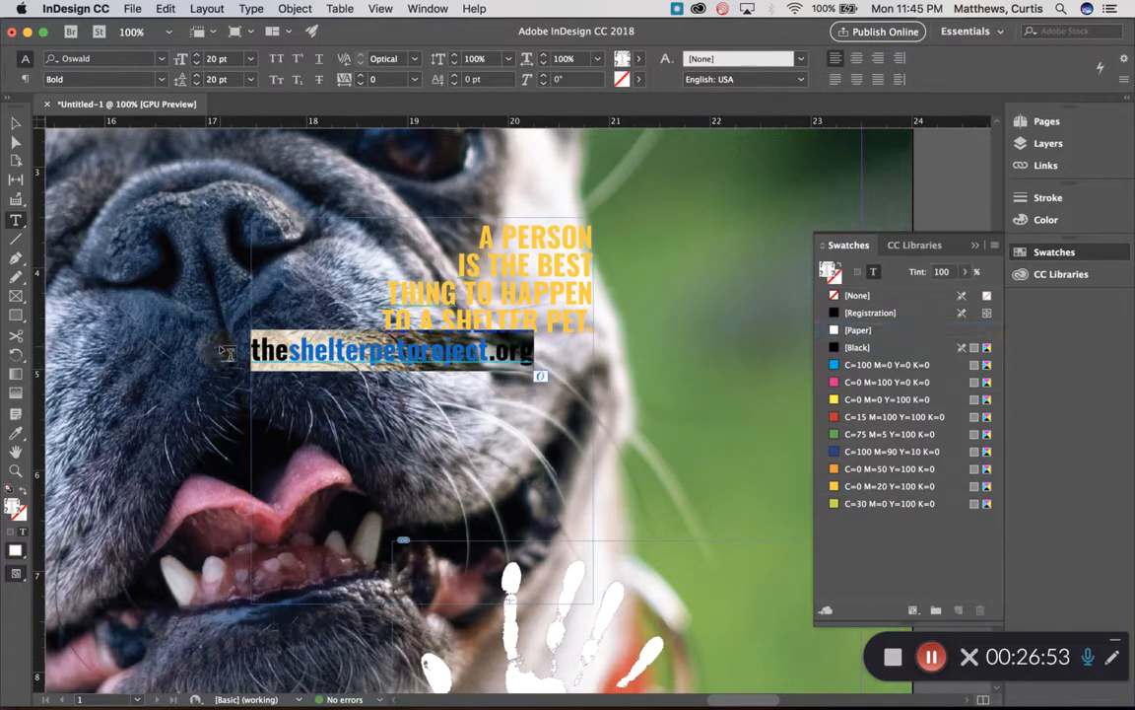
pyautogui.click(857, 330)
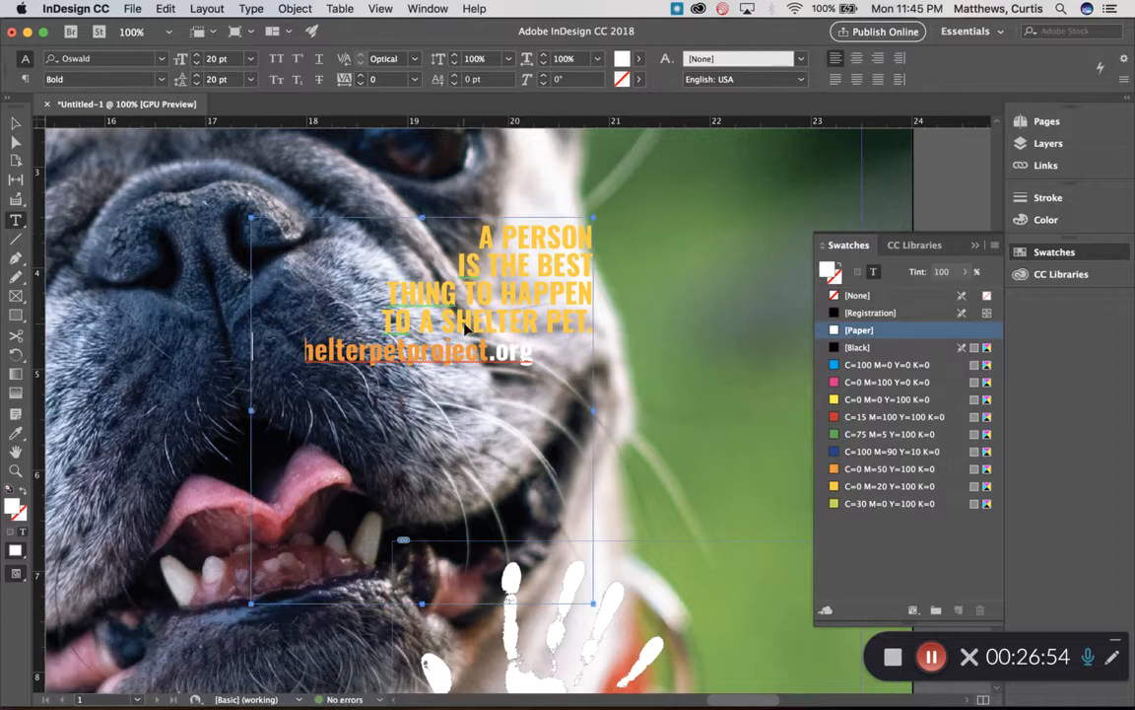
pyautogui.press('BackSpace')
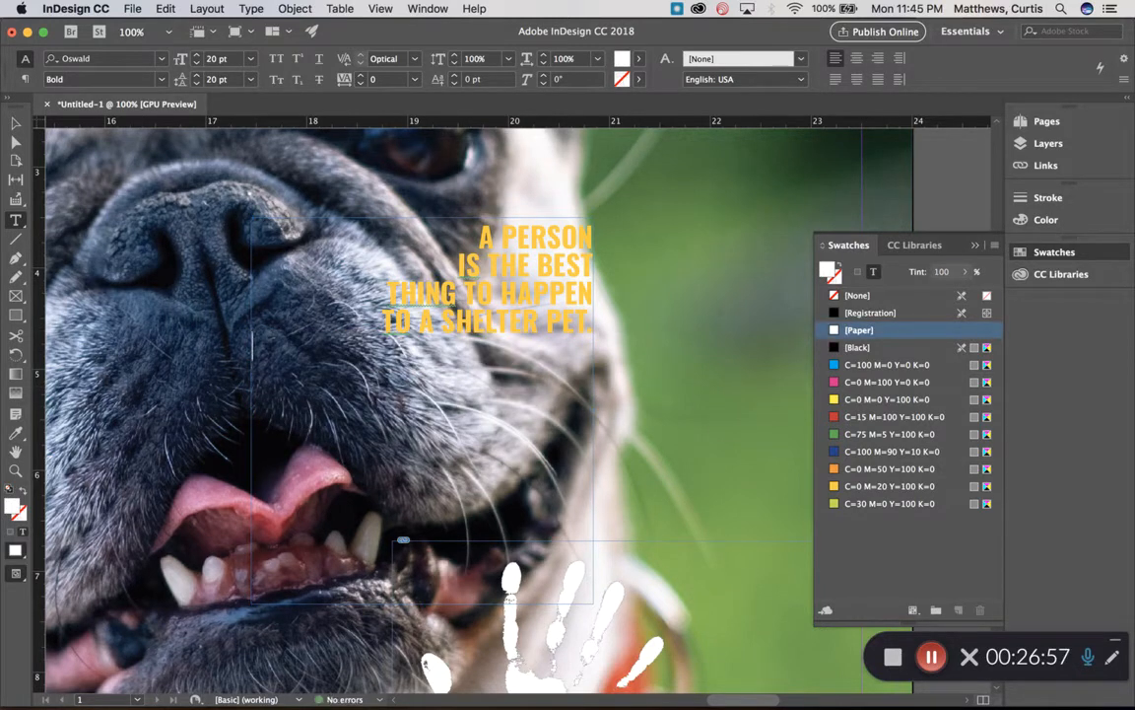
pyautogui.click(14, 125)
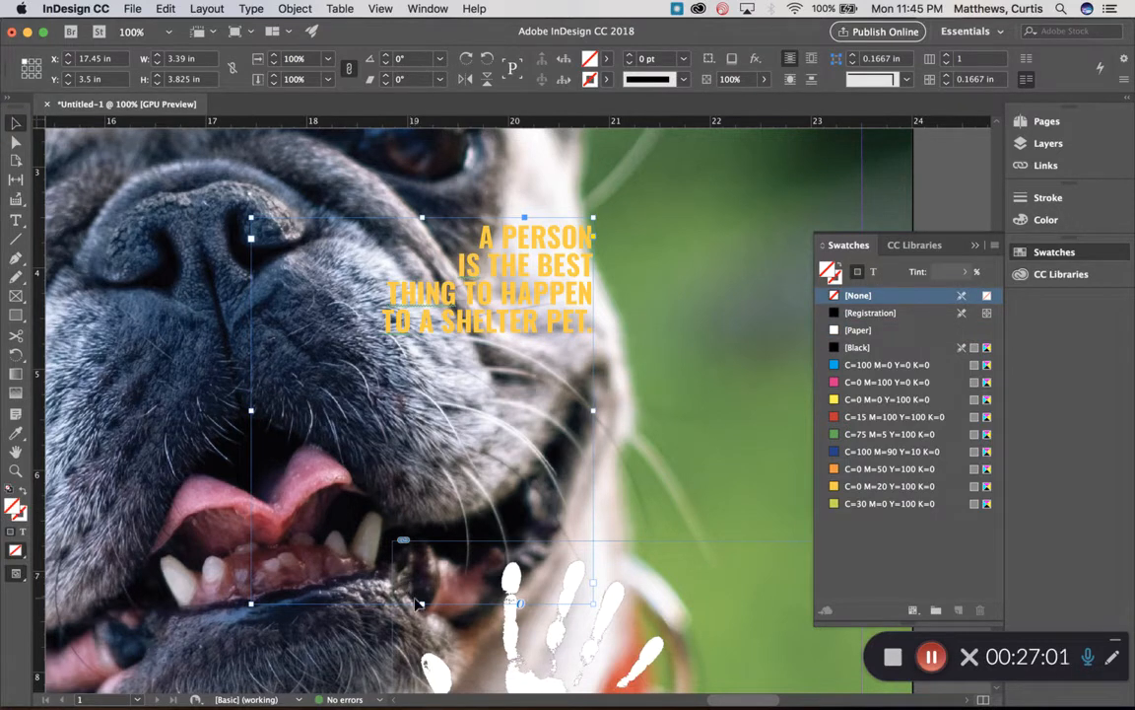
pyautogui.moveTo(431, 608); pyautogui.dragTo(434, 349)
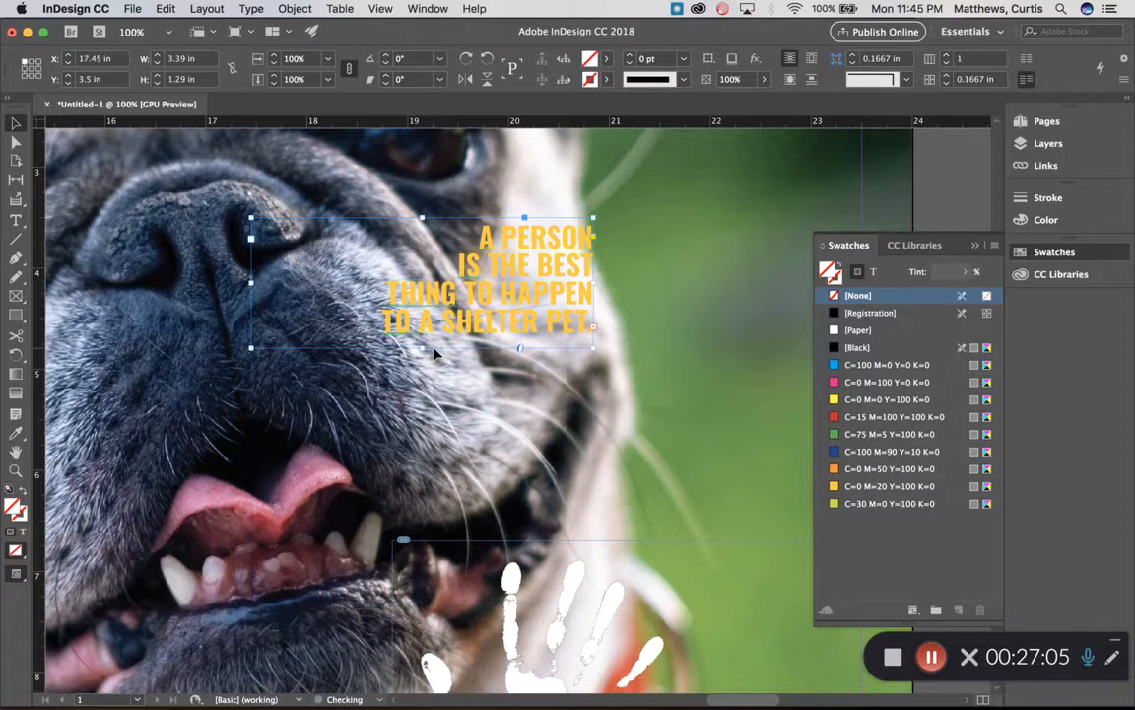
# - Move the slogan frame directly above the word "adopt" in the logo, to about X 20.11 in, Y 7.085 in
pyautogui.press('super+0')
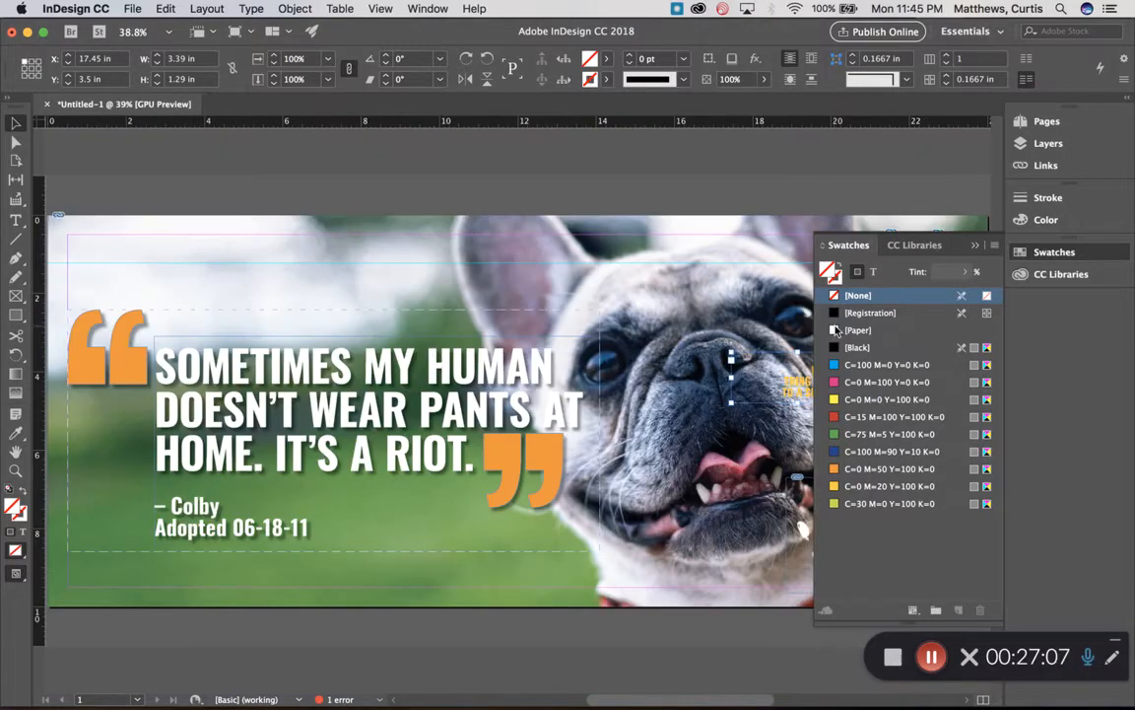
pyautogui.click(1057, 247)
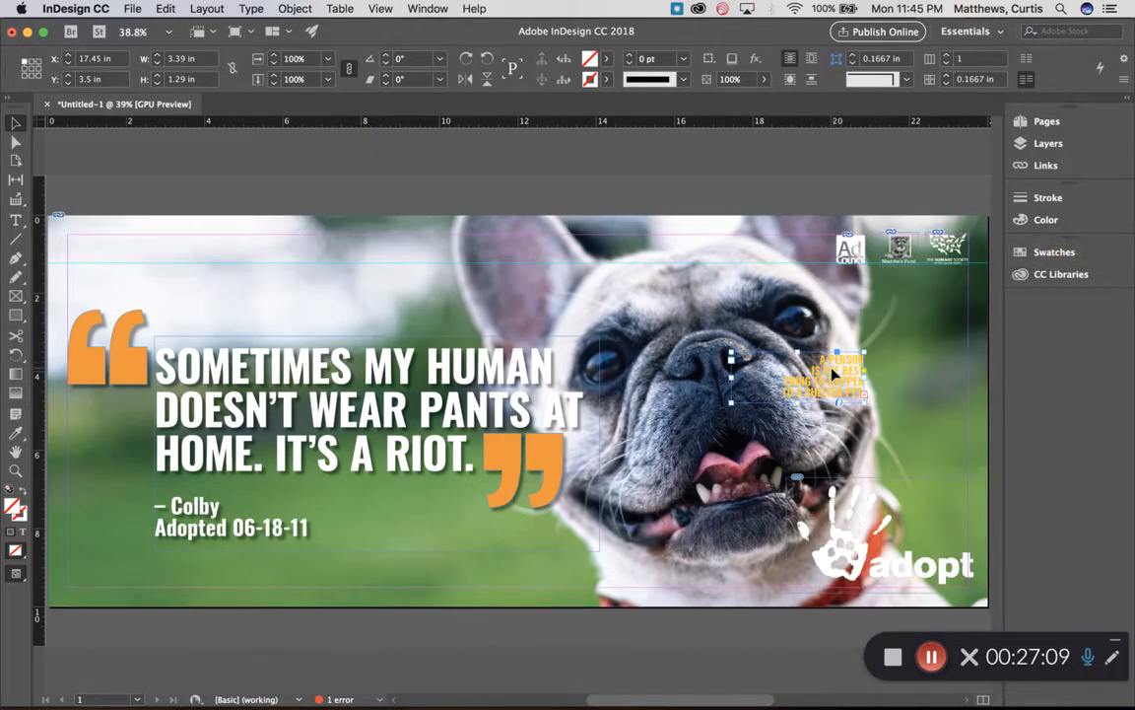
pyautogui.moveTo(860, 388); pyautogui.dragTo(937, 520)
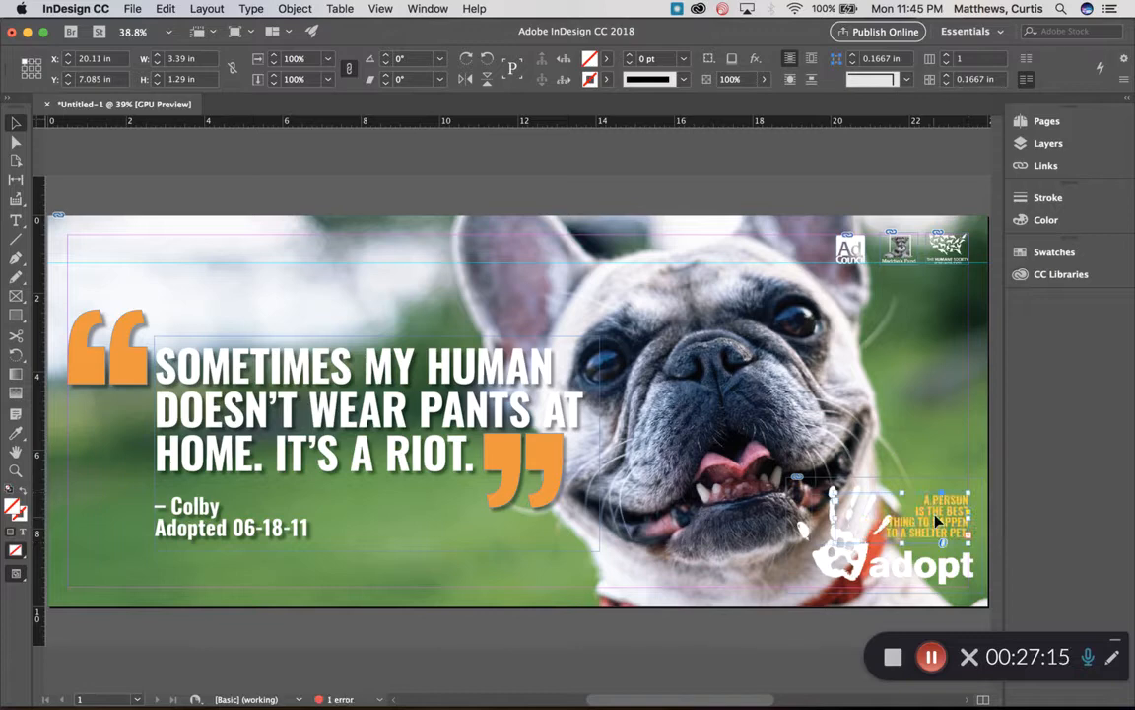
pyautogui.press('super+equal')
pyautogui.press('super+equal')
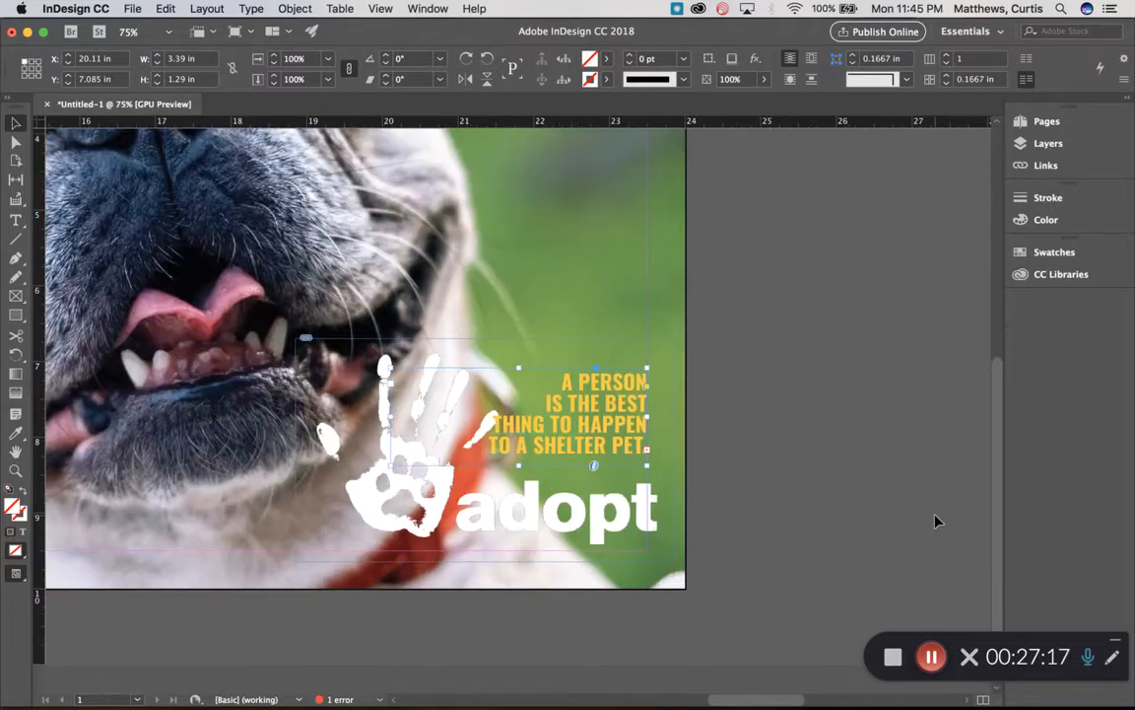
pyautogui.press('super+equal')
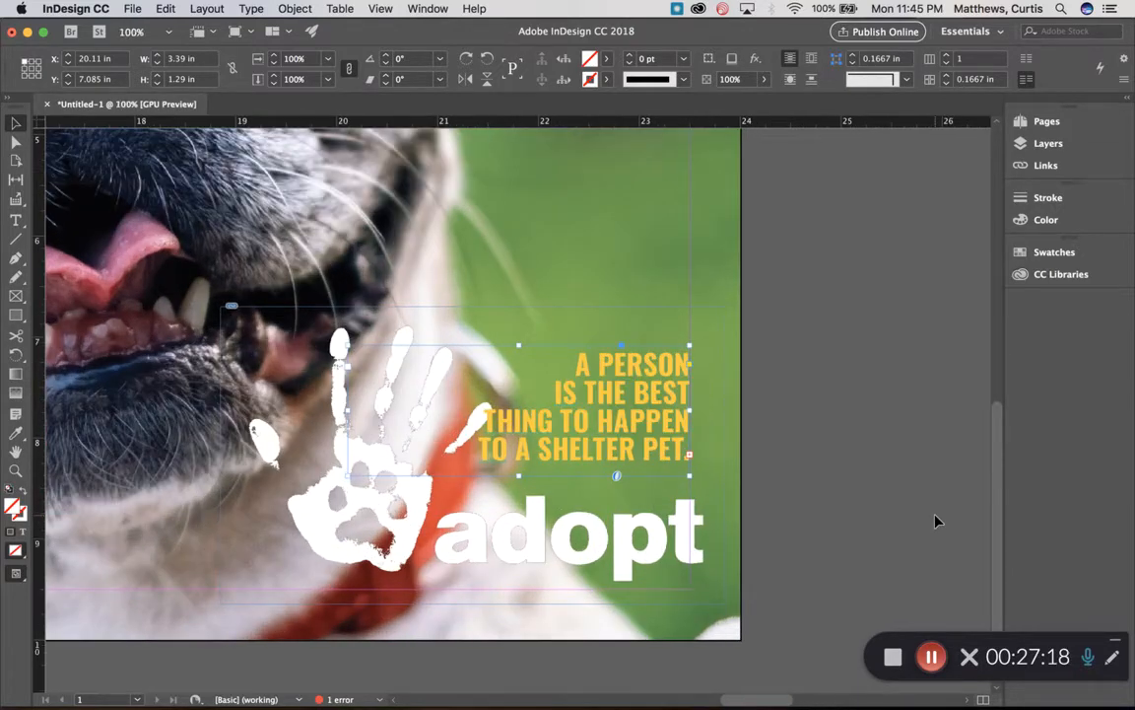
pyautogui.click(870, 486)
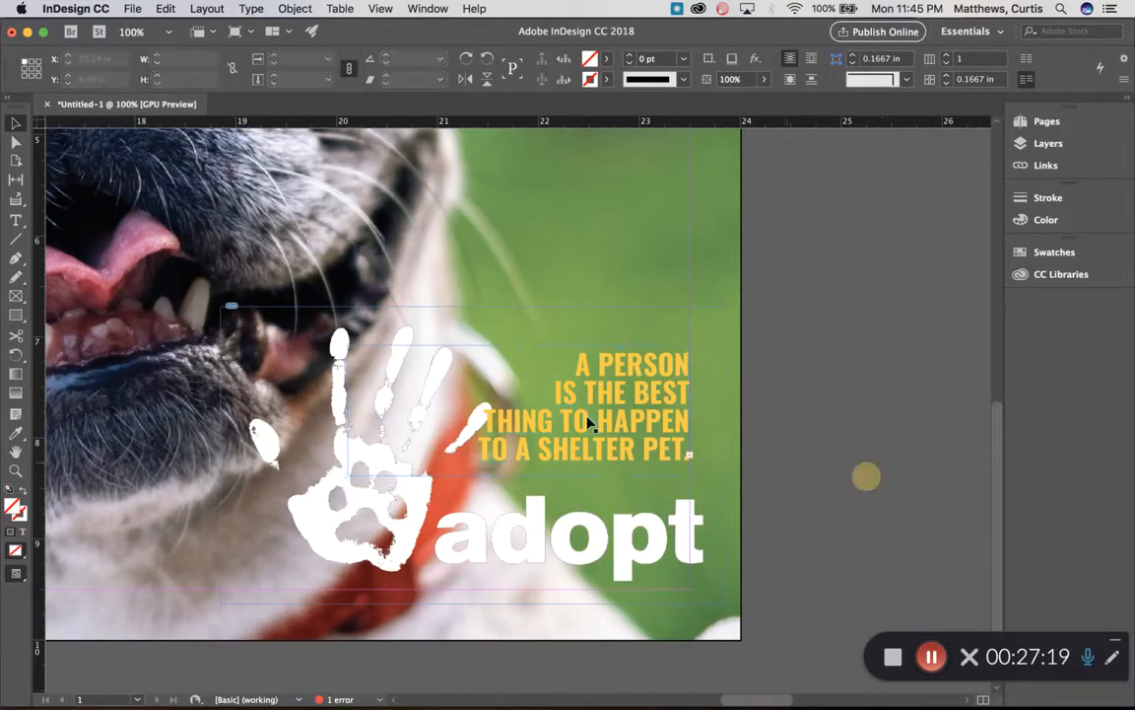
# - Draw a text frame about 3.38 by 0.86 in above the slogan and paste the cut web address into it
pyautogui.click(16, 221)
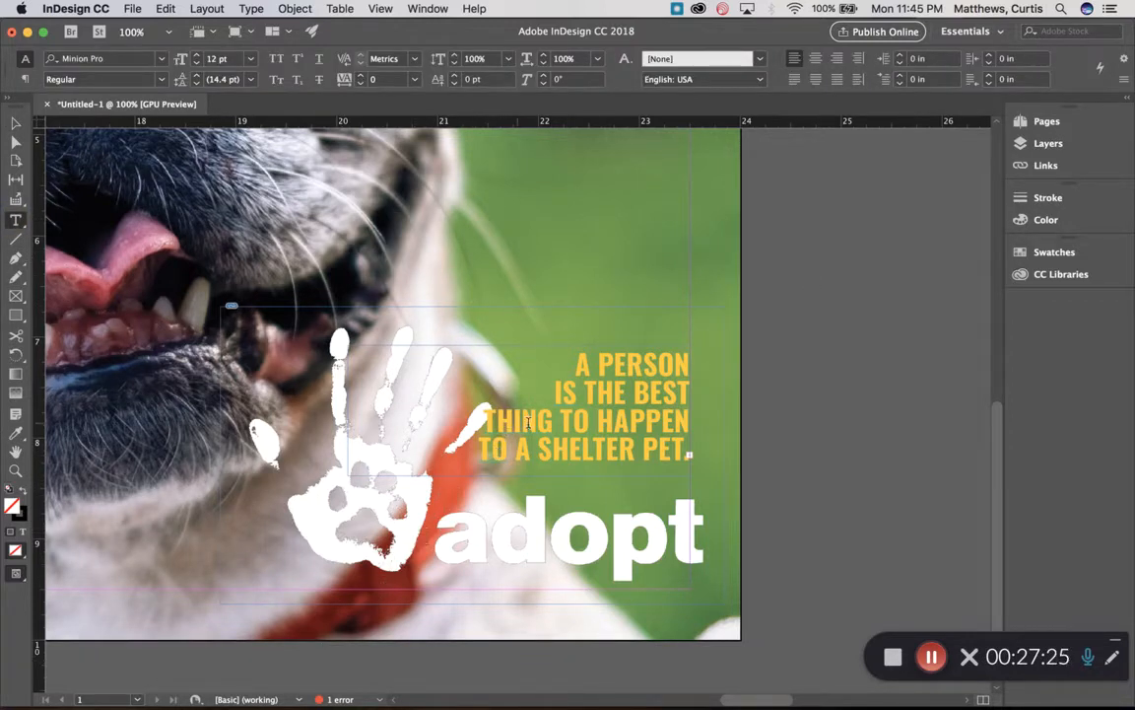
pyautogui.moveTo(361, 178); pyautogui.dragTo(701, 260)
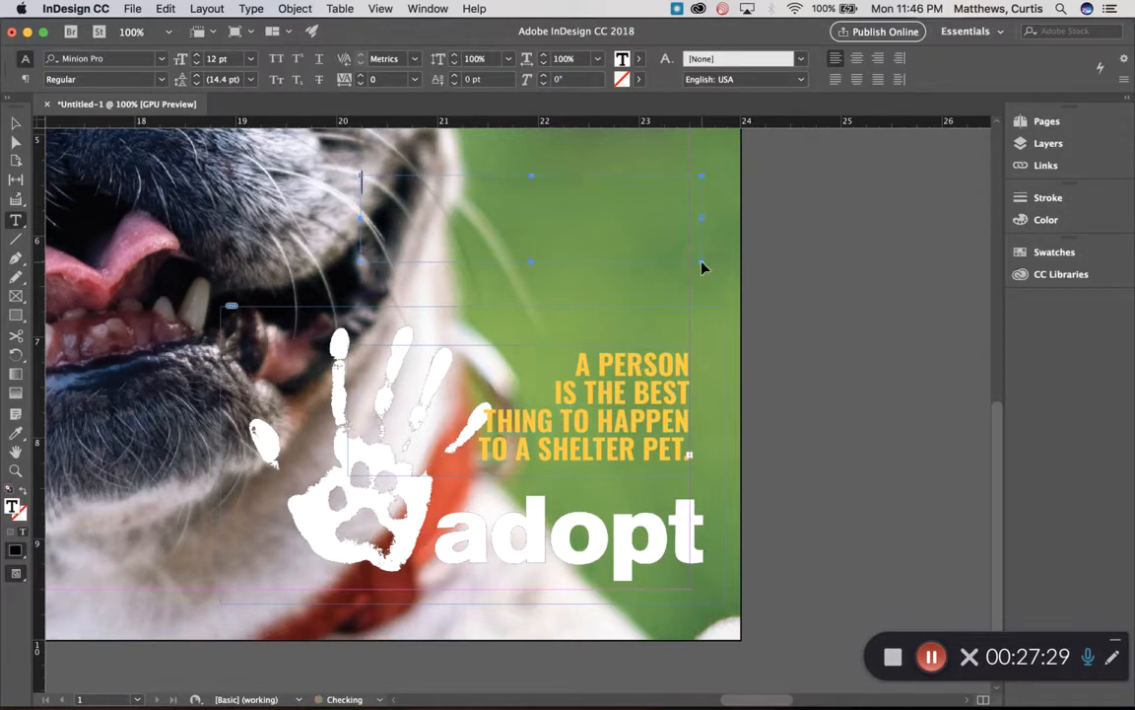
pyautogui.press('super+v')
# - Move the web address frame below the word "adopt" to about X 20.7 in, Y 9.2 in, aligning the text's right end with the slogan
pyautogui.click(16, 122)
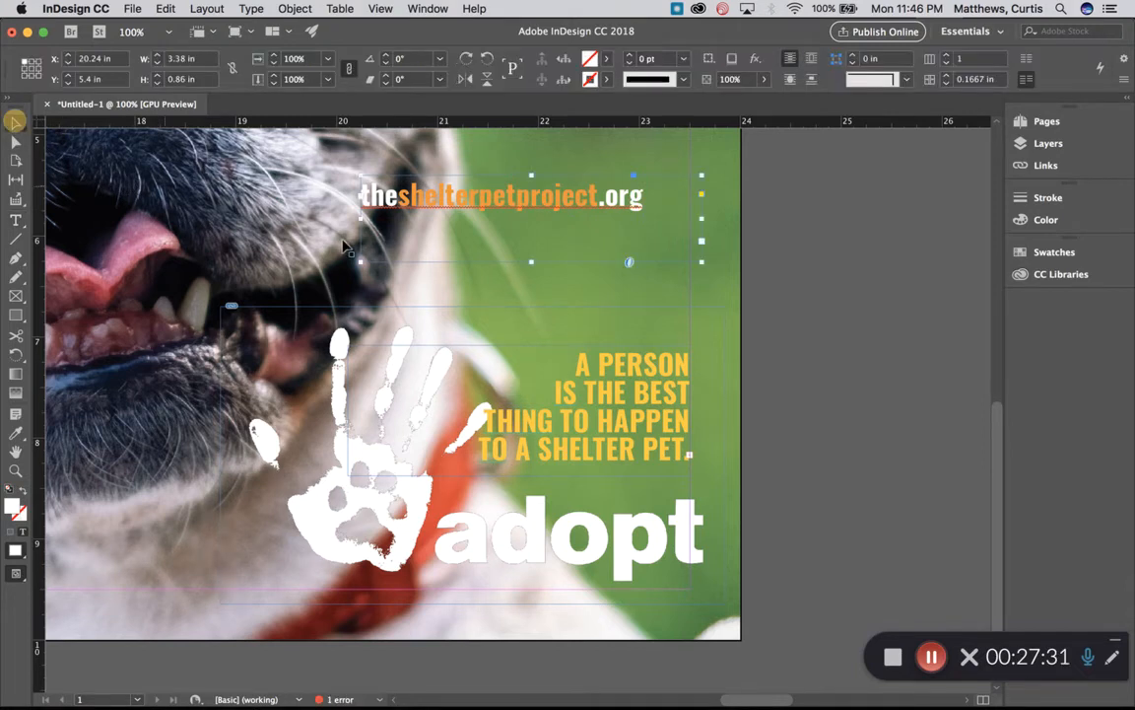
pyautogui.moveTo(513, 205); pyautogui.dragTo(608, 592)
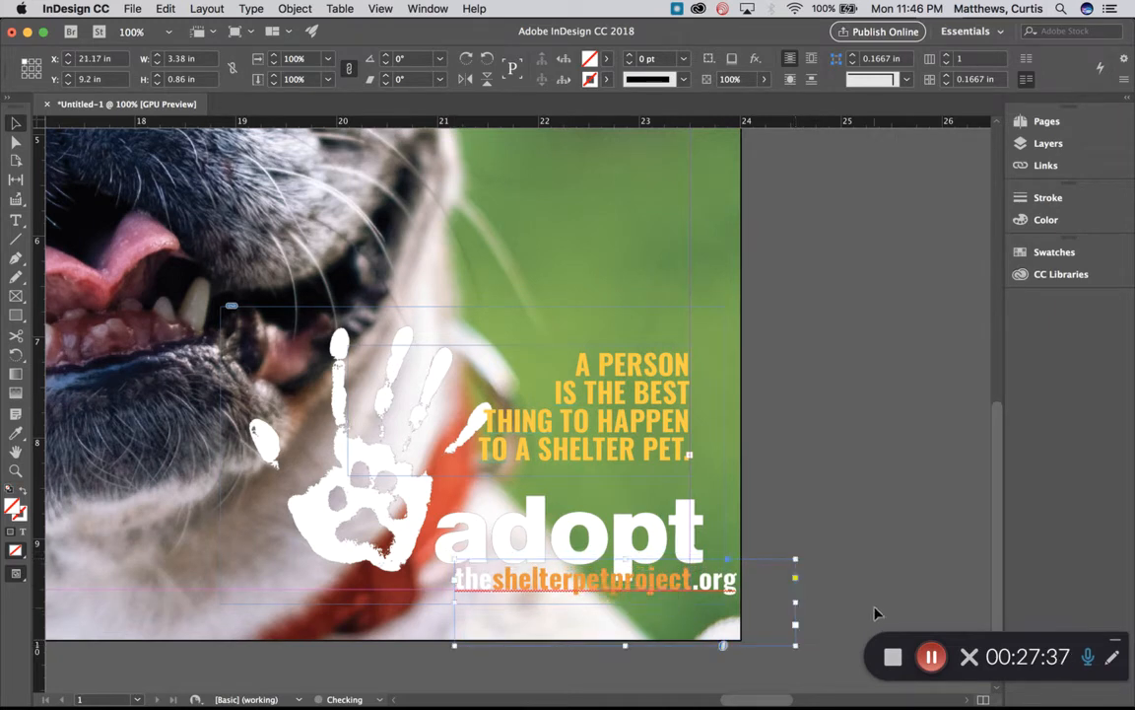
pyautogui.press('Left')
pyautogui.press('Left')
pyautogui.press('Left')
pyautogui.press('Left')
pyautogui.press('Left')
pyautogui.press('Left')
pyautogui.press('Left')
pyautogui.press('Left')
pyautogui.press('Left')
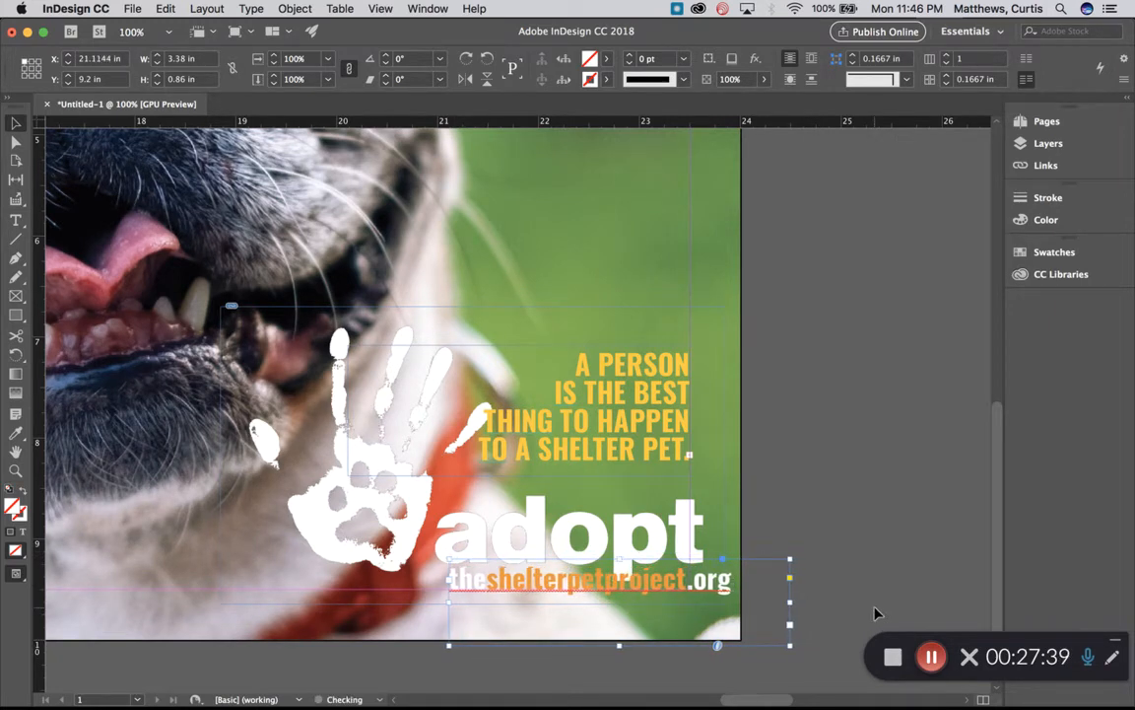
pyautogui.press('Left')
pyautogui.press('Left')
pyautogui.press('Left')
pyautogui.press('Left')
pyautogui.press('Left')
pyautogui.press('Left')
pyautogui.press('Left')
pyautogui.press('Left')
pyautogui.press('Left')
pyautogui.press('Left')
pyautogui.press('Left')
pyautogui.press('Left')
pyautogui.press('Left')
pyautogui.press('Left')
pyautogui.press('Left')
pyautogui.press('Left')
pyautogui.press('Left')
pyautogui.press('Left')
pyautogui.press('Left')
pyautogui.press('Left')
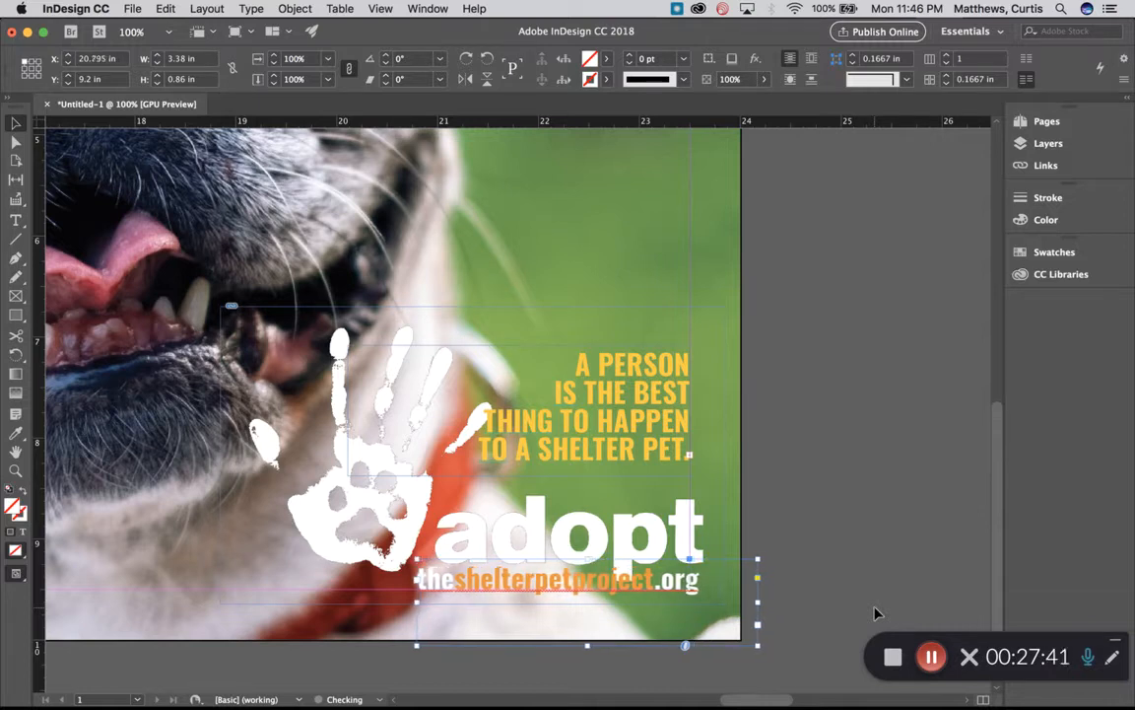
pyautogui.press('Left')
pyautogui.press('Left')
pyautogui.press('Left')
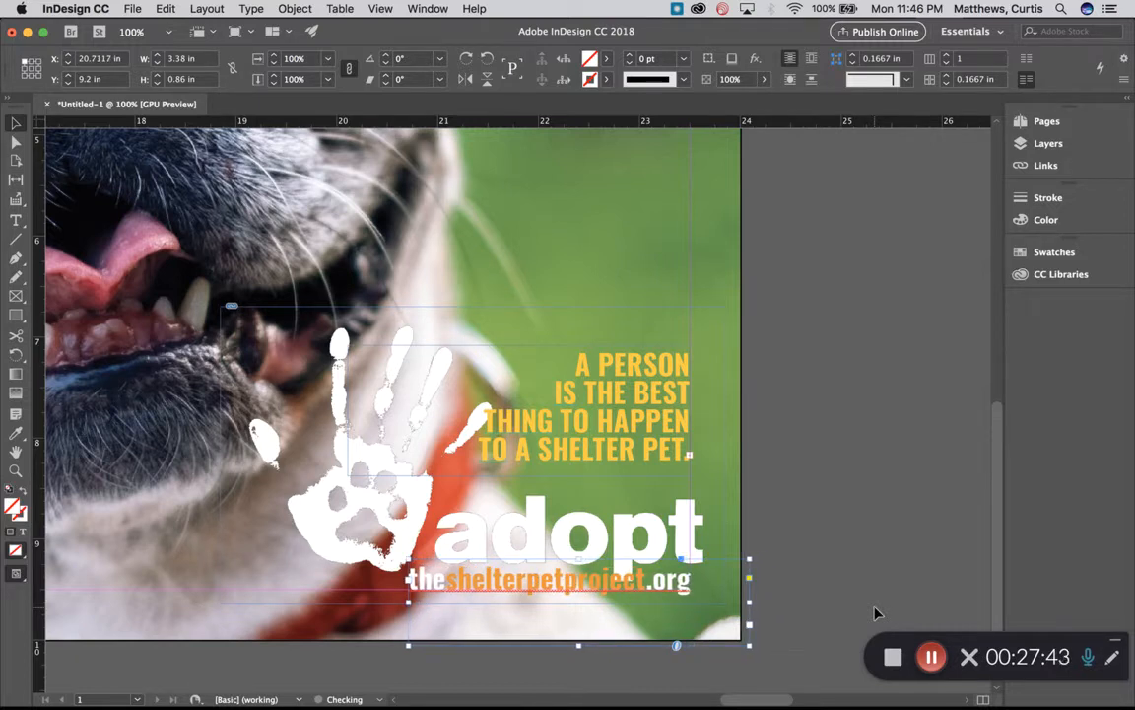
pyautogui.press('Right')
pyautogui.click(875, 550)
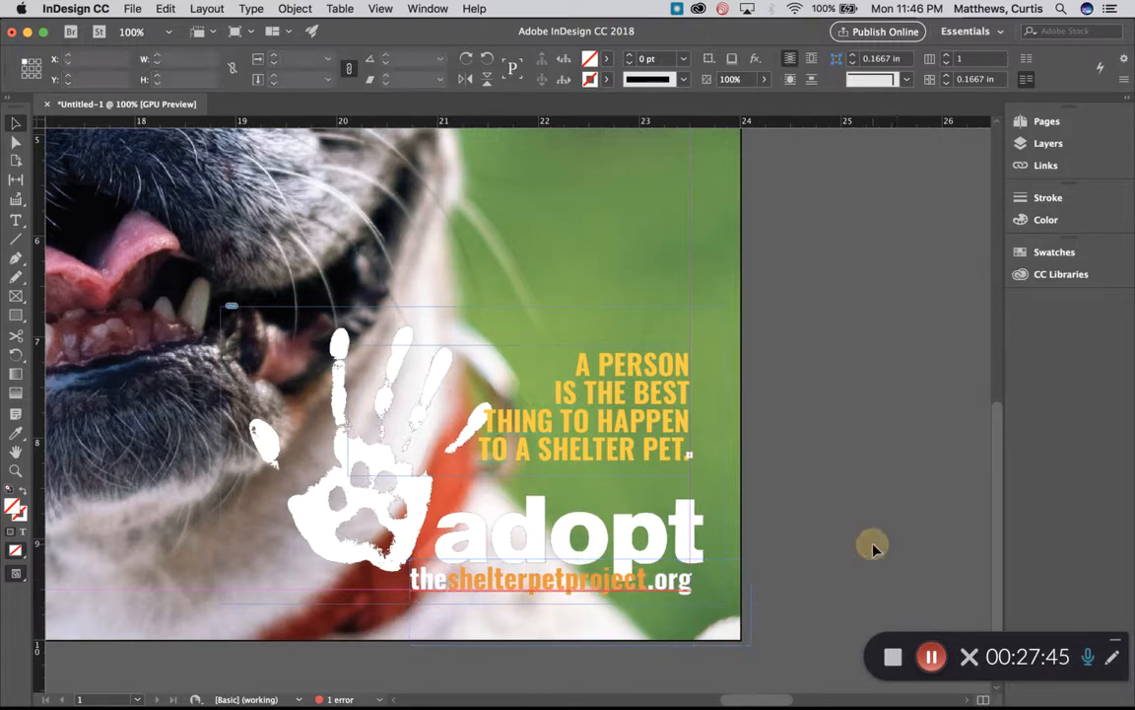
# - Nudge the adopt logo up to about Y 6.436 in so it sits between the slogan and the web address
pyautogui.click(347, 457)
pyautogui.click(473, 454)
pyautogui.press('Up')
pyautogui.press('Up')
pyautogui.press('Up')
pyautogui.press('Up')
pyautogui.press('Up')
pyautogui.press('Up')
pyautogui.press('Up')
pyautogui.press('Up')
pyautogui.press('Up')
pyautogui.press('Up')
pyautogui.press('Up')
pyautogui.press('Up')
pyautogui.press('Up')
pyautogui.press('Up')
pyautogui.press('Up')
pyautogui.press('Up')
pyautogui.press('Up')
pyautogui.press('Up')
pyautogui.press('Up')
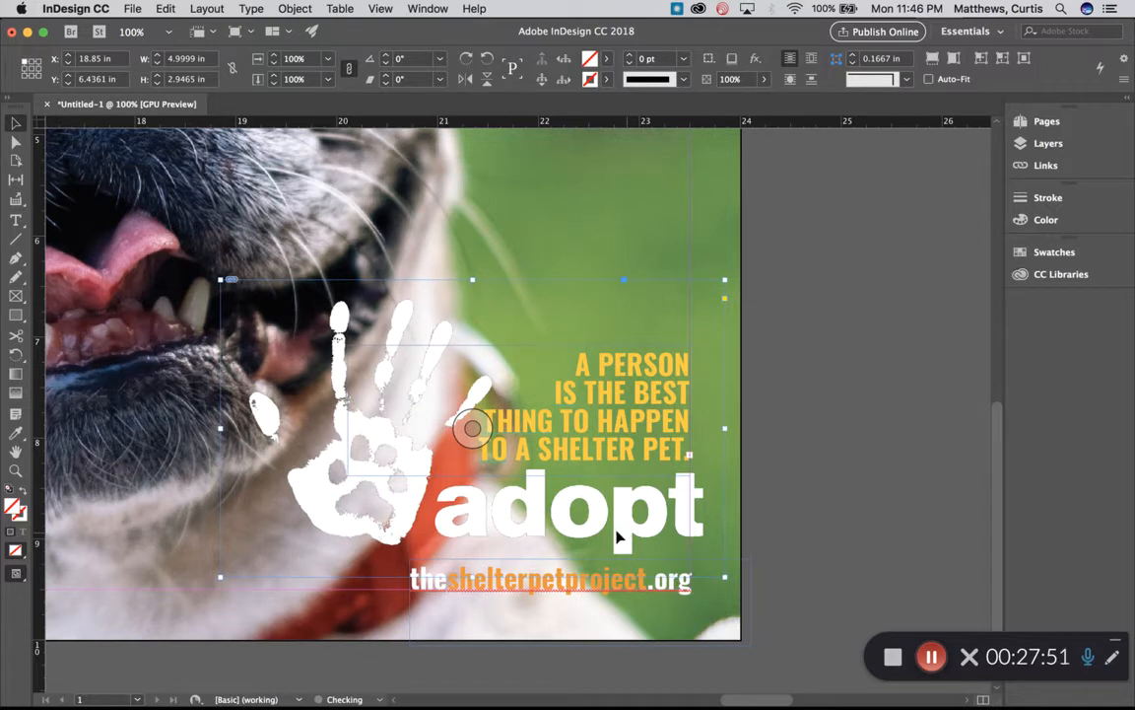
pyautogui.click(932, 449)
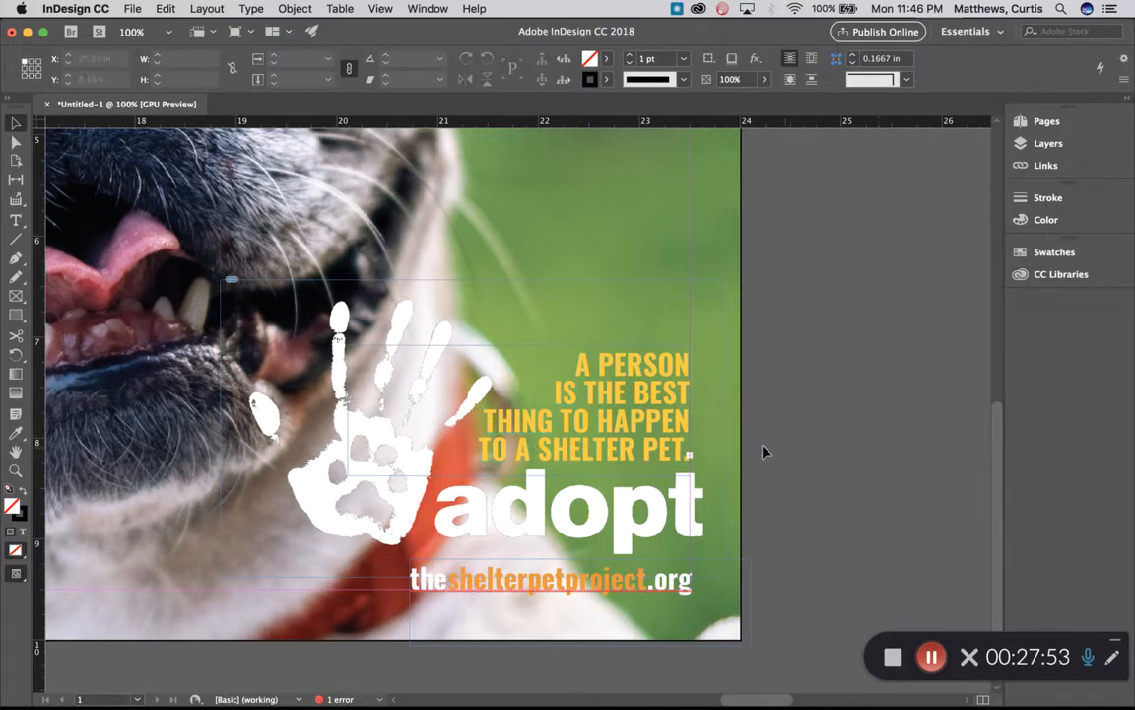
# - Nudge the slogan frame up slightly and check the whole billboard with guides and frame edges hidden
pyautogui.click(637, 407)
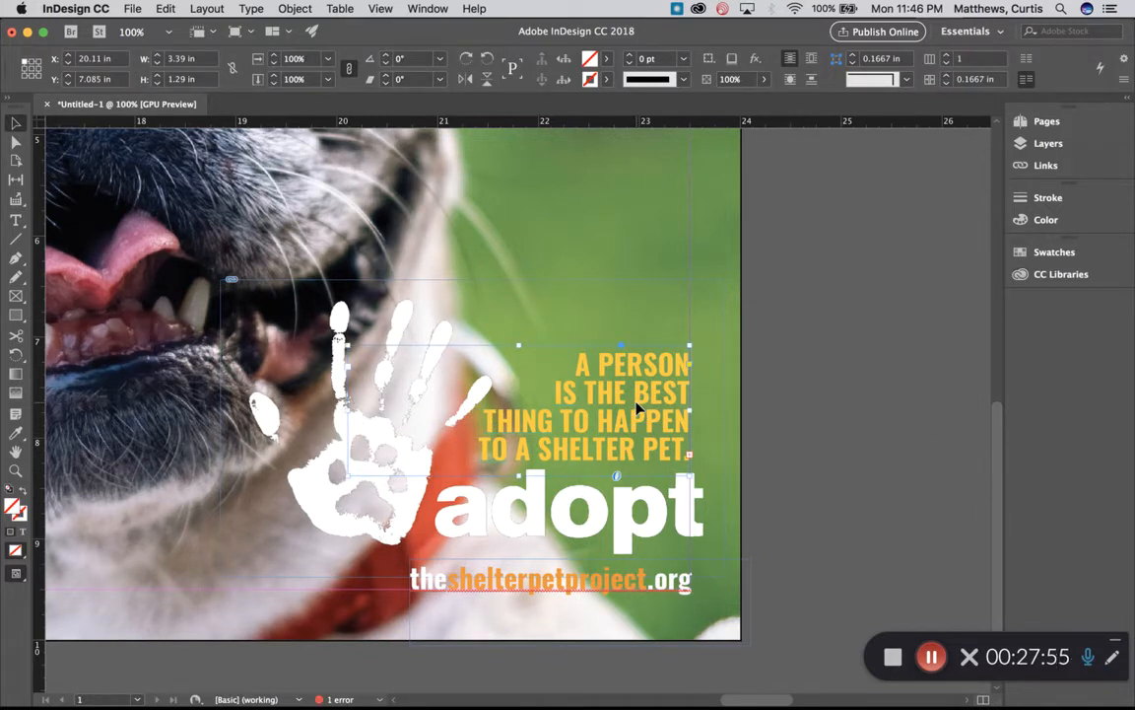
pyautogui.click(814, 402)
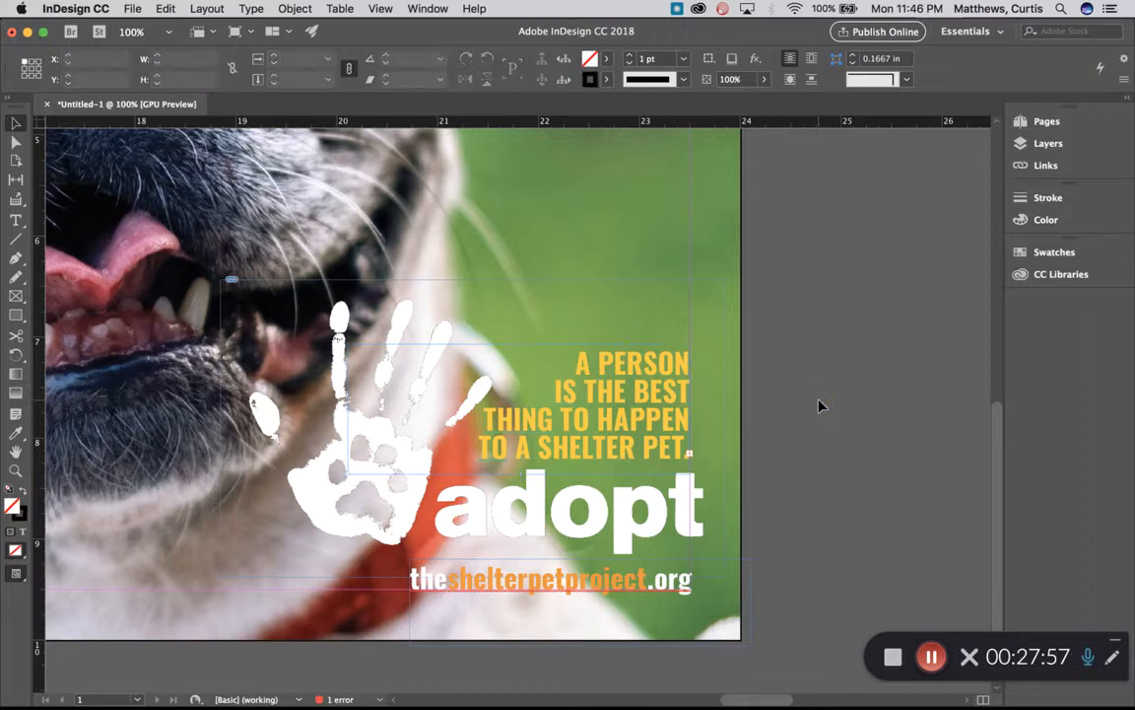
pyautogui.press('super+0')
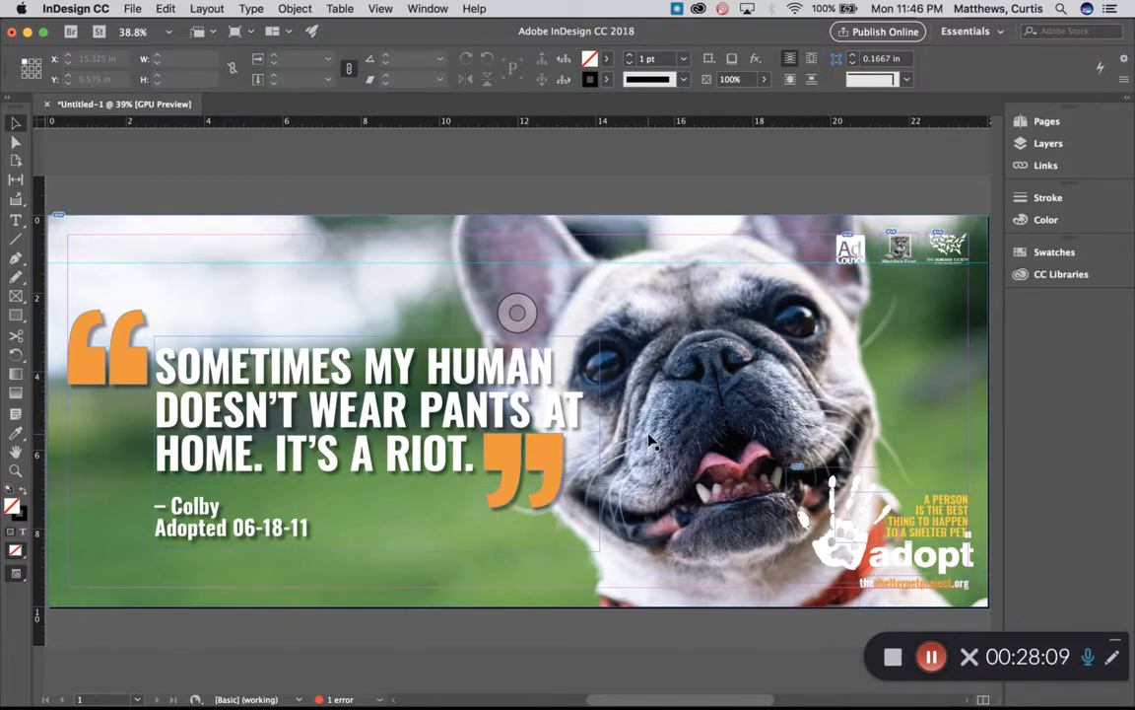
pyautogui.press('w')
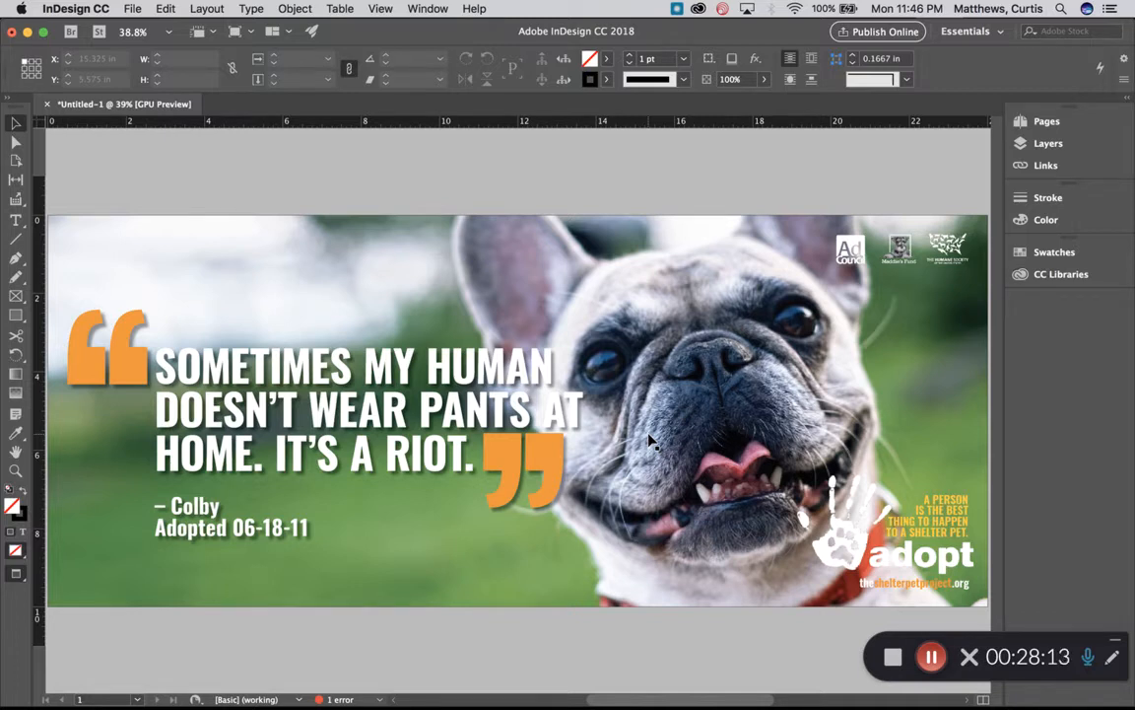
pyautogui.press('w')
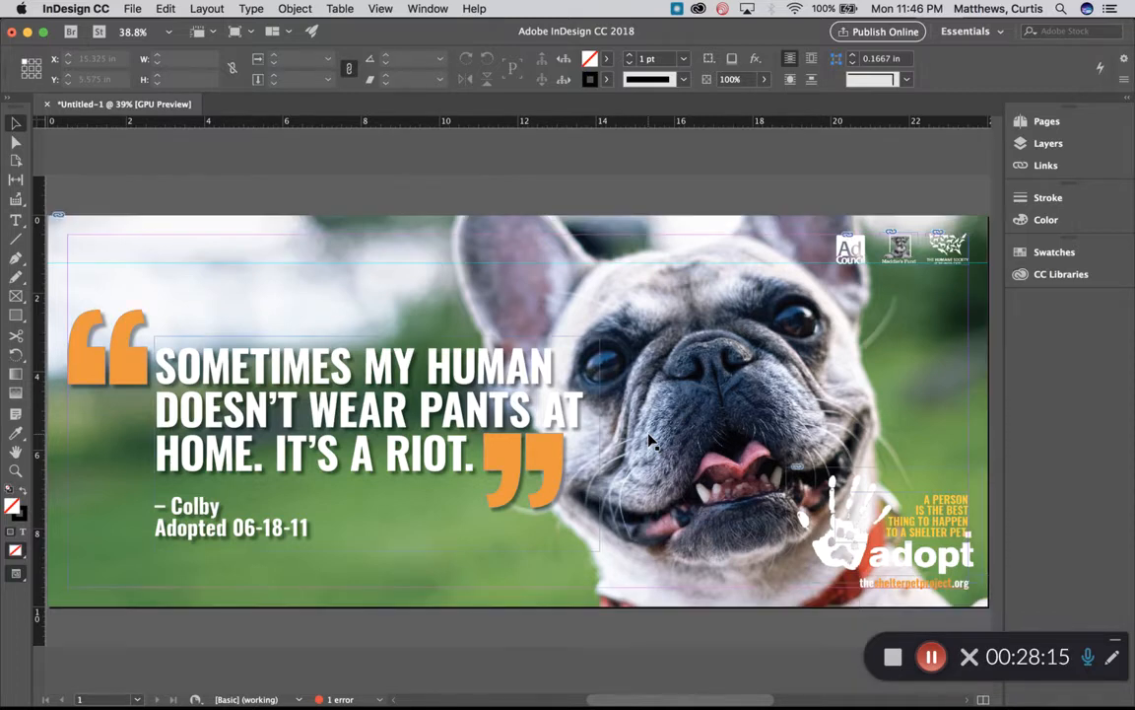
pyautogui.press('w')
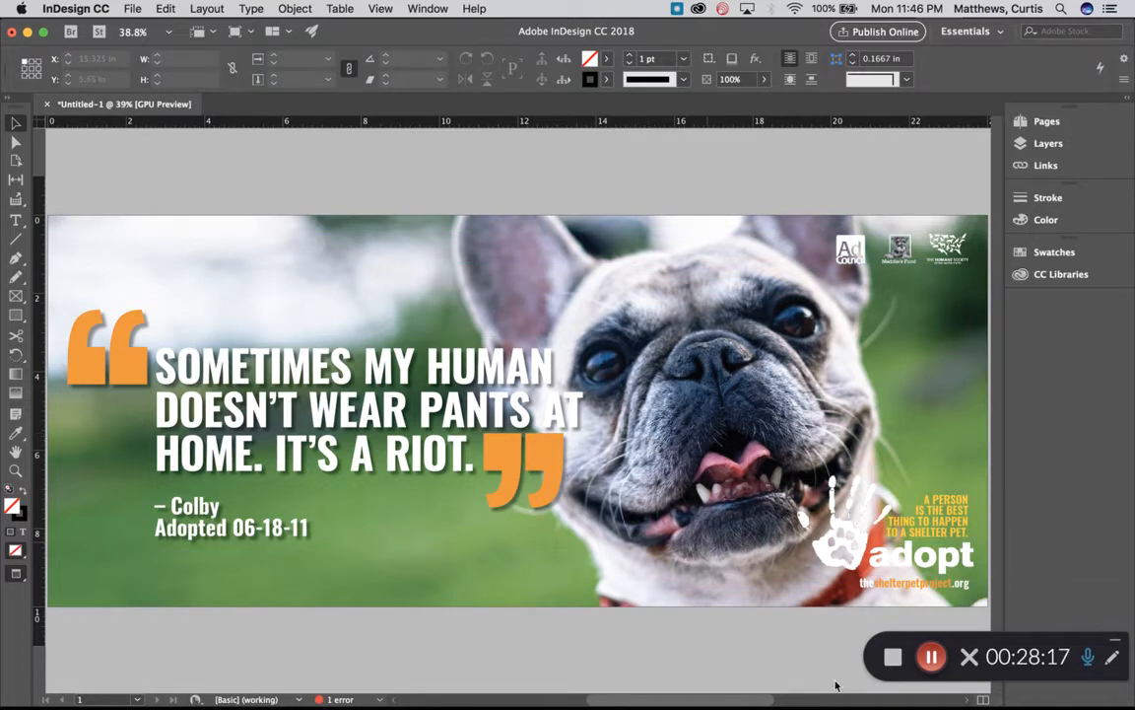
pyautogui.press('w')
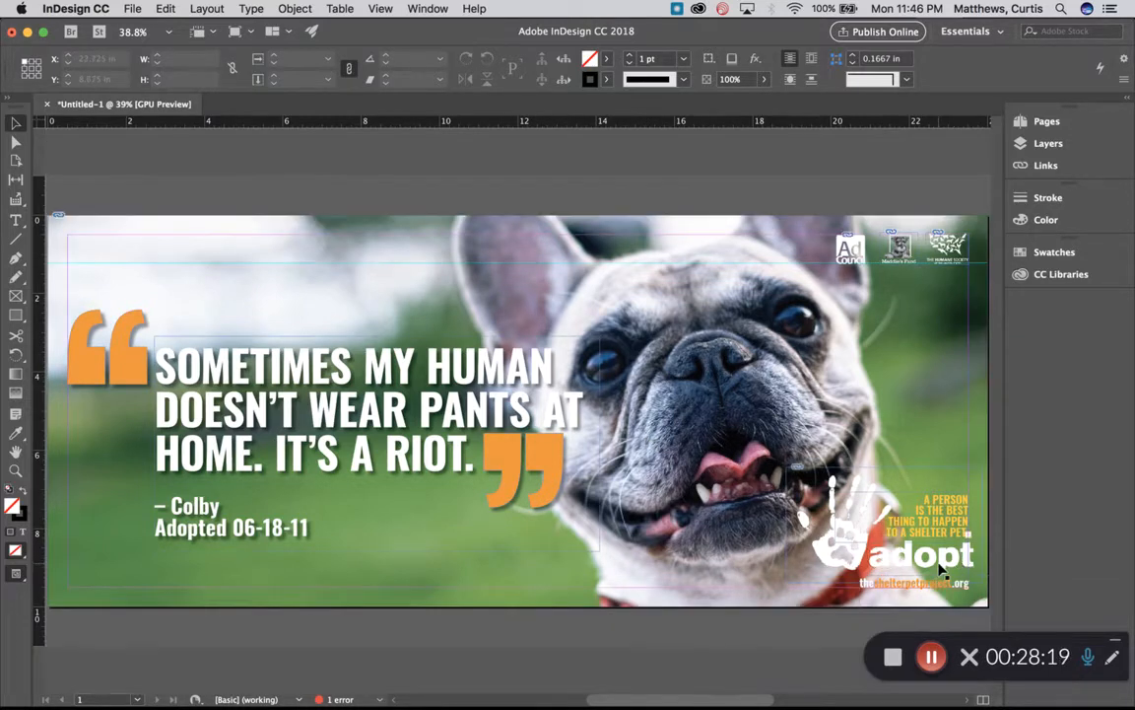
# - Nudge the adopt logo left to about X 18.753 in so it lines up with the right margin
pyautogui.click(922, 568)
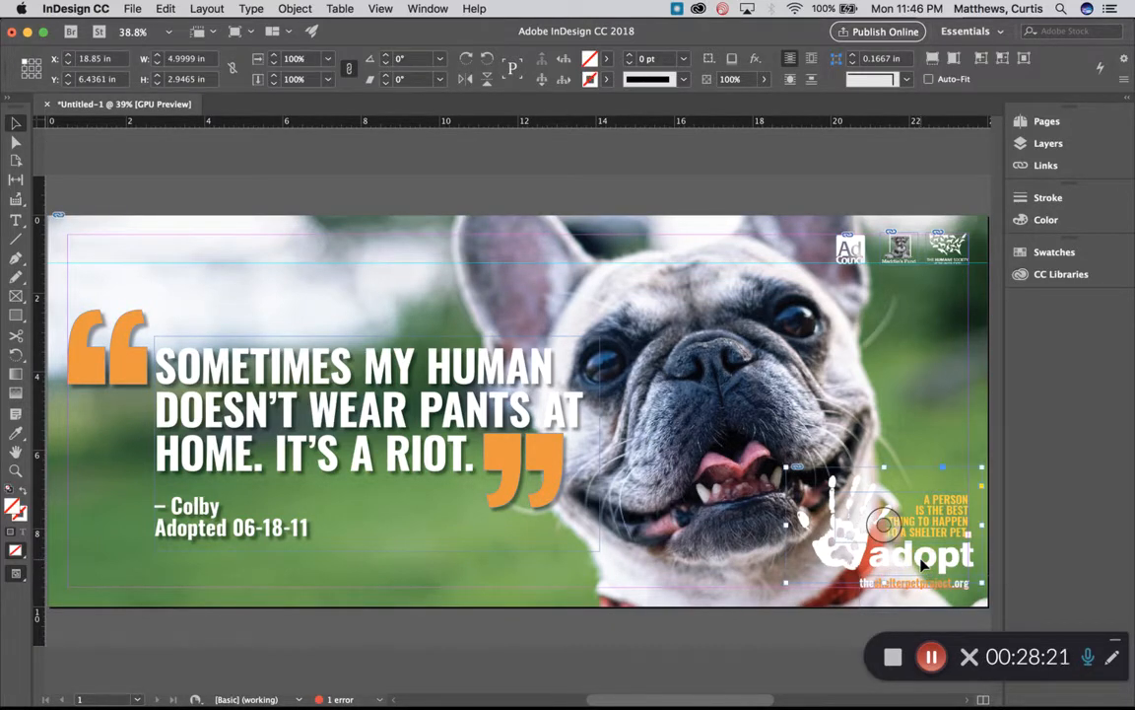
pyautogui.press('Left')
pyautogui.press('Left')
pyautogui.press('Left')
pyautogui.press('Left')
pyautogui.press('Left')
pyautogui.press('Left')
pyautogui.press('Left')
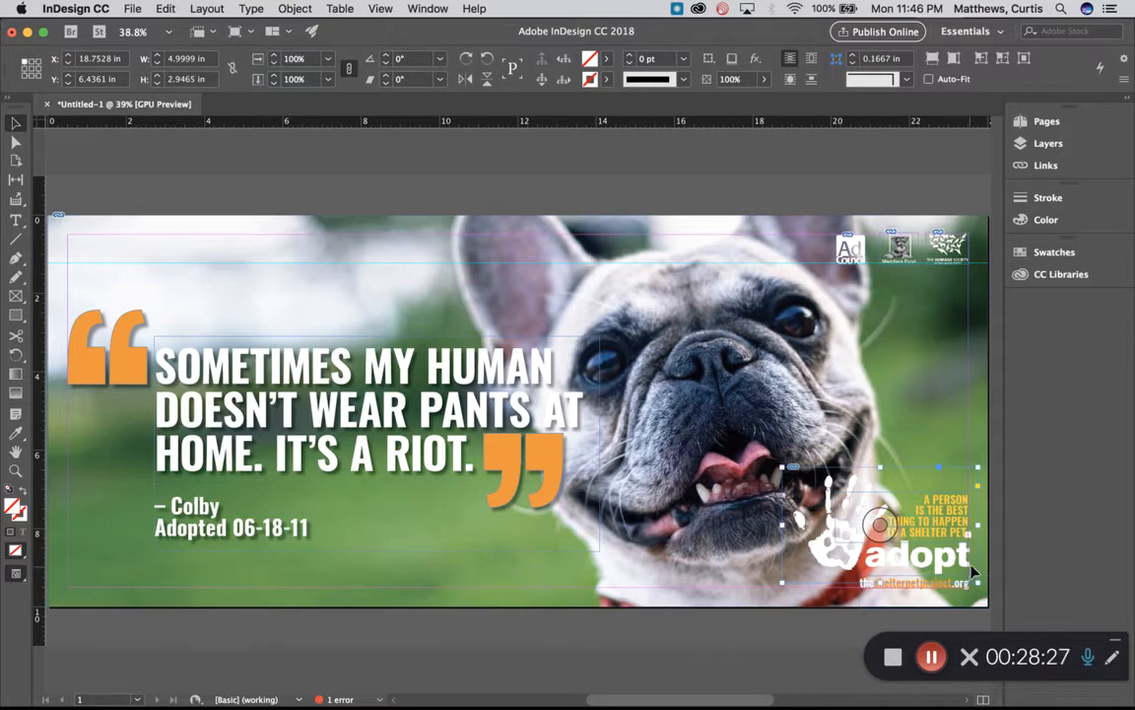
pyautogui.click(867, 200)
# - Preview the billboard without guides and nudge the slogan frame up to about Y 7.043 in
pyautogui.press('w')
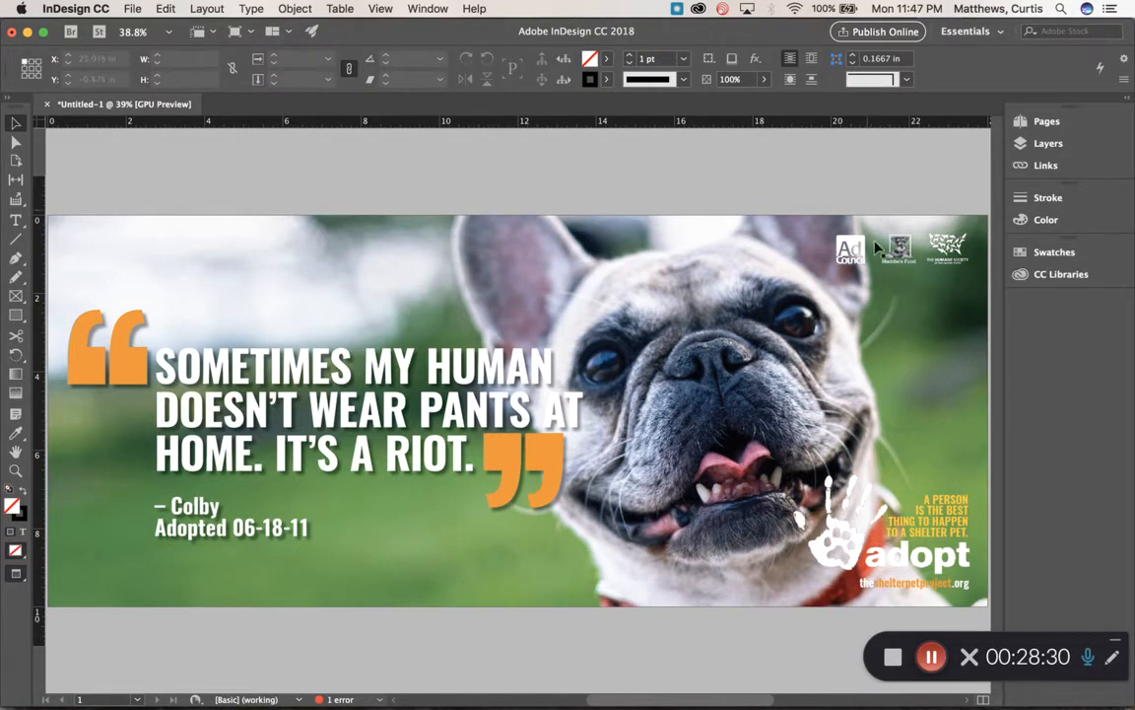
pyautogui.click(953, 521)
pyautogui.press('Up')
pyautogui.press('Up')
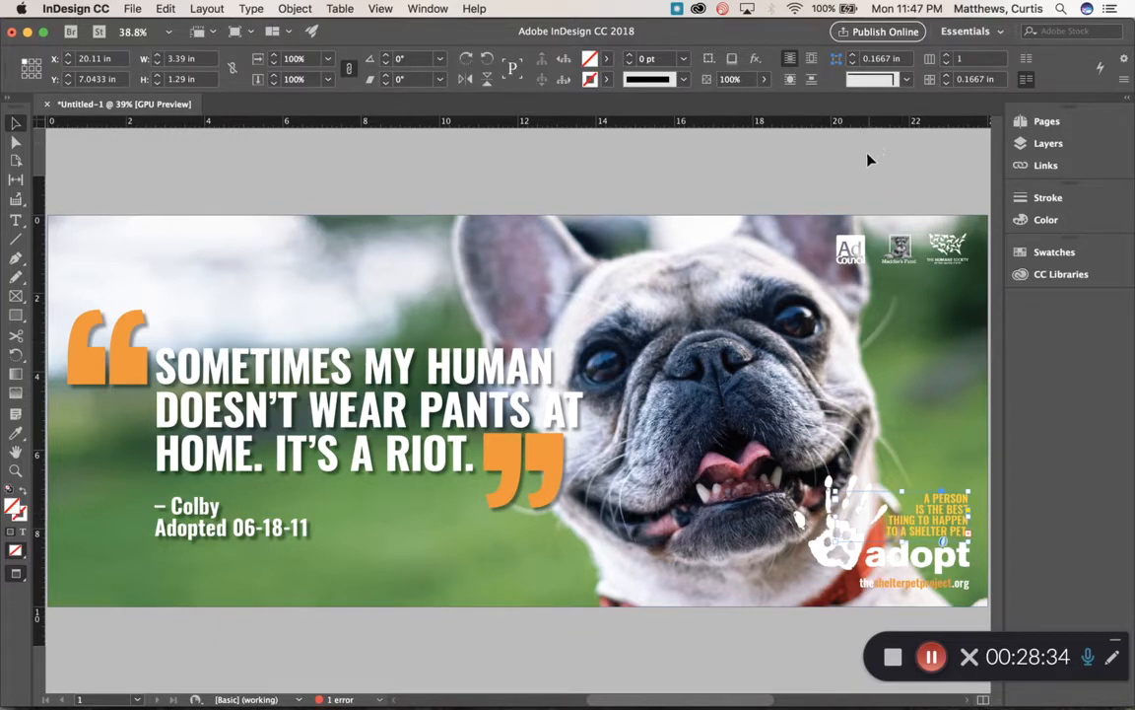
pyautogui.click(868, 160)
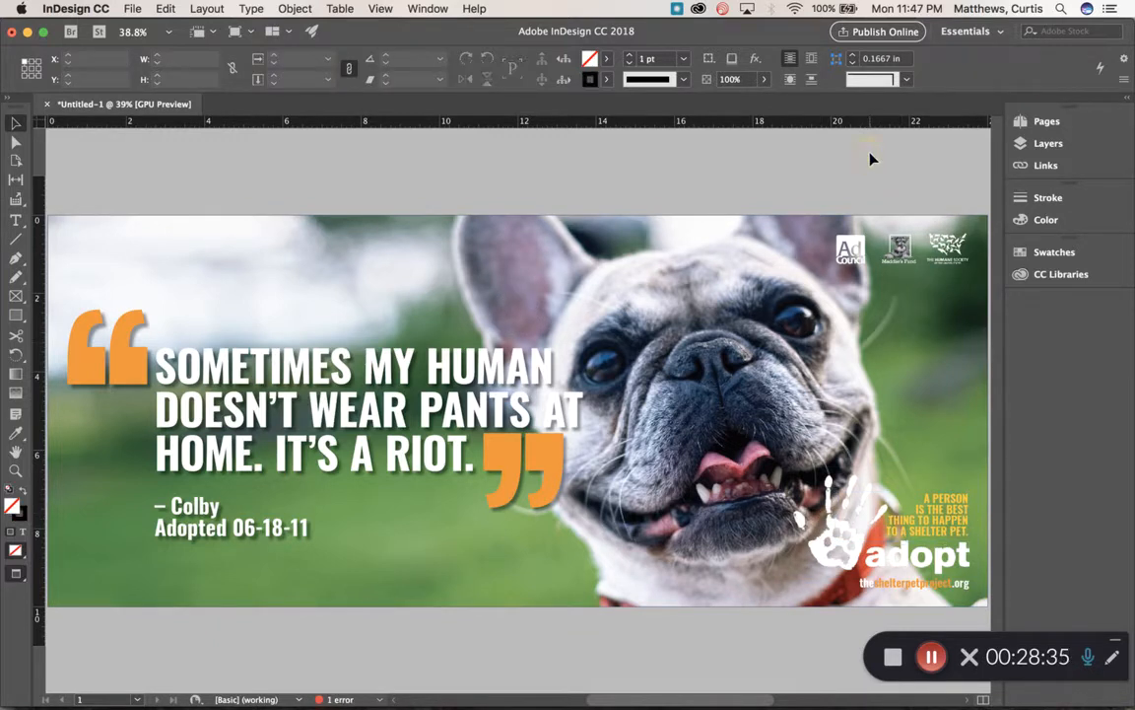
# - Add a drop shadow with 50% opacity to the yellow slogan text frame above the adopt logo
pyautogui.click(943, 513)
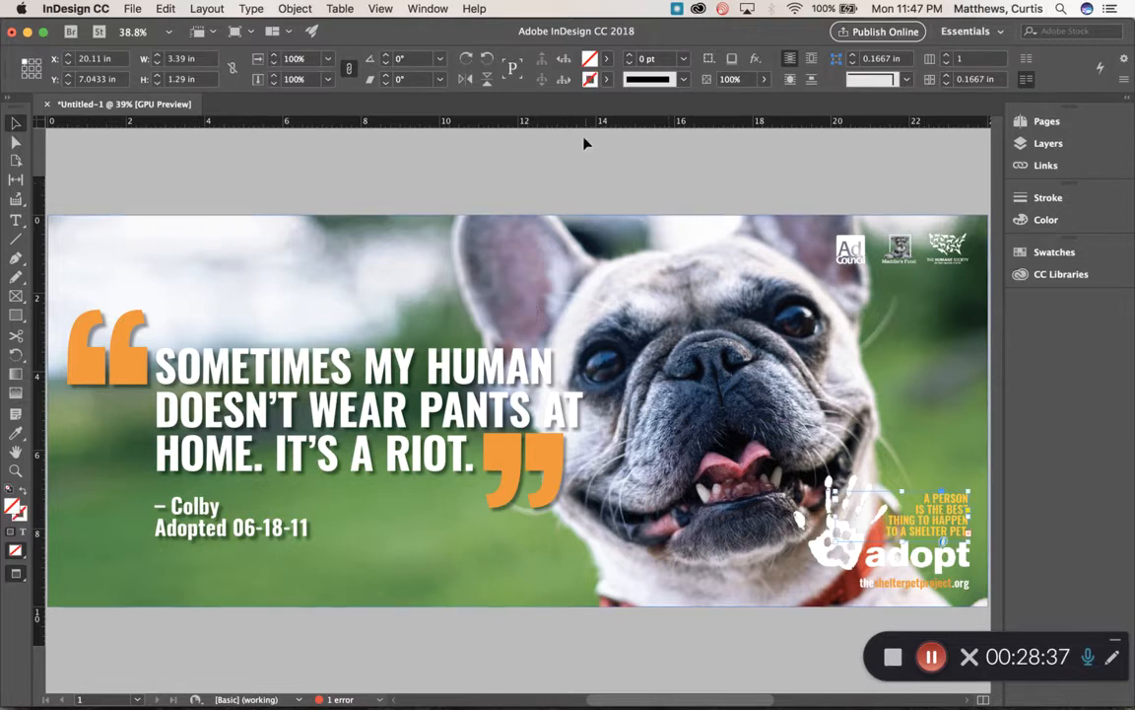
pyautogui.click(298, 9)
pyautogui.moveTo(335, 323)
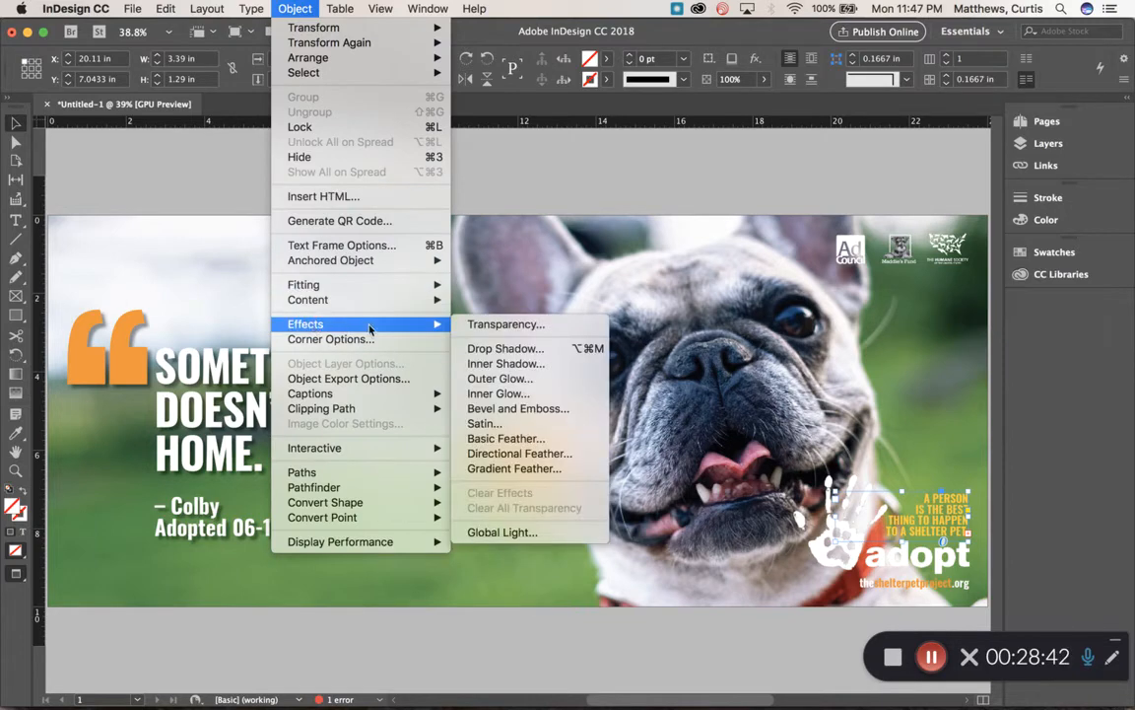
pyautogui.click(536, 350)
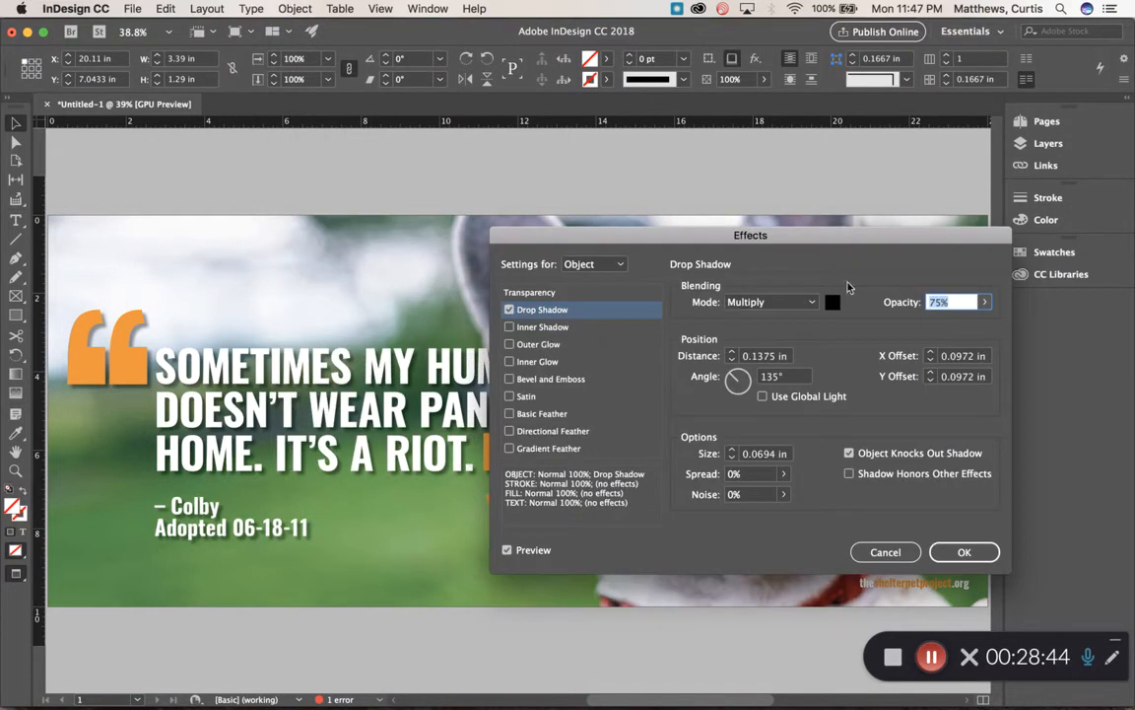
pyautogui.moveTo(851, 240); pyautogui.dragTo(598, 170)
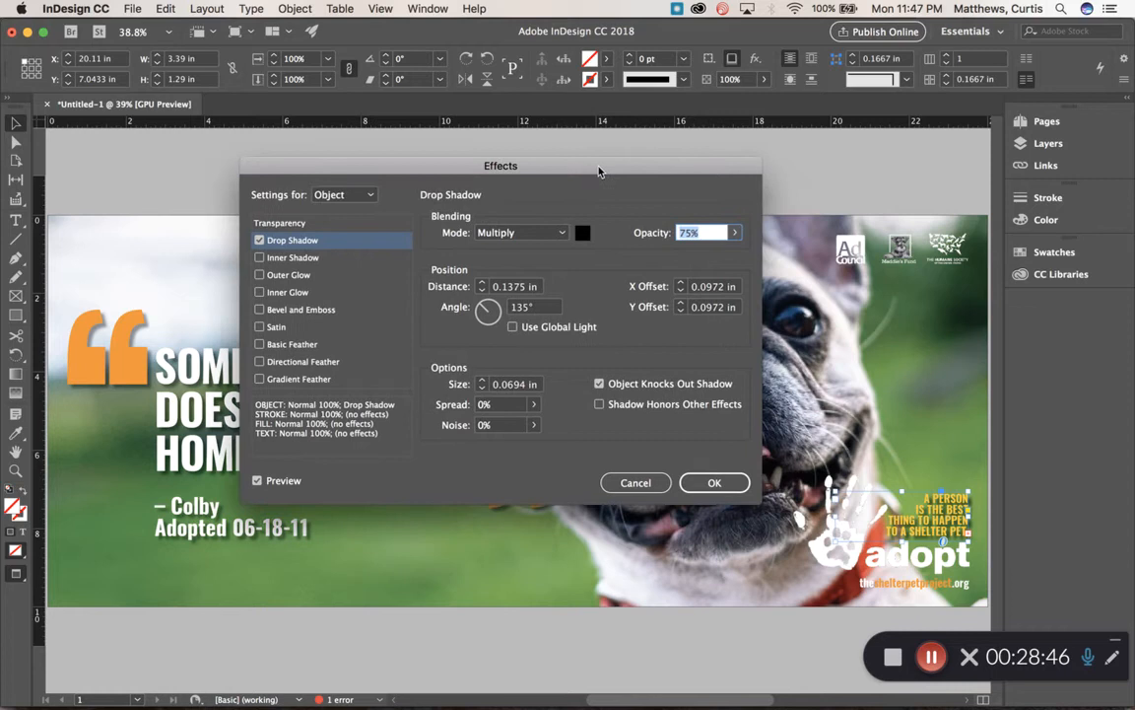
pyautogui.write('50')
pyautogui.press('Tab')
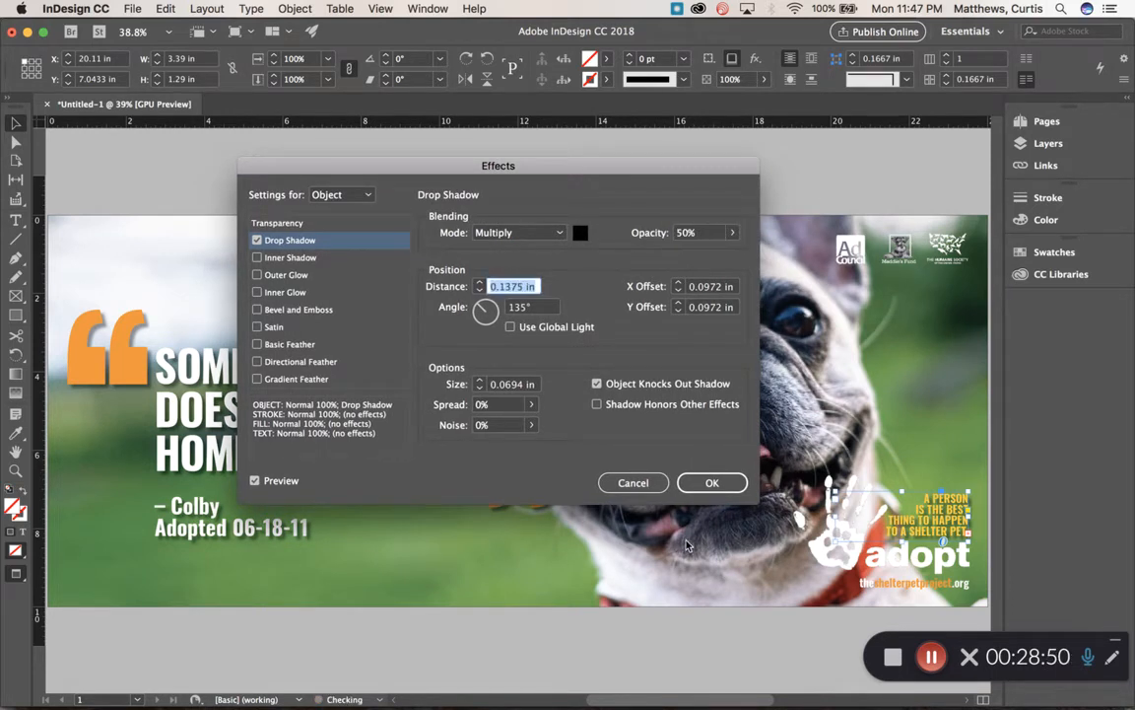
pyautogui.click(725, 482)
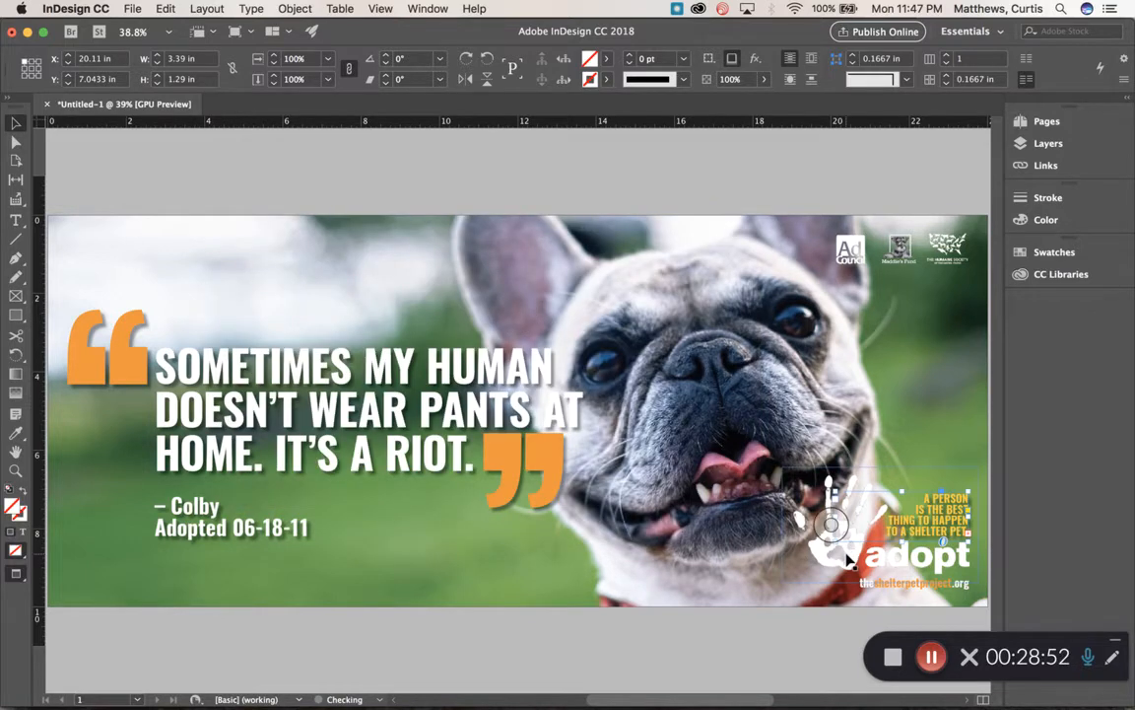
pyautogui.click(848, 559)
pyautogui.click(295, 9)
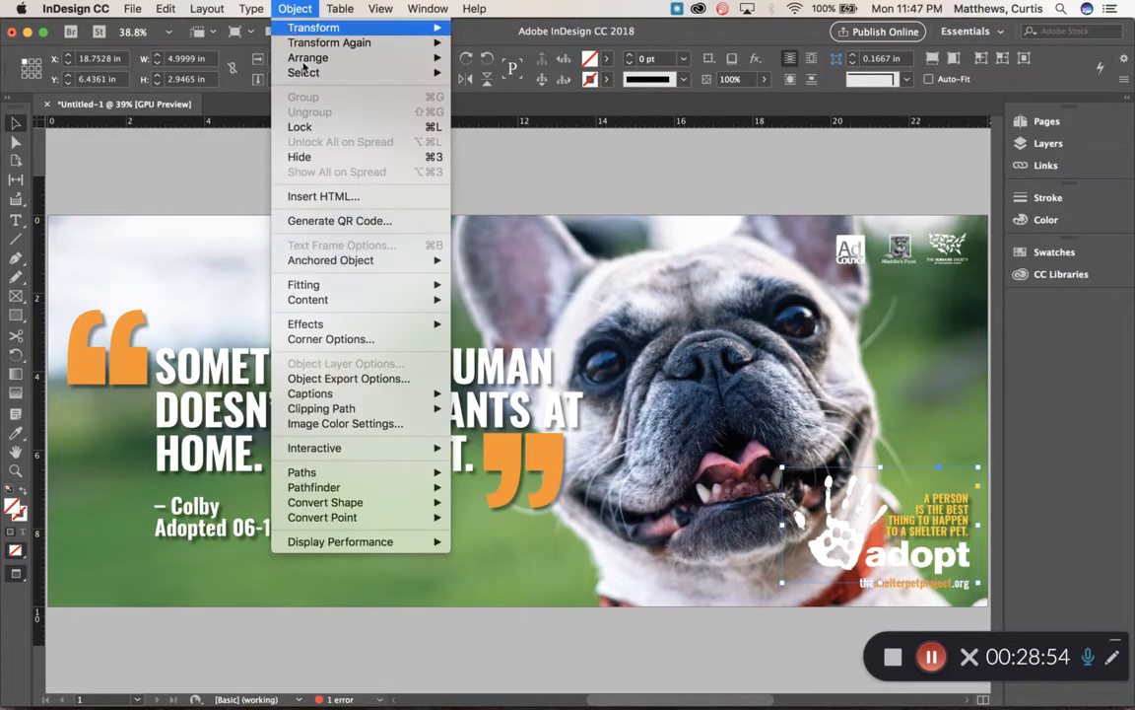
pyautogui.moveTo(368, 324)
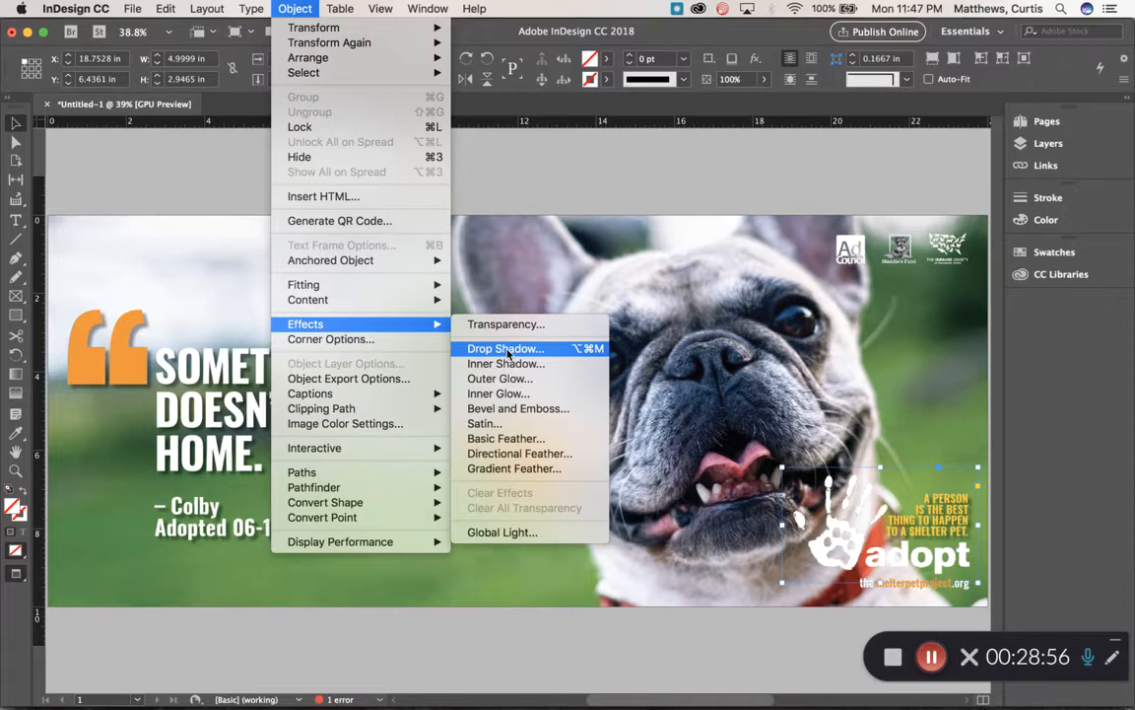
pyautogui.click(552, 159)
pyautogui.click(552, 159)
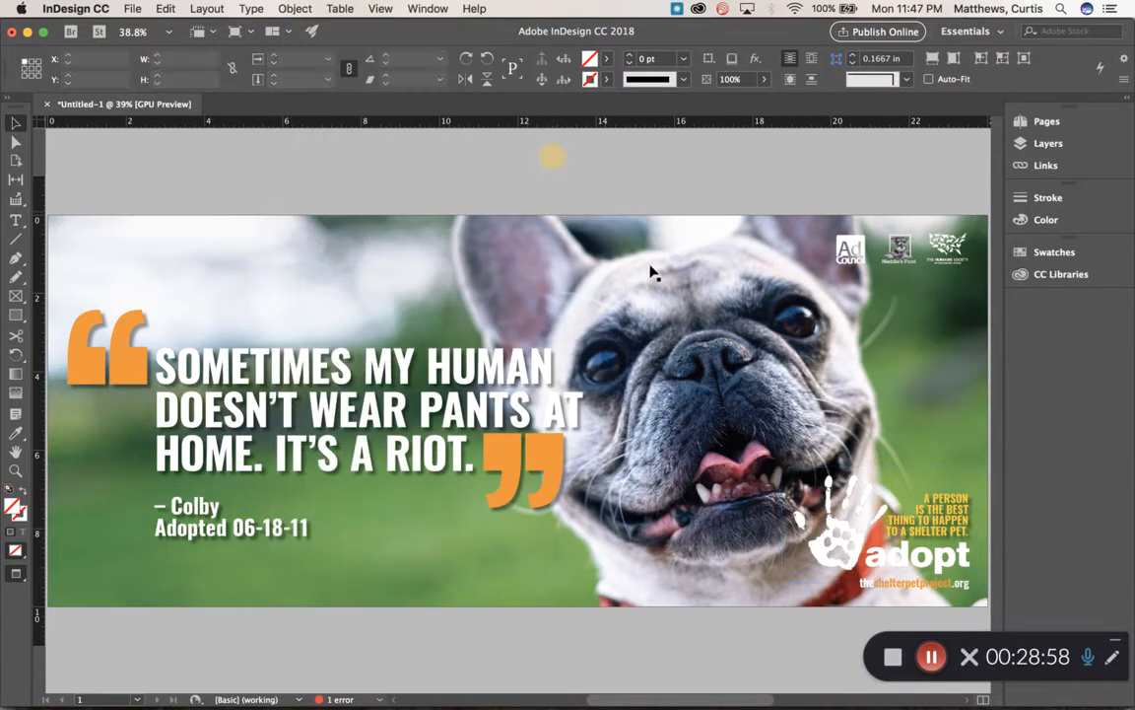
pyautogui.click(517, 312)
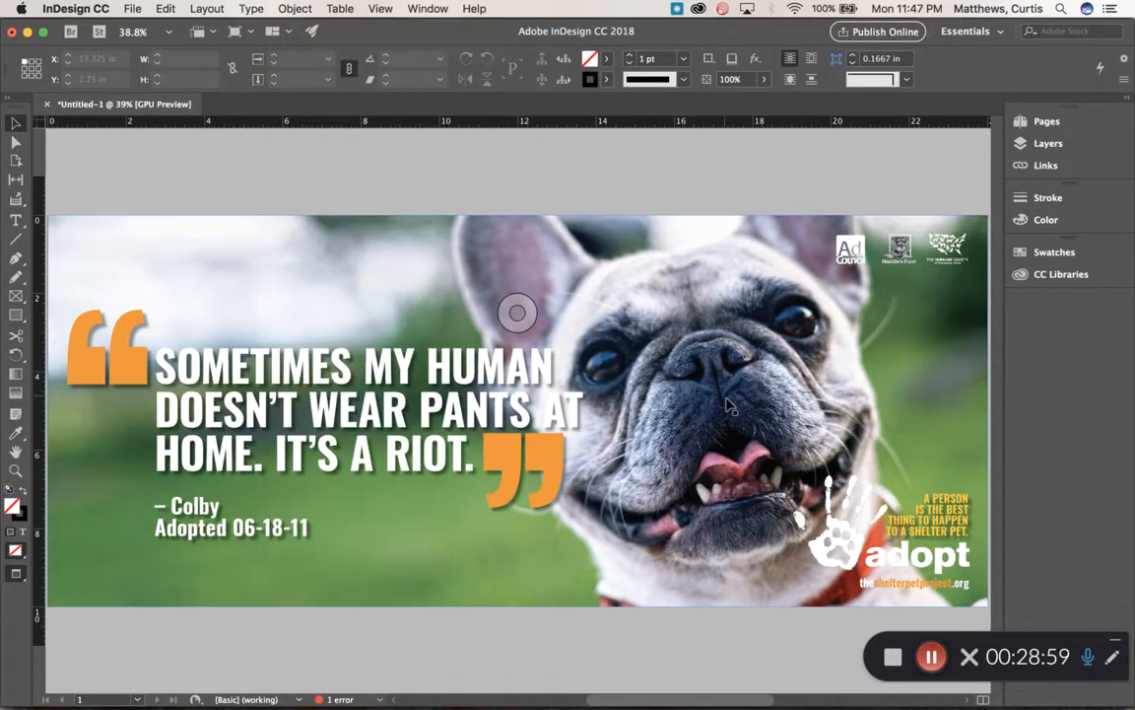
# - Group the web address, slogan and adopt logo, try moving them as one unit and undo the move
pyautogui.click(909, 590)
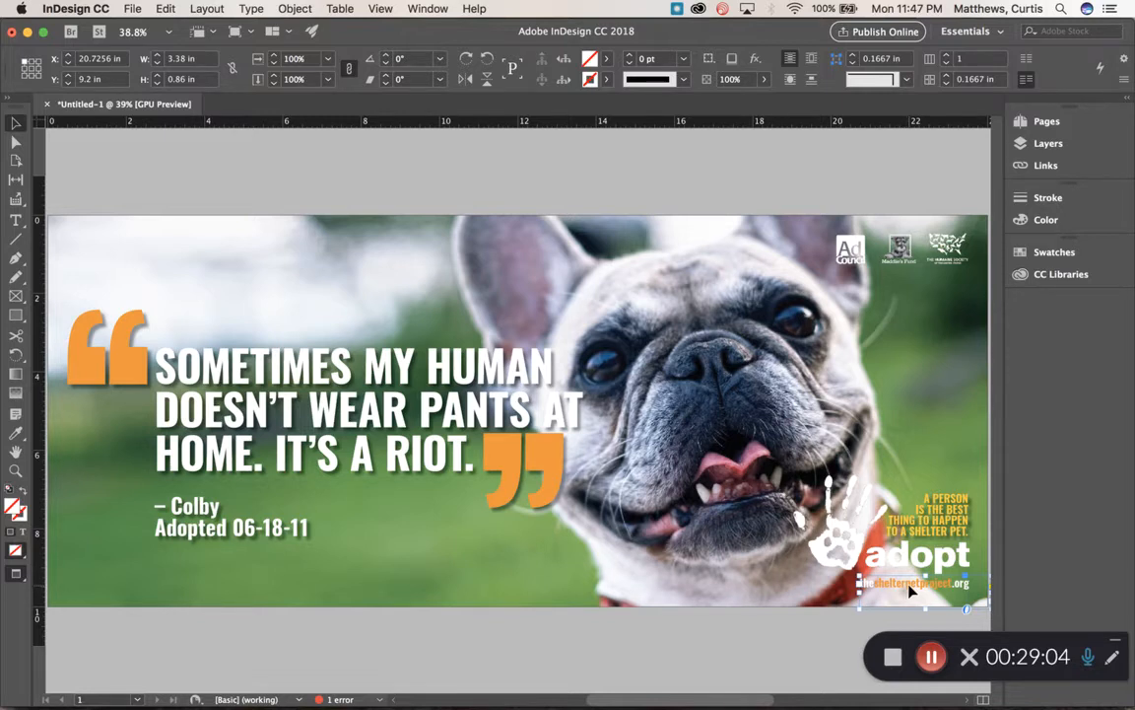
pyautogui.keyDown('shift'); pyautogui.click(933, 521); pyautogui.keyUp('shift')
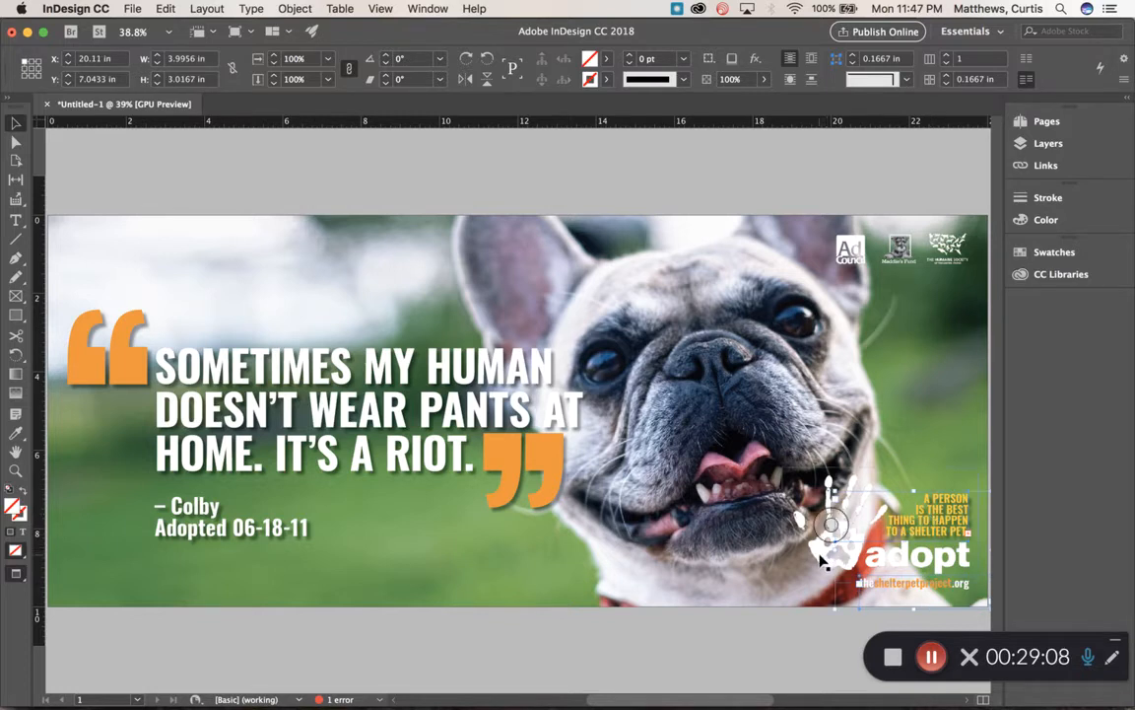
pyautogui.keyDown('shift'); pyautogui.click(823, 560); pyautogui.keyUp('shift')
pyautogui.click(294, 9)
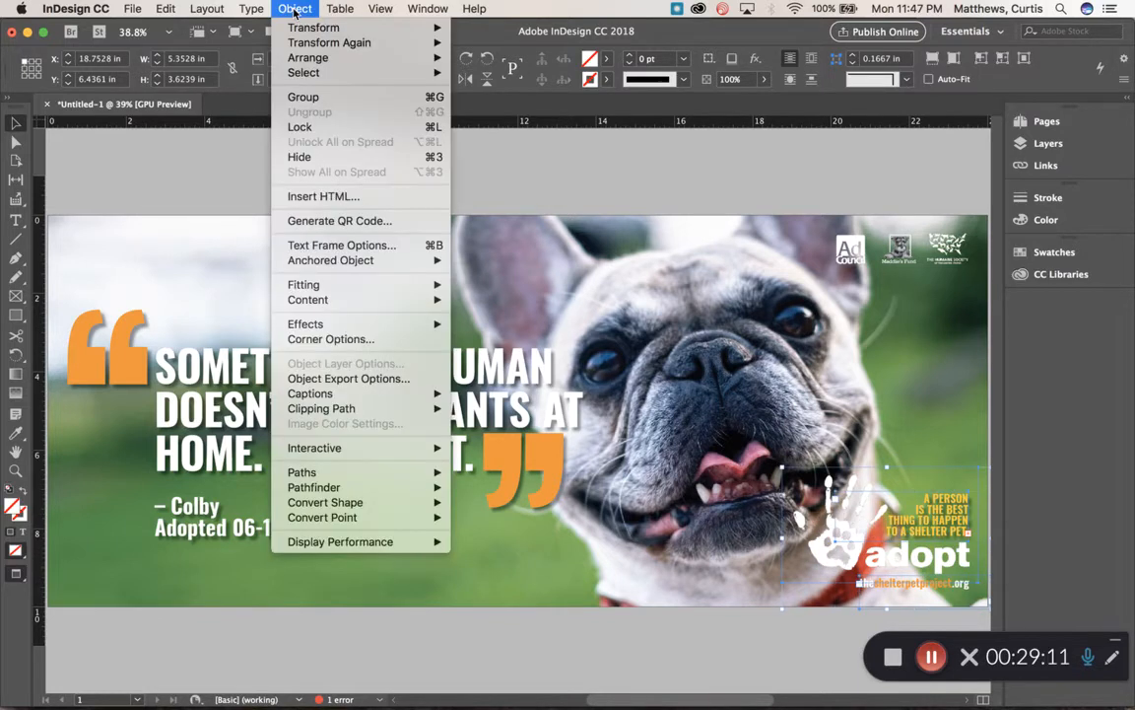
pyautogui.click(303, 97)
pyautogui.click(510, 172)
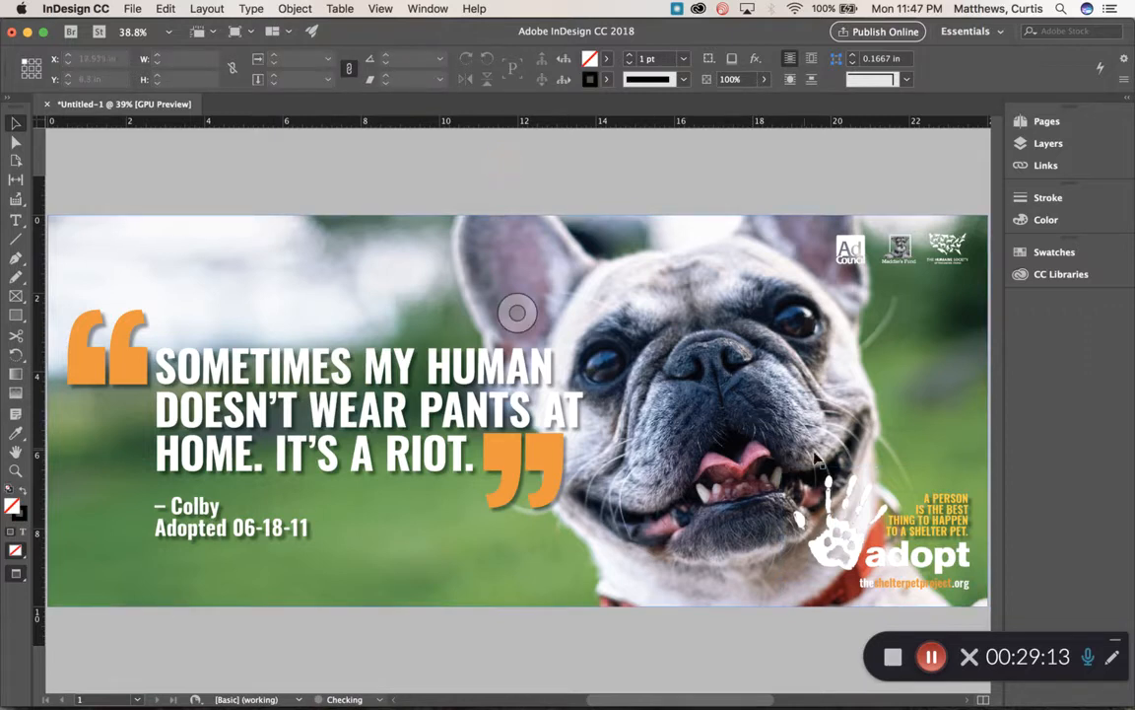
pyautogui.moveTo(943, 533); pyautogui.dragTo(855, 485)
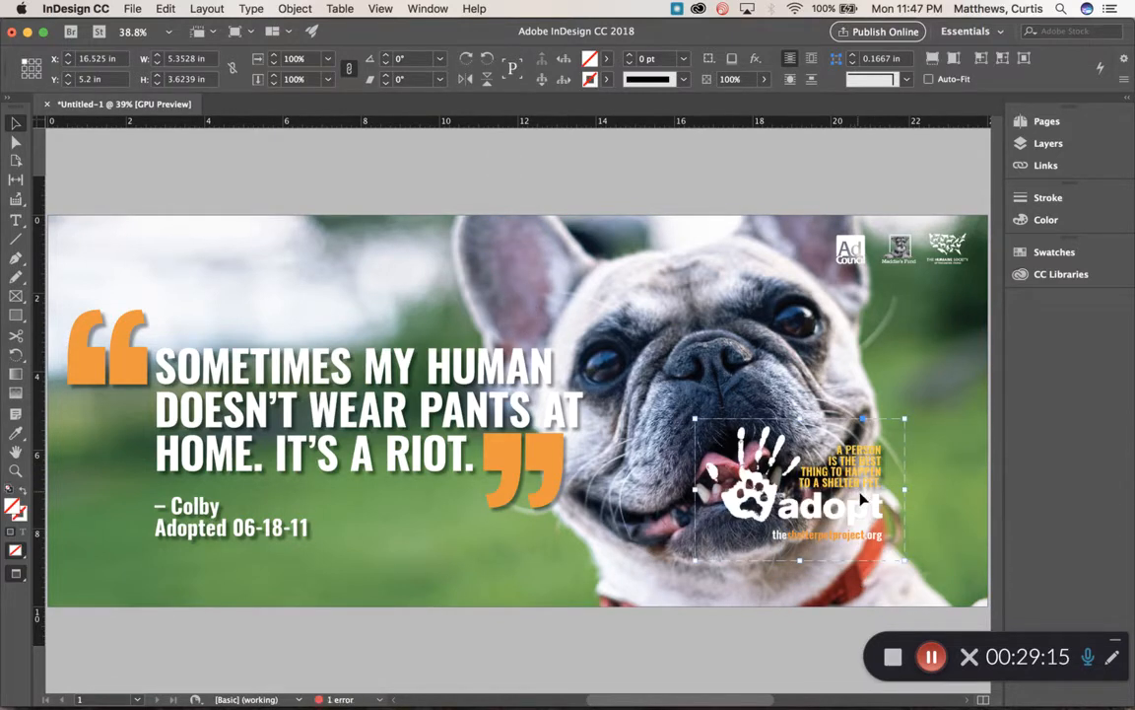
pyautogui.press('super+z')
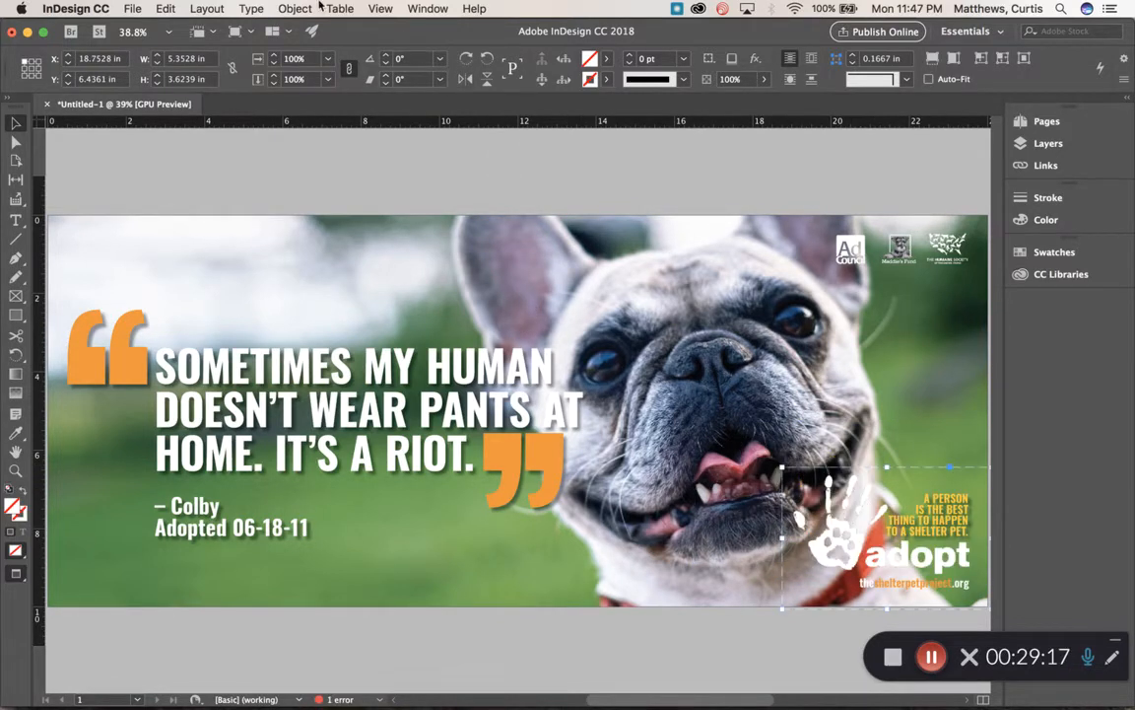
# - Apply a drop shadow with 50% opacity to the grouped slogan, adopt logo and web address
pyautogui.click(290, 9)
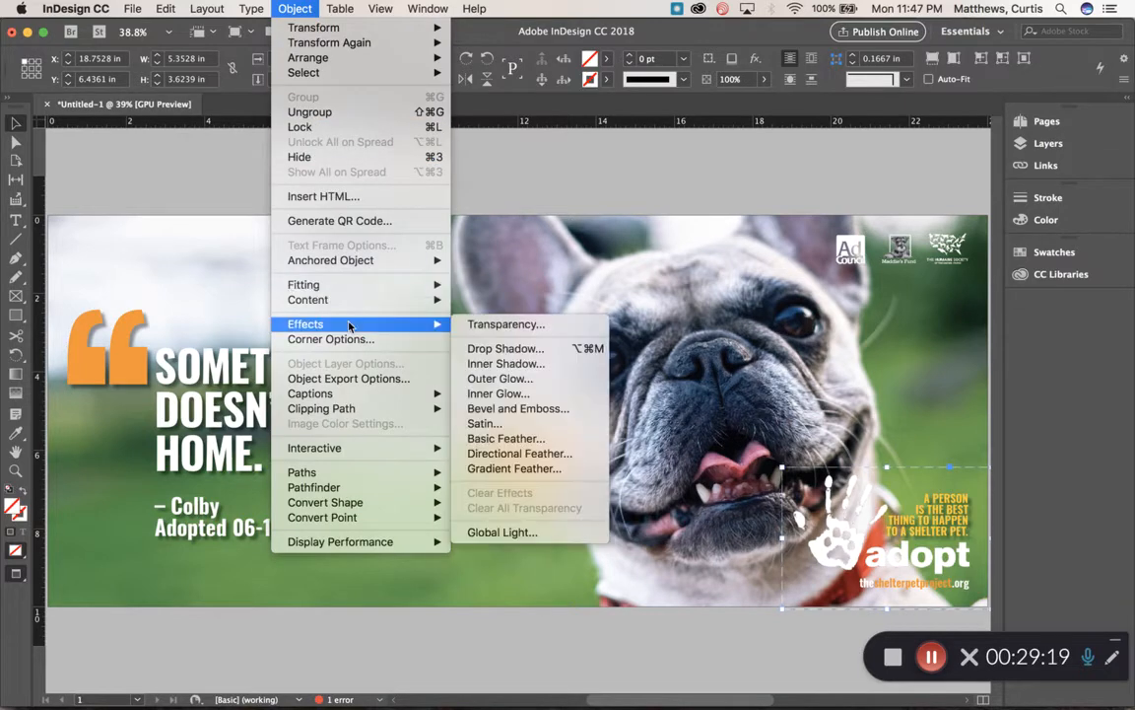
pyautogui.moveTo(429, 335)
pyautogui.click(503, 349)
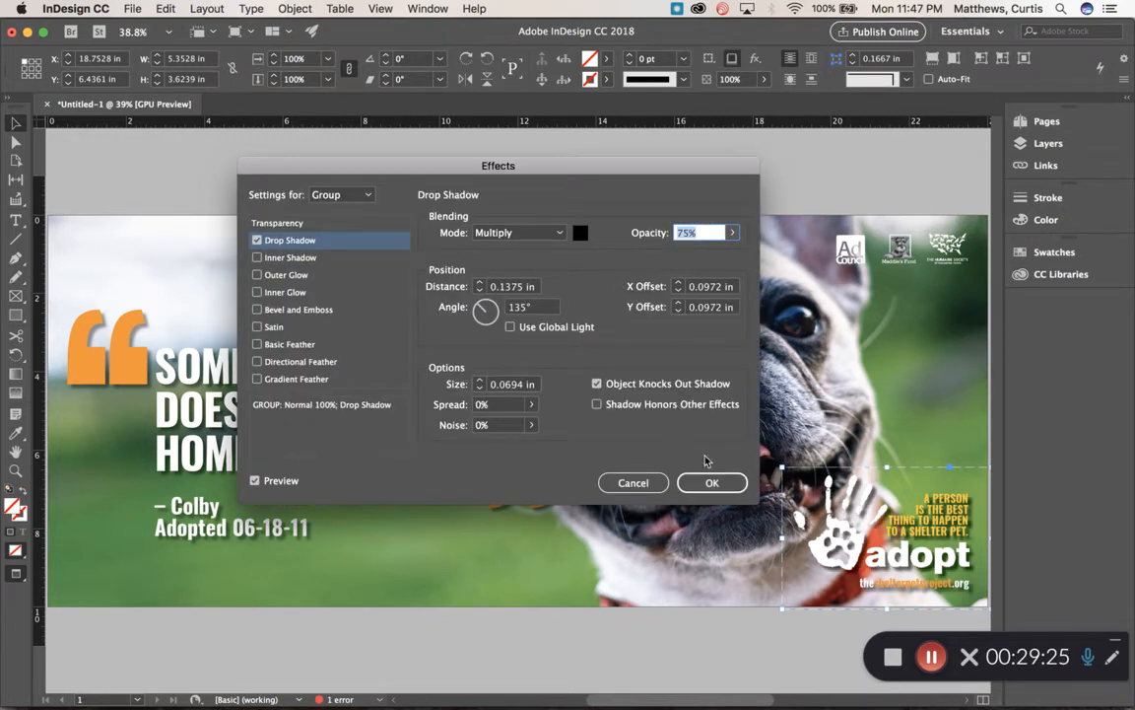
pyautogui.write('50')
pyautogui.press('Tab')
pyautogui.click(715, 482)
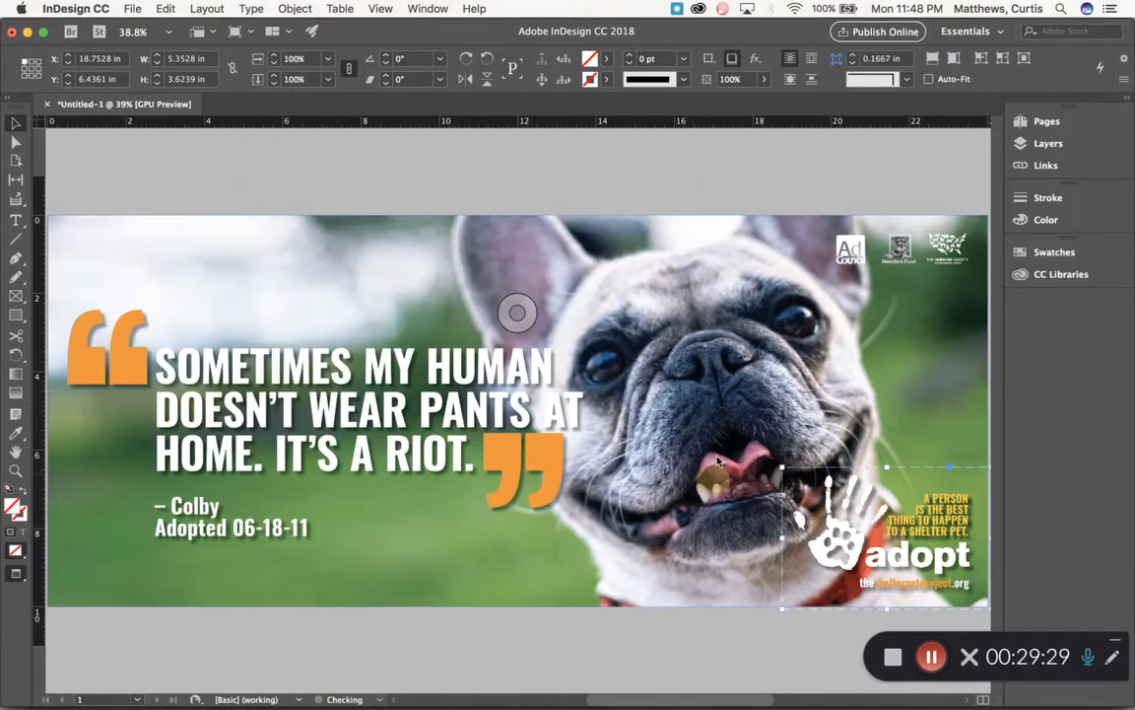
pyautogui.click(654, 179)
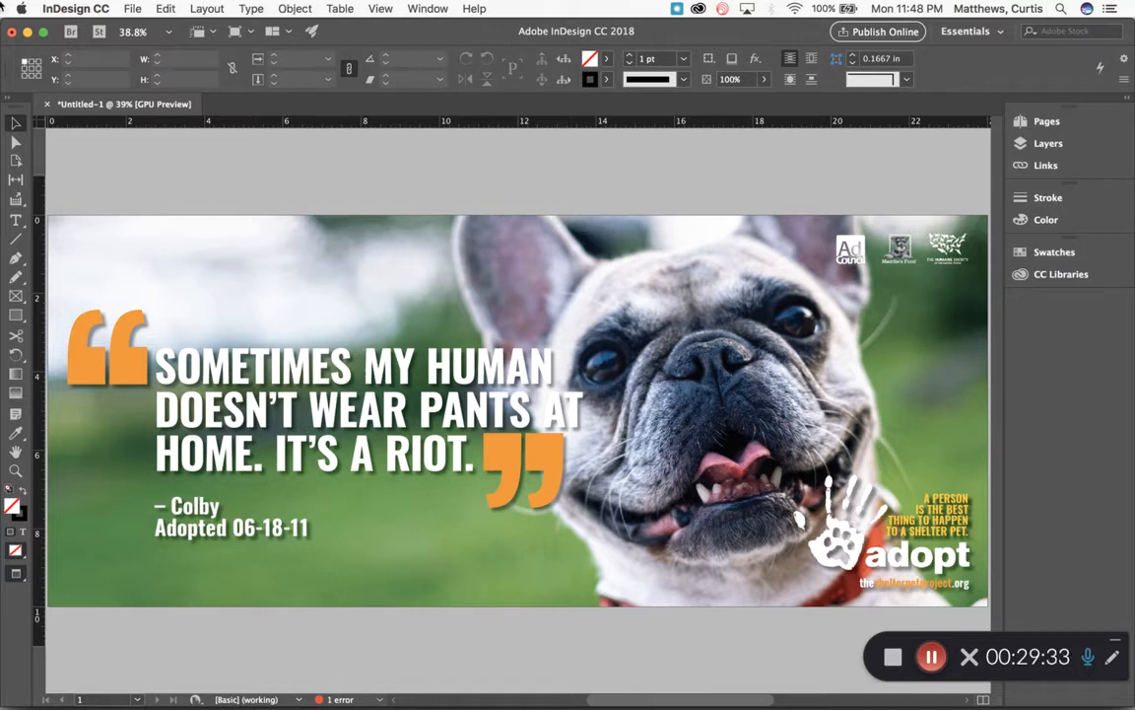
# - Save the document as "pet billboard_" followed by the designer's first name, in InDesign CC 2018 document format
pyautogui.click(132, 9)
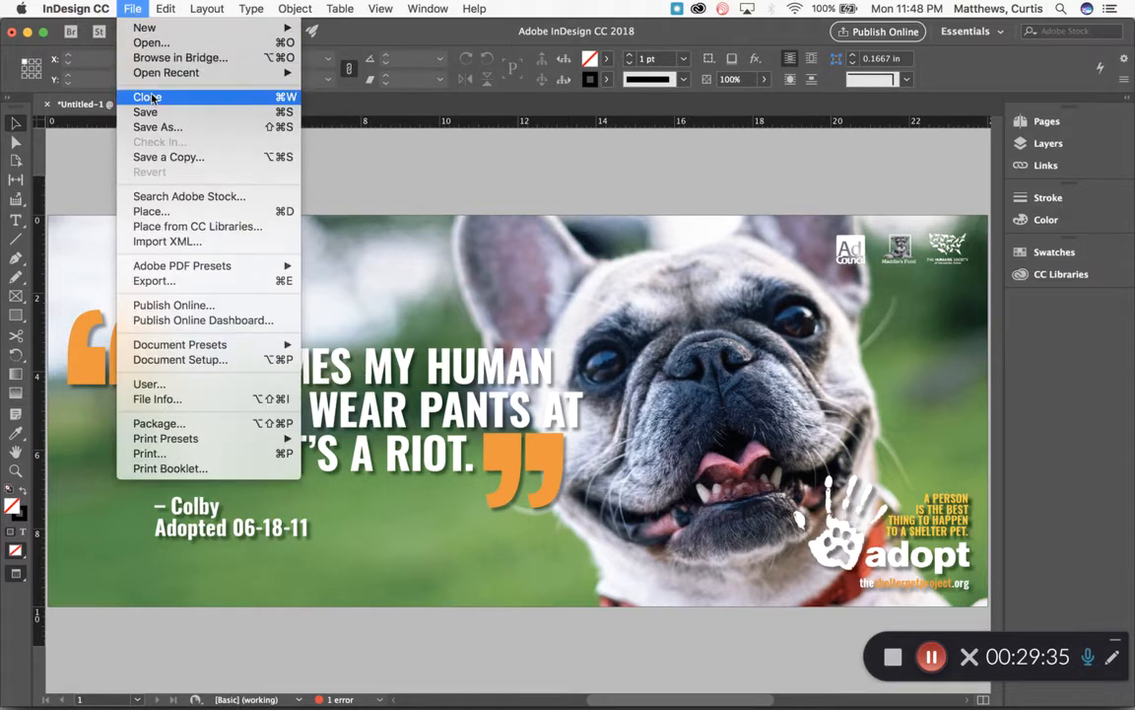
pyautogui.click(157, 126)
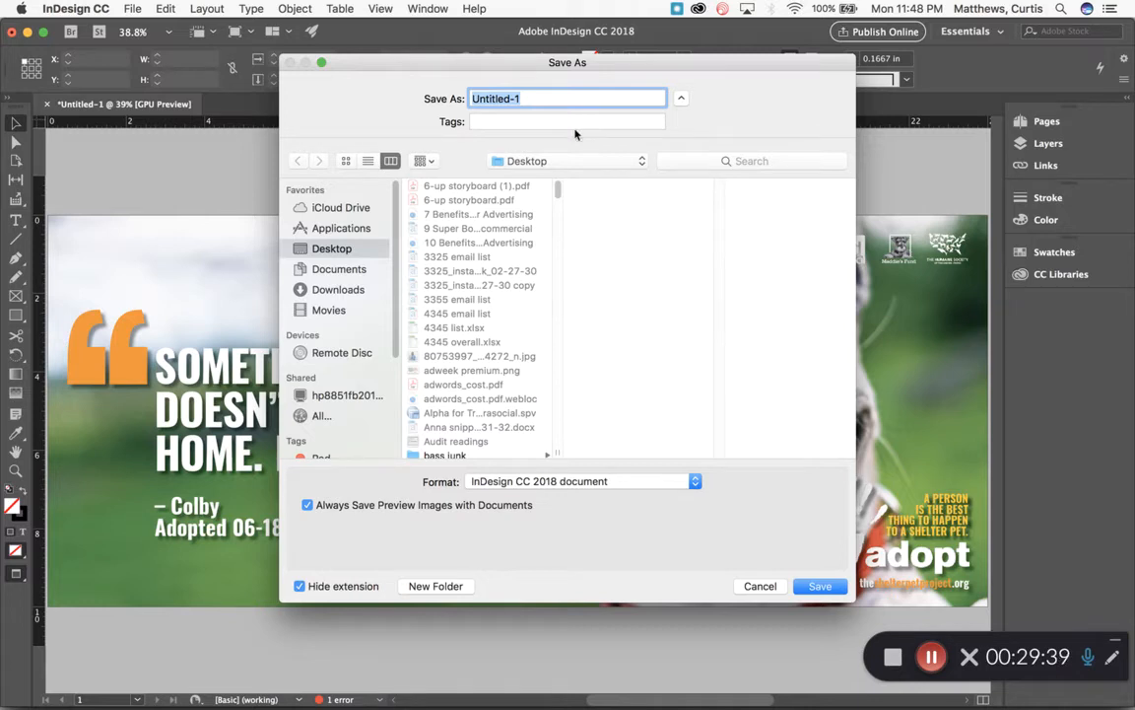
pyautogui.write('bill')
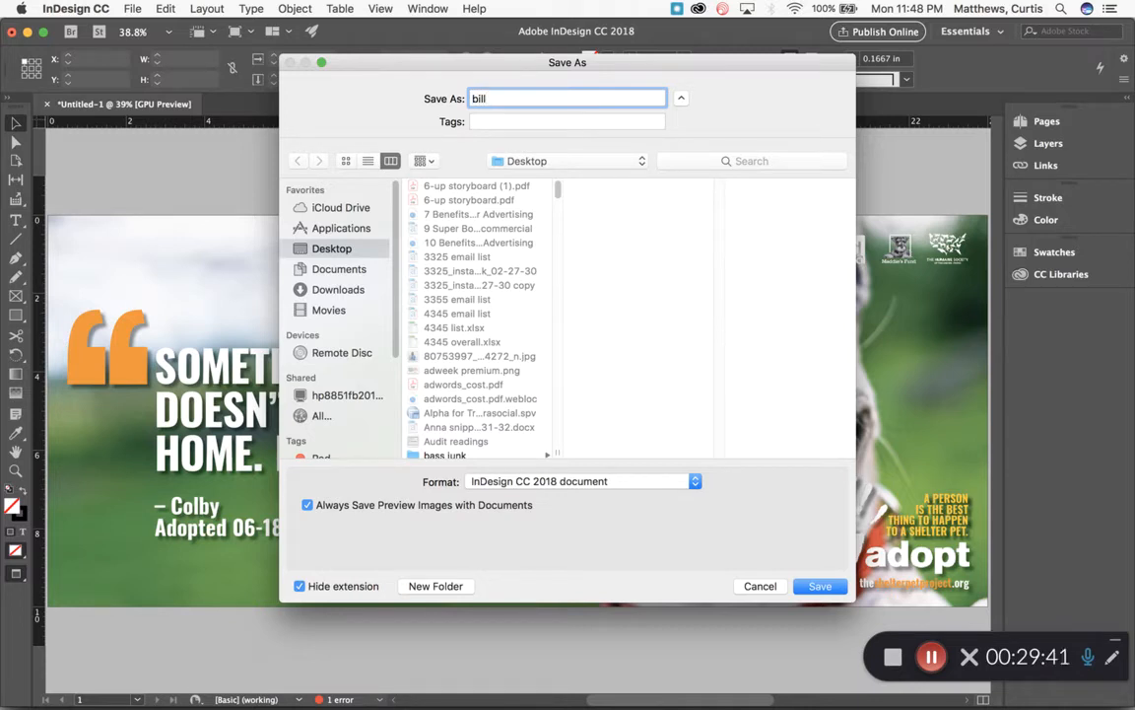
pyautogui.press('BackSpace')
pyautogui.write('pet billboard_curtis')
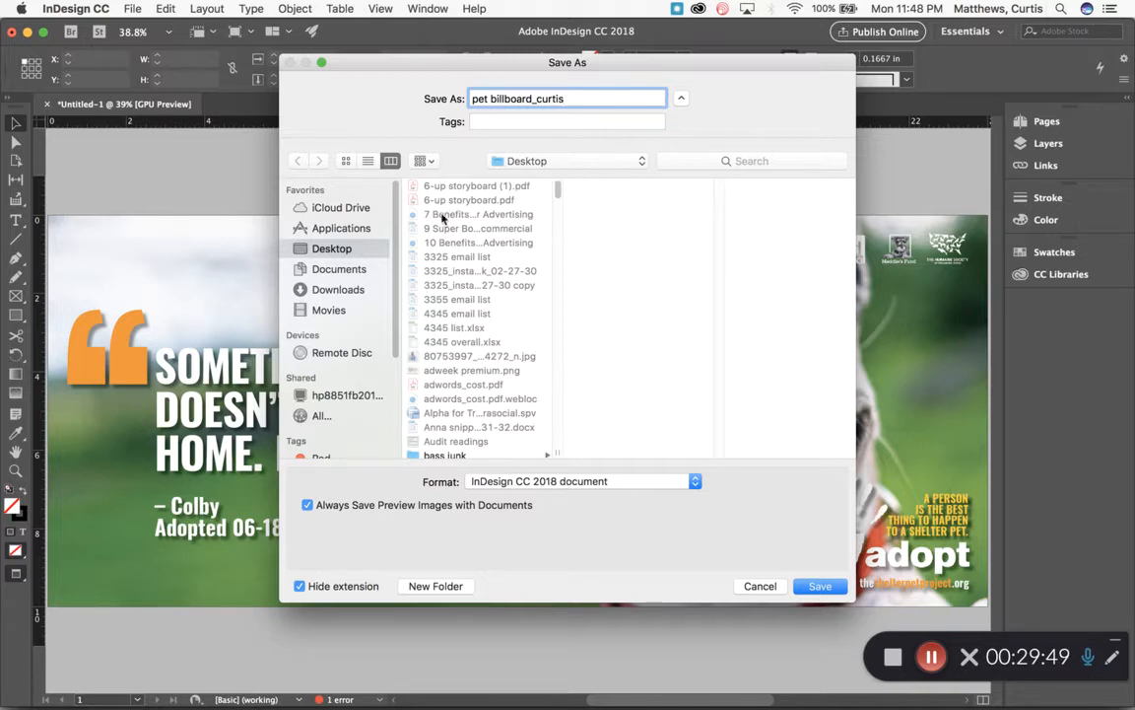
pyautogui.click(822, 588)
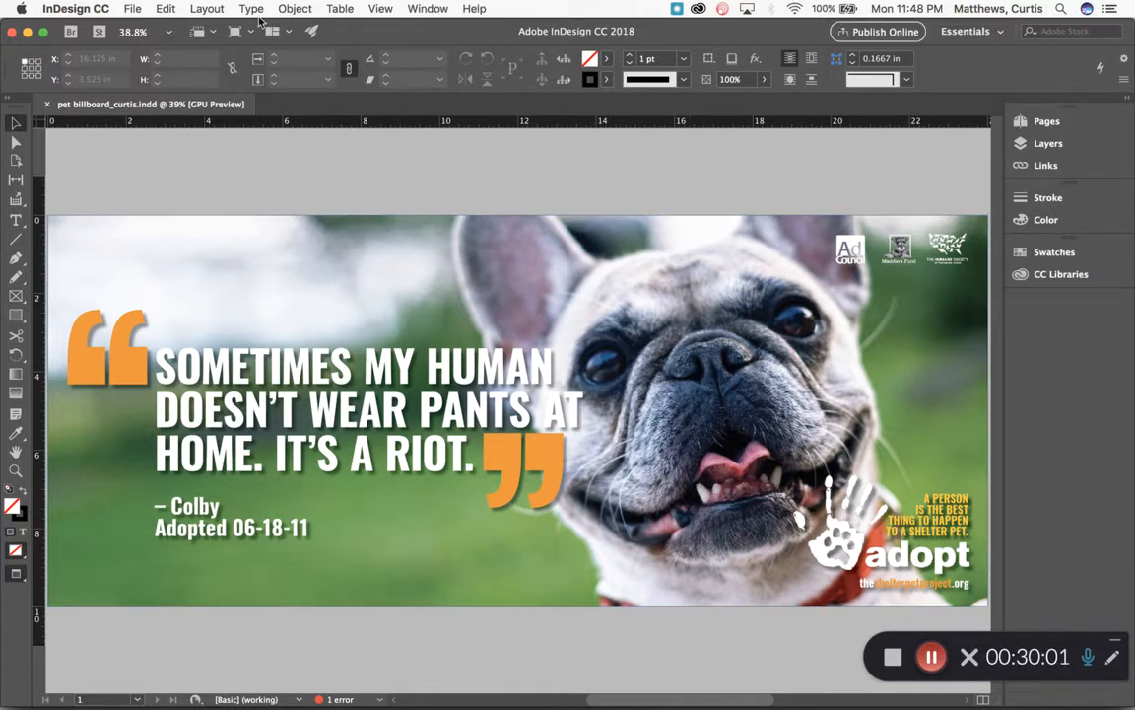
# - Add a new blank page after the finished billboard page
pyautogui.click(208, 12)
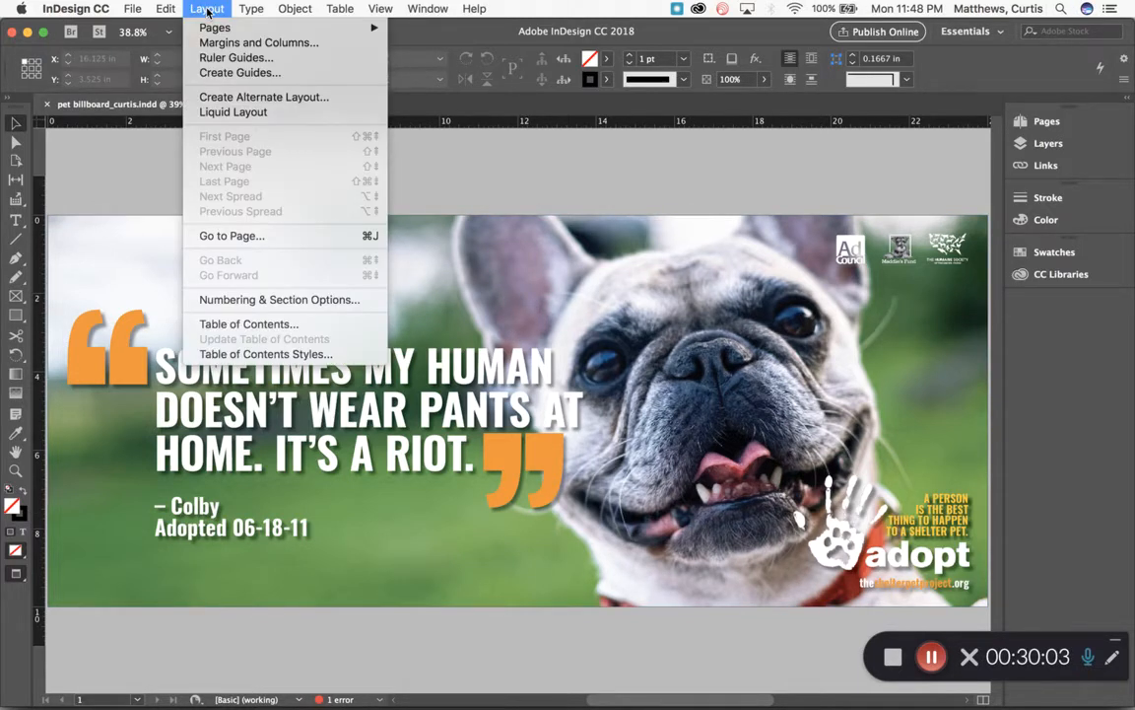
pyautogui.moveTo(212, 27)
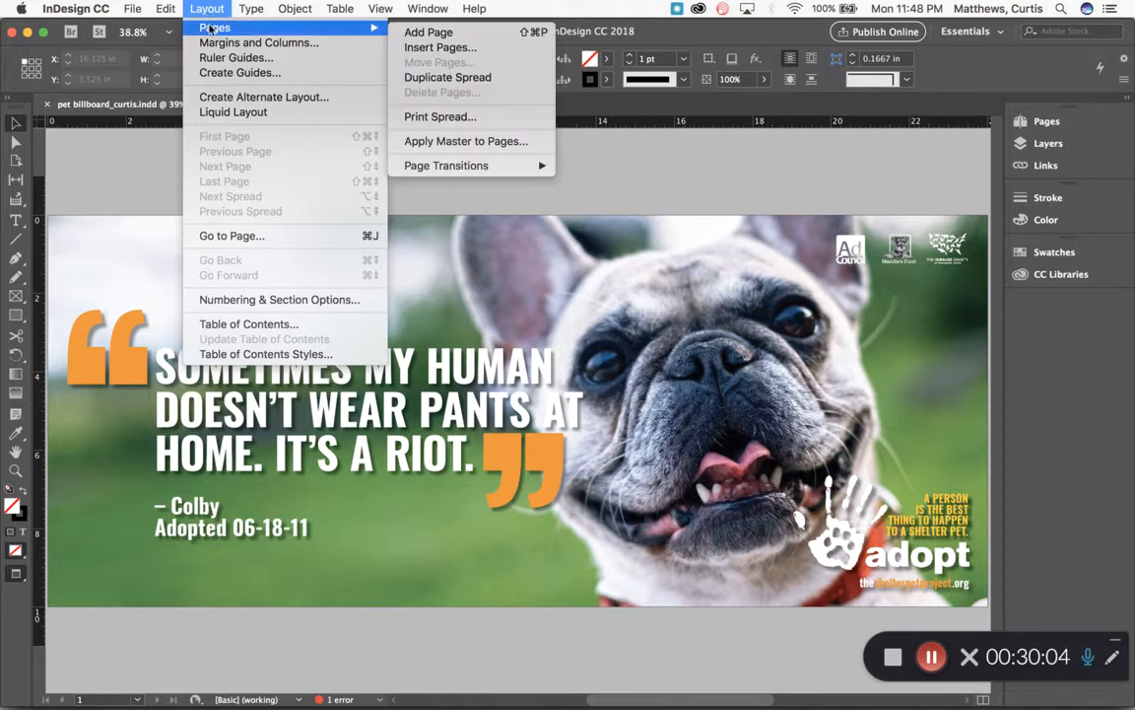
pyautogui.click(428, 32)
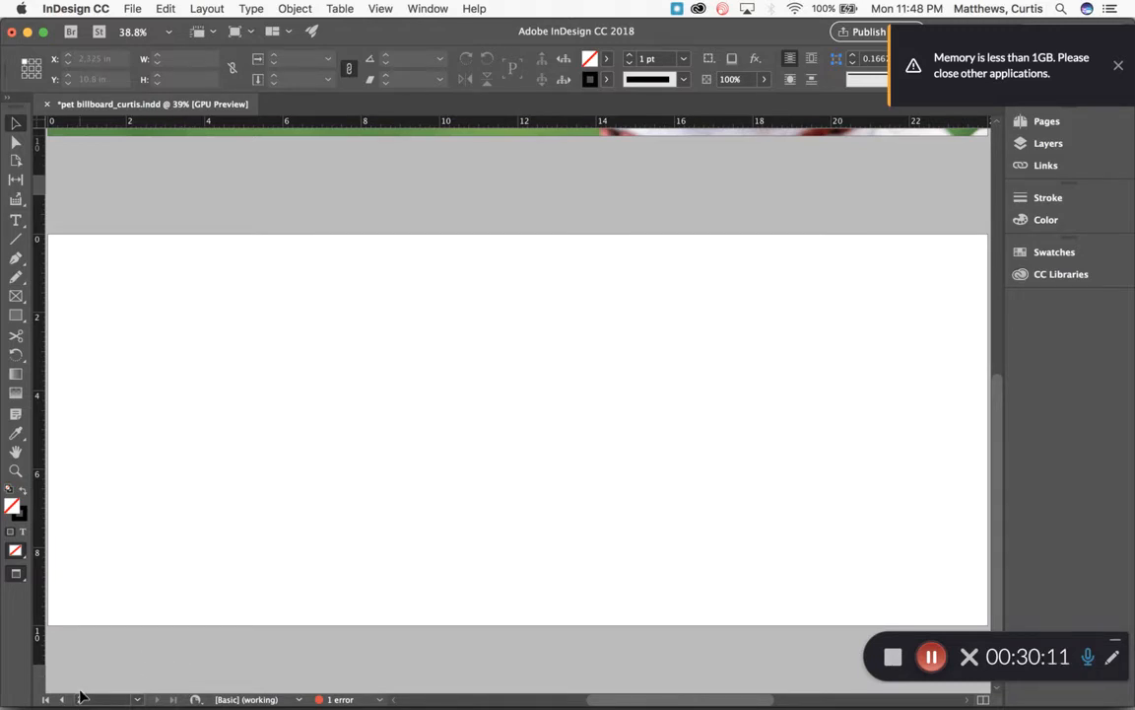
# - Copy all the billboard artwork on page 1 and go to the blank page 2
pyautogui.click(81, 700)
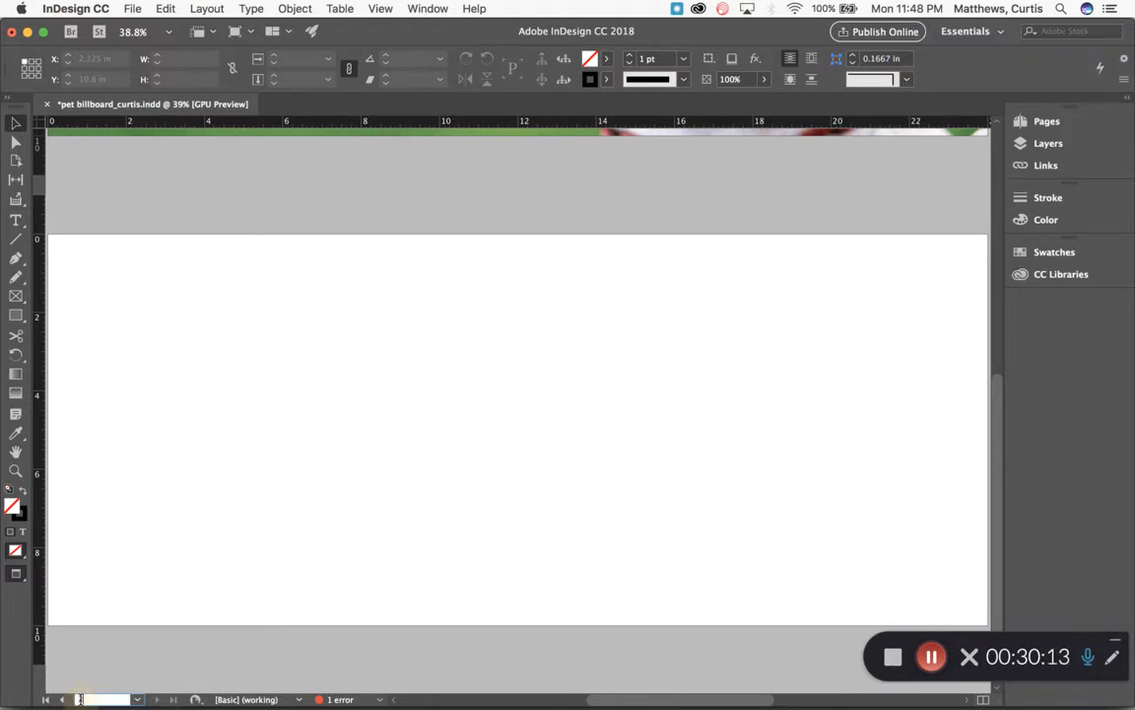
pyautogui.click(138, 701)
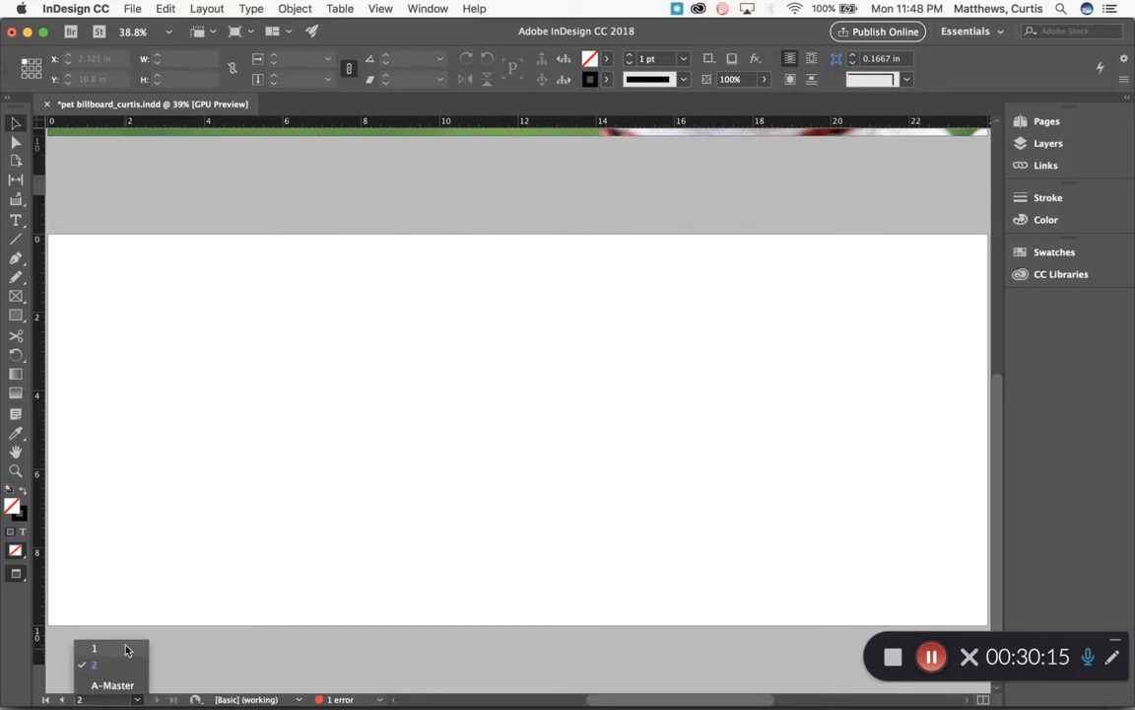
pyautogui.click(127, 648)
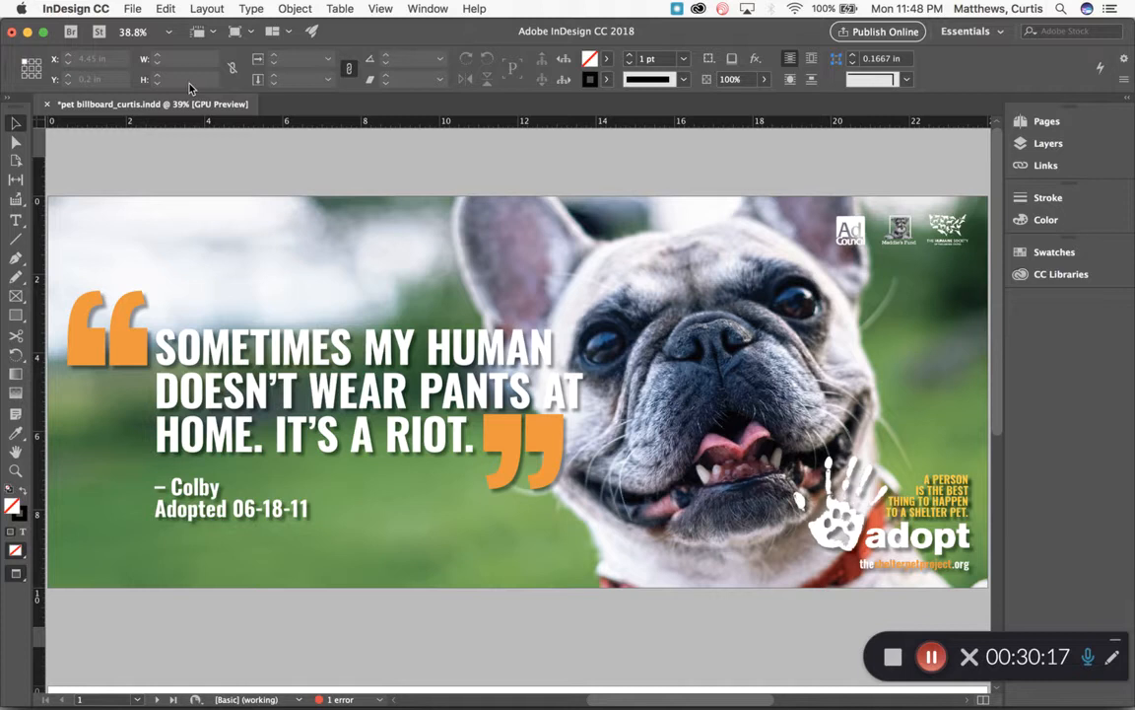
pyautogui.press('super+a')
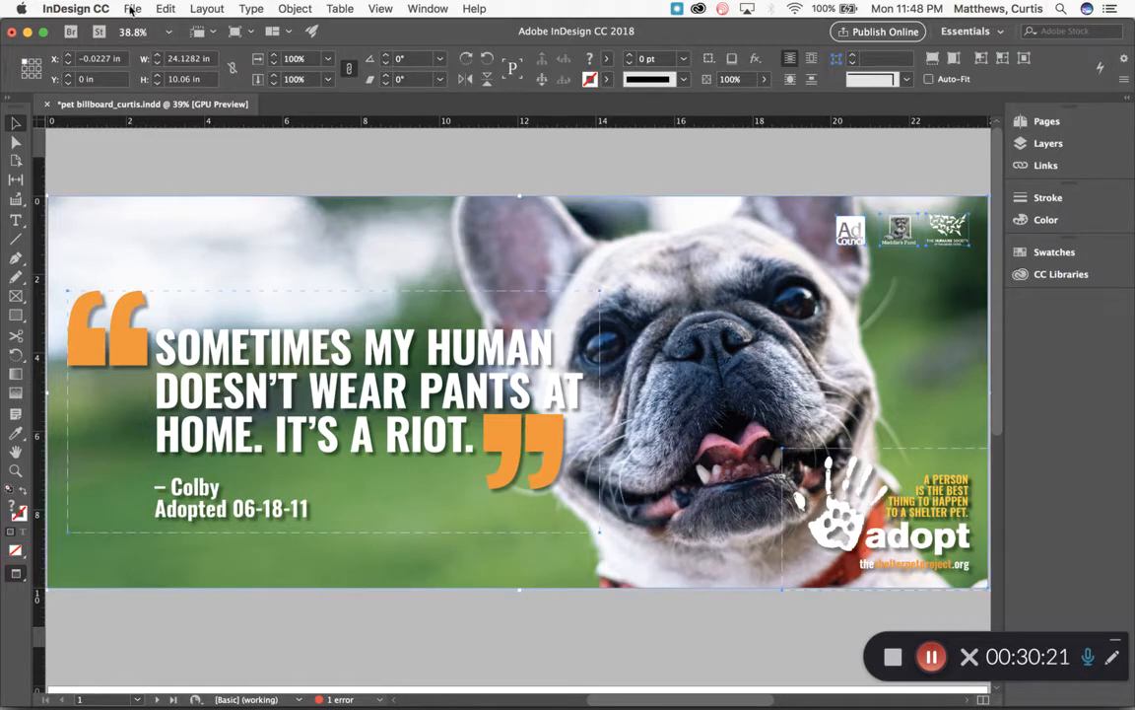
pyautogui.click(164, 9)
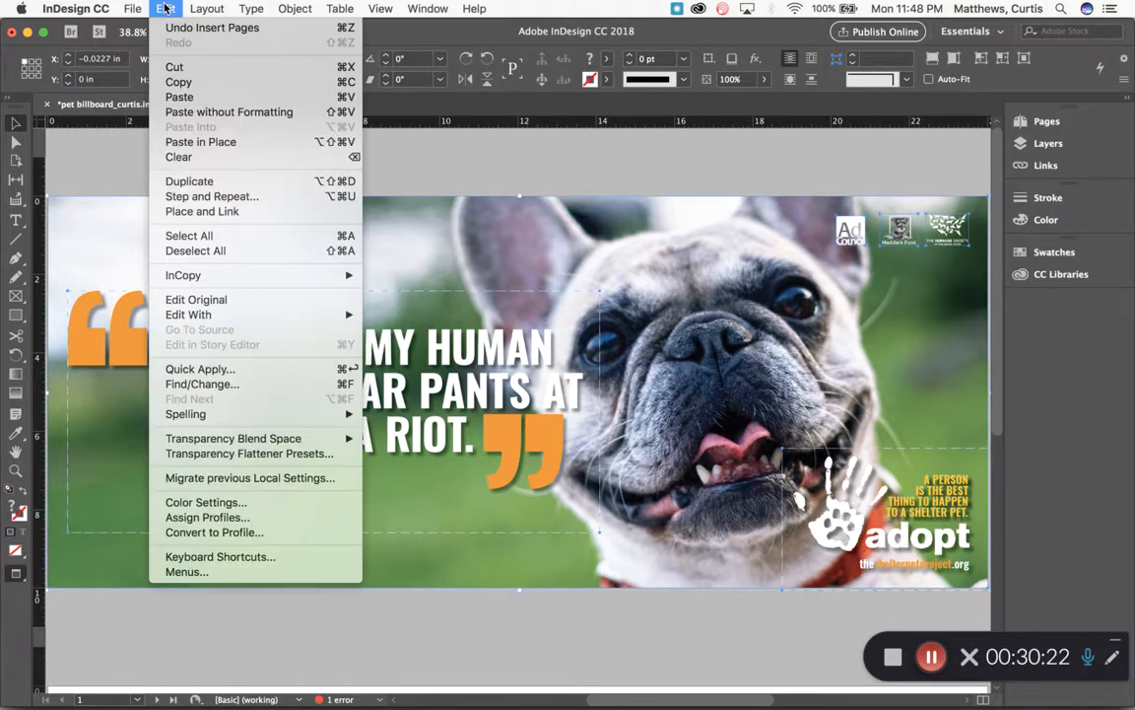
pyautogui.click(178, 82)
pyautogui.click(157, 160)
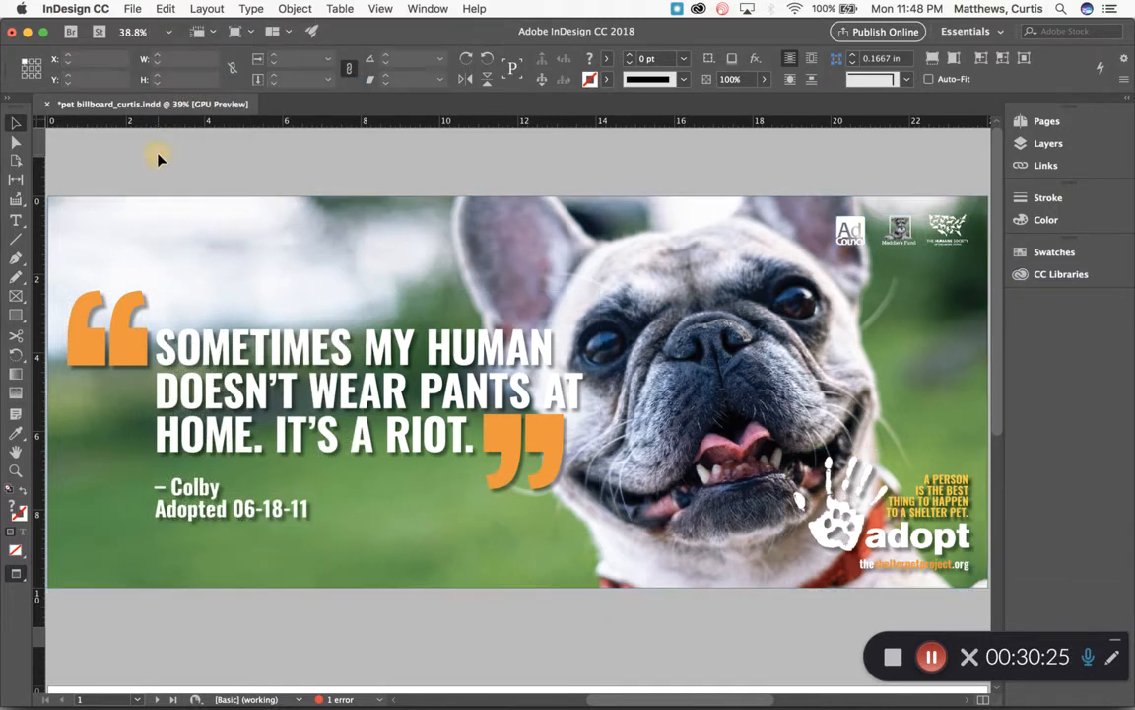
pyautogui.click(137, 699)
pyautogui.click(115, 669)
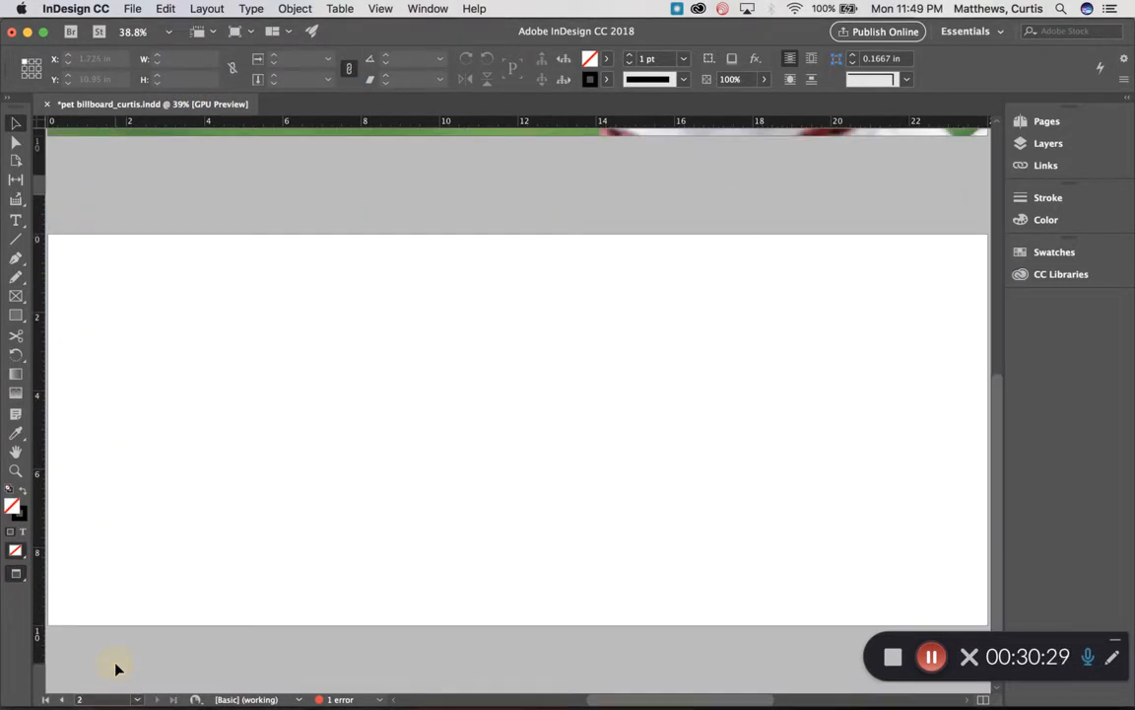
# - Paste the copied billboard artwork in place on page 2
pyautogui.click(165, 8)
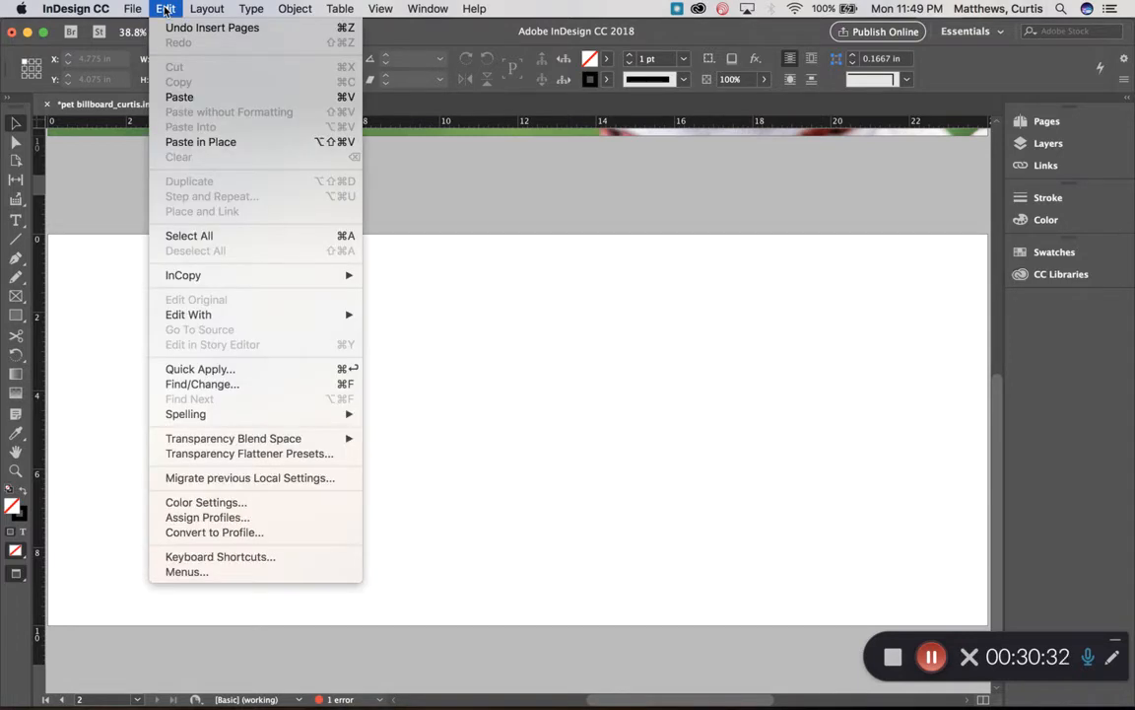
pyautogui.click(192, 144)
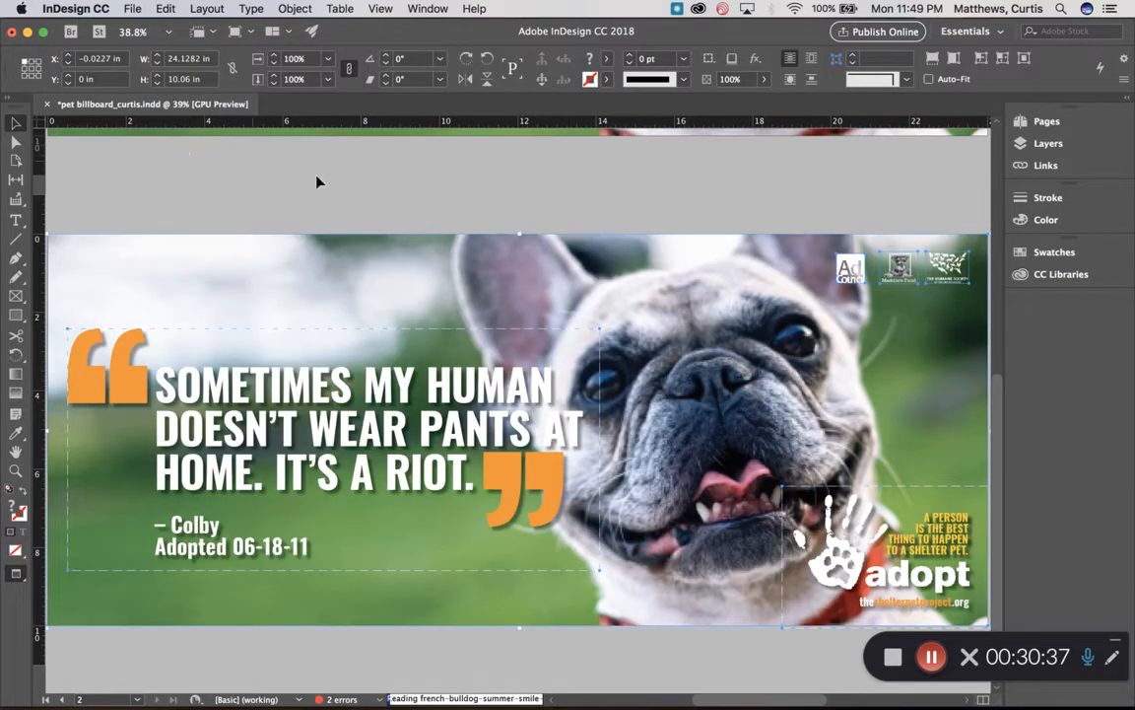
pyautogui.click(391, 187)
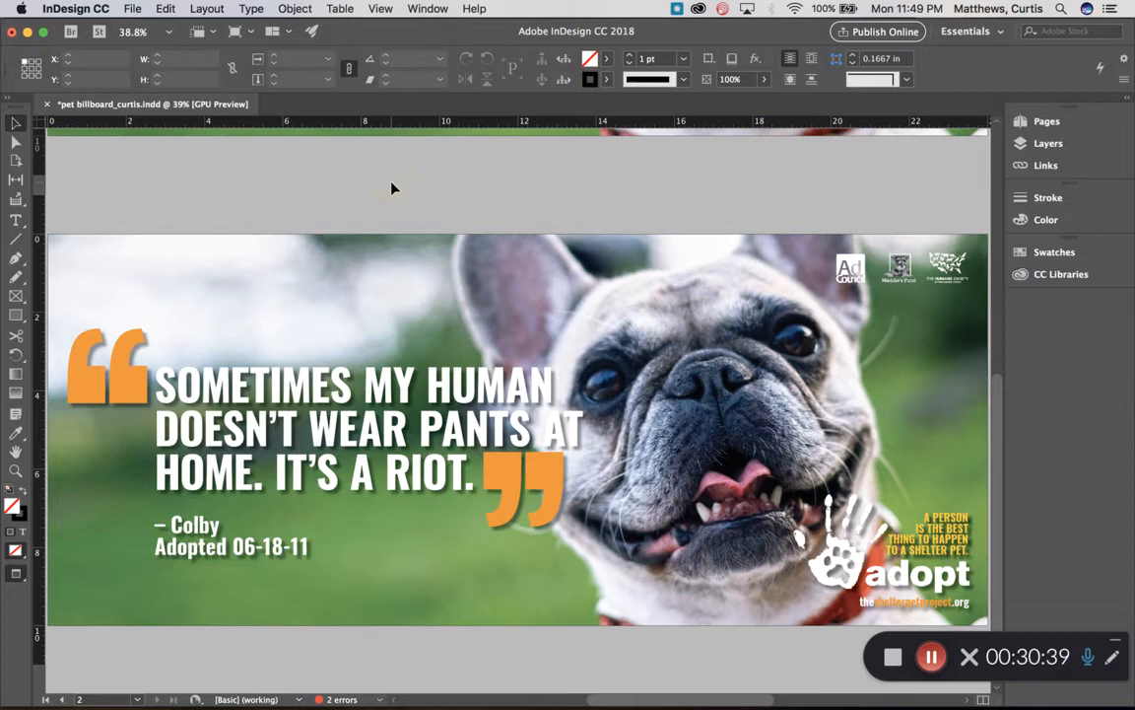
# - Switch to Acrobat and compare the dog and cat pages of the sample billboard PDF
pyautogui.press('super+Tab')
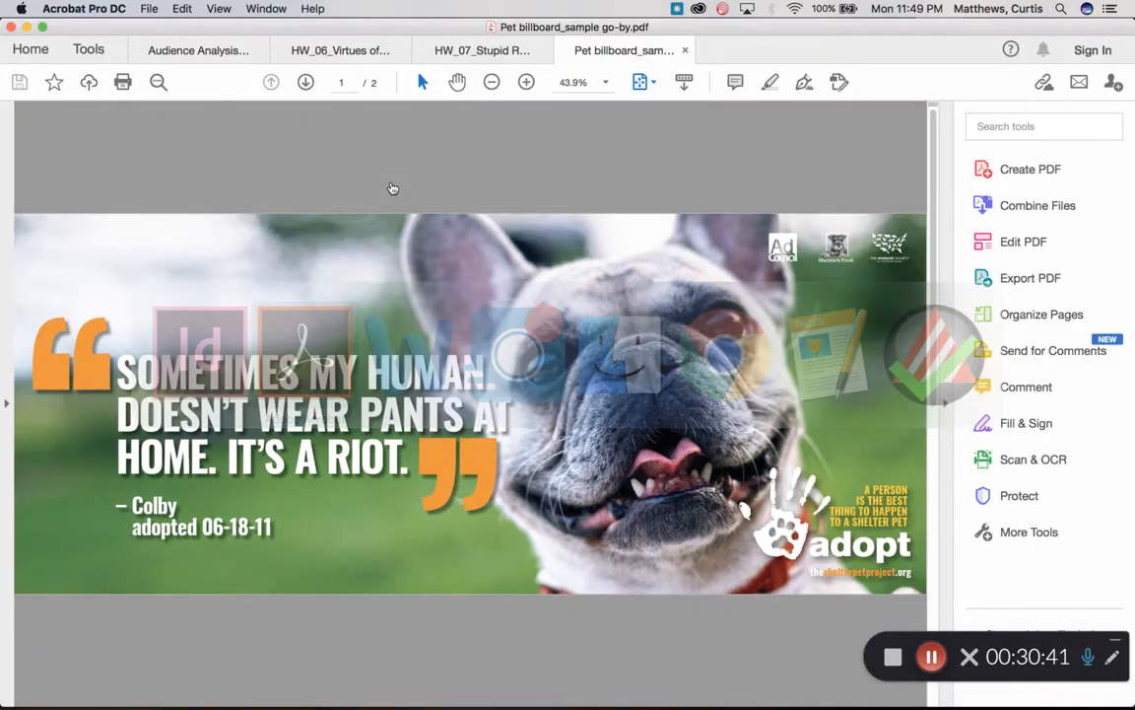
pyautogui.scroll(-3, 649, 347)
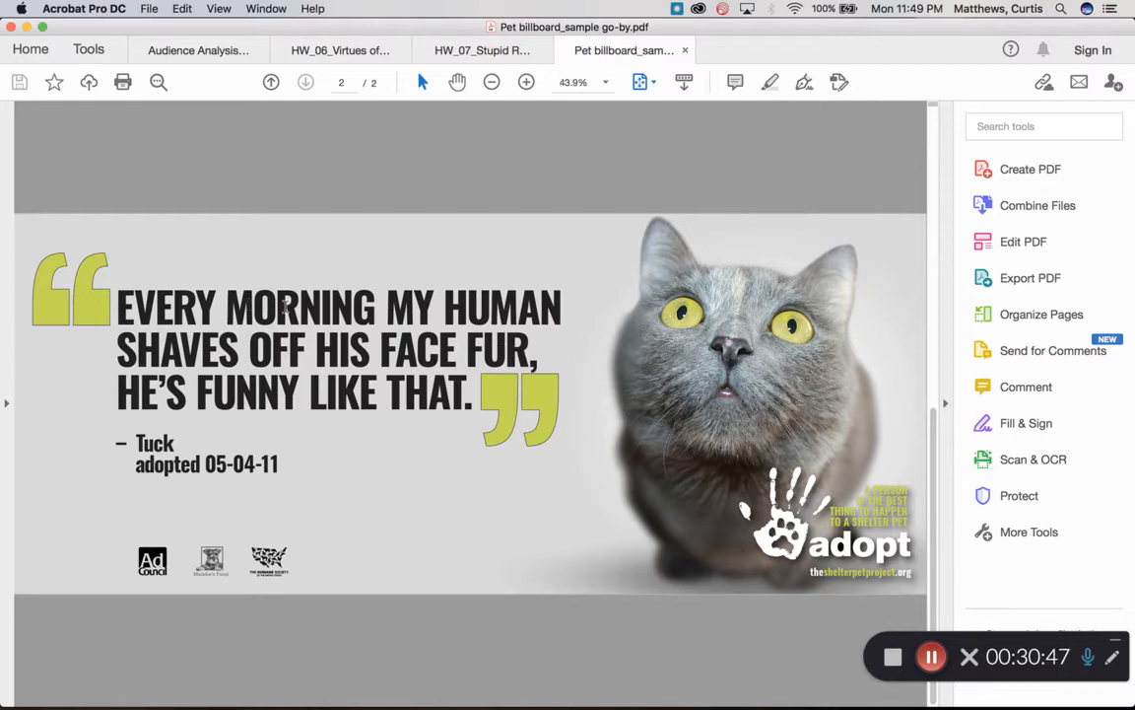
pyautogui.scroll(3, 267, 304)
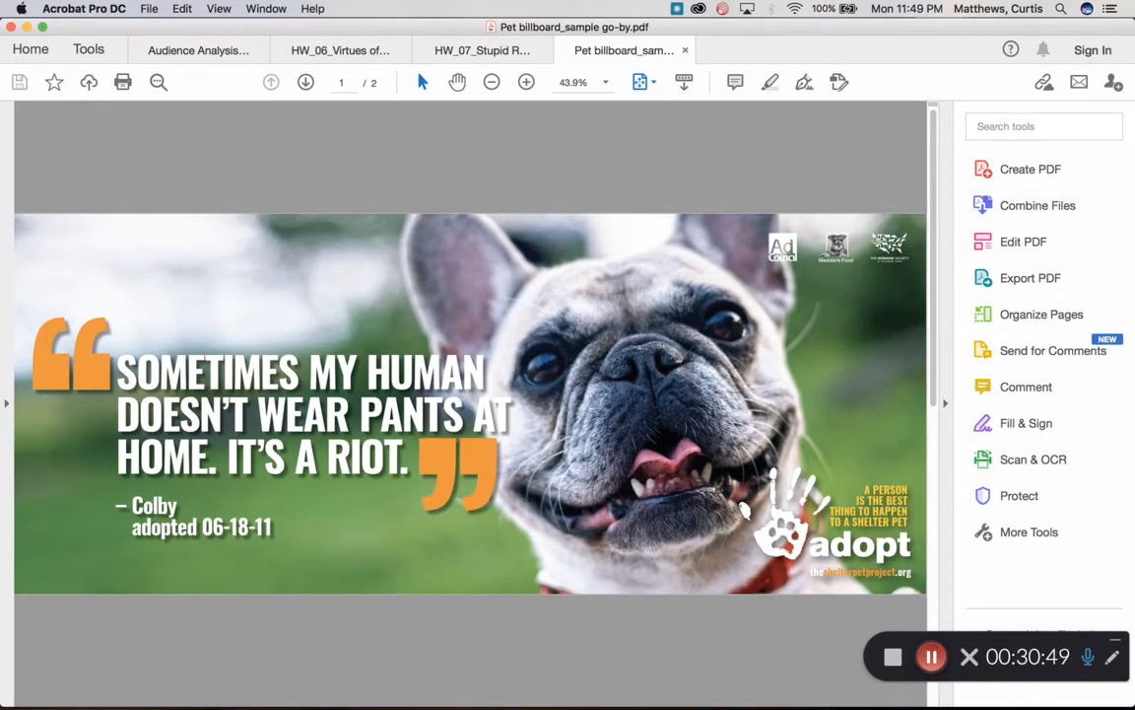
pyautogui.scroll(-3, 592, 365)
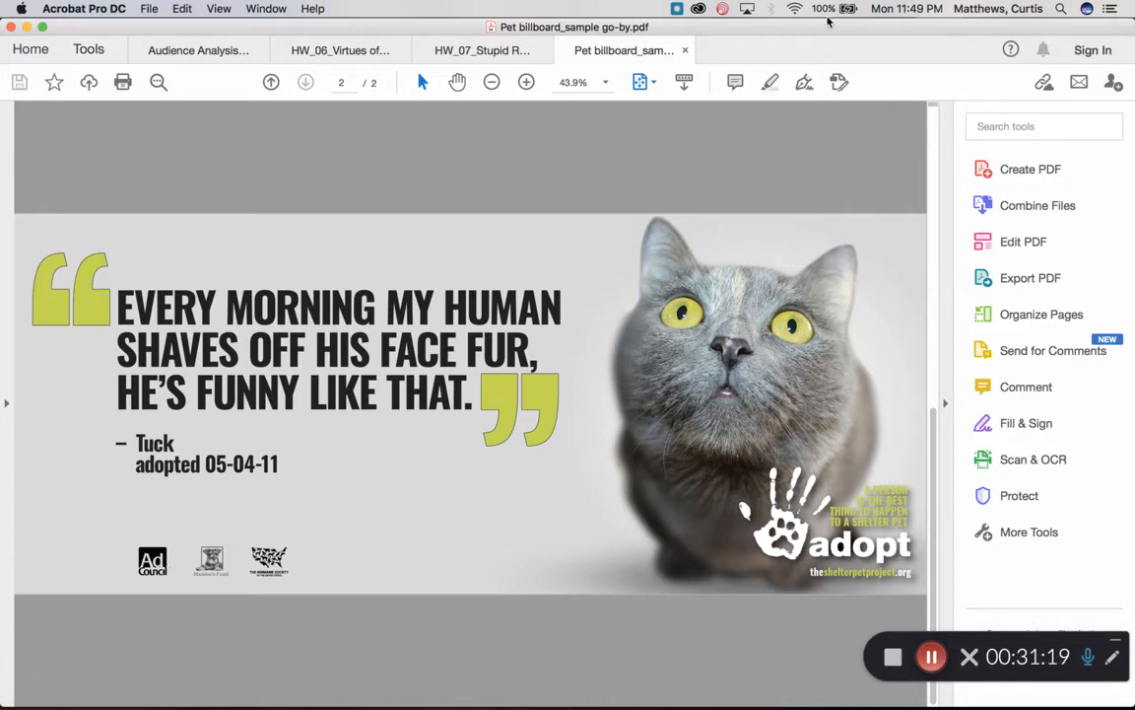
# - Switch to the Word instructions document and copy the cat headline "Every morning my human shaves off his face fur, he's funny like that."
pyautogui.press('super+Tab')
pyautogui.press('super+Tab')
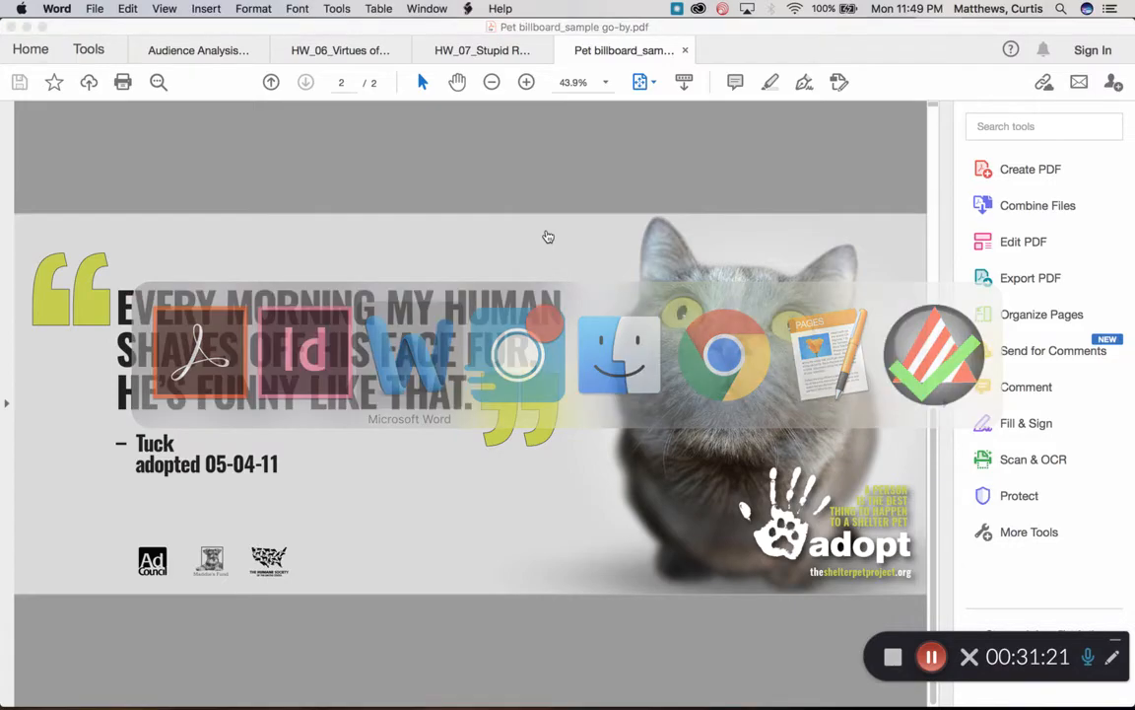
pyautogui.click(408, 594)
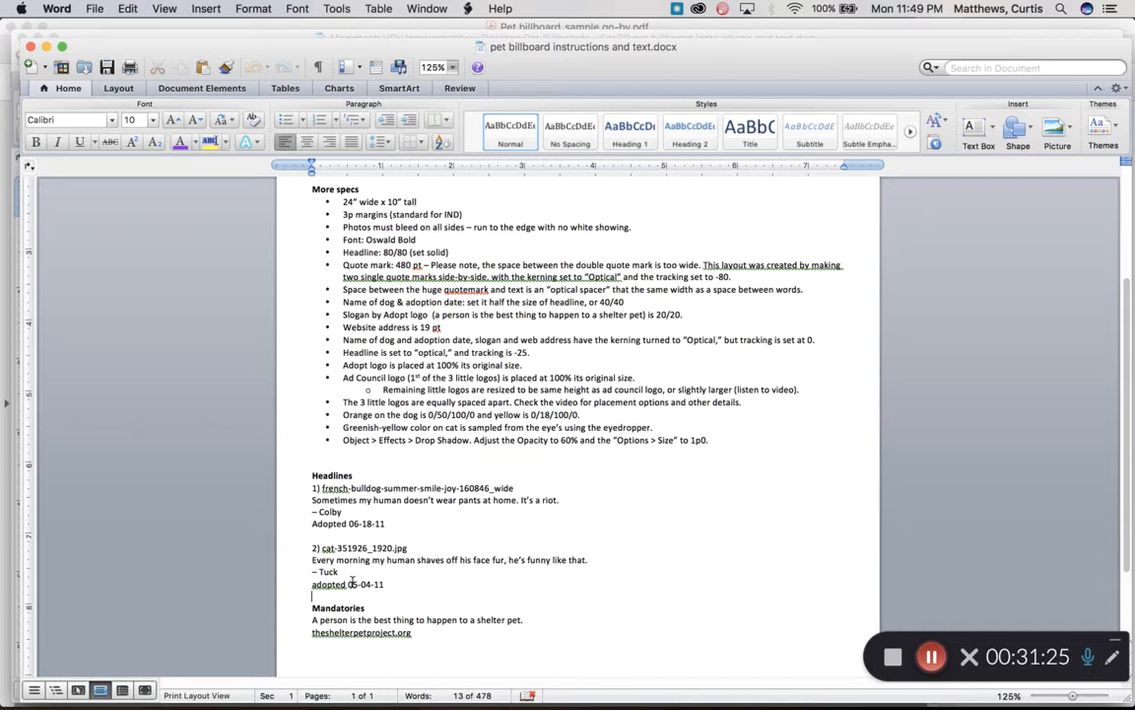
pyautogui.moveTo(285, 585); pyautogui.dragTo(286, 561)
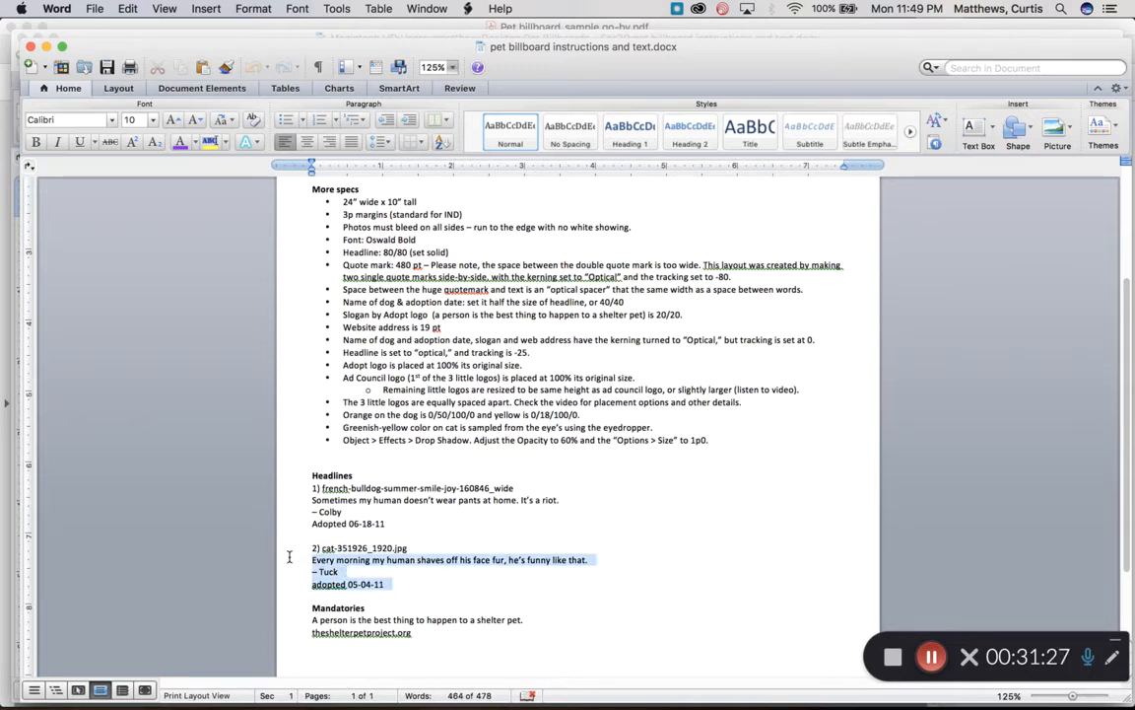
pyautogui.moveTo(591, 563); pyautogui.dragTo(312, 560)
pyautogui.press('super+c')
# - Return to InDesign and replace the dog headline on page 2 with the copied cat headline
pyautogui.press('super+Tab')
pyautogui.press('super+Tab')
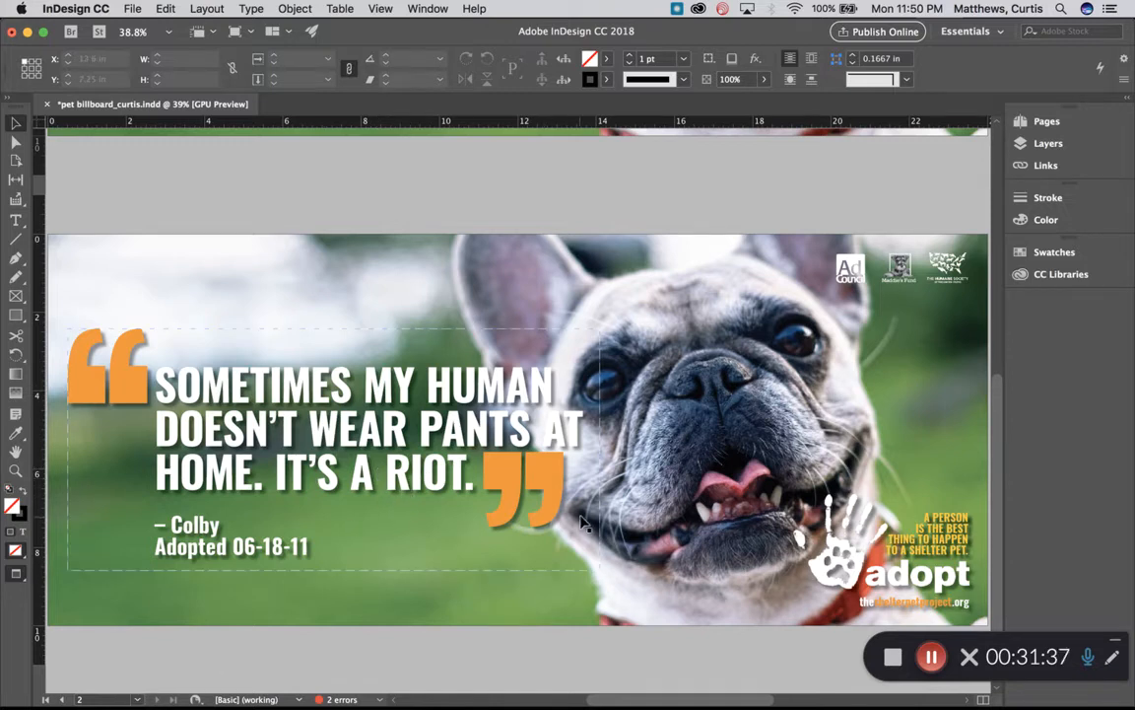
pyautogui.click(16, 220)
pyautogui.moveTo(474, 490); pyautogui.dragTo(150, 385)
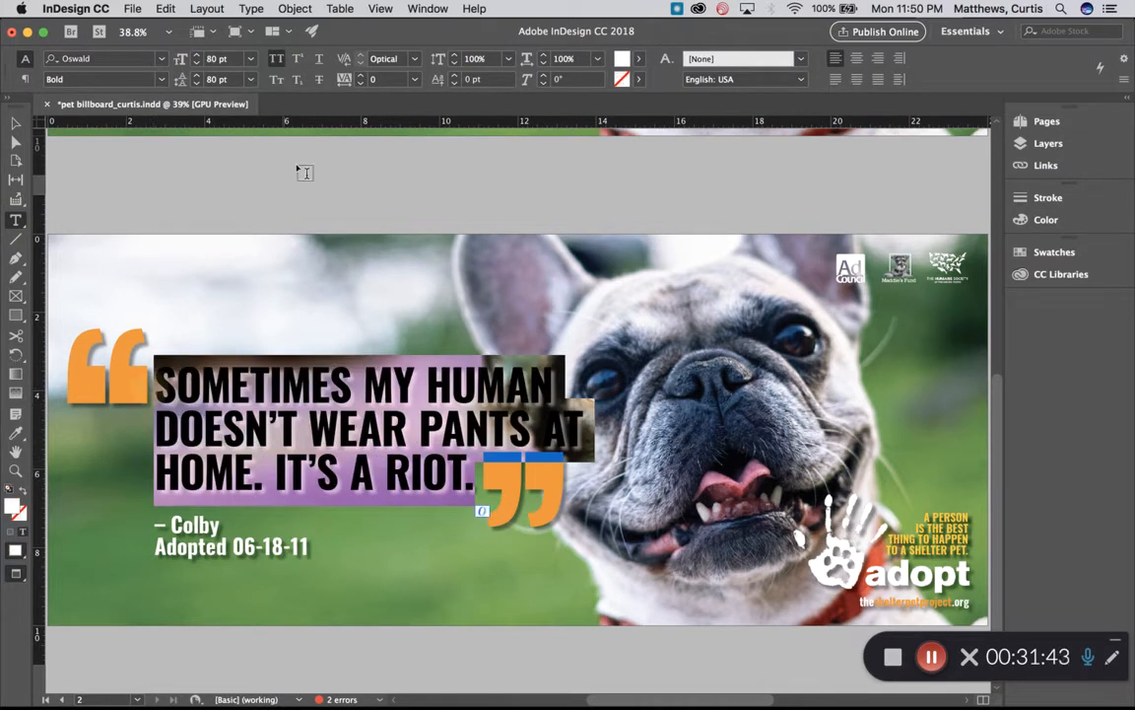
pyautogui.press('super+v')
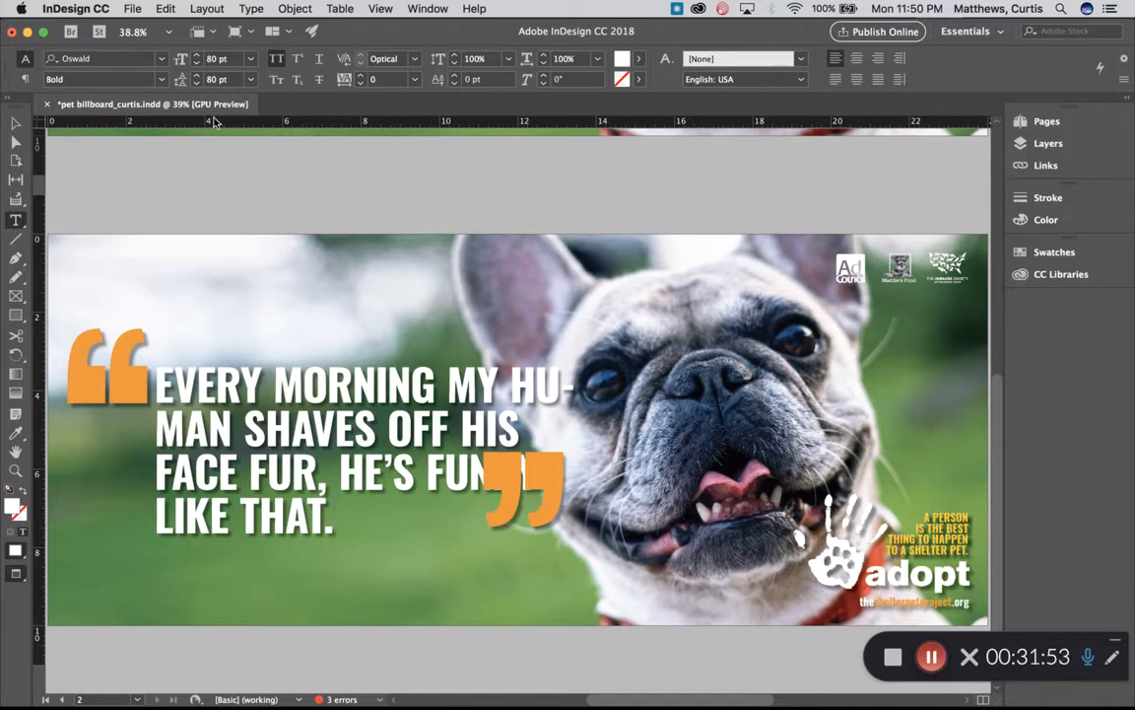
# - Color the whole cat headline text with the [Black] swatch
pyautogui.click(273, 390)
pyautogui.moveTo(158, 396); pyautogui.dragTo(341, 502)
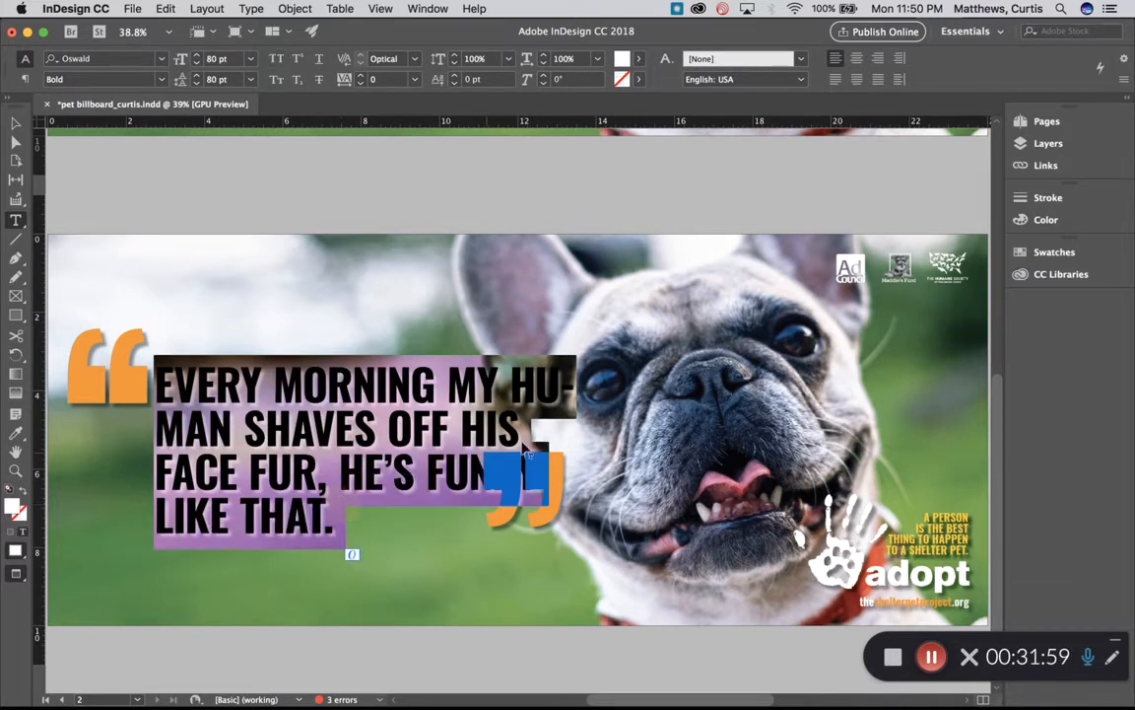
pyautogui.click(1057, 254)
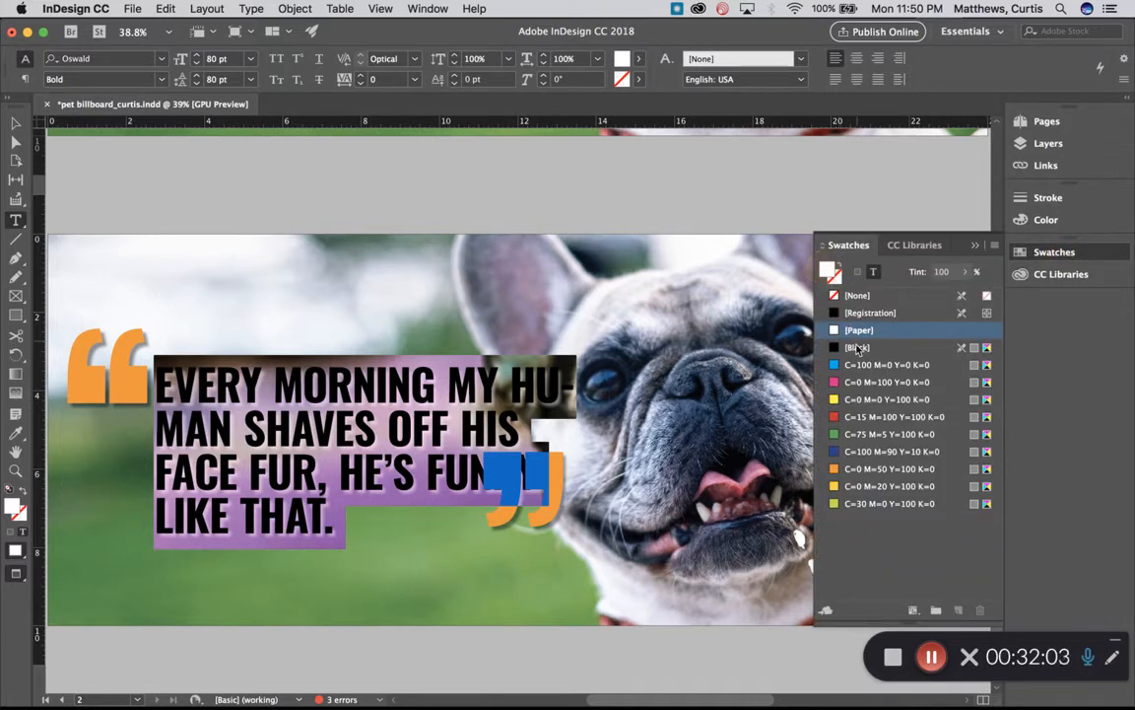
pyautogui.click(857, 347)
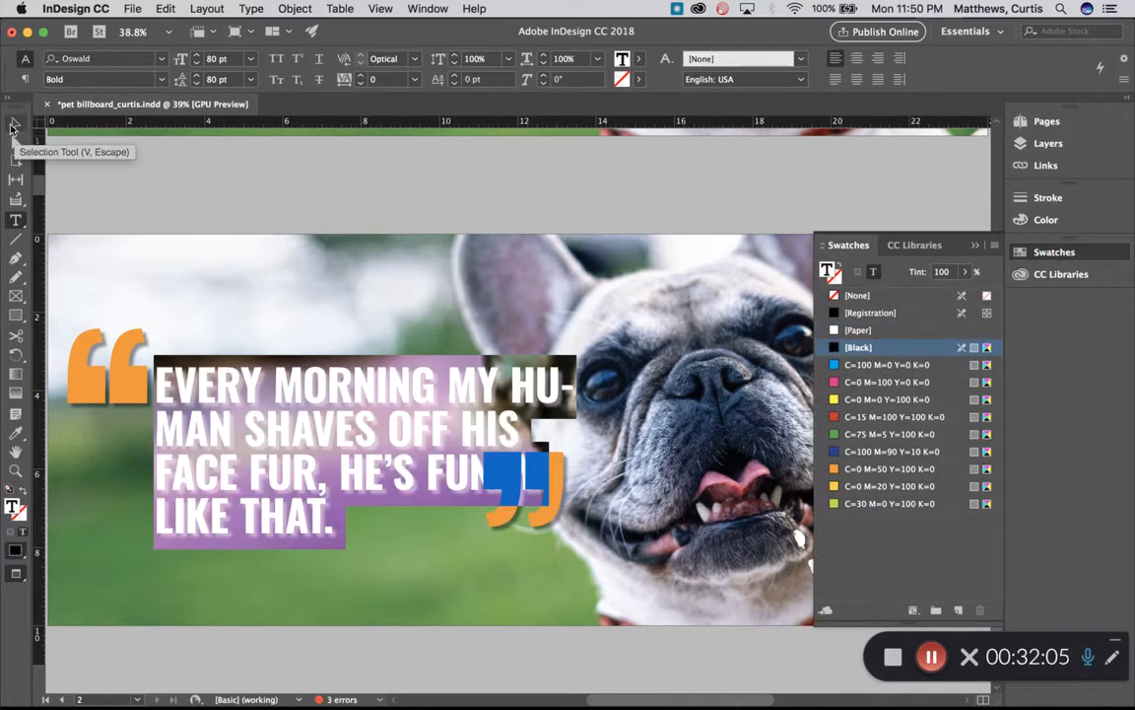
pyautogui.click(15, 123)
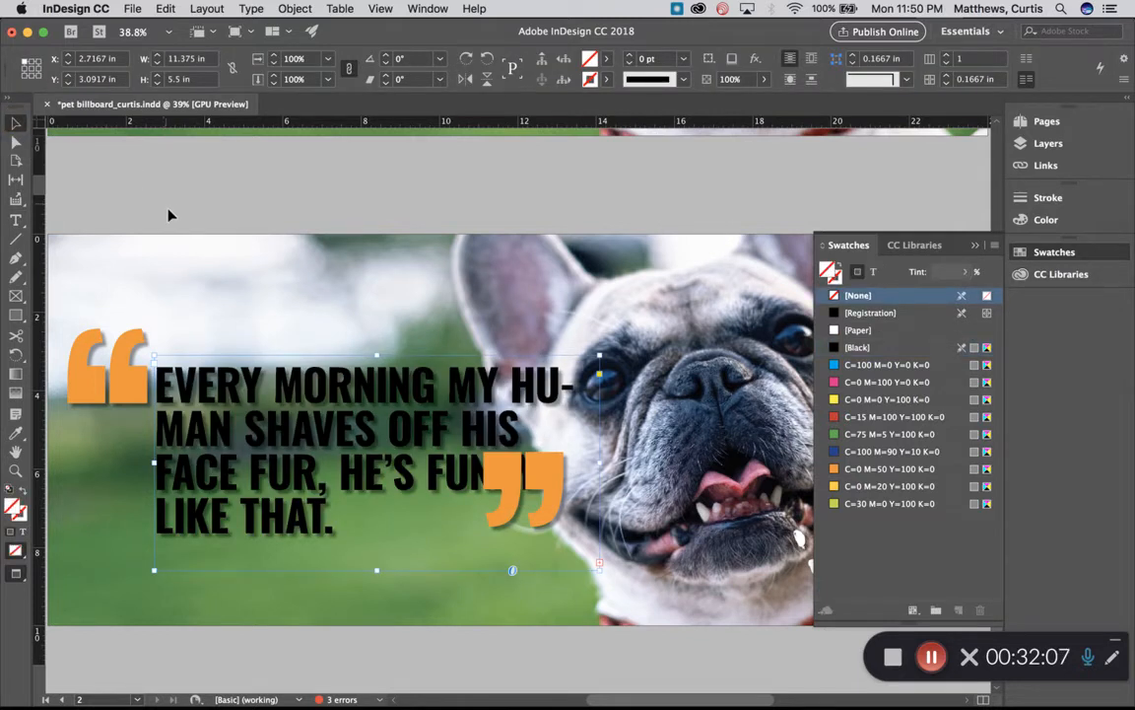
pyautogui.click(280, 182)
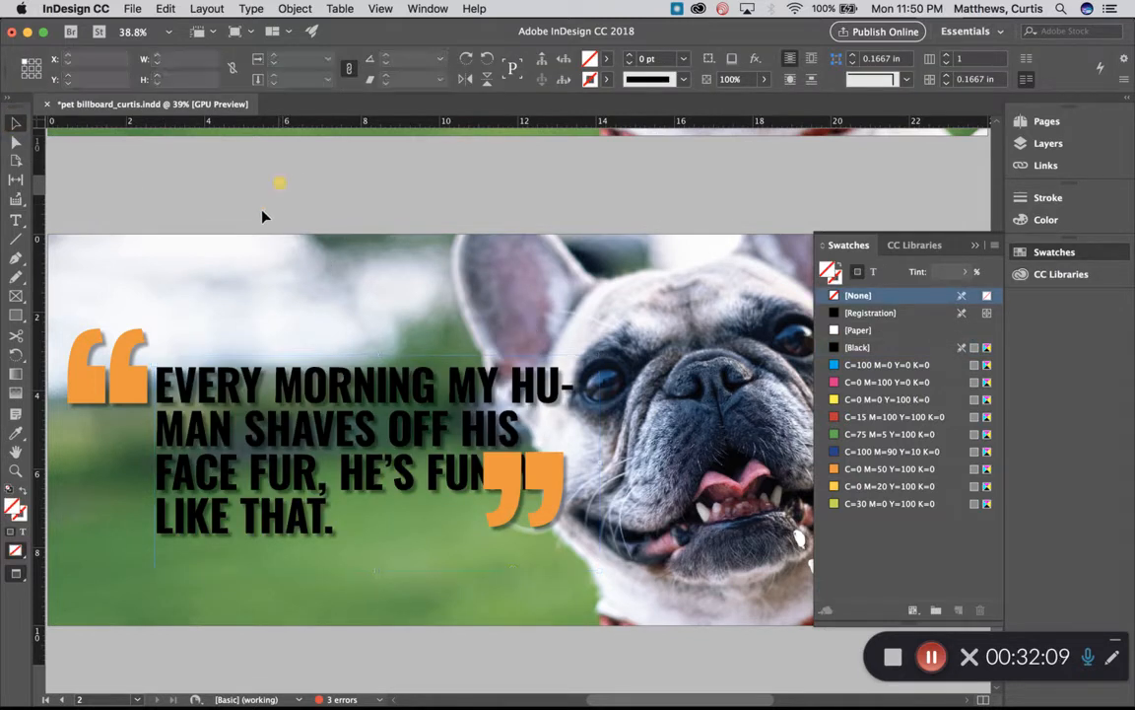
pyautogui.click(231, 195)
# - Remove the drop shadow effect from the grouped headline and quote marks on page 2
pyautogui.click(268, 418)
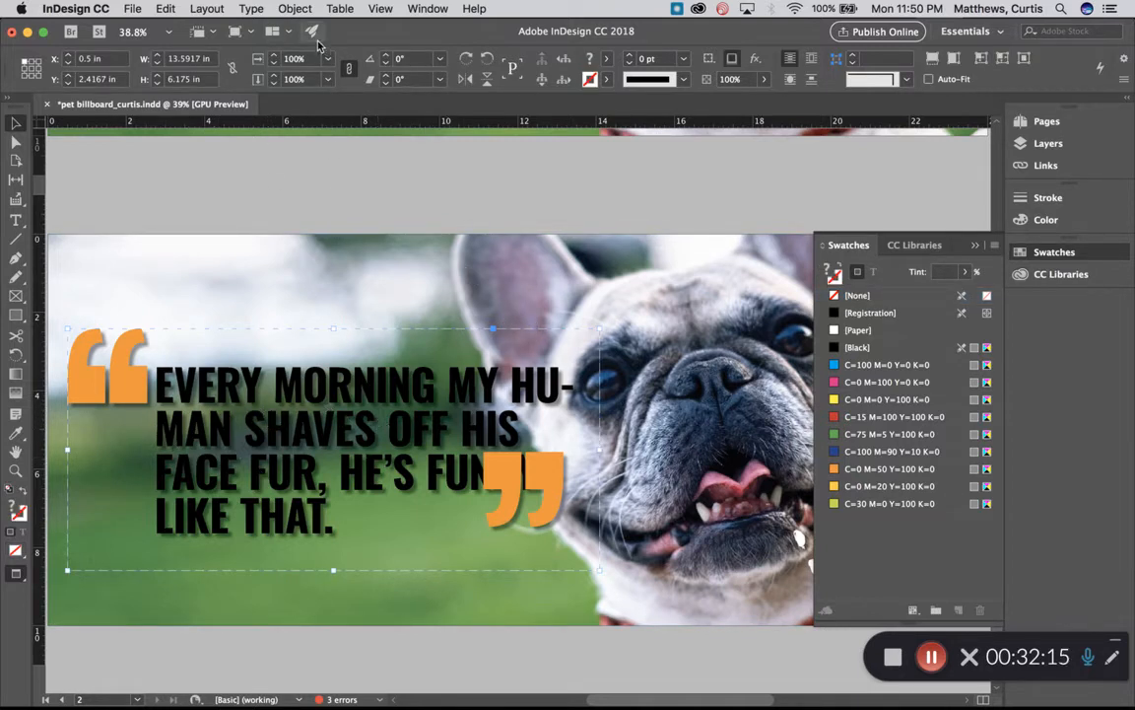
pyautogui.click(295, 9)
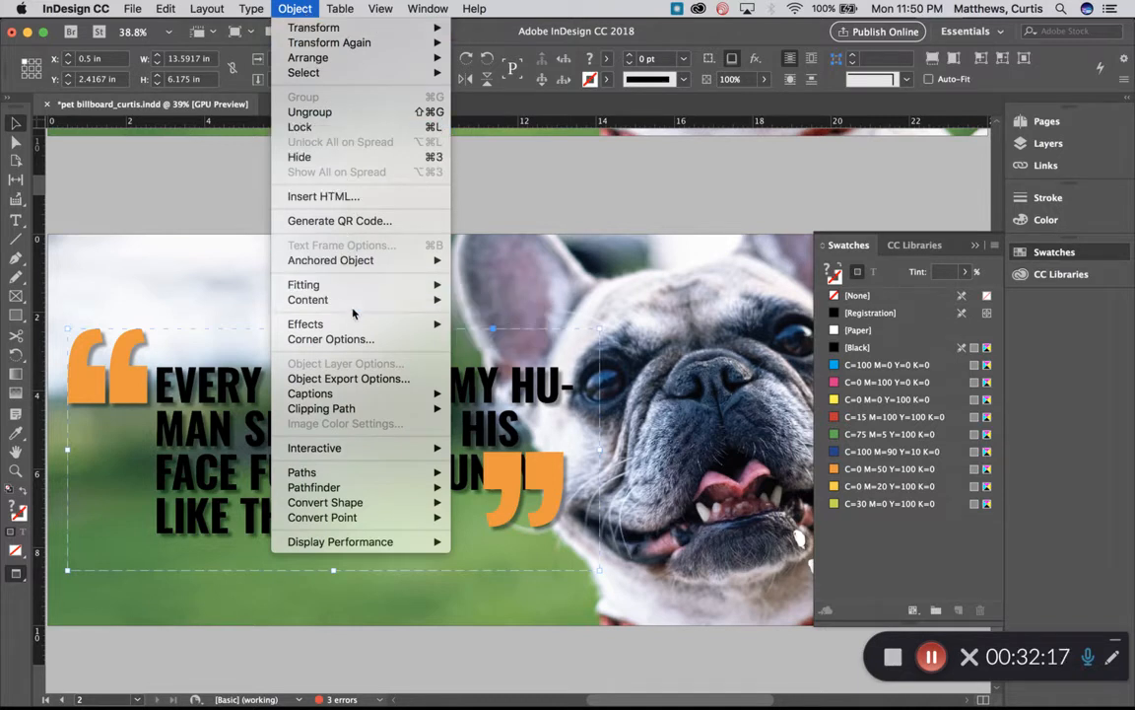
pyautogui.moveTo(358, 324)
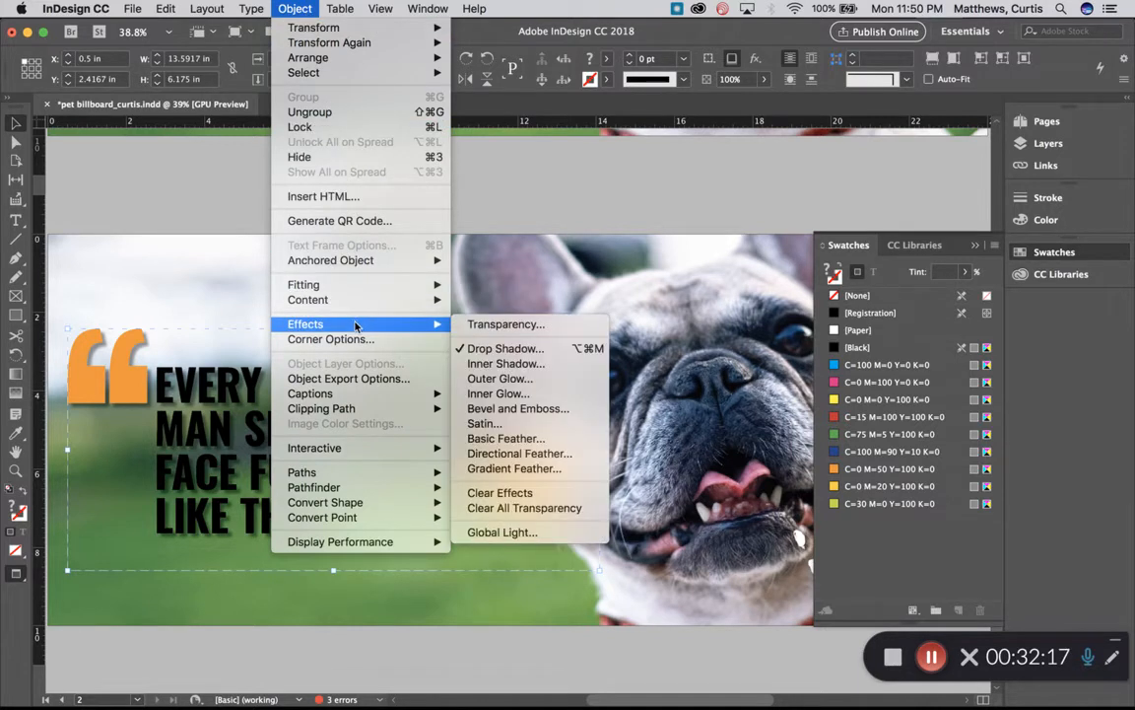
pyautogui.click(535, 348)
pyautogui.click(257, 241)
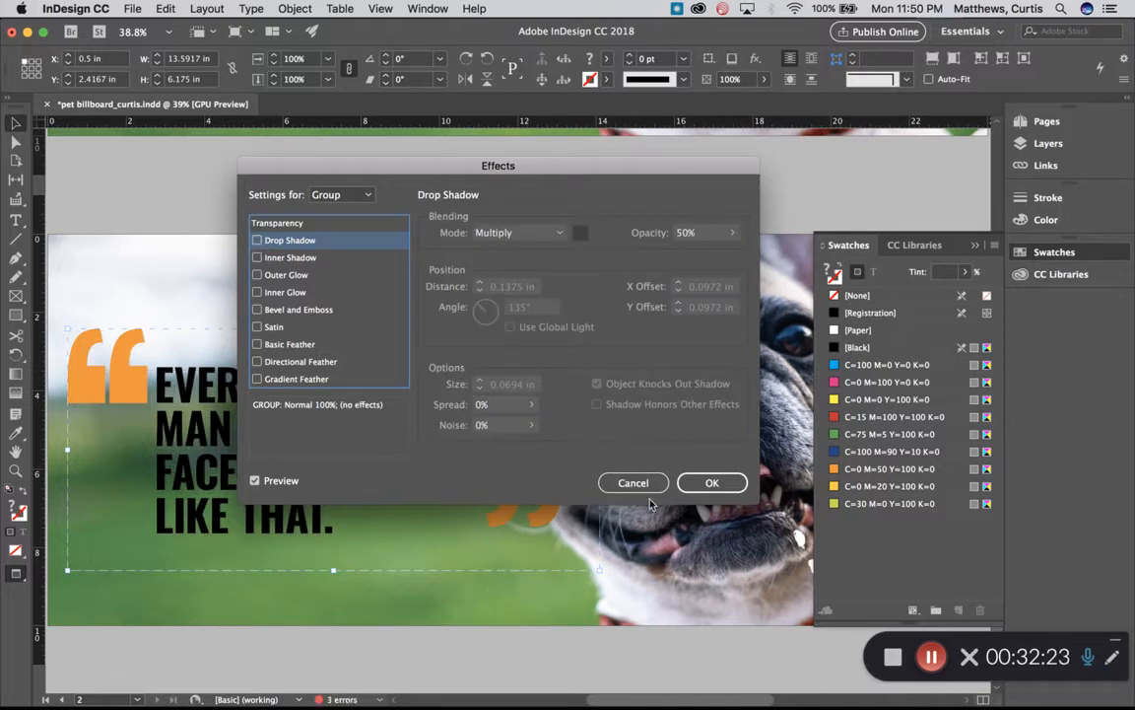
pyautogui.click(709, 482)
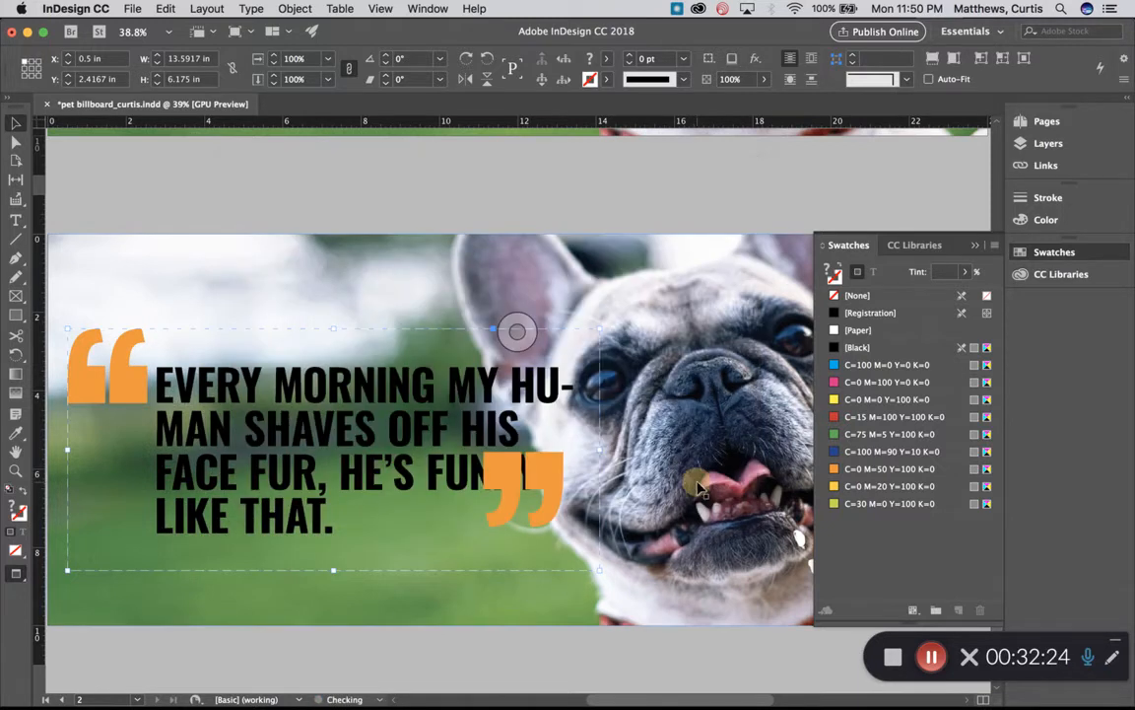
pyautogui.click(133, 194)
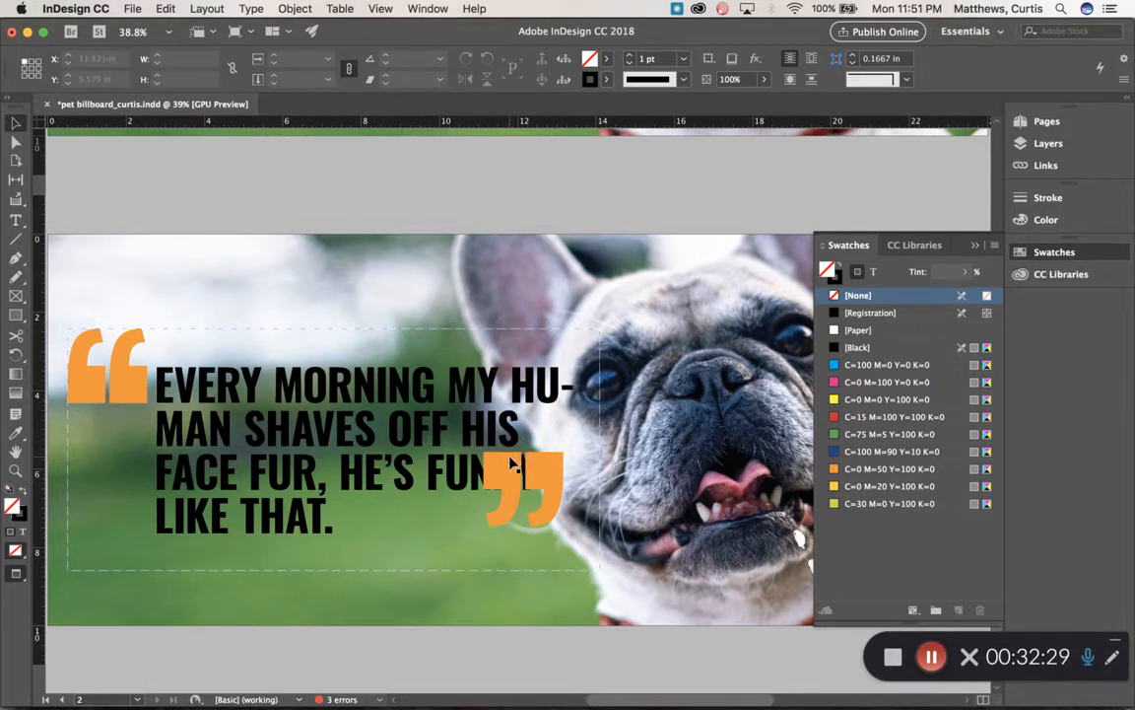
# - Ungroup the headline and quote marks, and widen the headline text frame to about 12.6 in
pyautogui.click(375, 424)
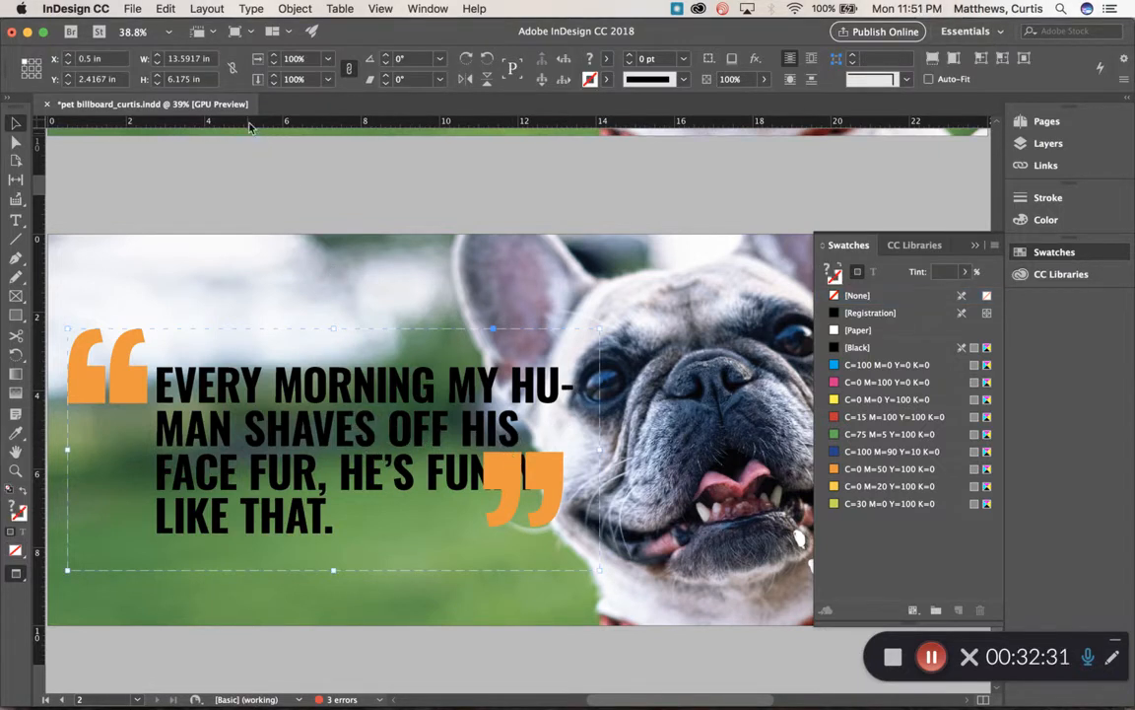
pyautogui.click(298, 10)
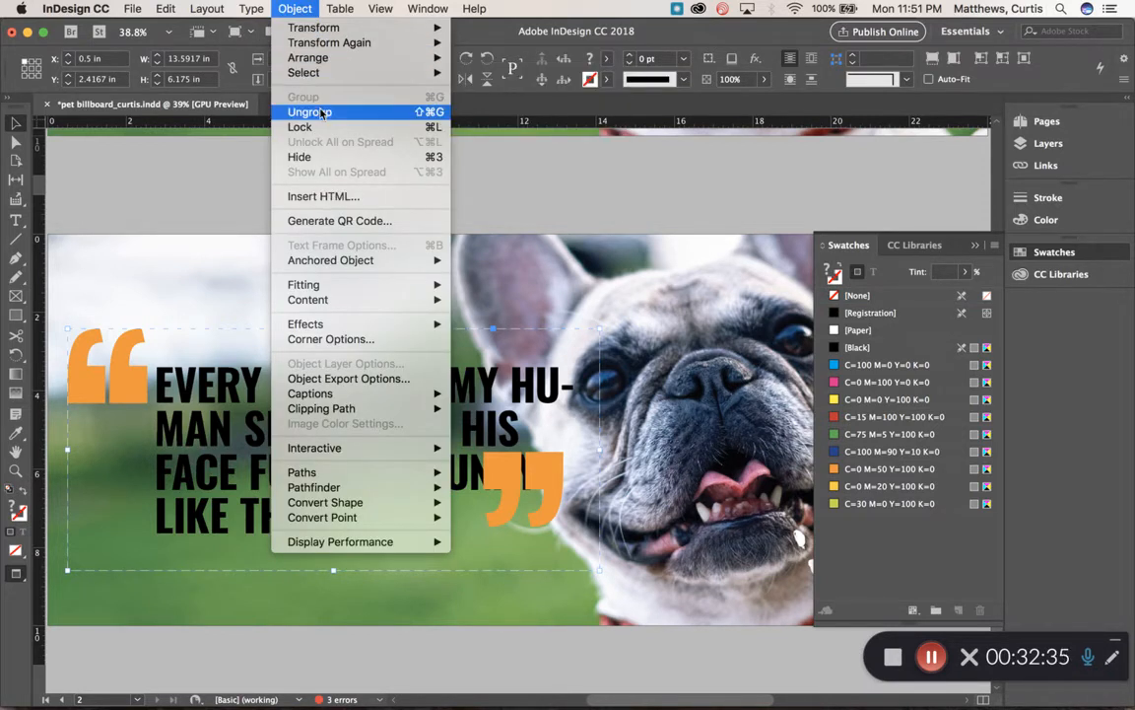
pyautogui.click(322, 112)
pyautogui.click(241, 167)
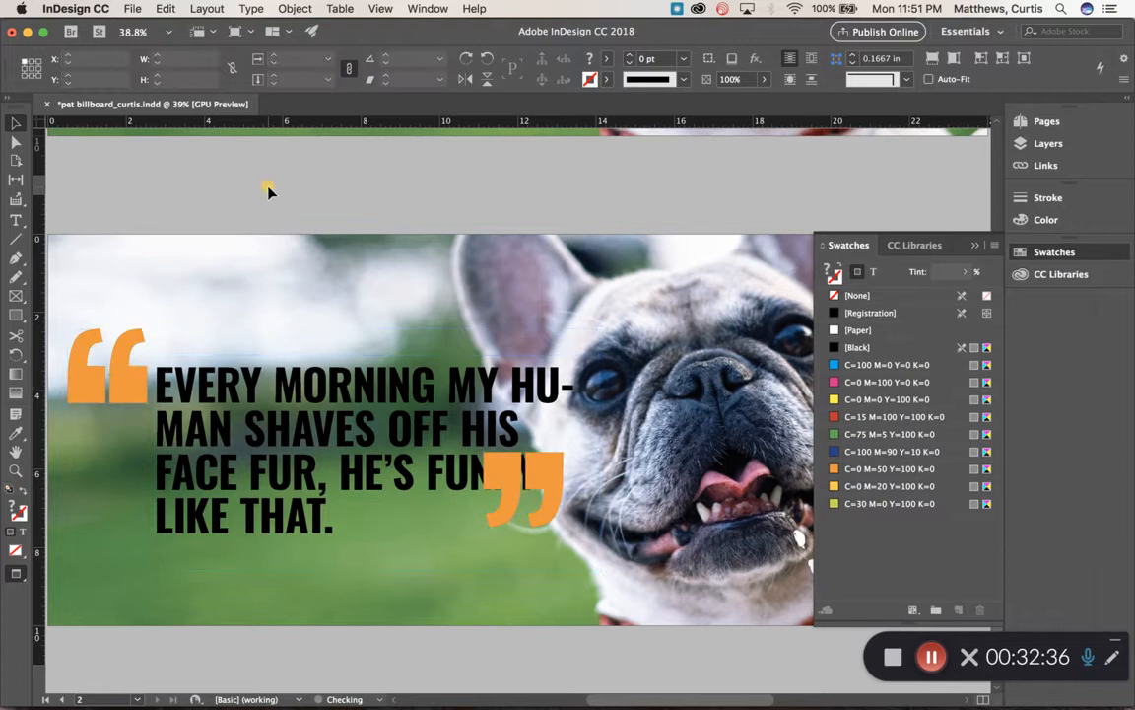
pyautogui.click(335, 380)
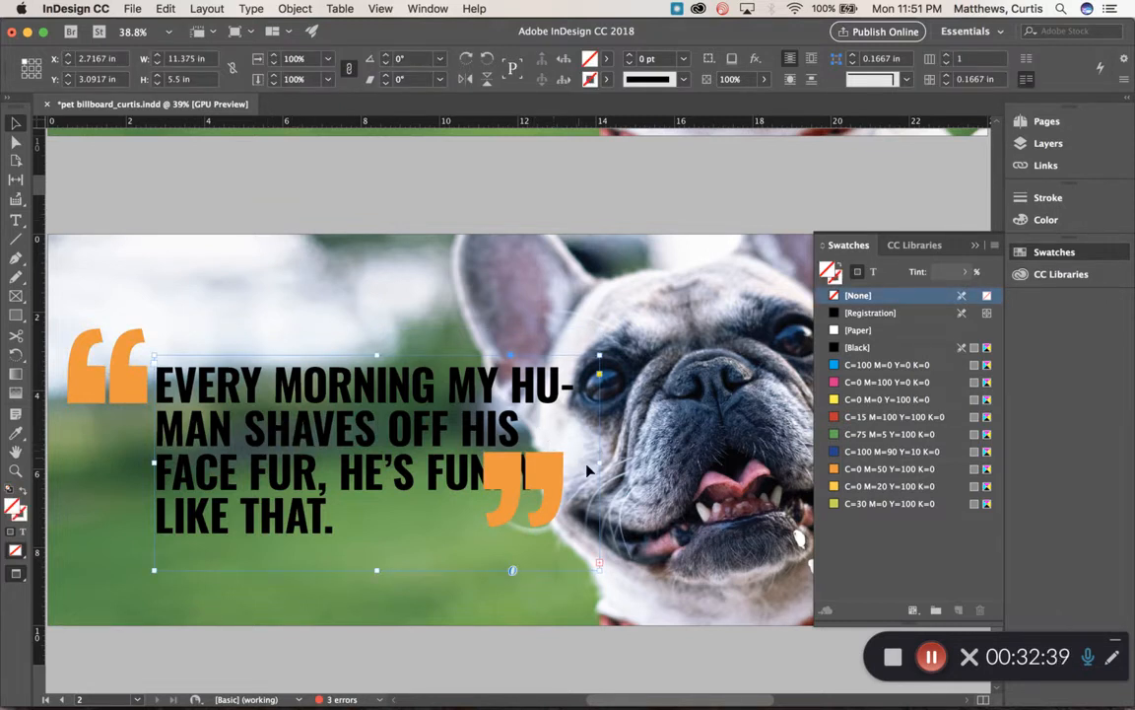
pyautogui.moveTo(601, 461); pyautogui.dragTo(648, 464)
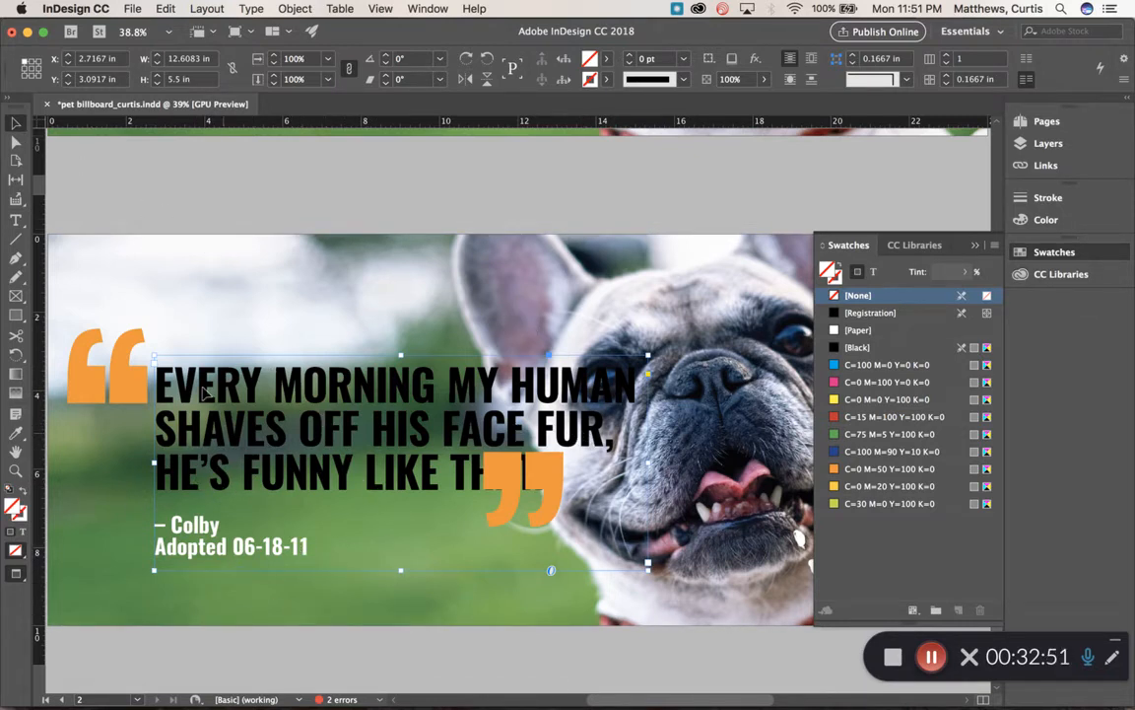
# - Change the pet name below the headline to Tuck
pyautogui.click(15, 219)
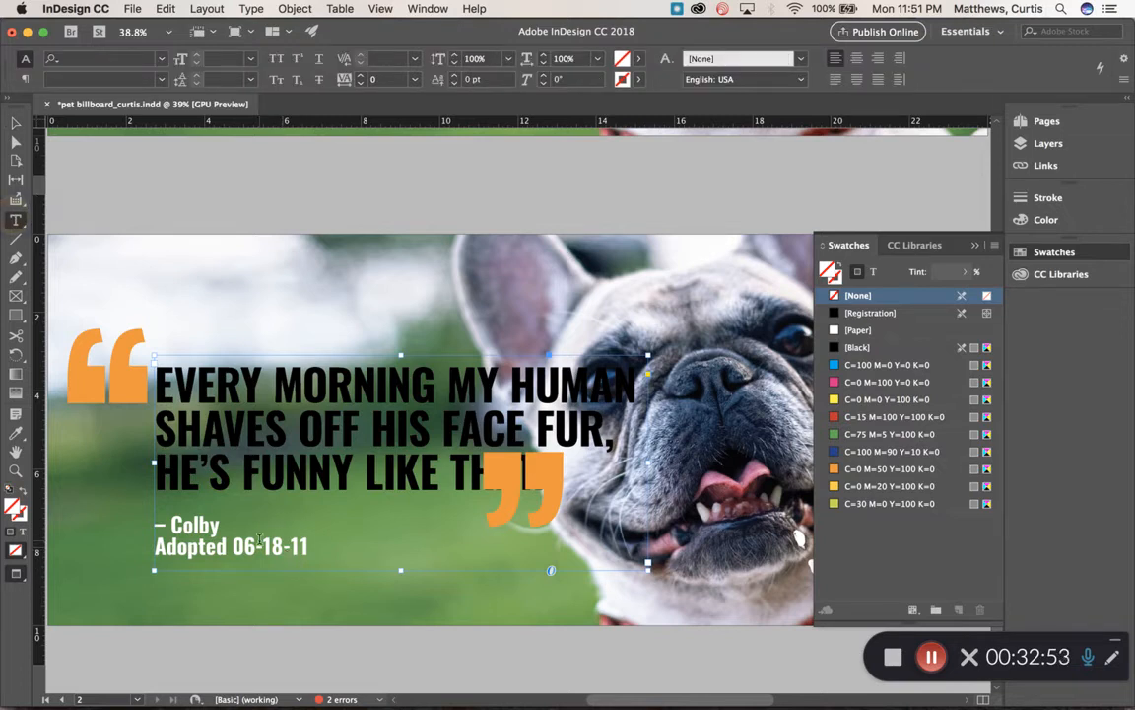
pyautogui.doubleClick(187, 526)
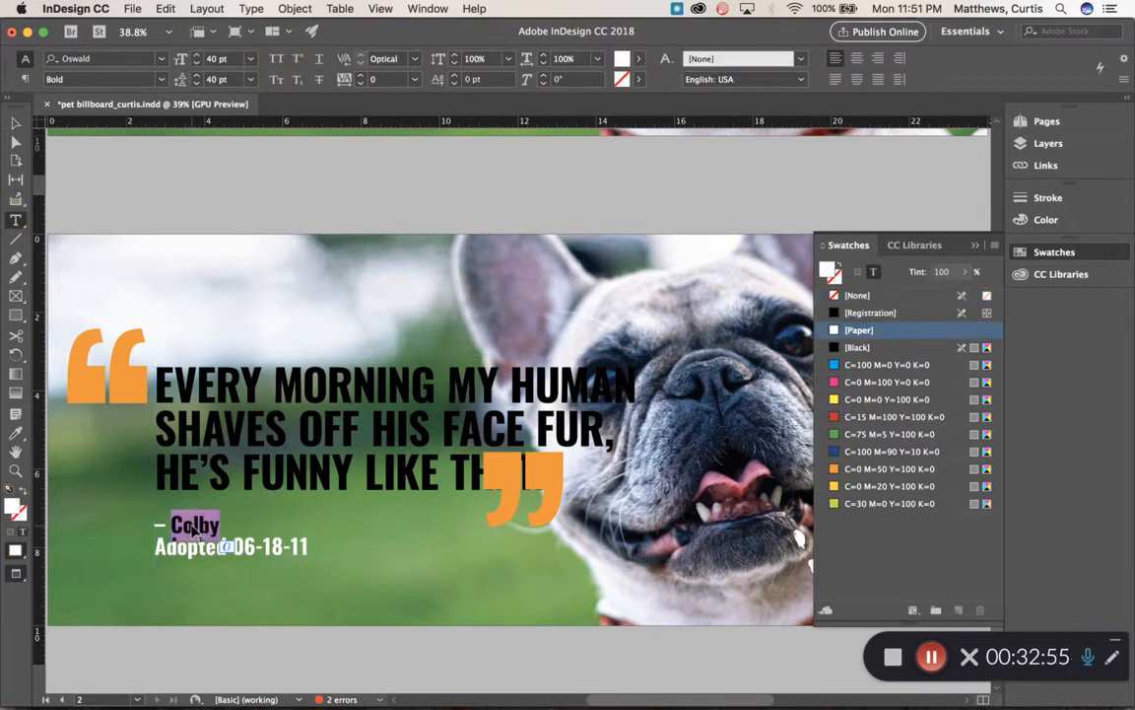
pyautogui.write('Tuck')
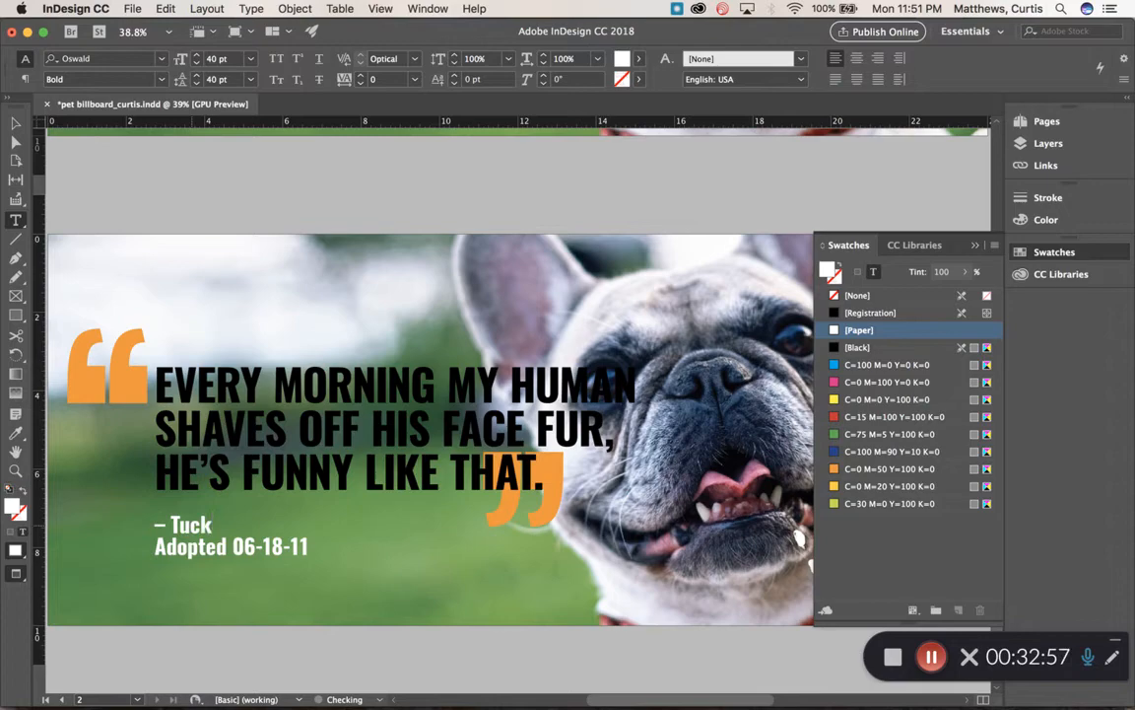
# - Check the cat's adoption date in the Word document and change the date under the pet name to 05-04-11
pyautogui.press('super+Tab')
pyautogui.tripleClick(444, 560)
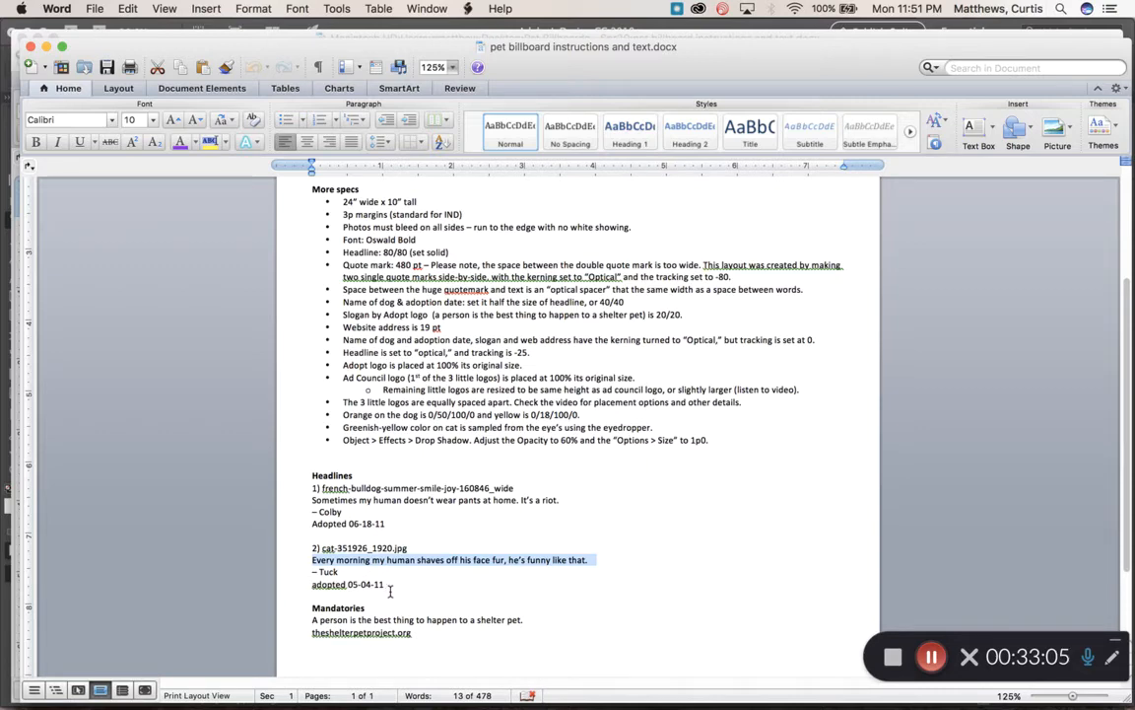
pyautogui.press('super+Tab')
pyautogui.doubleClick(238, 546)
pyautogui.write('05-18-11')
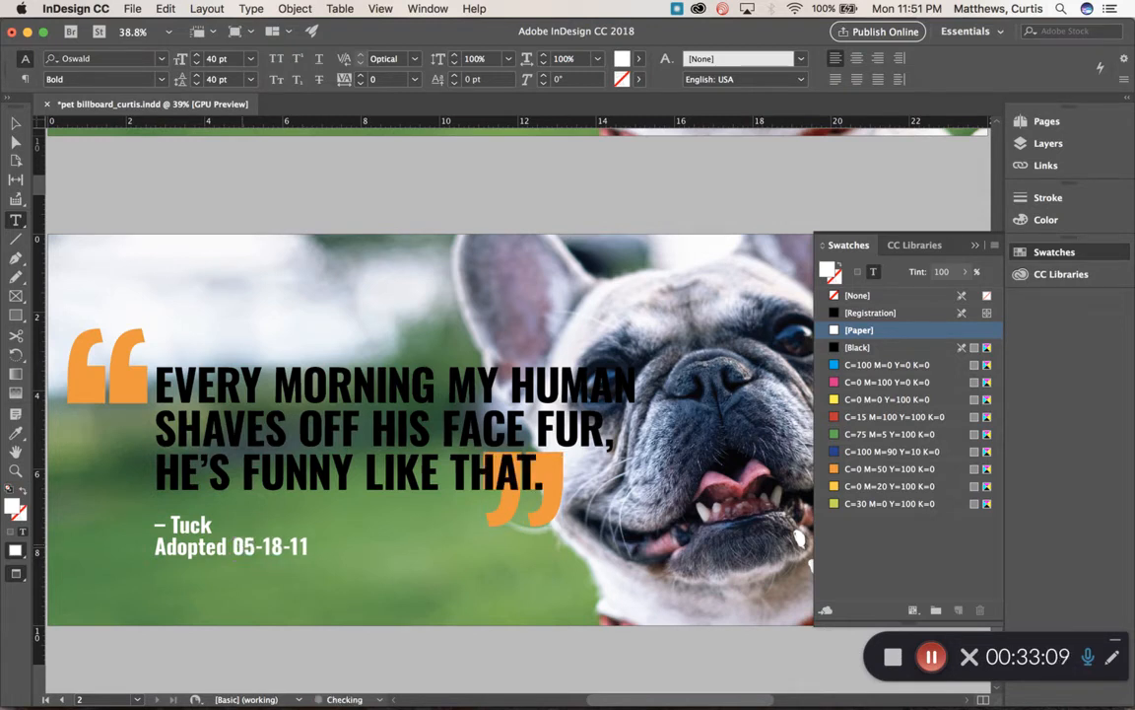
pyautogui.doubleClick(272, 547)
pyautogui.write('04')
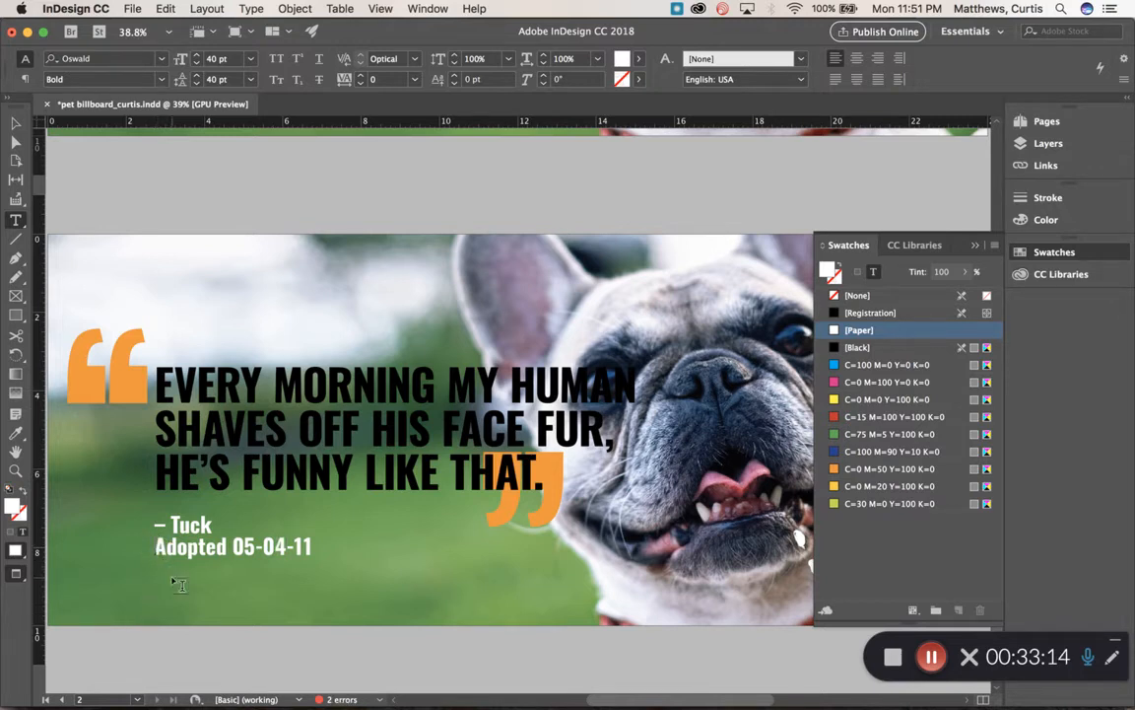
# - Indent the adoption date line with a tab and colour the pet name and date text [Black]
pyautogui.press('Tab')
pyautogui.moveTo(345, 549); pyautogui.dragTo(126, 518)
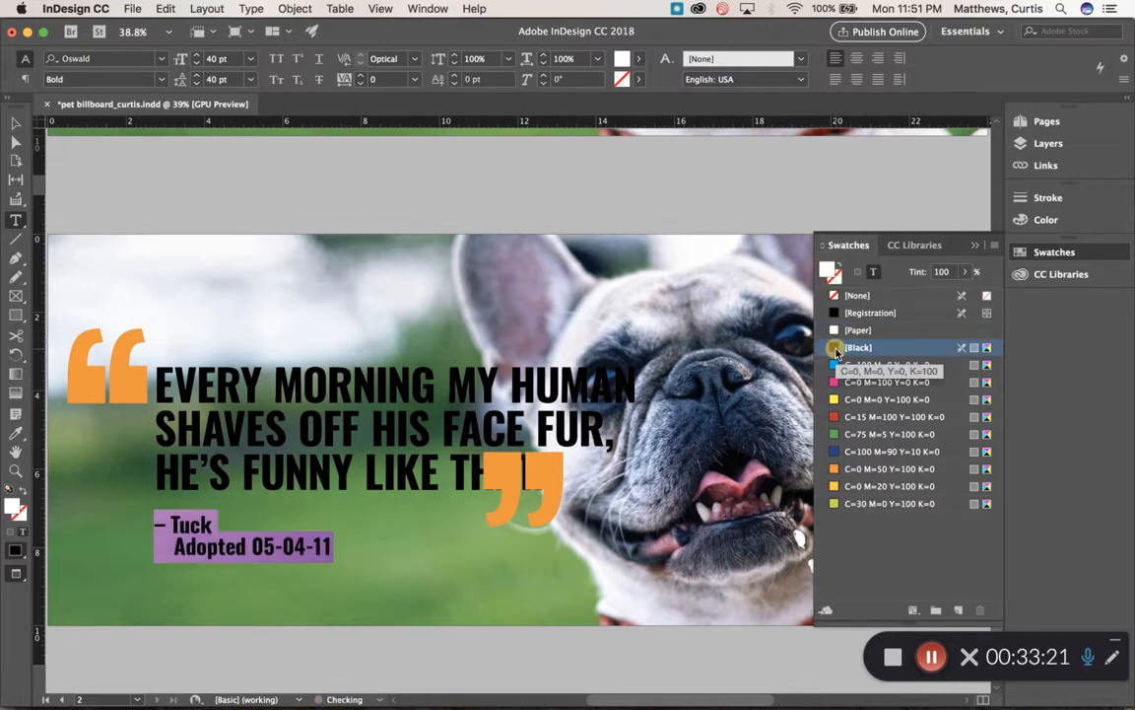
pyautogui.click(854, 347)
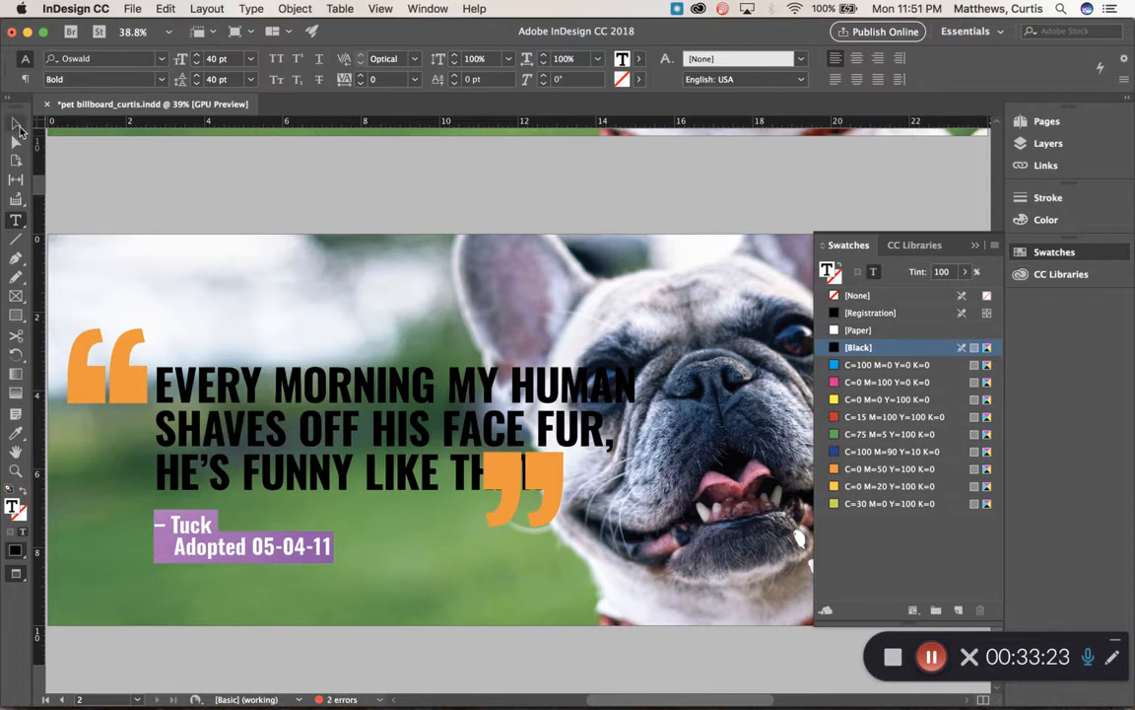
# - Fill the opening and closing quote marks with the green swatch C=30 M=0 Y=100 K=0
pyautogui.click(18, 125)
pyautogui.click(81, 371)
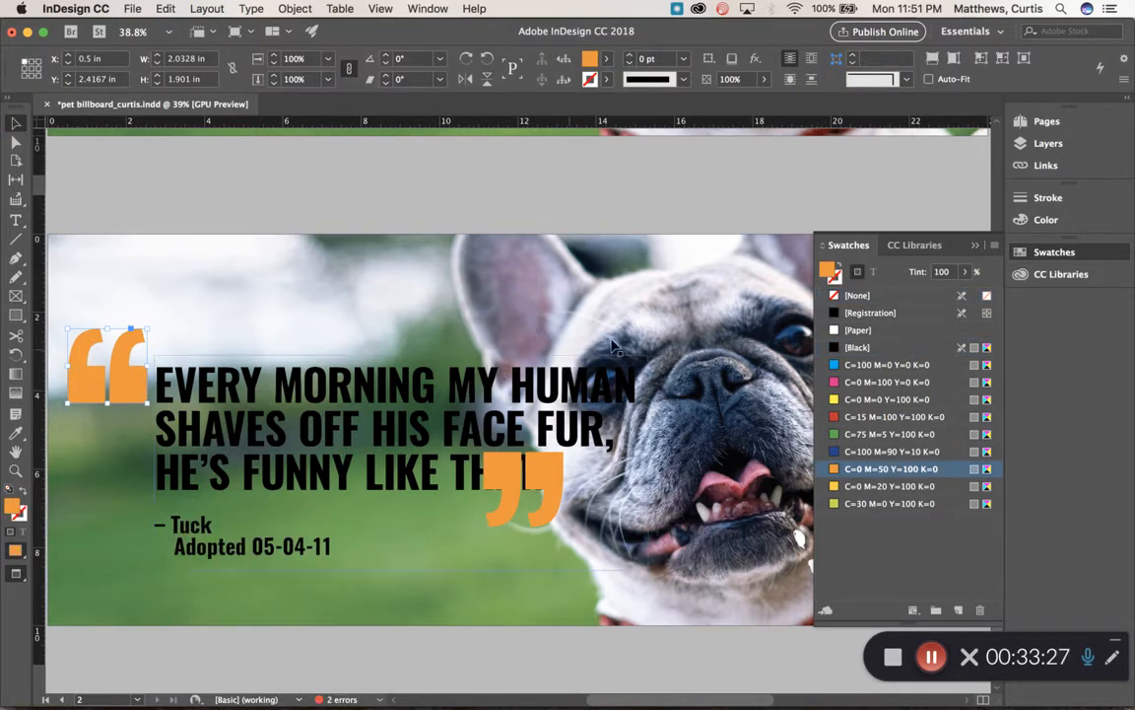
pyautogui.click(892, 504)
pyautogui.click(499, 473)
pyautogui.click(896, 505)
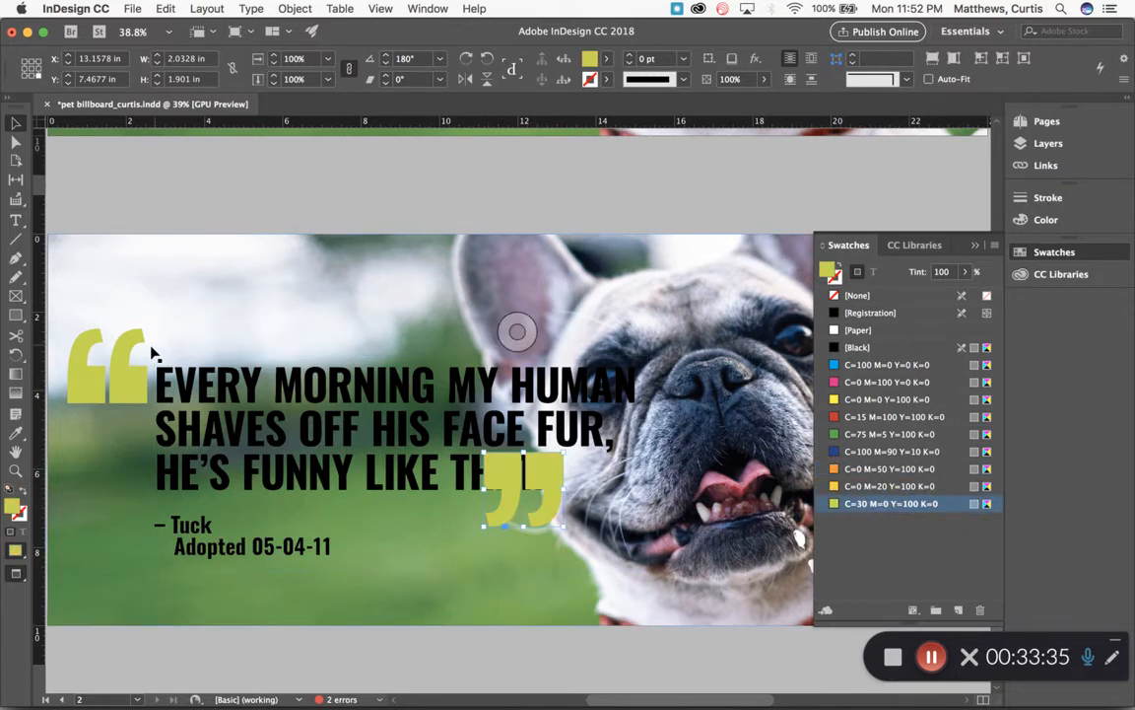
# - Apply a [Black] stroke to the opening and closing quote marks
pyautogui.click(836, 278)
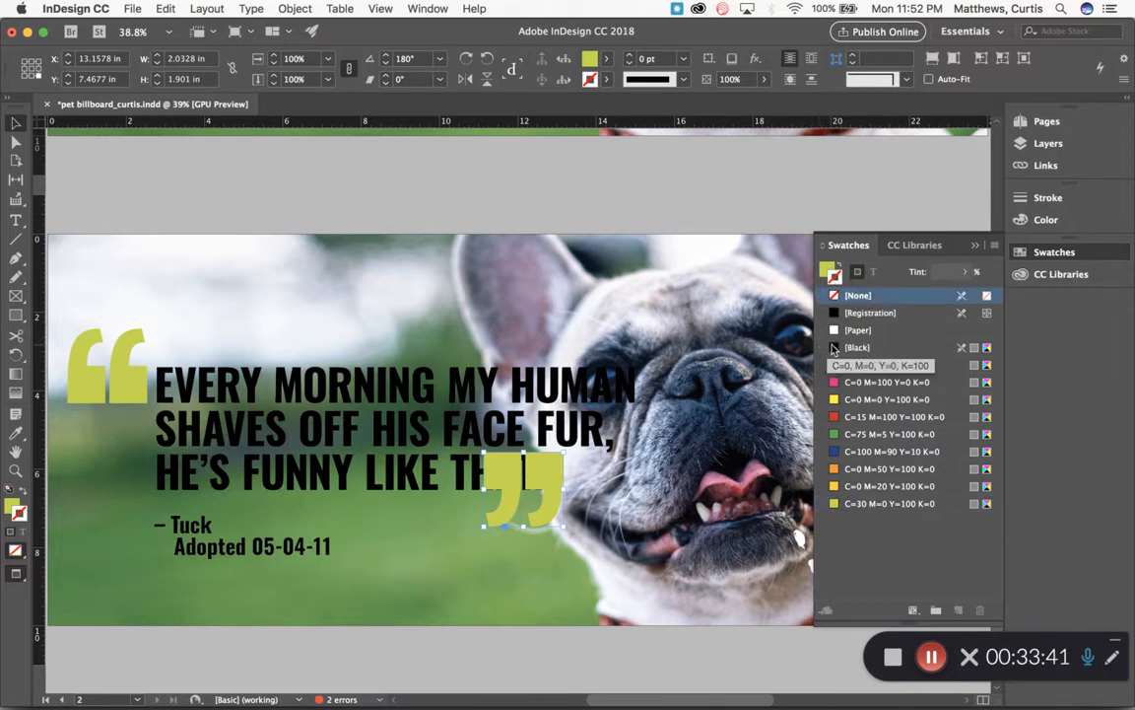
pyautogui.click(835, 348)
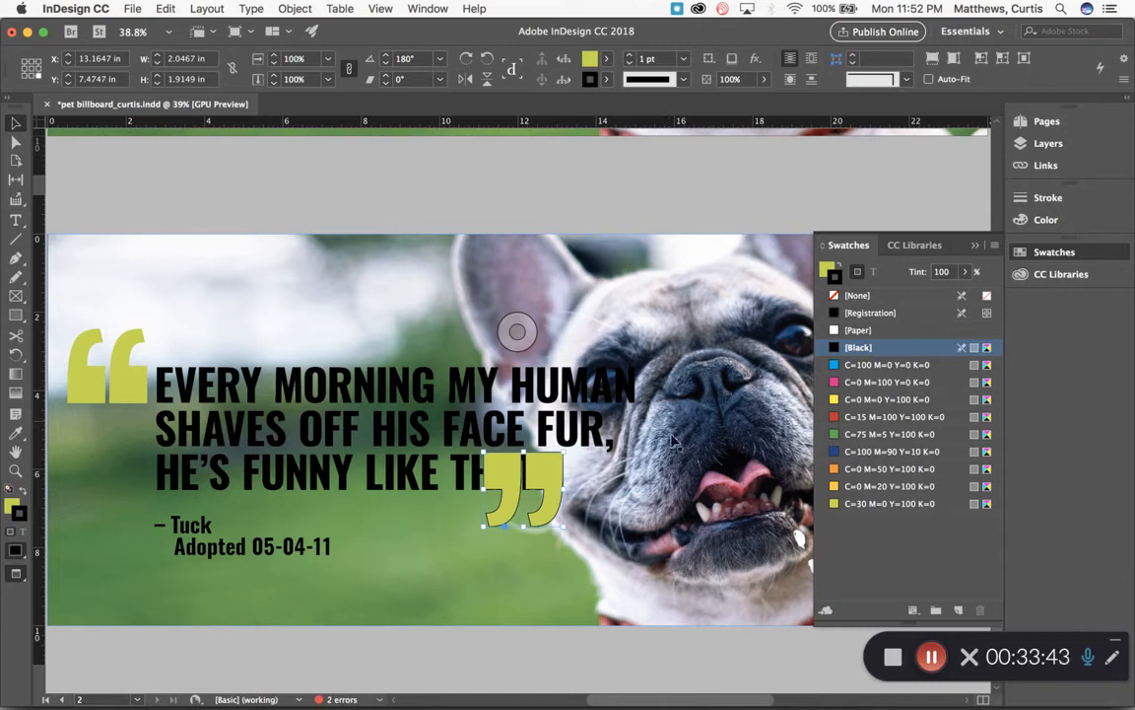
pyautogui.click(108, 357)
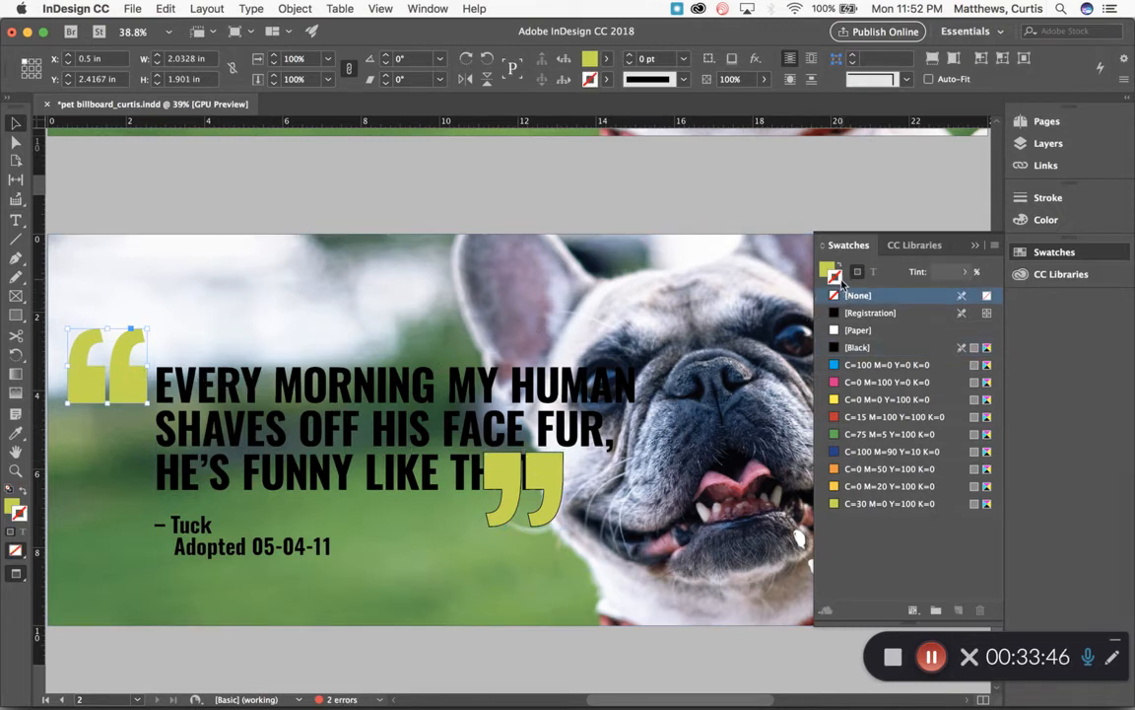
pyautogui.click(838, 347)
pyautogui.click(412, 181)
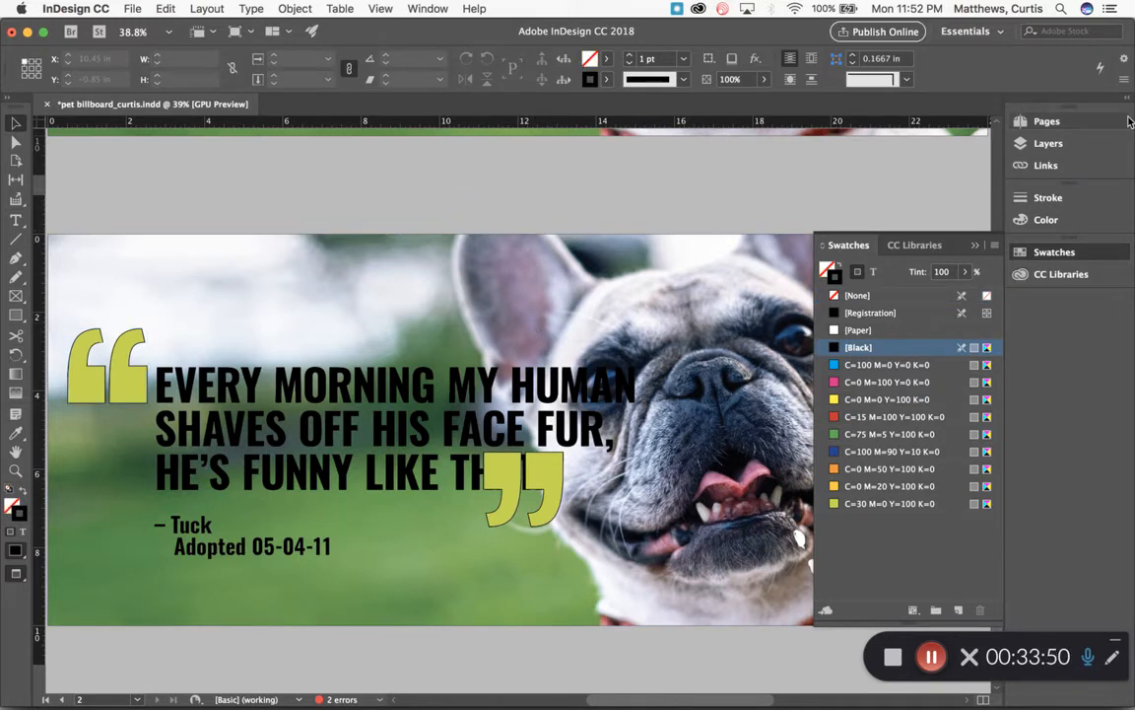
pyautogui.click(1055, 252)
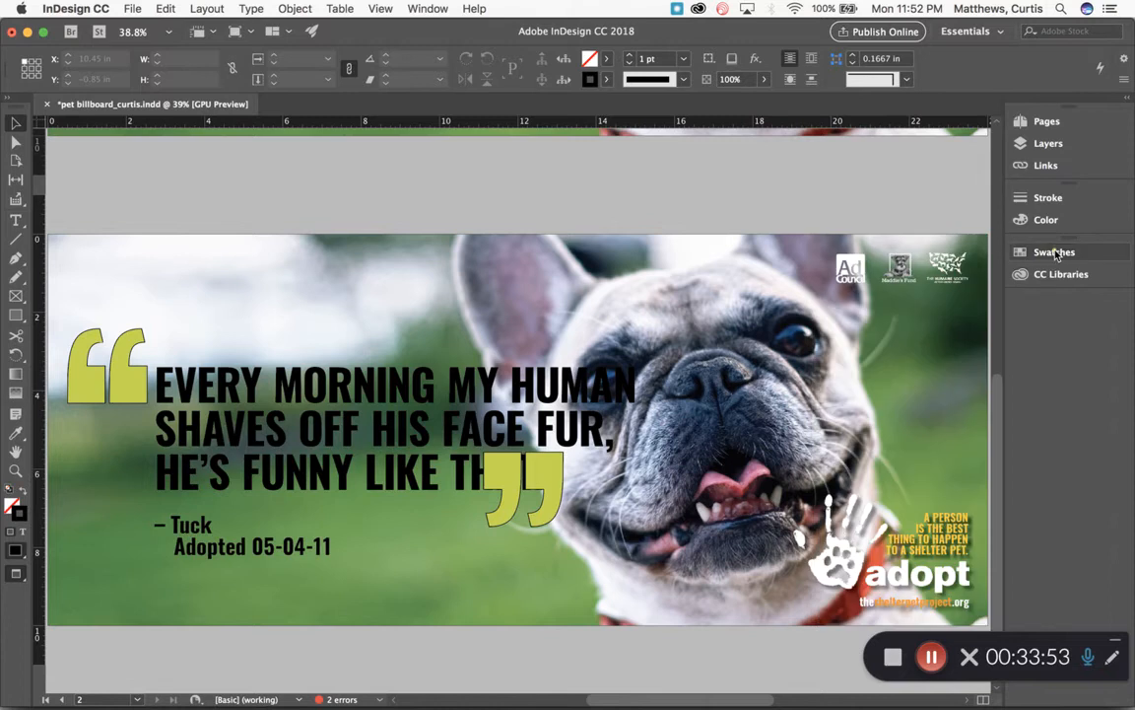
# - Replace the dog background photo on page 2 with cat-351926_1920_wide.jpg
pyautogui.click(374, 265)
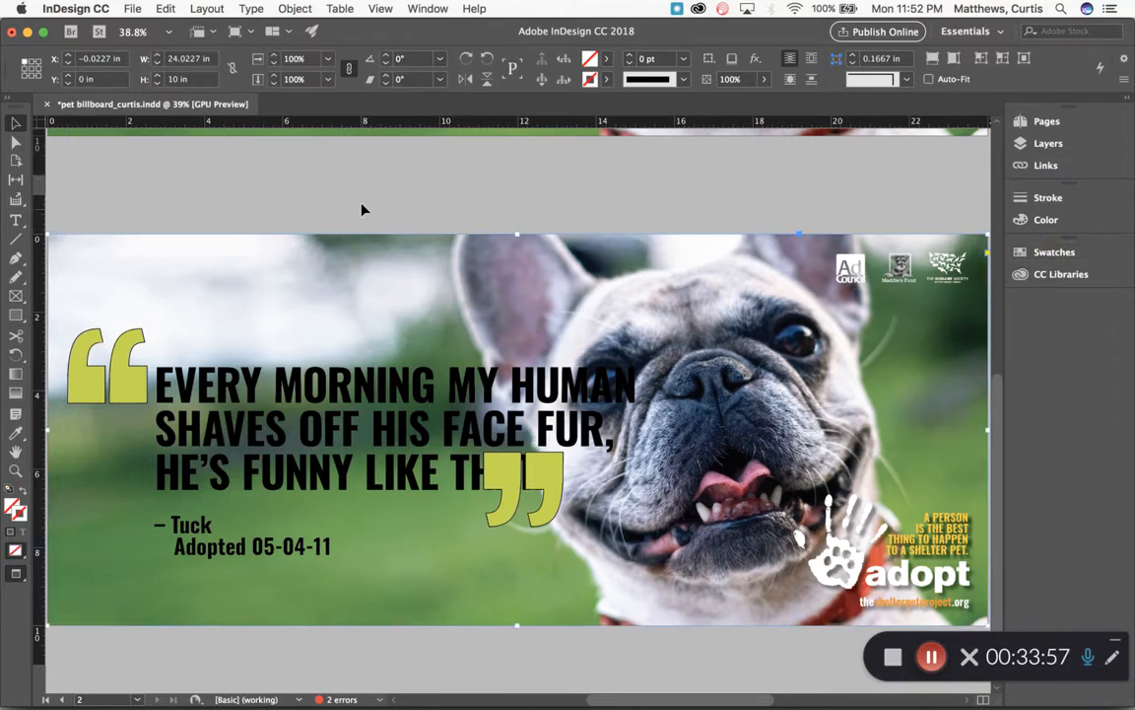
pyautogui.click(132, 9)
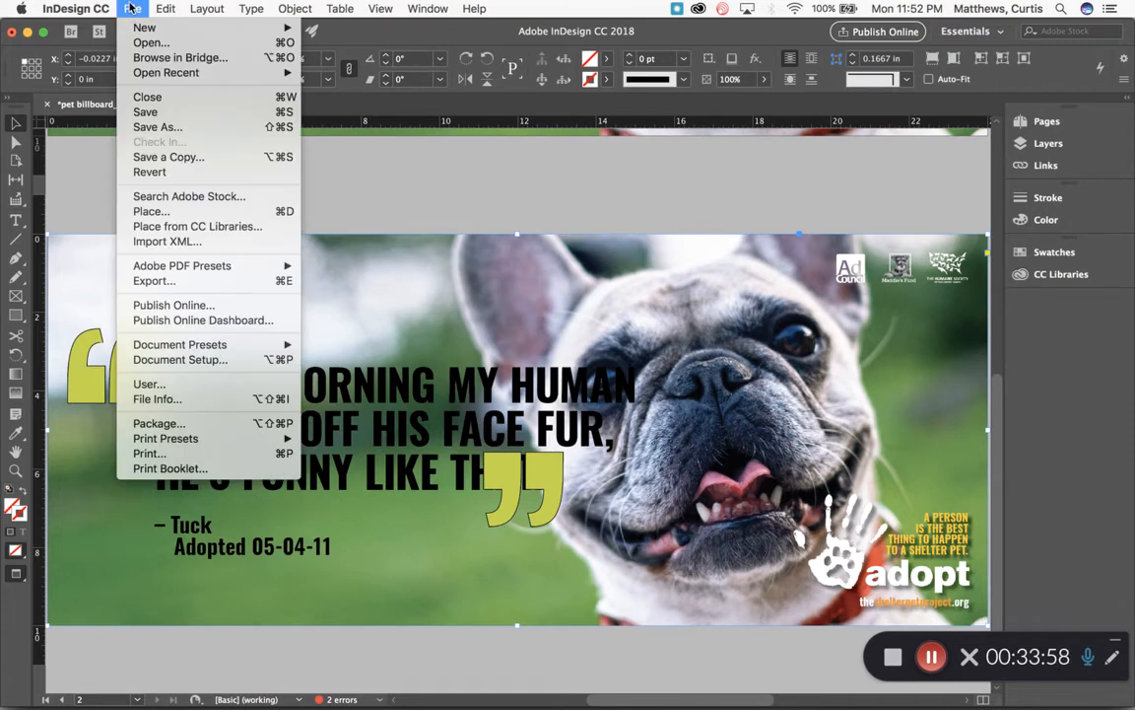
pyautogui.click(148, 211)
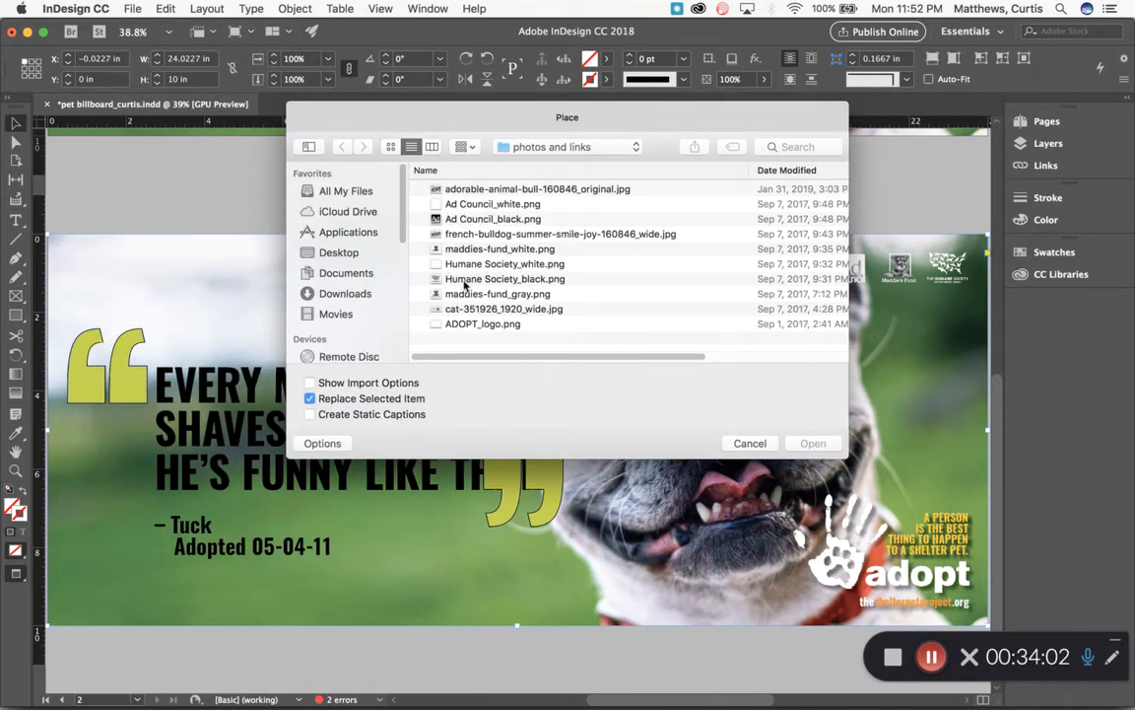
pyautogui.click(531, 310)
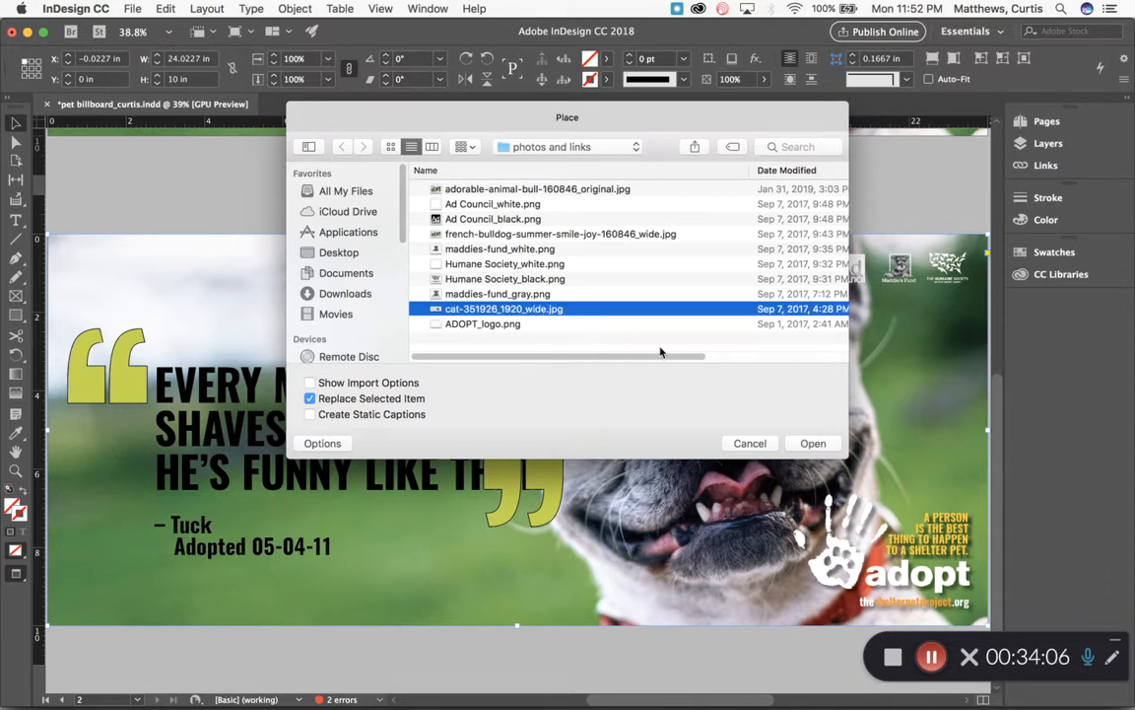
pyautogui.click(813, 444)
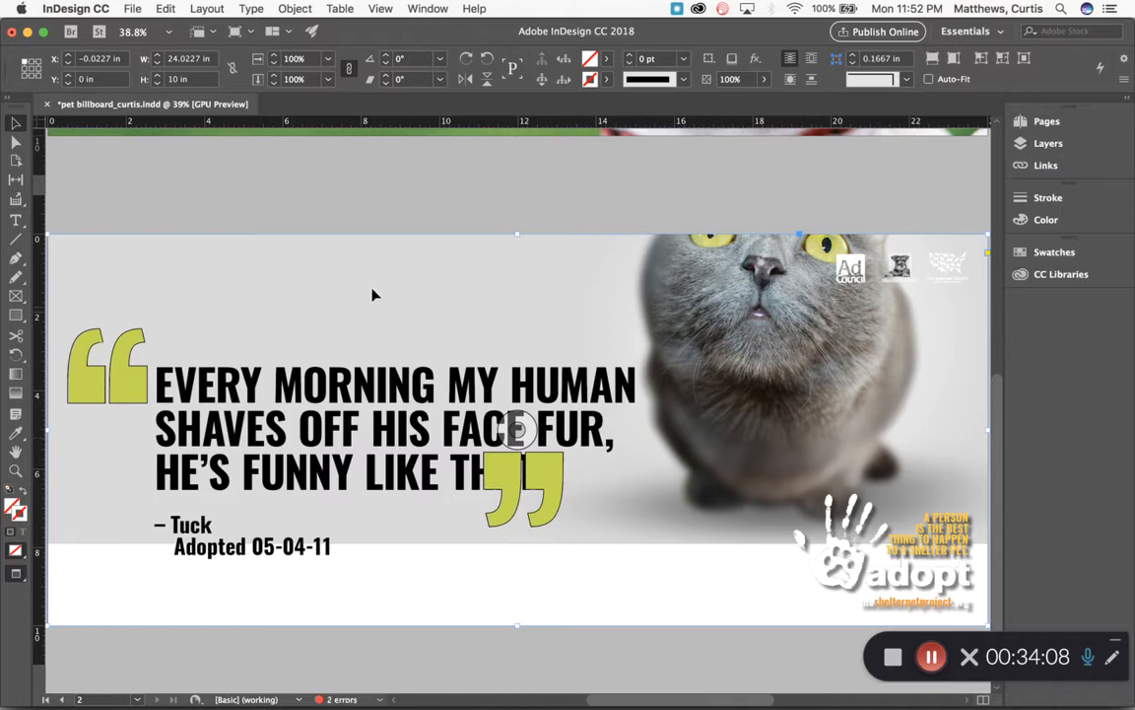
# - Move the cat photo down inside its frame to about X -2.55 in, Y -0.2 in so it fills the billboard
pyautogui.click(16, 142)
pyautogui.click(246, 184)
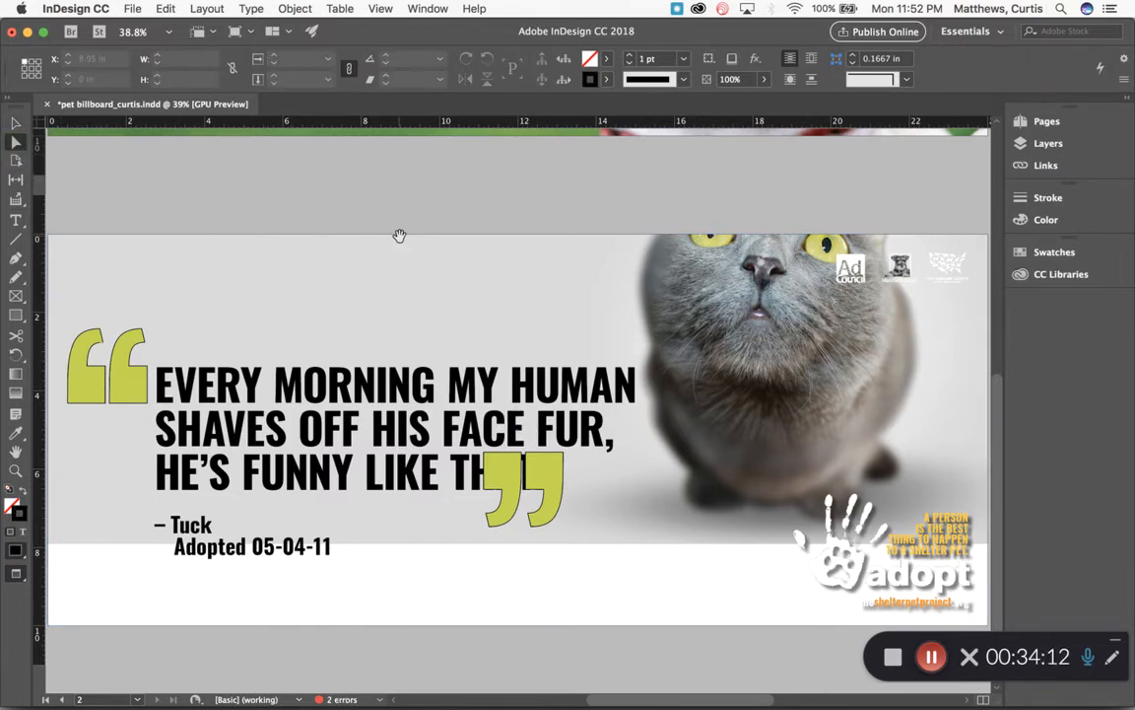
pyautogui.click(435, 290)
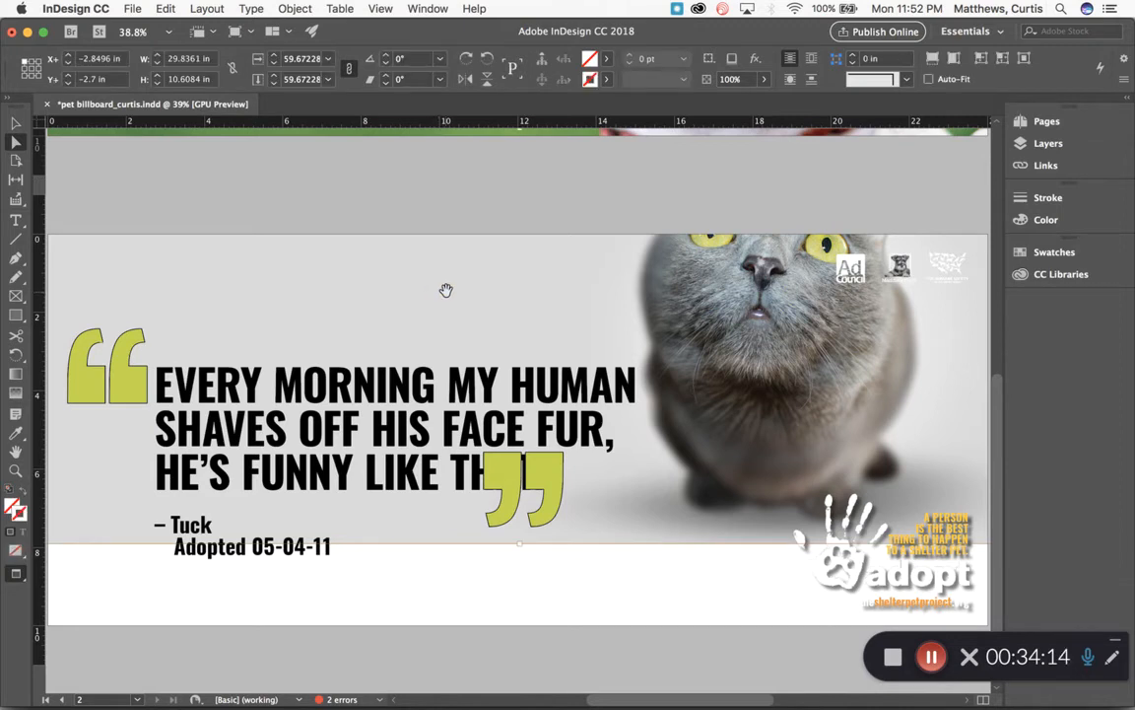
pyautogui.moveTo(446, 289); pyautogui.dragTo(460, 397)
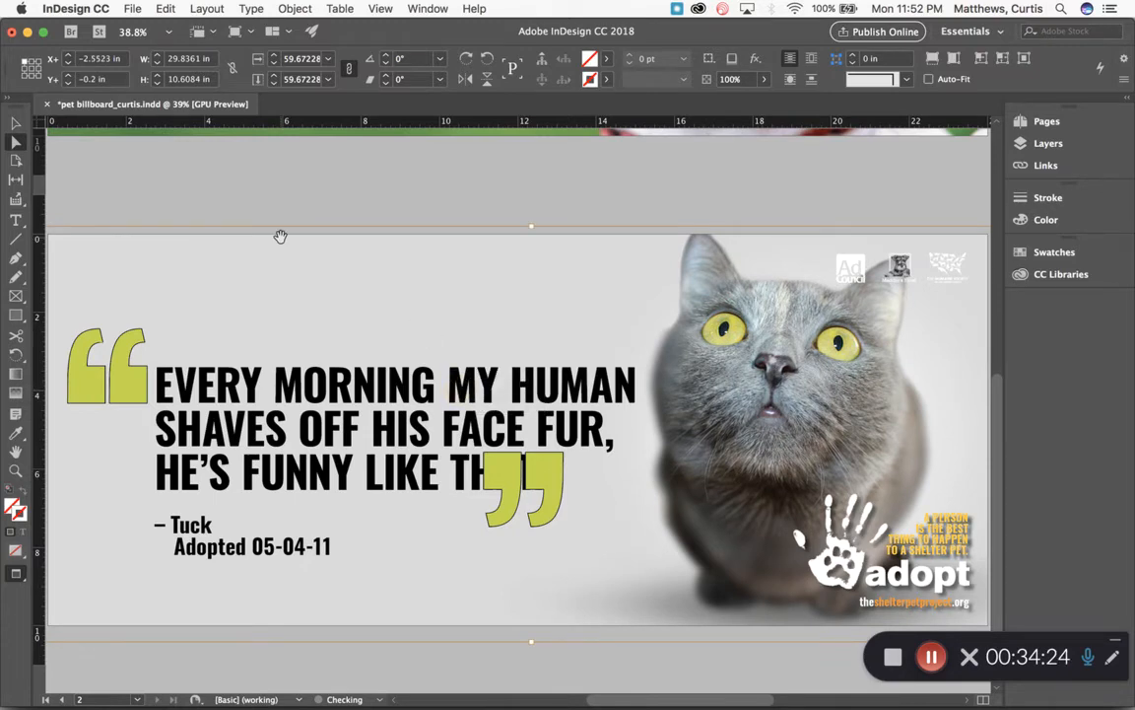
# - Compare the cat's placement with the sample PDF and shift the photo inside its frame to about X -2.53 in, Y 0 in
pyautogui.press('super+Tab')
pyautogui.press('super+Tab')
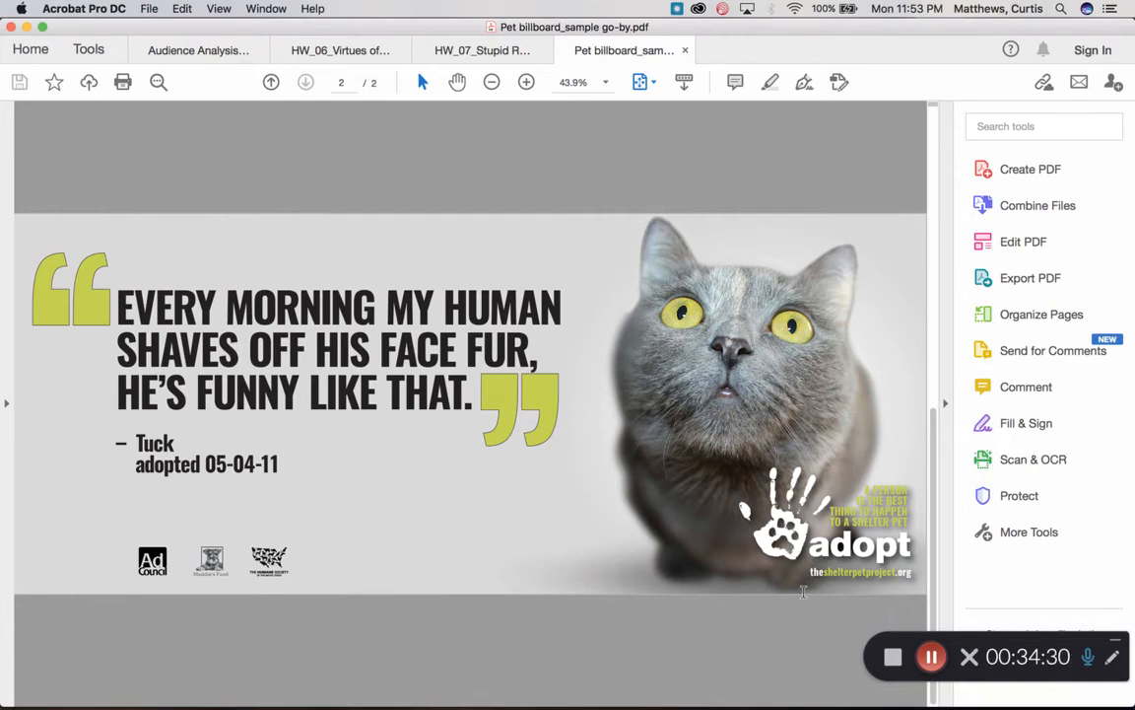
pyautogui.press('super+Tab')
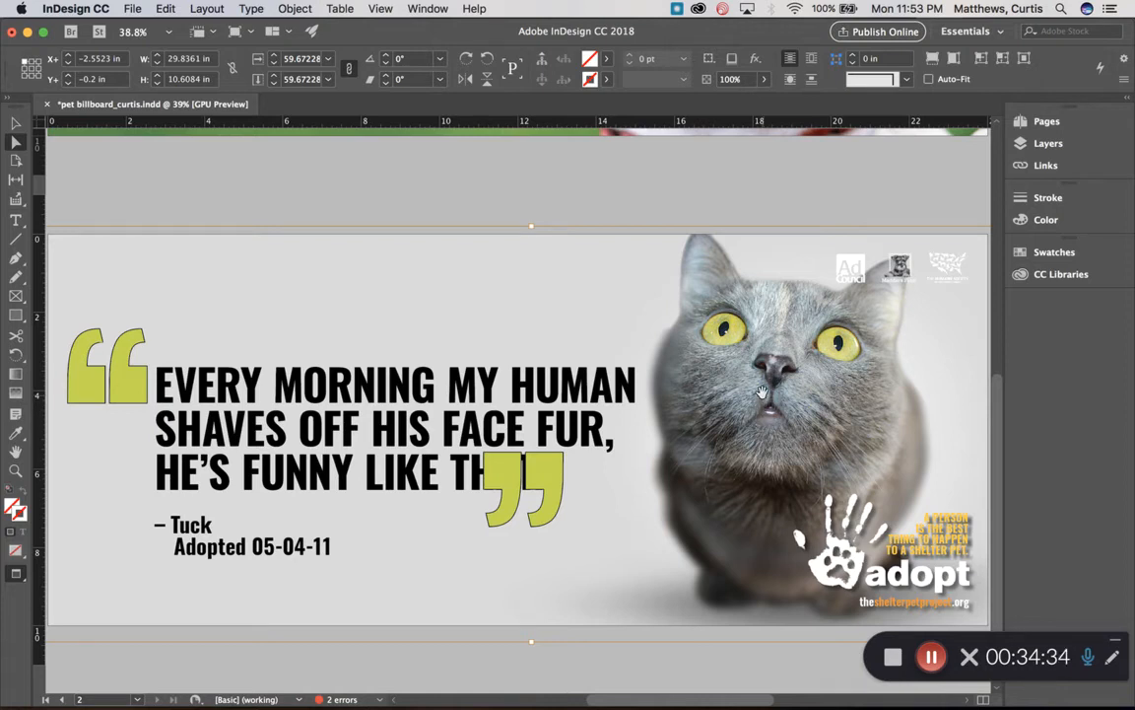
pyautogui.moveTo(758, 384); pyautogui.dragTo(760, 397)
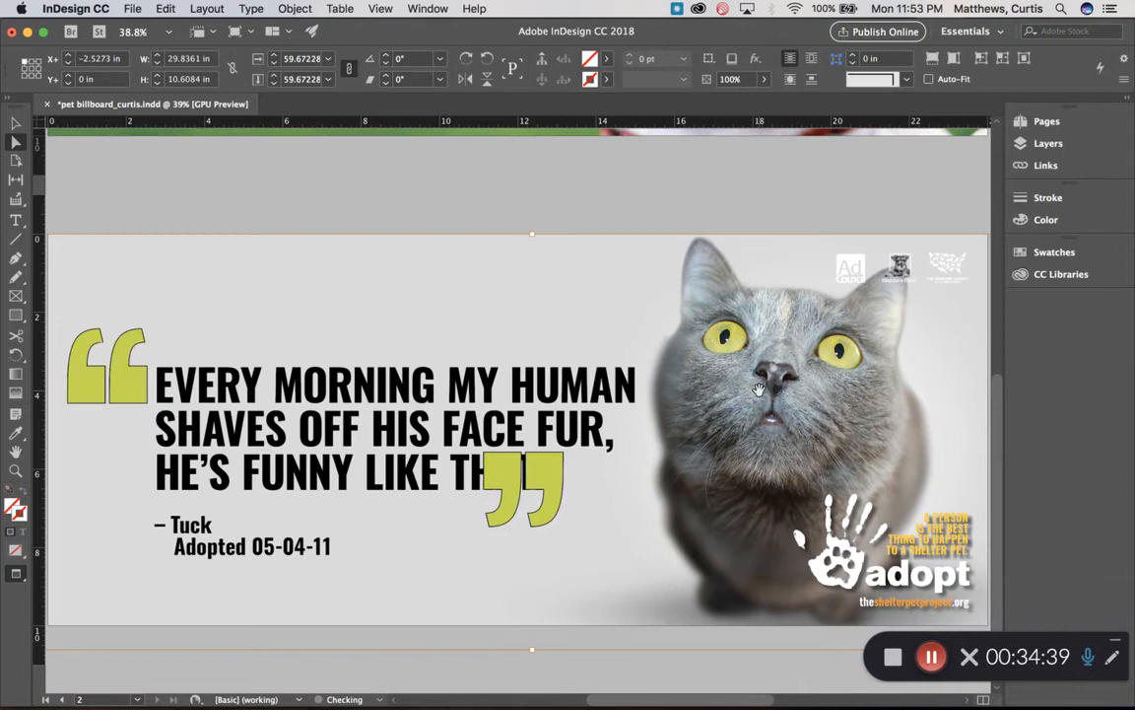
pyautogui.click(16, 122)
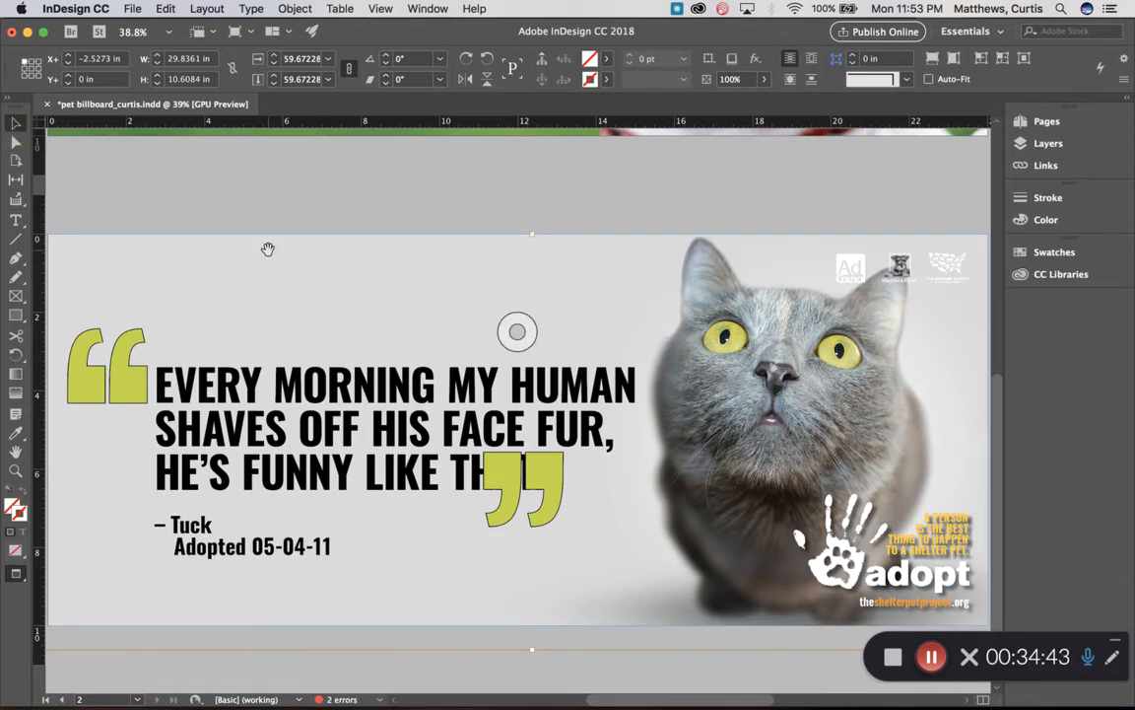
pyautogui.click(666, 196)
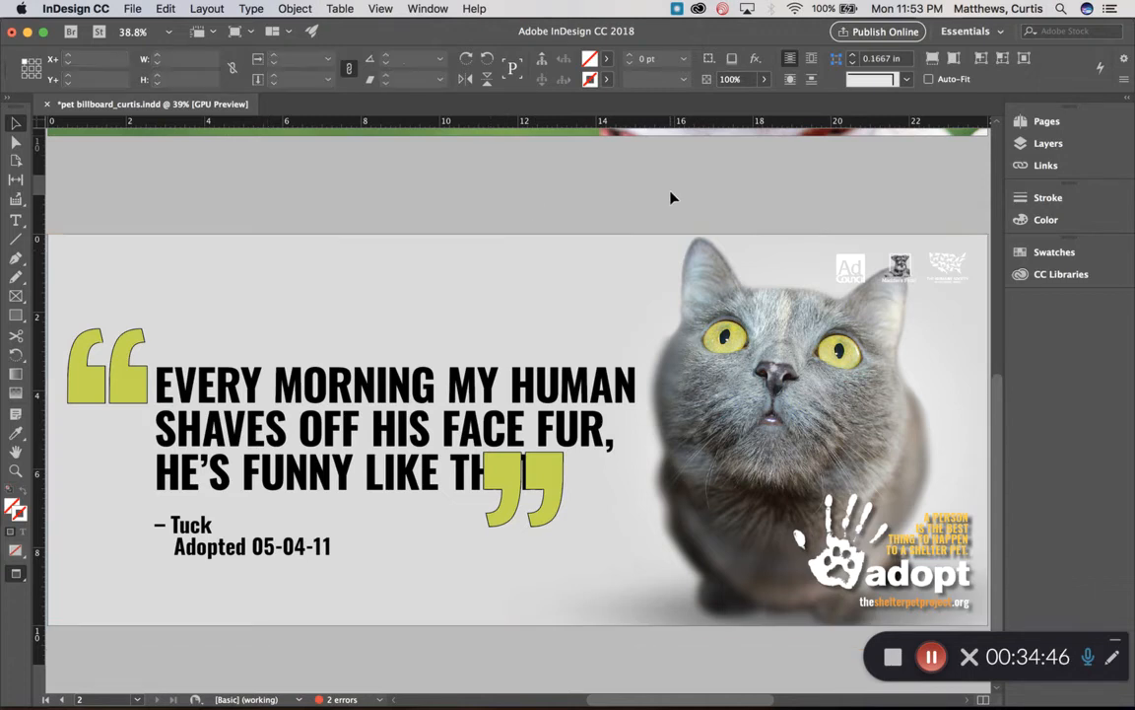
# - Colour the tagline above the adopt logo with the green swatch C=30 M=0 Y=100 K=0
pyautogui.click(16, 220)
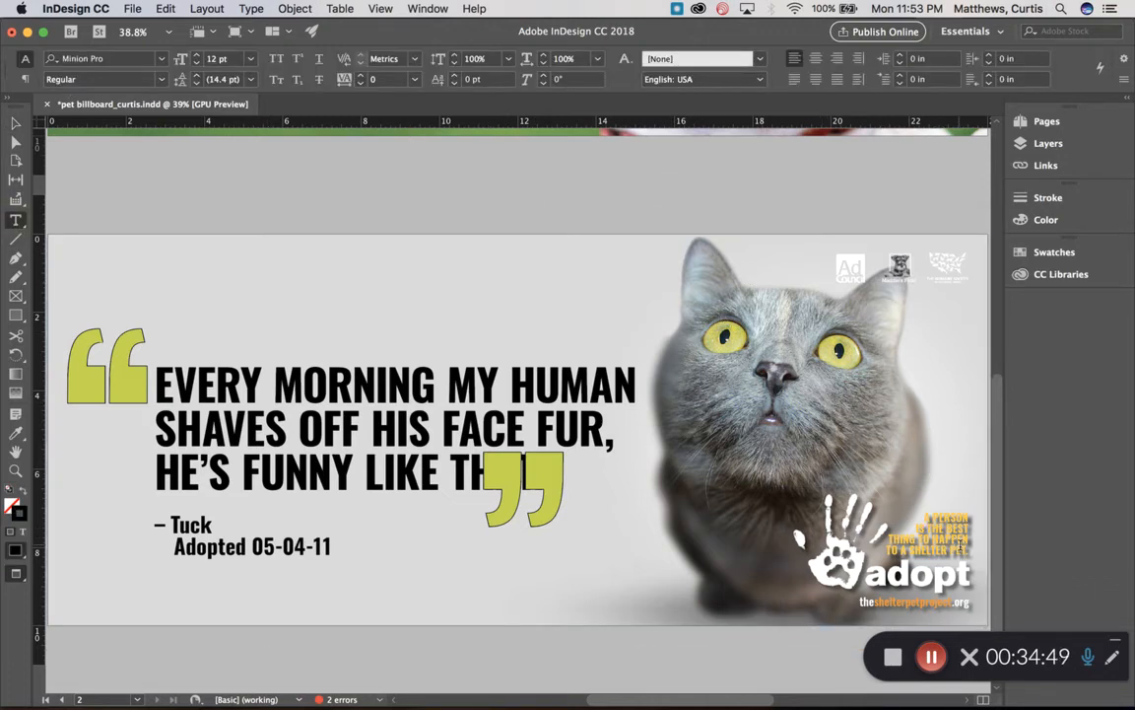
pyautogui.click(970, 544)
pyautogui.press('super+a')
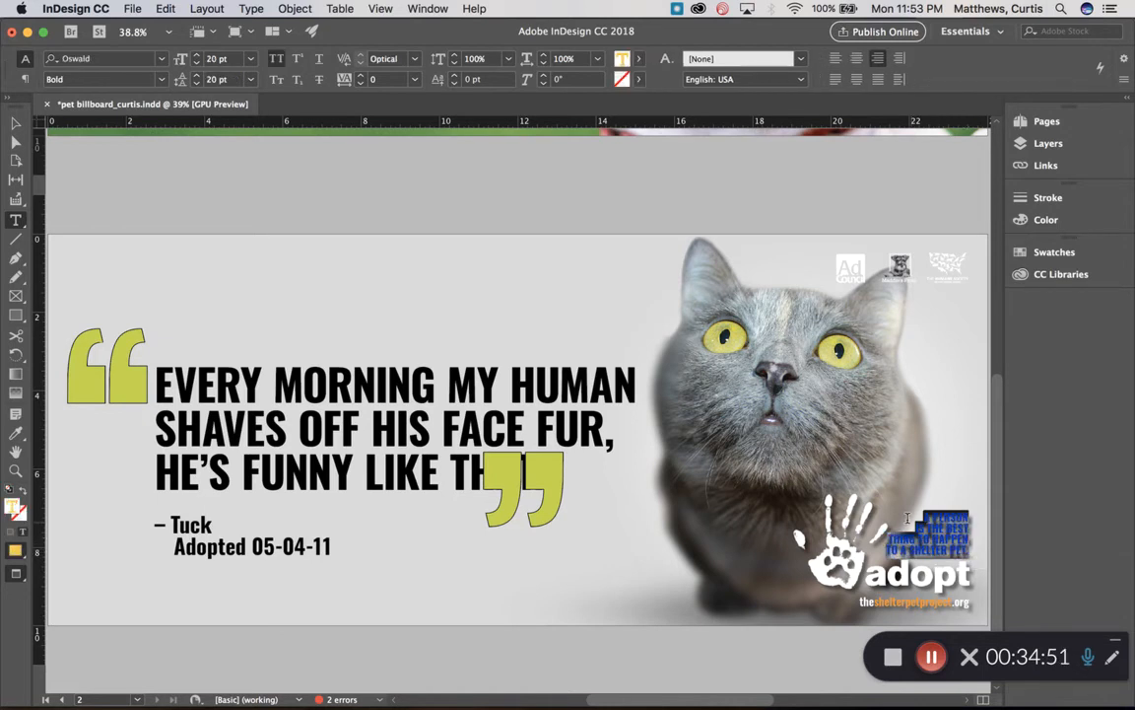
pyautogui.click(1051, 252)
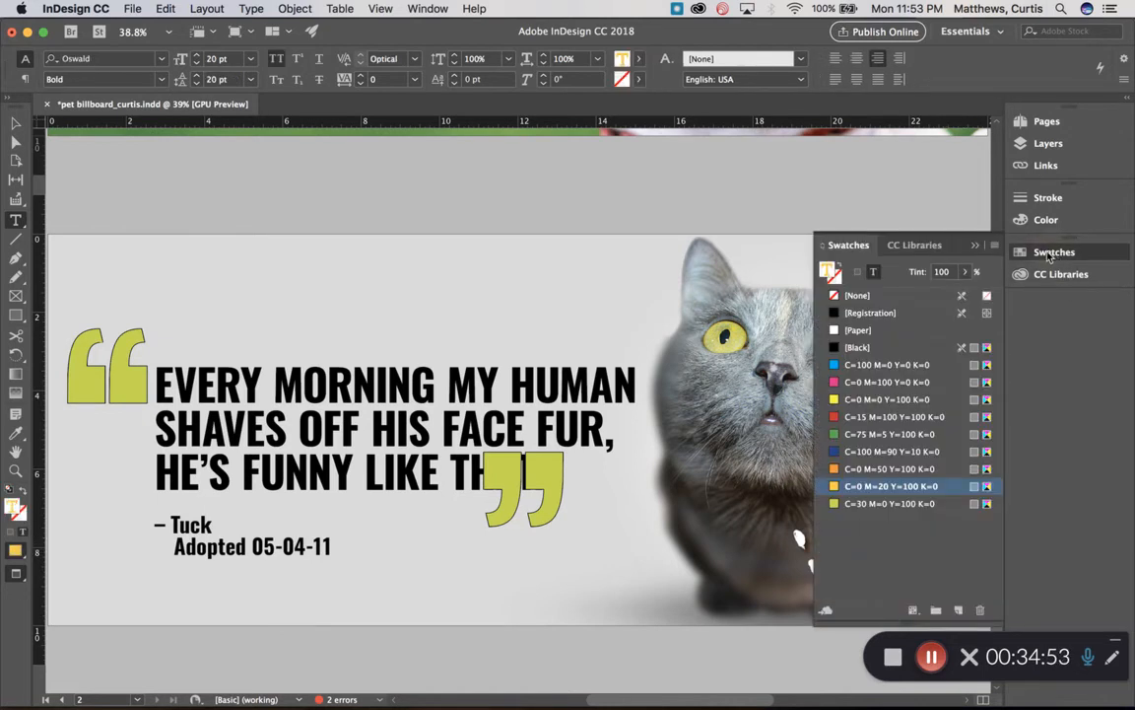
pyautogui.moveTo(846, 247); pyautogui.dragTo(444, 201)
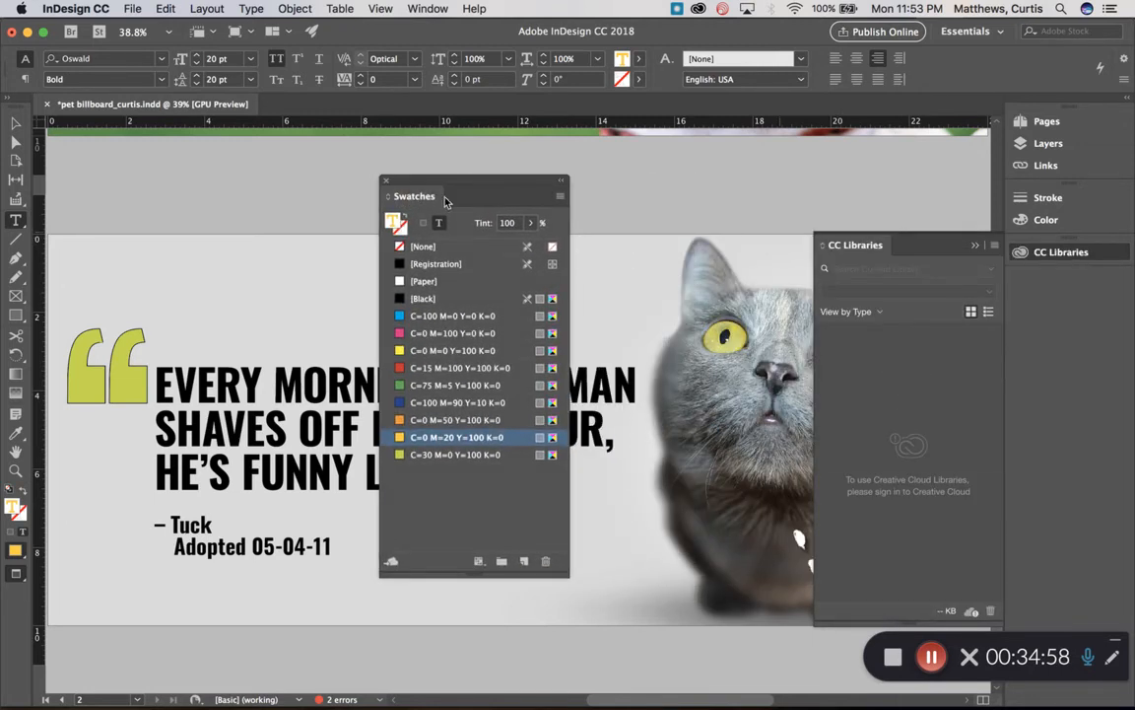
pyautogui.click(976, 247)
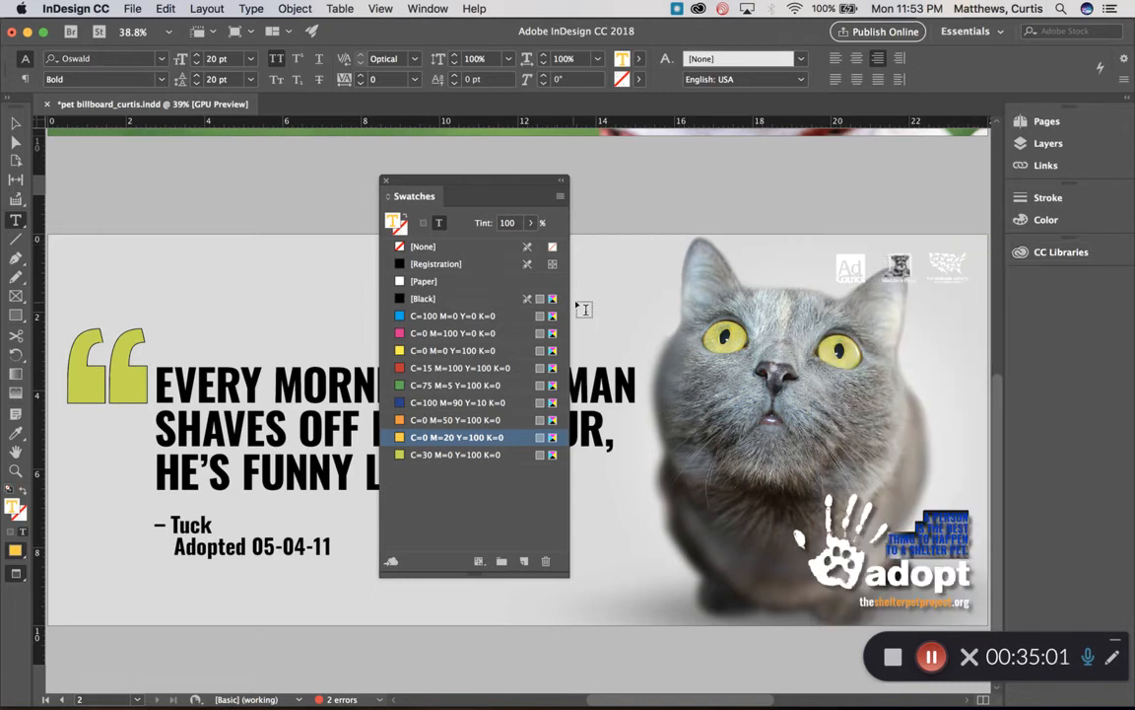
pyautogui.click(434, 455)
# - Colour "shelterpetproject" in the web address with C=30 M=0 Y=100 K=0, deselect the text and close the swatches
pyautogui.moveTo(953, 601); pyautogui.dragTo(876, 596)
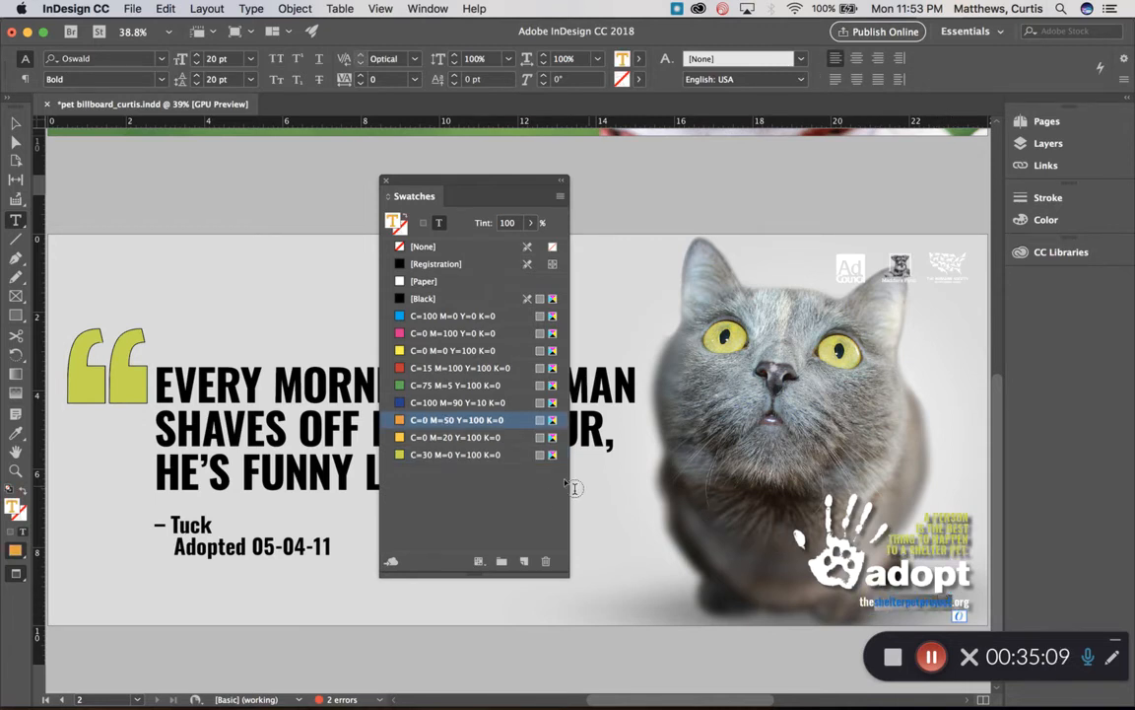
pyautogui.click(460, 455)
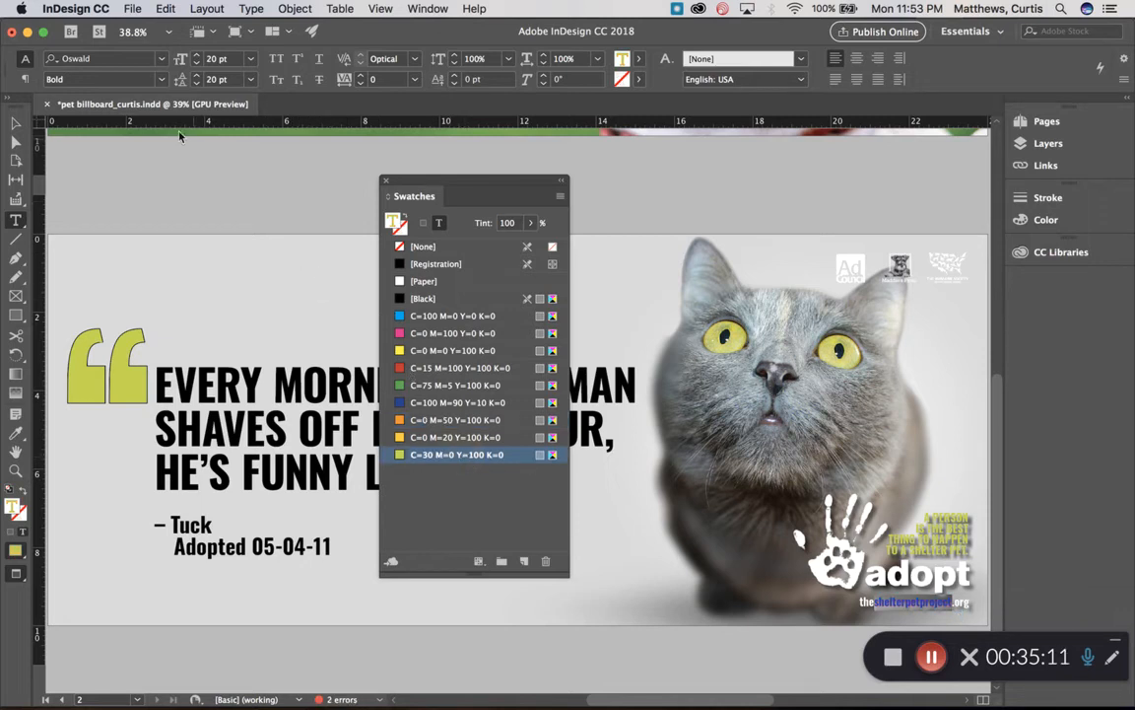
pyautogui.click(16, 122)
pyautogui.click(226, 194)
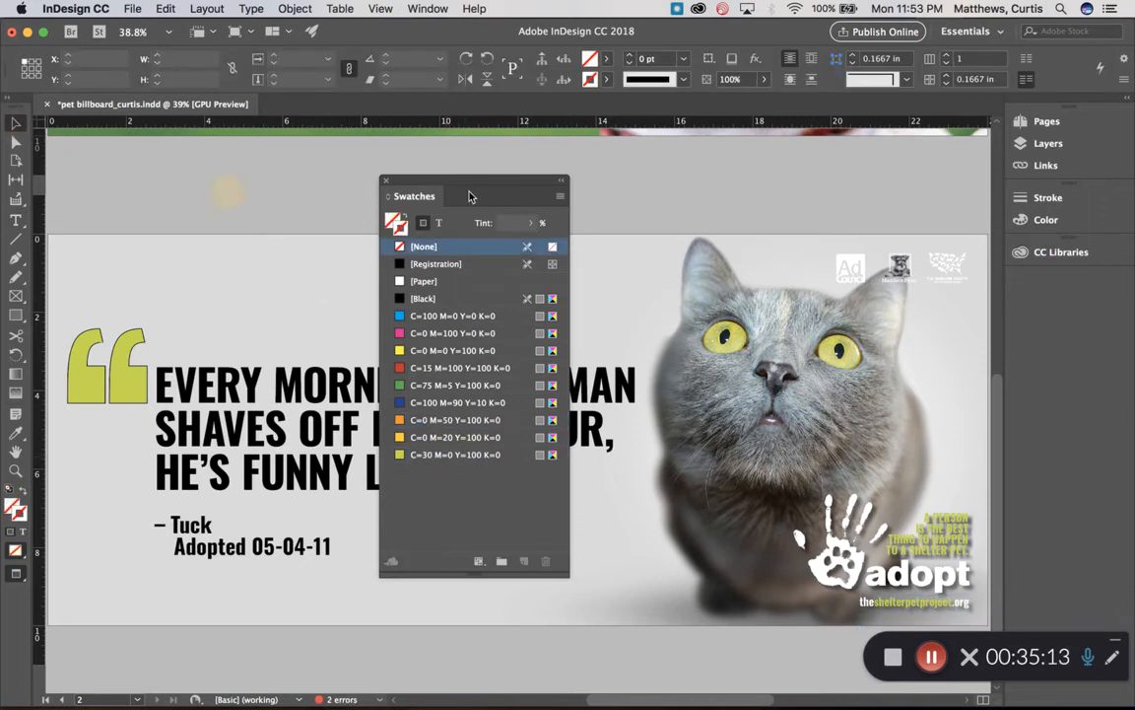
pyautogui.press('d')
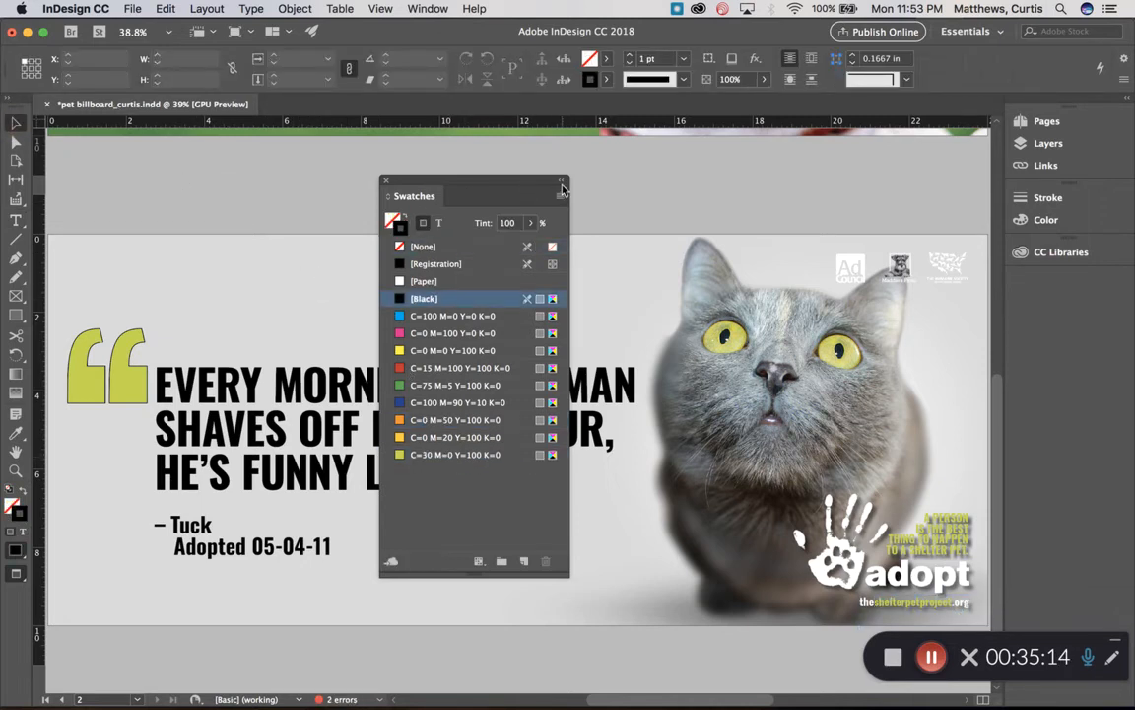
pyautogui.click(385, 182)
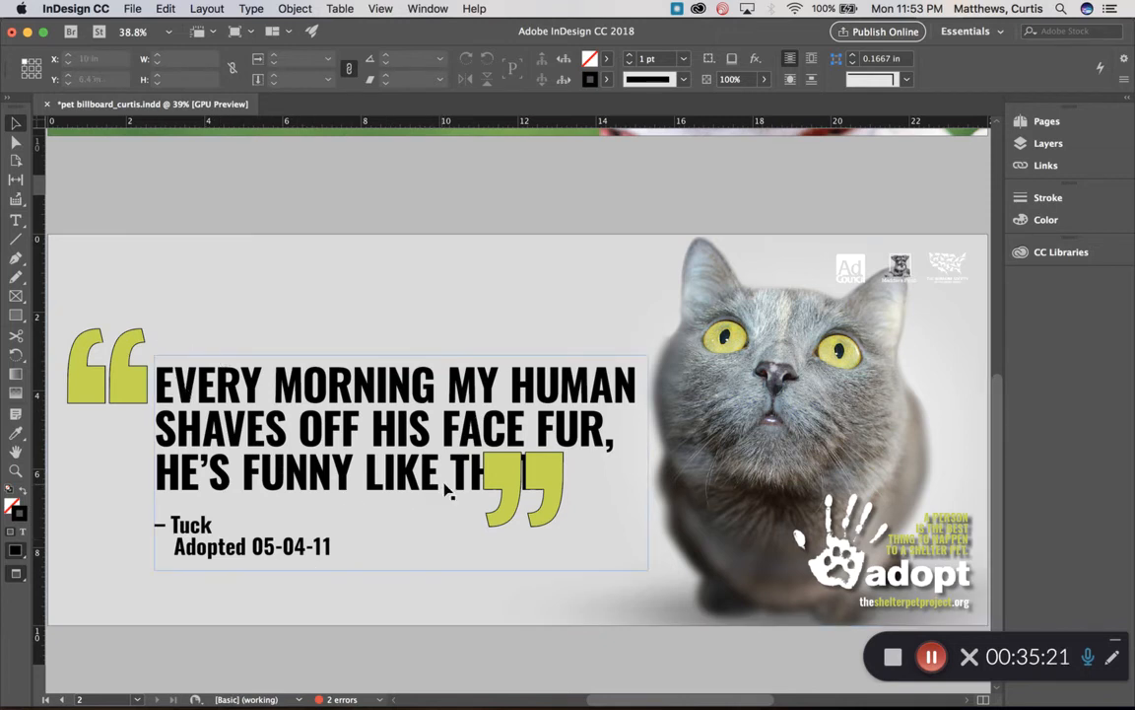
# - Move the closing quote marks just after "THAT." to about X 14.875 in, Y 7.5 in
pyautogui.click(500, 477)
pyautogui.moveTo(501, 477); pyautogui.dragTo(566, 479)
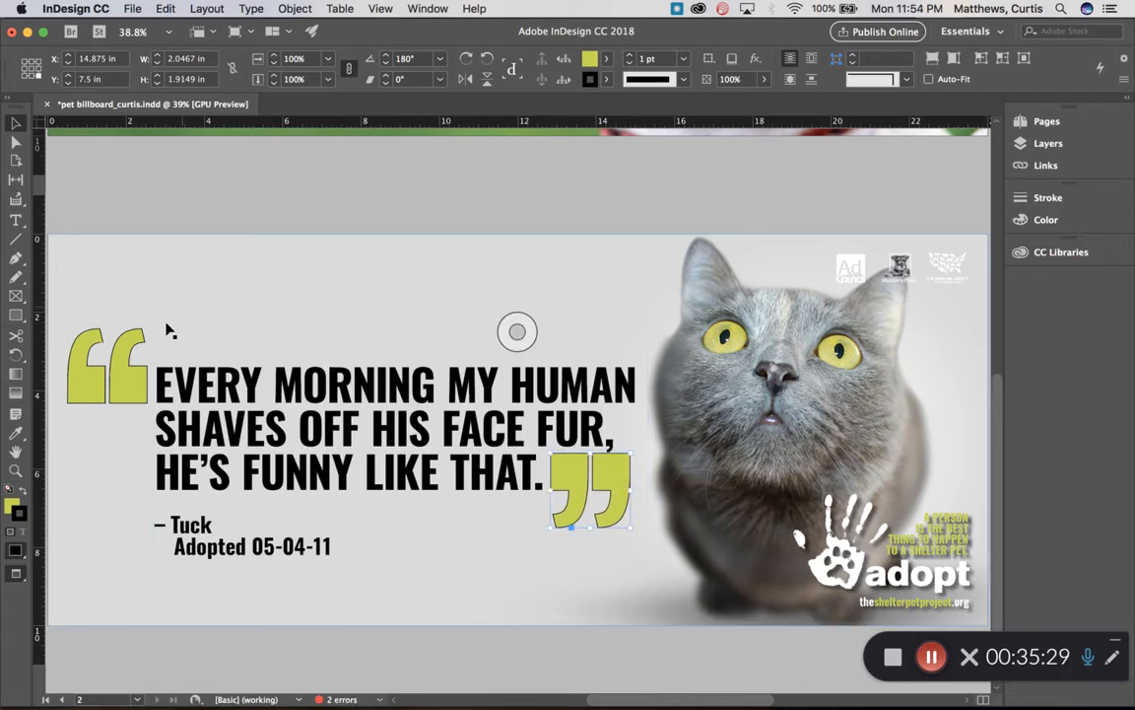
# - Select both quotation marks together with the headline text frame and group them
pyautogui.keyDown('shift'); pyautogui.click(131, 387); pyautogui.keyUp('shift')
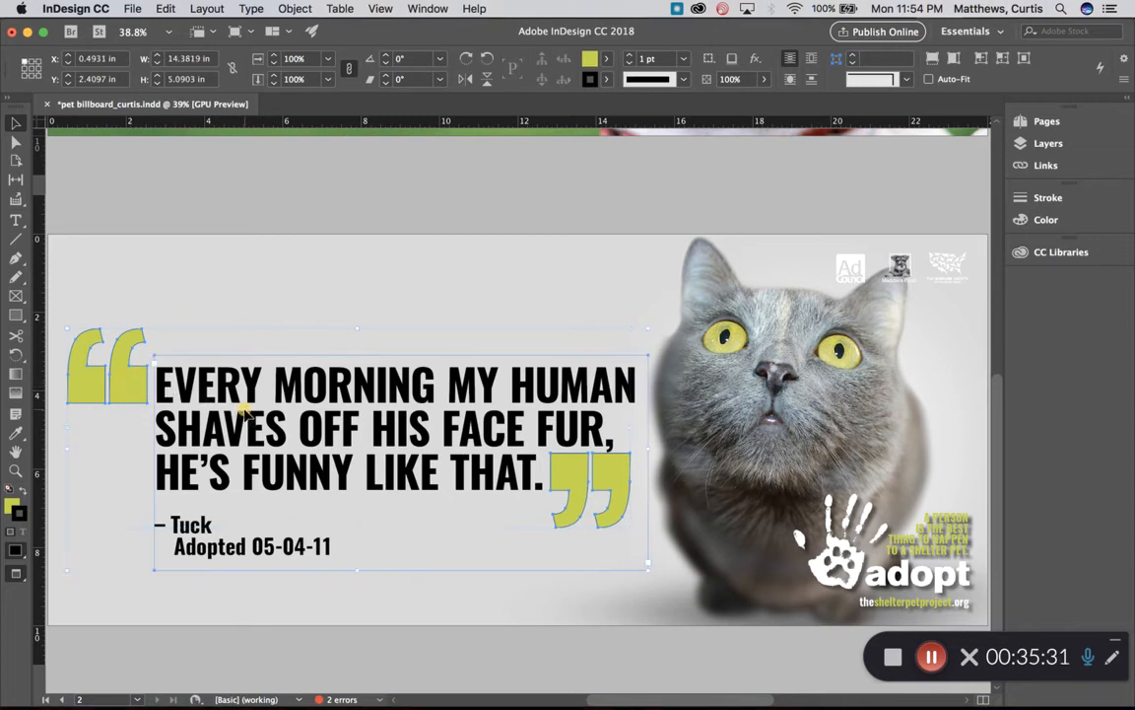
pyautogui.keyDown('shift'); pyautogui.click(244, 412); pyautogui.keyUp('shift')
pyautogui.click(299, 8)
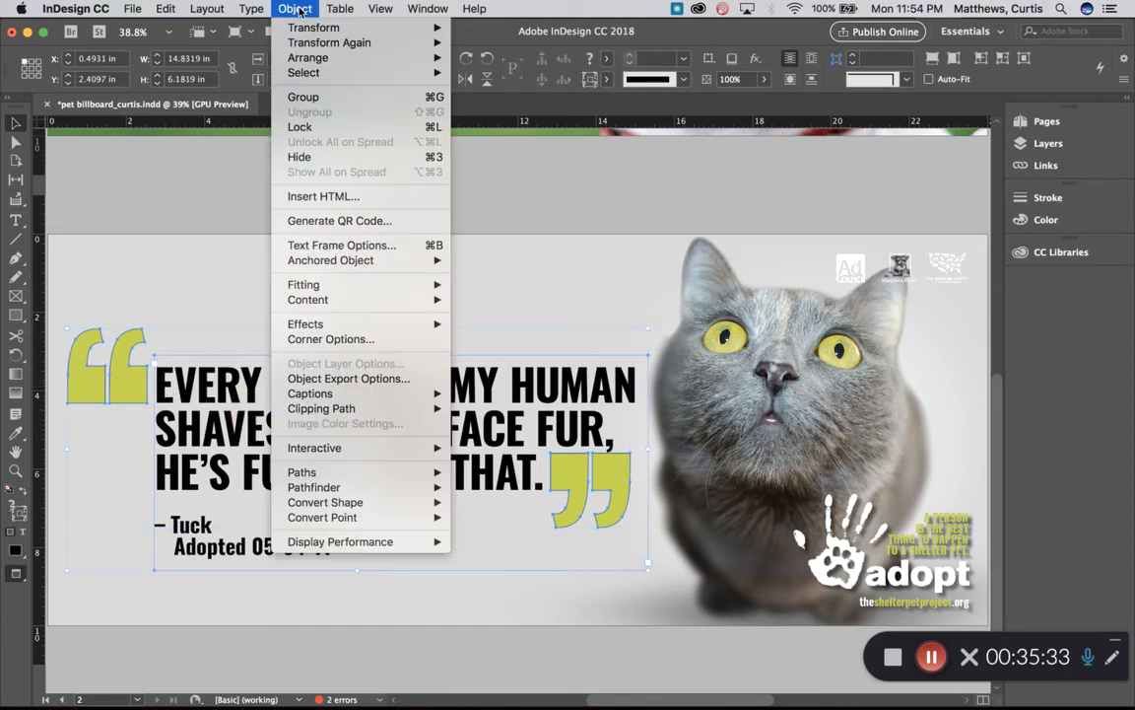
pyautogui.click(320, 95)
# - Check the quote's placement against the sample PDF and move the grouped quote up to about Y 1.175 in, leaving it deselected
pyautogui.press('super+Tab')
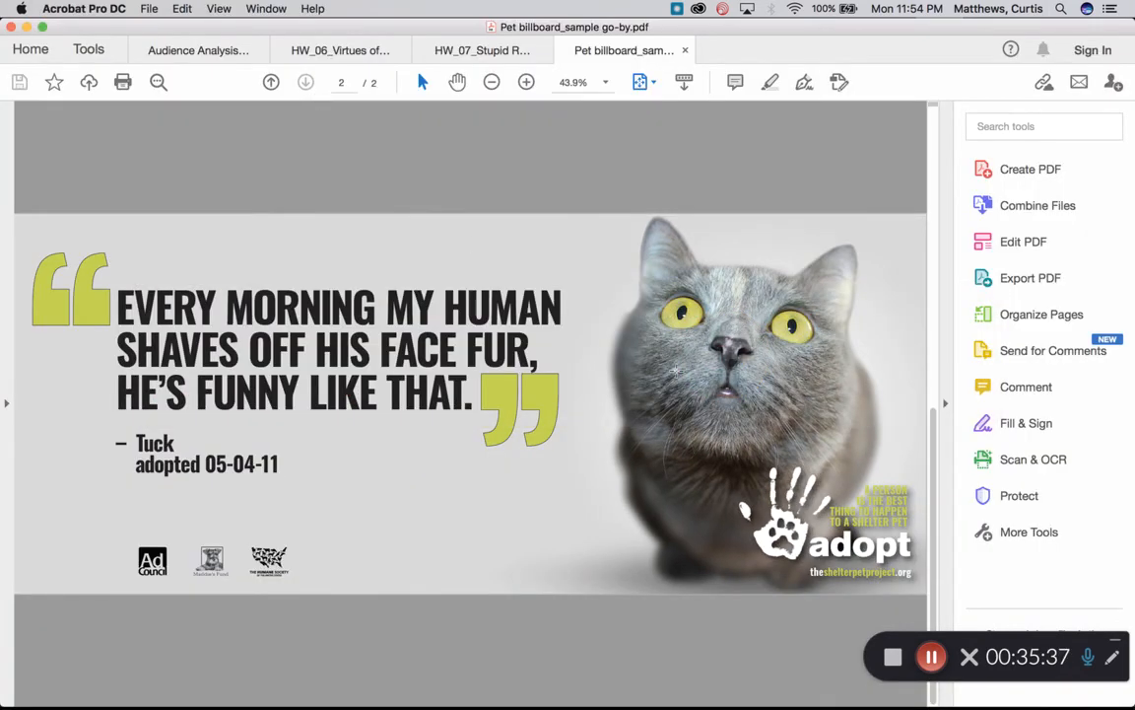
pyautogui.press('super+Tab')
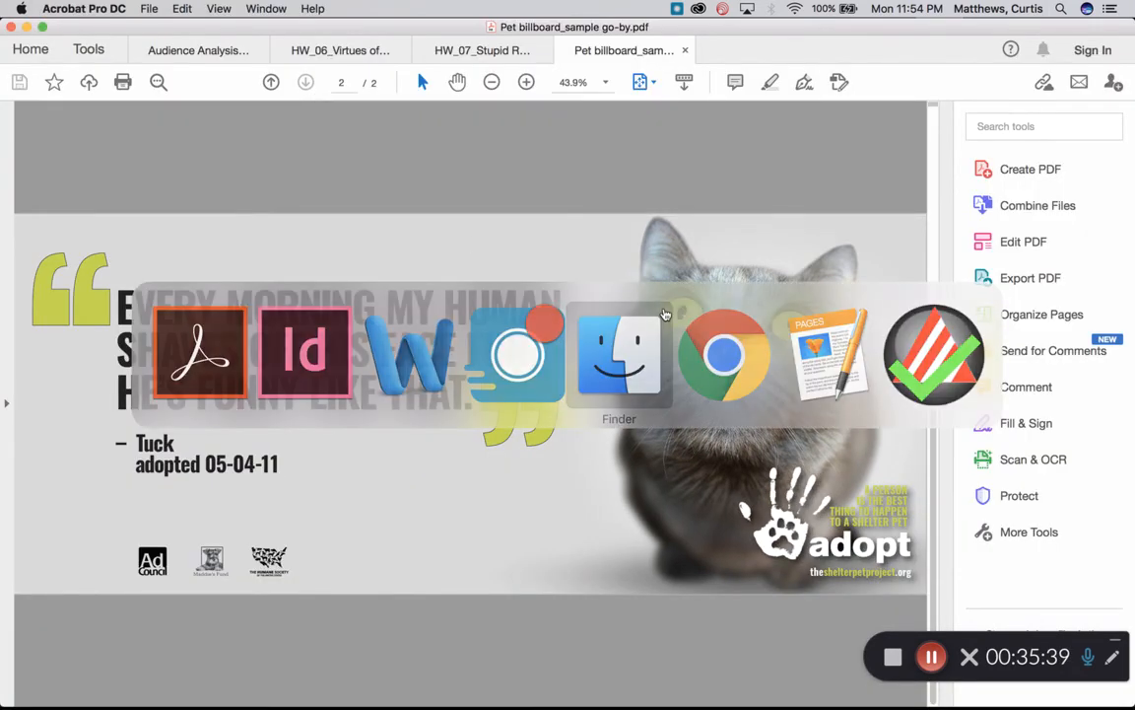
pyautogui.press('super+Tab')
pyautogui.press('super+Tab')
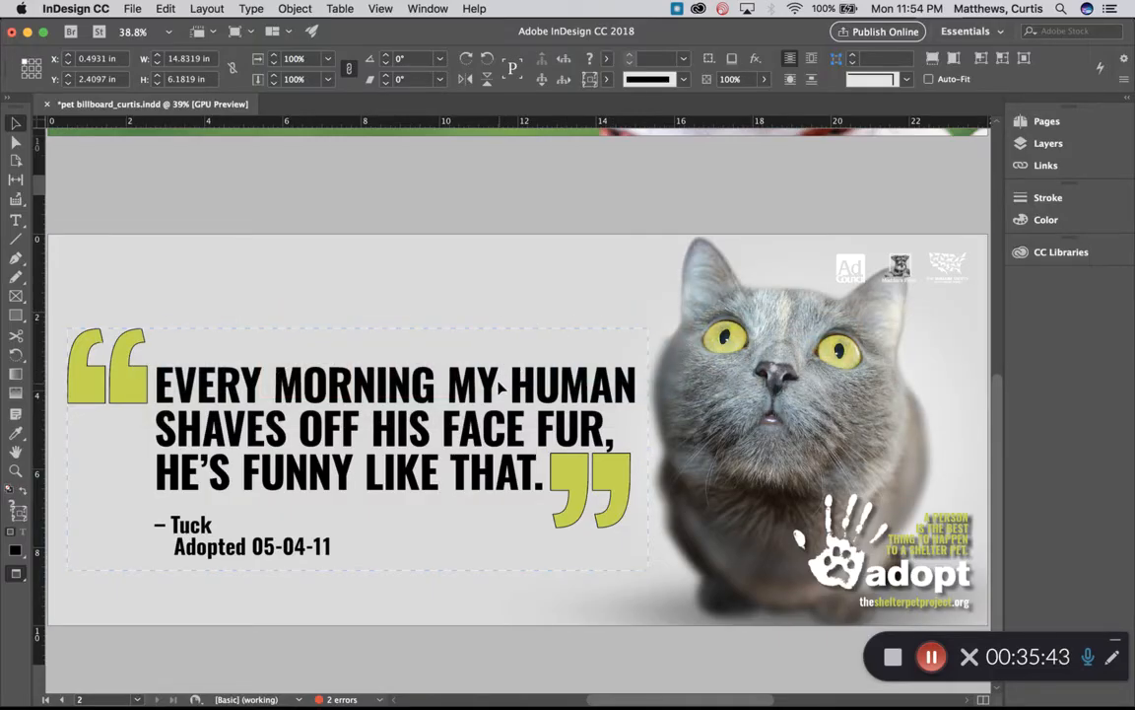
pyautogui.moveTo(501, 390); pyautogui.dragTo(496, 343)
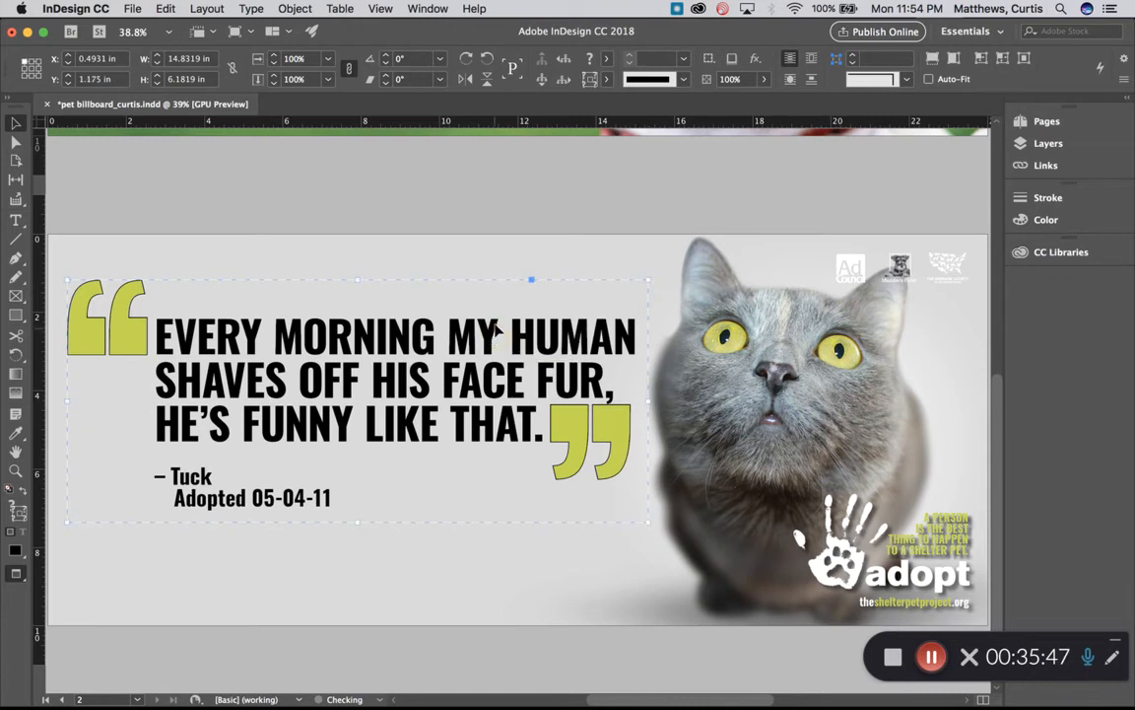
pyautogui.click(453, 198)
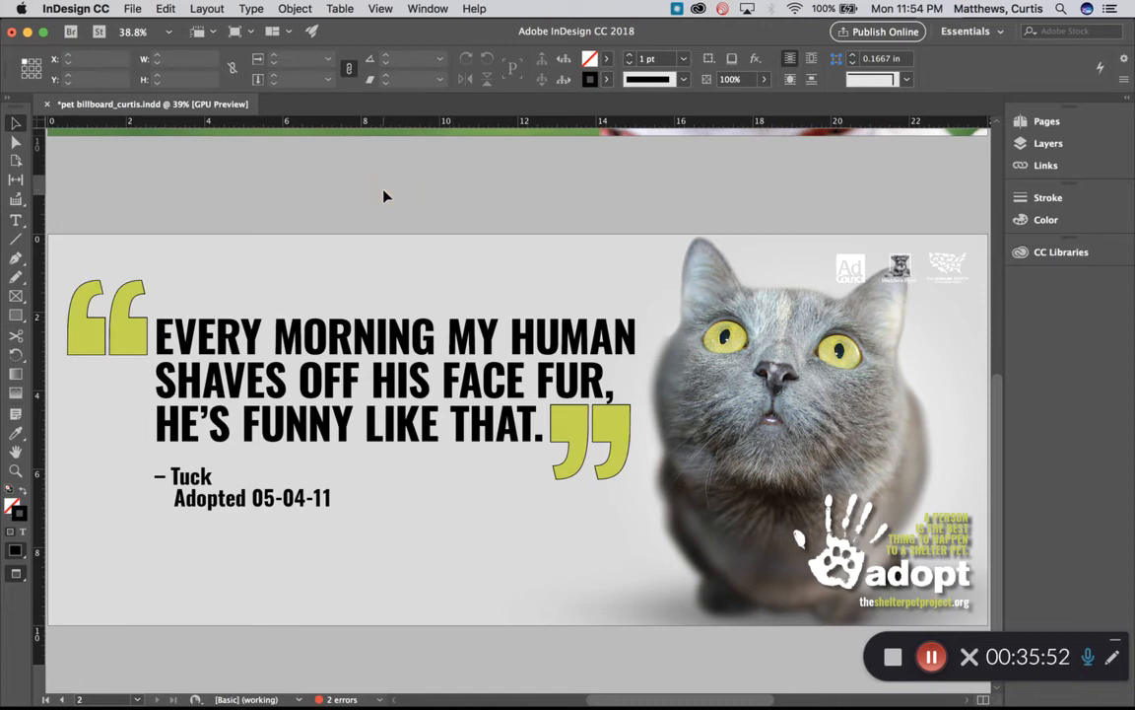
# - Show the frames and guides, and move the three sponsor logos below the quote to about X 3.24 in, Y 8.575 in
pyautogui.press('w')
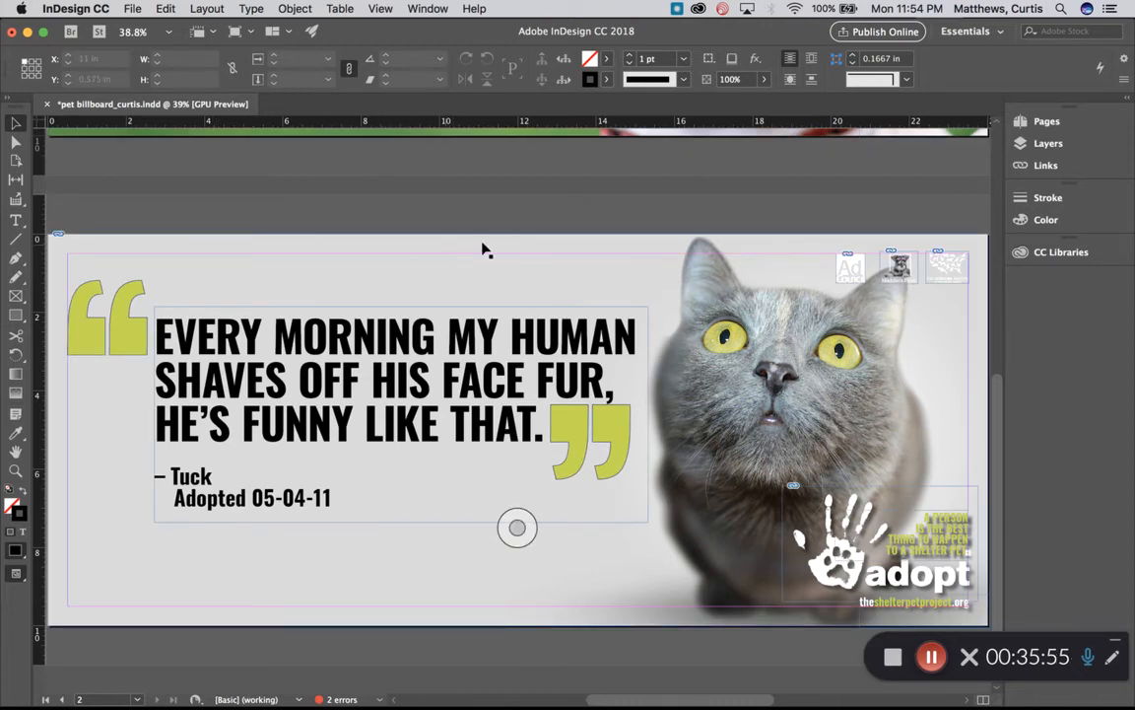
pyautogui.click(846, 268)
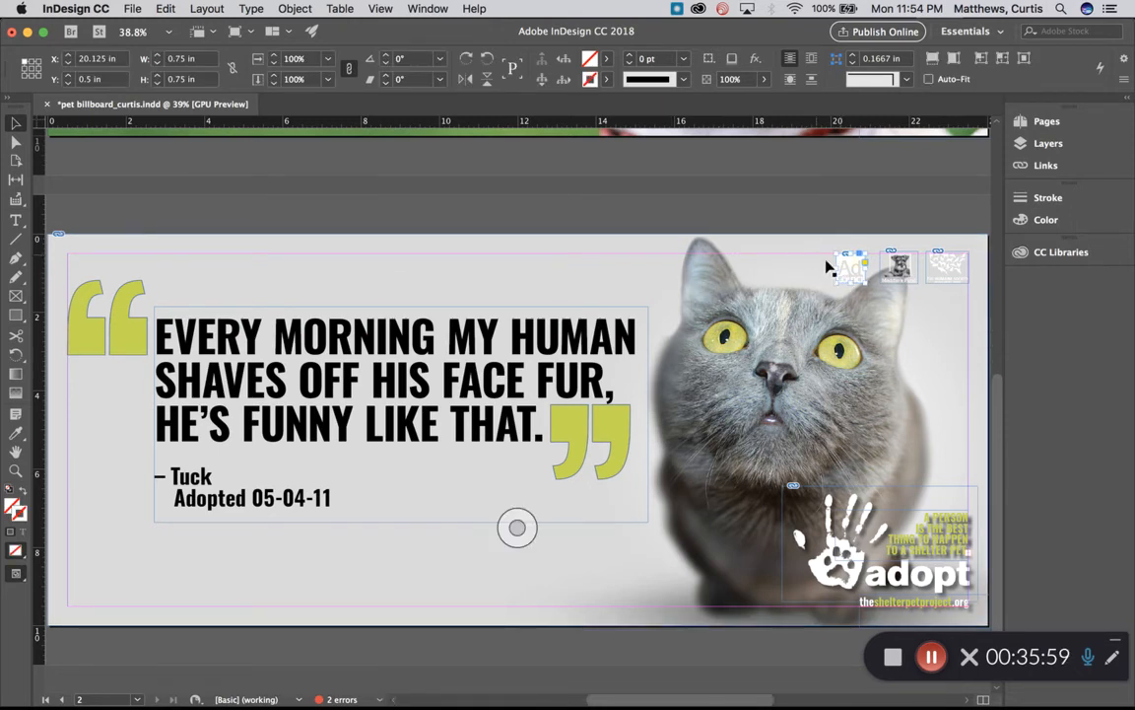
pyautogui.keyDown('shift'); pyautogui.click(899, 266); pyautogui.keyUp('shift')
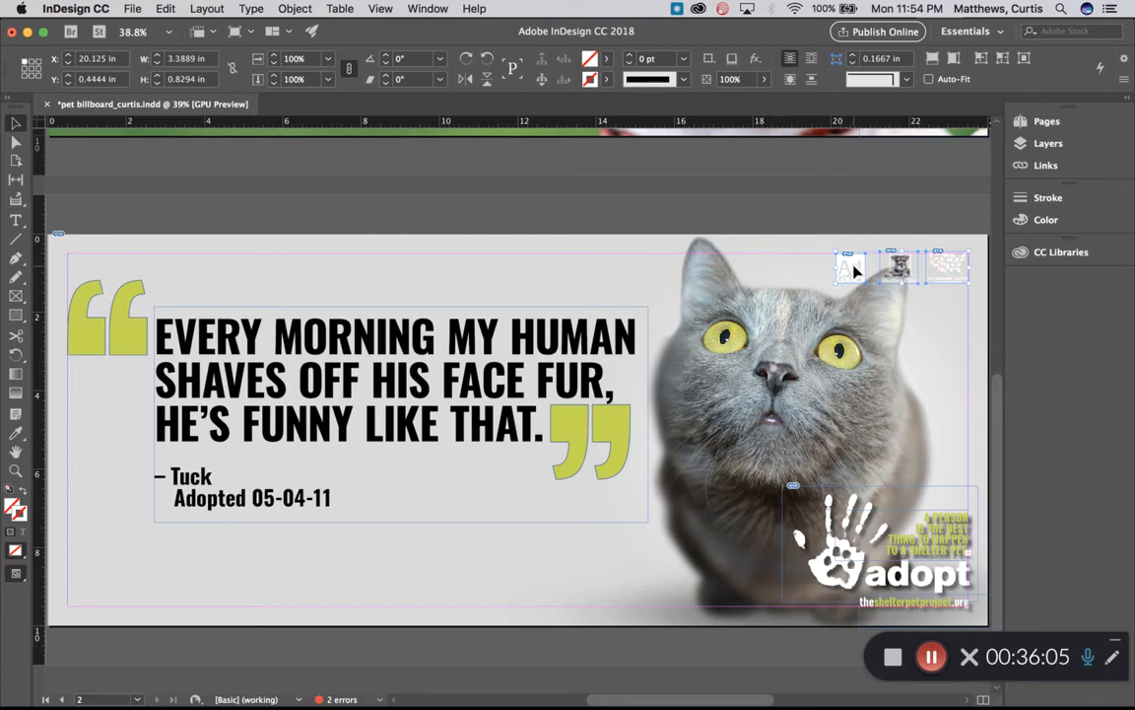
pyautogui.moveTo(855, 271); pyautogui.dragTo(190, 586)
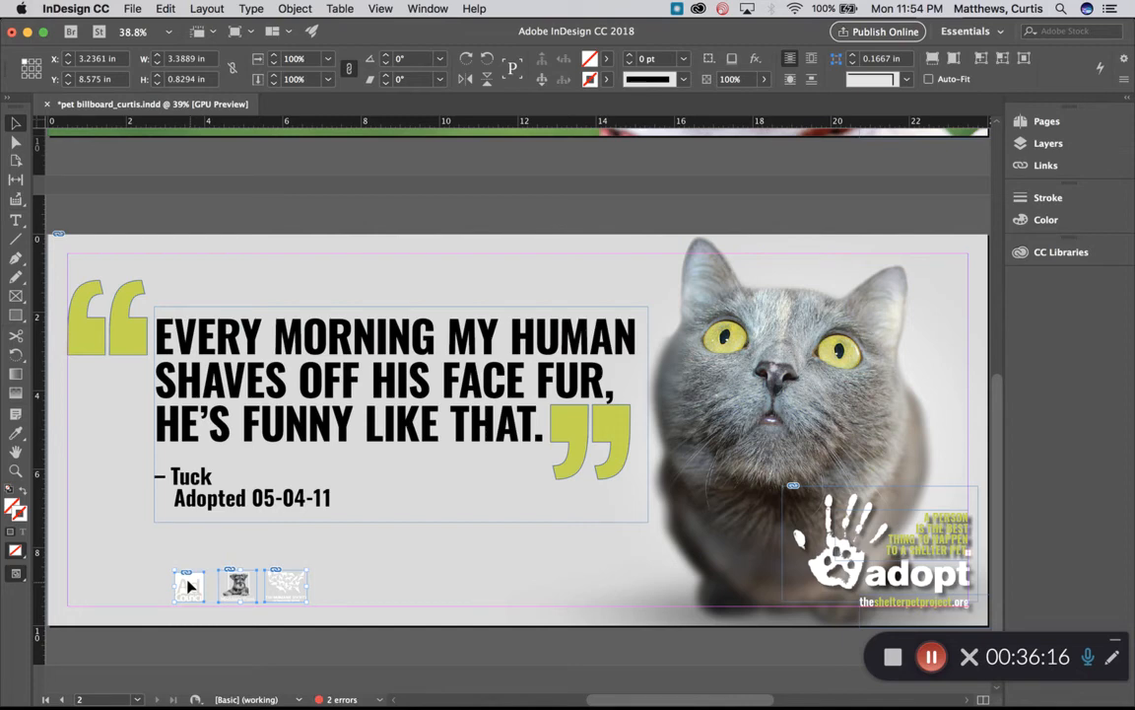
# - Compare the sponsor logos' placement with the sample PDF and nudge all three down to Y 8.6583 in
pyautogui.press('super+Tab')
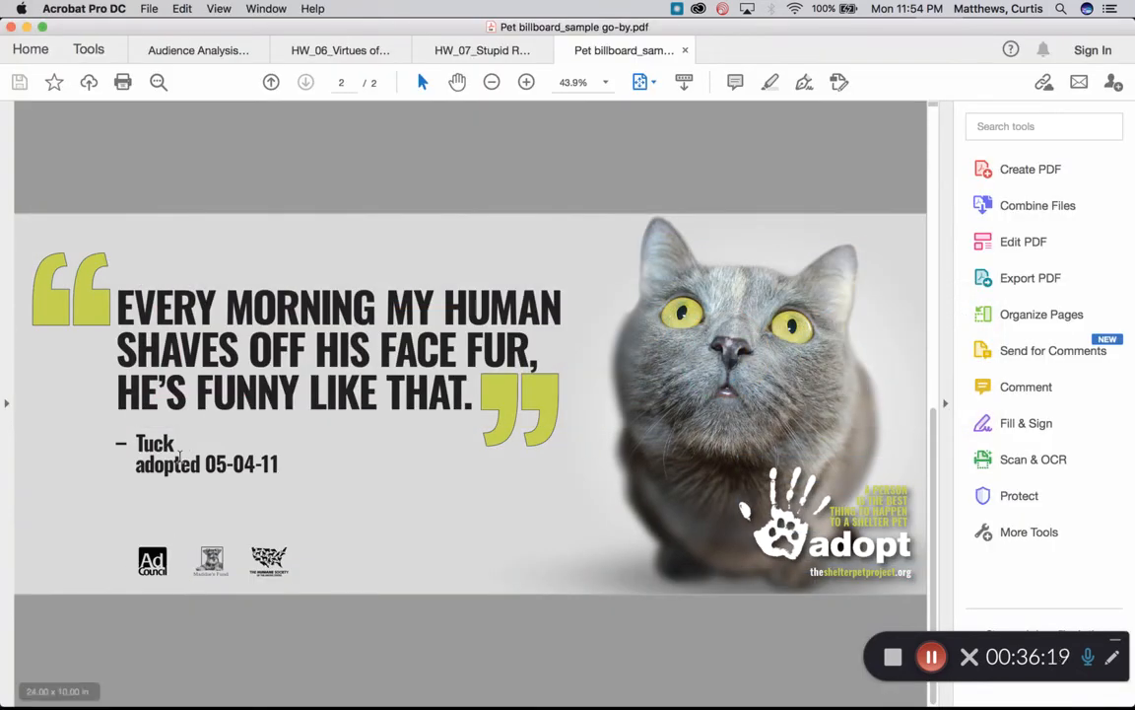
pyautogui.press('super+Tab')
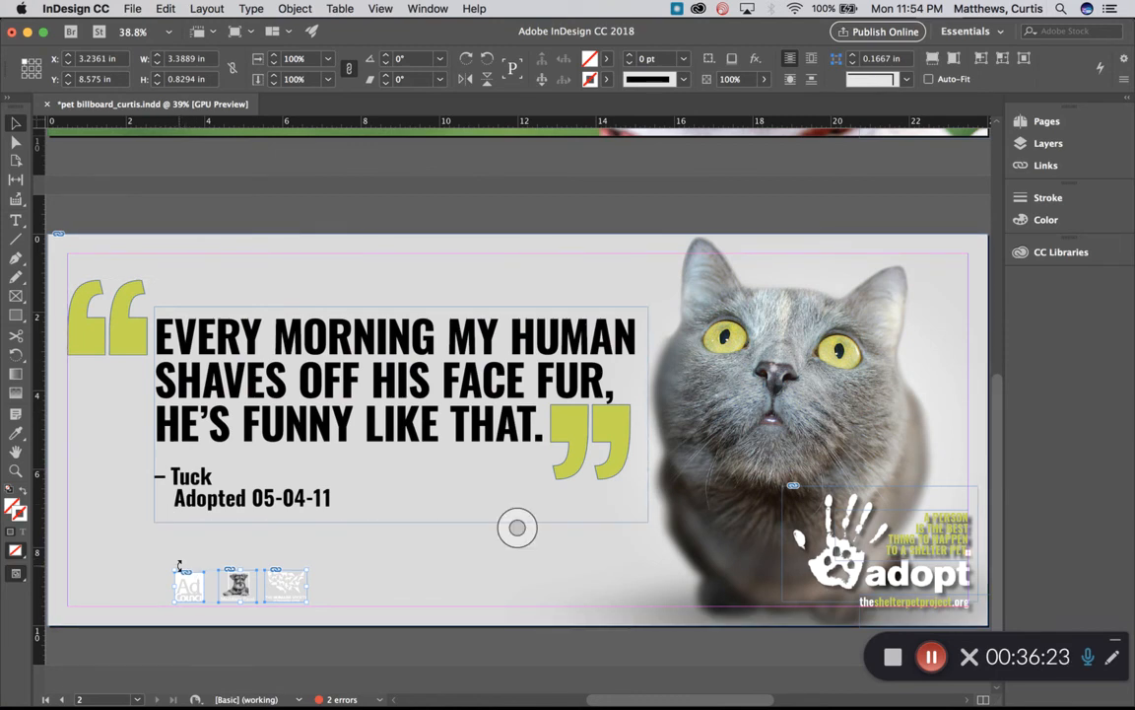
pyautogui.press('Down')
pyautogui.press('Down')
pyautogui.press('Down')
pyautogui.press('Down')
pyautogui.press('Down')
pyautogui.press('Down')
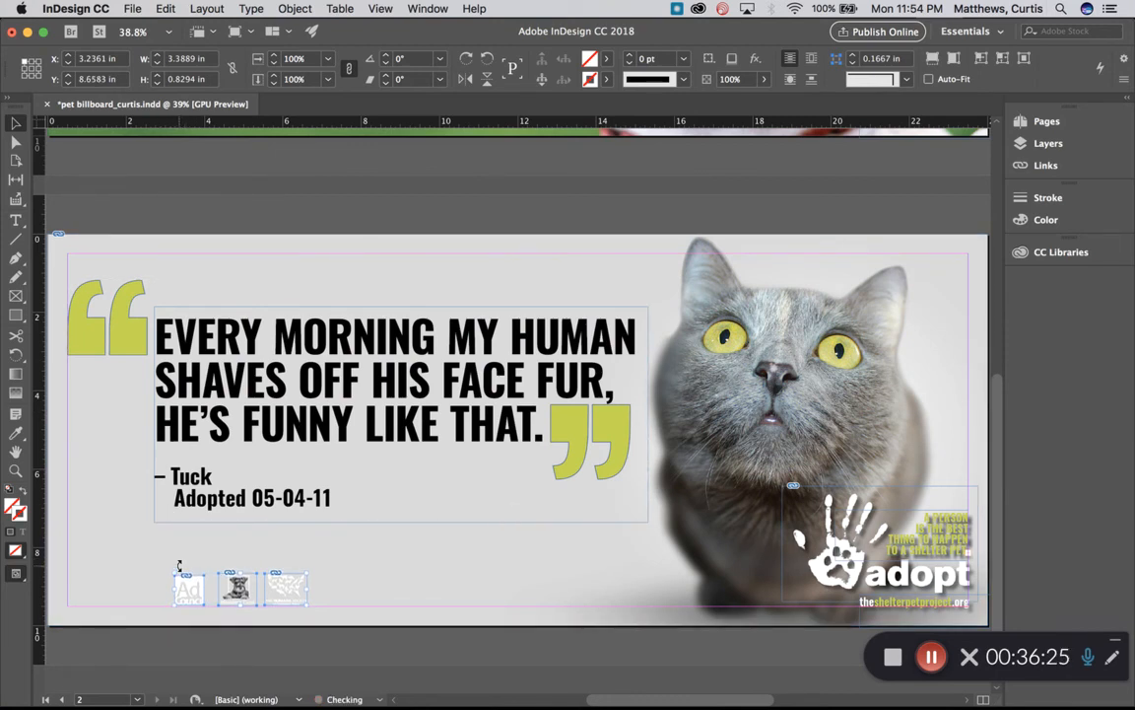
pyautogui.click(153, 202)
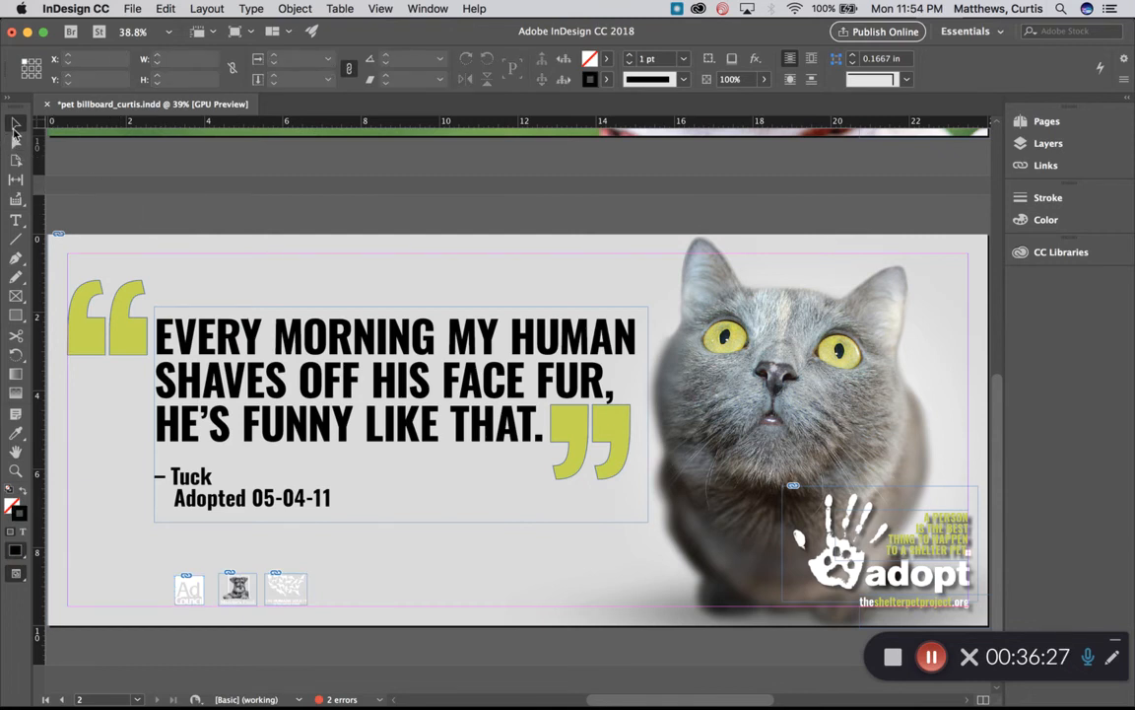
# - Replace the white Ad Council logo with Ad Council_black.png
pyautogui.click(191, 595)
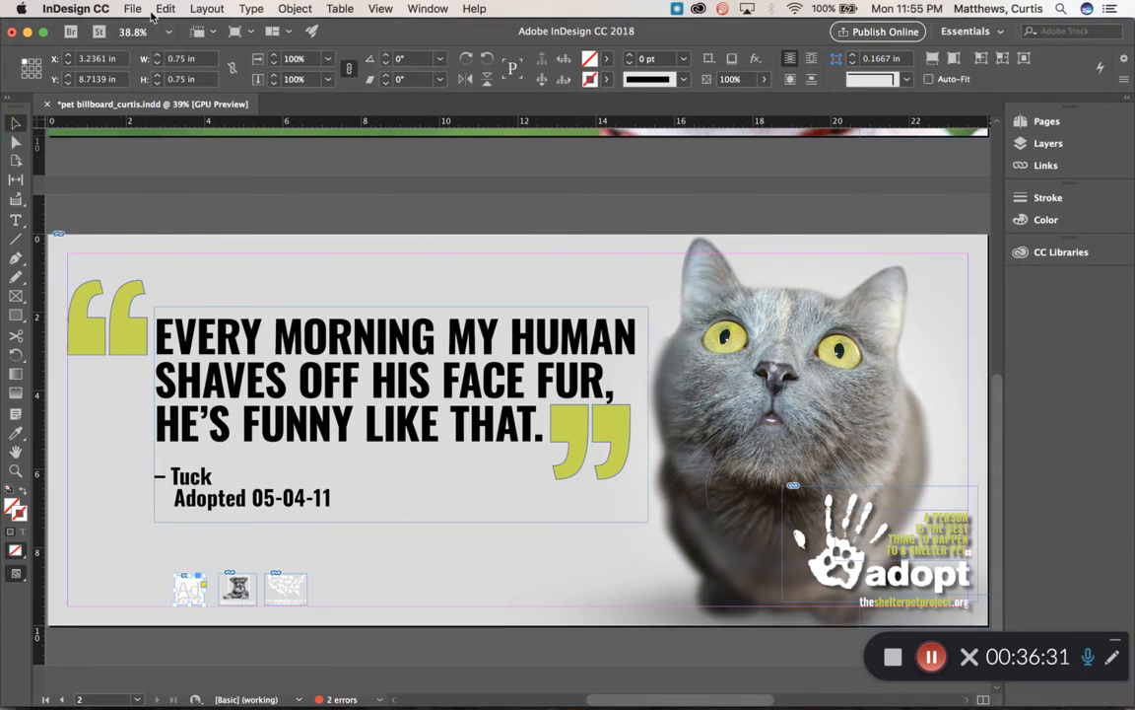
pyautogui.click(136, 9)
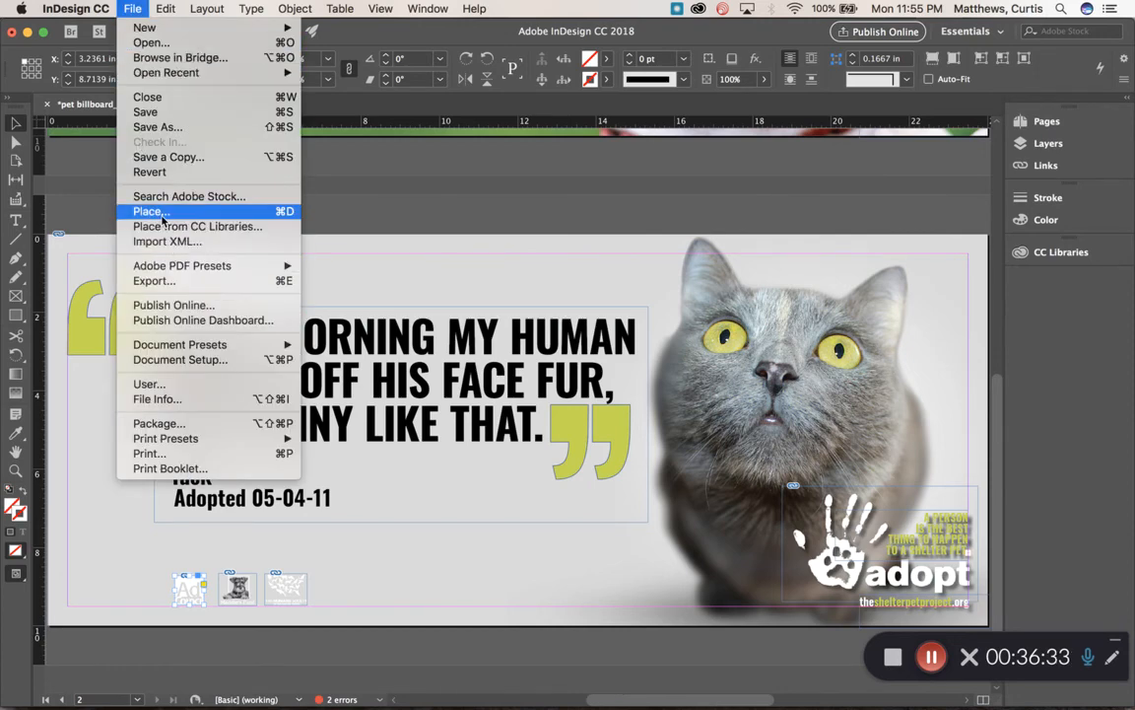
pyautogui.click(160, 211)
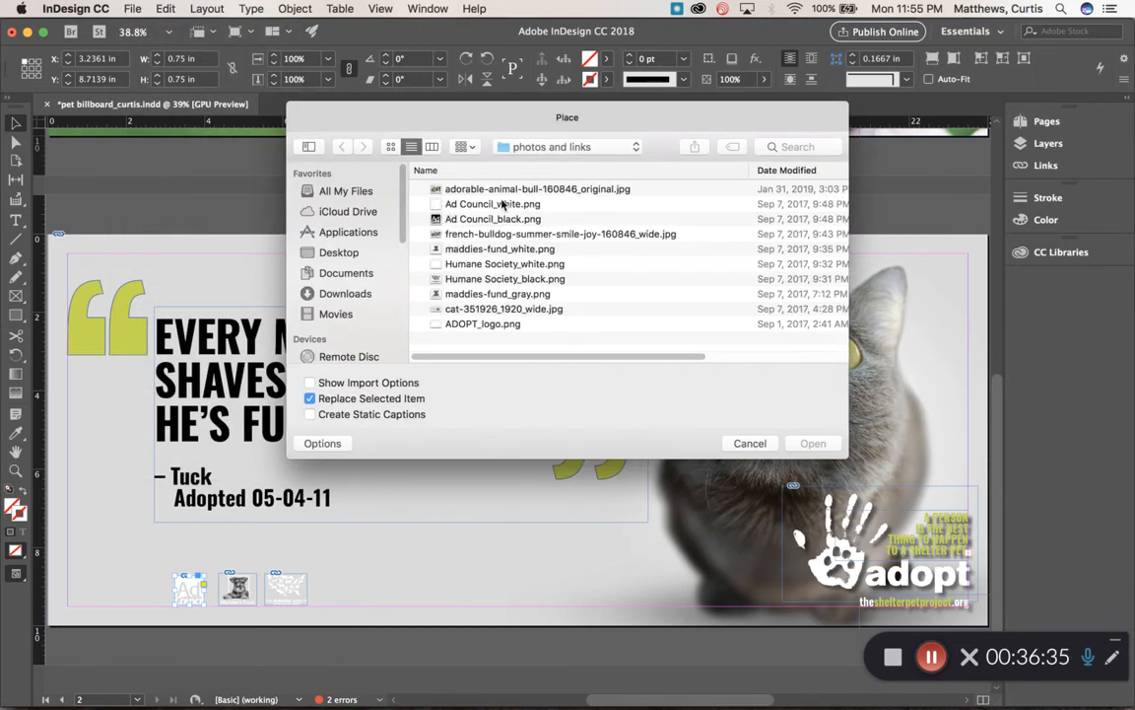
pyautogui.click(500, 223)
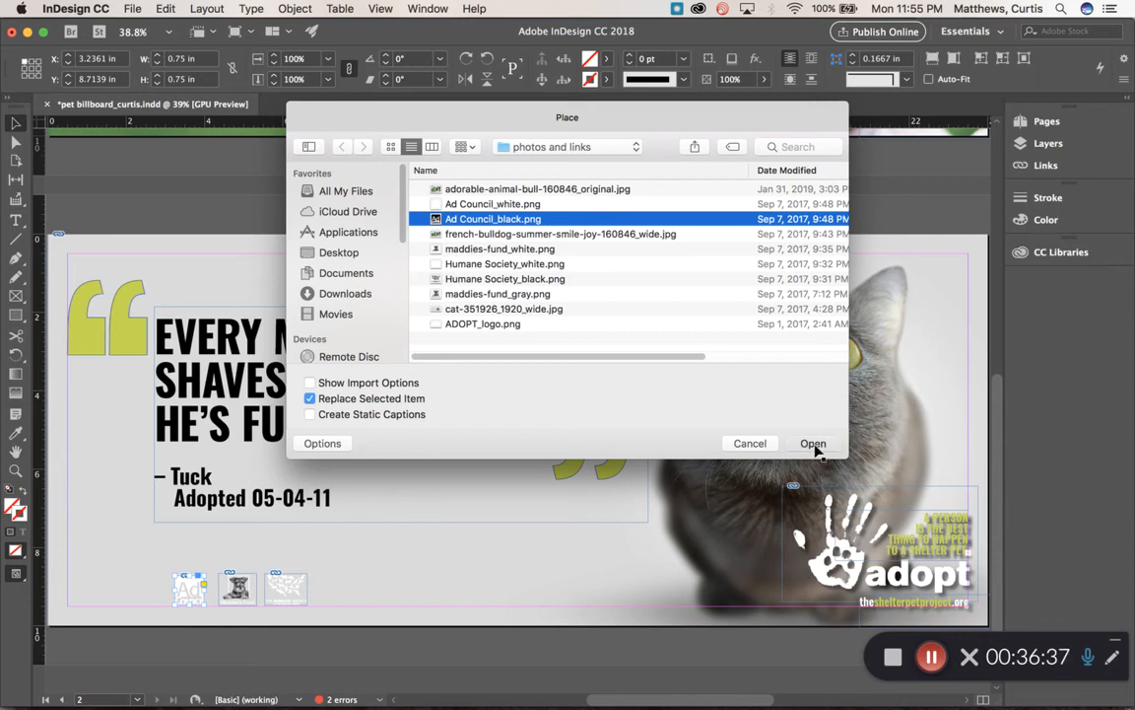
pyautogui.click(814, 444)
# - Replace the white Maddie's Fund logo with maddies-fund_gray.png
pyautogui.click(235, 590)
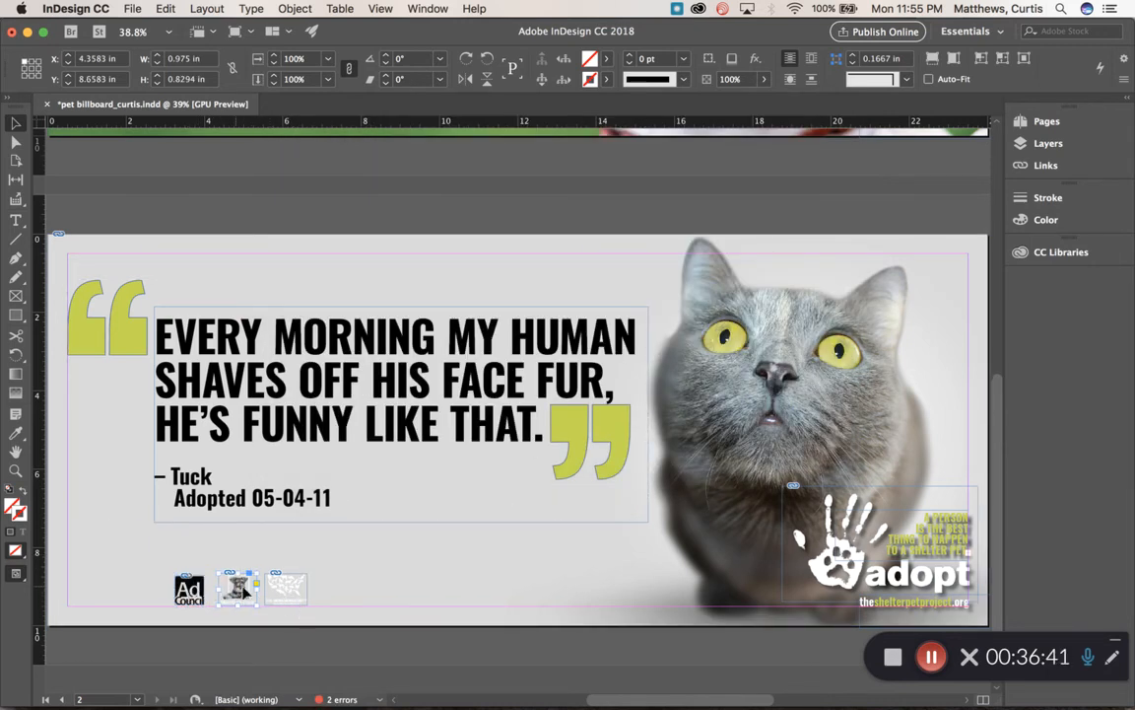
pyautogui.click(132, 9)
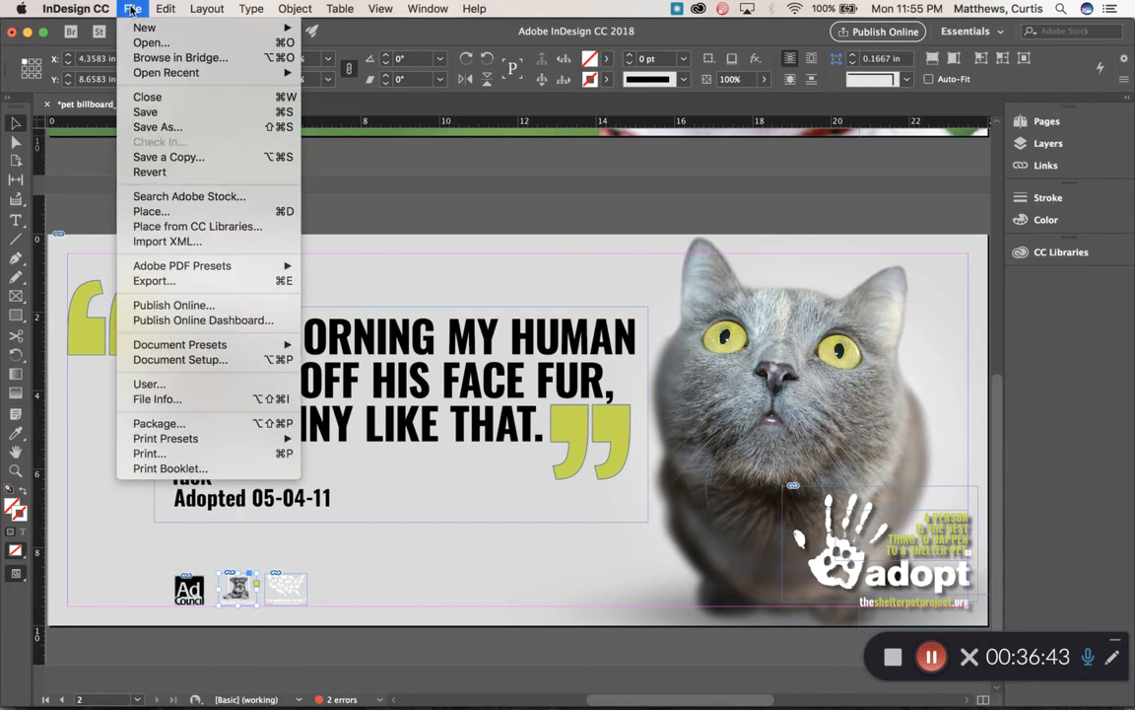
pyautogui.click(167, 214)
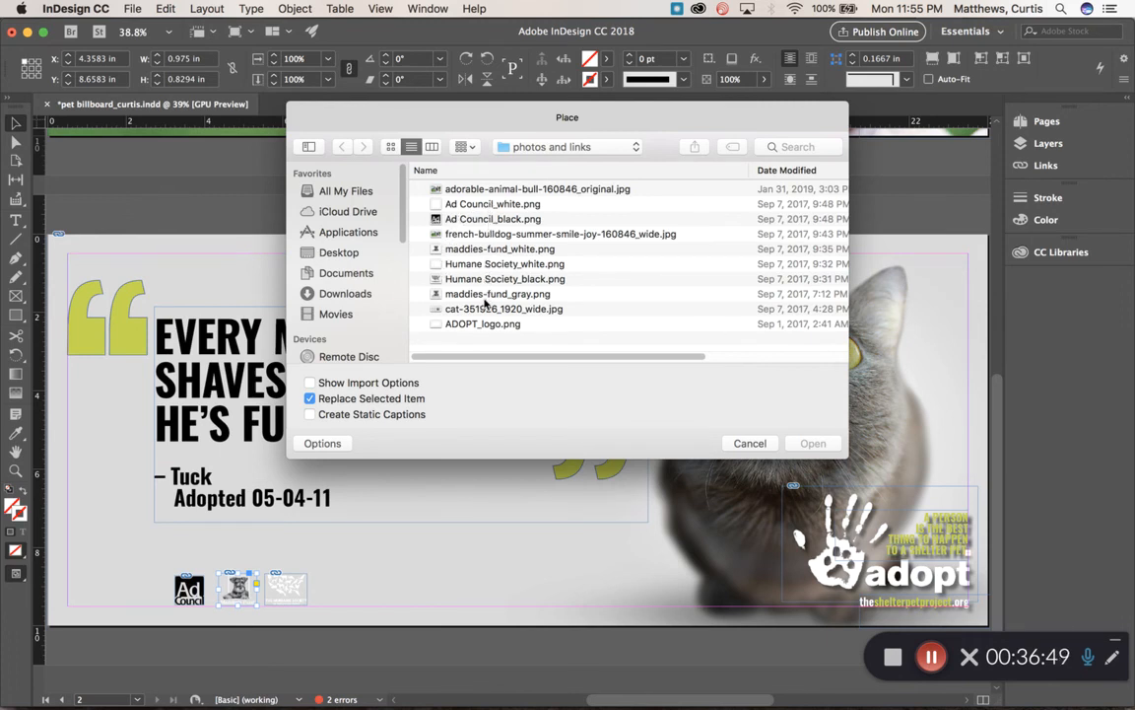
pyautogui.click(493, 294)
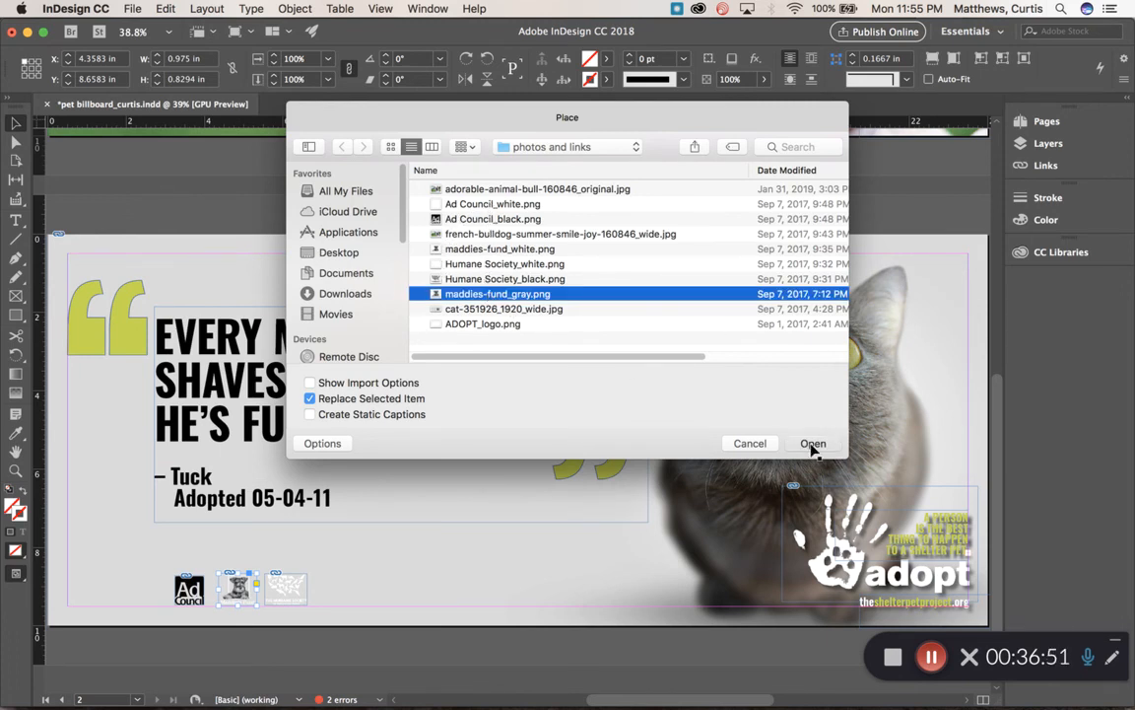
pyautogui.click(813, 445)
# - Replace the white Humane Society logo with Humane Society_black.png, deselect it and return to the preview without frames
pyautogui.click(284, 590)
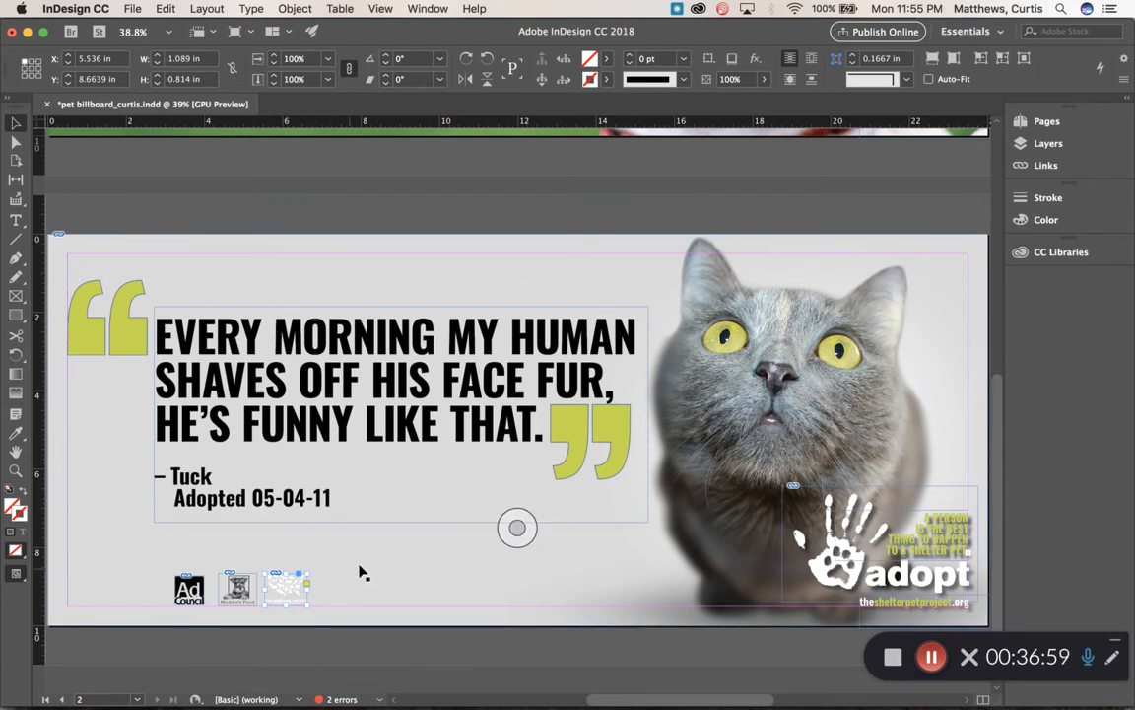
pyautogui.click(134, 9)
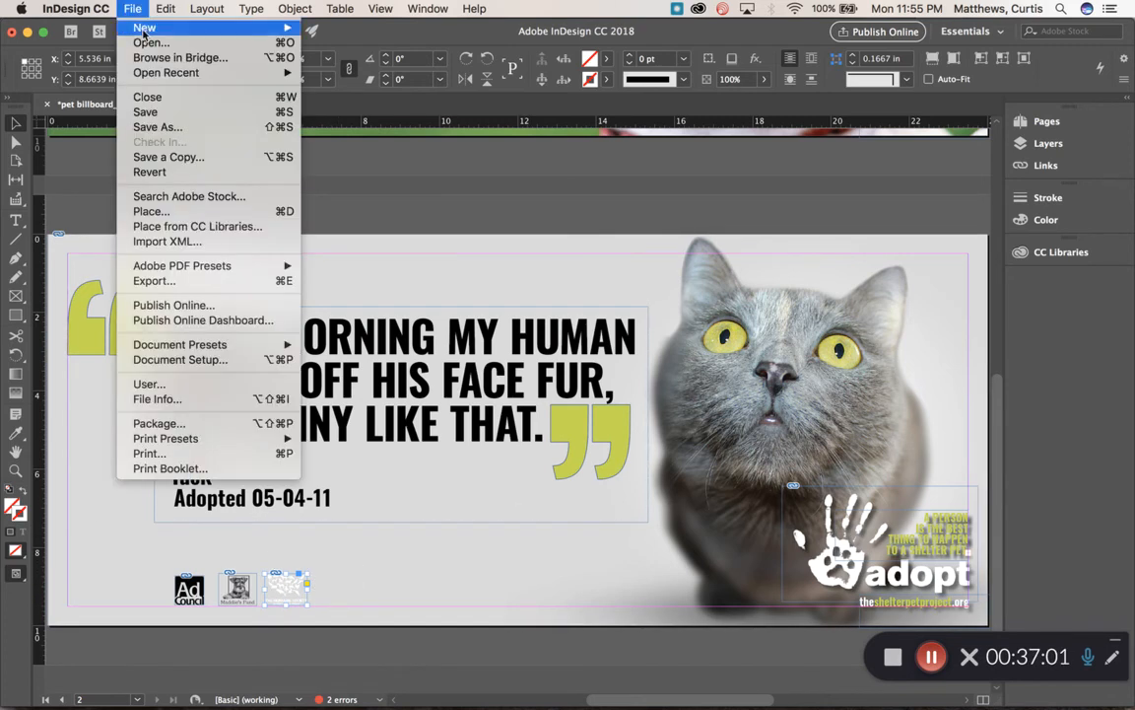
pyautogui.click(197, 211)
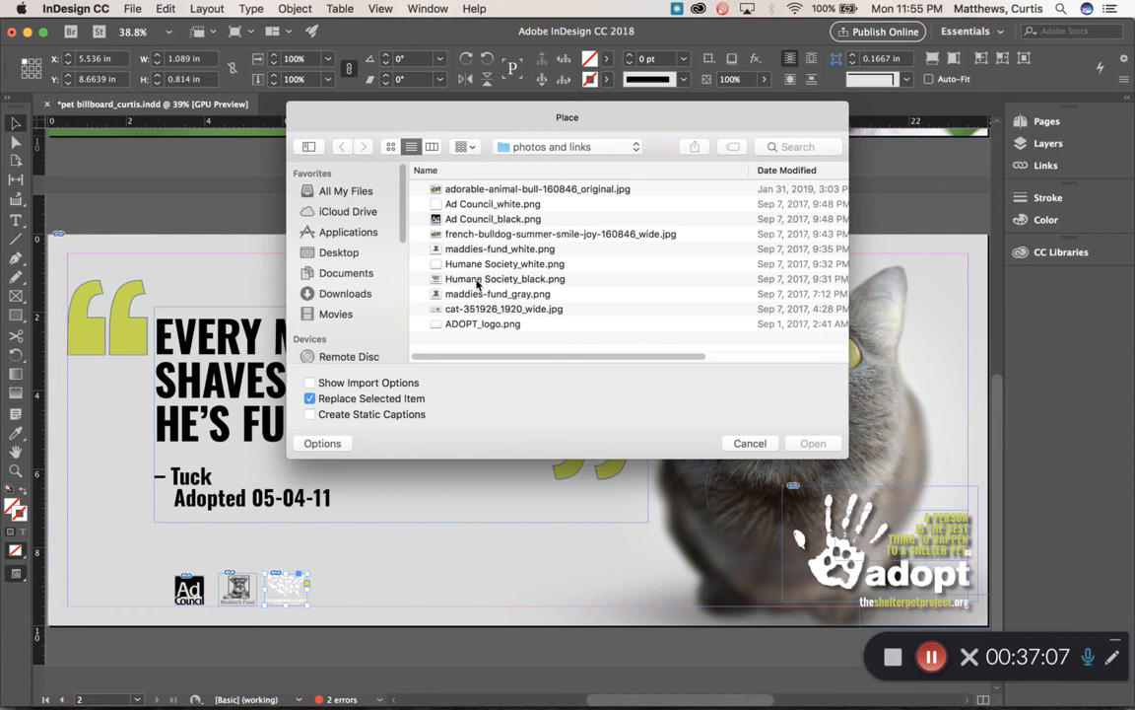
pyautogui.click(463, 279)
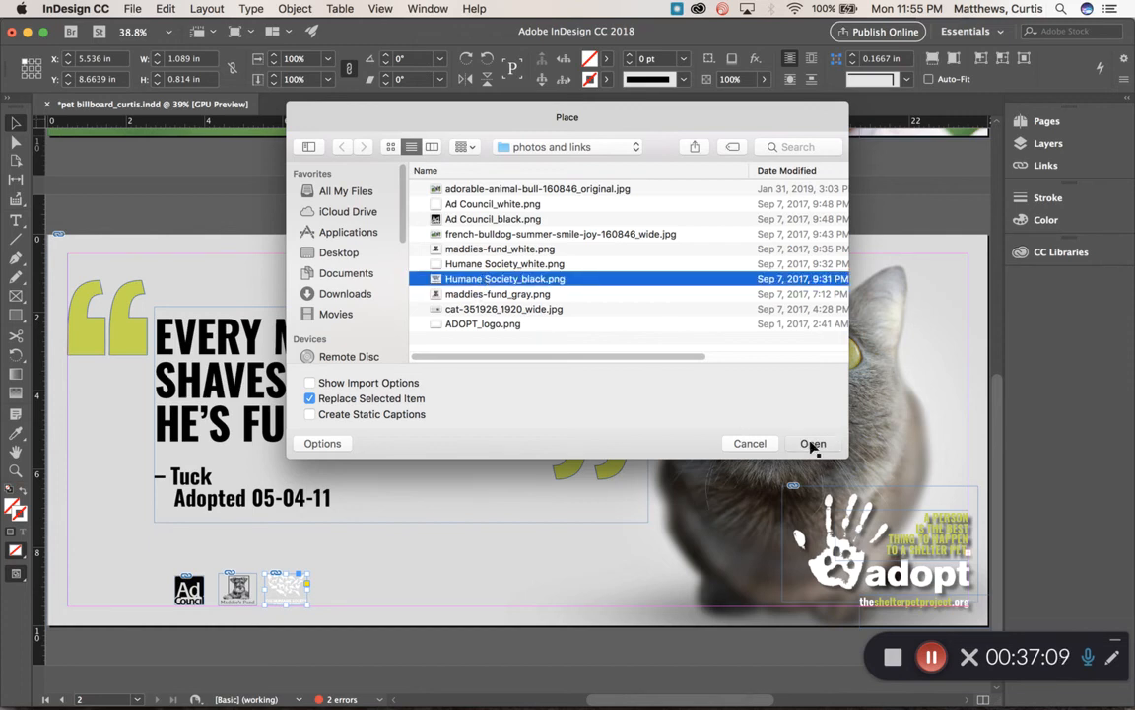
pyautogui.click(813, 443)
pyautogui.click(463, 209)
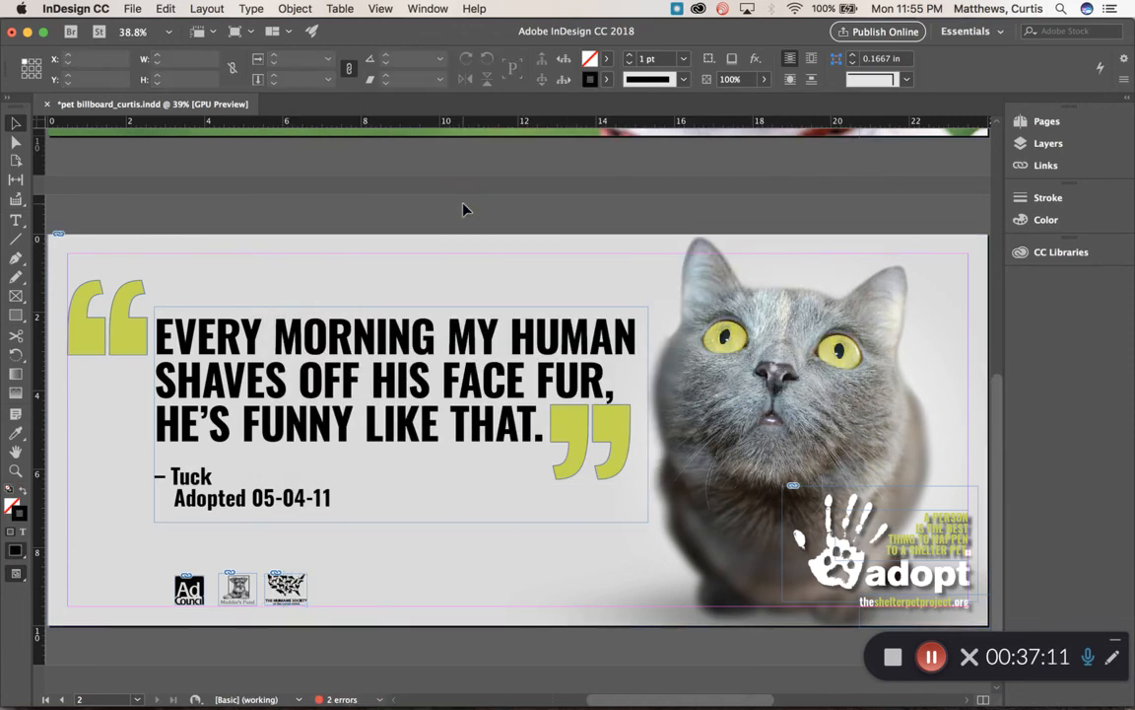
pyautogui.press('w')
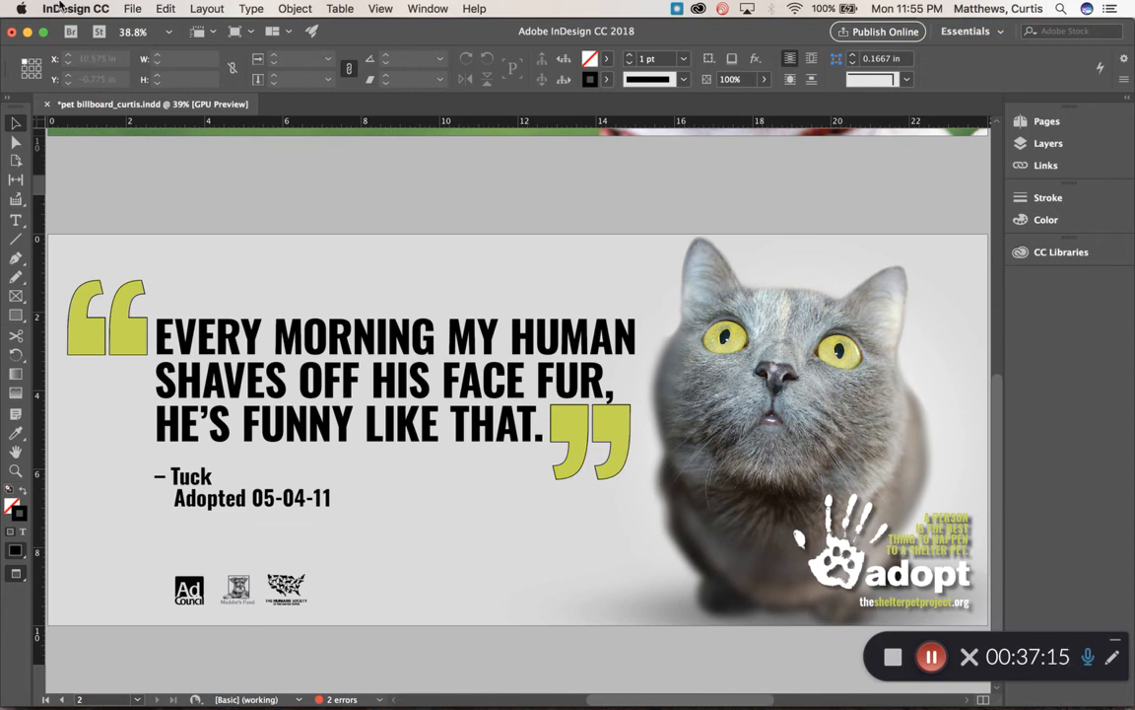
# - Save the finished pet billboard document under its existing name
pyautogui.click(132, 8)
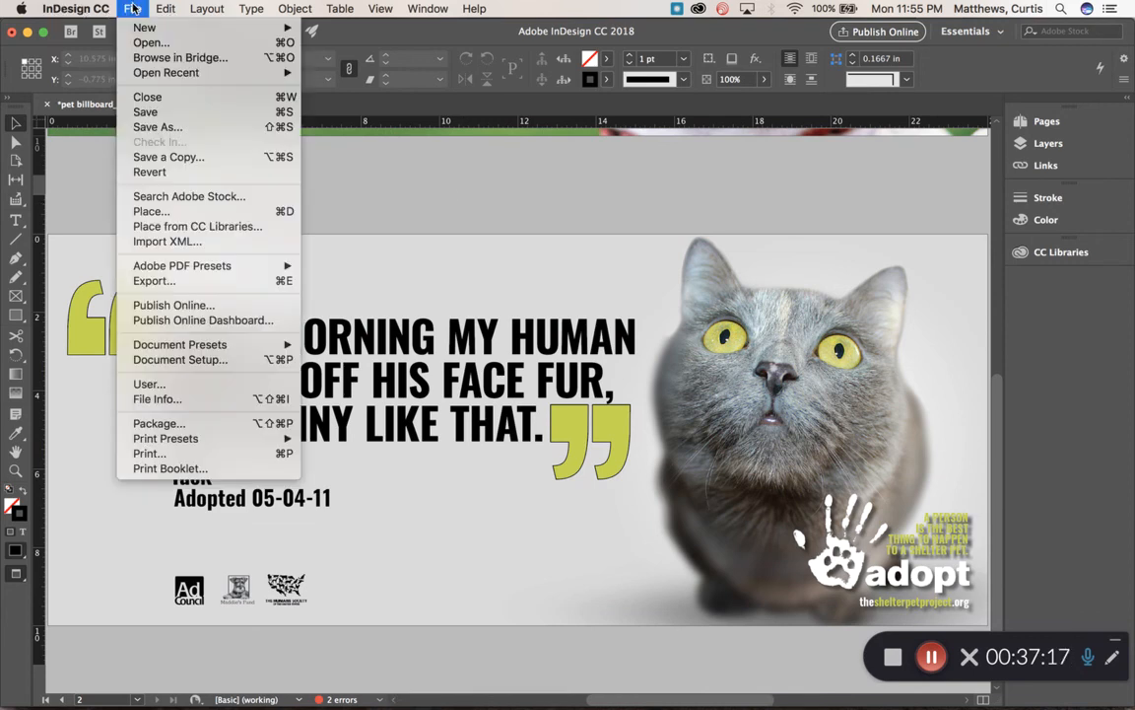
pyautogui.click(148, 105)
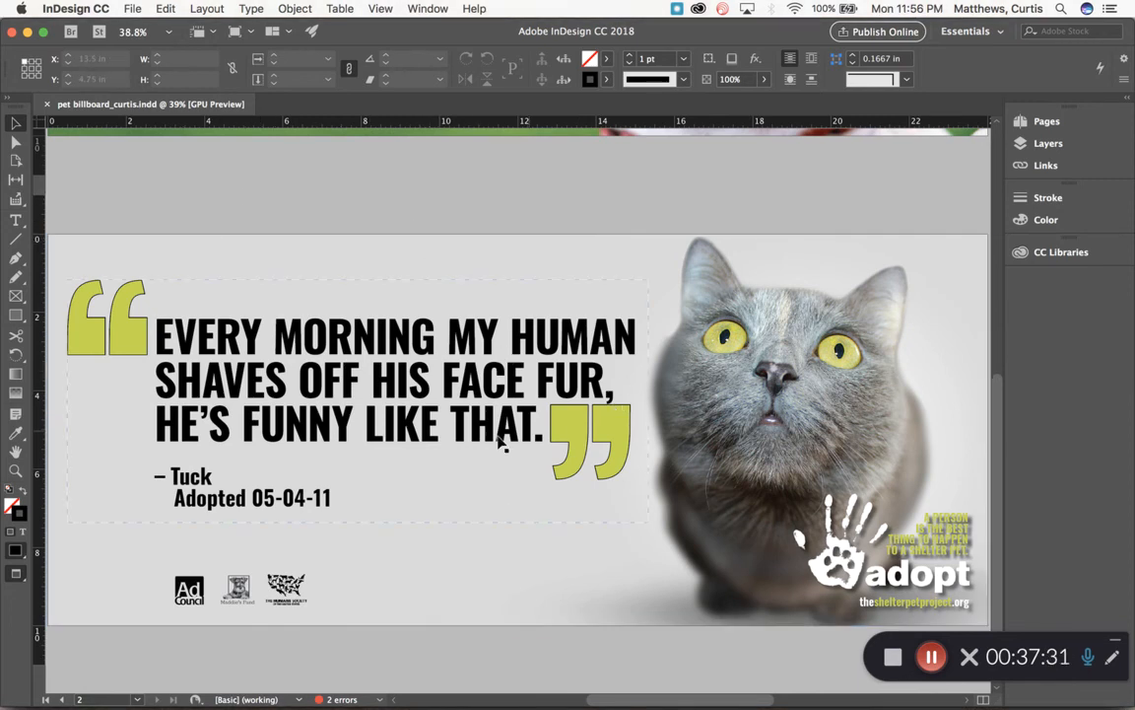
pyautogui.click(517, 527)
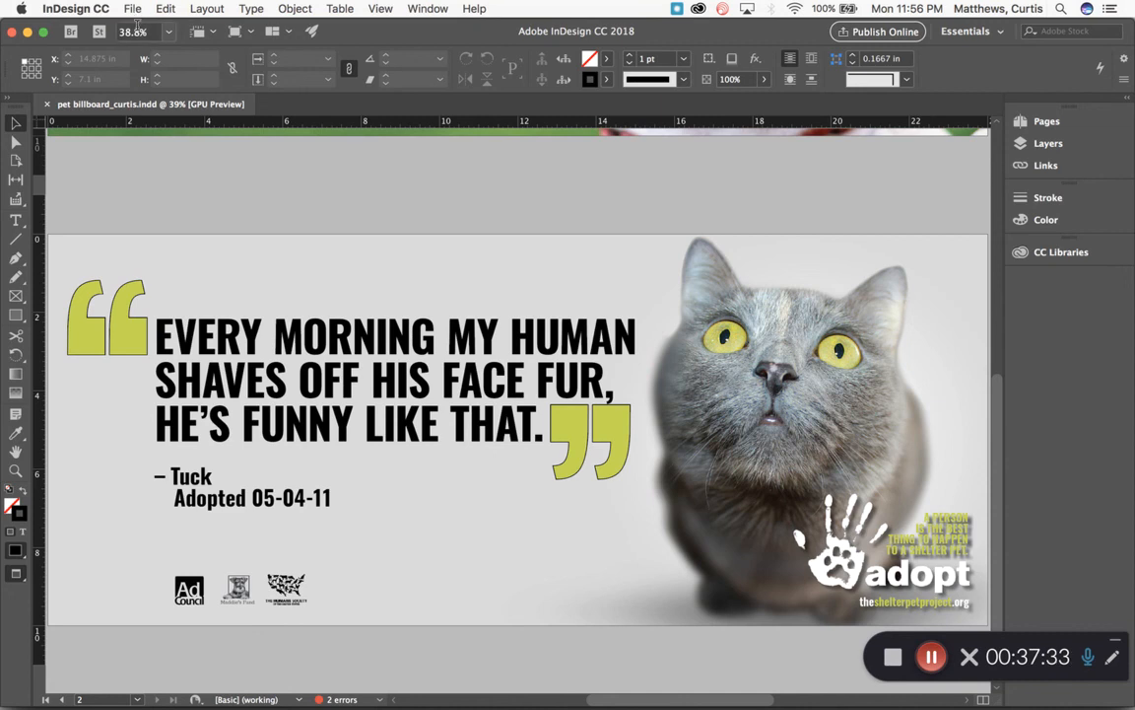
# - Start exporting the billboard document to the Desktop in Adobe PDF (Print) format, adding an extra "s" to the end of its file name
pyautogui.click(132, 9)
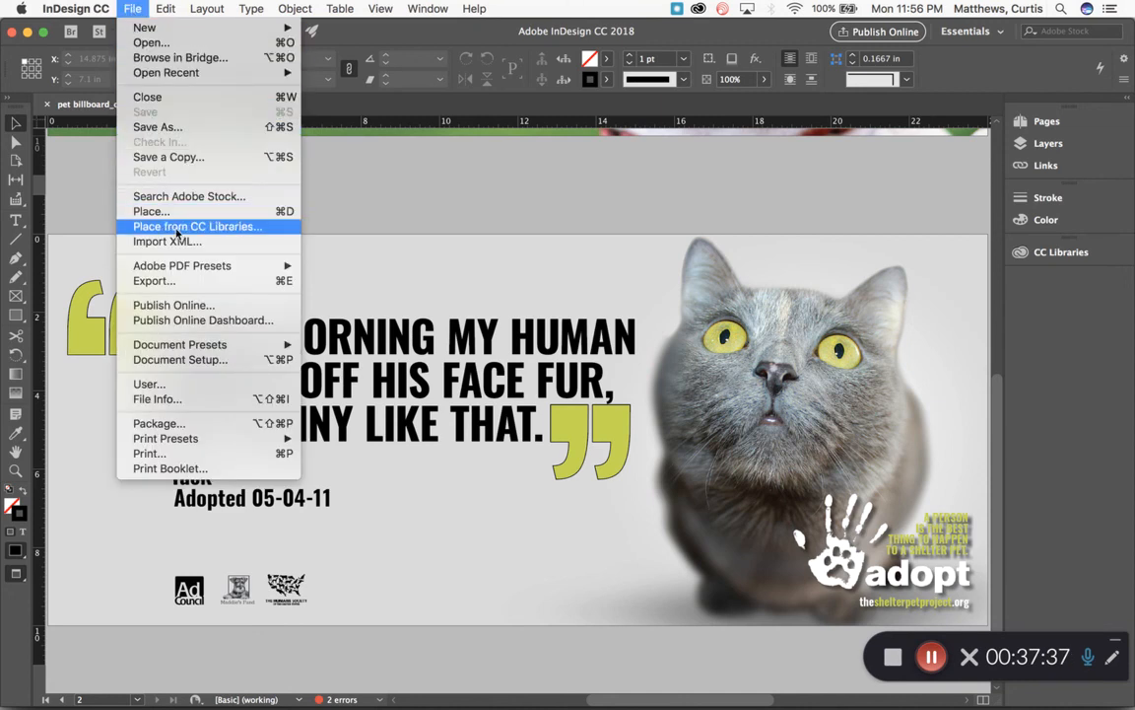
pyautogui.click(288, 283)
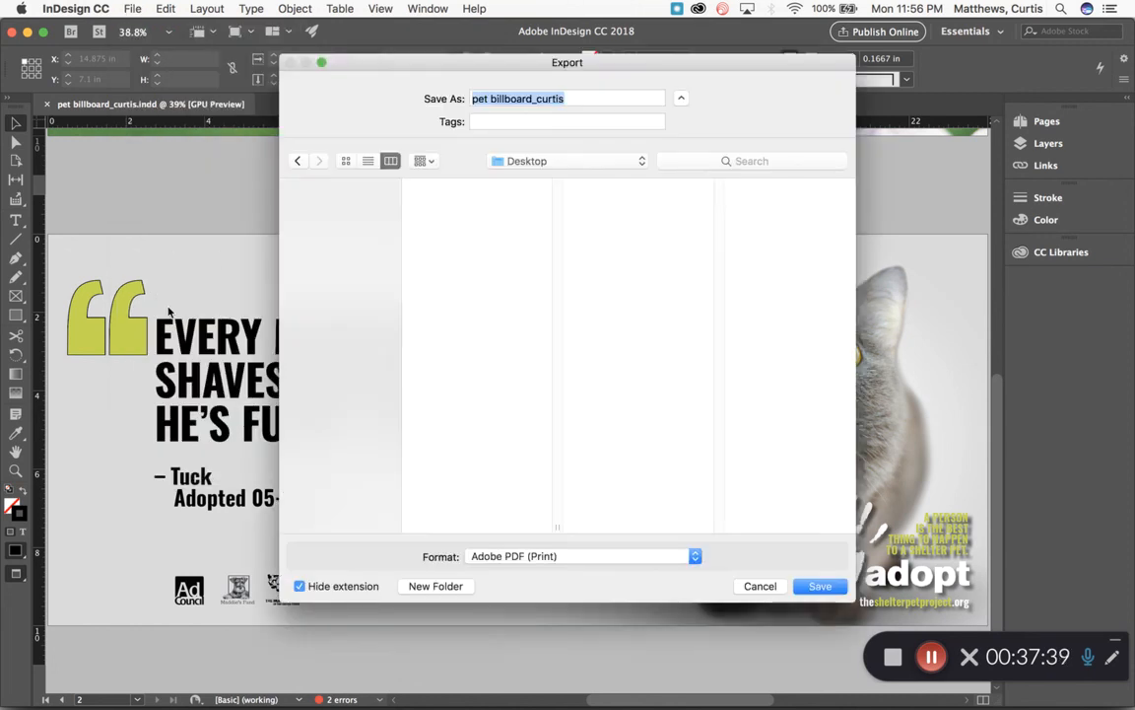
pyautogui.click(502, 558)
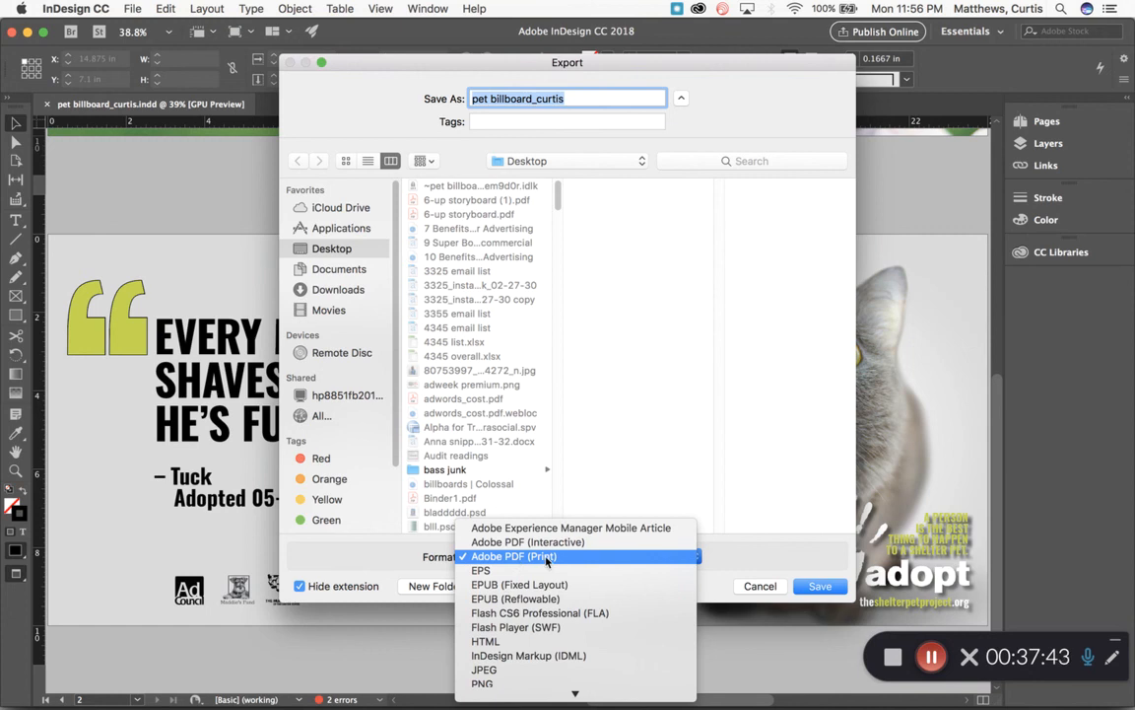
pyautogui.click(548, 558)
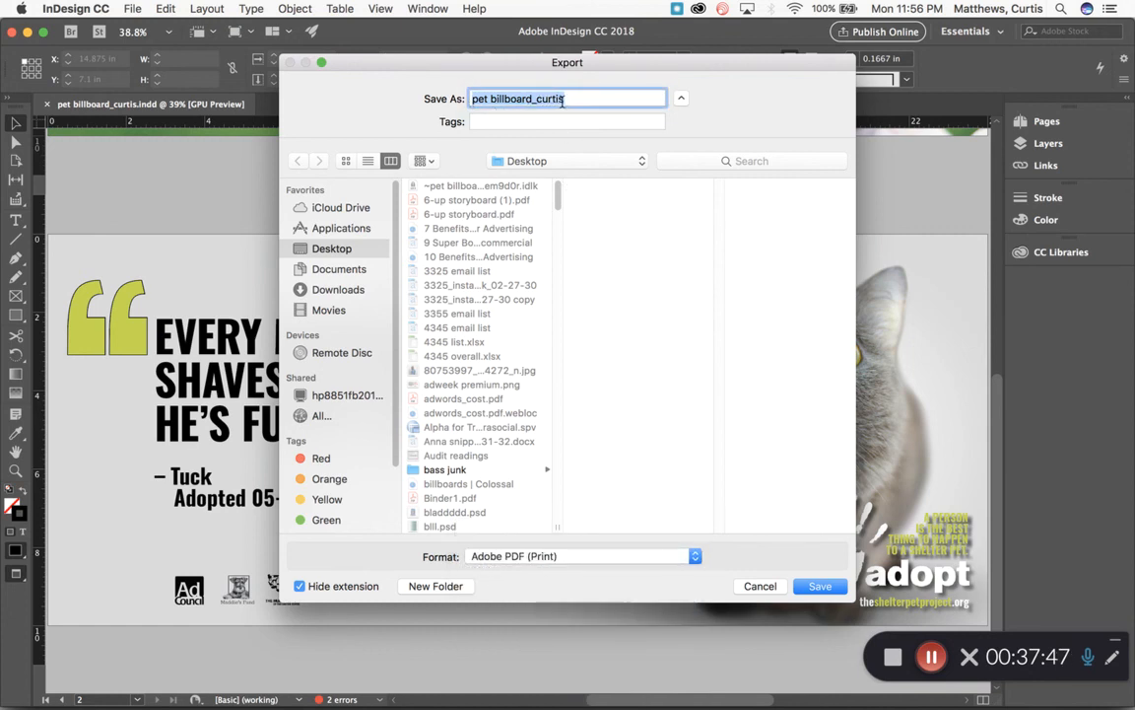
pyautogui.click(564, 99)
pyautogui.write('s')
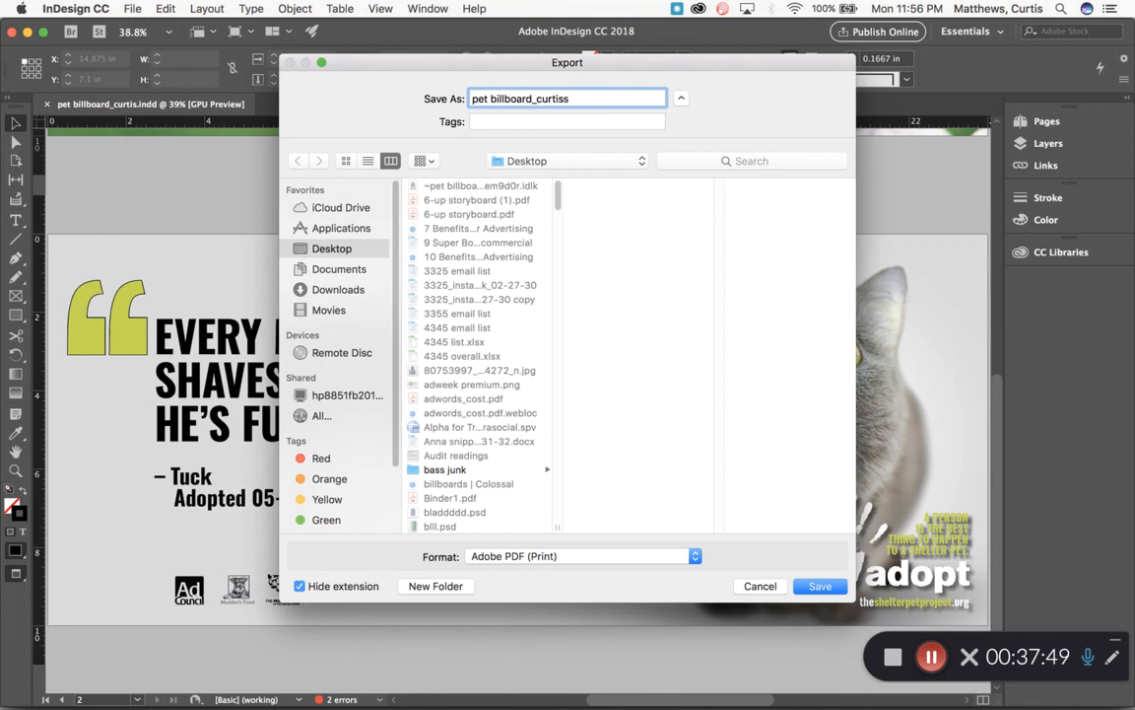
pyautogui.click(820, 586)
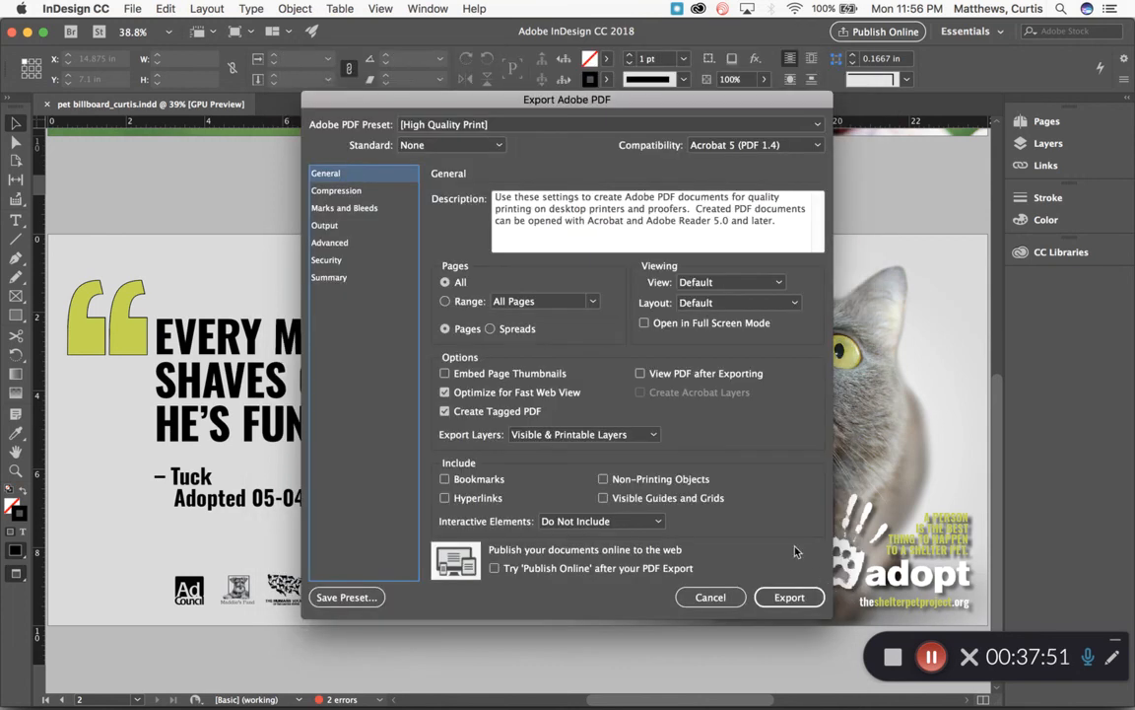
# - Export all pages with the High Quality Print preset and accept the overset text warning
pyautogui.click(459, 137)
pyautogui.click(460, 142)
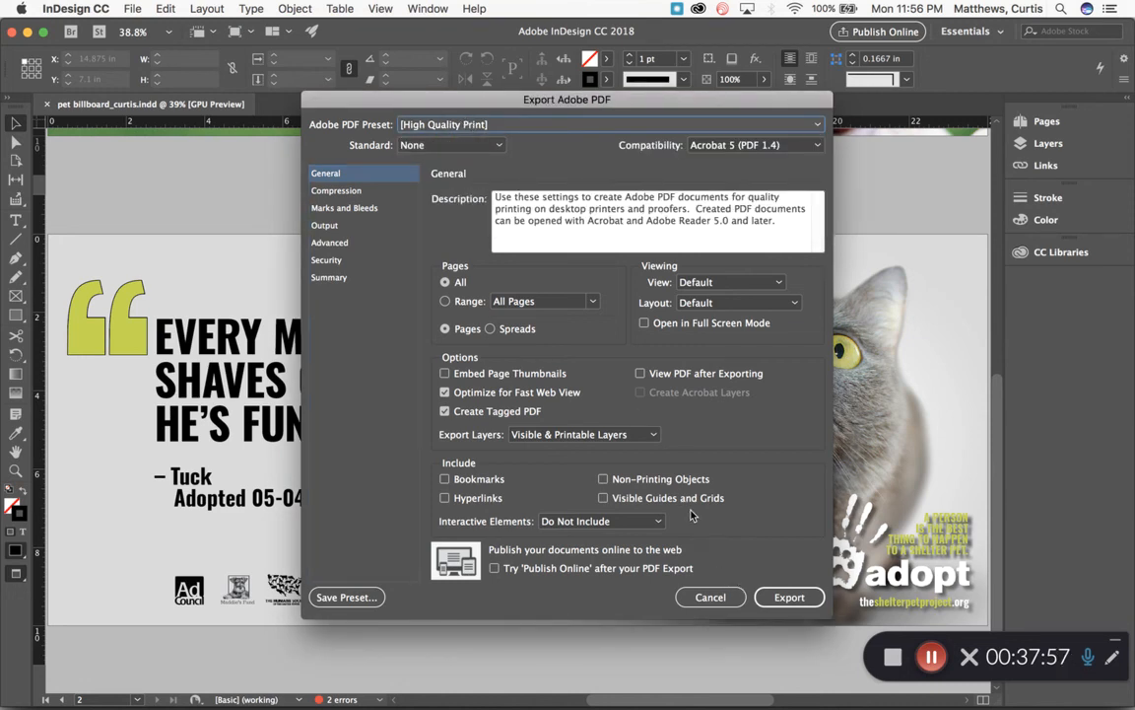
pyautogui.click(789, 597)
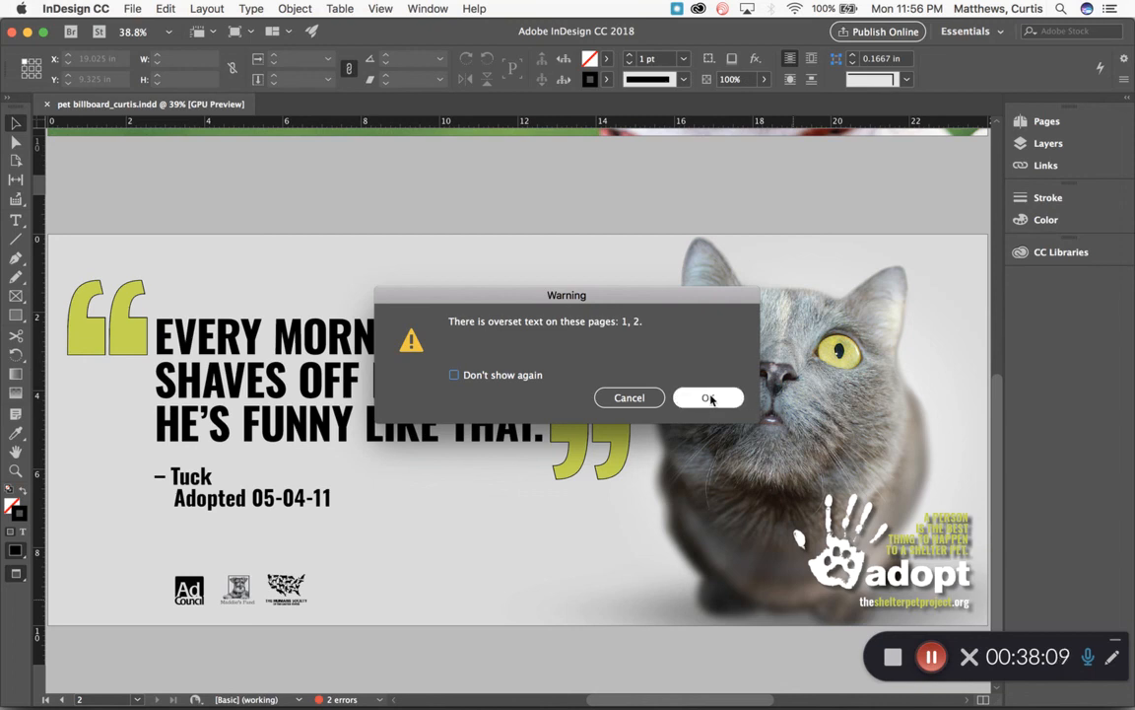
pyautogui.click(709, 399)
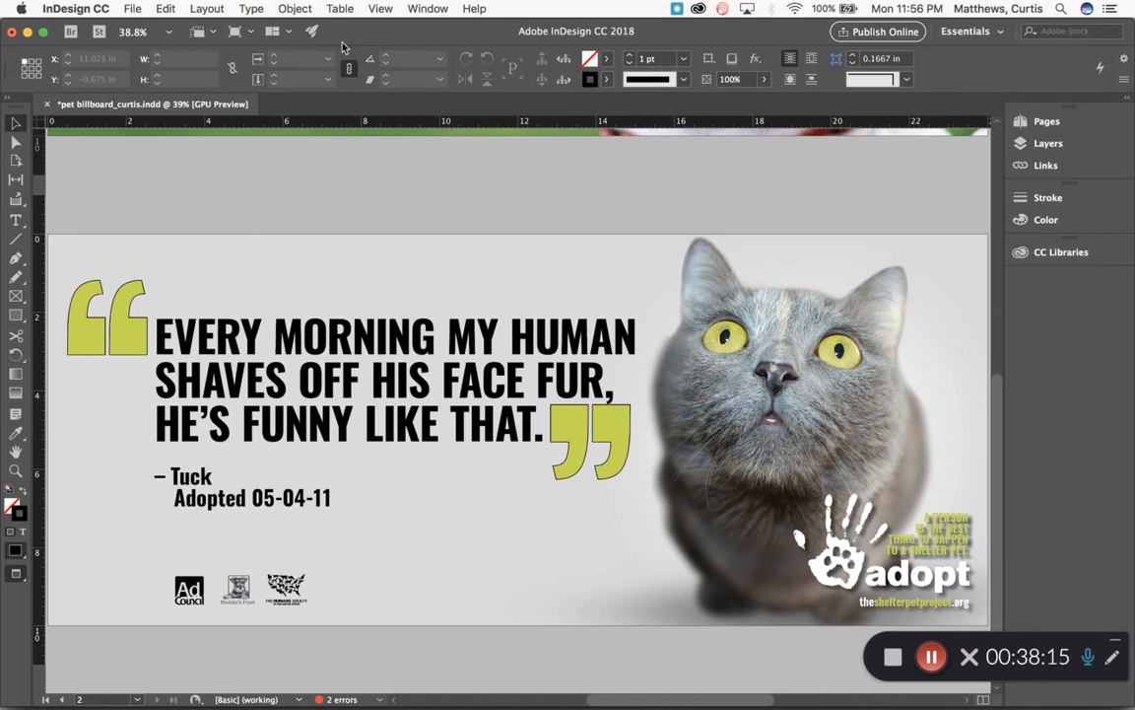
# - Minimize the InDesign and sample PDF windows and open the newly exported billboard PDF from the Desktop folder in Acrobat
pyautogui.click(28, 33)
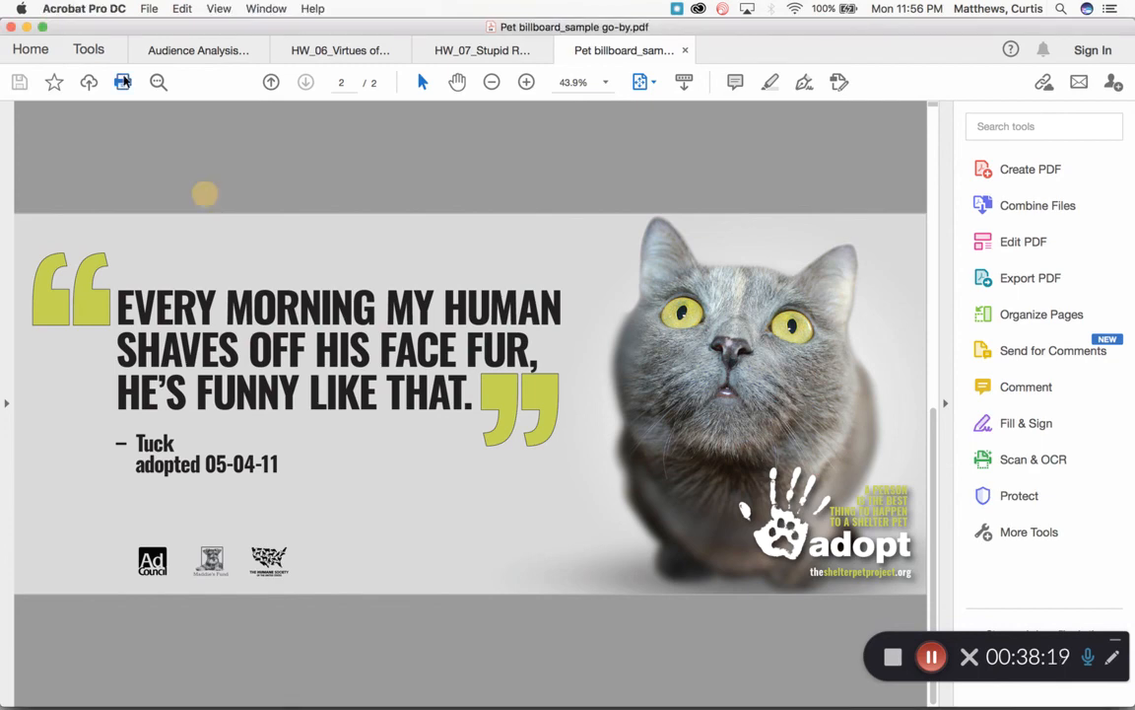
pyautogui.click(26, 27)
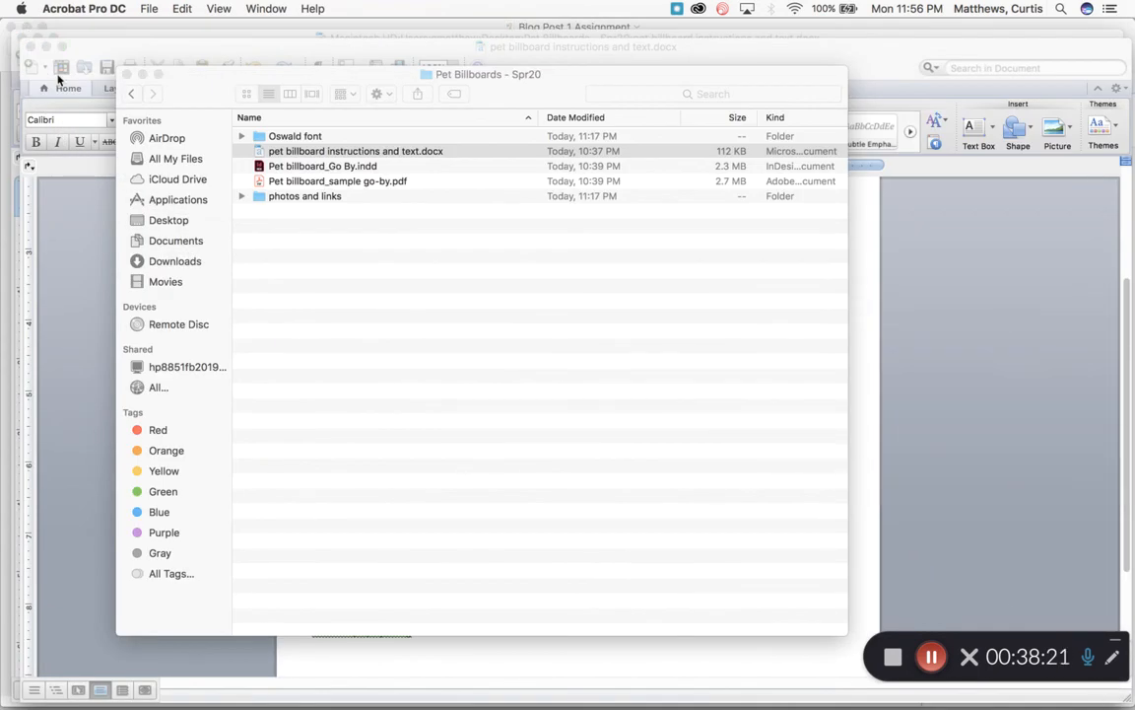
pyautogui.click(168, 219)
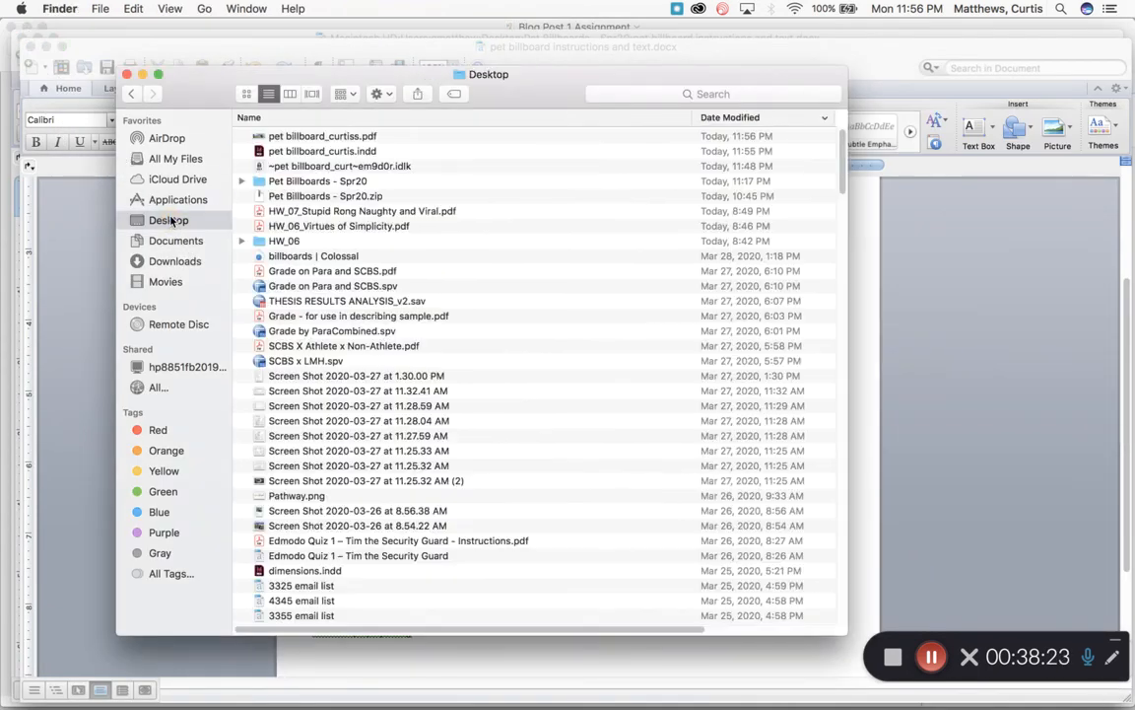
pyautogui.doubleClick(335, 136)
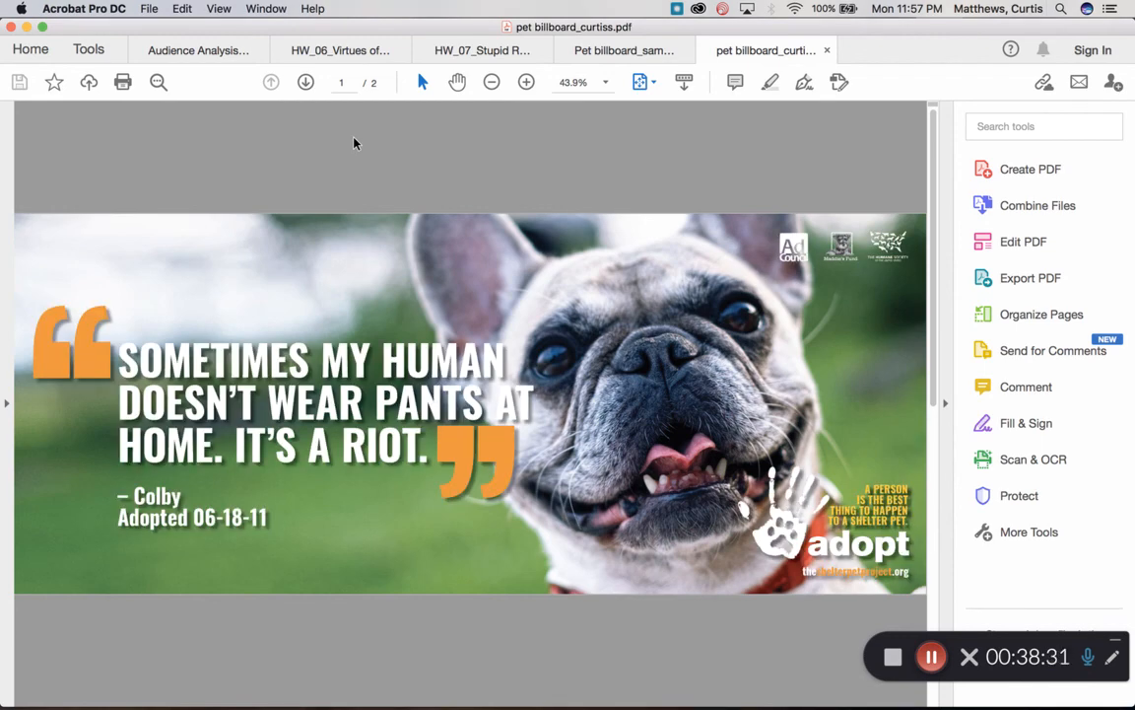
# - Look through both pages of the exported PDF to check the dog and cat billboards
pyautogui.scroll(-1, 354, 143)
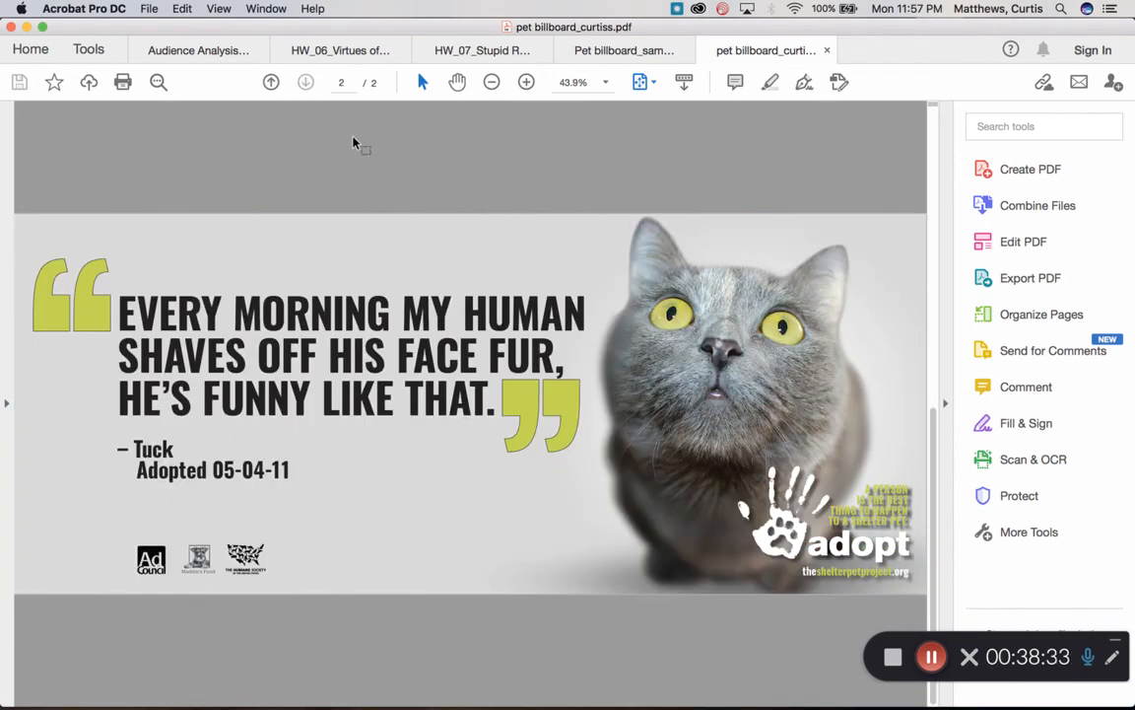
pyautogui.scroll(1, 354, 143)
pyautogui.scroll(-1, 354, 143)
pyautogui.scroll(1, 354, 143)
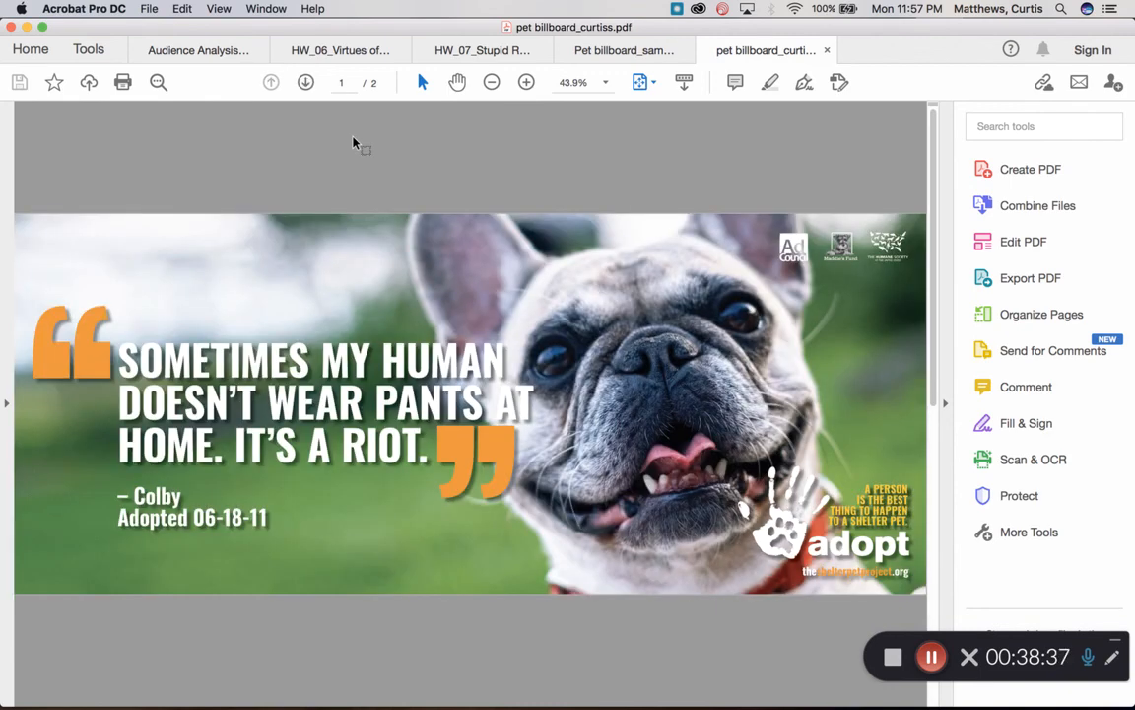